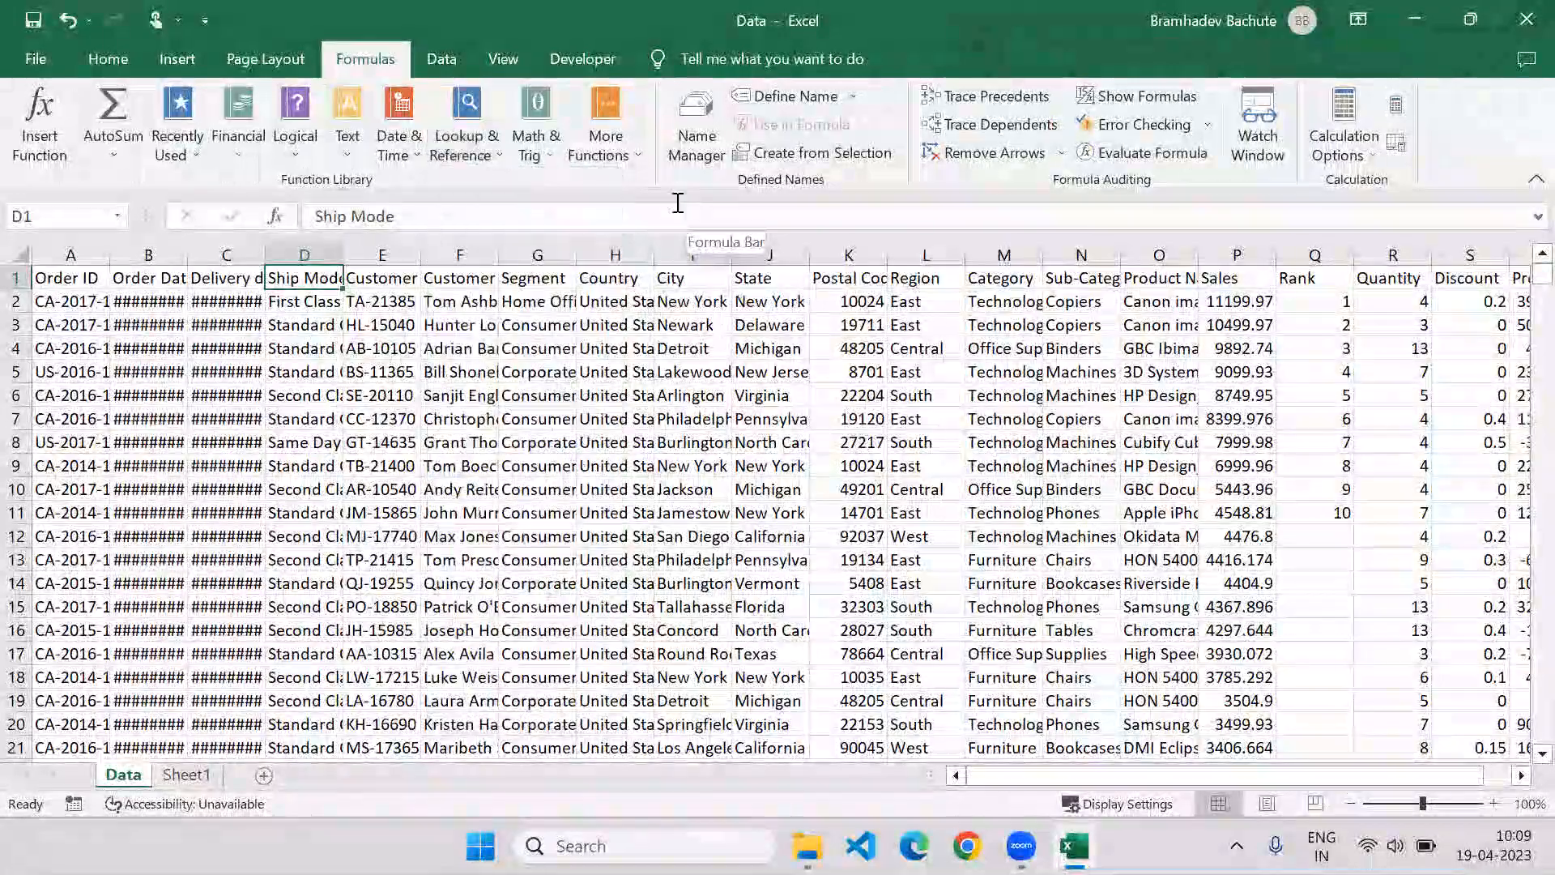
Switch to Sheet1, enter the heading ADDRESS in cell A1 and widen column A
{"action": "left_click", "coordinate": [202, 776]}
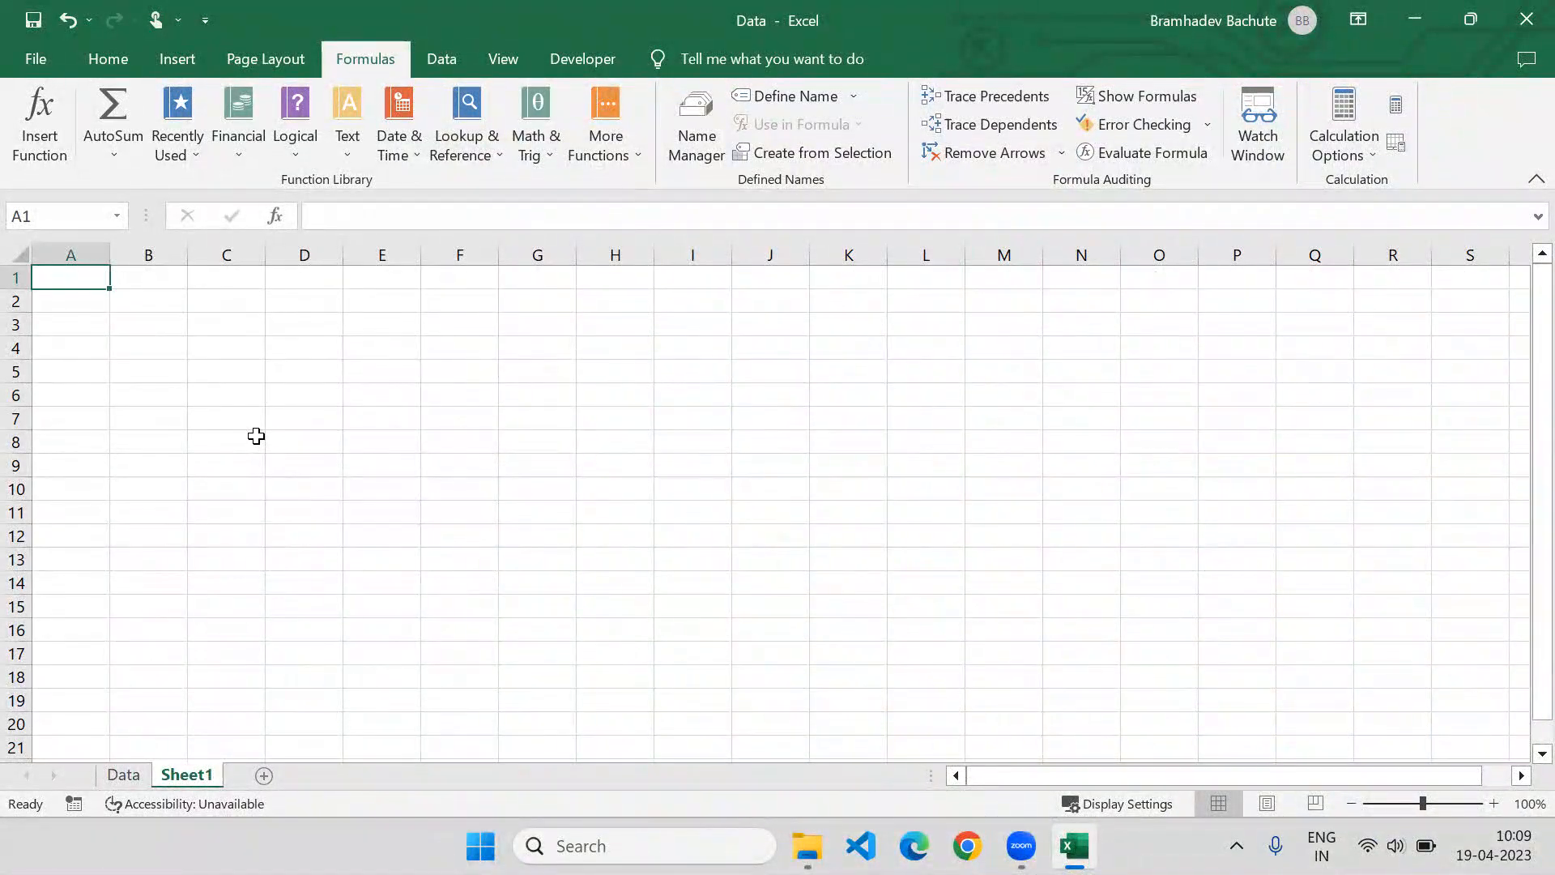
{"action": "type", "text": "ADDRESS"}
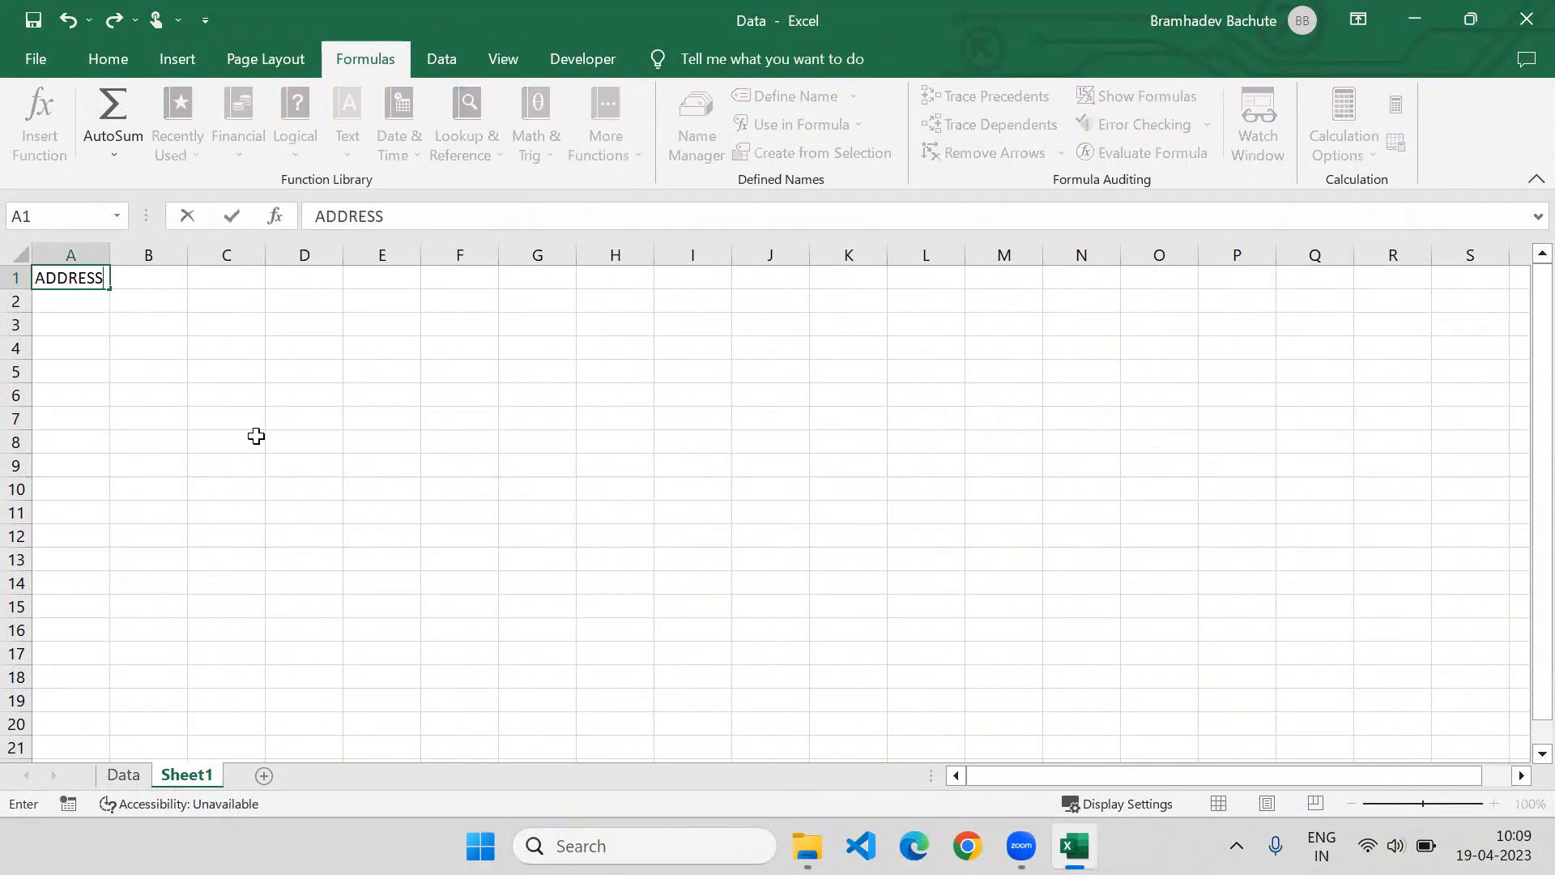
{"action": "key", "text": "Return"}
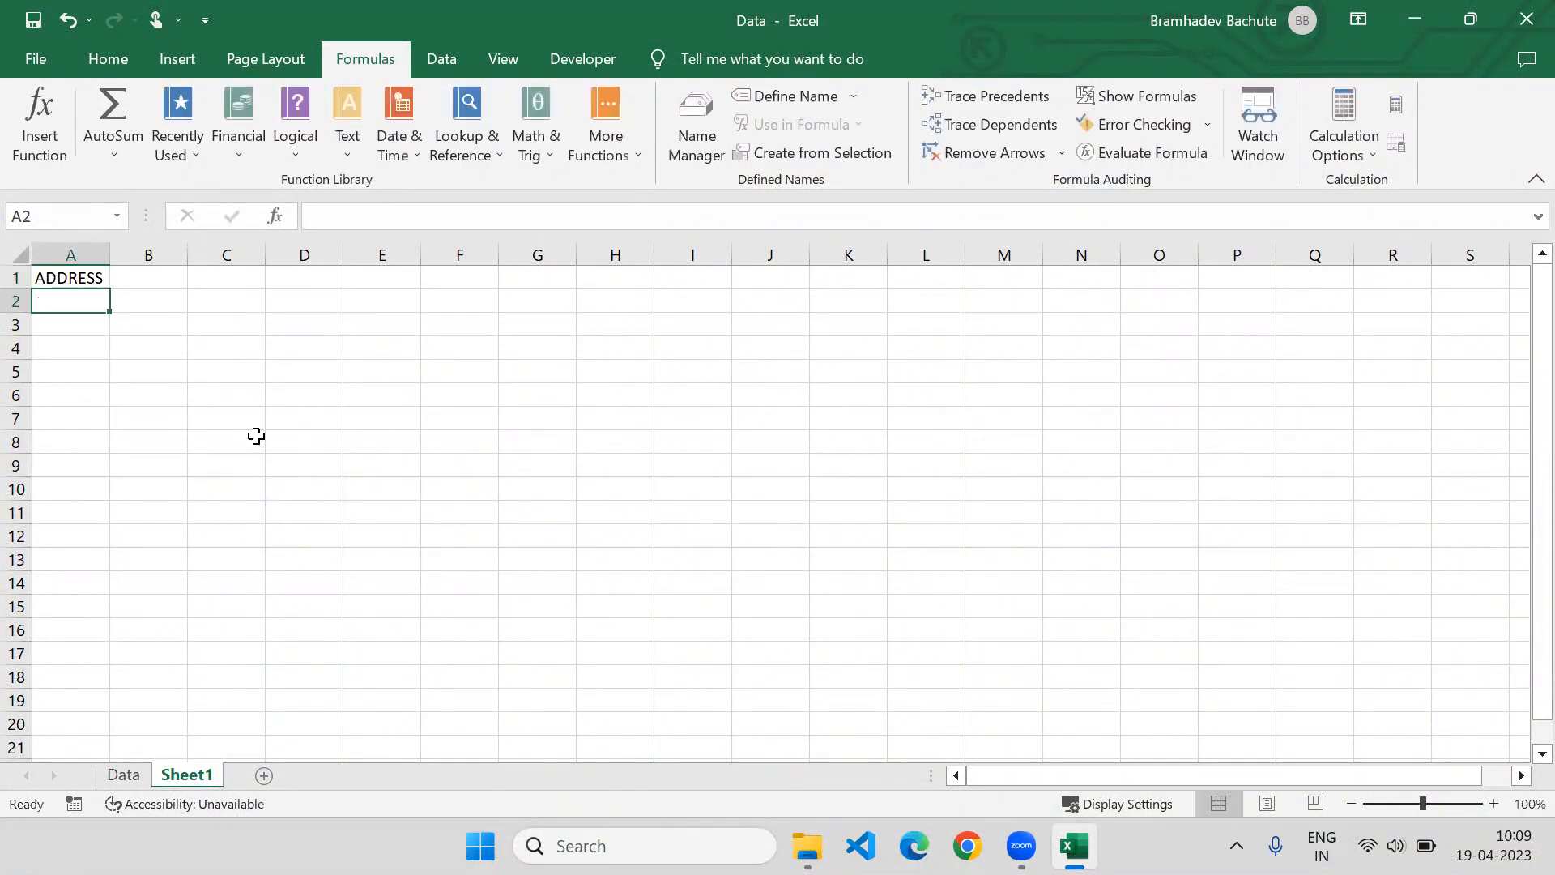
{"action": "left_click_drag", "start_coordinate": [111, 256], "coordinate": [143, 267]}
Begin an ADDRESS formula in cell A2 with row number 2 and column number 2
{"action": "type", "text": "=ADDRESS("}
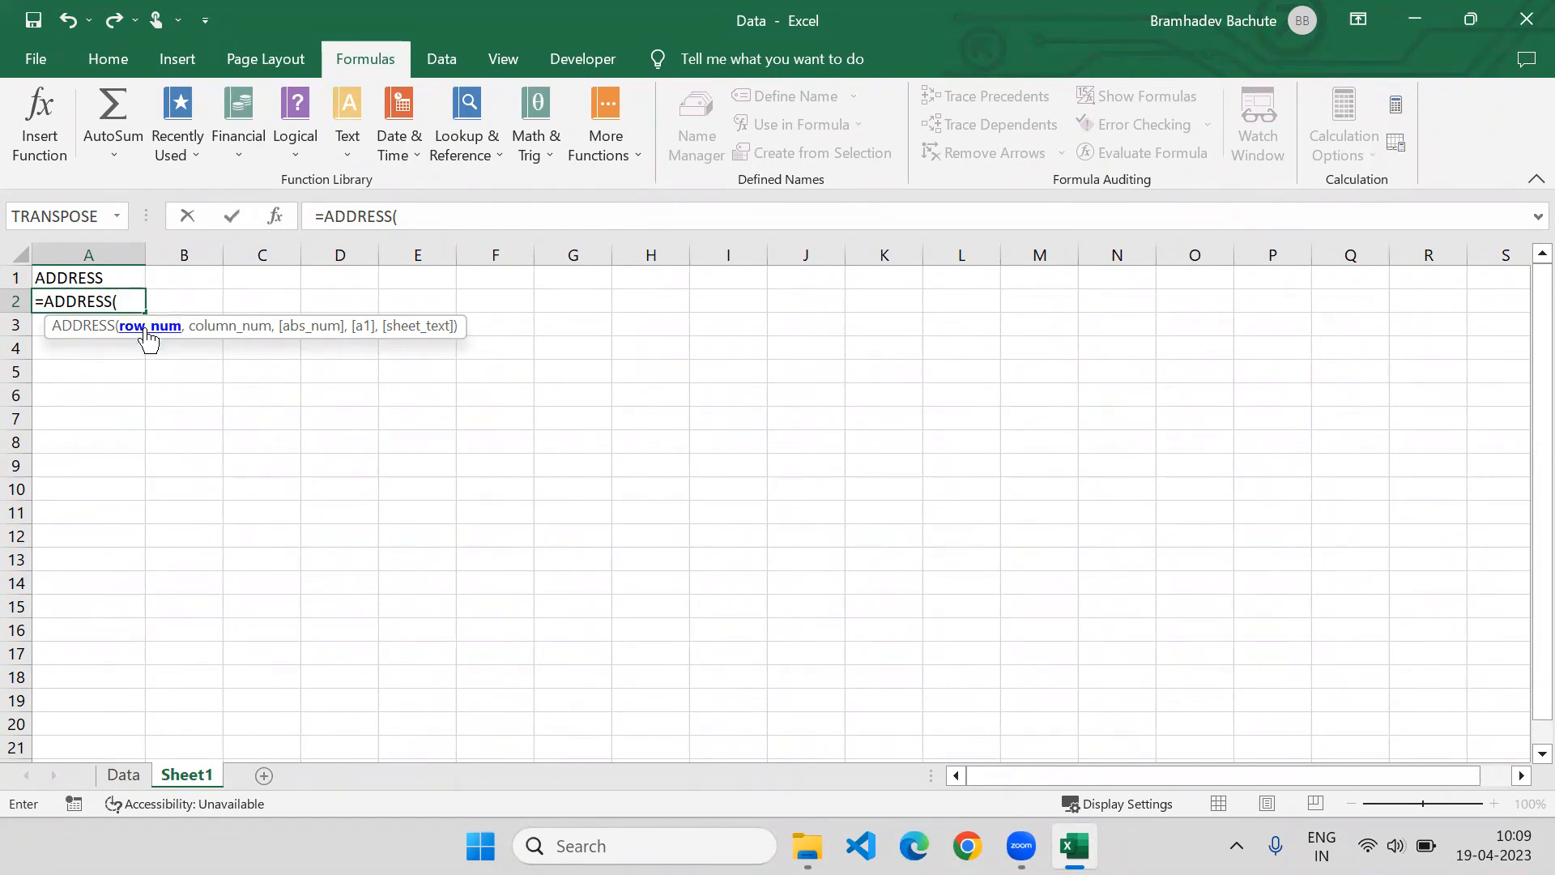
{"action": "type", "text": "2,"}
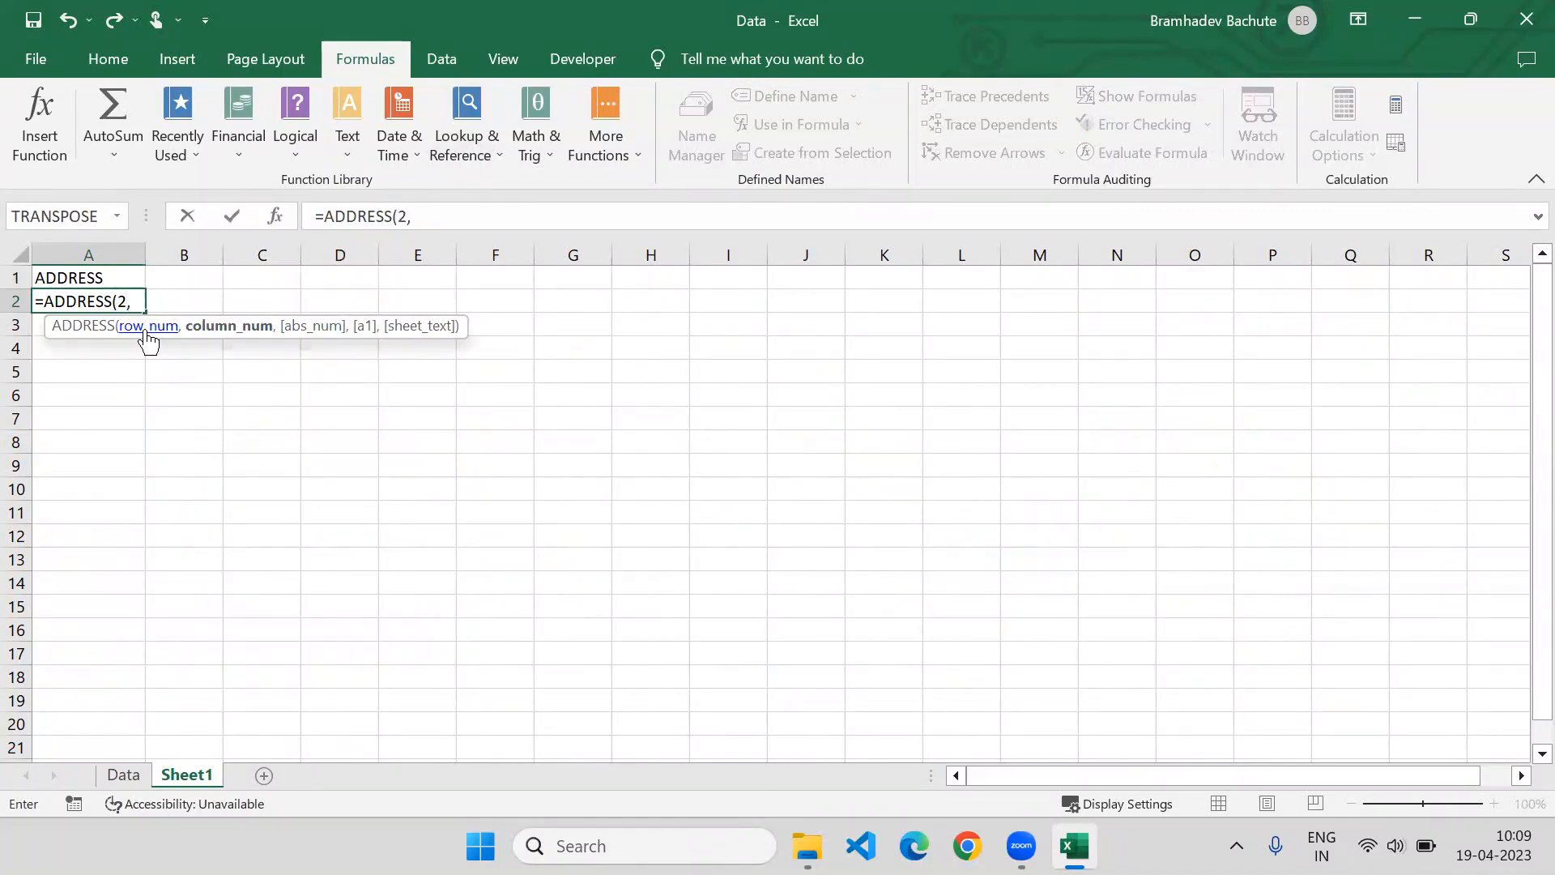
{"action": "type", "text": "2"}
Examine the ADDRESS function's optional abs_num, a1 and sheet_text arguments, leaving them out of the formula
{"action": "type", "text": ","}
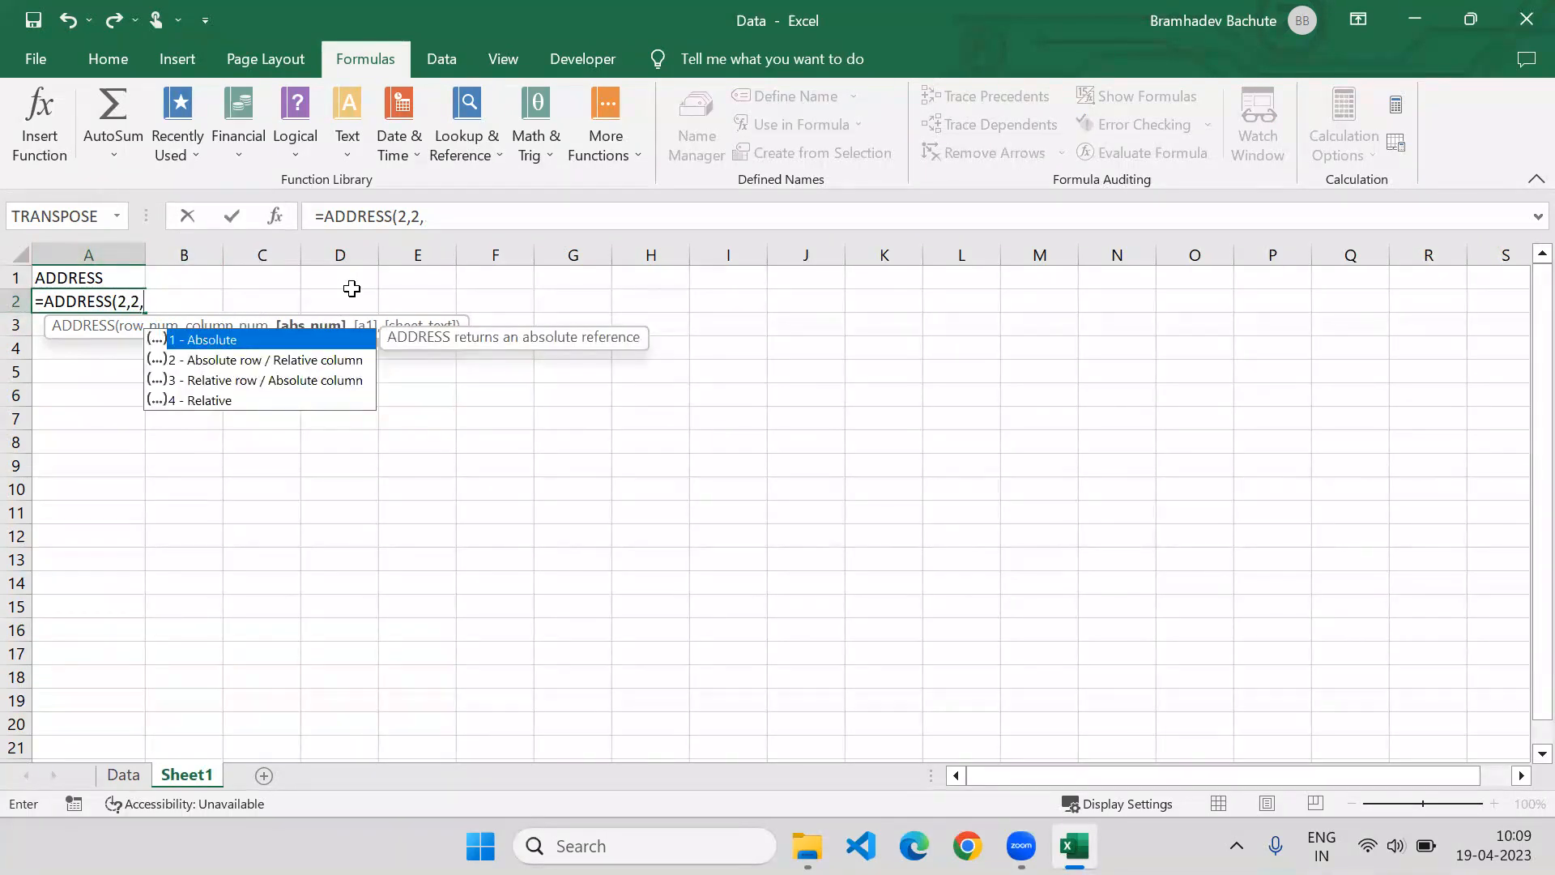
{"action": "key", "text": "BackSpace"}
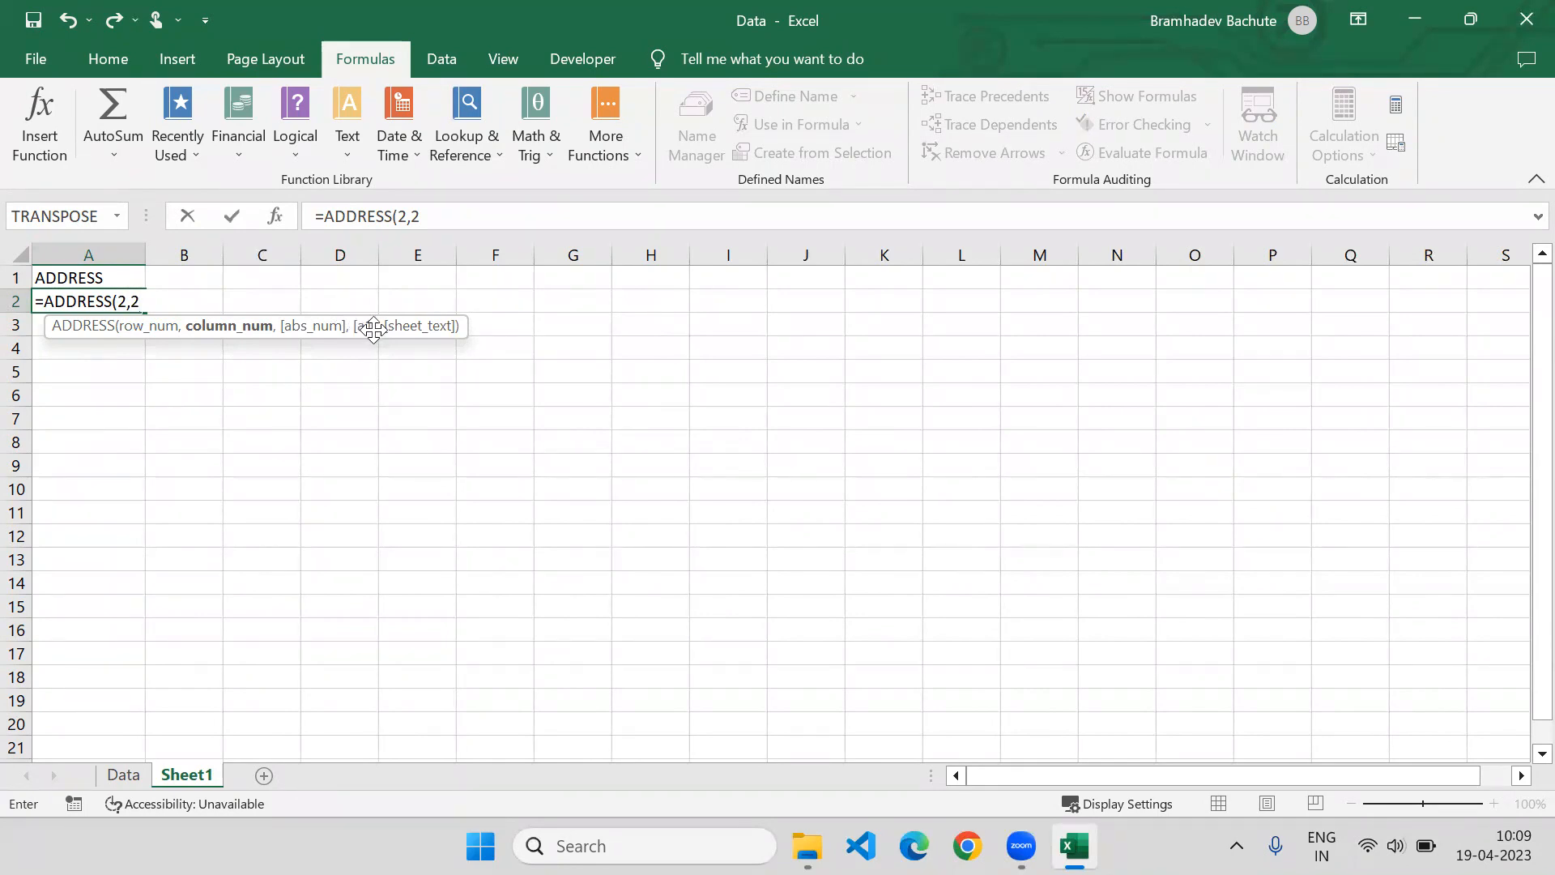
{"action": "type", "text": ","}
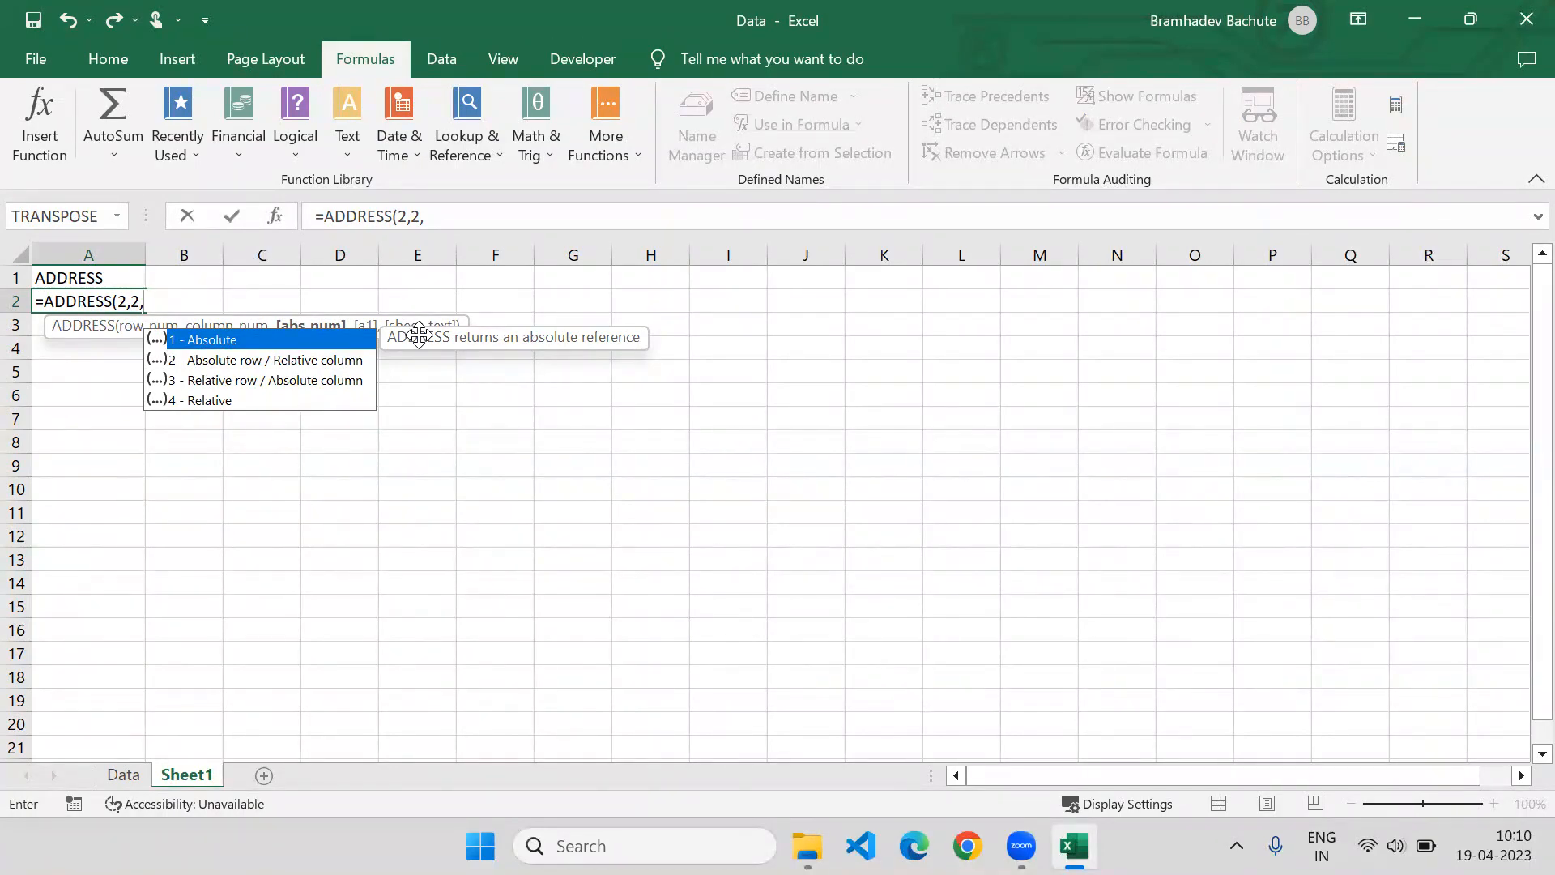
{"action": "type", "text": ","}
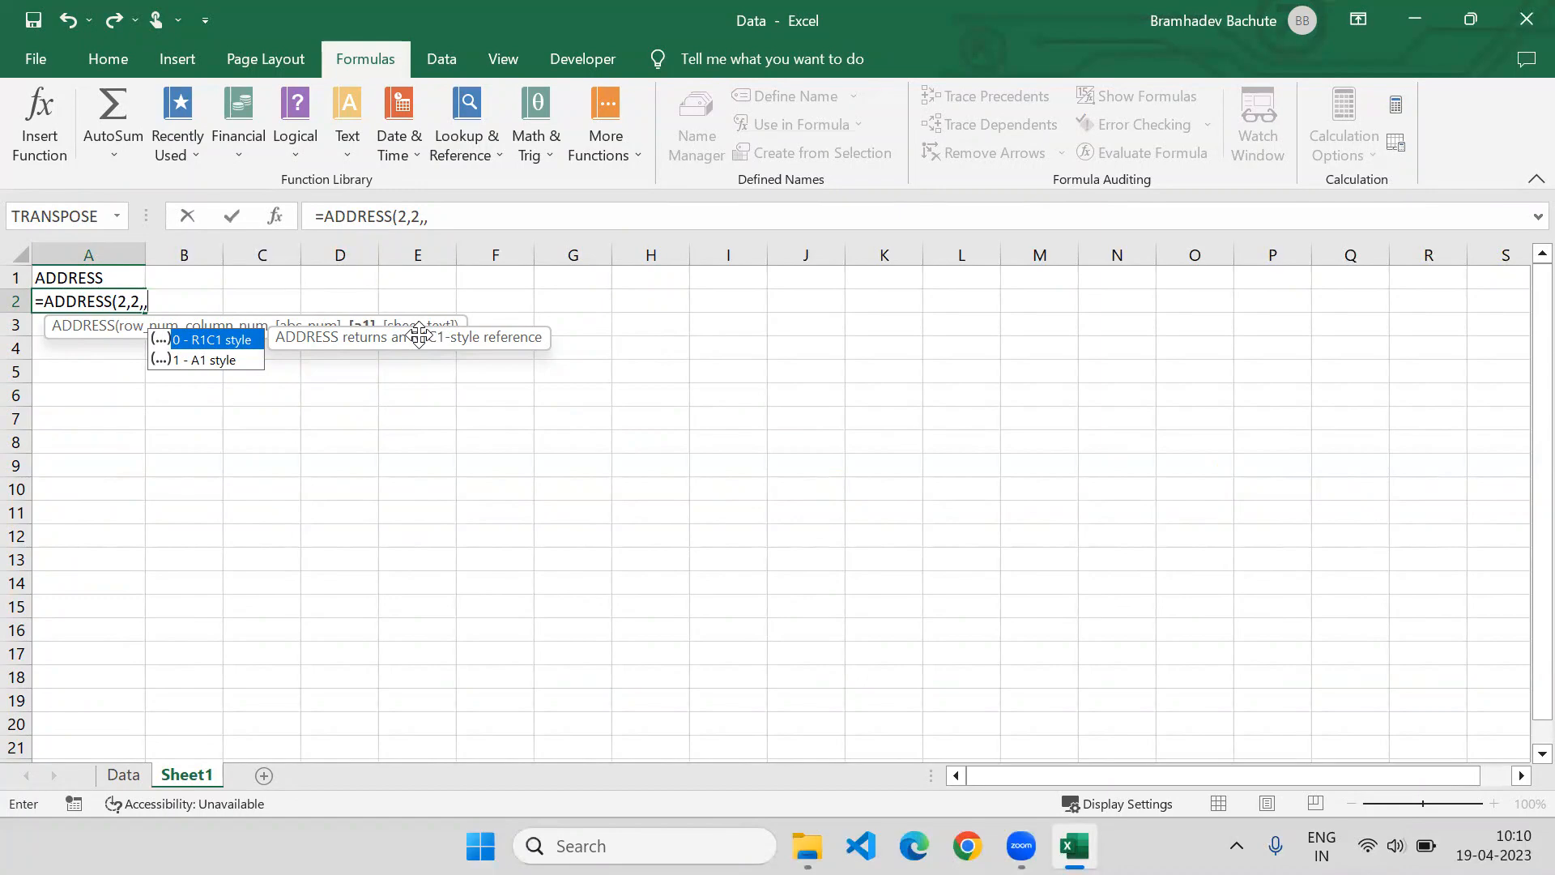
{"action": "type", "text": ","}
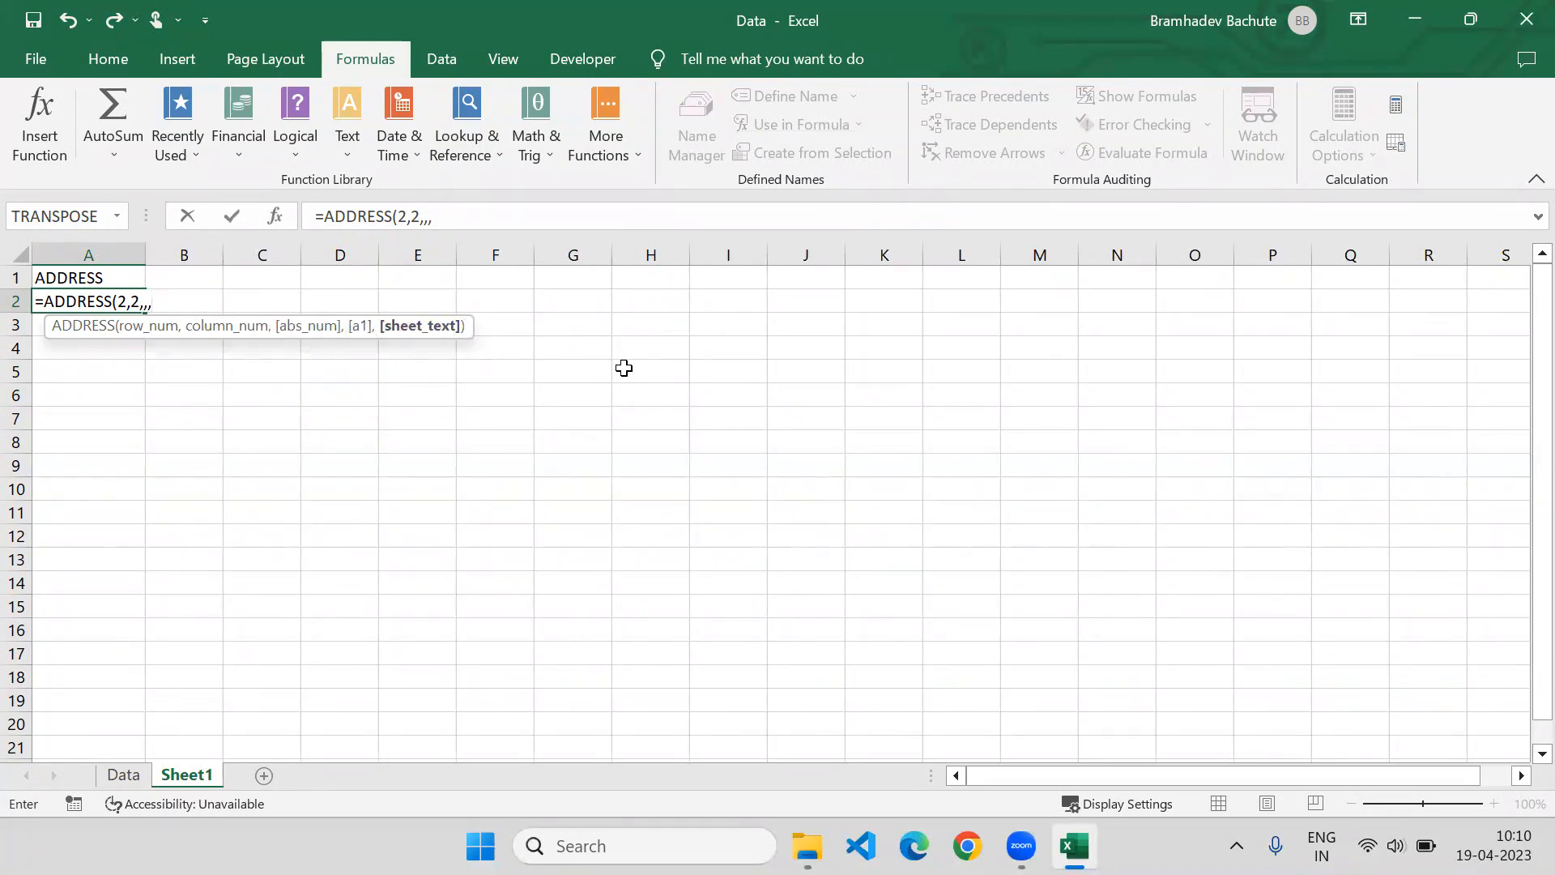
{"action": "key", "text": "BackSpace"}
{"action": "key", "text": "BackSpace"}
{"action": "key", "text": "BackSpace"}
Complete the formula in A2 as =ADDRESS(2,2) and review it
{"action": "type", "text": ")"}
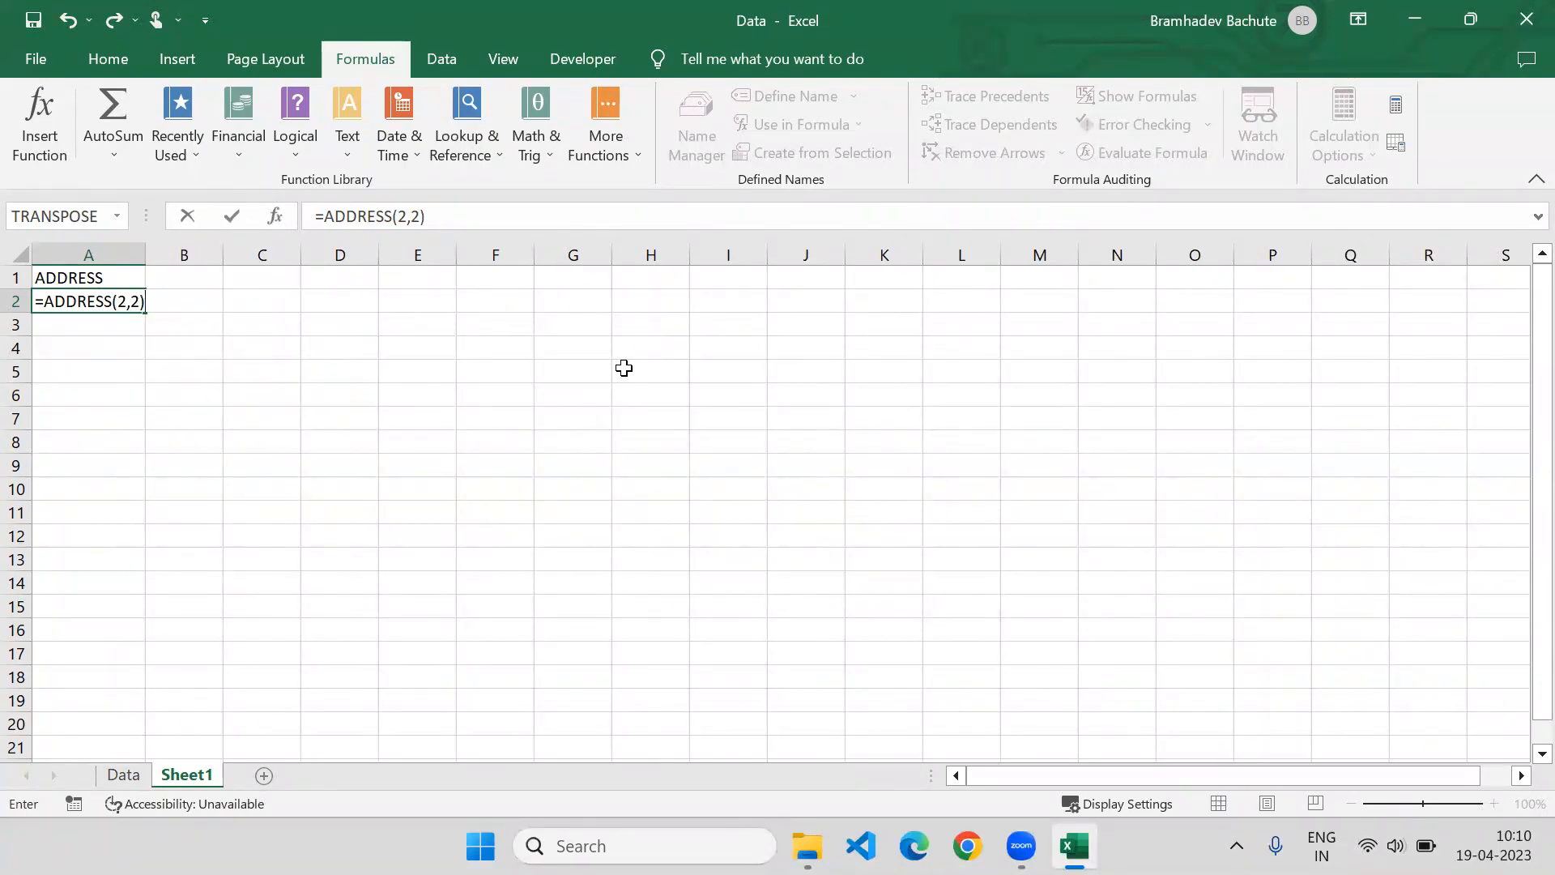
{"action": "key", "text": "Return"}
{"action": "key", "text": "Up"}
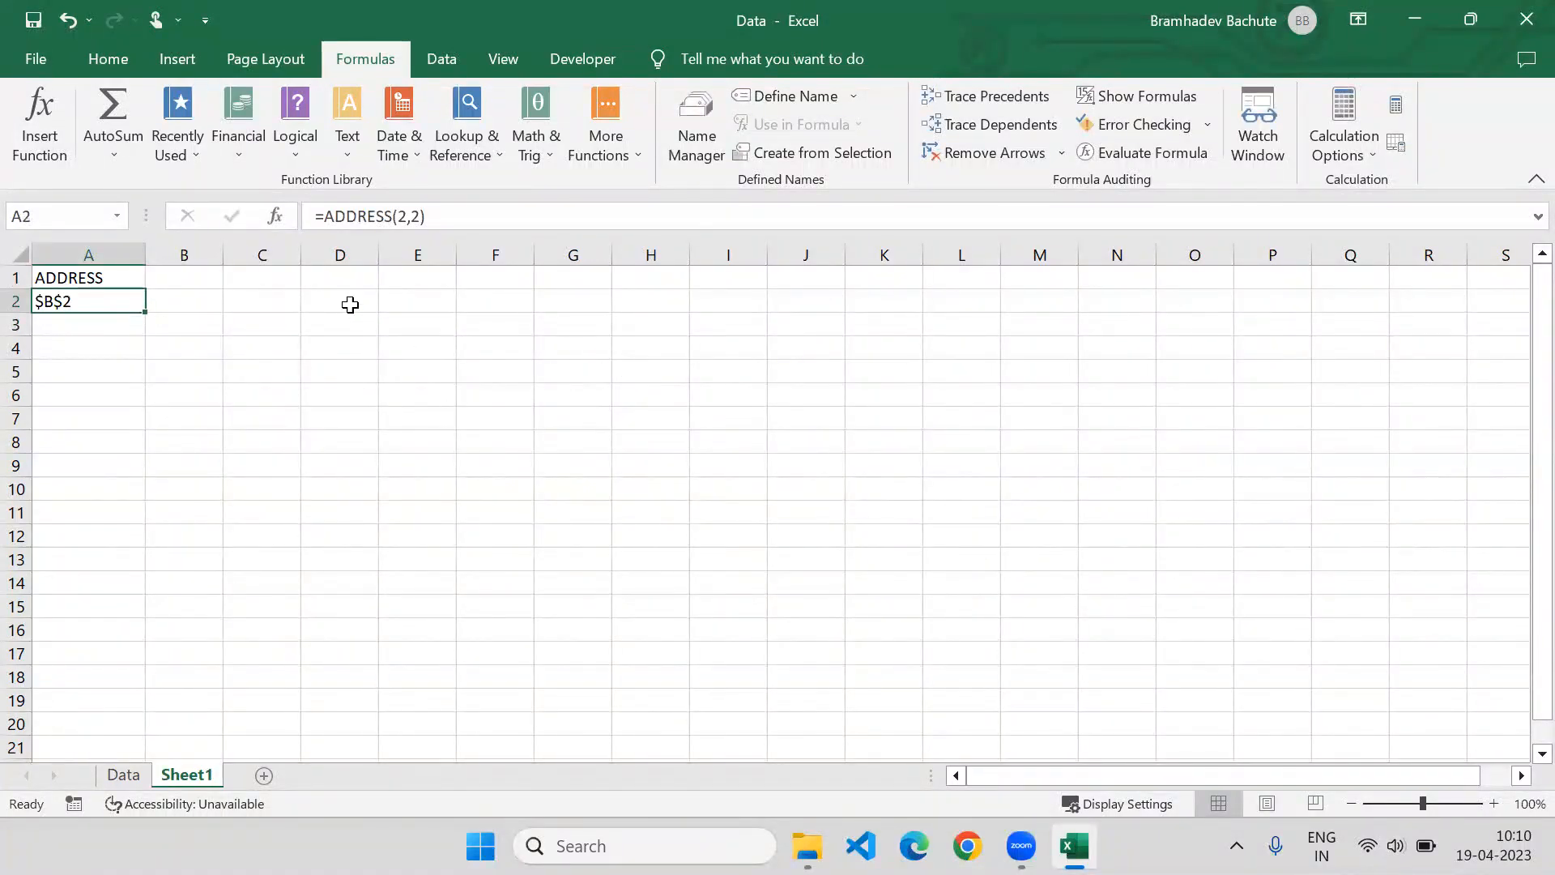
{"action": "left_click_drag", "start_coordinate": [432, 220], "coordinate": [226, 219]}
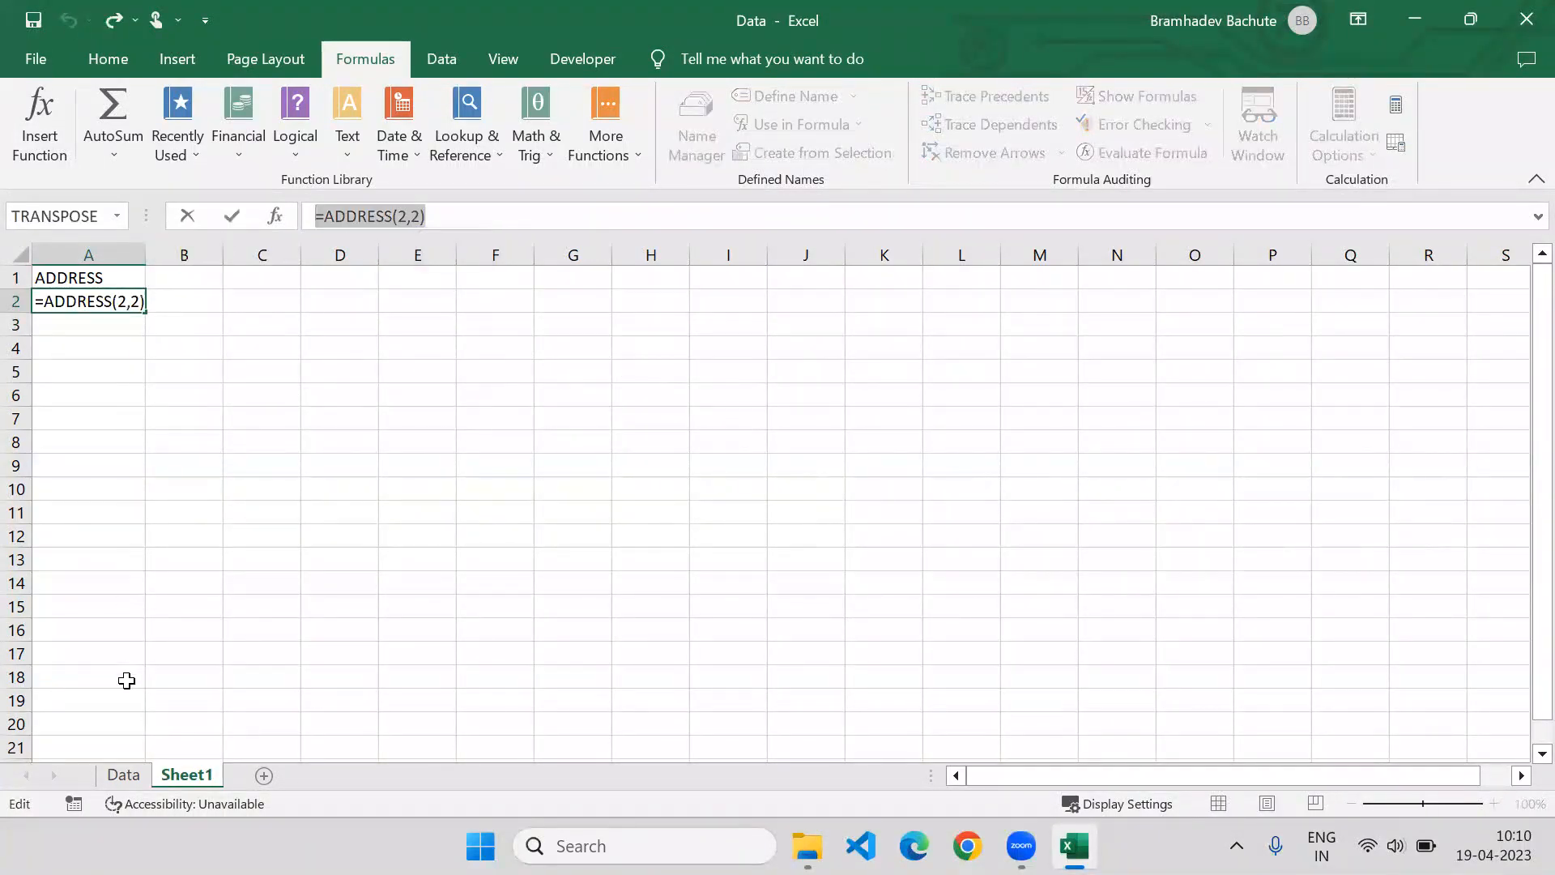
{"action": "key", "text": "Escape"}
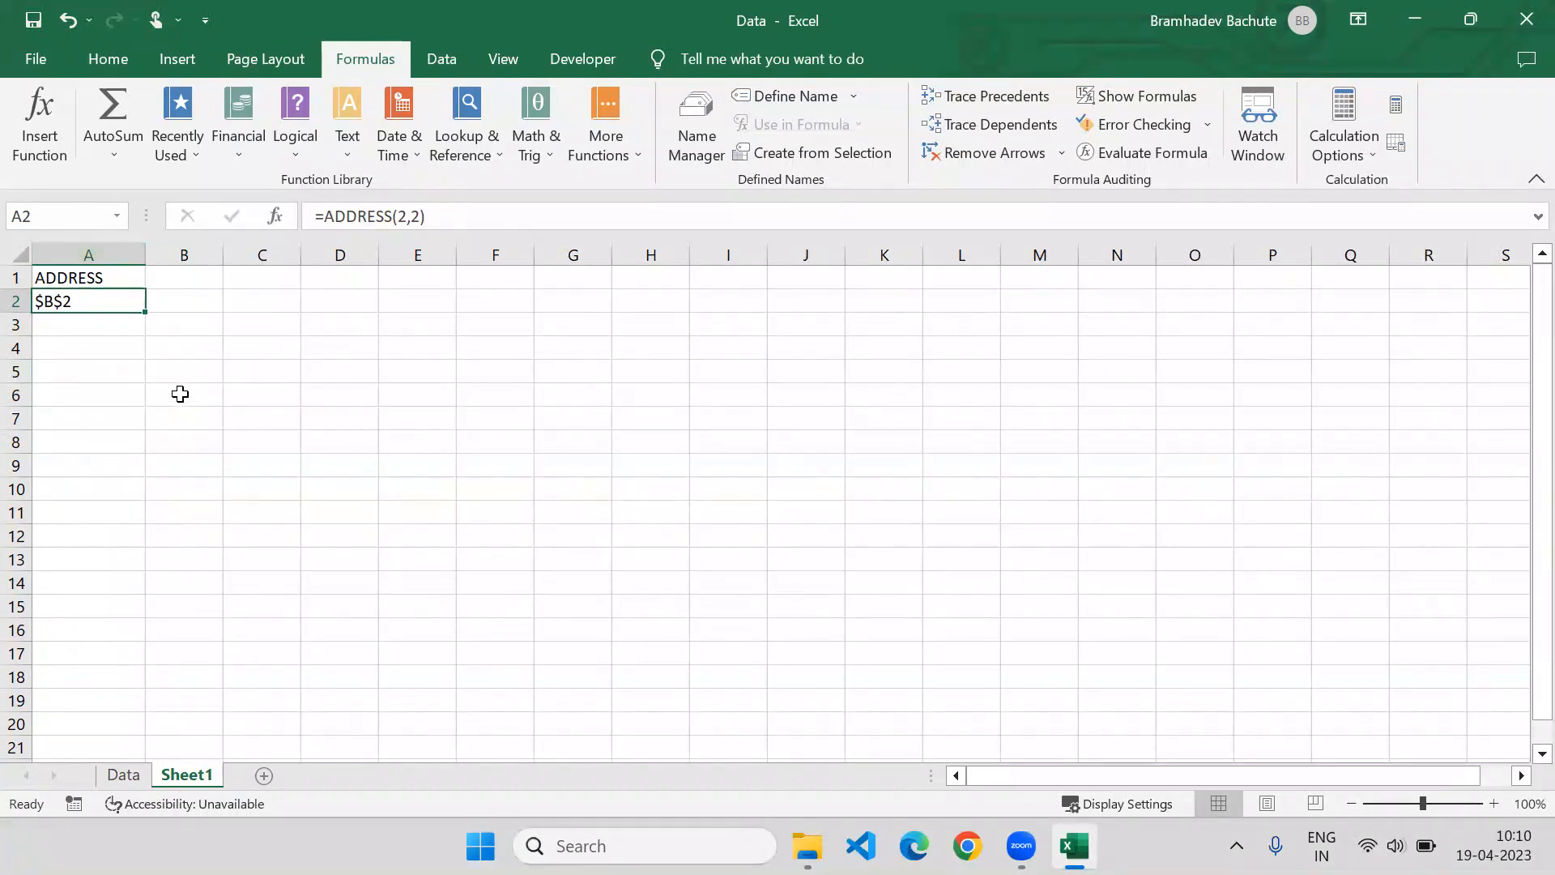
Copy the ADDRESS formula from A2 down through cell A8
{"action": "key", "text": "Down"}
{"action": "key", "text": "ctrl+d"}
{"action": "key", "text": "Up"}
{"action": "key", "text": "shift+Down"}
{"action": "key", "text": "Down"}
{"action": "key", "text": "shift+Down"}
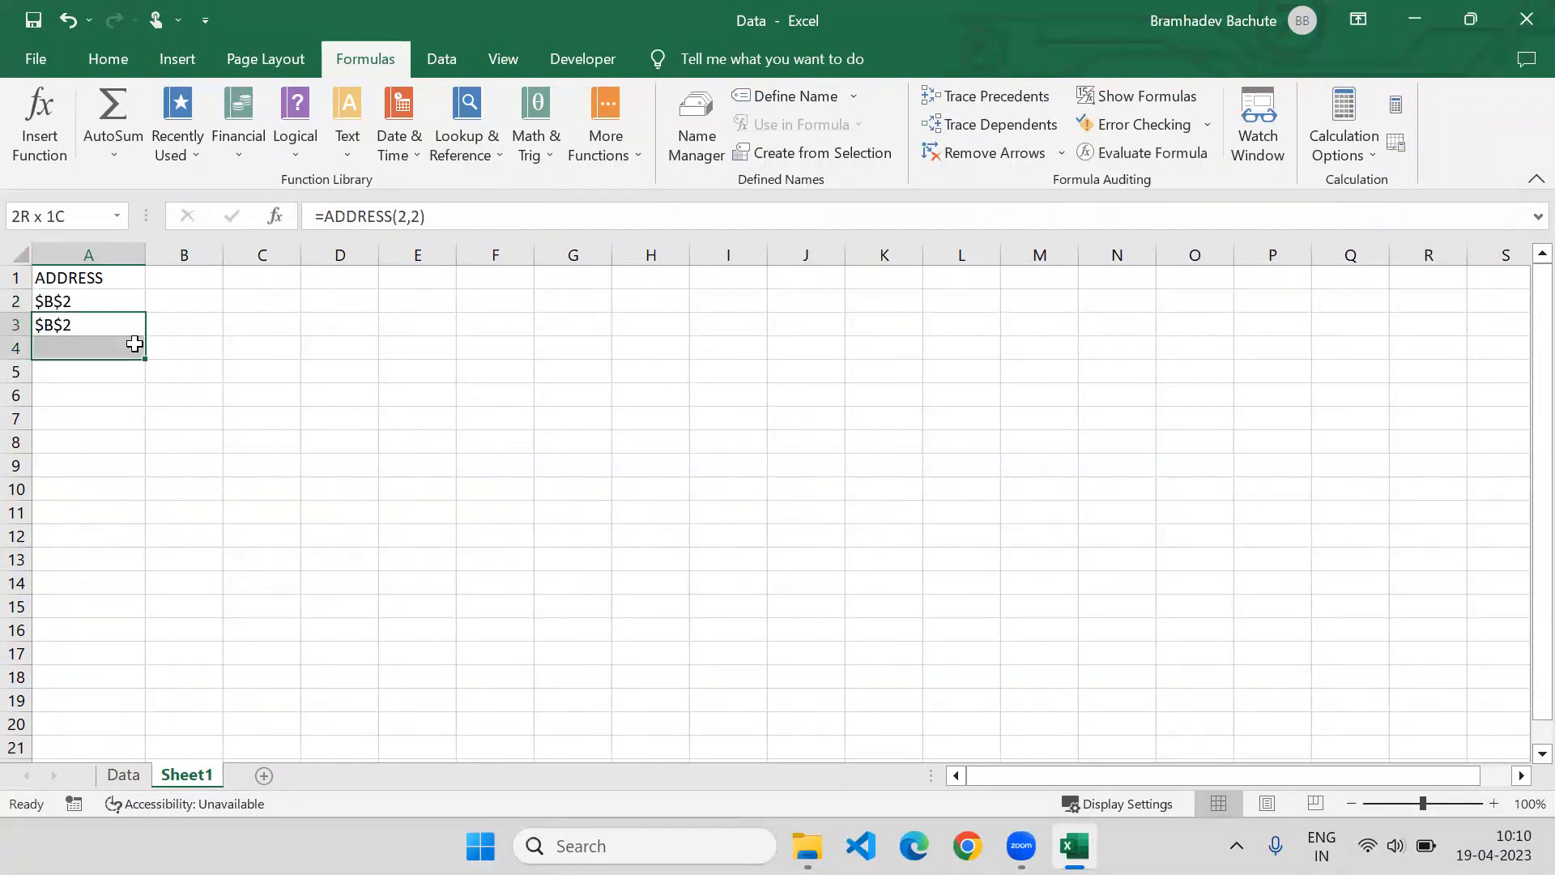
{"action": "key", "text": "shift+Down"}
{"action": "key", "text": "shift+Down"}
{"action": "key", "text": "shift+Down"}
{"action": "key", "text": "shift+Down"}
{"action": "key", "text": "ctrl+d"}
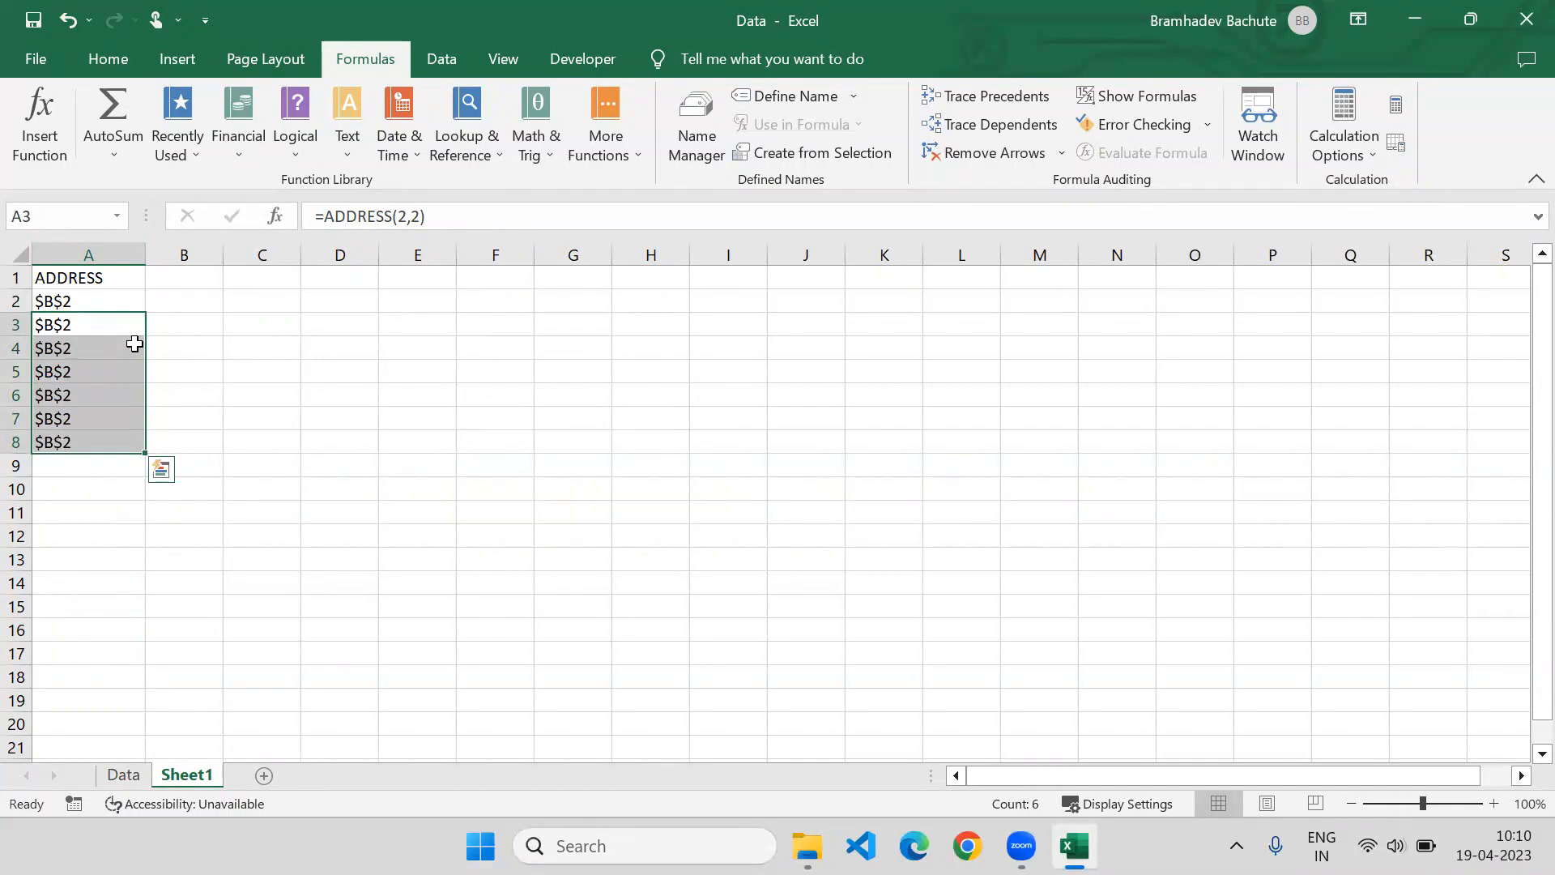
Select A2:A8 and fill the ADDRESS formula down the range again
{"action": "key", "text": "Up"}
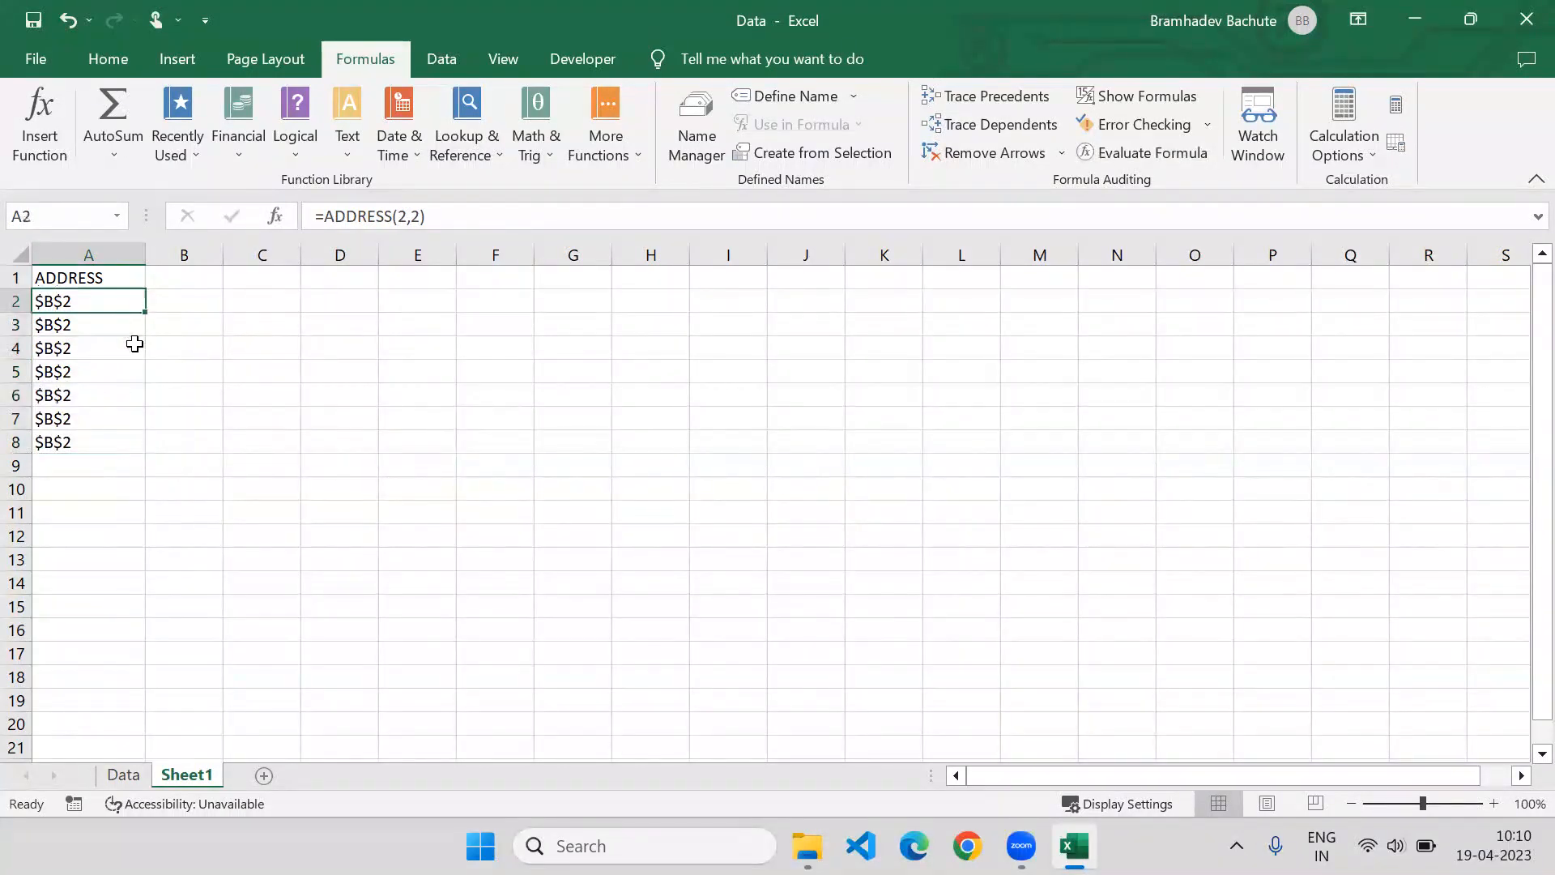
{"action": "key", "text": "shift+Down"}
{"action": "key", "text": "shift+Down"}
{"action": "key", "text": "shift+Down"}
{"action": "key", "text": "shift+Down"}
{"action": "key", "text": "shift+Down"}
{"action": "key", "text": "shift+Down"}
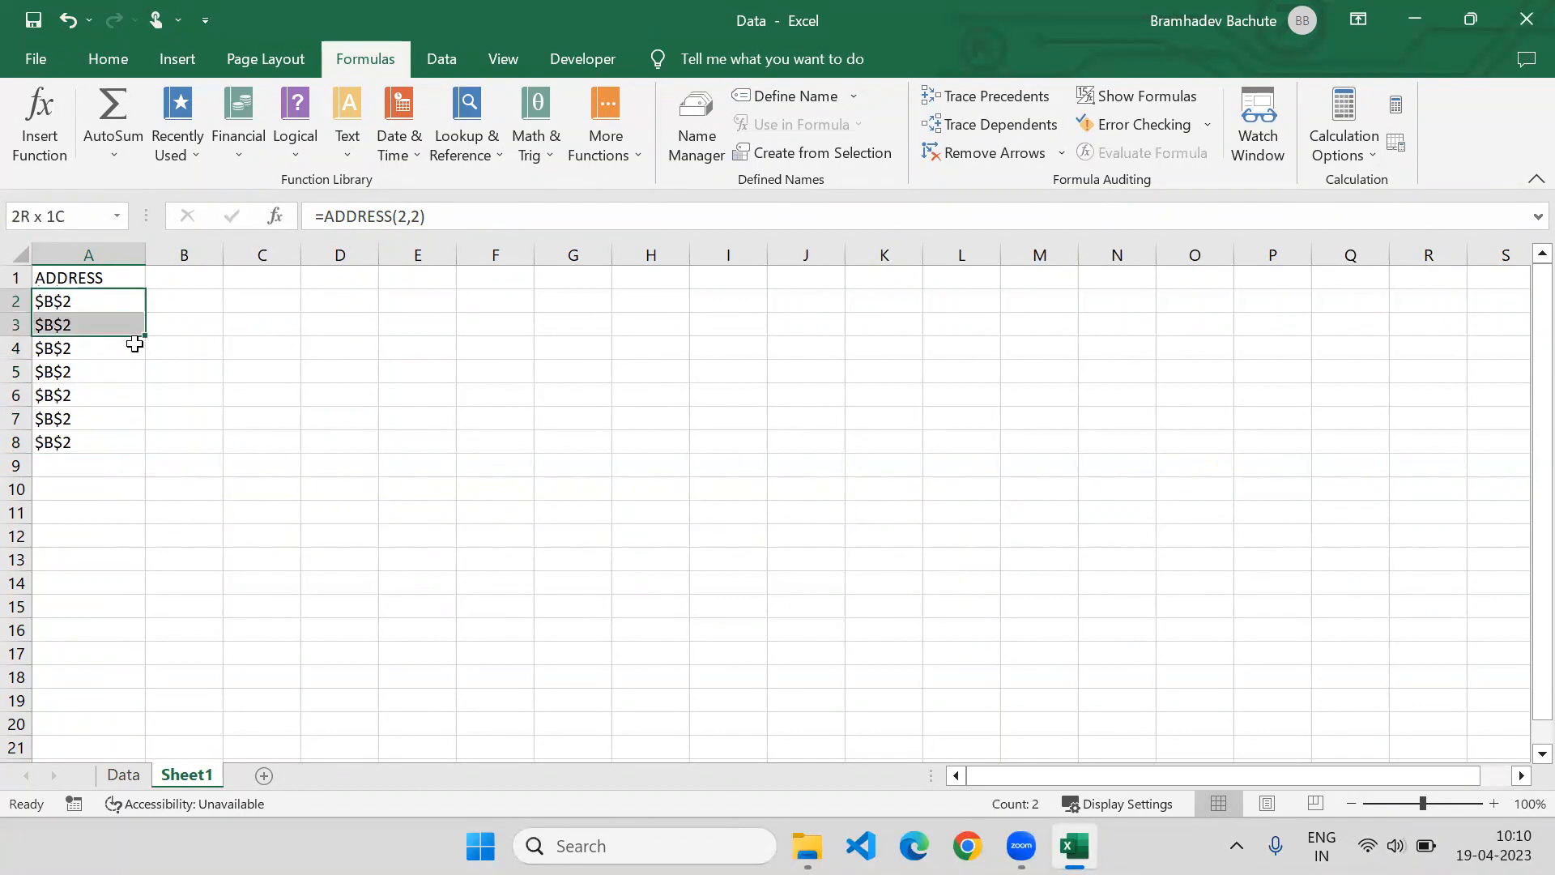
{"action": "key", "text": "ctrl+d"}
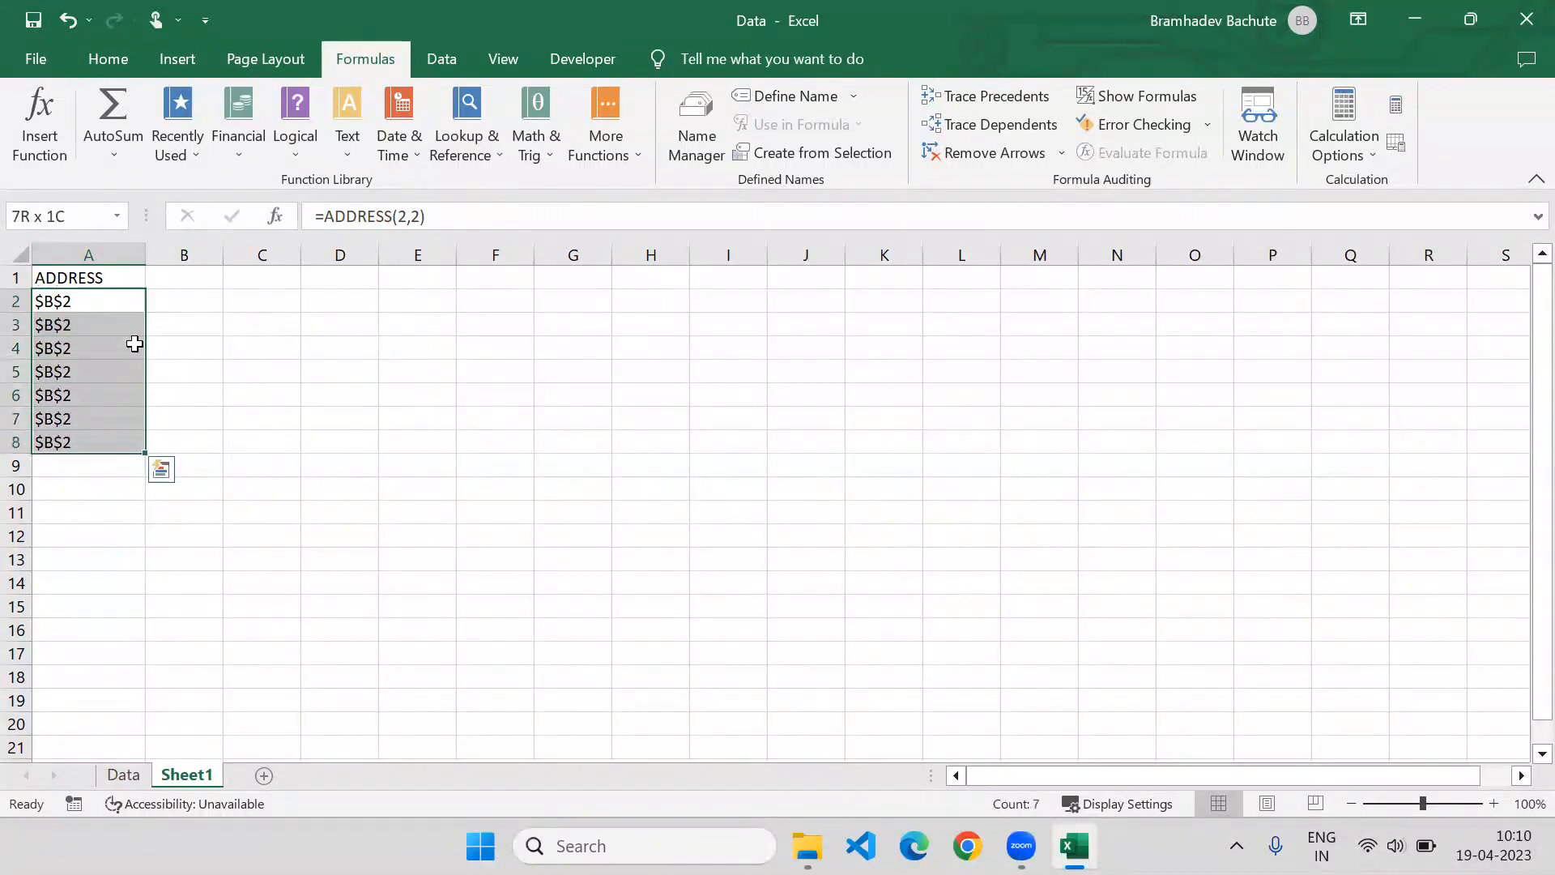
Clear the copied ADDRESS formulas from cells A3:A8
{"action": "key", "text": "Down"}
{"action": "key", "text": "ctrl+shift+Down"}
{"action": "key", "text": "ctrl+d"}
{"action": "key", "text": "Delete"}
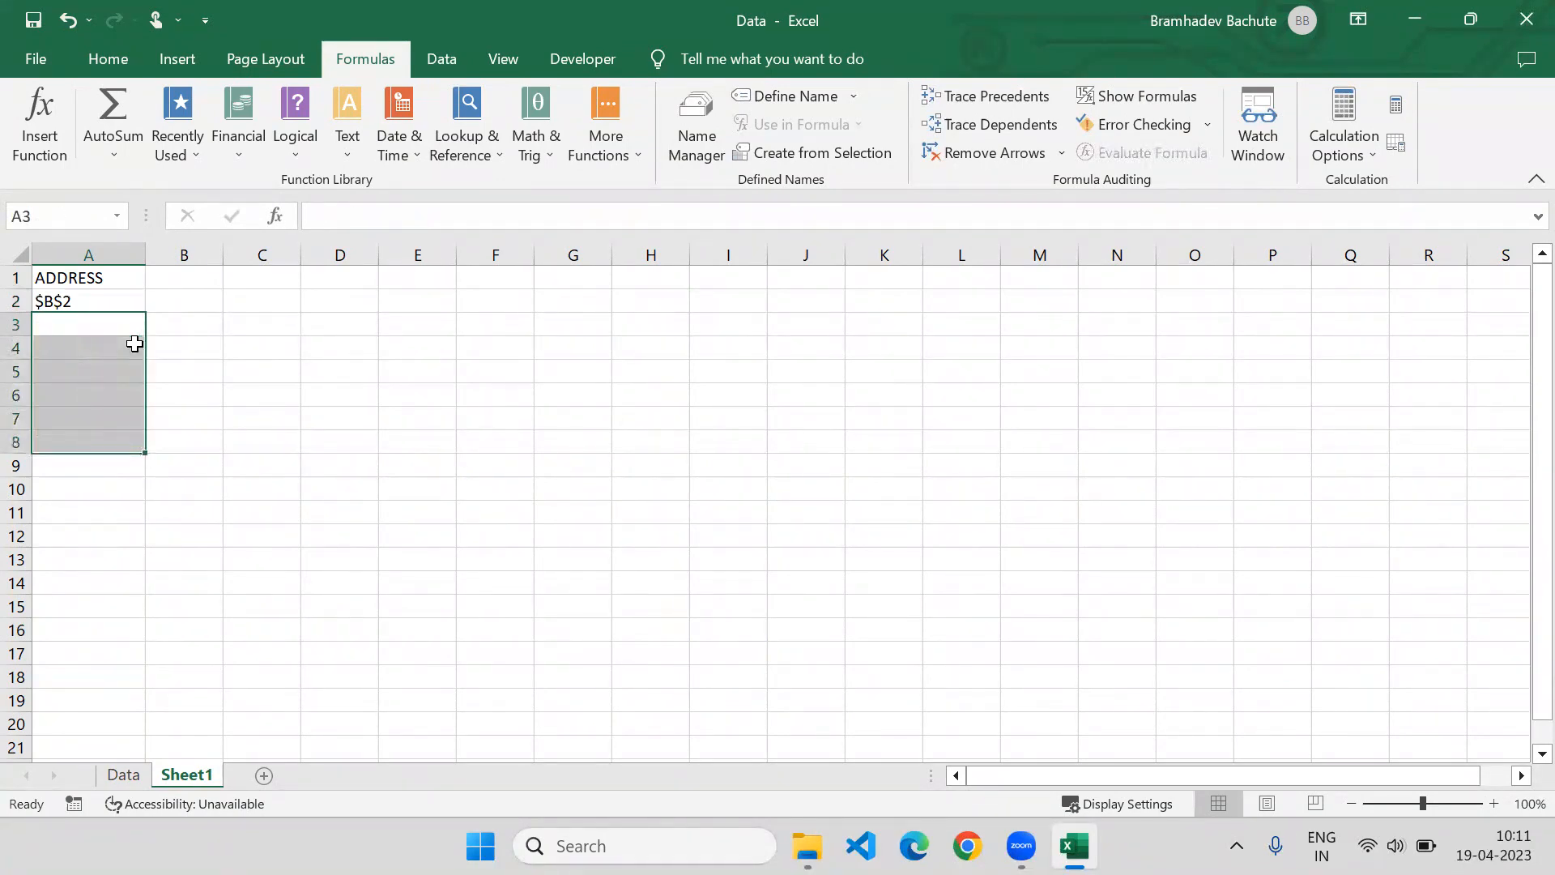
Read the description of the CHOOSE function among the Lookup & Reference functions
{"action": "key", "text": "Up"}
{"action": "key", "text": "Up"}
{"action": "key", "text": "Right"}
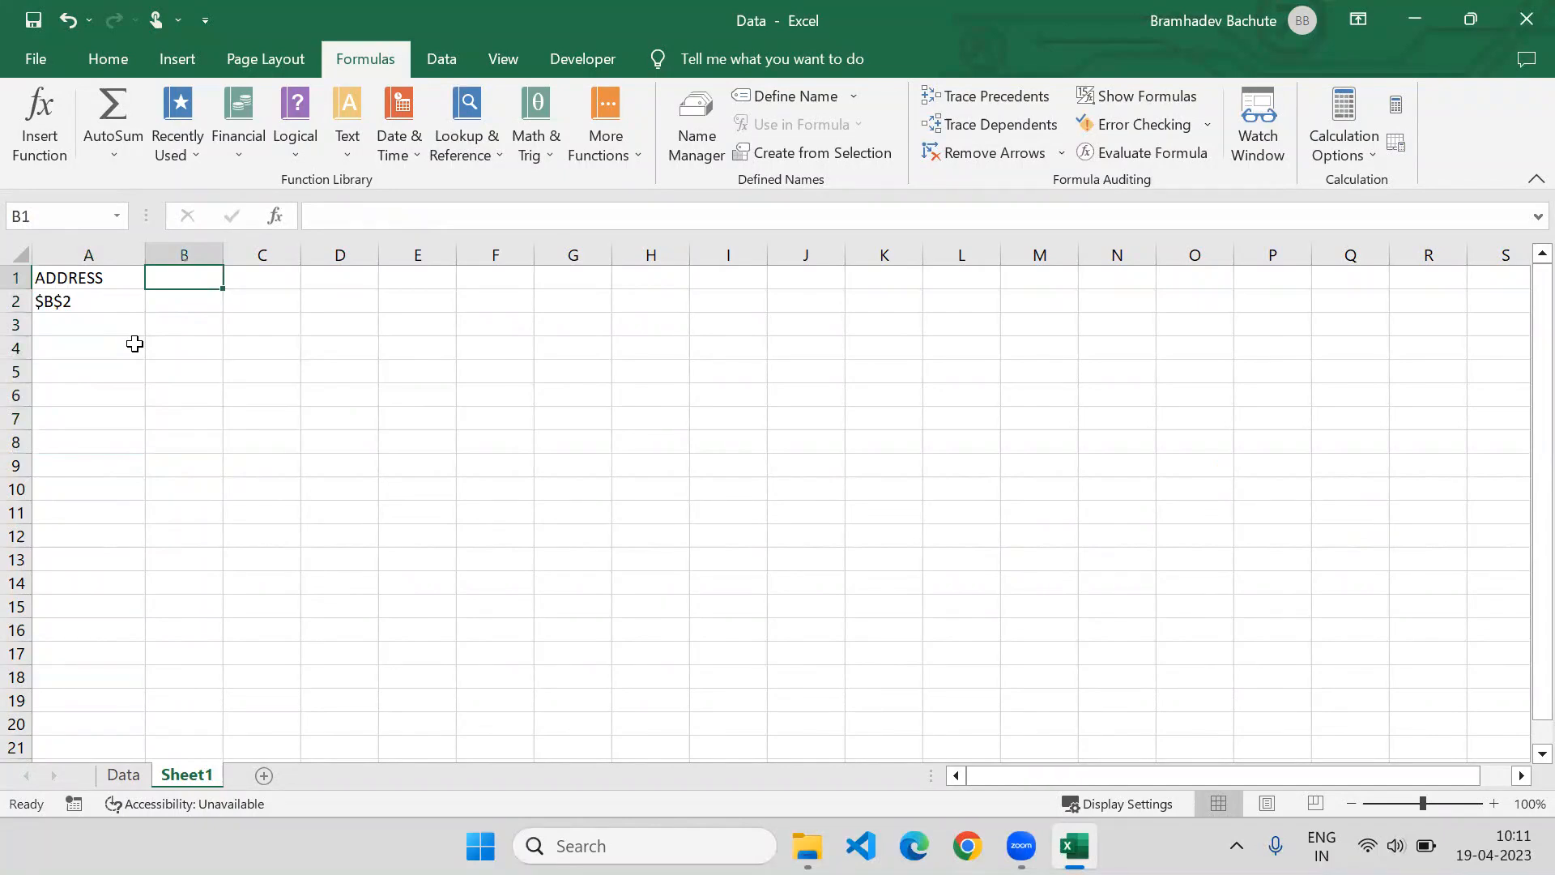
{"action": "left_click", "coordinate": [454, 146]}
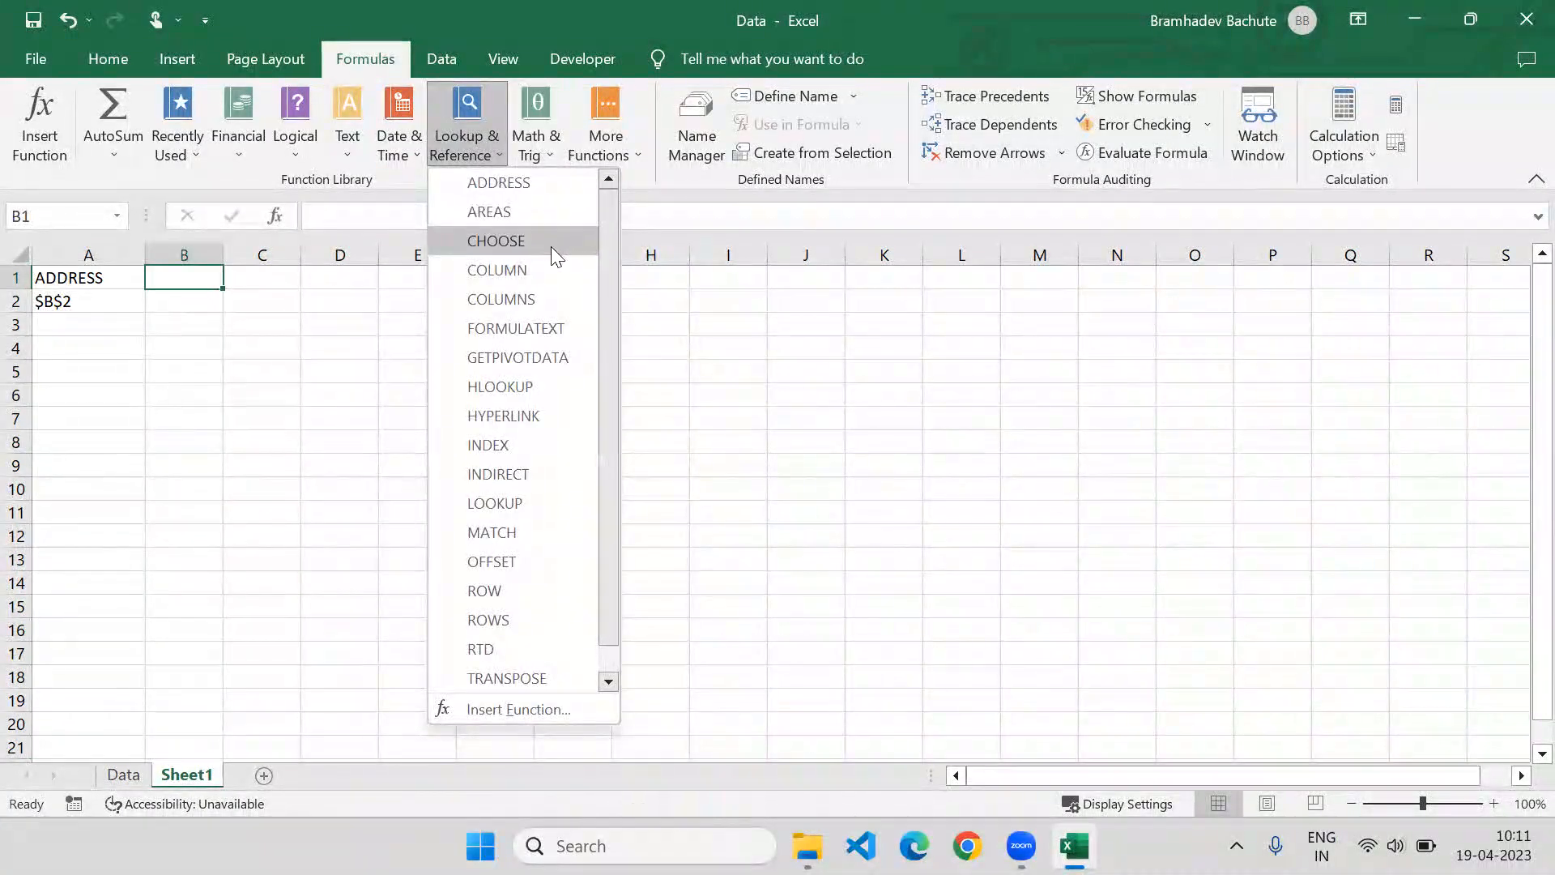
{"action": "mouse_move", "coordinate": [551, 246]}
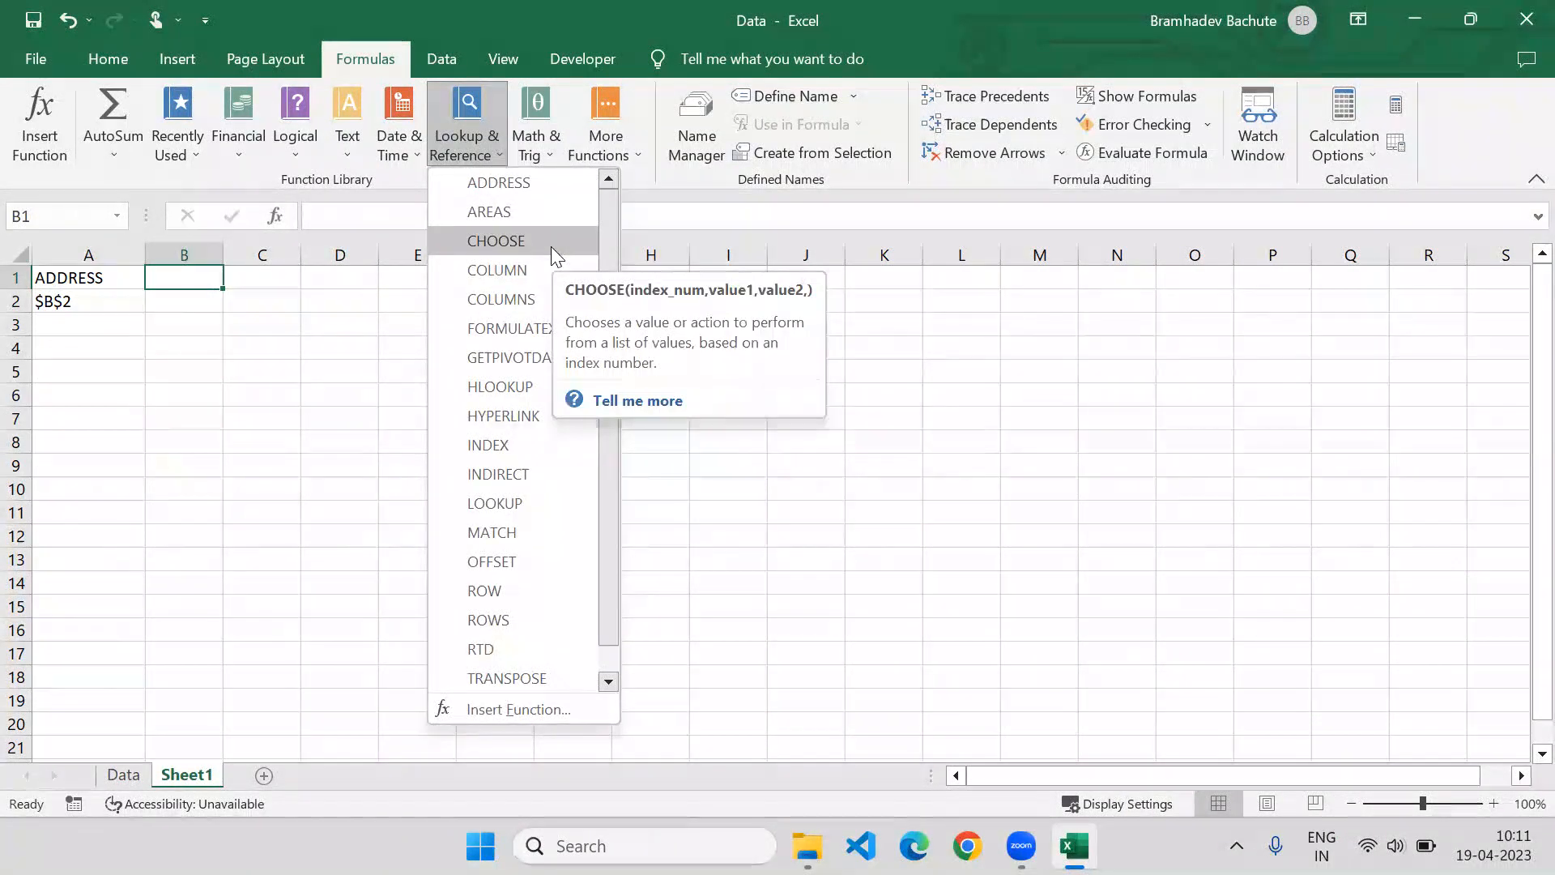
{"action": "left_click", "coordinate": [254, 306]}
{"action": "left_click", "coordinate": [255, 307]}
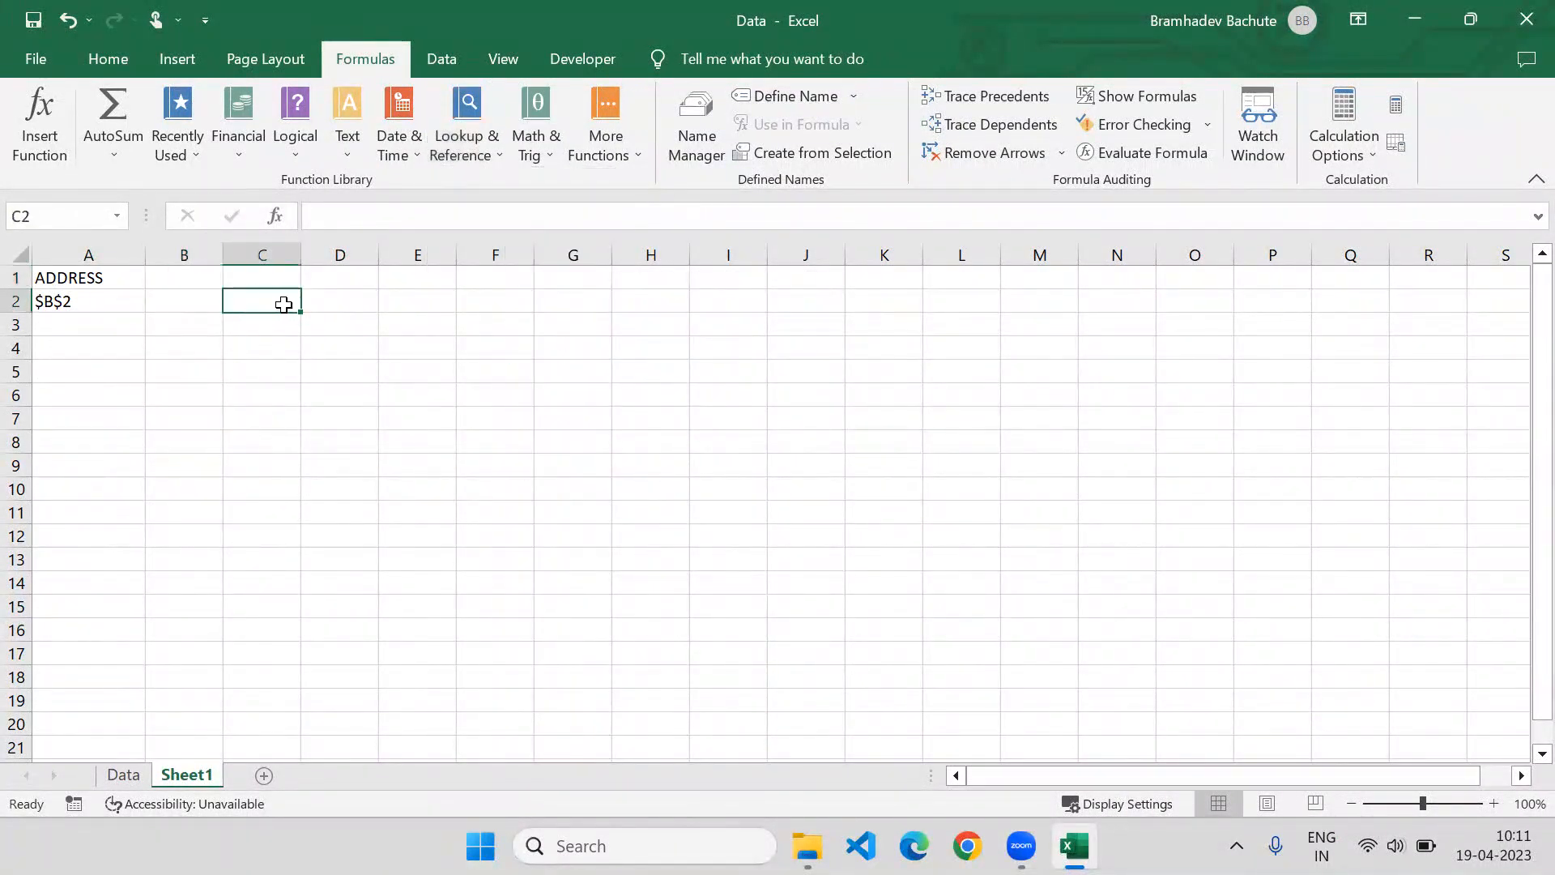
Enter the heading CHOOSE in cell B1
{"action": "left_click", "coordinate": [205, 278]}
{"action": "type", "text": "CHOOSE"}
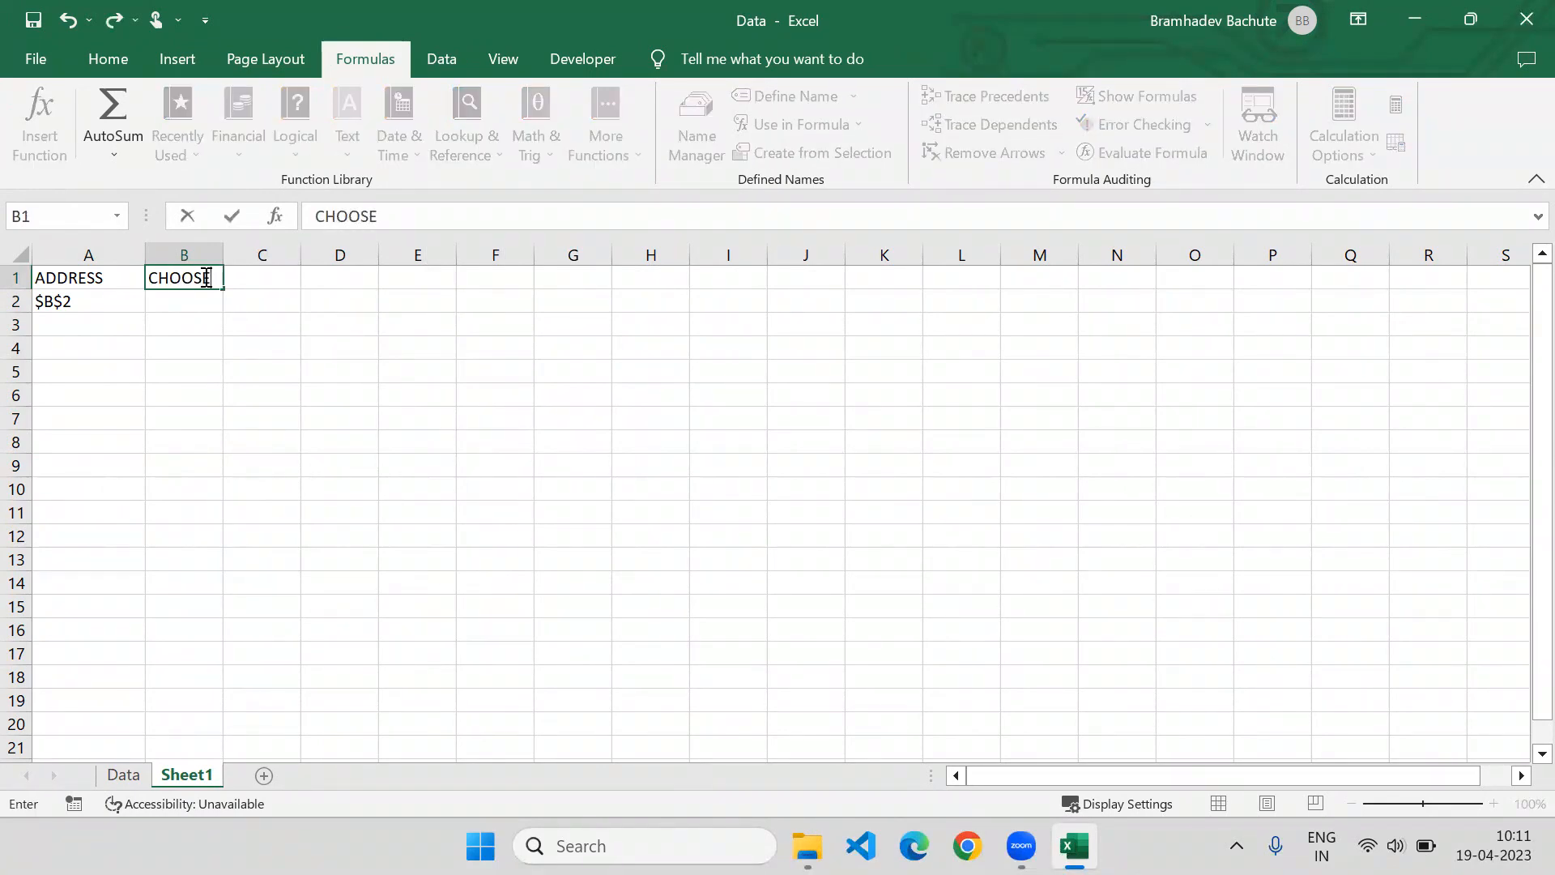
{"action": "key", "text": "Return"}
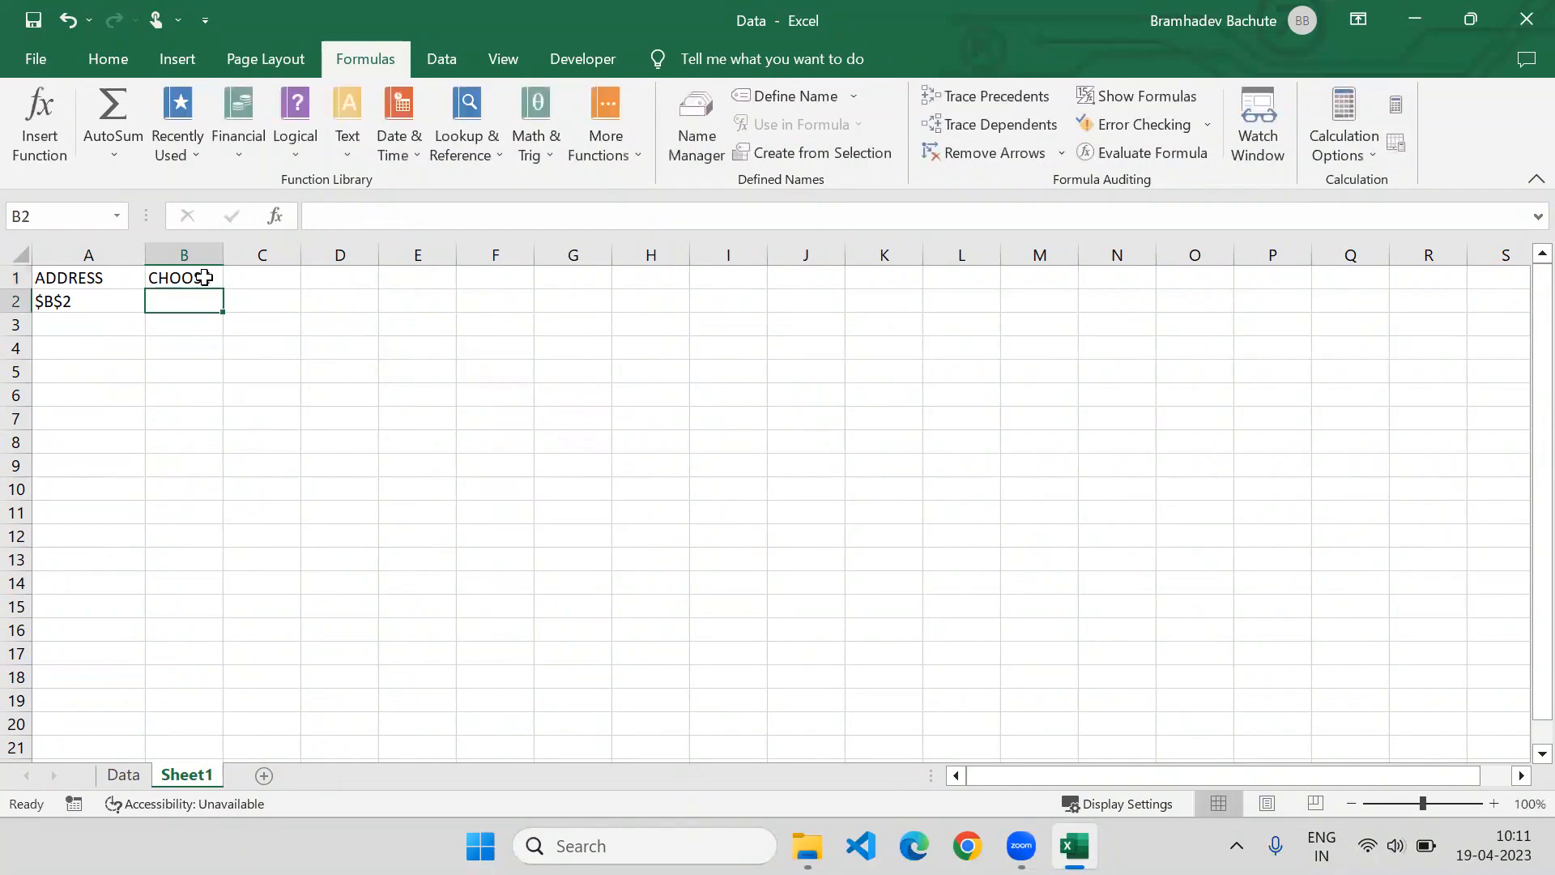
Begin a CHOOSE formula in cell B2 with index number 1
{"action": "type", "text": "=choo"}
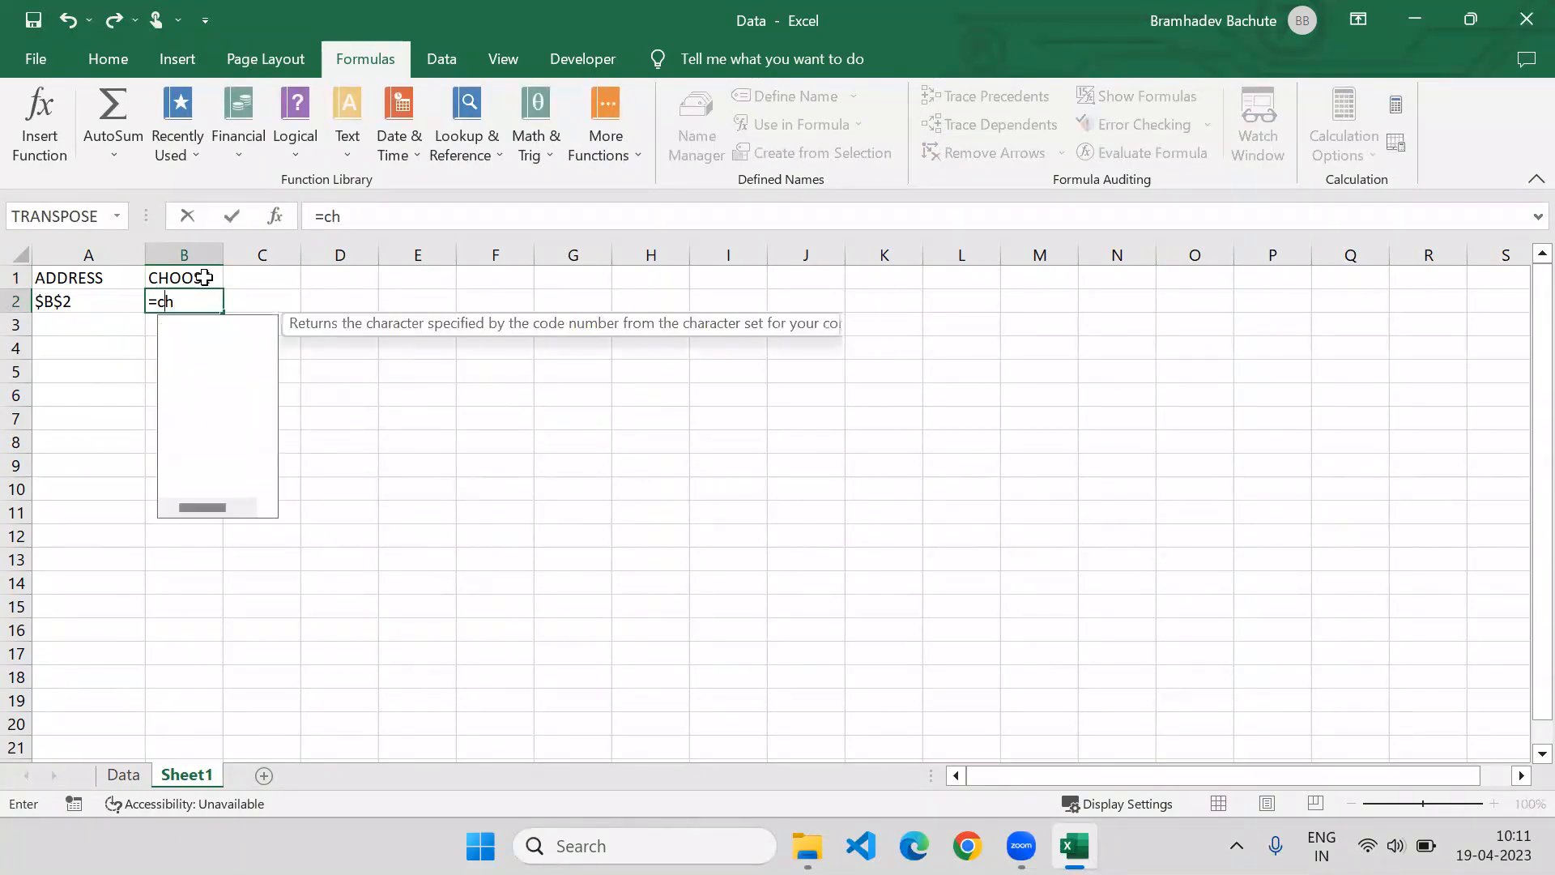
{"action": "key", "text": "BackSpace"}
{"action": "type", "text": "hoo"}
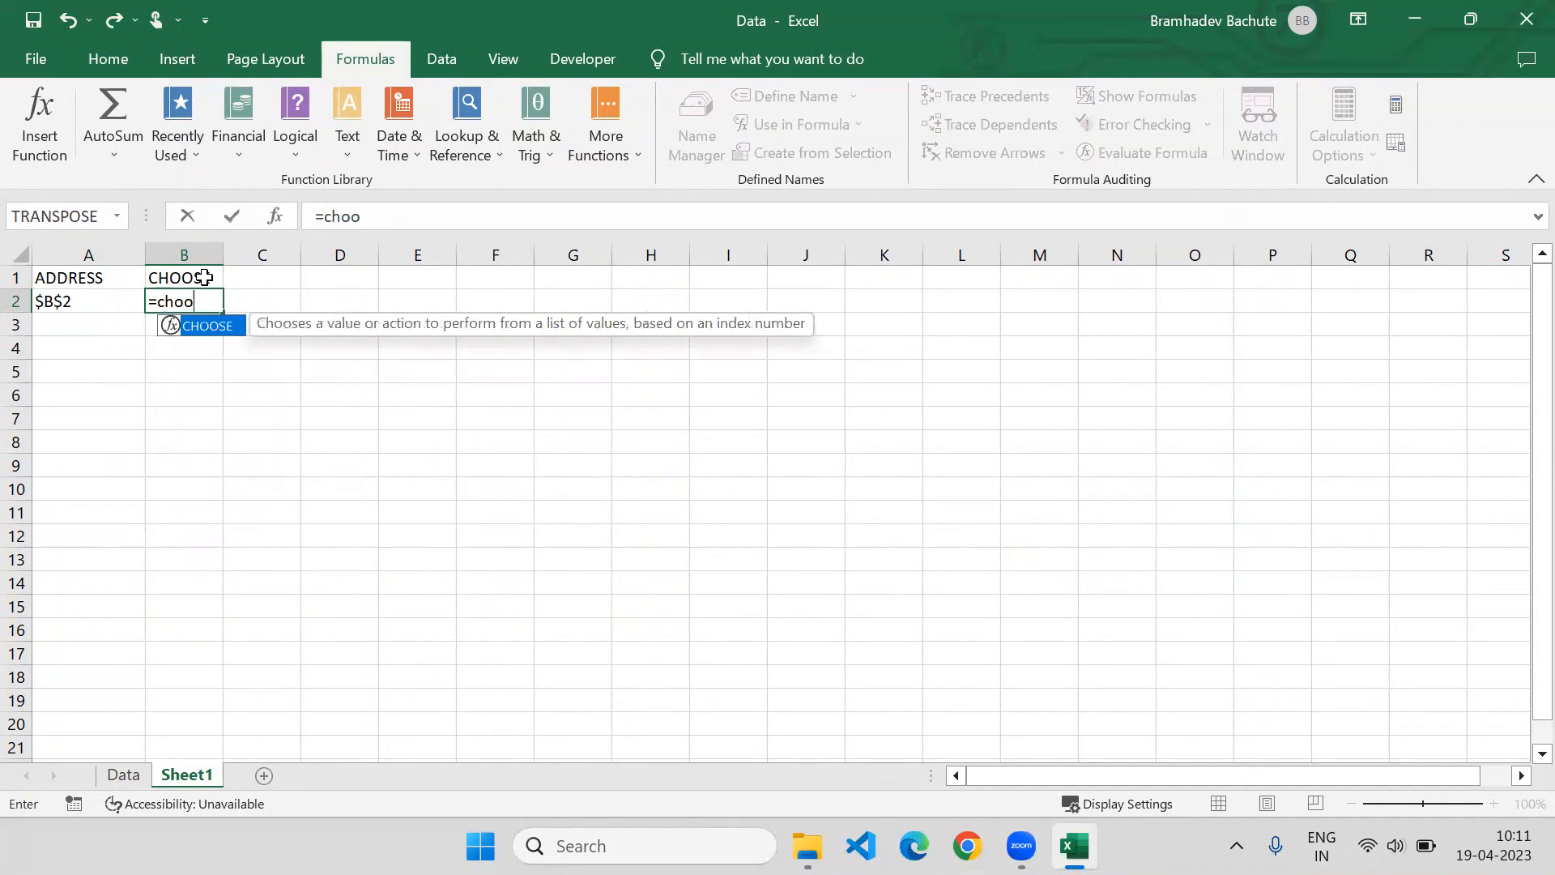
{"action": "key", "text": "Tab"}
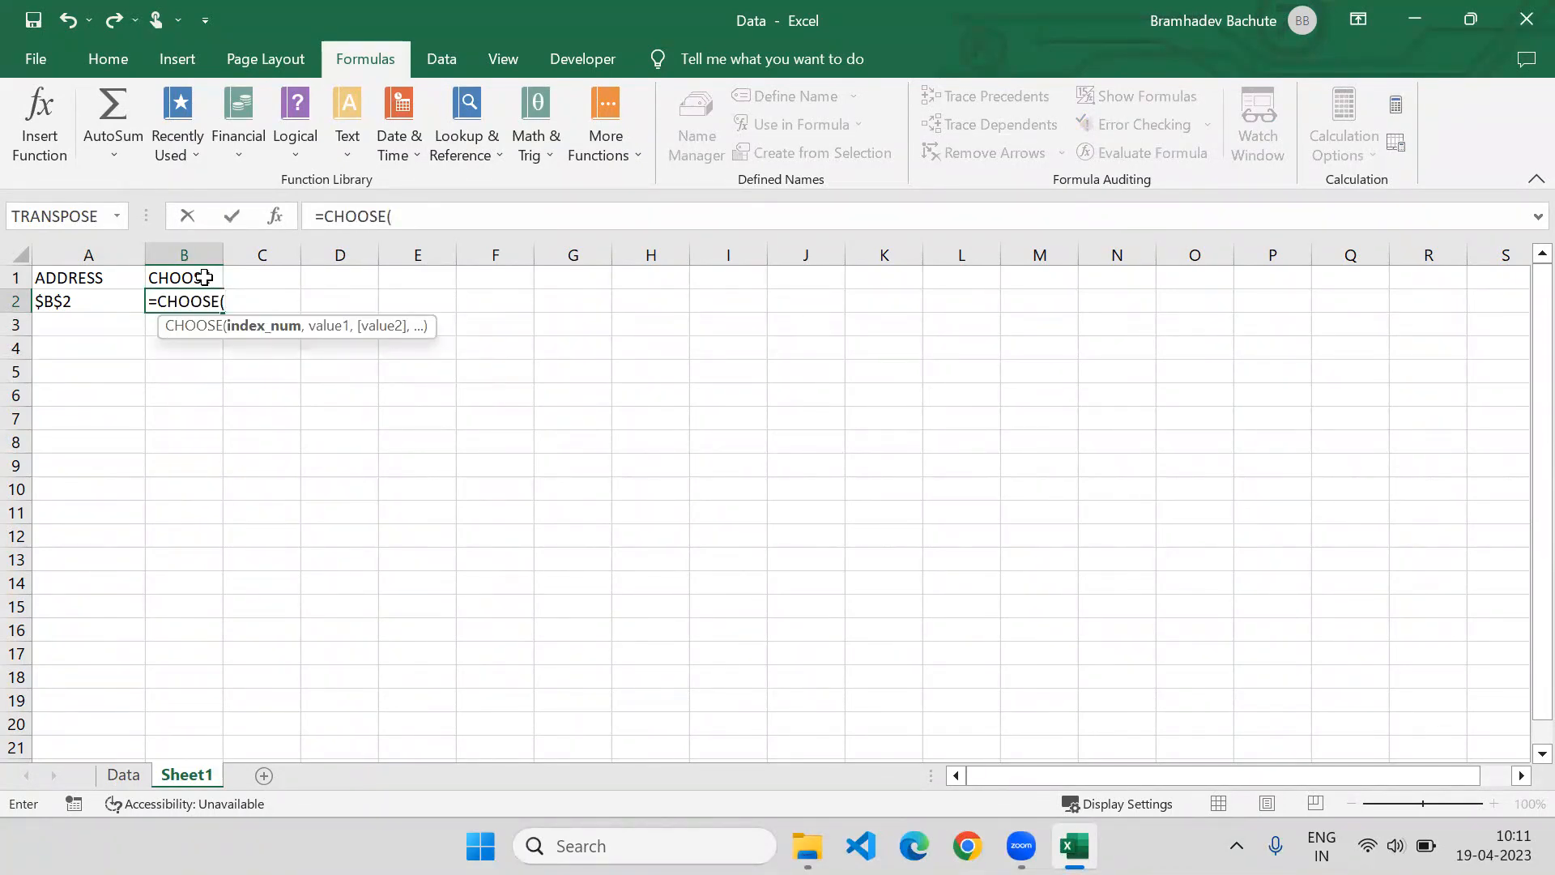
{"action": "type", "text": "1,"}
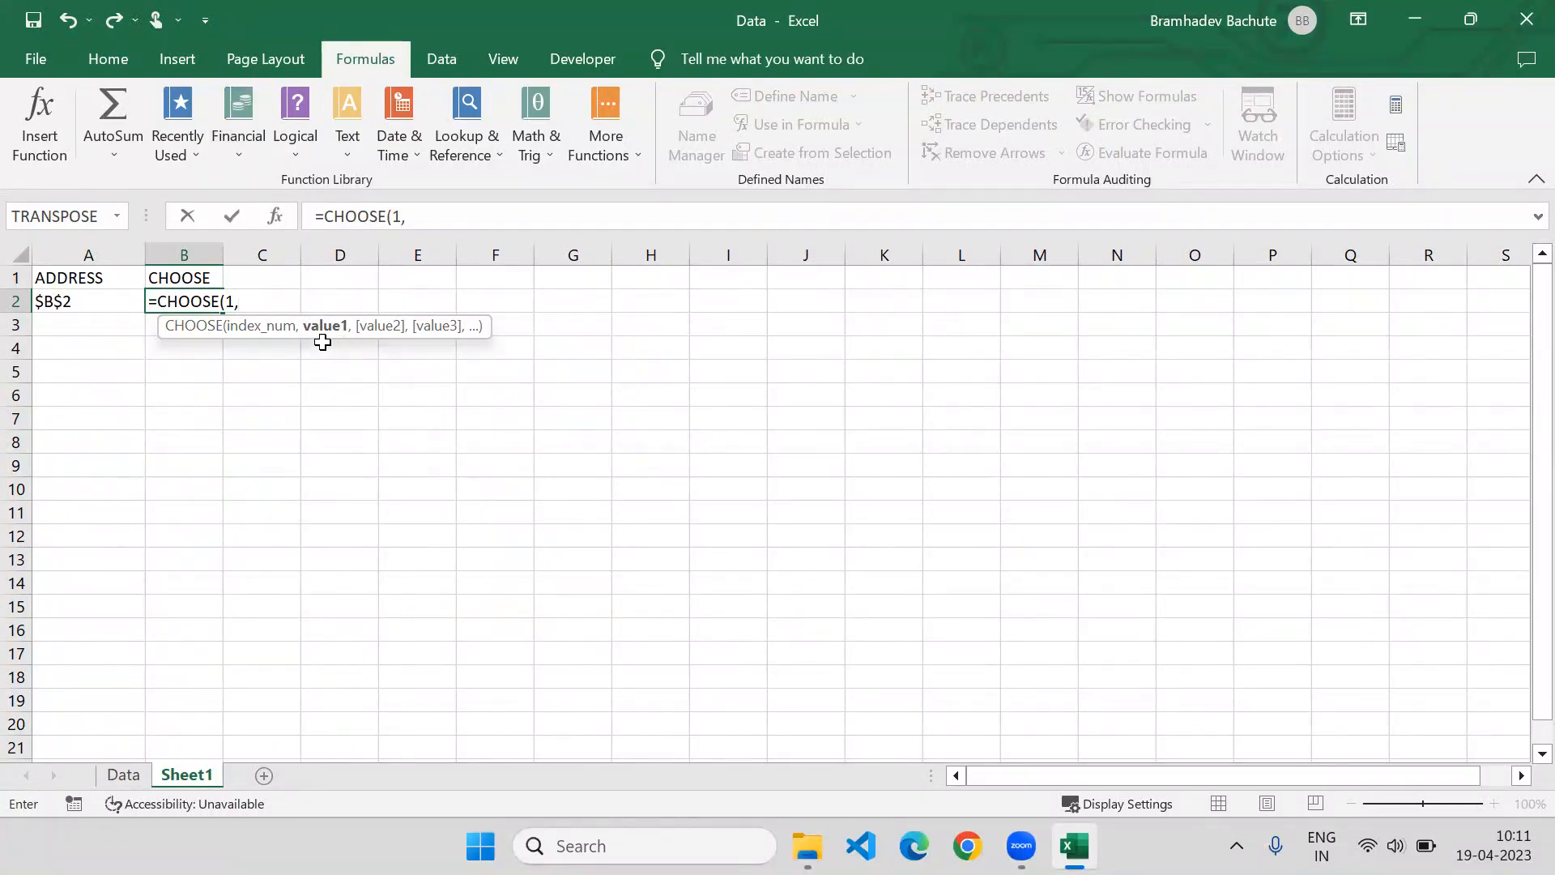
Complete the CHOOSE formula with the Data sheet's Sales, Rank and Quantity ranges P2:P11, Q2:Q11 and R2:R11 as its values
{"action": "left_click", "coordinate": [125, 774]}
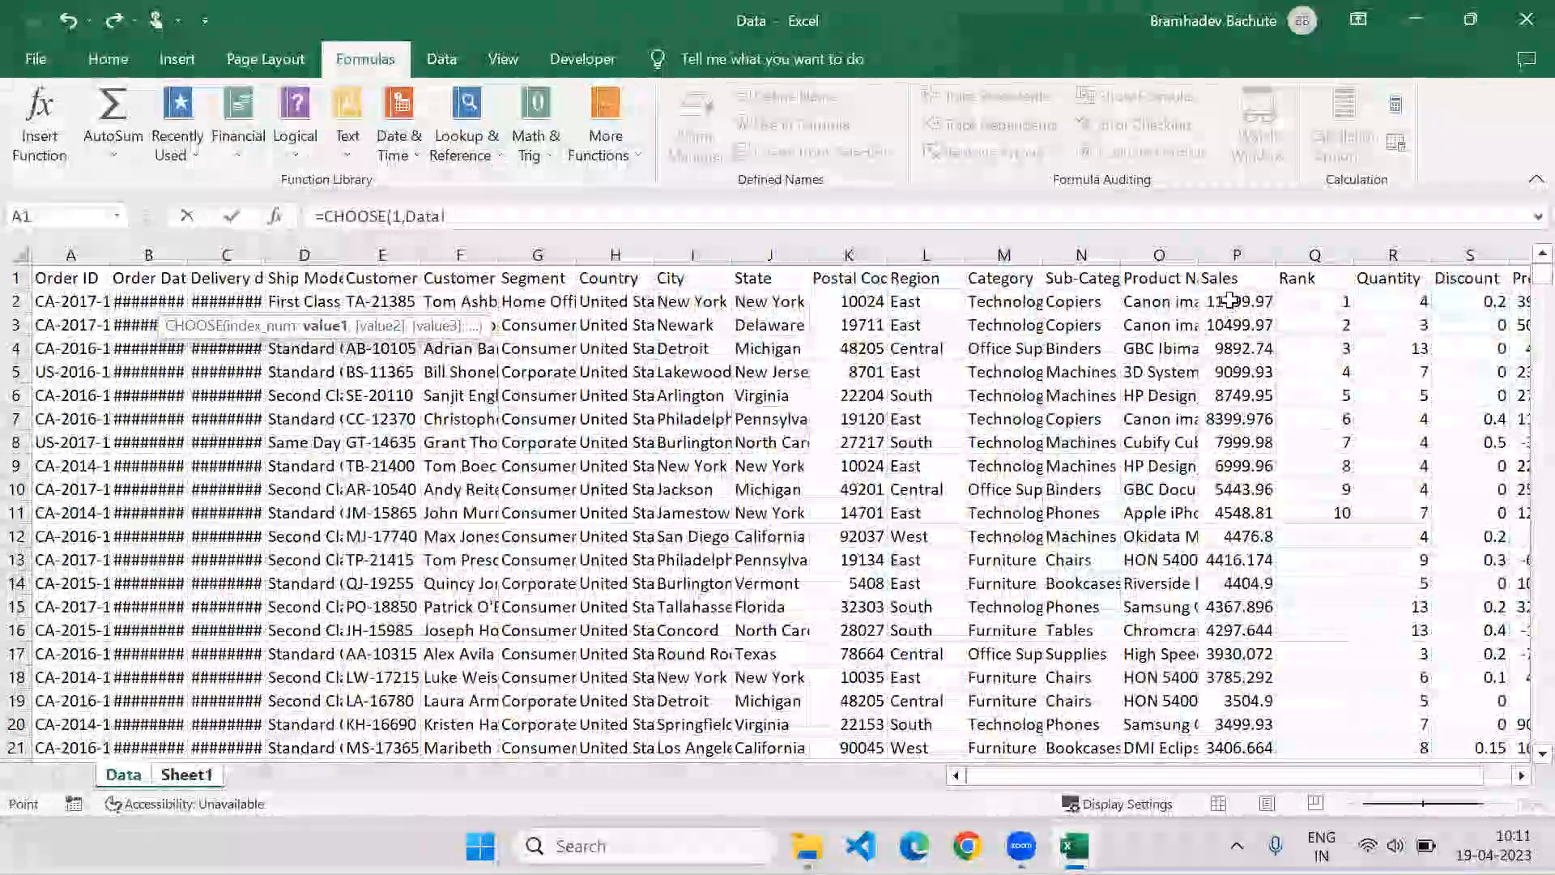
{"action": "left_click_drag", "start_coordinate": [1231, 302], "coordinate": [1230, 515]}
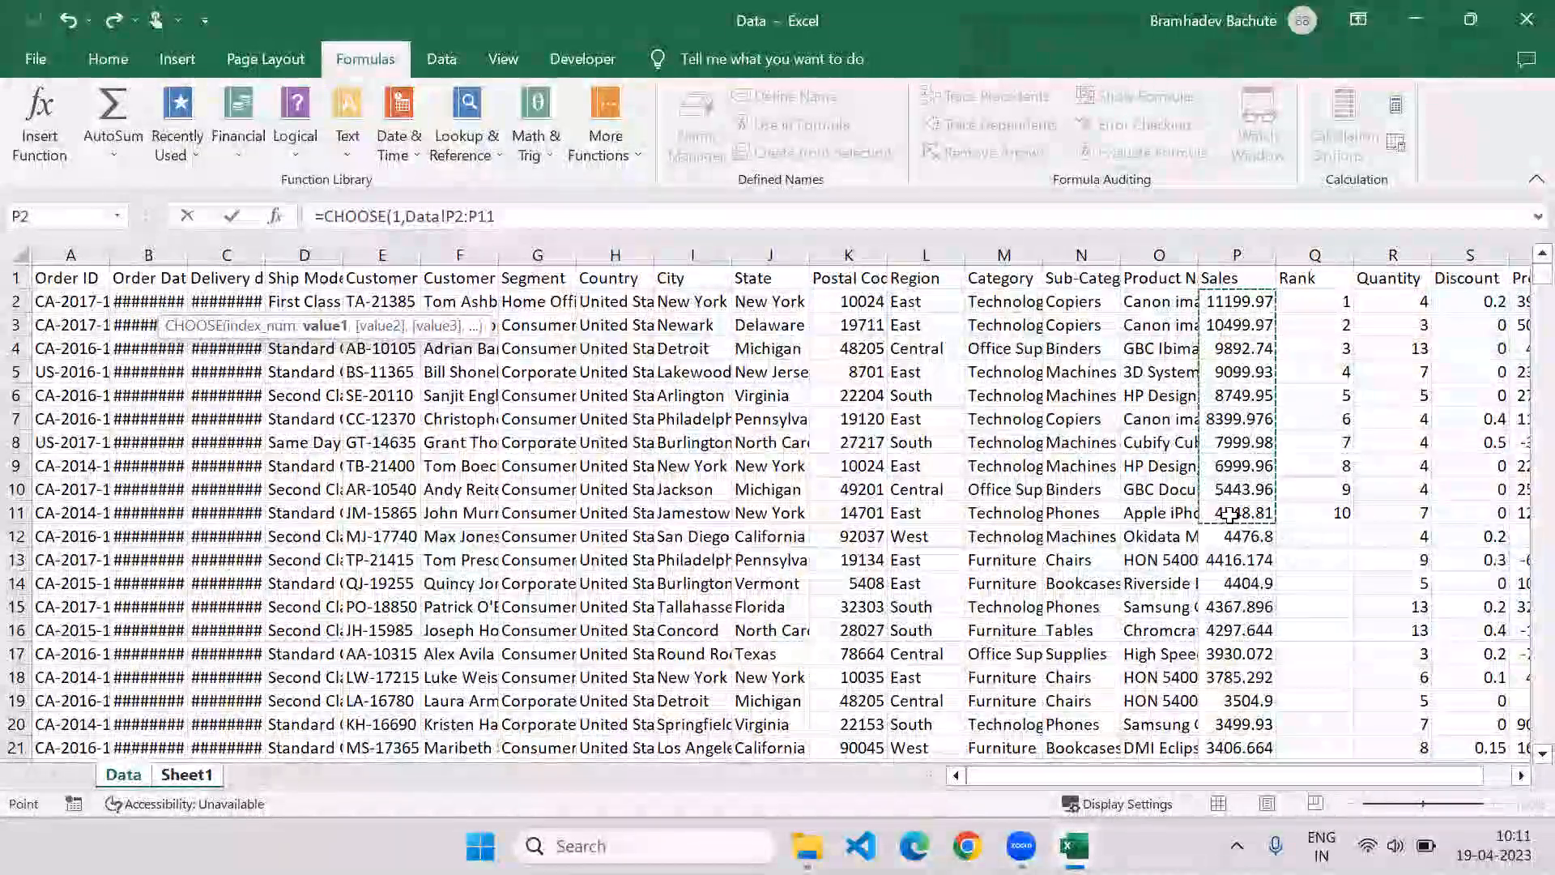
{"action": "type", "text": ","}
{"action": "left_click_drag", "start_coordinate": [1333, 300], "coordinate": [1333, 512]}
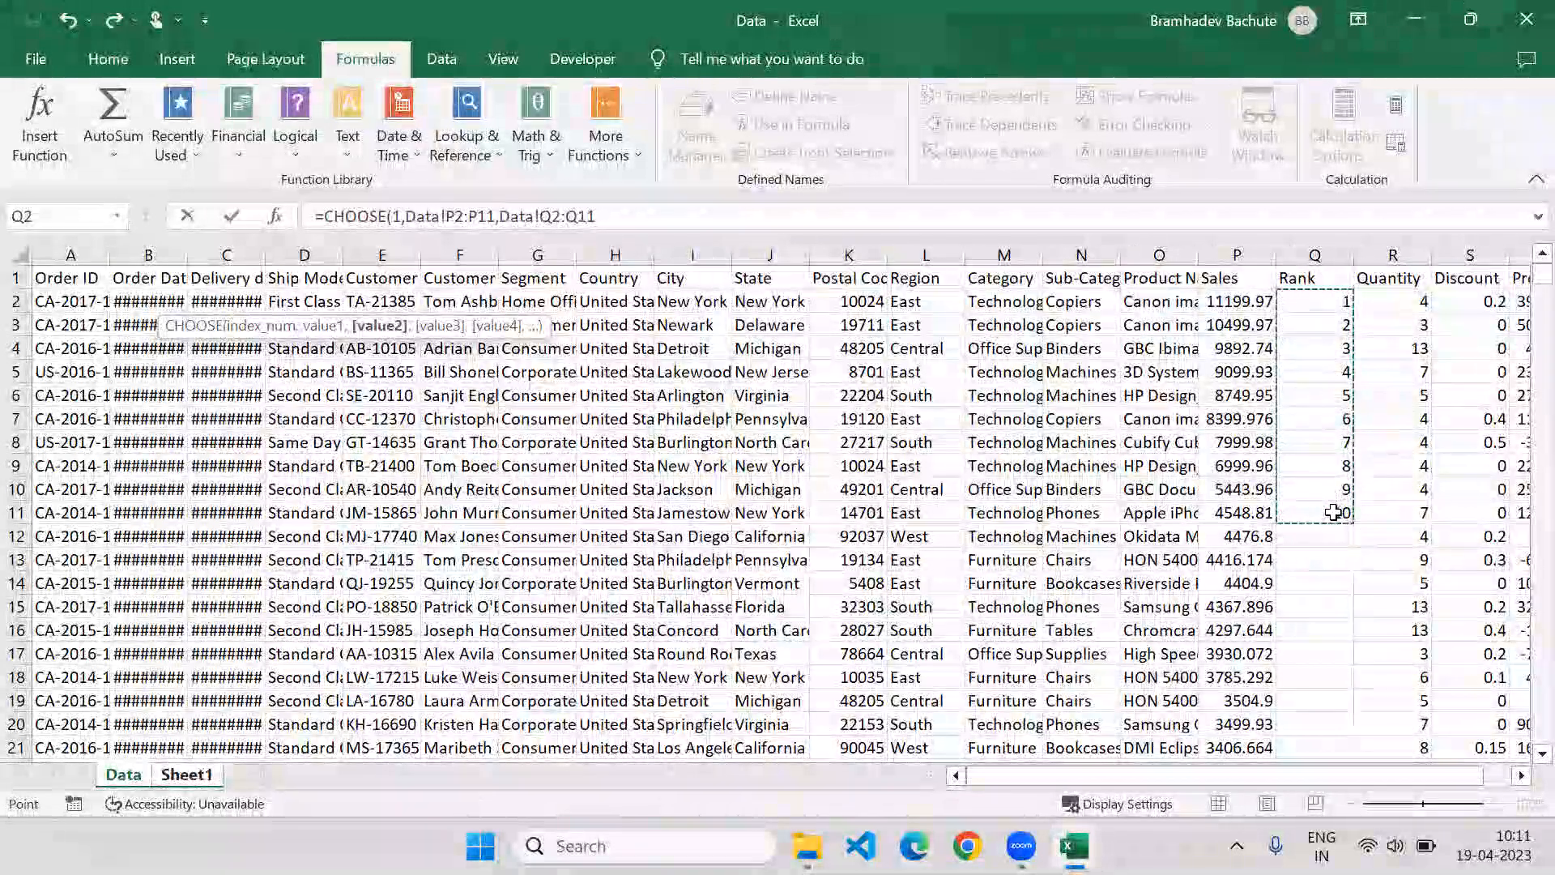
{"action": "type", "text": ","}
{"action": "left_click_drag", "start_coordinate": [1418, 301], "coordinate": [1410, 508]}
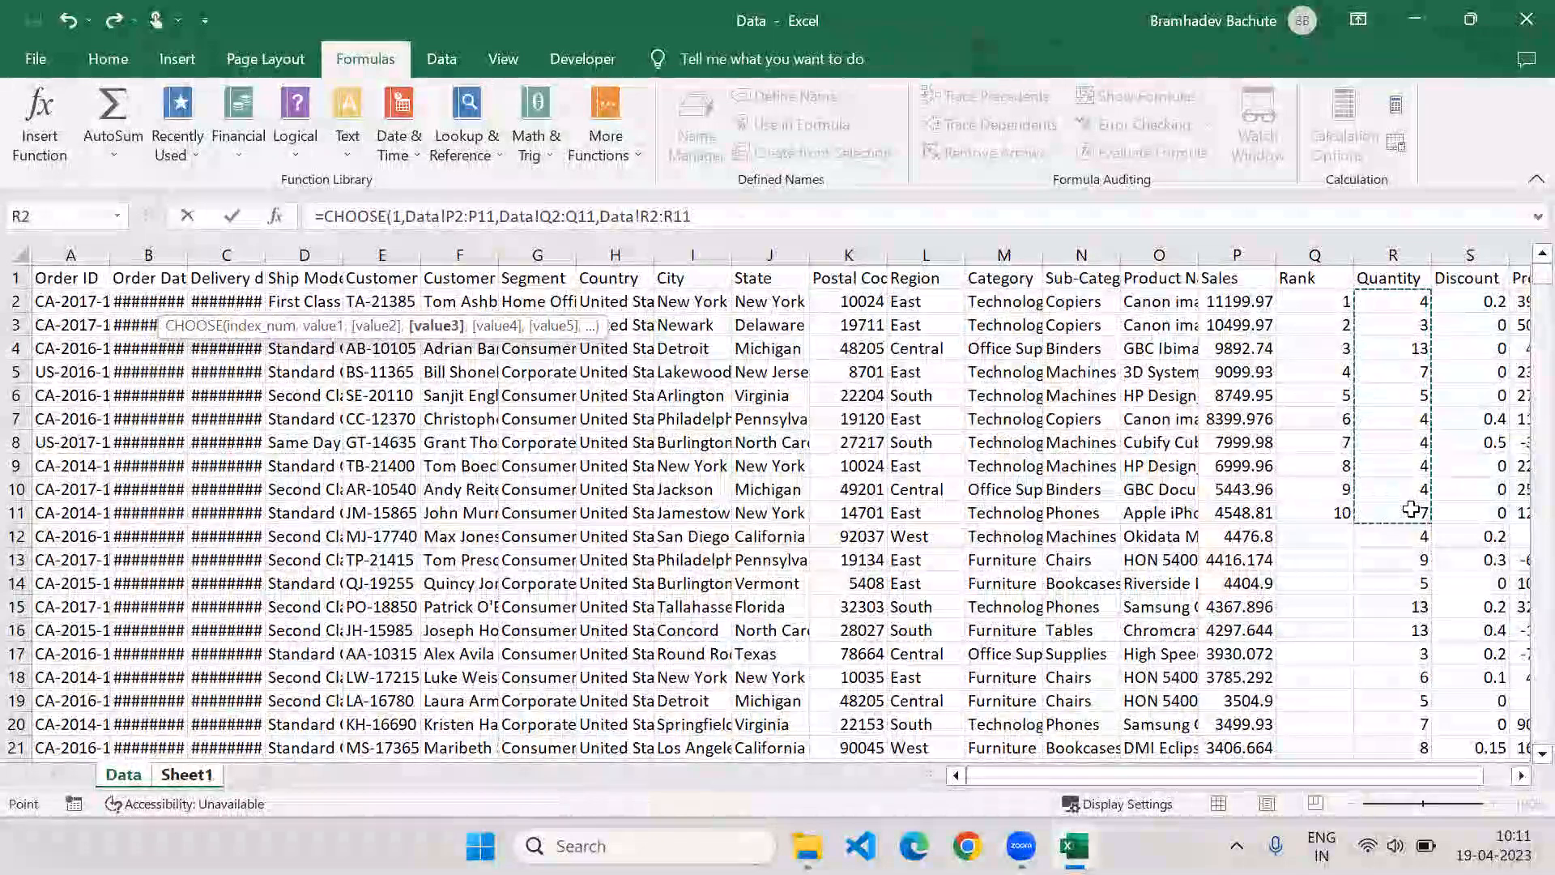
{"action": "type", "text": ")"}
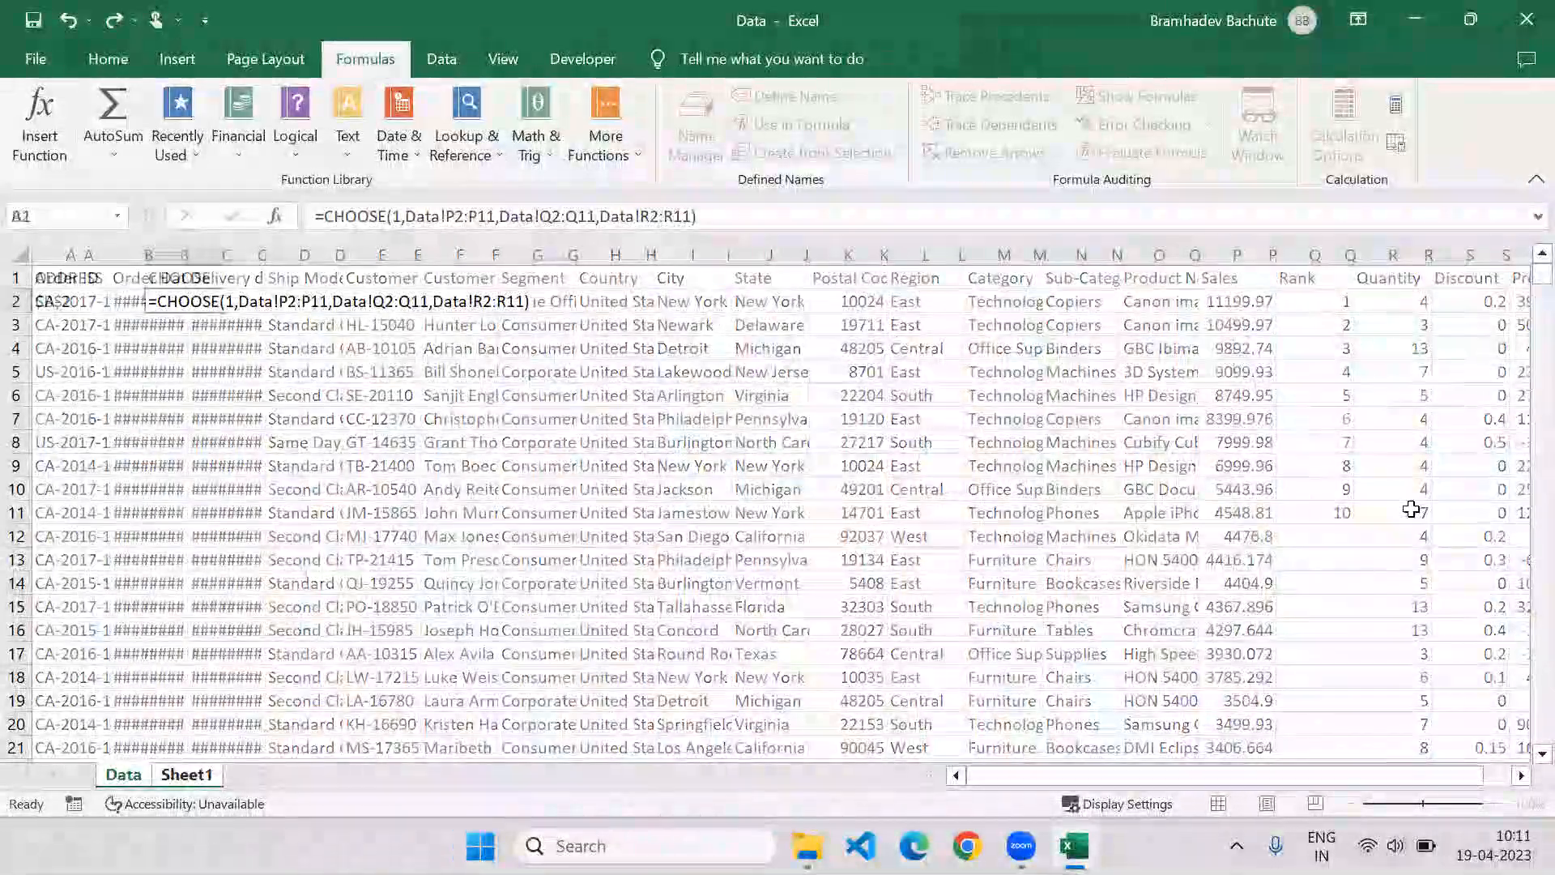
Commit the CHOOSE formula in B2 and reselect the Data sheet's Sales range P2:P11 as its first value
{"action": "key", "text": "Return"}
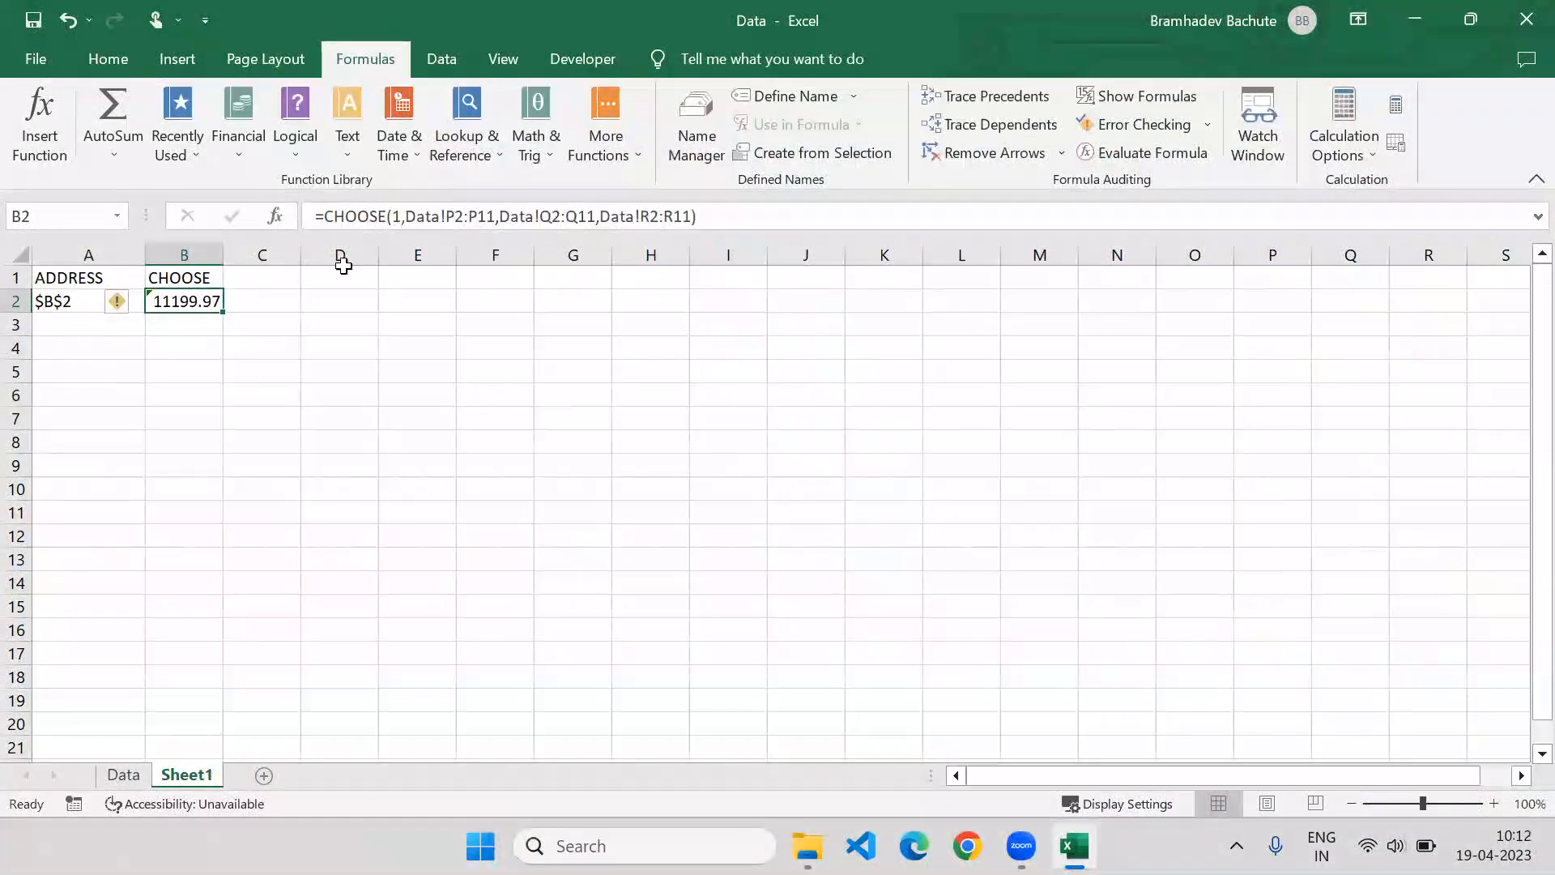
{"action": "left_click", "coordinate": [499, 217]}
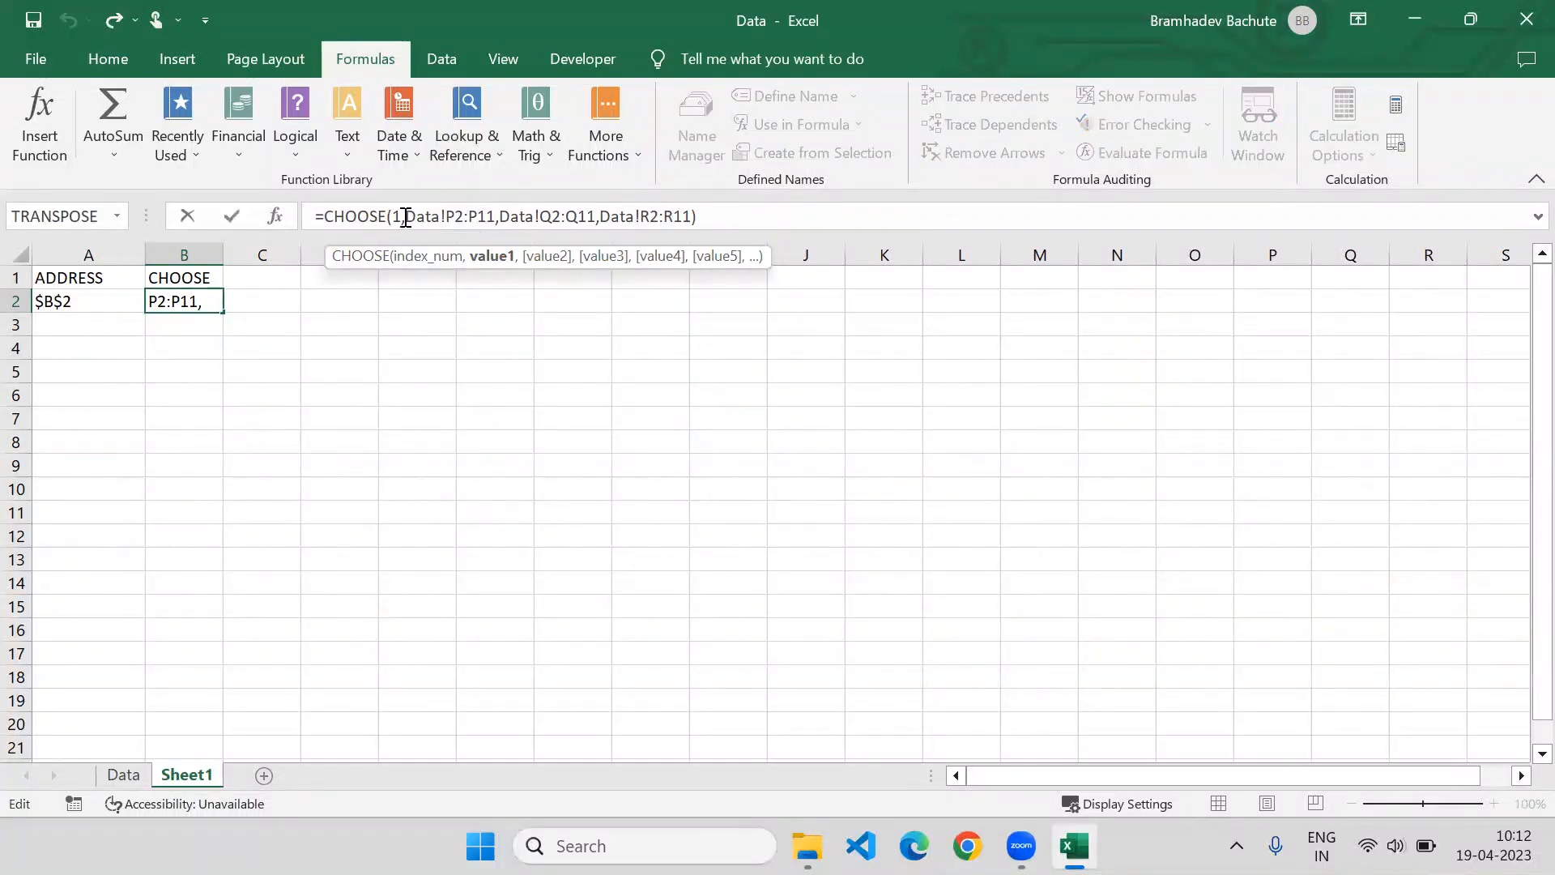
{"action": "left_click_drag", "start_coordinate": [405, 217], "coordinate": [496, 217]}
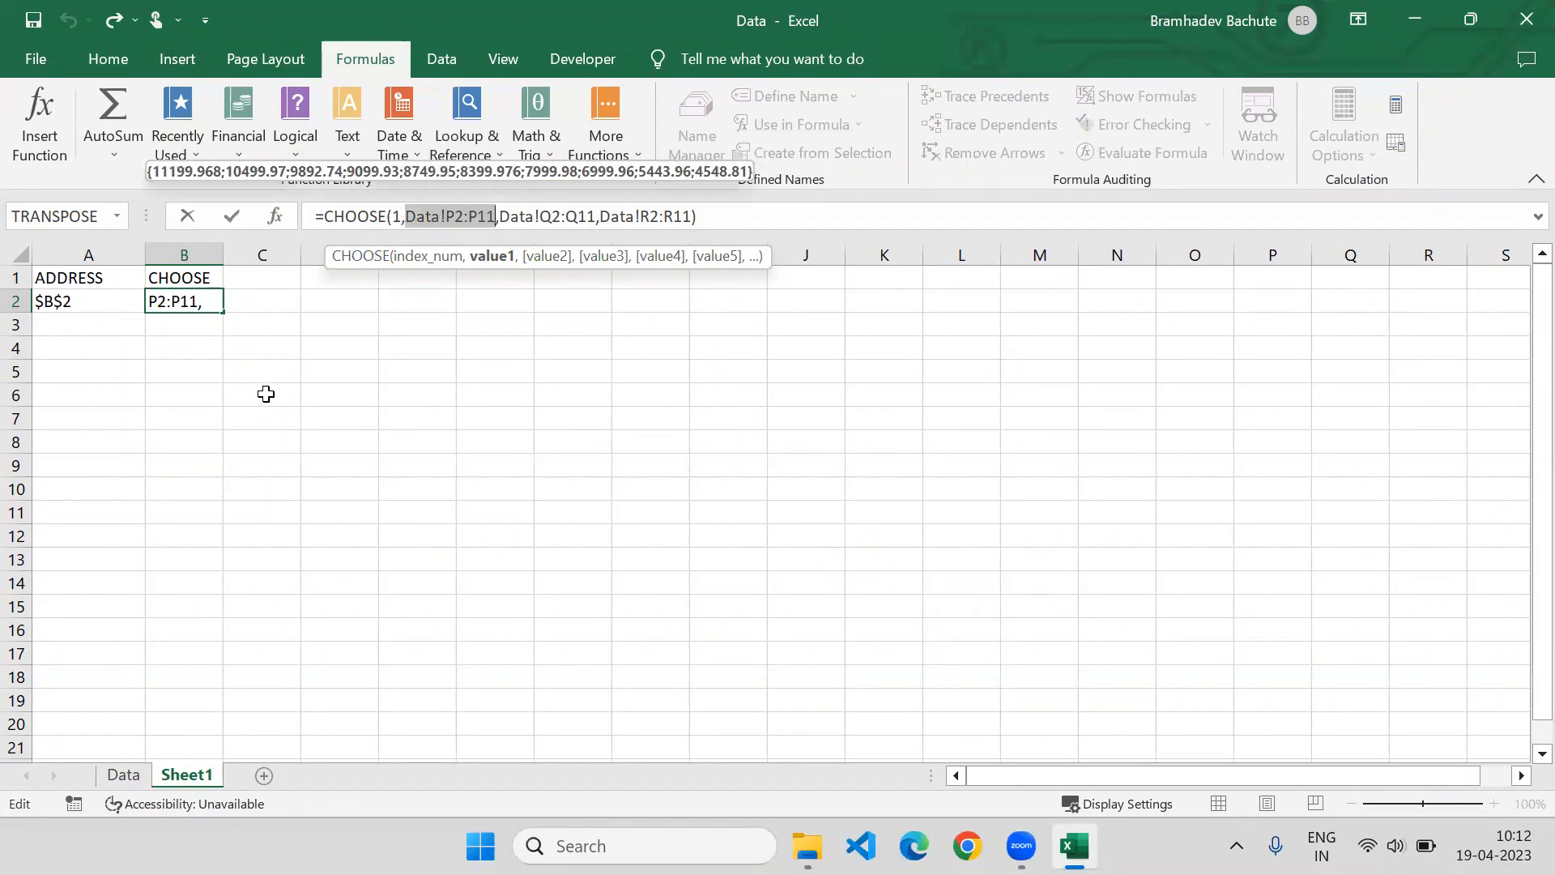
{"action": "left_click", "coordinate": [130, 777]}
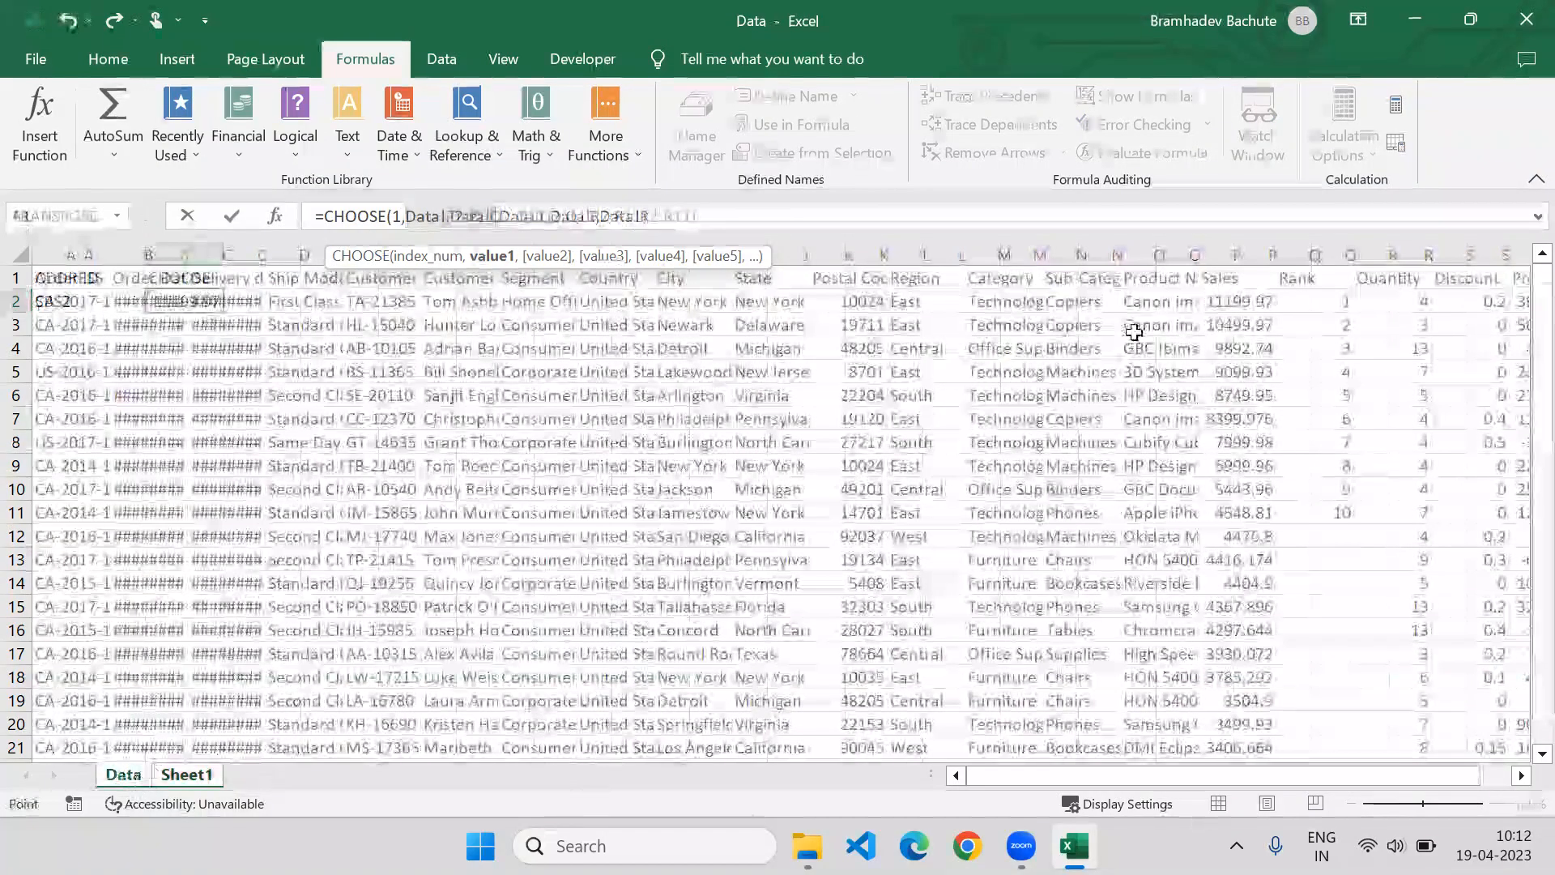
{"action": "left_click", "coordinate": [1239, 301]}
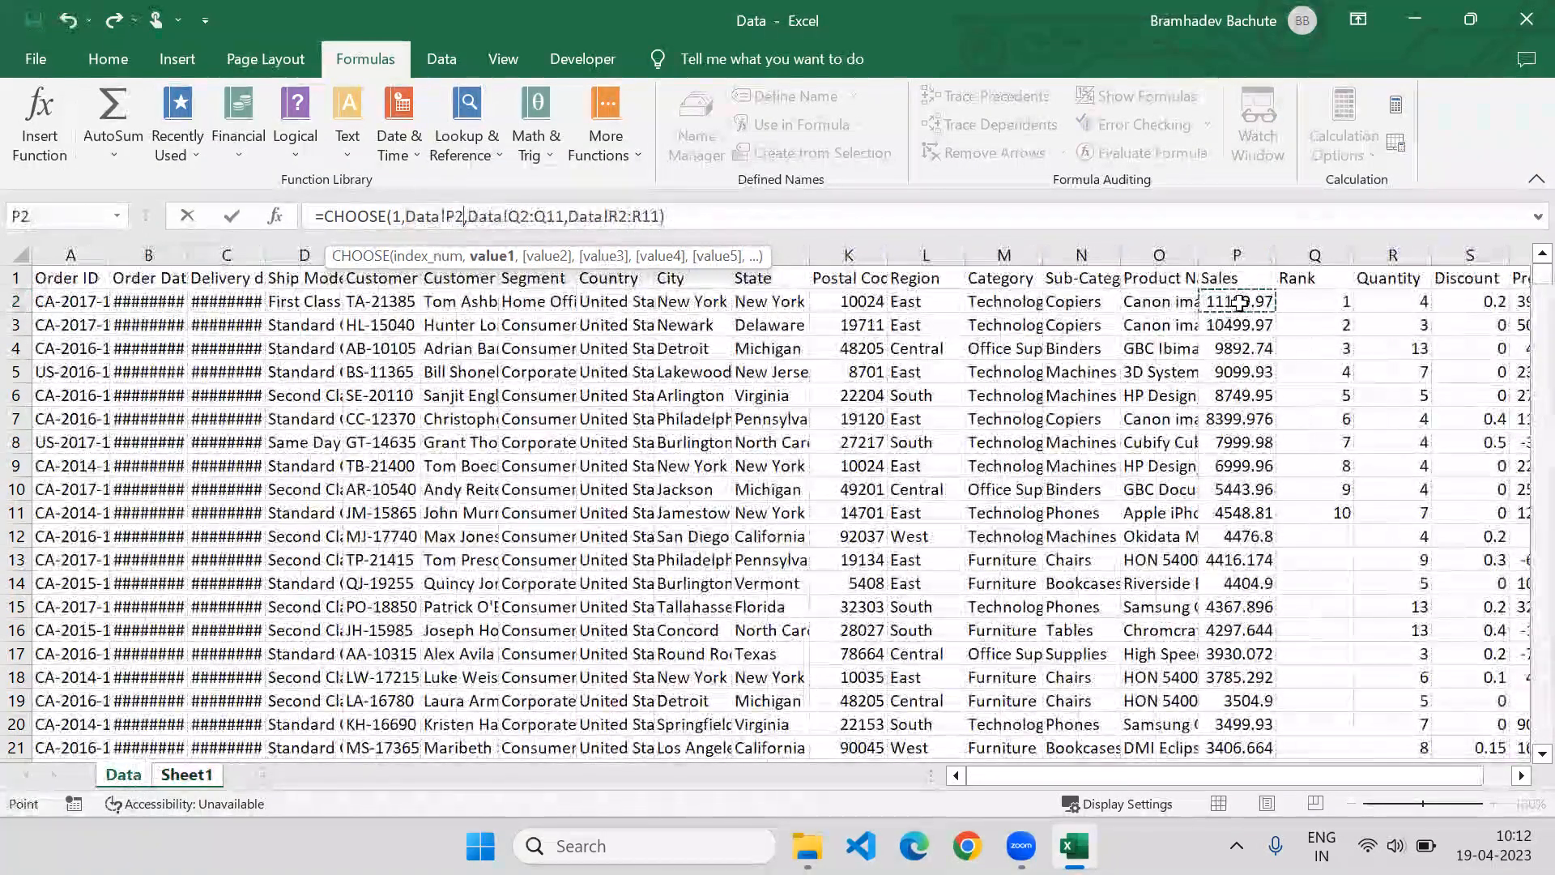
{"action": "left_click", "coordinate": [1226, 512], "text": "shift"}
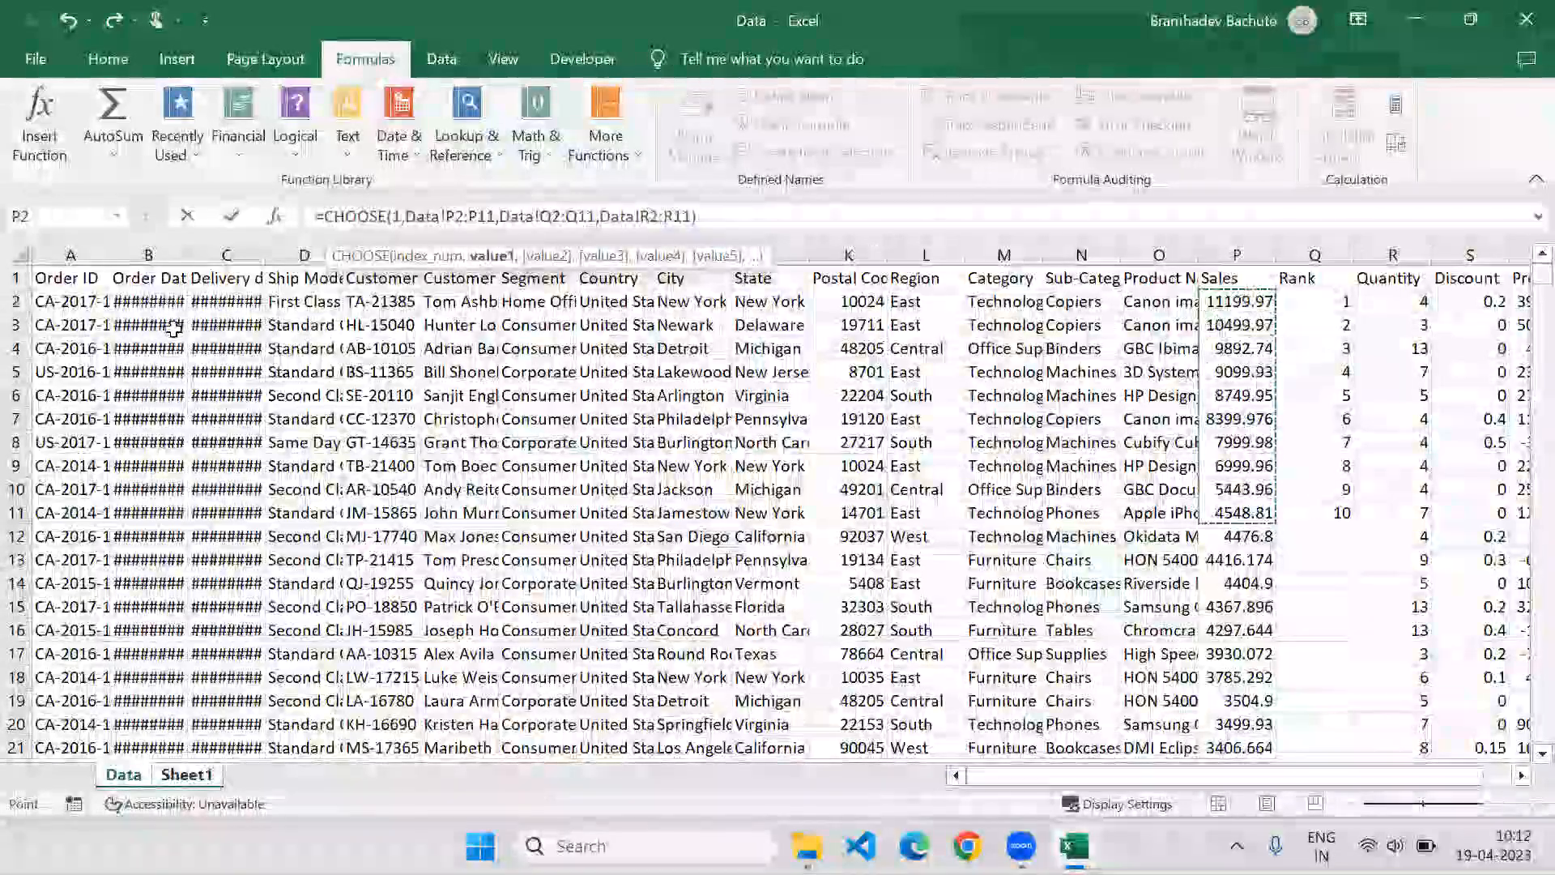
{"action": "key", "text": "ctrl+Return"}
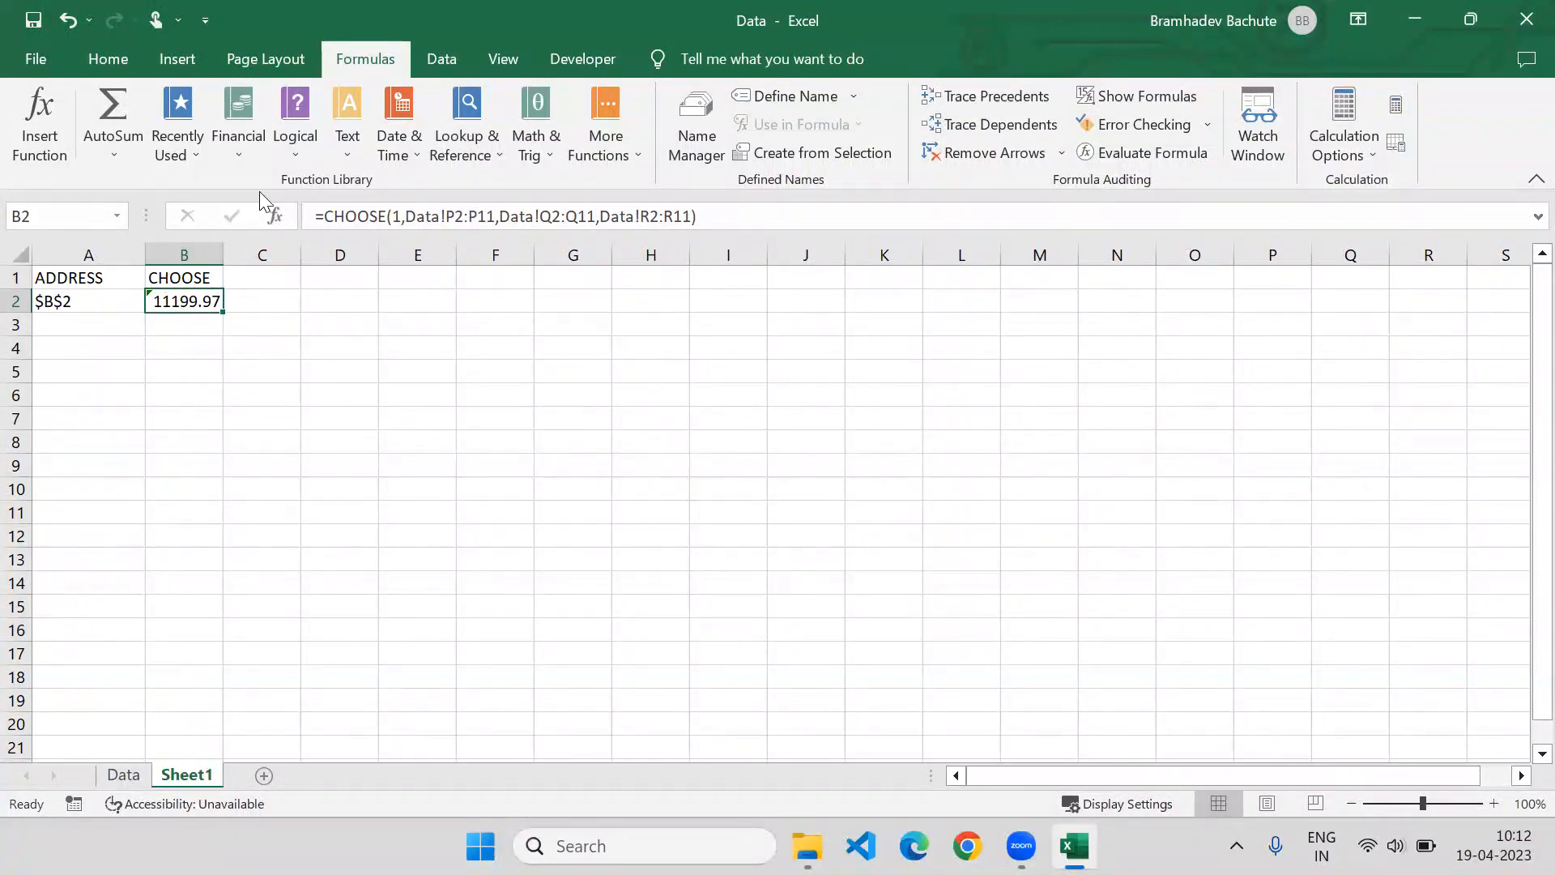
Check the second value's Rank range Q2:Q11 on the Data sheet and set the CHOOSE index number in B2 to 2
{"action": "left_click", "coordinate": [414, 217]}
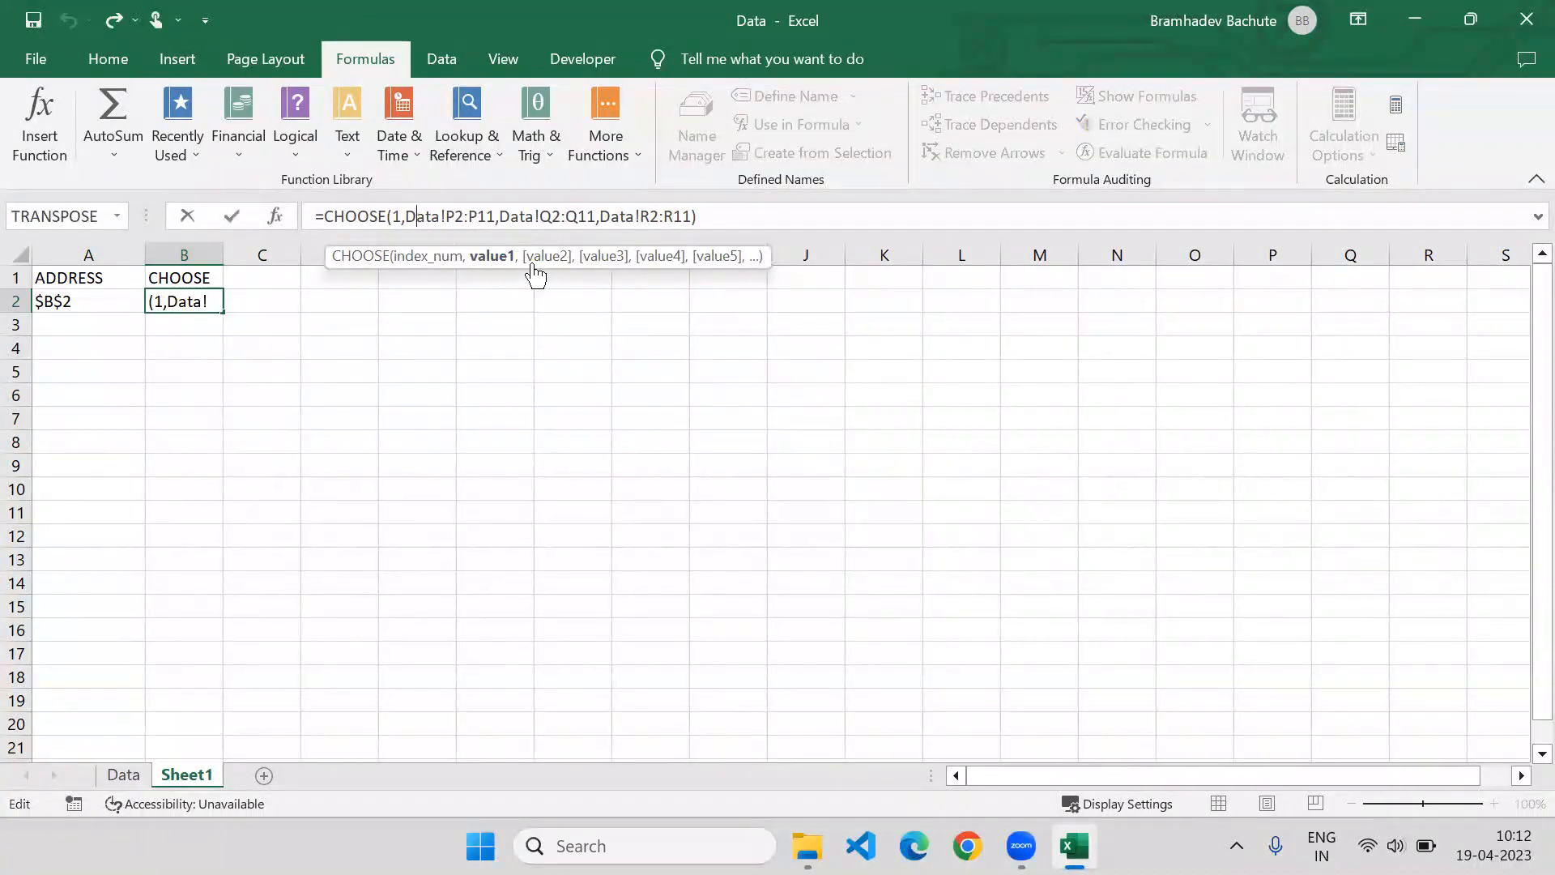
{"action": "left_click", "coordinate": [535, 218]}
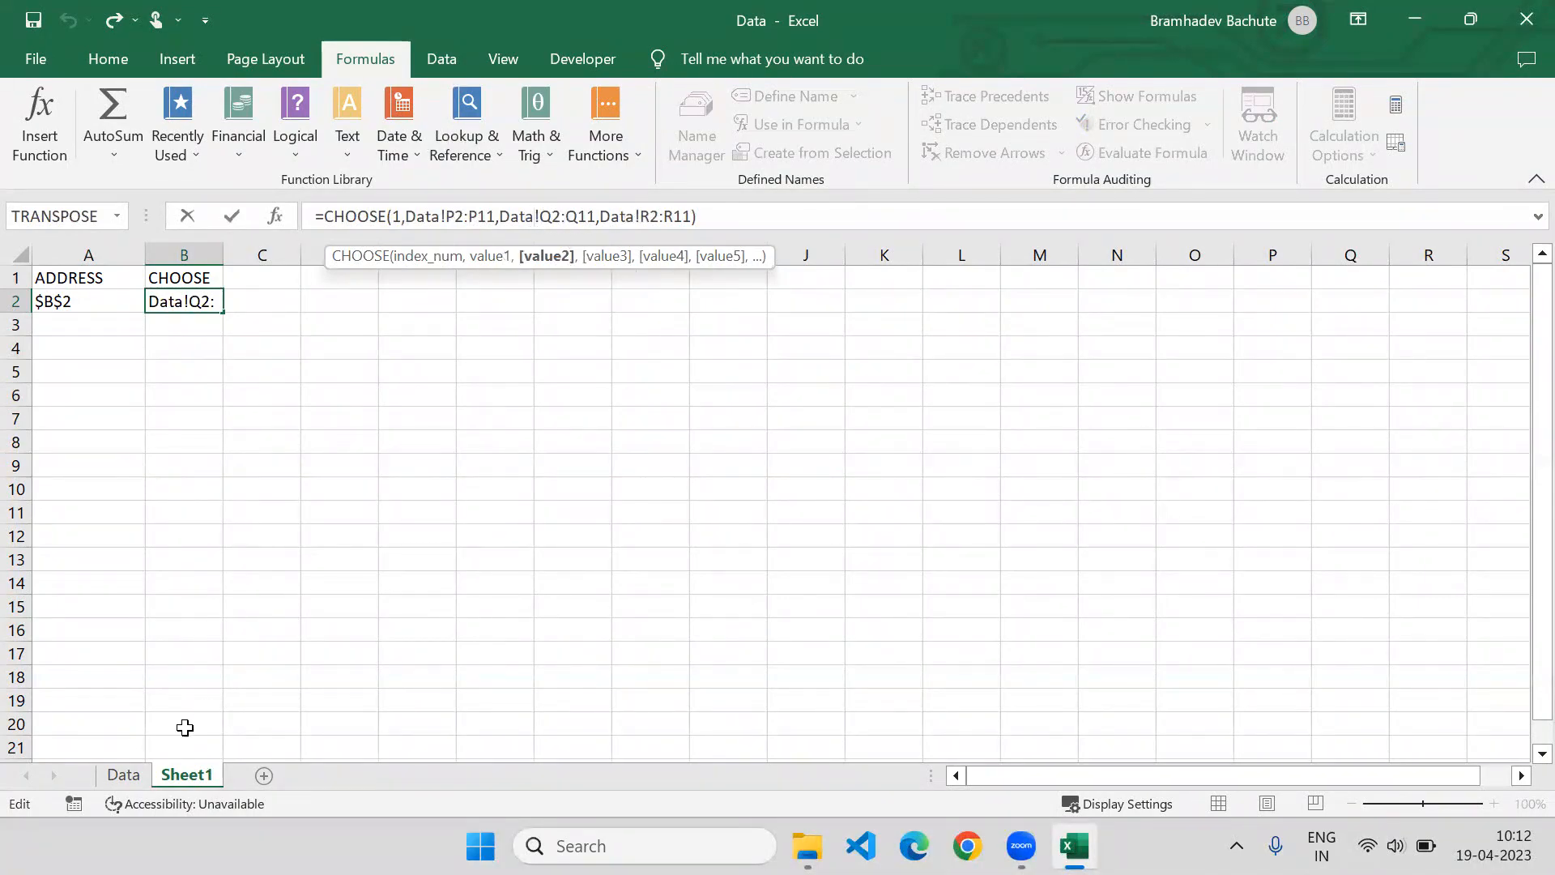
{"action": "left_click", "coordinate": [123, 774]}
{"action": "left_click_drag", "start_coordinate": [1316, 301], "coordinate": [1316, 513]}
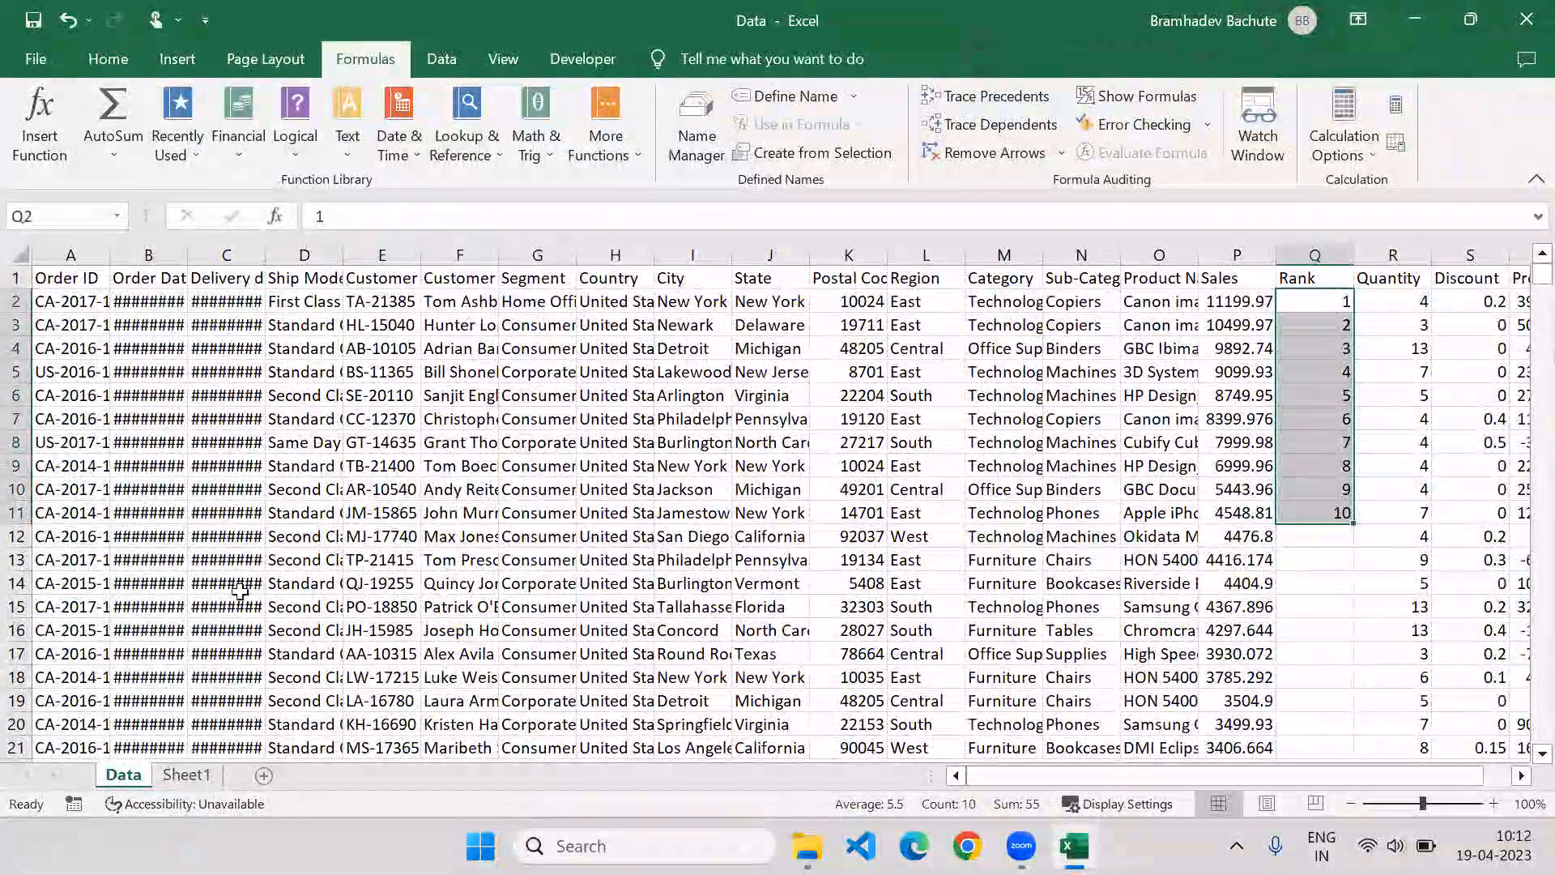
{"action": "left_click", "coordinate": [188, 774]}
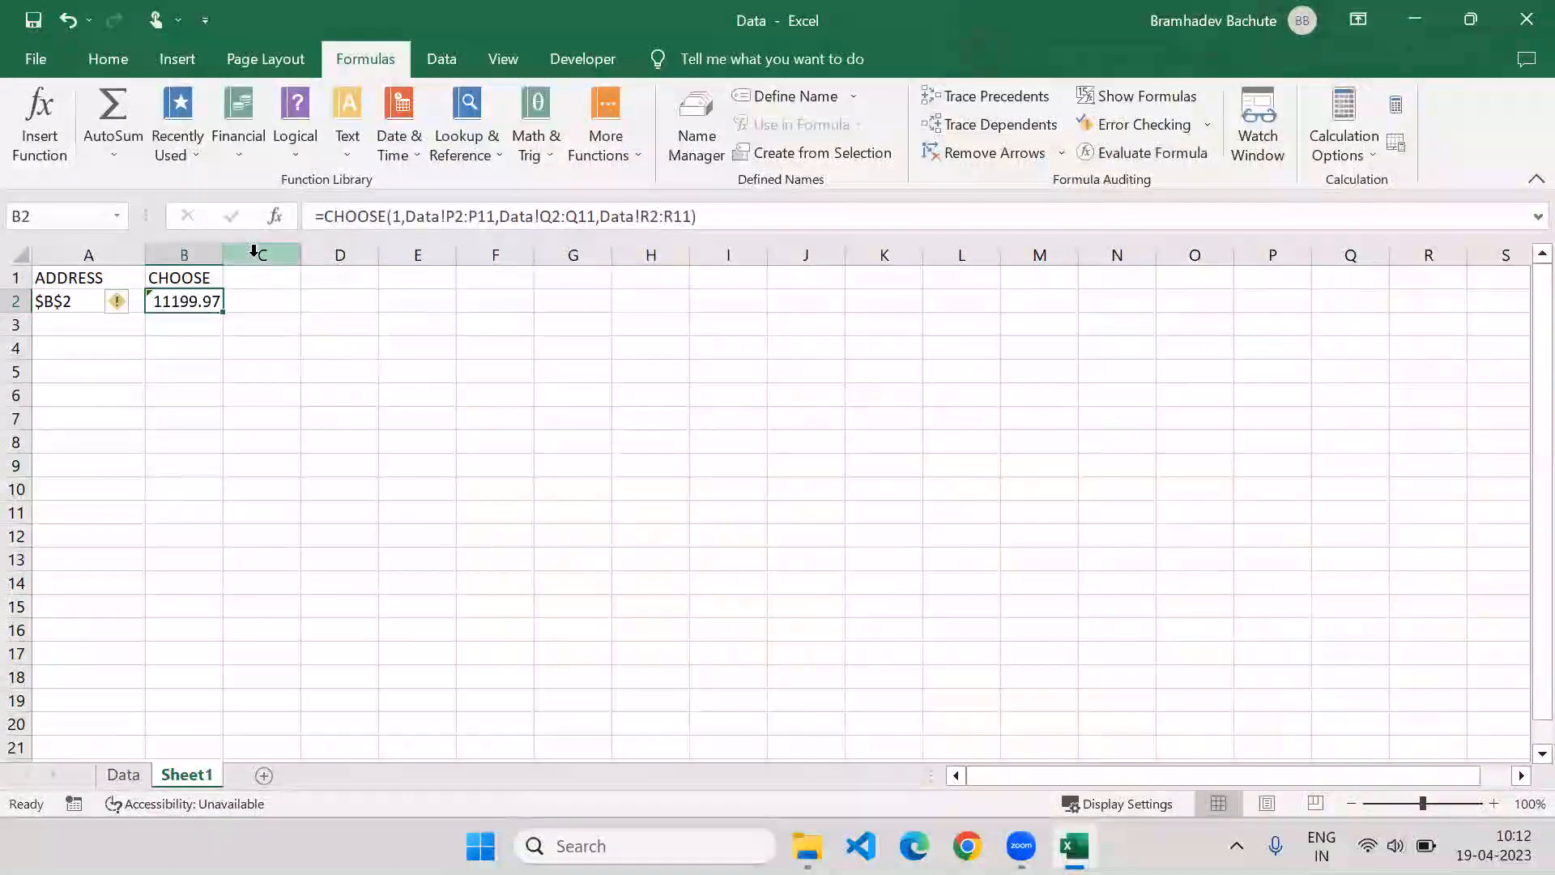
{"action": "left_click", "coordinate": [401, 216]}
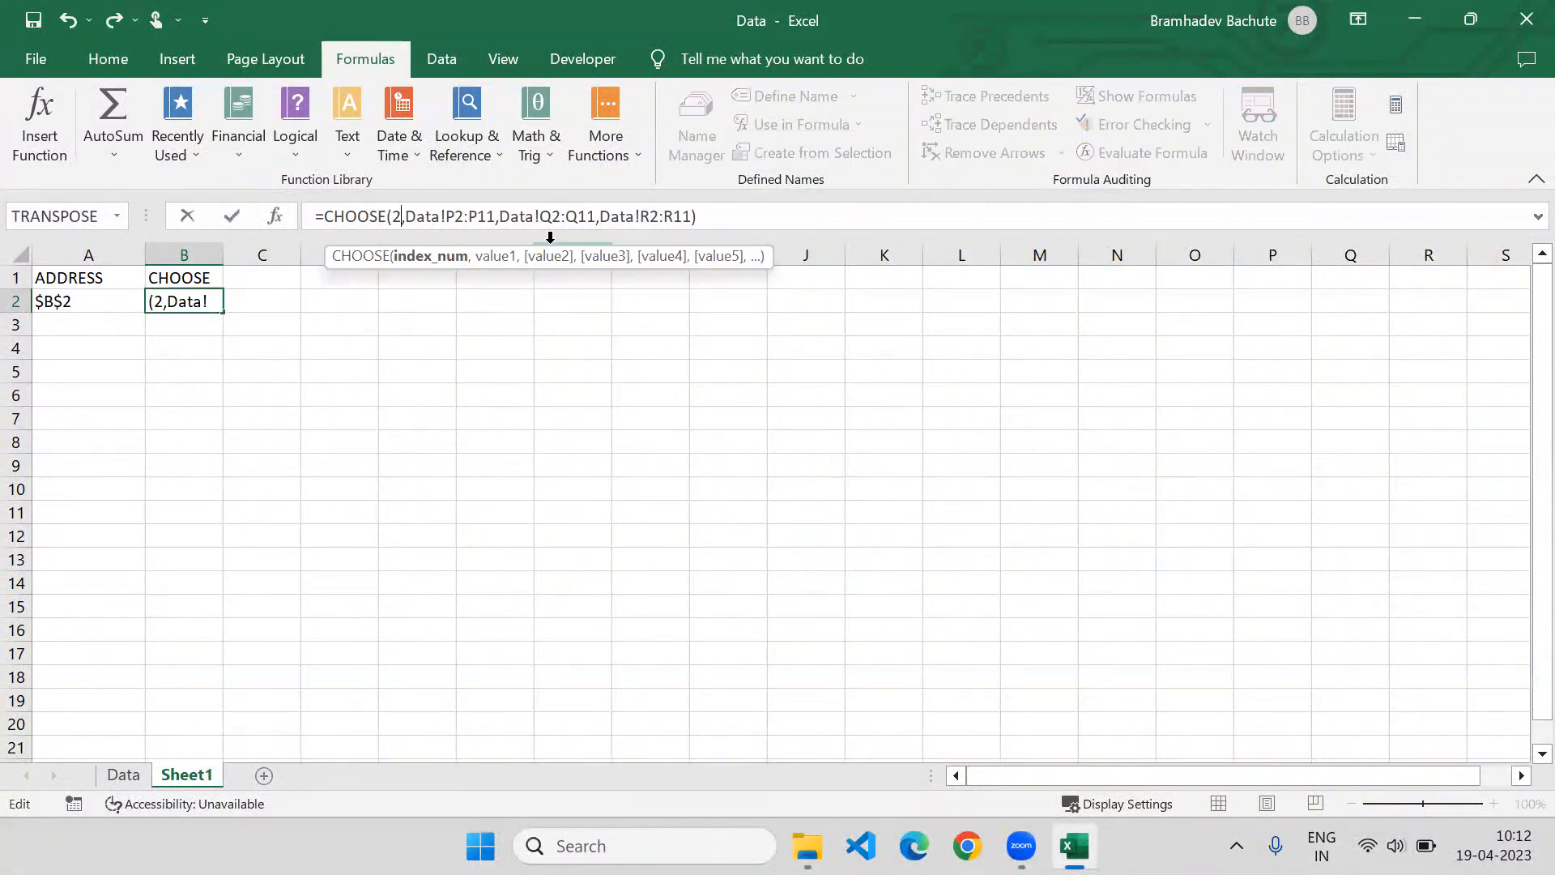
{"action": "type", "text": "2"}
{"action": "key", "text": "Return"}
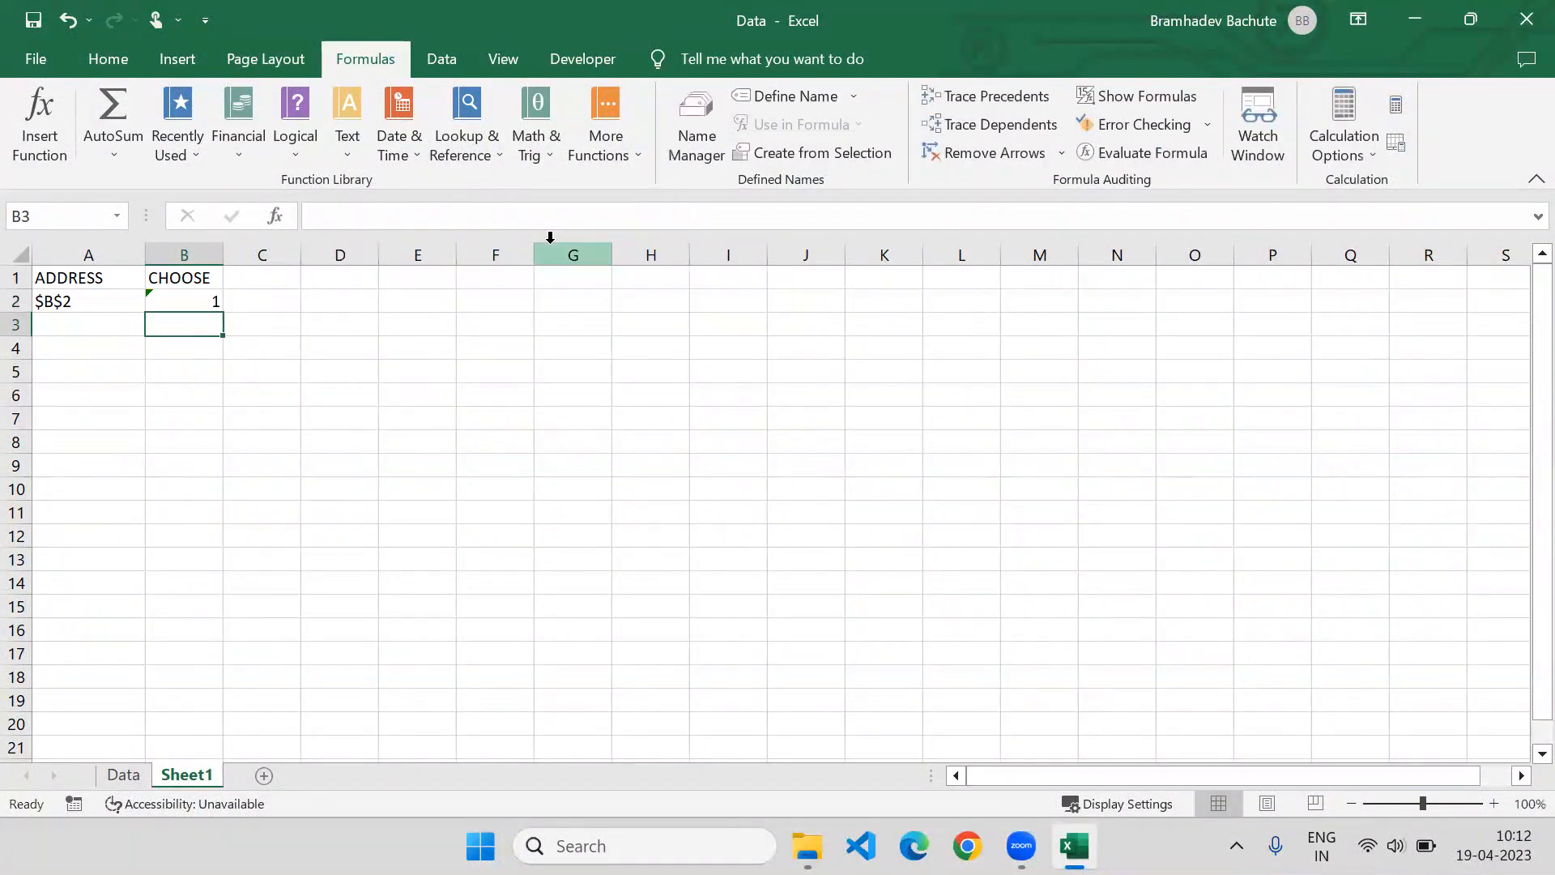
{"action": "key", "text": "Up"}
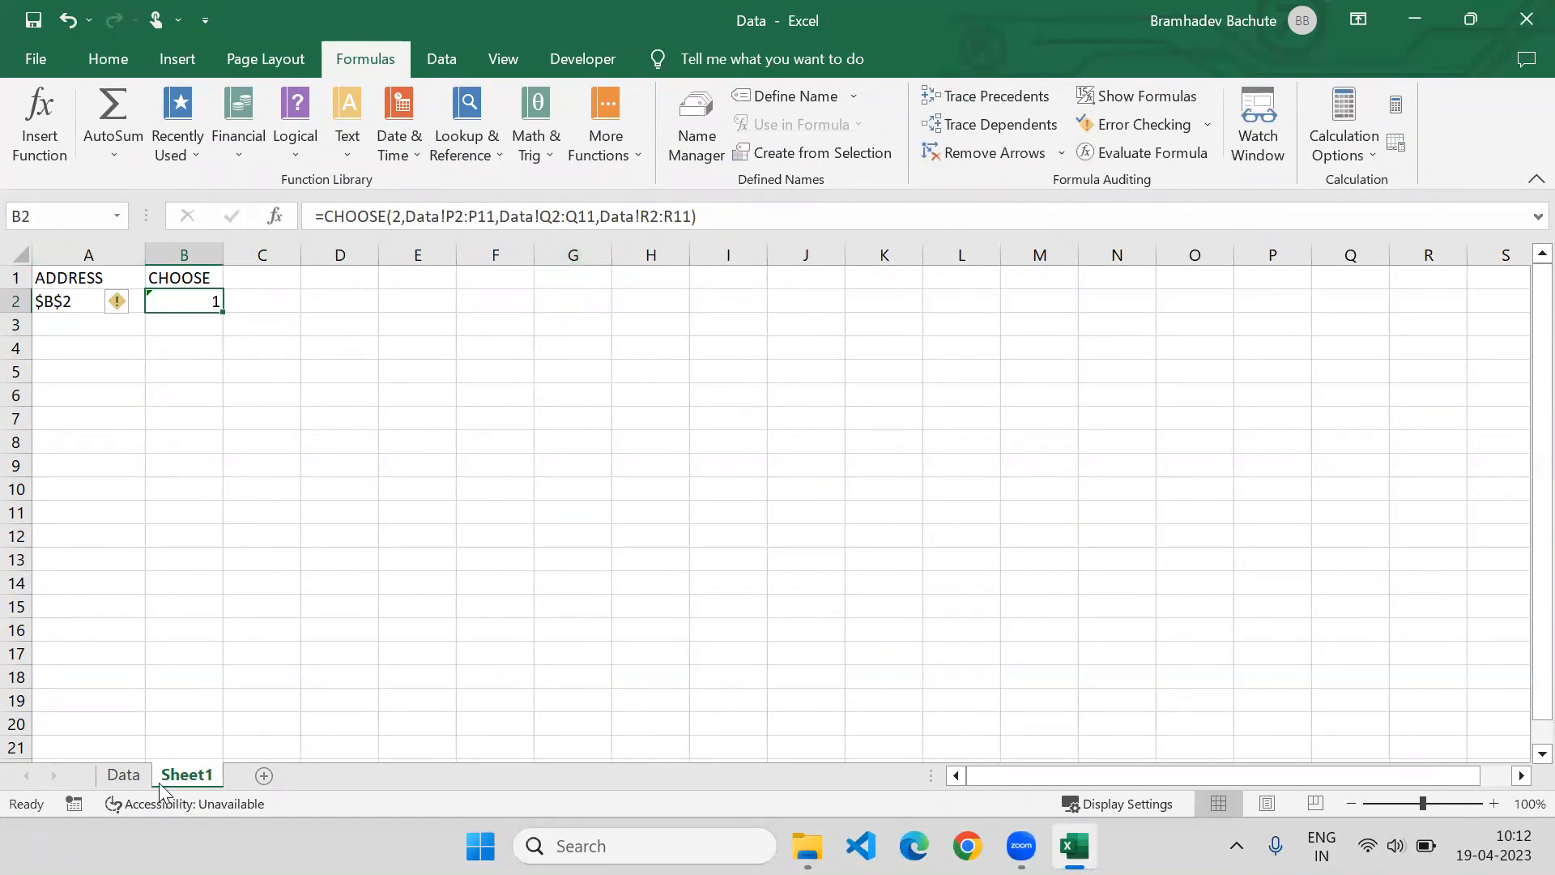
Check the Quantity range R2:R11 on the Data sheet and set the CHOOSE index number in B2 to 3
{"action": "left_click", "coordinate": [119, 778]}
{"action": "left_click_drag", "start_coordinate": [1369, 302], "coordinate": [1377, 512]}
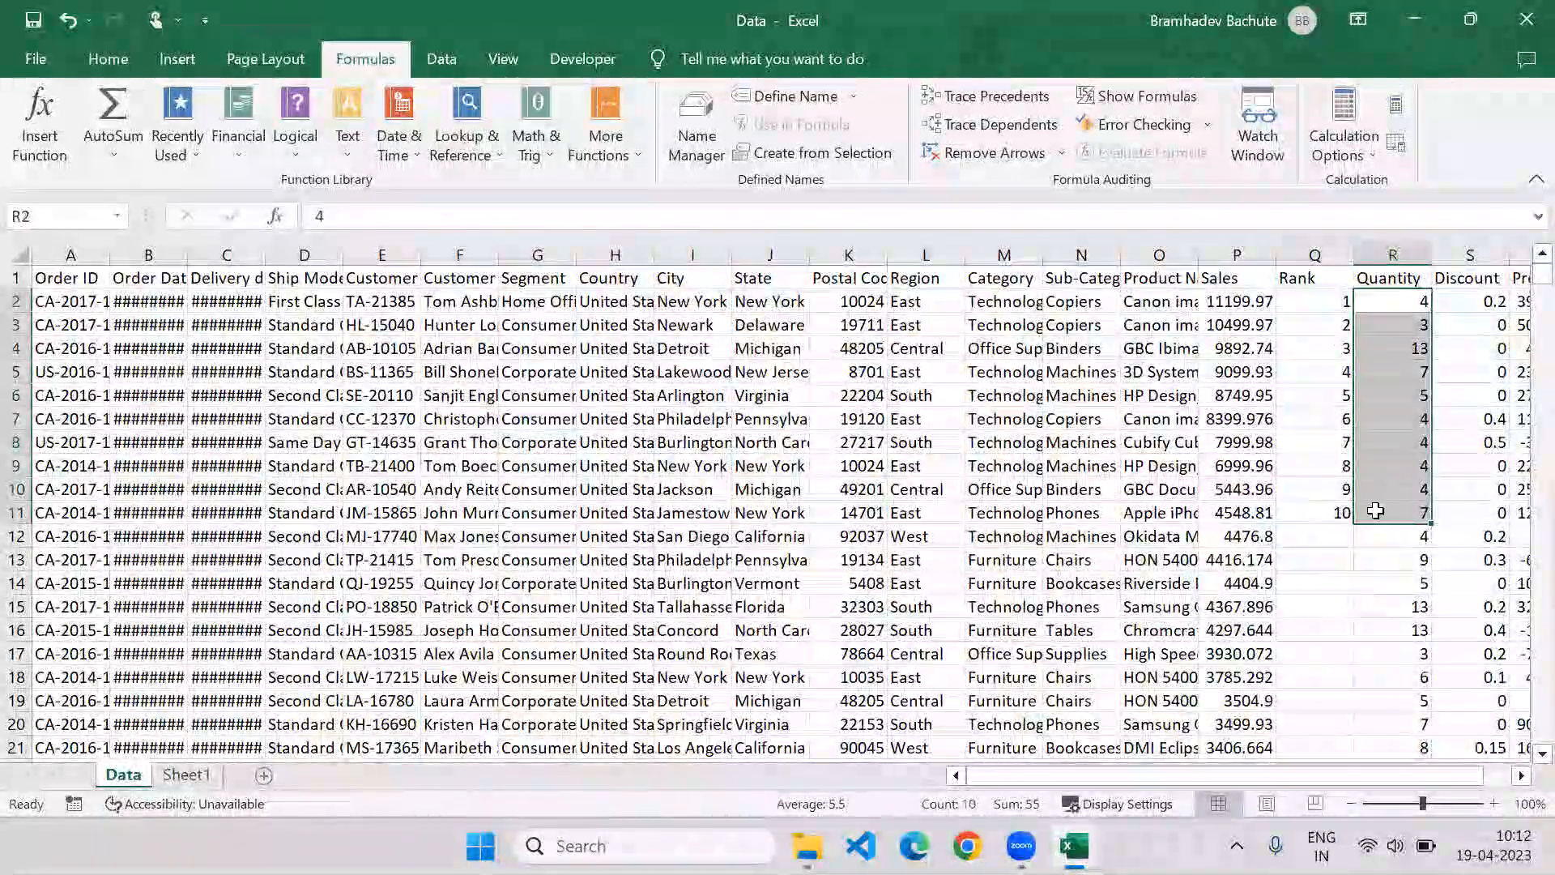
{"action": "left_click", "coordinate": [174, 776]}
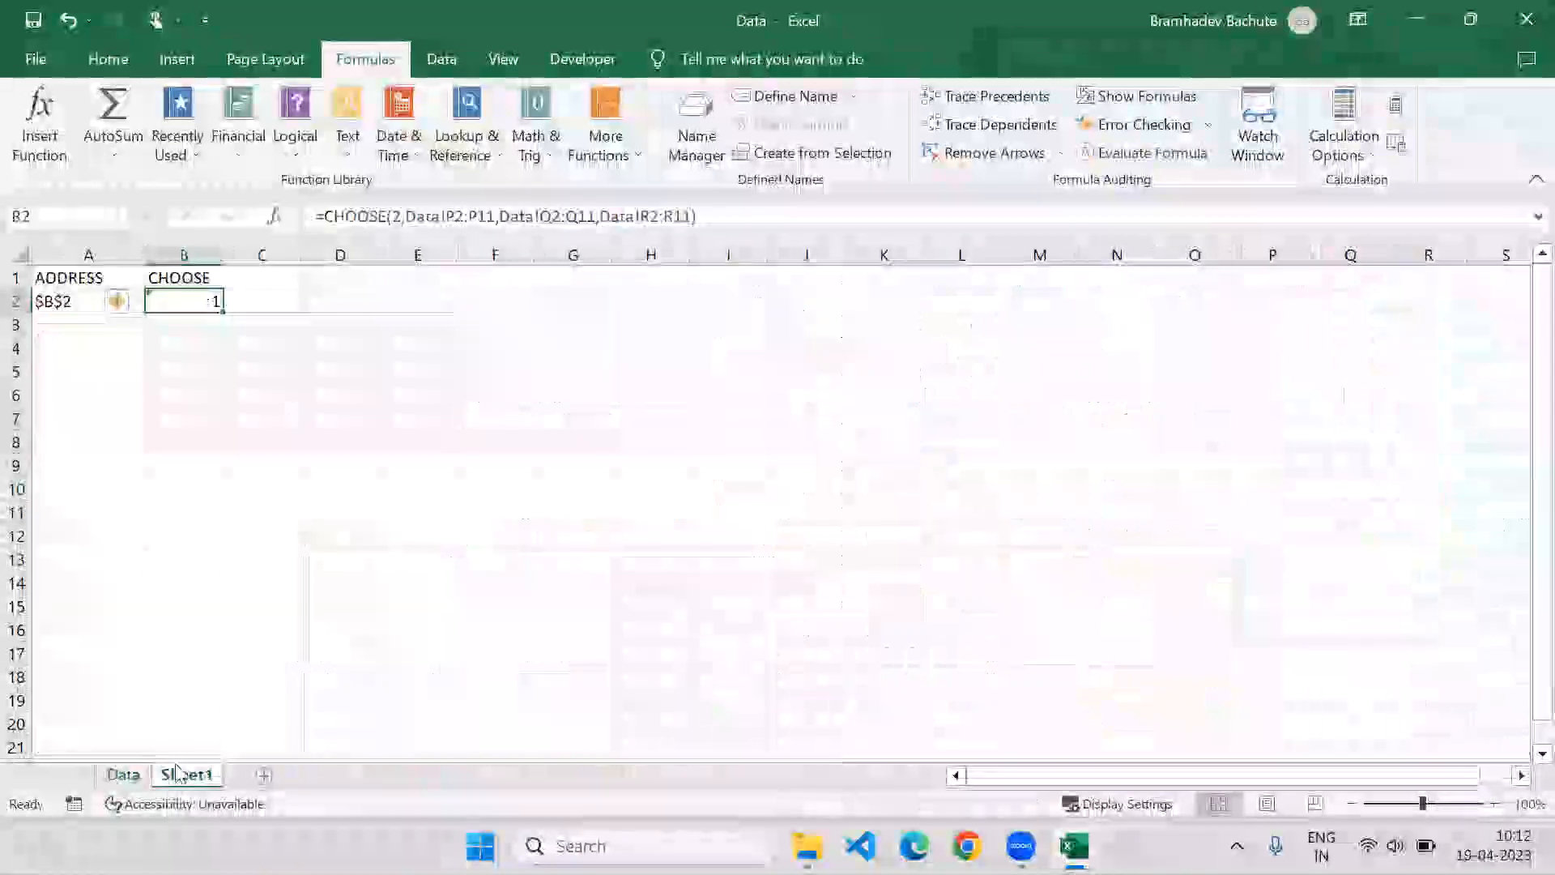
{"action": "double_click", "coordinate": [396, 215]}
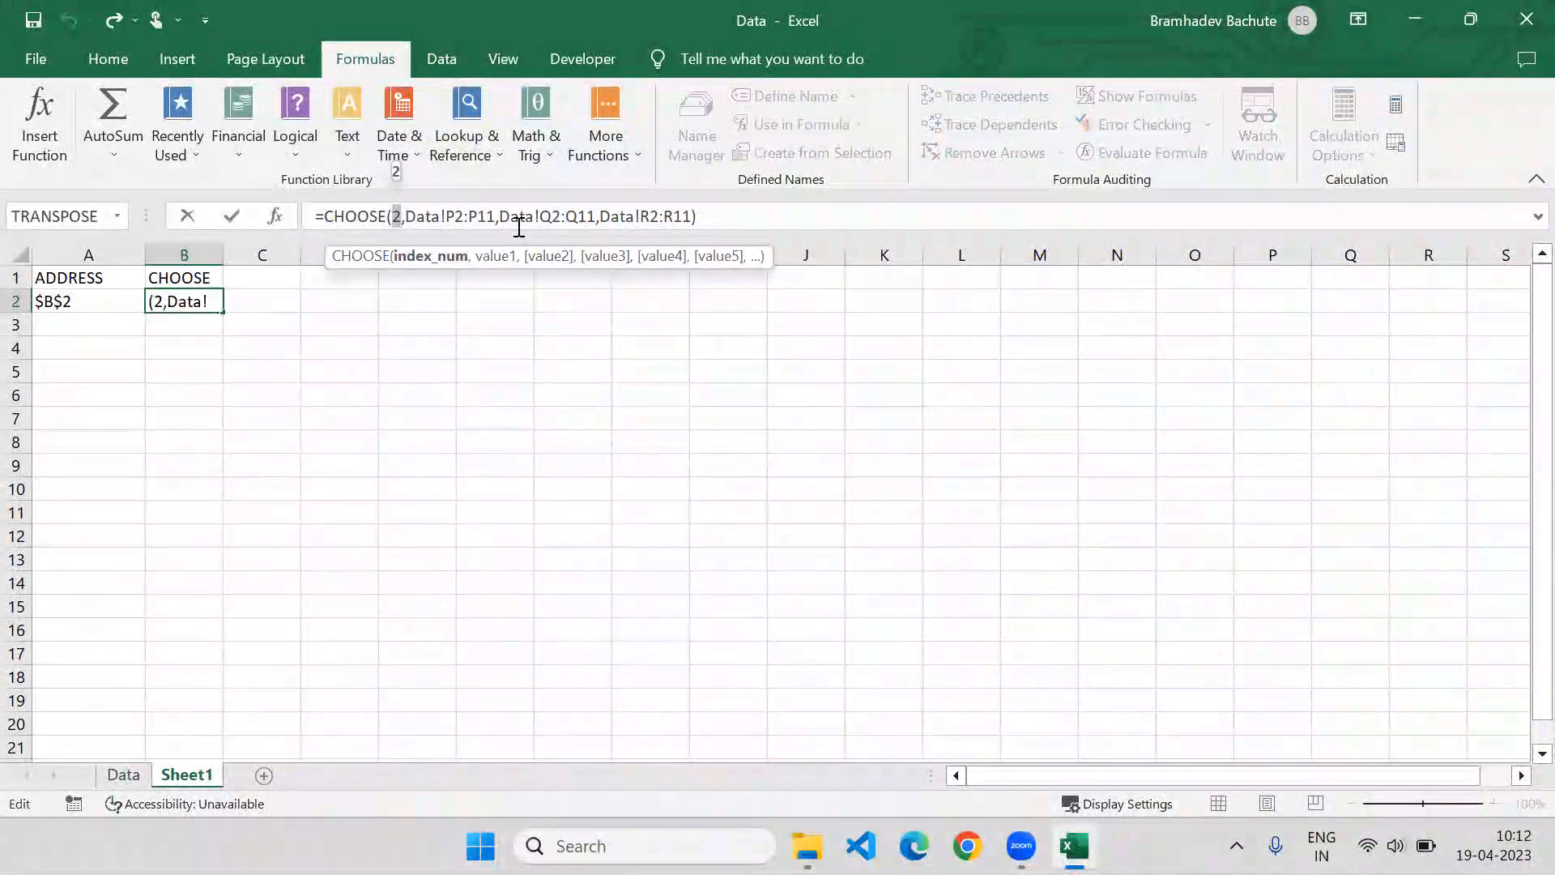
{"action": "type", "text": "3"}
{"action": "key", "text": "Return"}
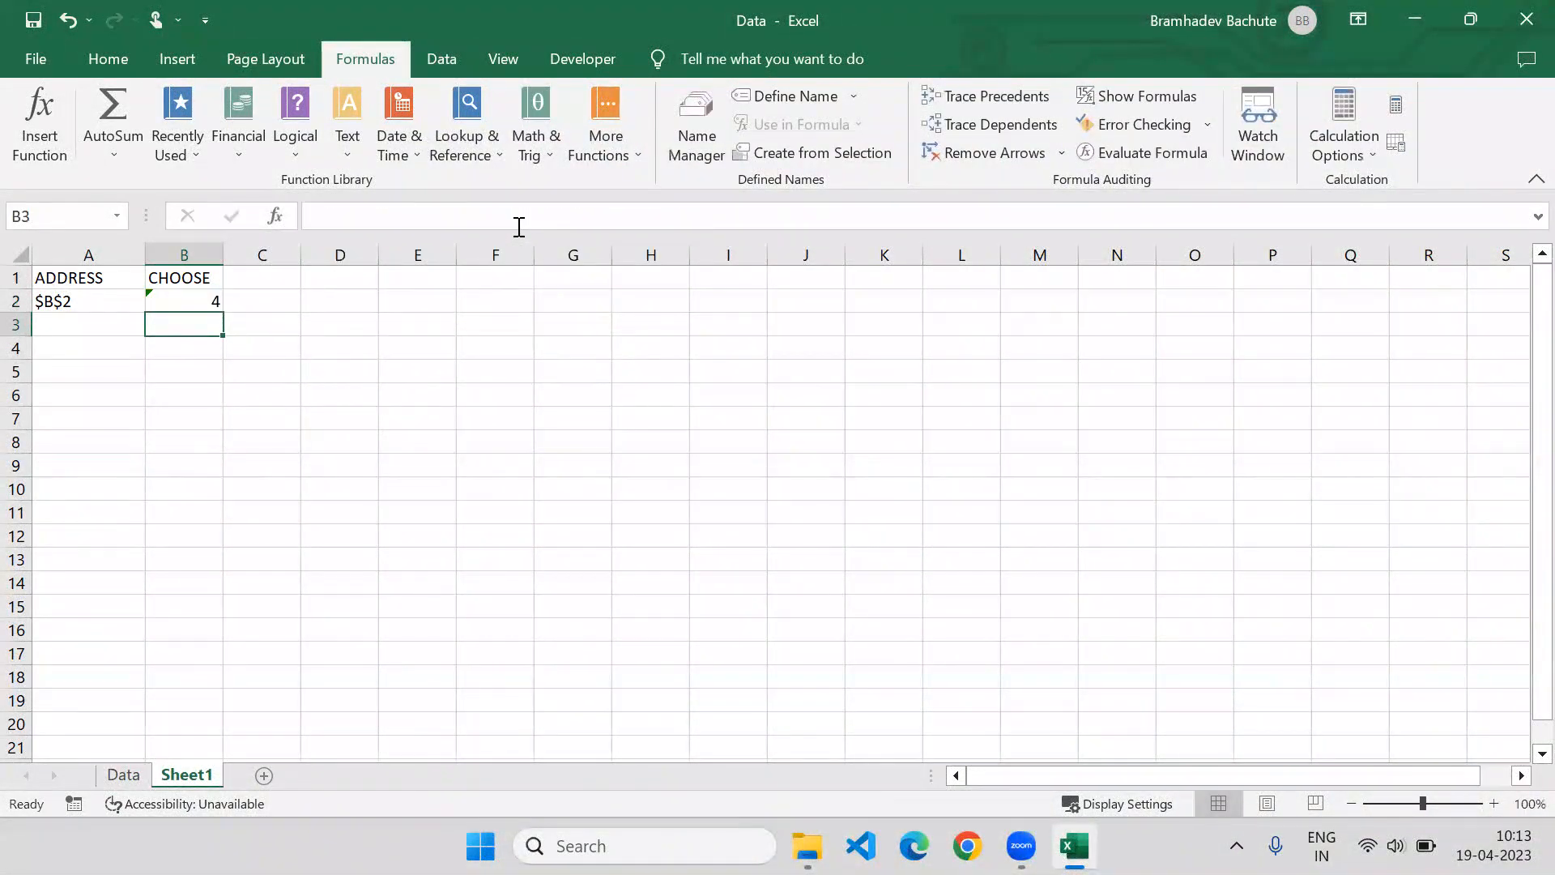
{"action": "left_click", "coordinate": [158, 300]}
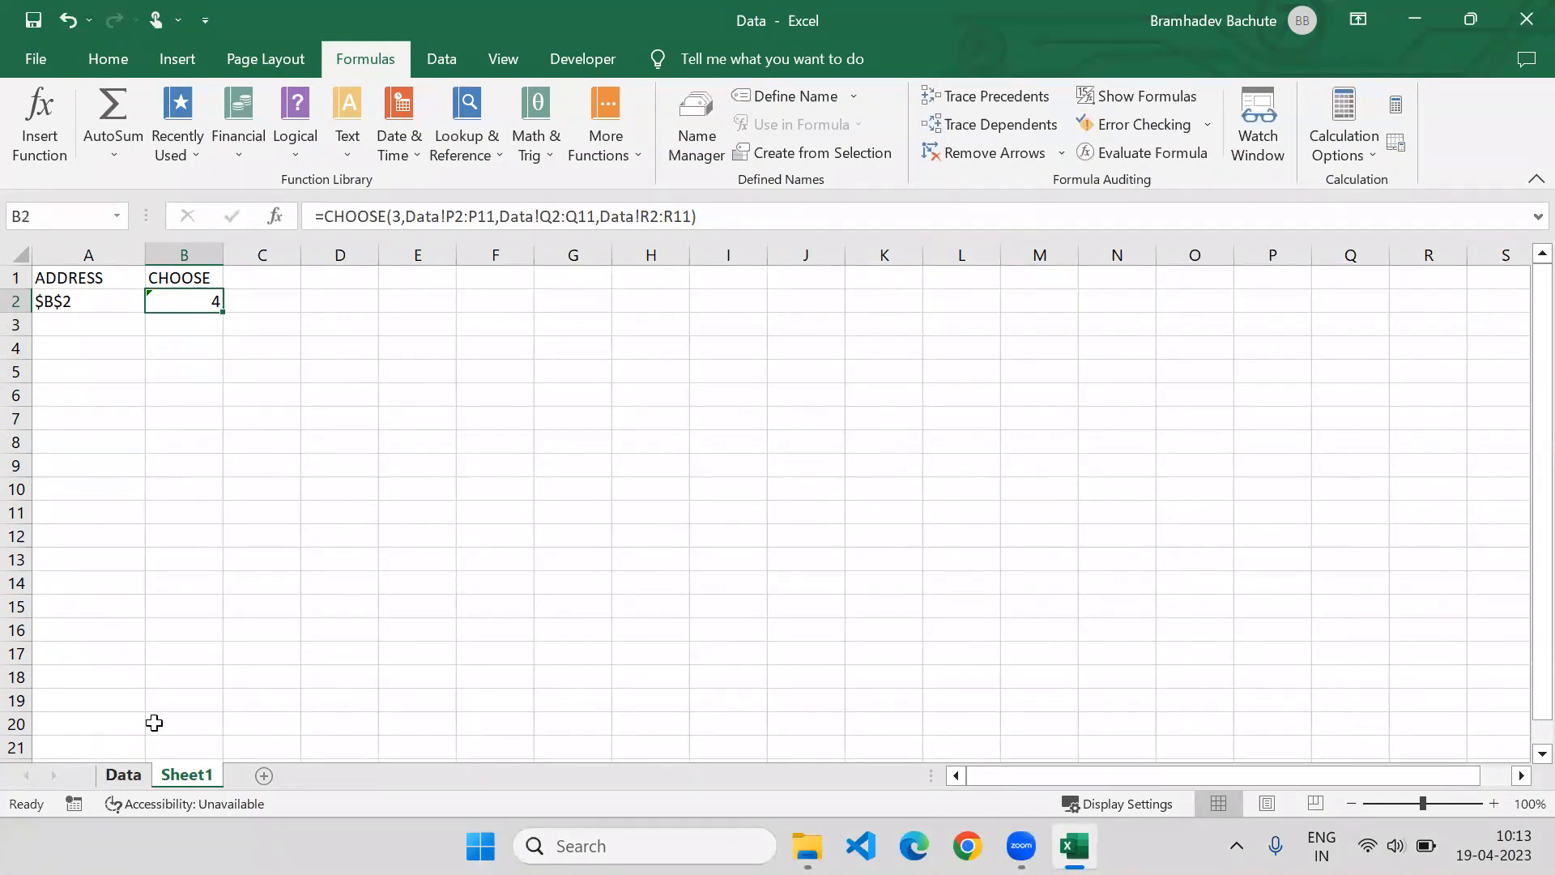
Examine the Data sheet's first-row values P2:R2 and the Sales range P2:P11
{"action": "left_click", "coordinate": [124, 775]}
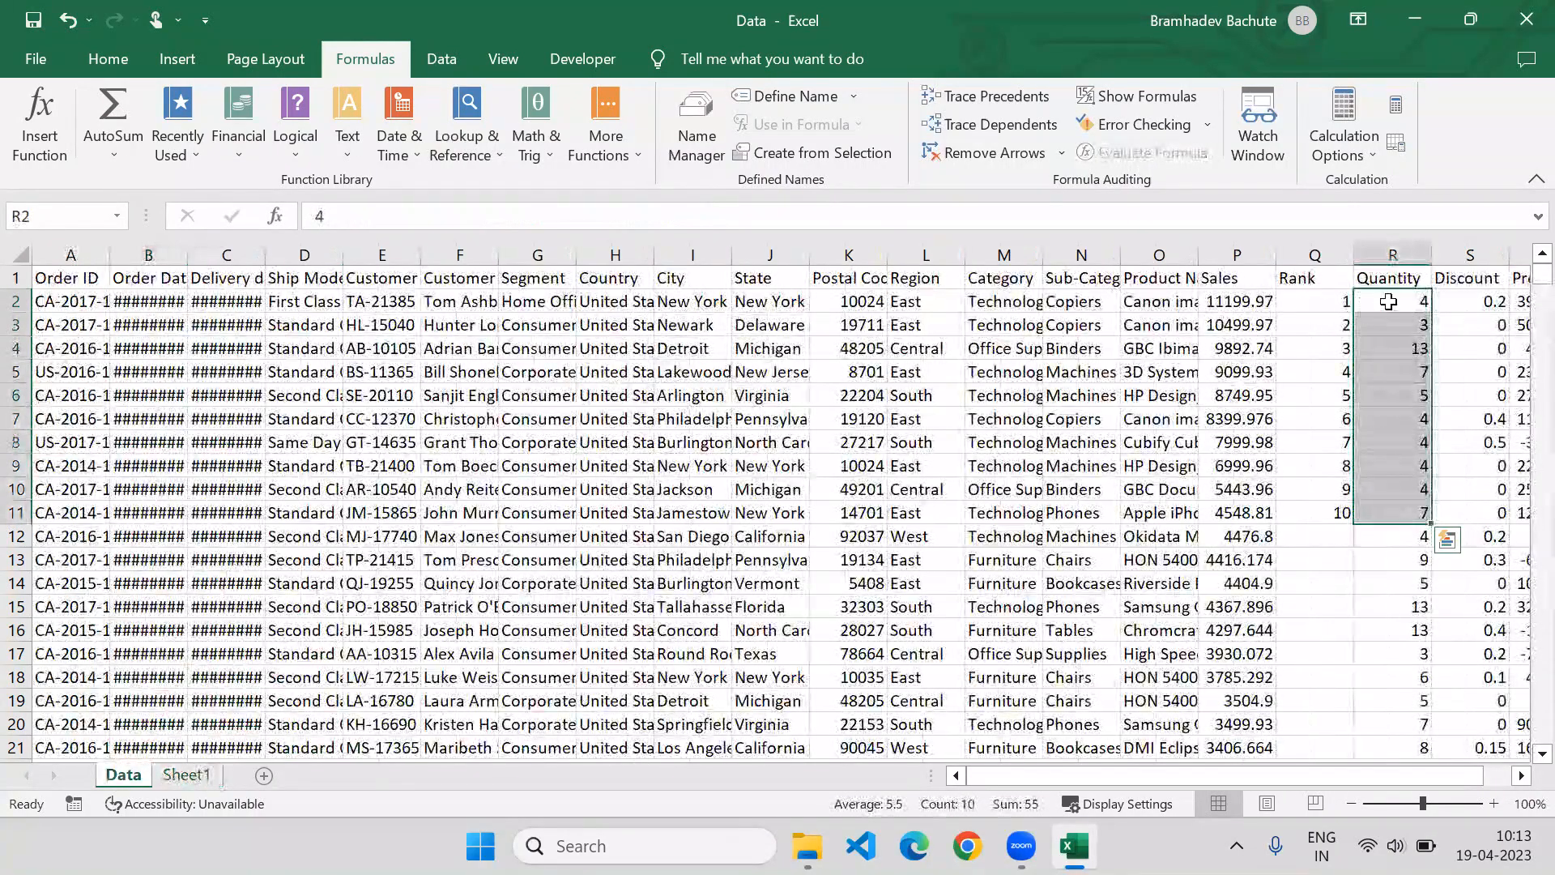
{"action": "left_click_drag", "start_coordinate": [1237, 301], "coordinate": [1389, 301]}
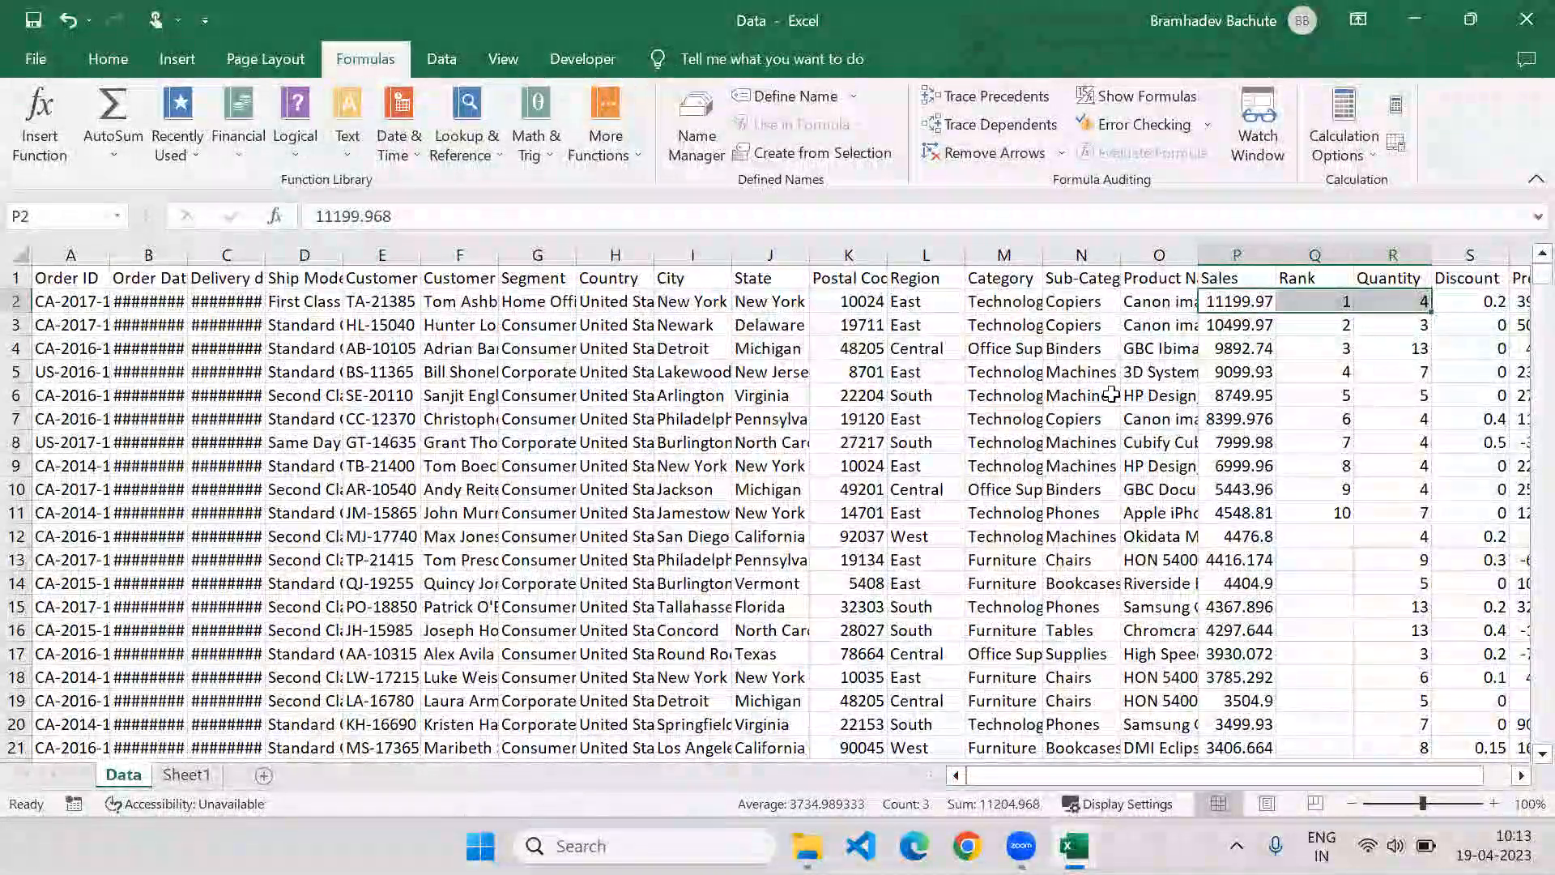
{"action": "left_click_drag", "start_coordinate": [1238, 303], "coordinate": [1254, 512]}
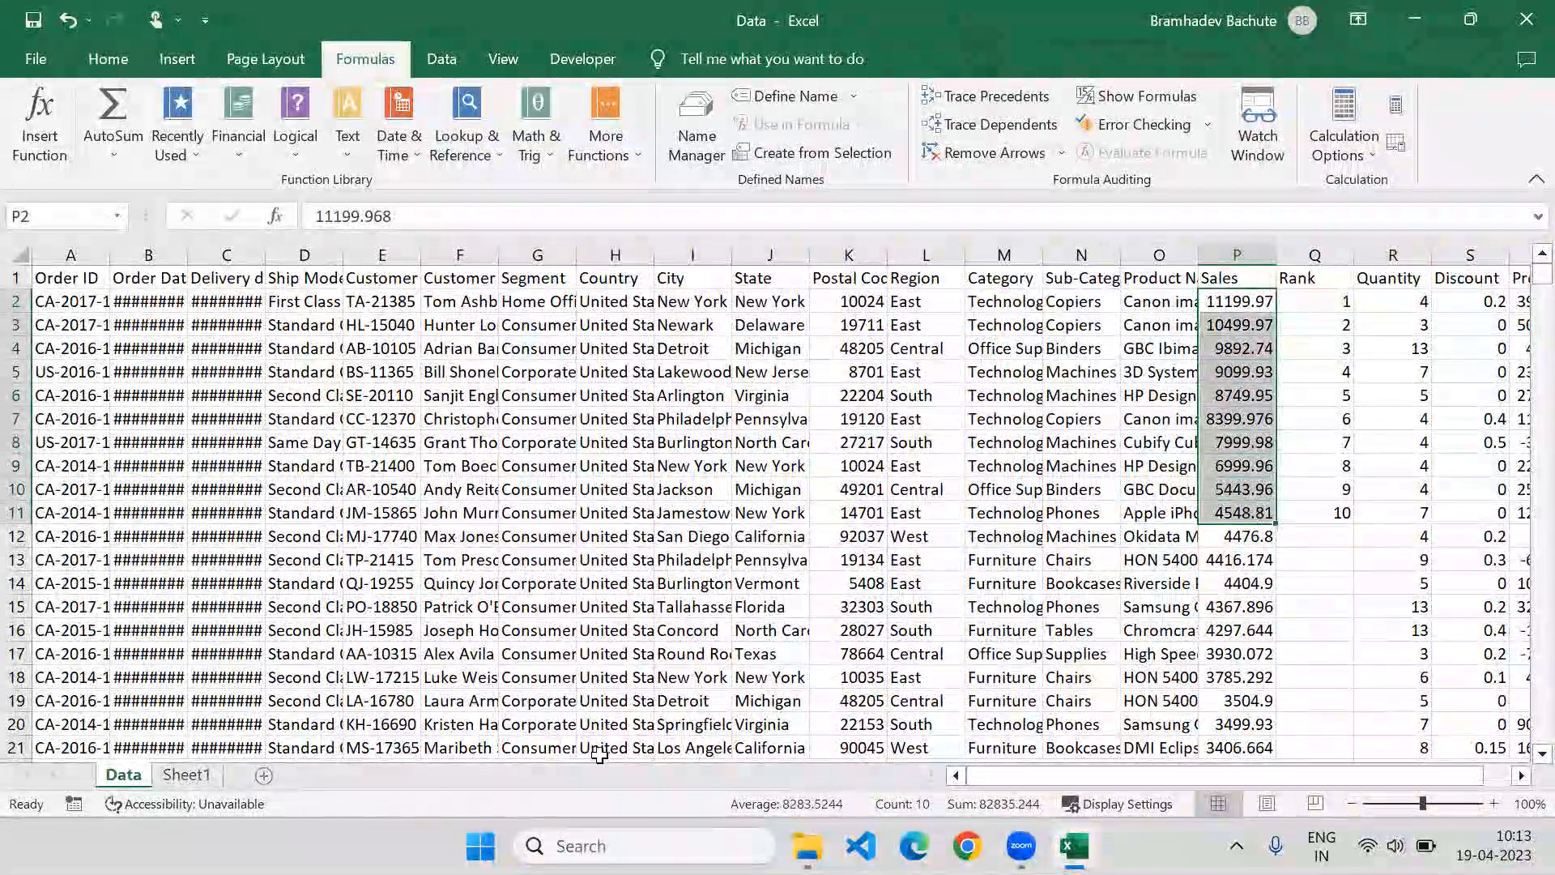
{"action": "left_click", "coordinate": [185, 775]}
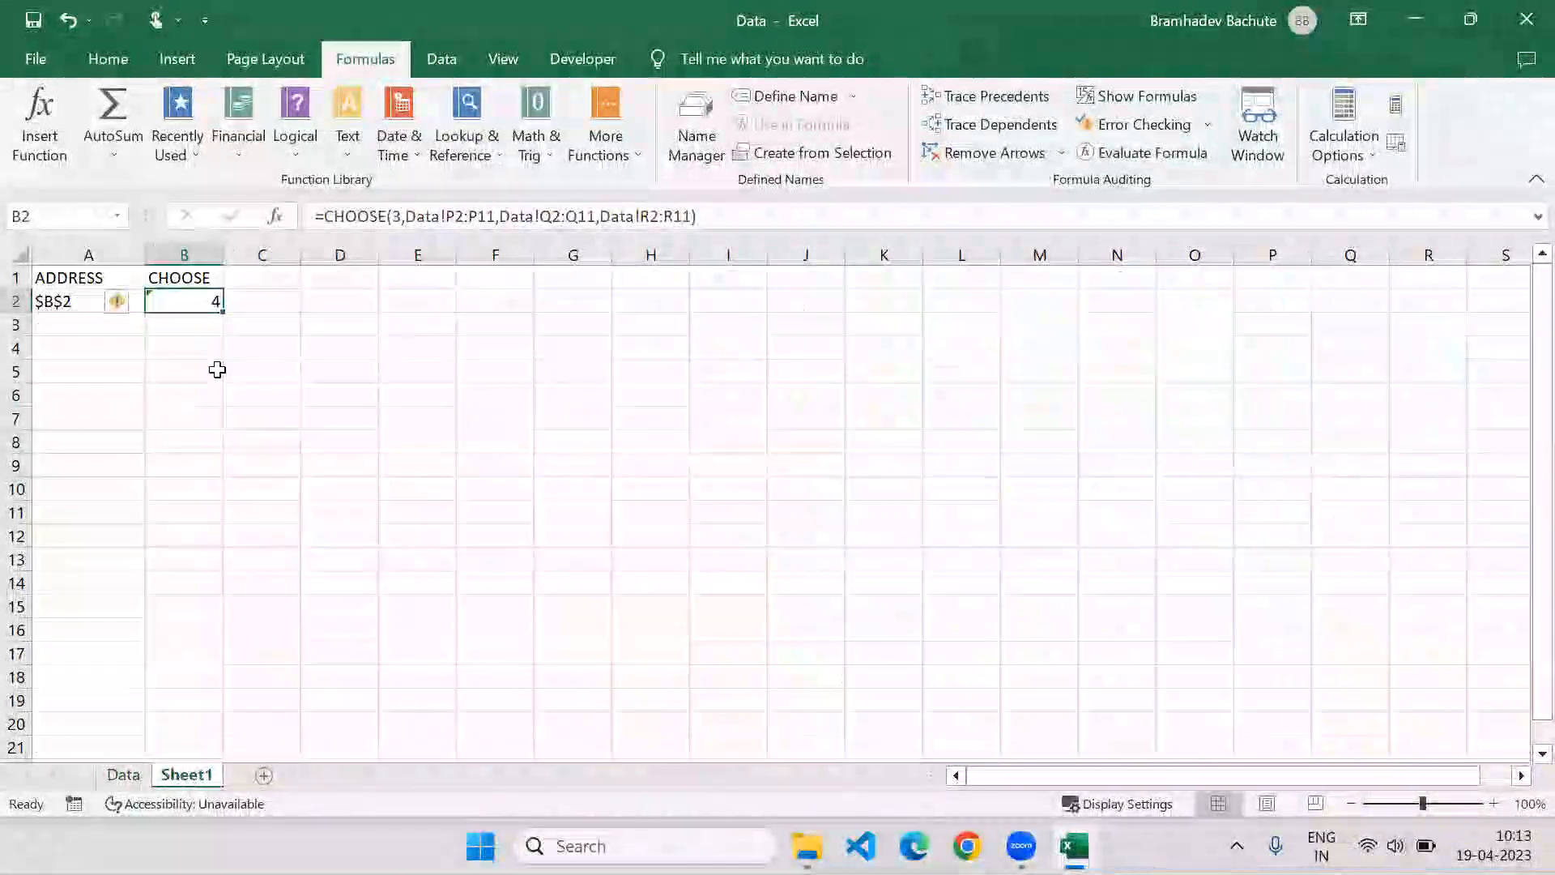
Wrap the CHOOSE formula in B2 in SUM and compare its result with the Data sheet's Quantity range R2:R11
{"action": "left_click", "coordinate": [324, 216]}
{"action": "type", "text": "SUm"}
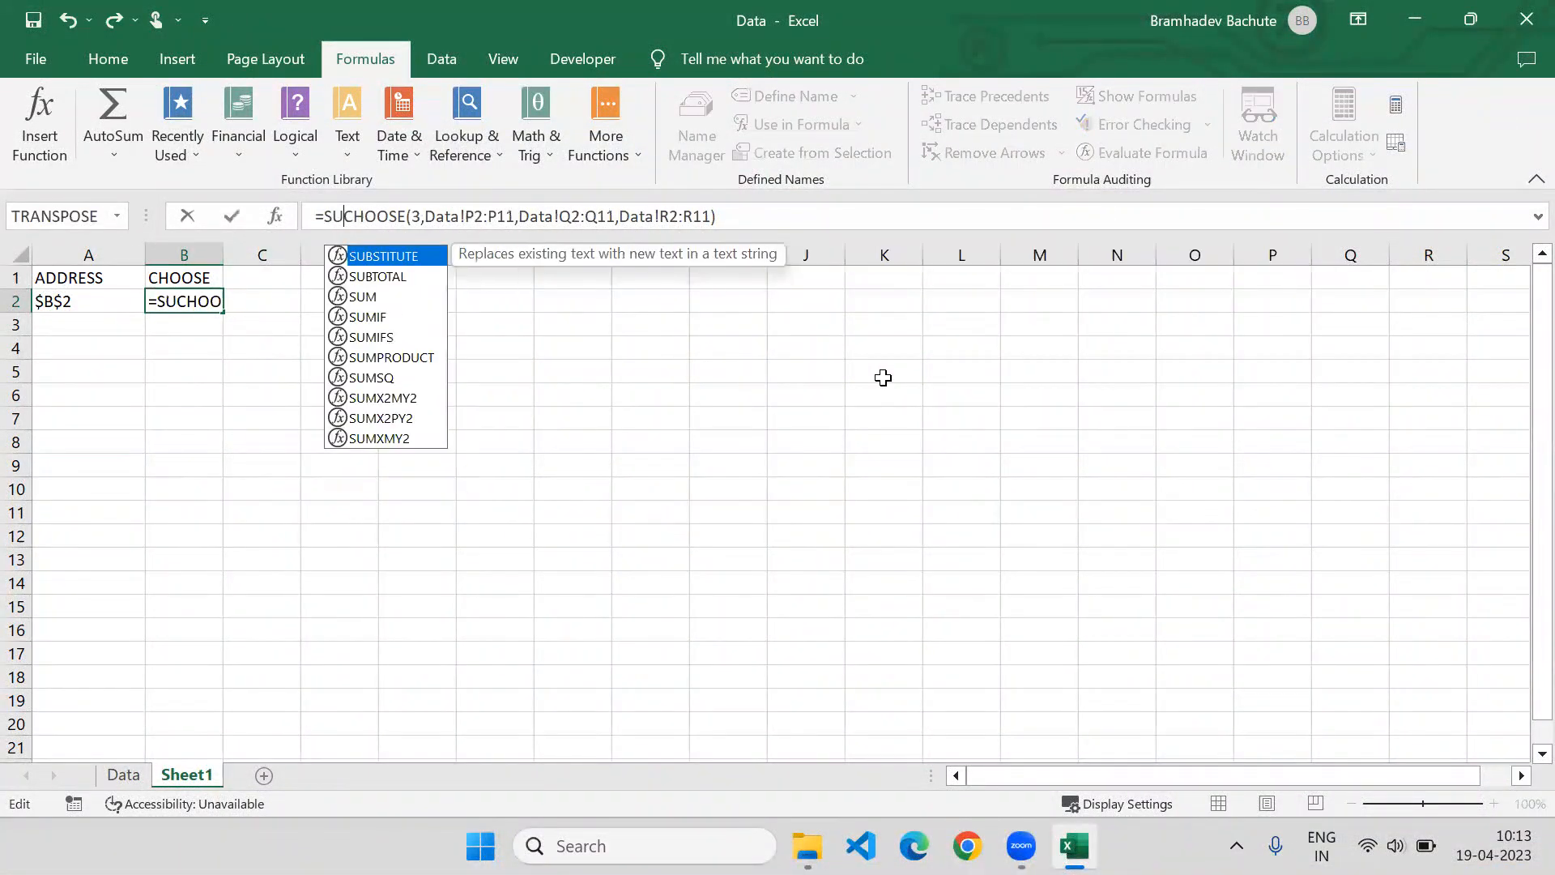
{"action": "key", "text": "Tab"}
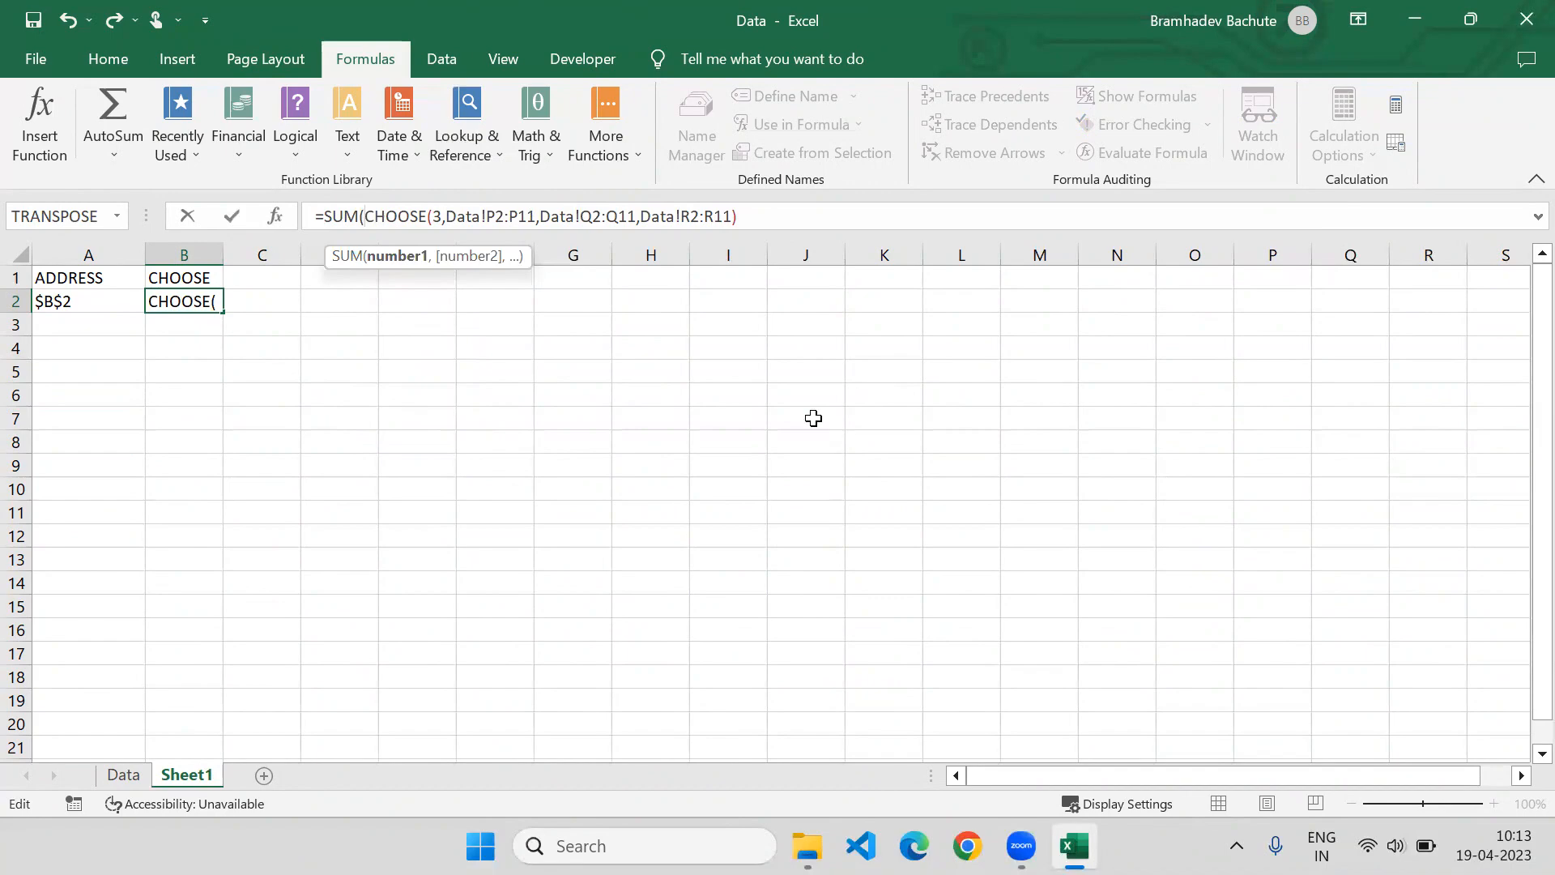
{"action": "left_click", "coordinate": [753, 217]}
{"action": "type", "text": ")"}
{"action": "key", "text": "Return"}
{"action": "key", "text": "Up"}
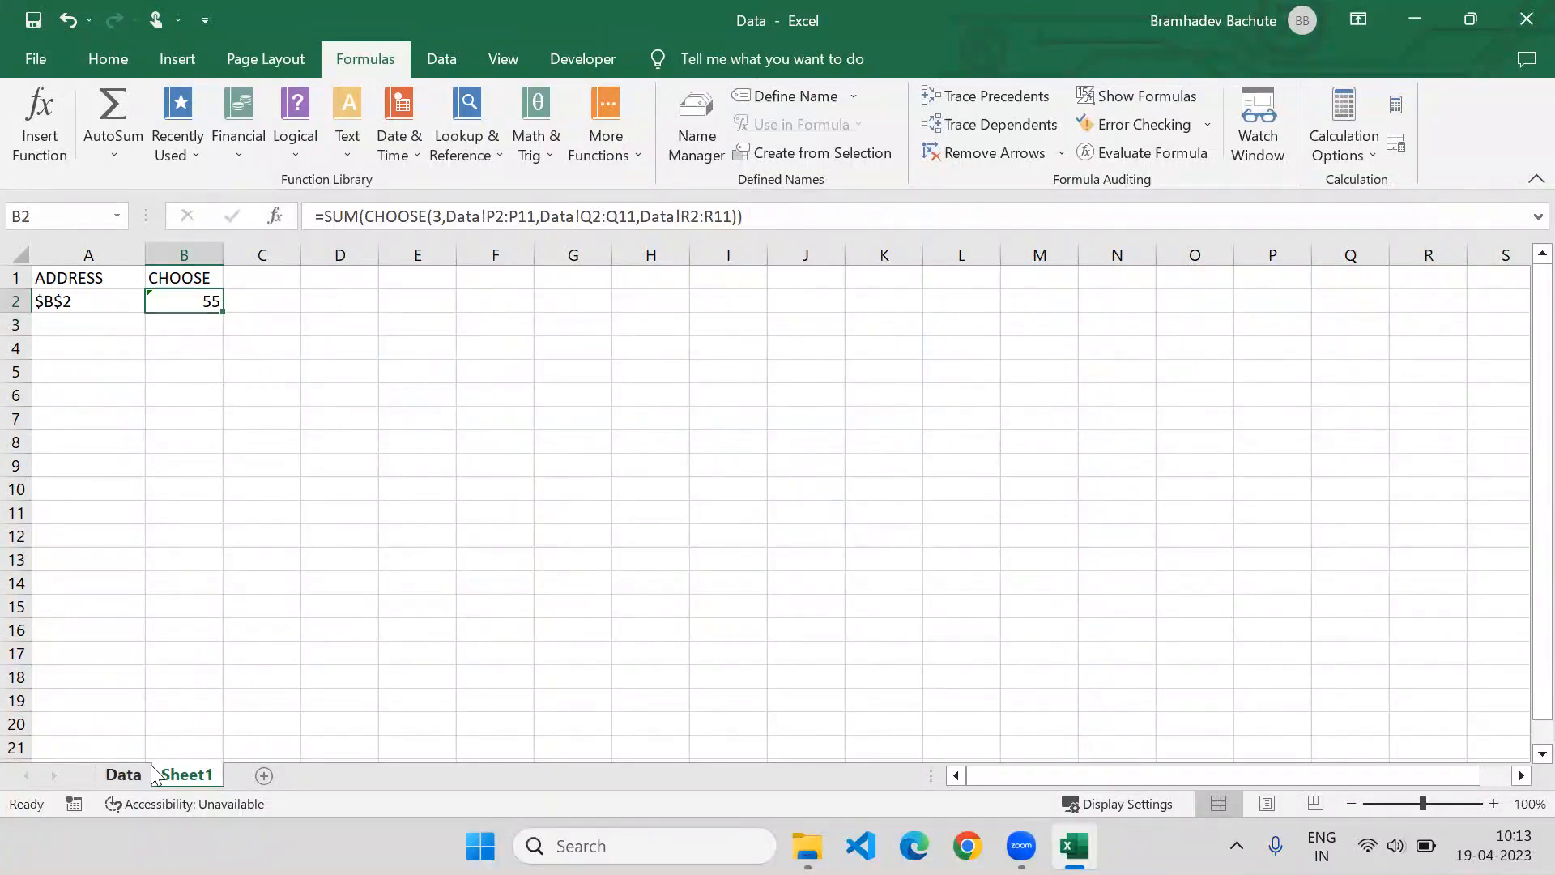
{"action": "left_click", "coordinate": [126, 774]}
{"action": "left_click_drag", "start_coordinate": [1398, 302], "coordinate": [1410, 509]}
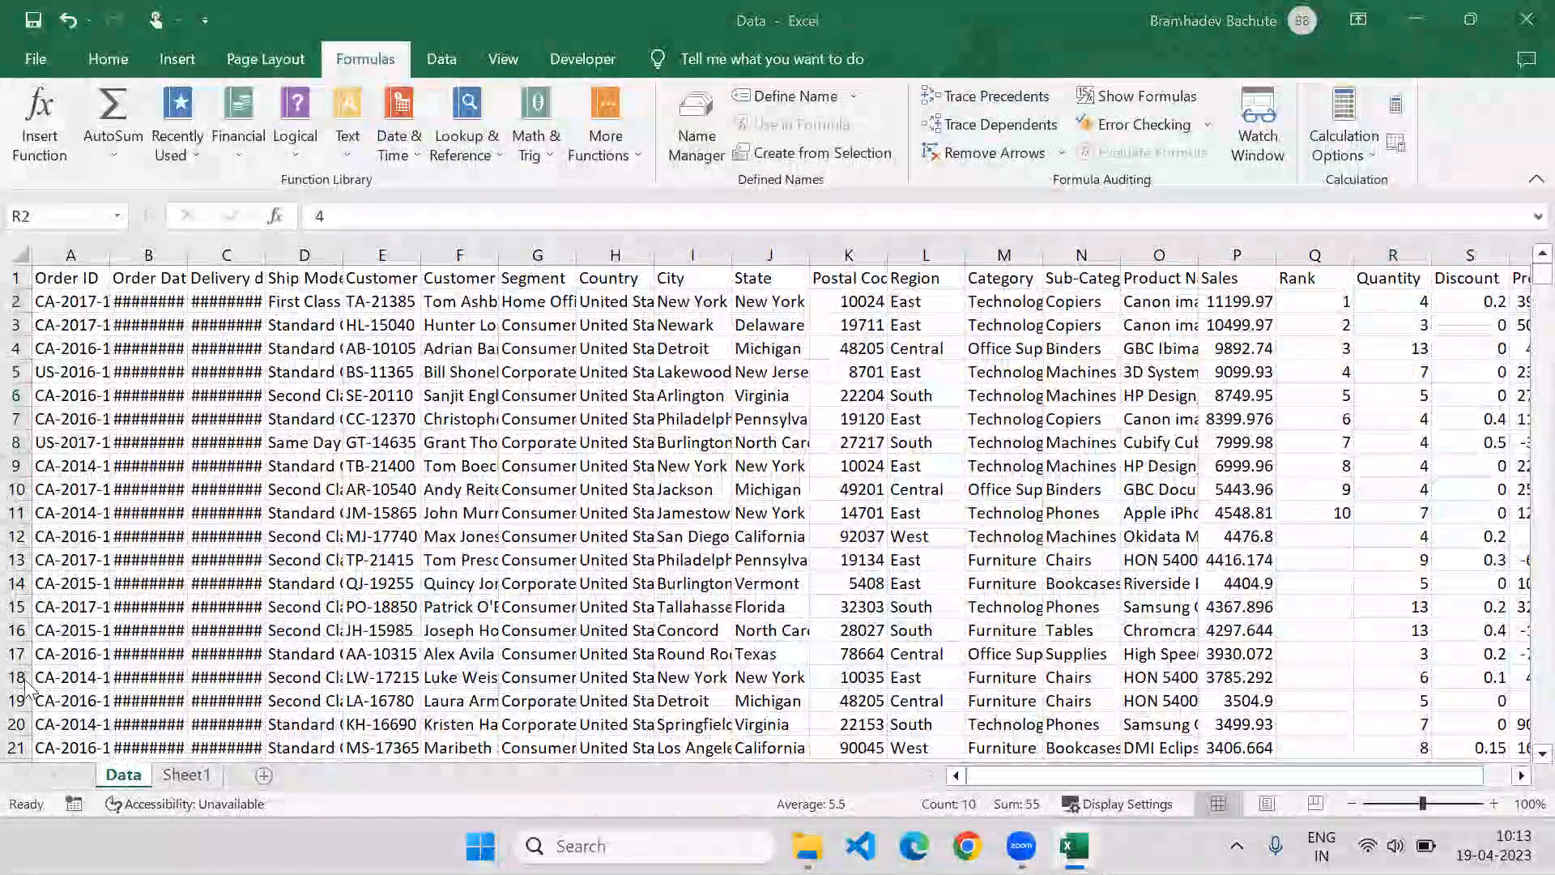
{"action": "left_click", "coordinate": [180, 775]}
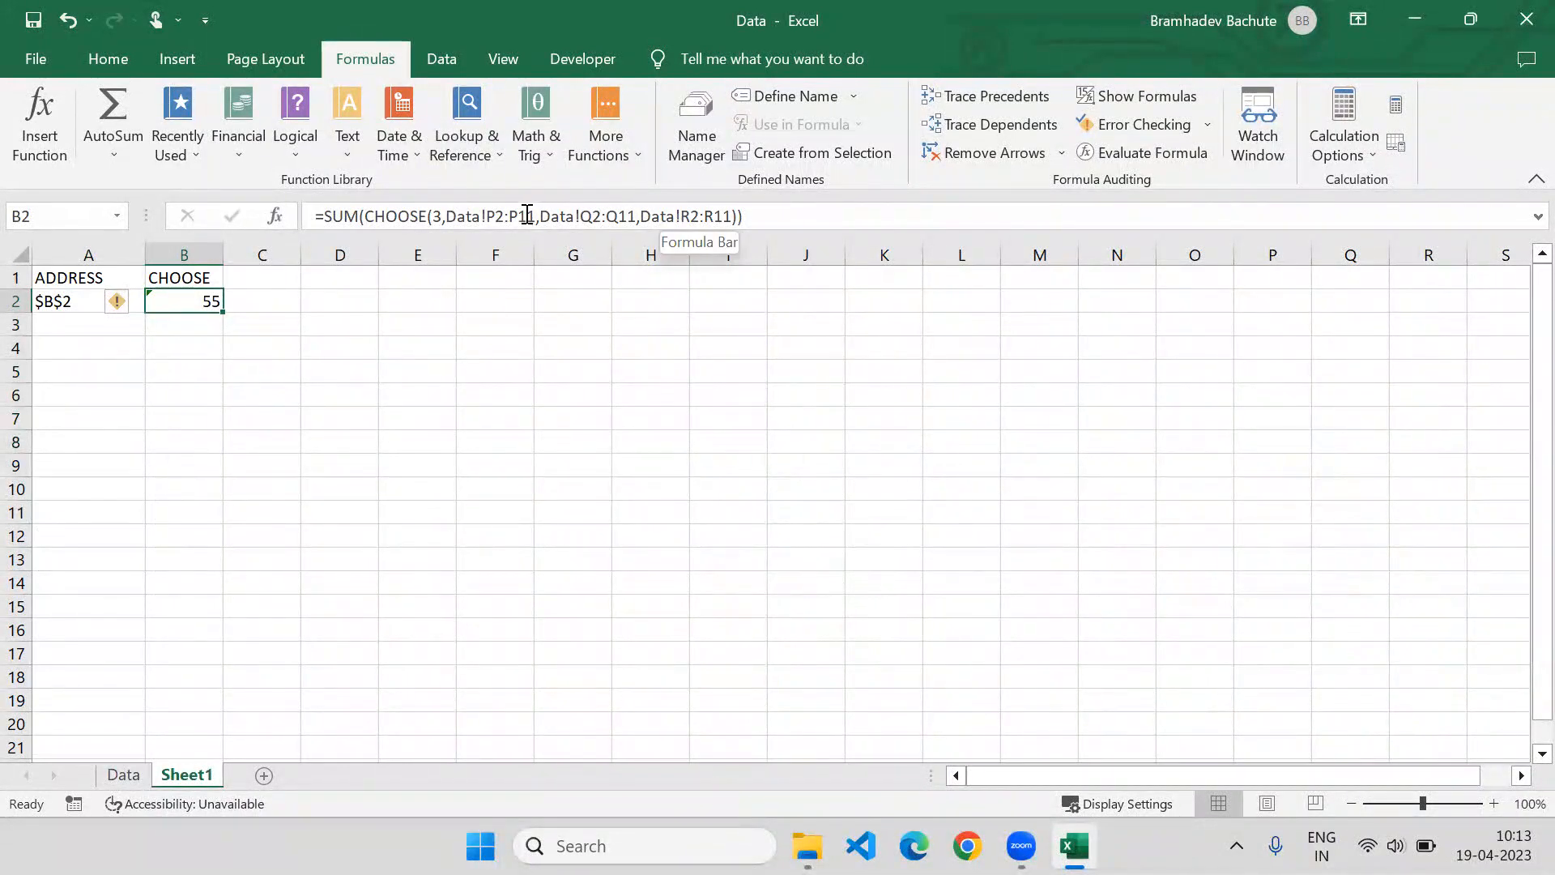
Set the index number of the CHOOSE inside SUM to 2 and compare the result with the Data sheet's Rank range Q2:Q11
{"action": "left_click", "coordinate": [439, 215]}
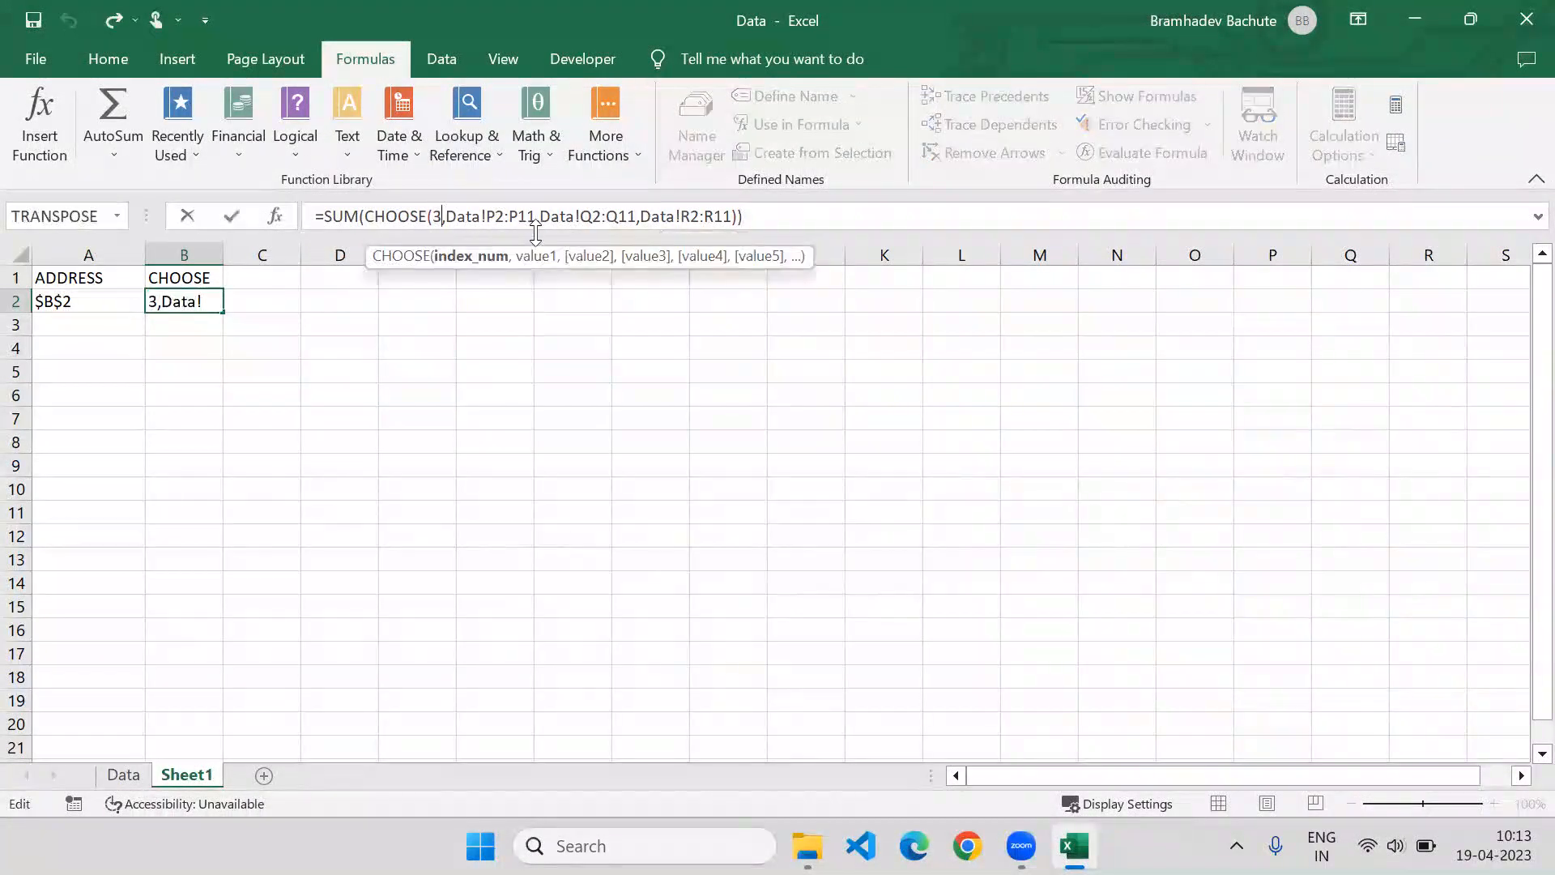
{"action": "key", "text": "Return"}
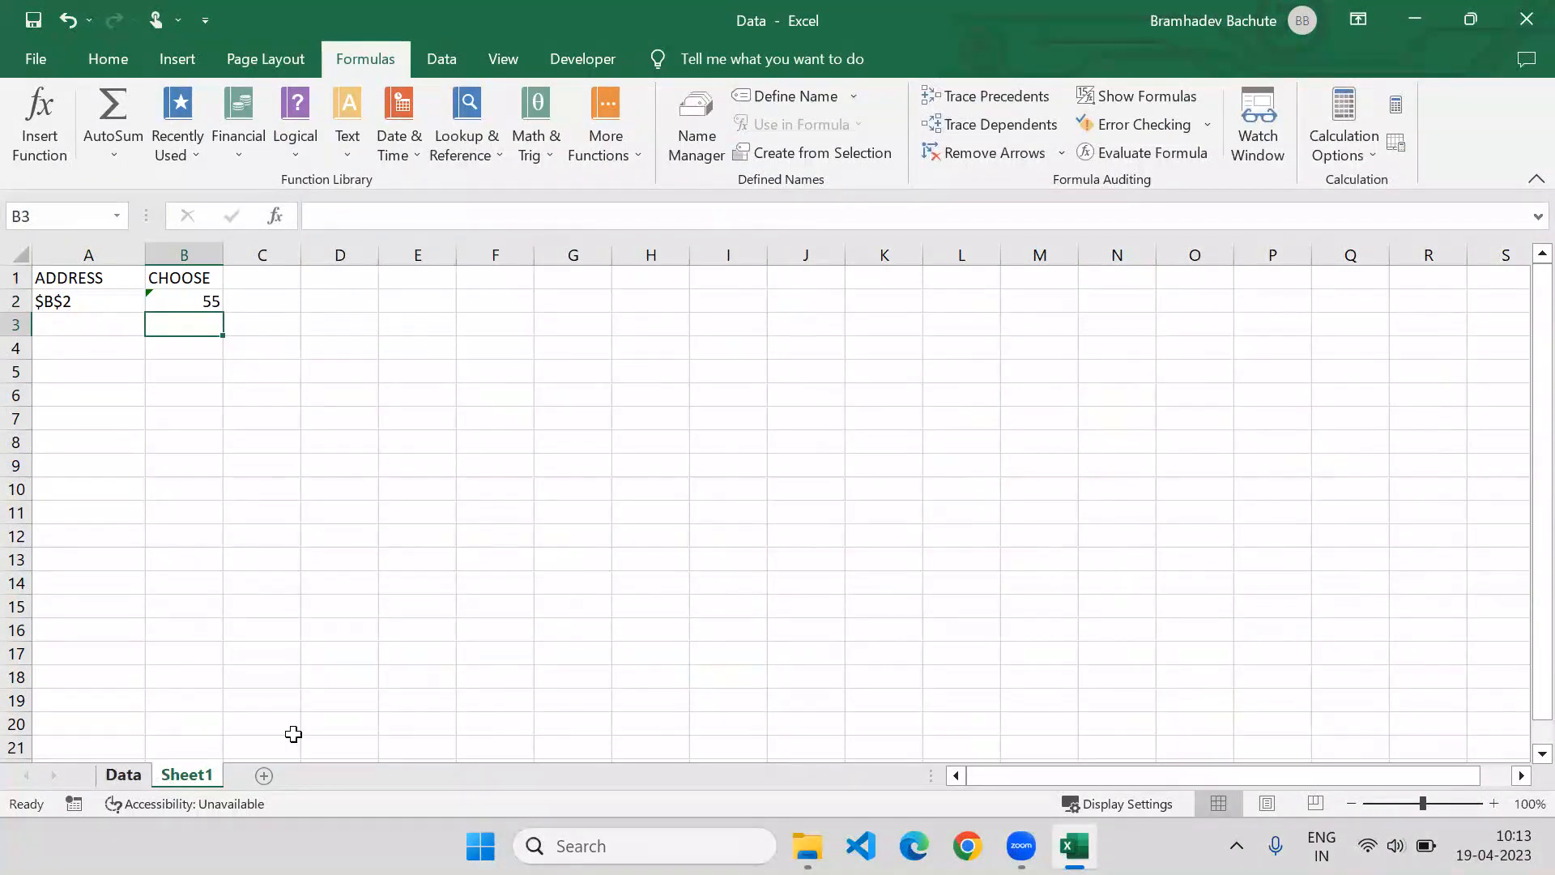
{"action": "left_click", "coordinate": [130, 776]}
{"action": "left_click_drag", "start_coordinate": [1337, 301], "coordinate": [1319, 516]}
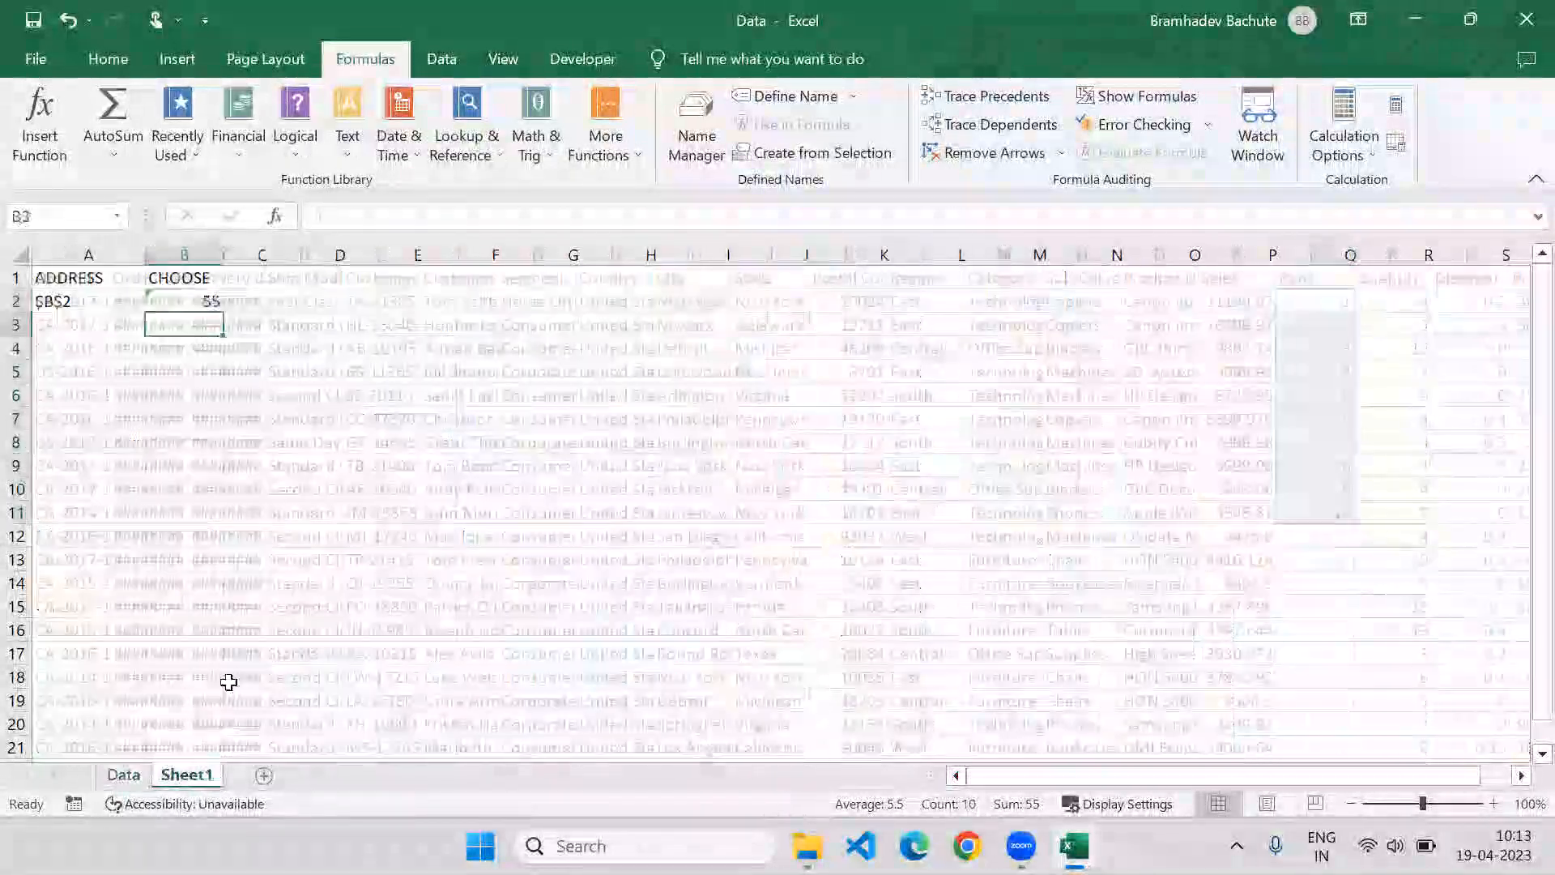
Set the index number of B2's SUM and CHOOSE formula back to 3
{"action": "left_click", "coordinate": [152, 298]}
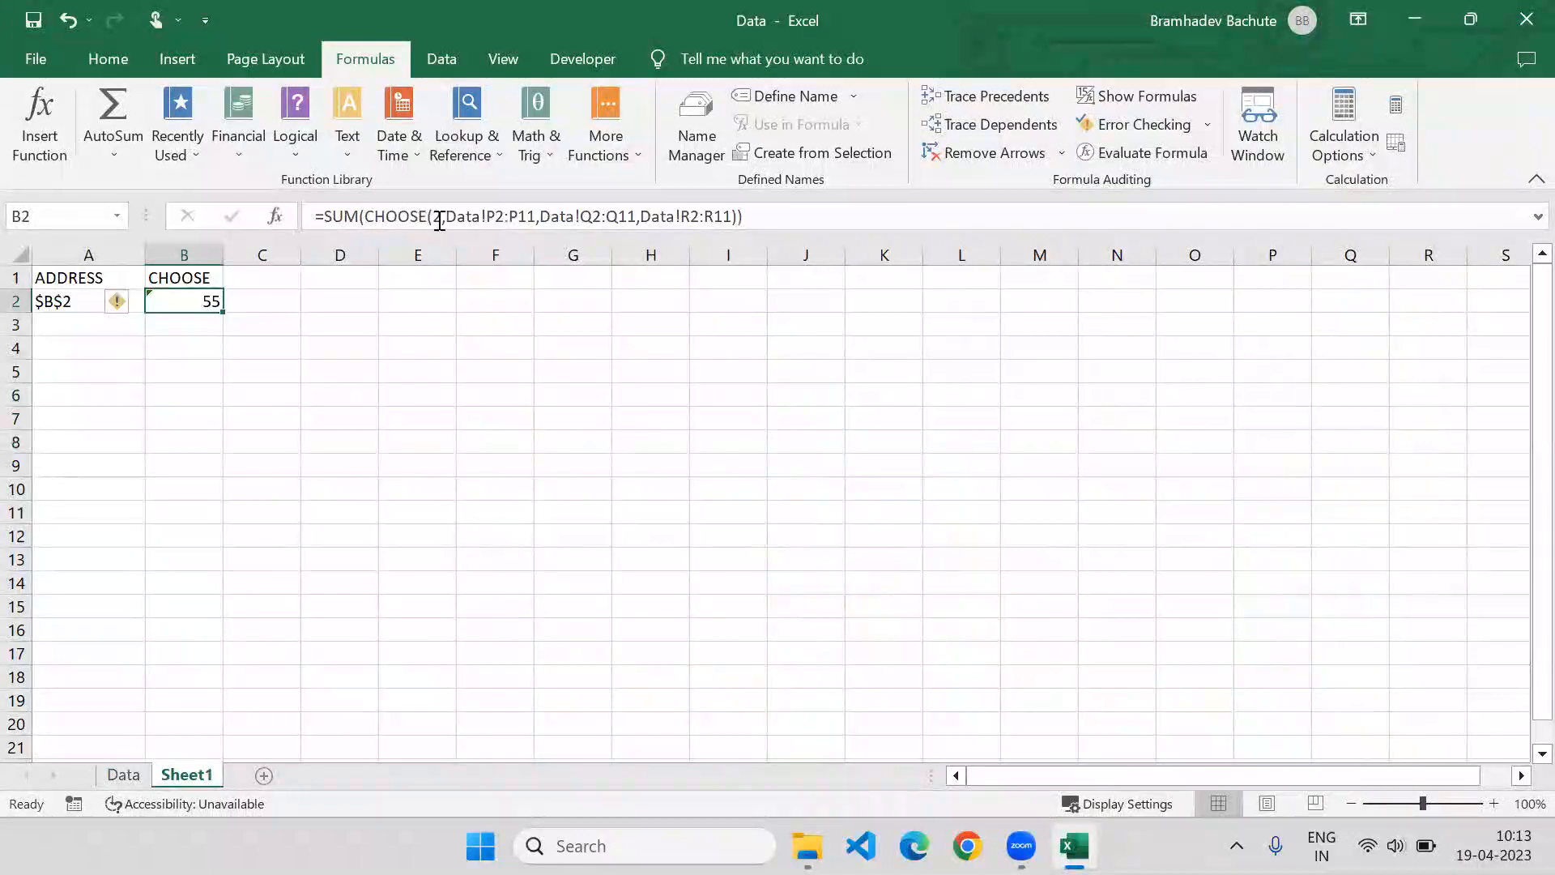
{"action": "left_click", "coordinate": [439, 217]}
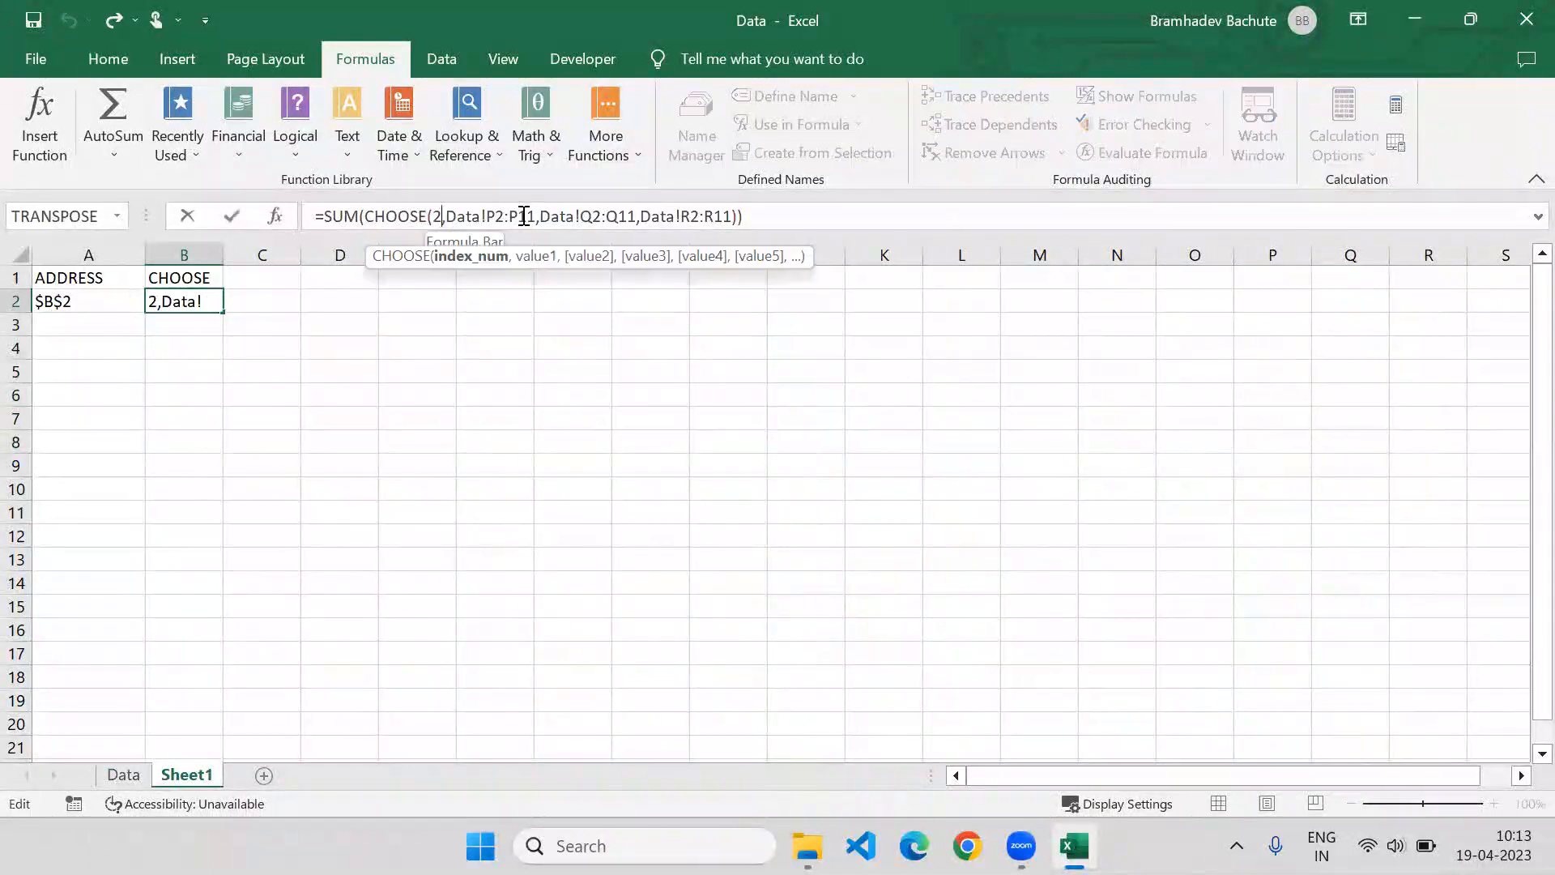
{"action": "type", "text": "3"}
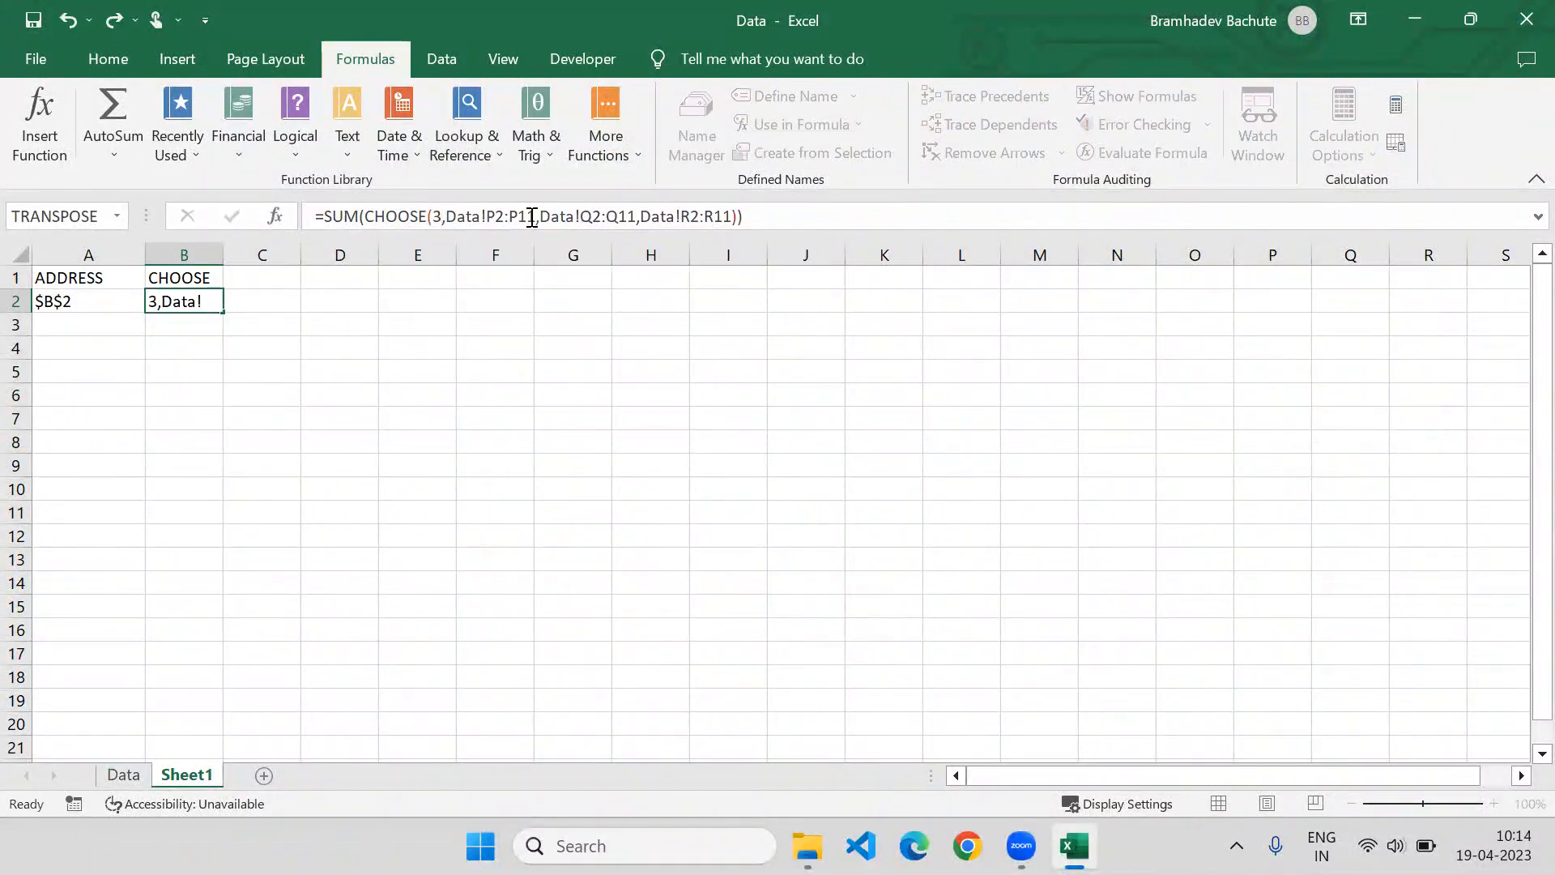
{"action": "key", "text": "Return"}
{"action": "key", "text": "Up"}
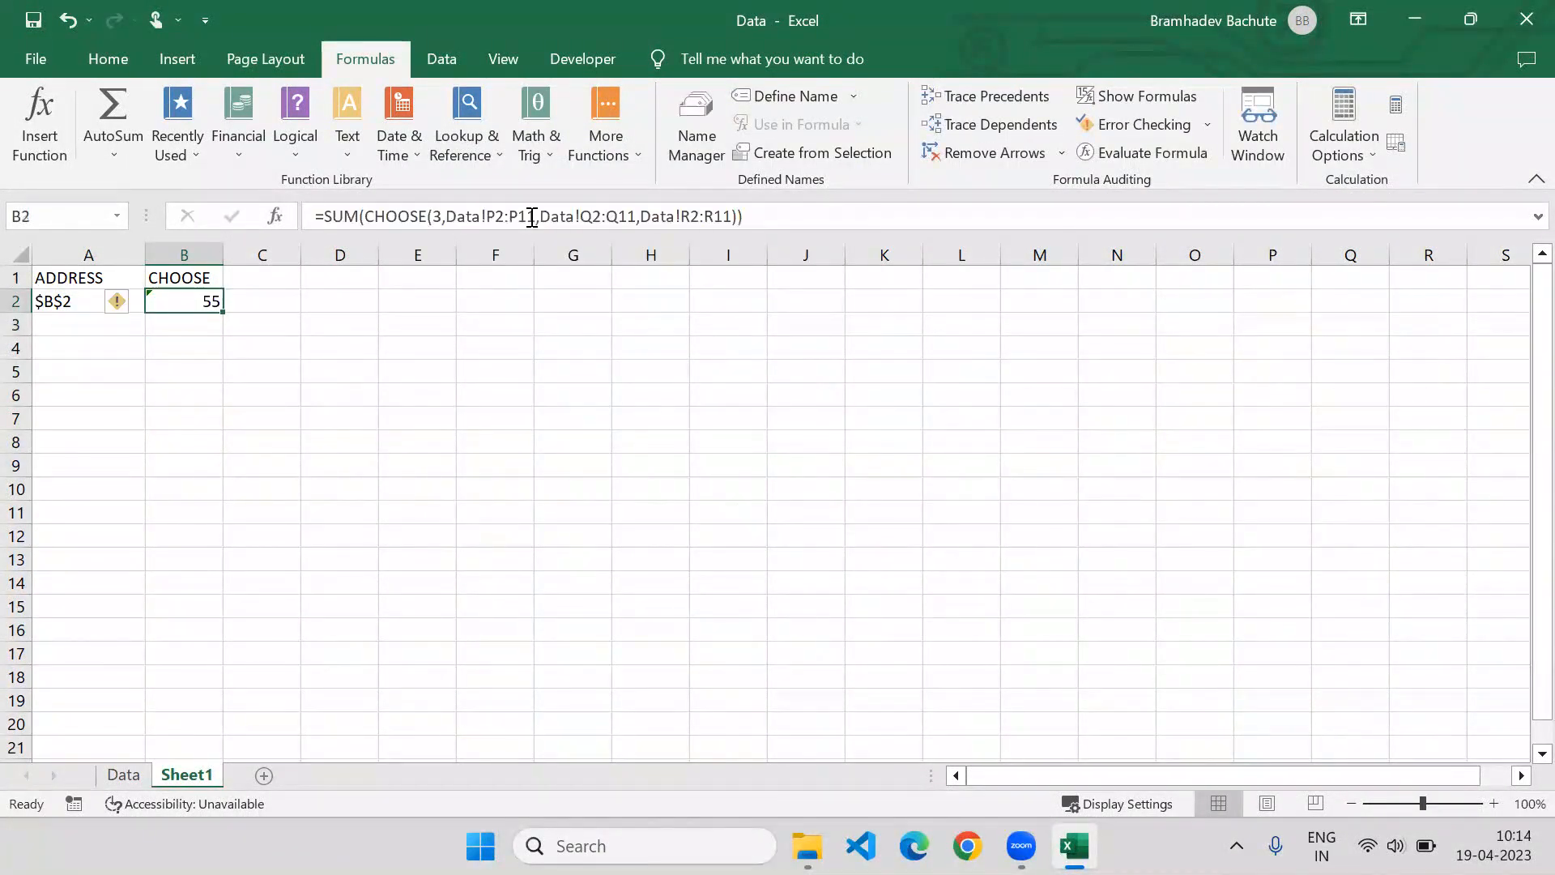
Set the index number of B2's SUM and CHOOSE formula to 1 and compare the result with the Data sheet's Sales range P2:P11
{"action": "key", "text": "F2"}
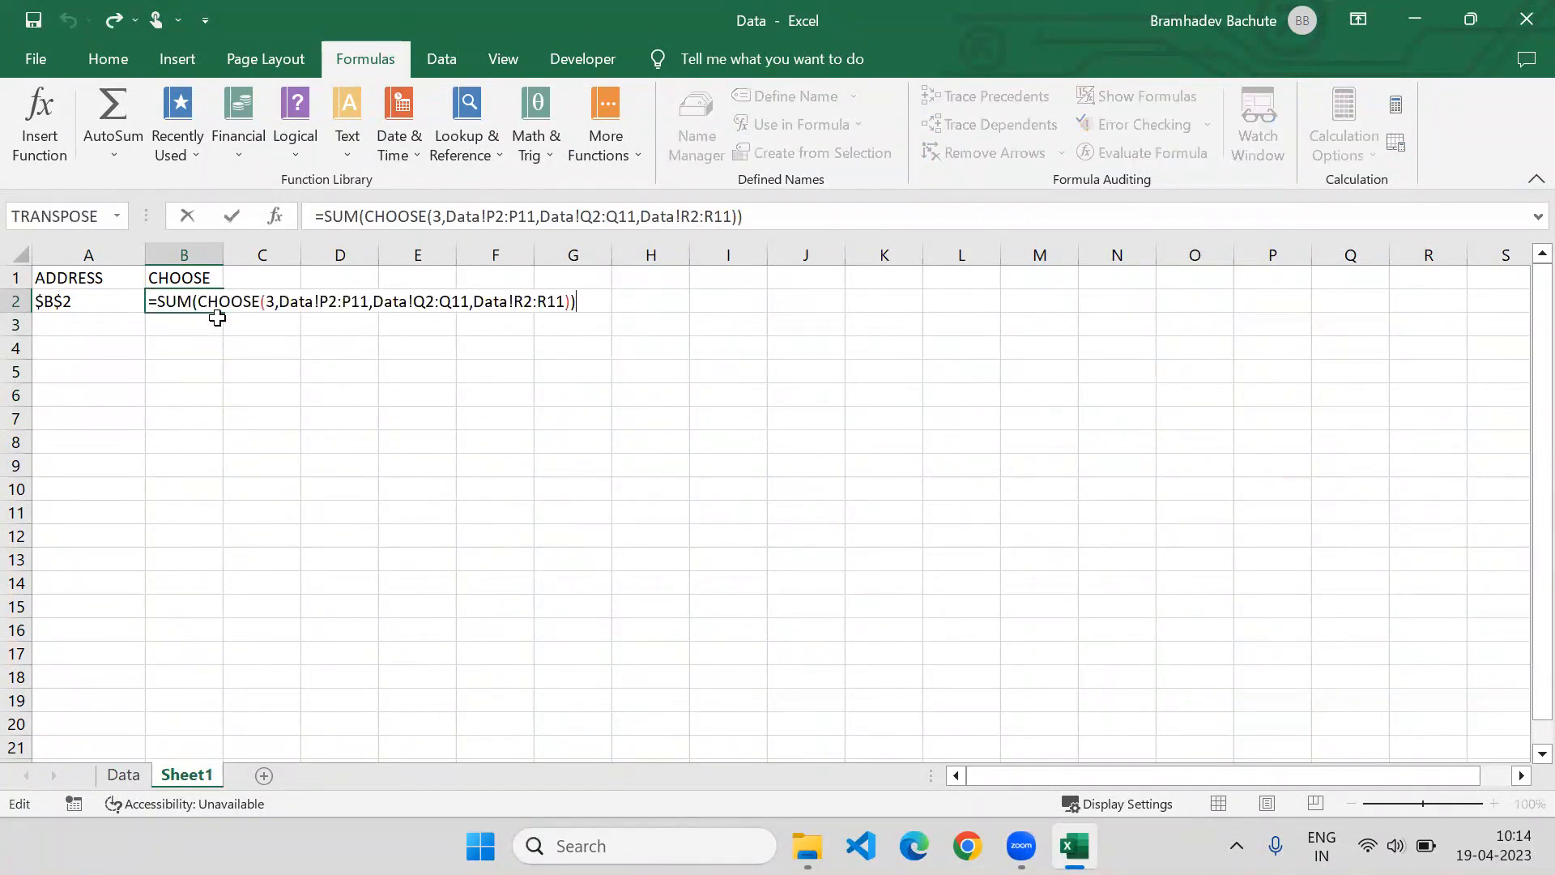
{"action": "left_click", "coordinate": [276, 301]}
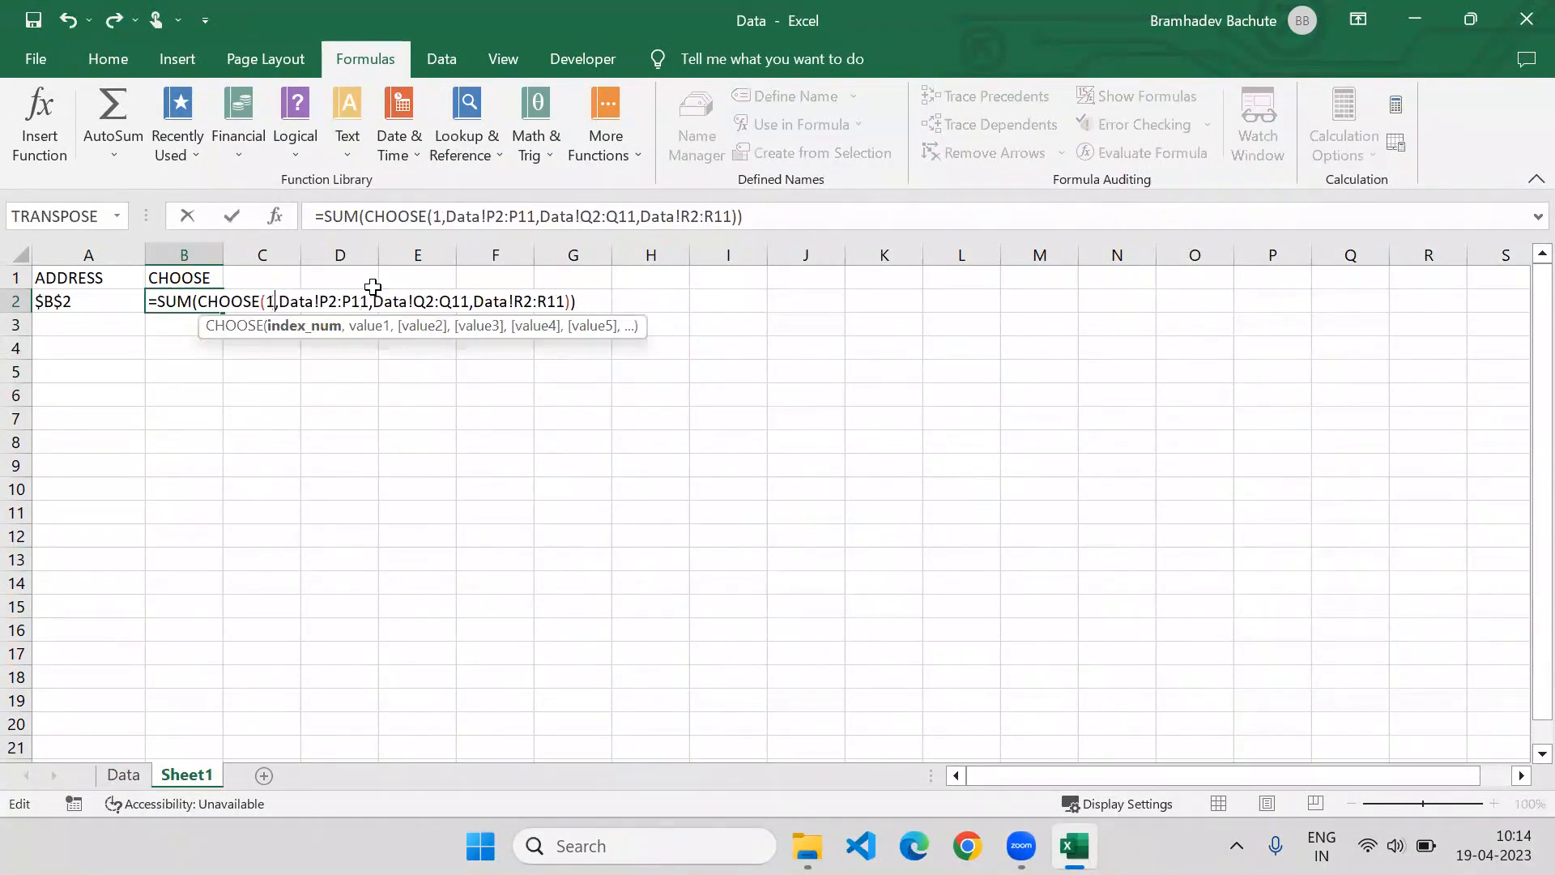
{"action": "key", "text": "Return"}
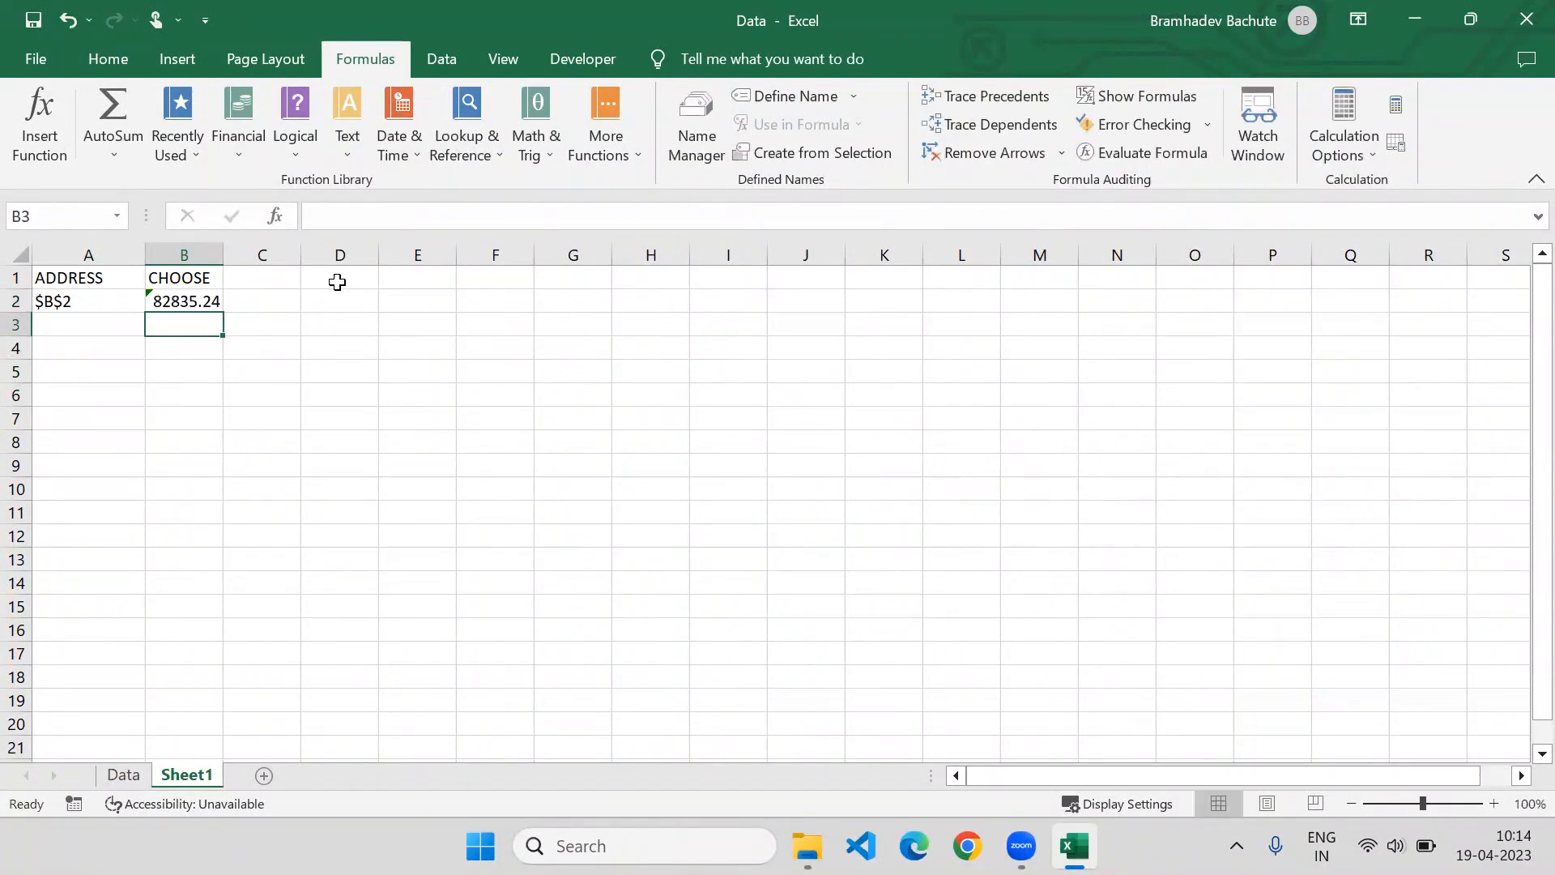
{"action": "left_click", "coordinate": [210, 302]}
{"action": "left_click", "coordinate": [126, 776]}
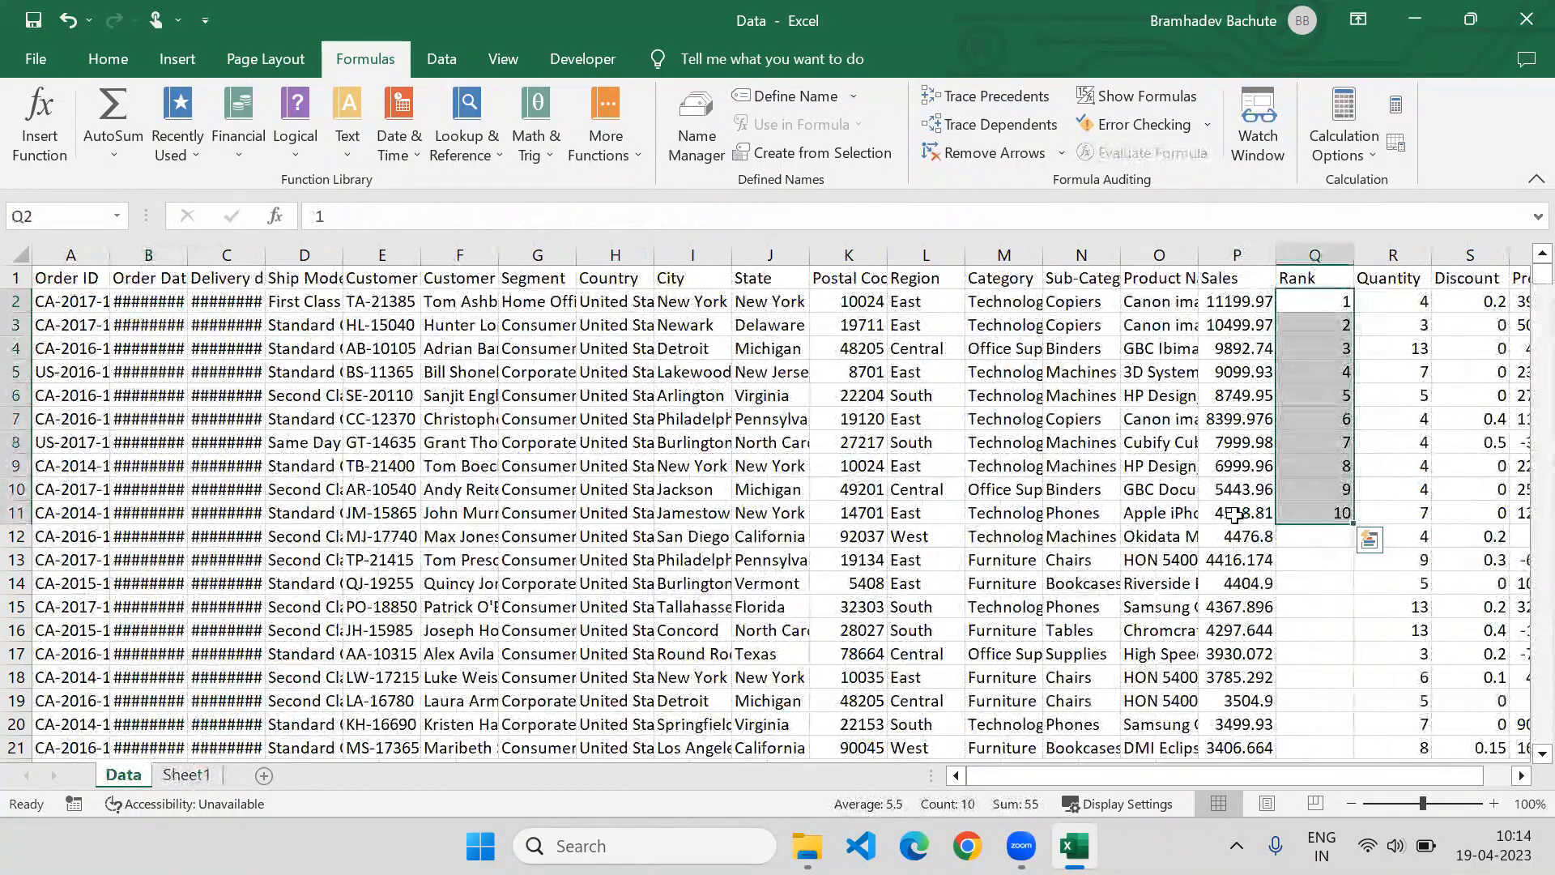
{"action": "left_click_drag", "start_coordinate": [1237, 302], "coordinate": [1237, 513]}
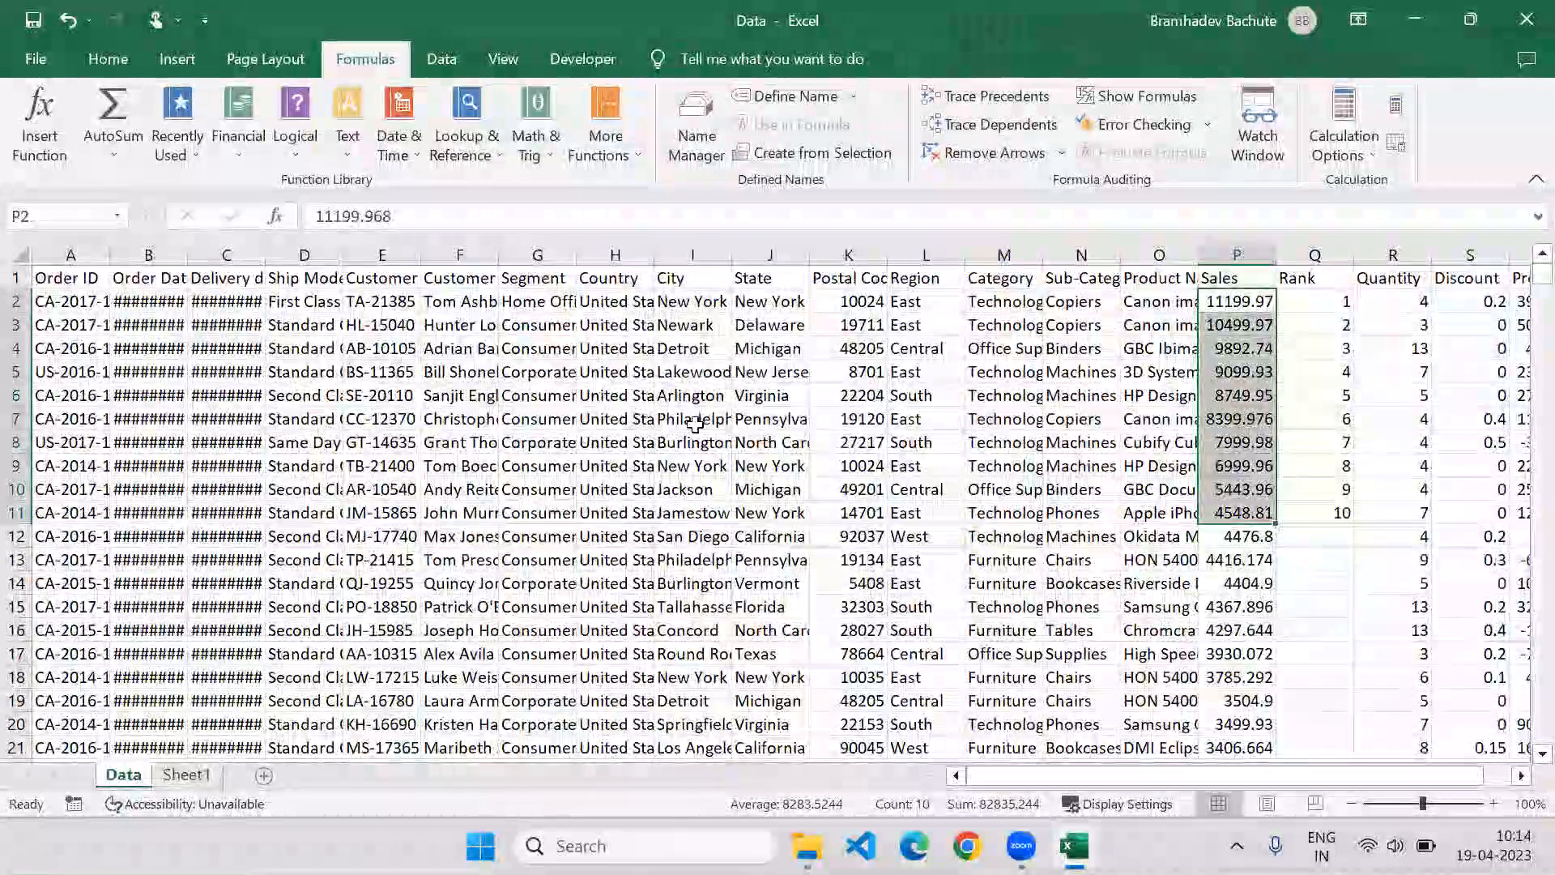
{"action": "left_click", "coordinate": [186, 776]}
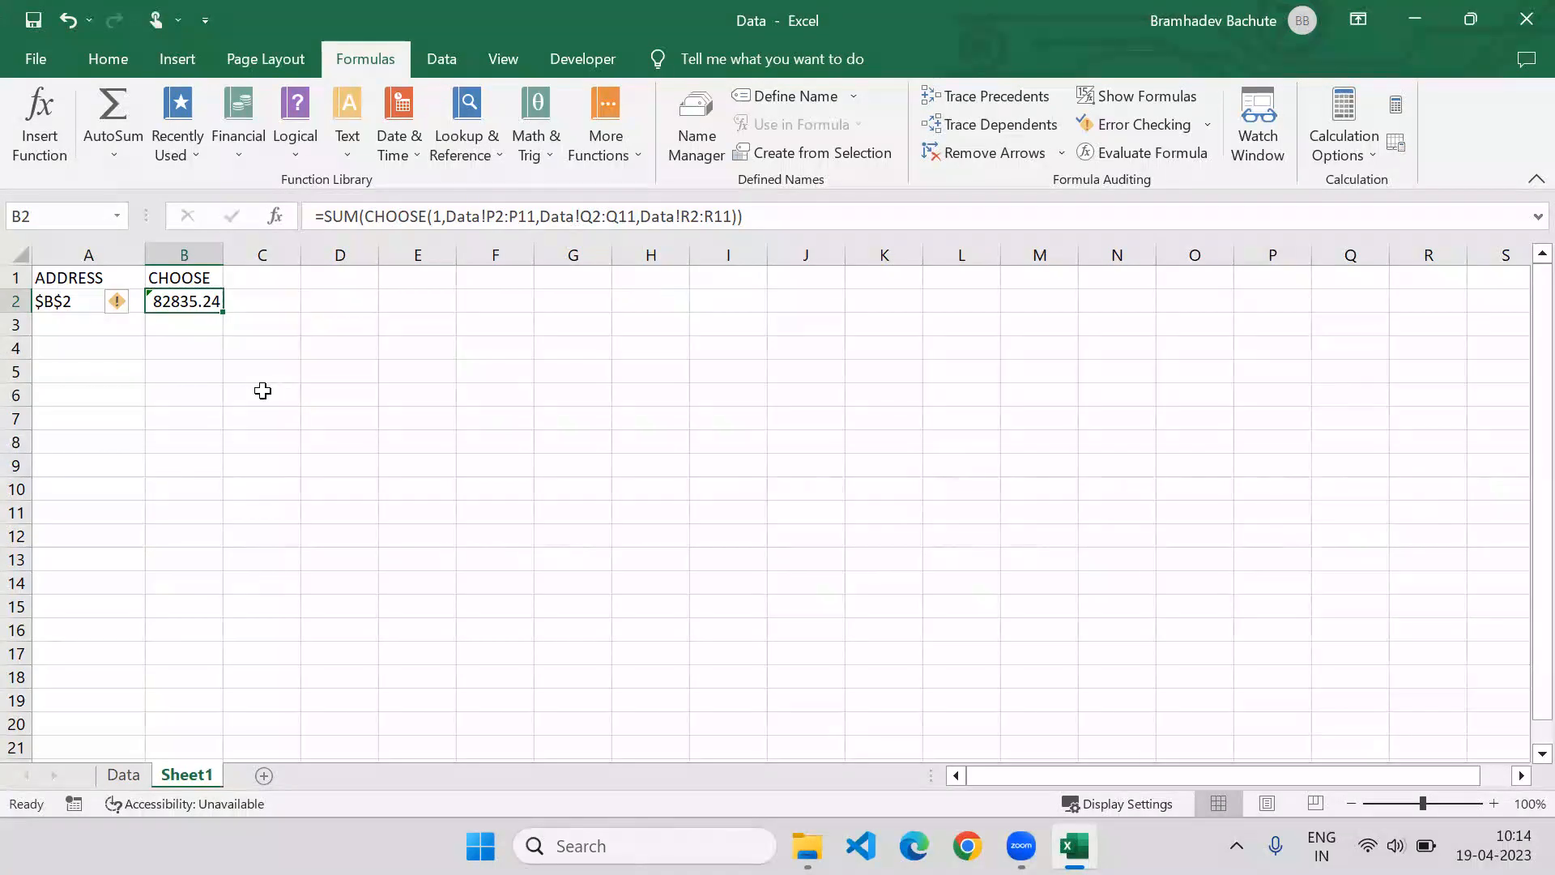
Copy the SUM and CHOOSE formula from B2 into C2 and D2
{"action": "key", "text": "ctrl+c"}
{"action": "left_click", "coordinate": [260, 308]}
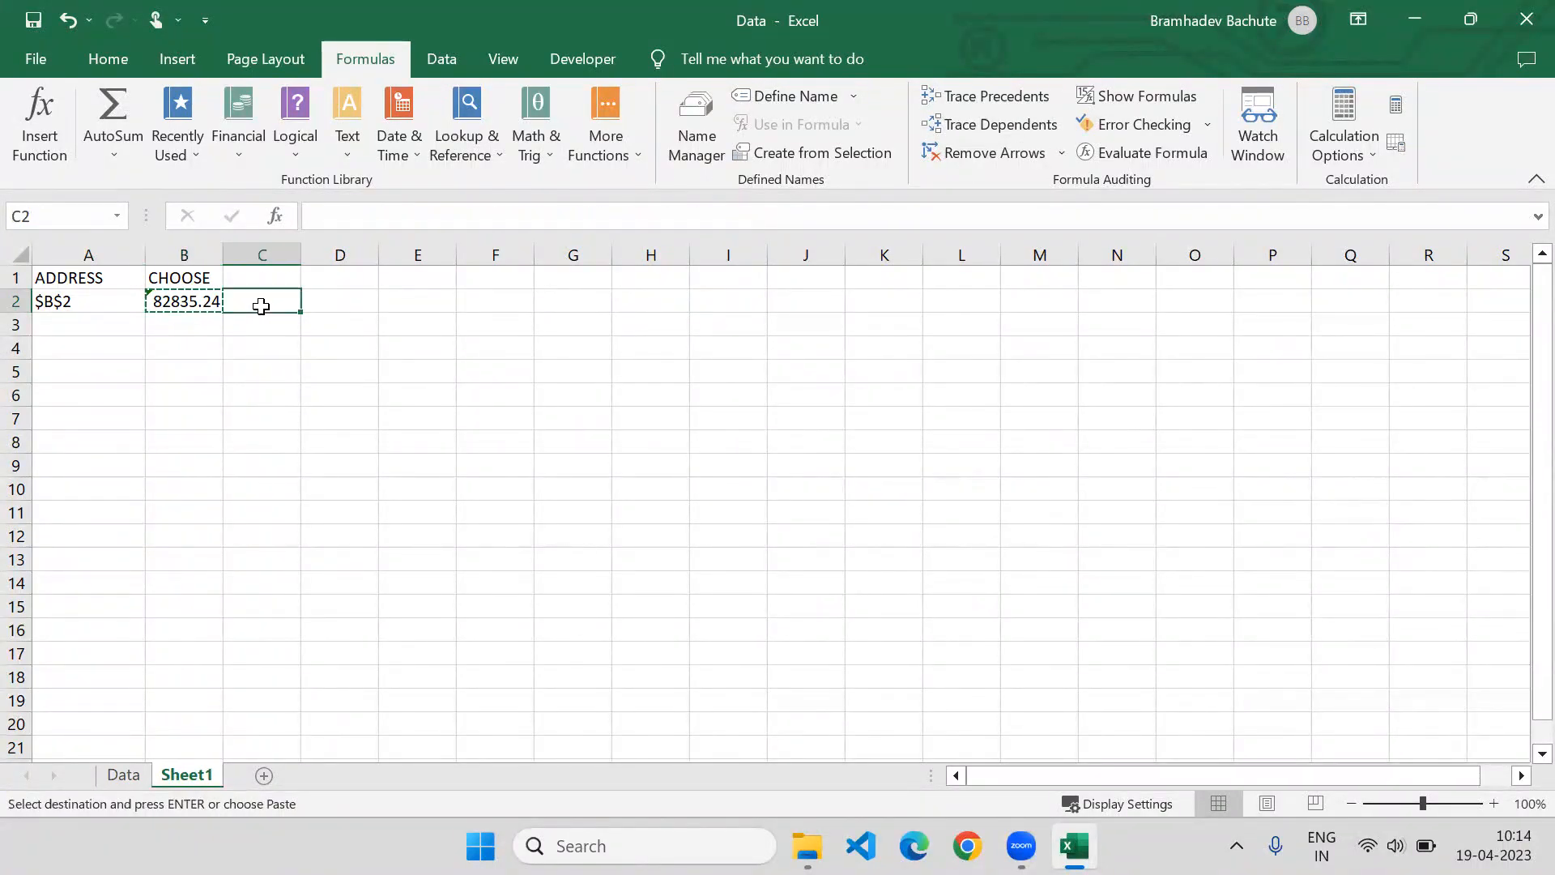
{"action": "key", "text": "ctrl+v"}
{"action": "left_click", "coordinate": [323, 299]}
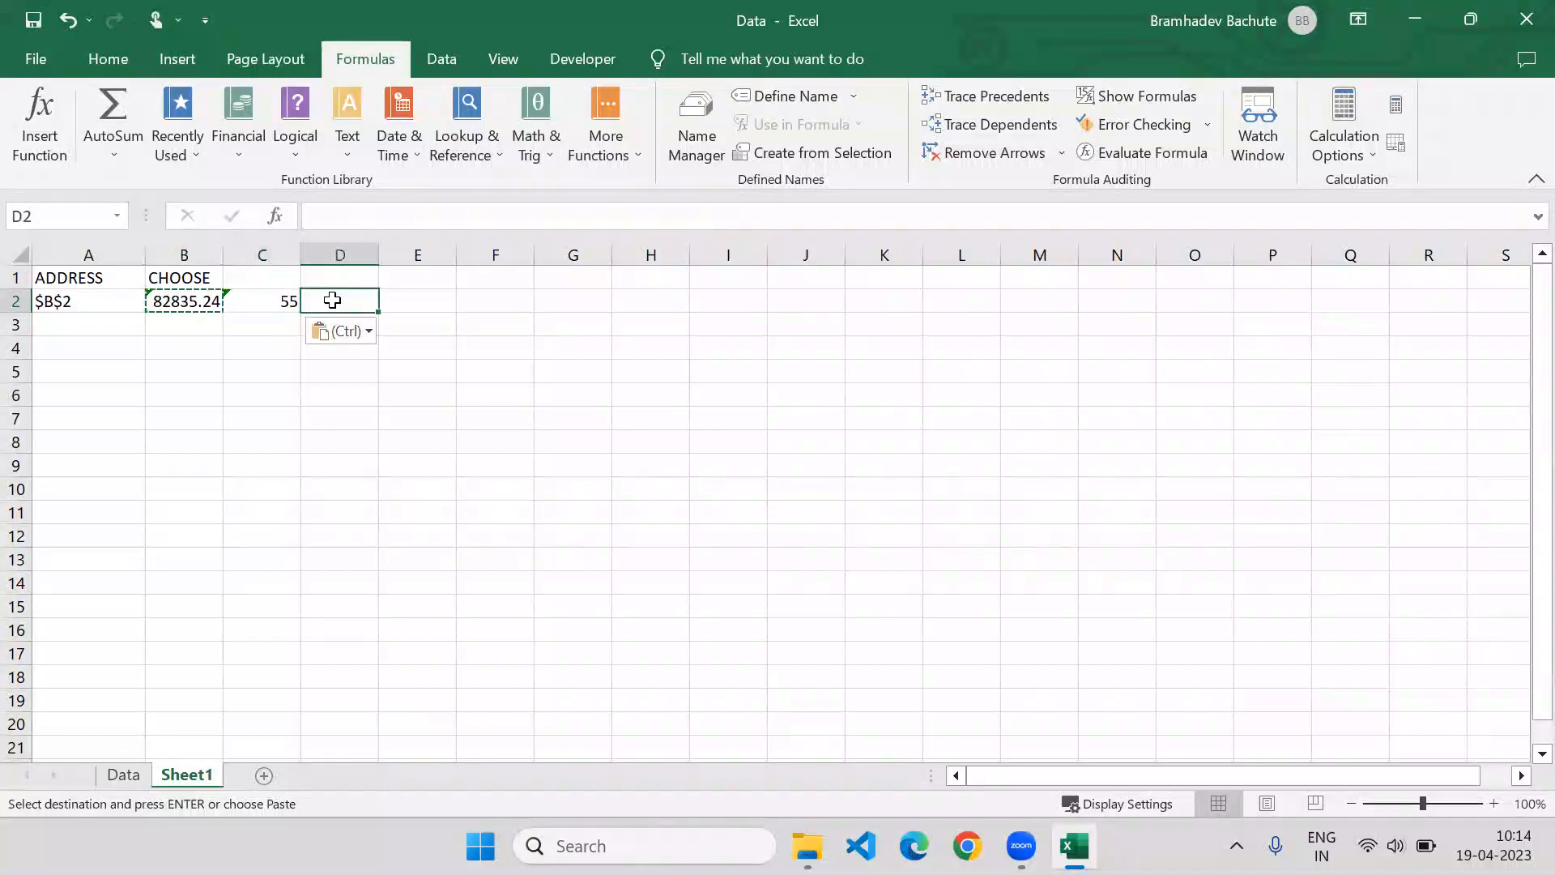
{"action": "key", "text": "ctrl+v"}
{"action": "key", "text": "Escape"}
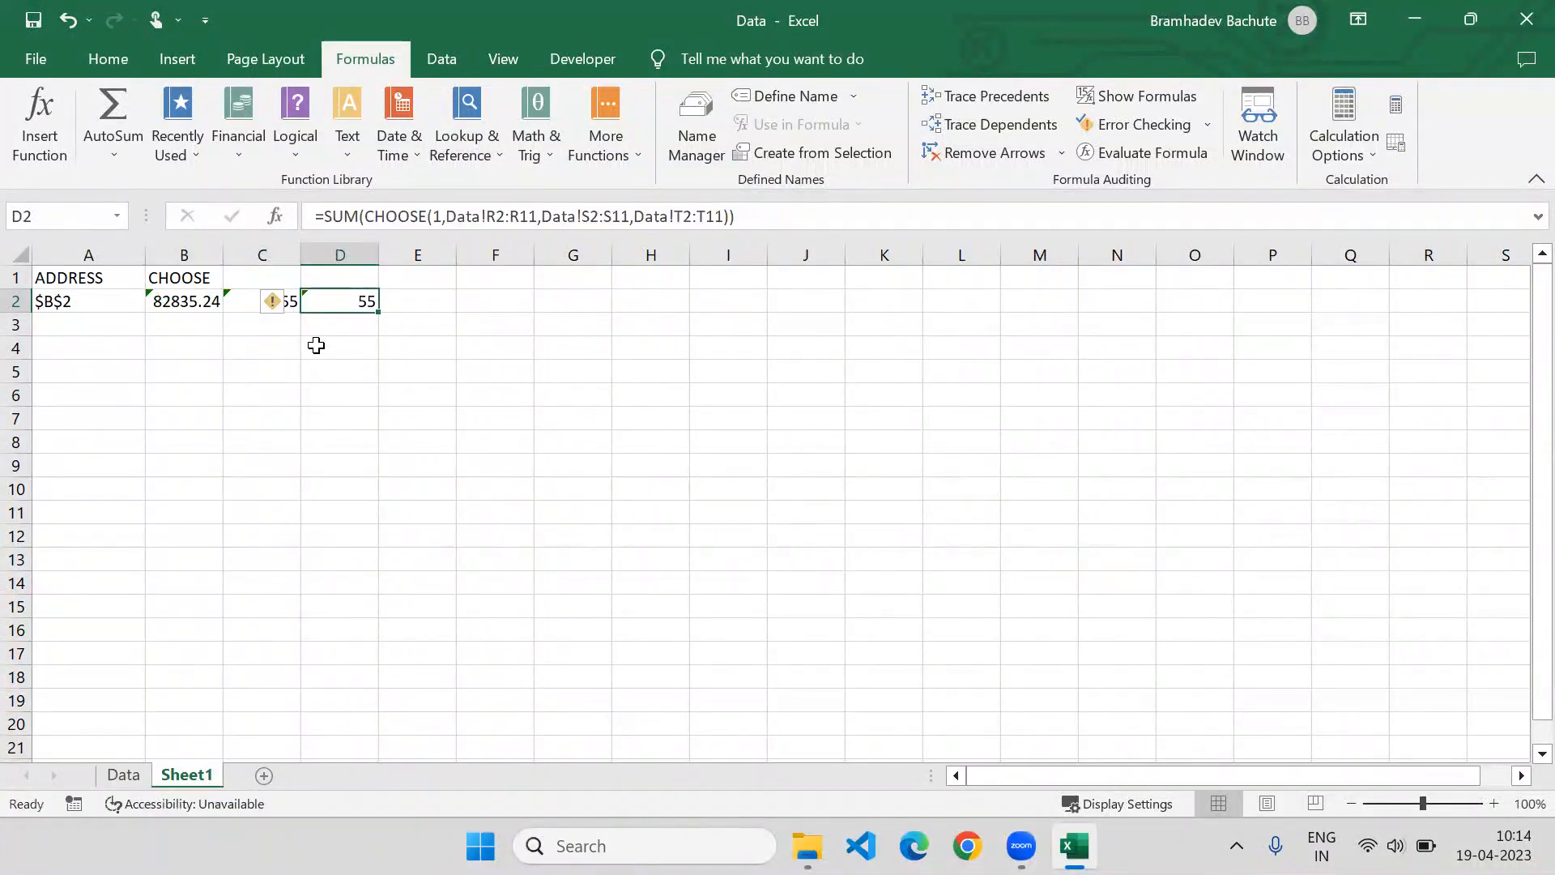
Set the index number of the CHOOSE function in C2 to 2
{"action": "left_click", "coordinate": [248, 297]}
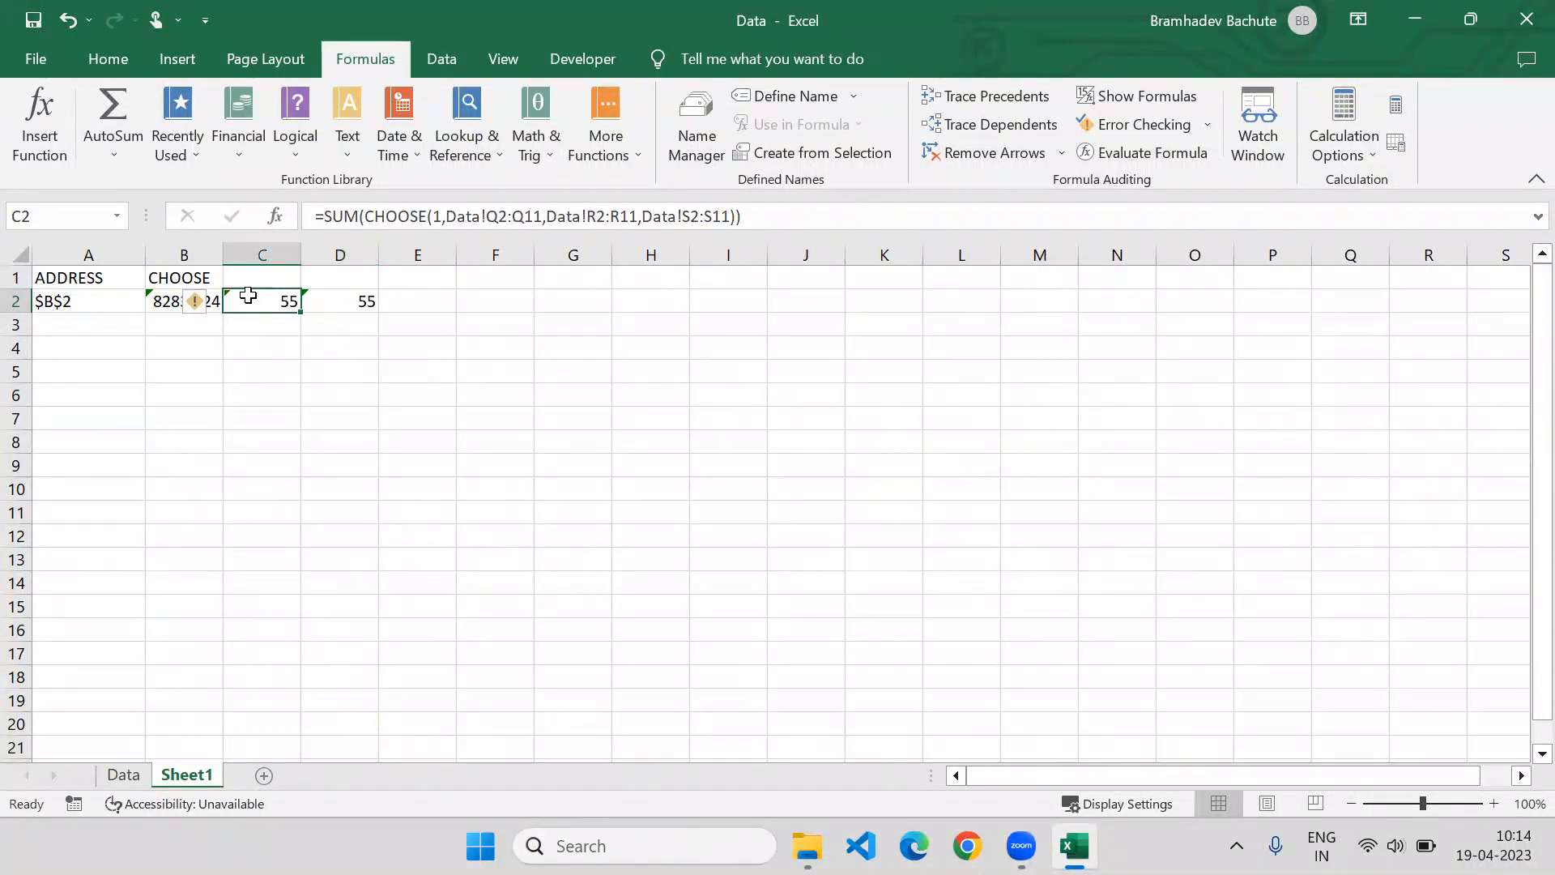
{"action": "left_click", "coordinate": [443, 214]}
{"action": "key", "text": "BackSpace"}
{"action": "type", "text": "2"}
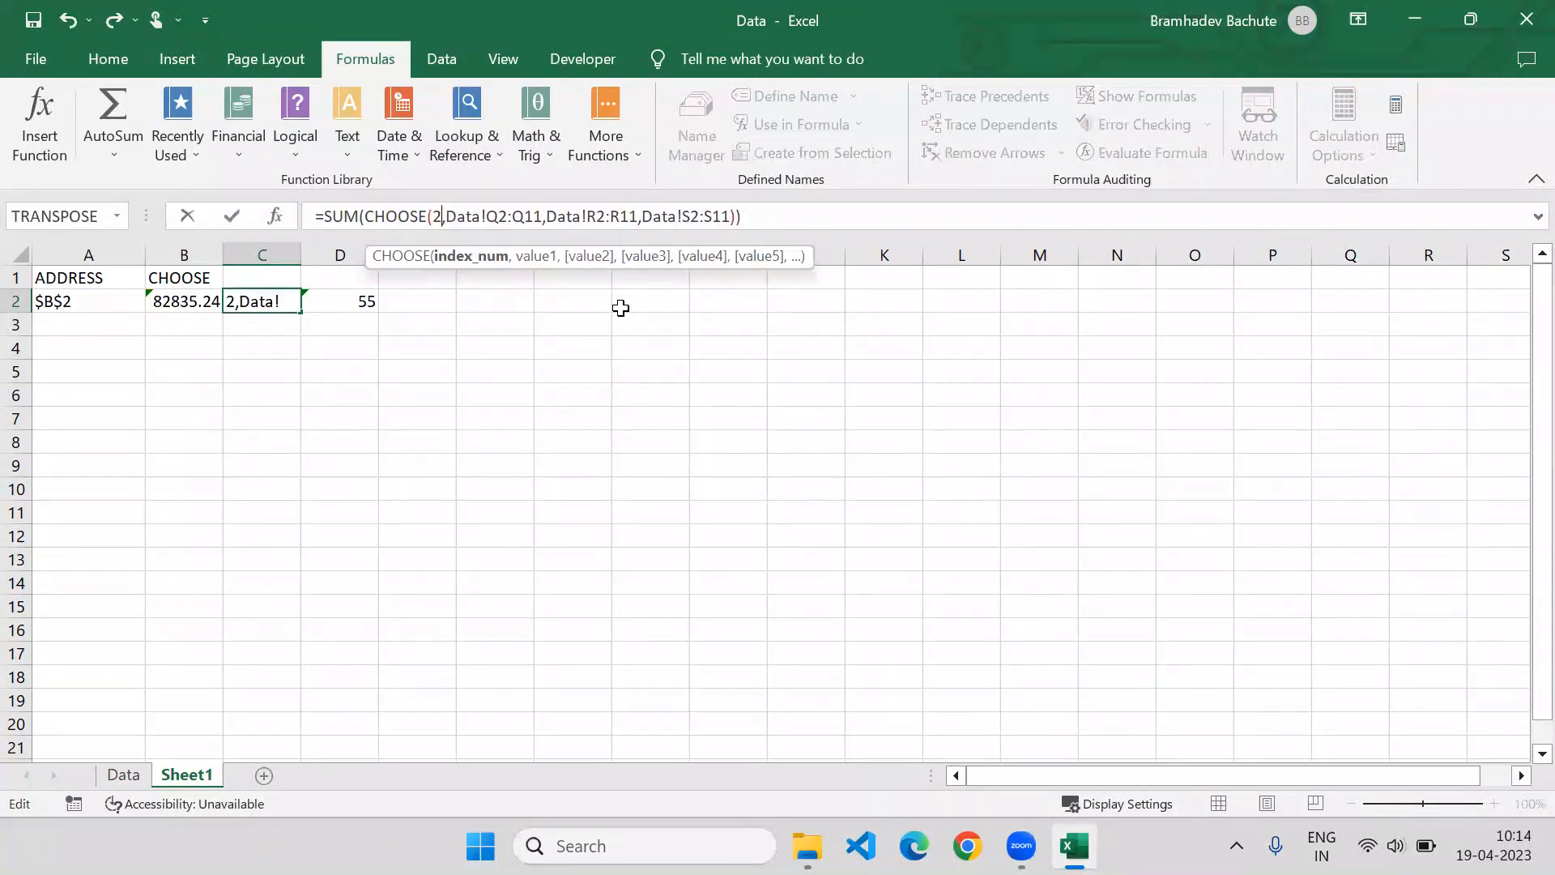
{"action": "key", "text": "Return"}
Set the index number of the CHOOSE function in D2 to 3
{"action": "left_click", "coordinate": [371, 304]}
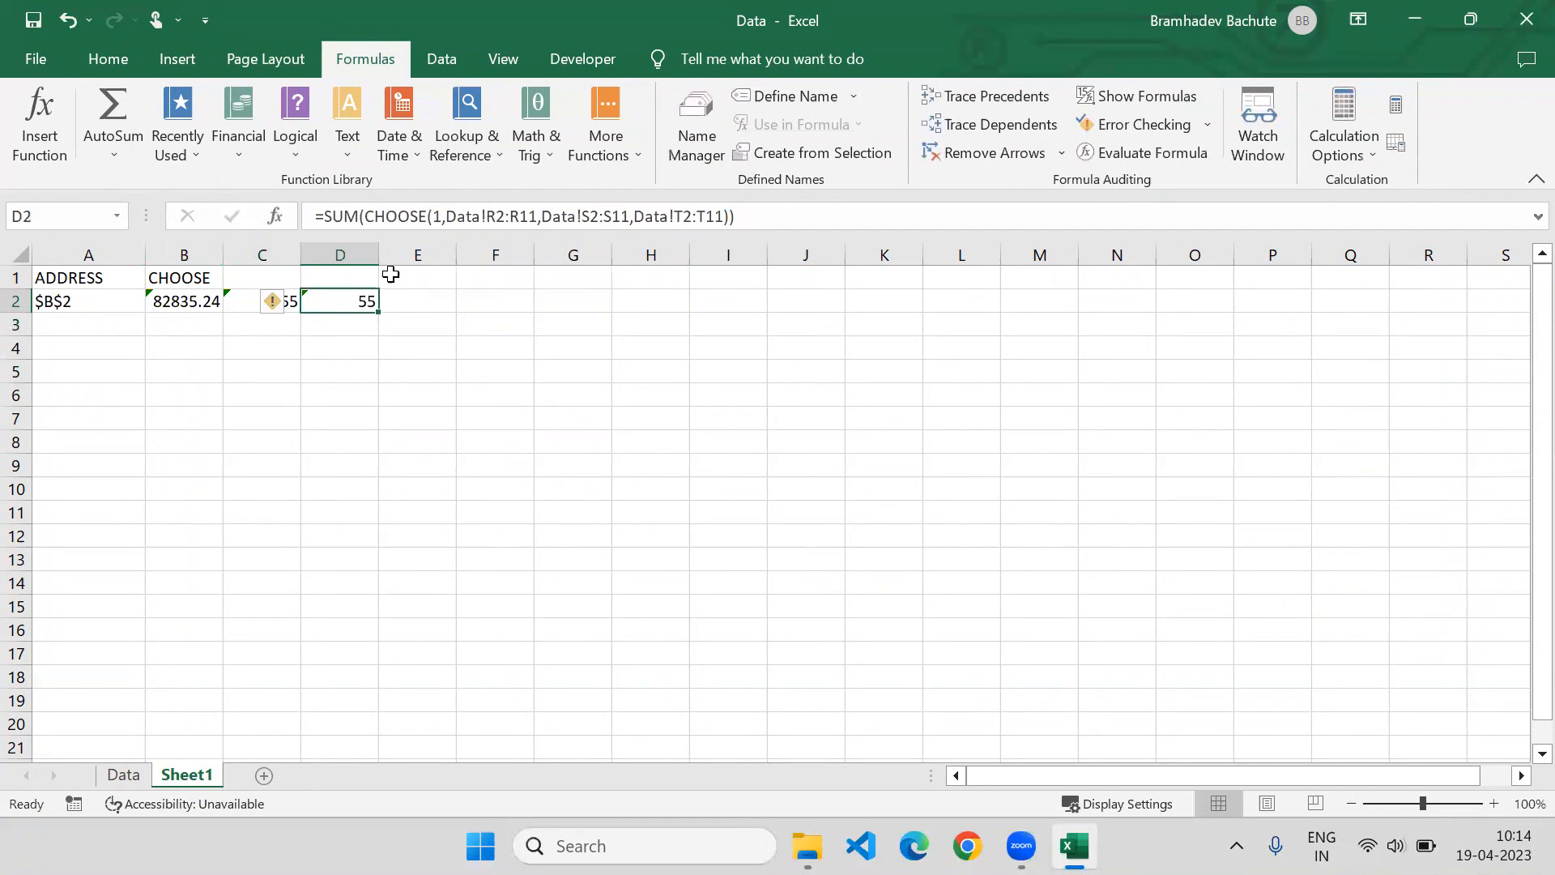
{"action": "left_click", "coordinate": [441, 215]}
{"action": "key", "text": "BackSpace"}
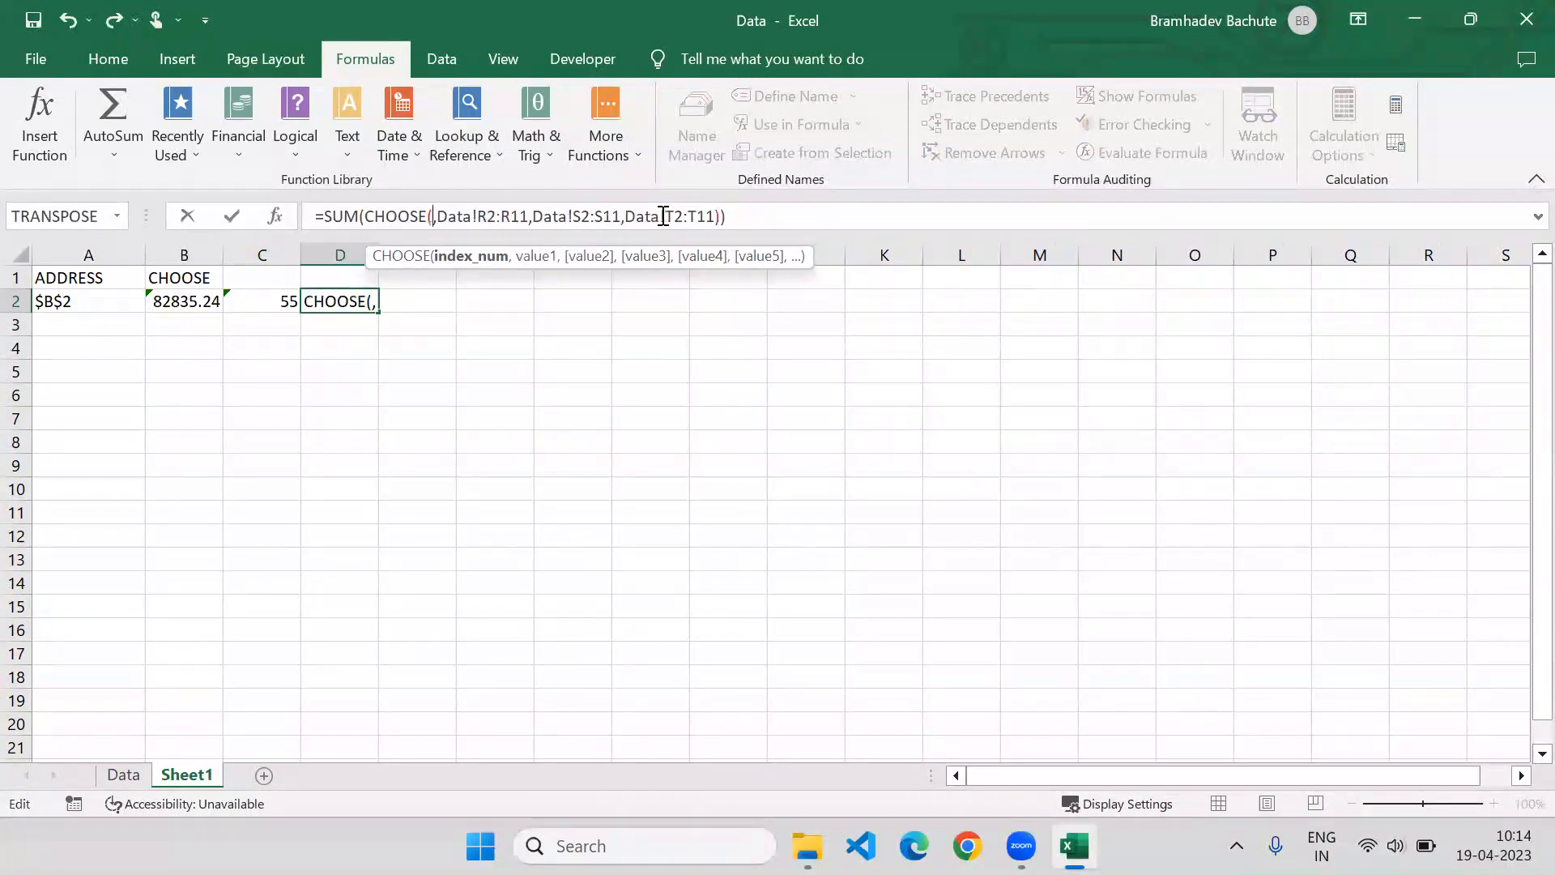
{"action": "type", "text": "3"}
{"action": "key", "text": "Return"}
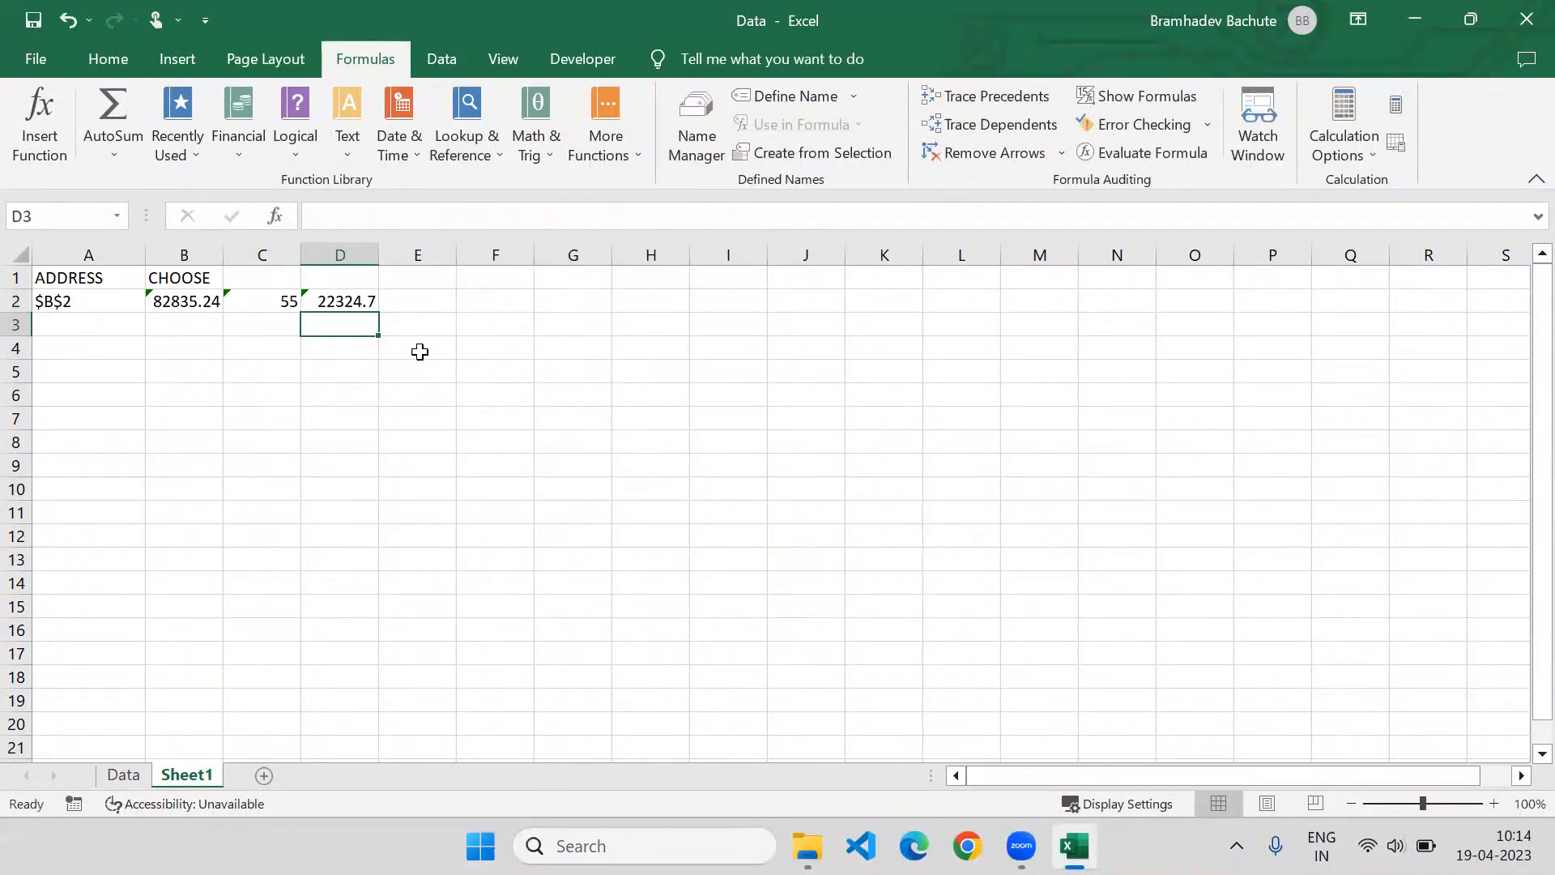
Compare the range references in the B2, C2 and D2 formulas, and clear the copied formulas from C2:D2
{"action": "left_click", "coordinate": [350, 300]}
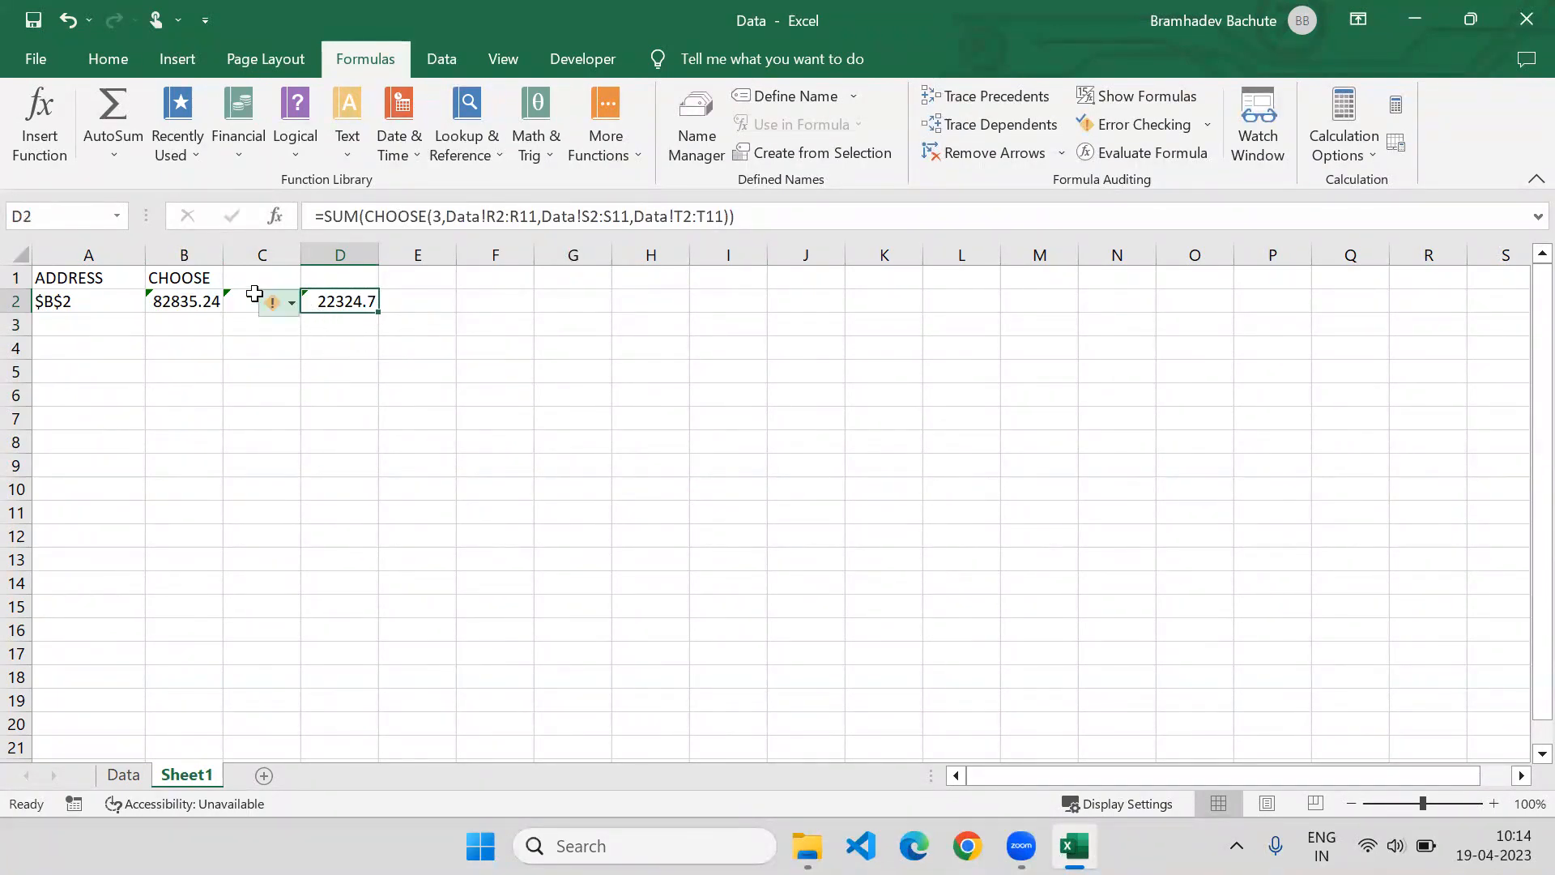
{"action": "left_click_drag", "start_coordinate": [250, 300], "coordinate": [340, 295]}
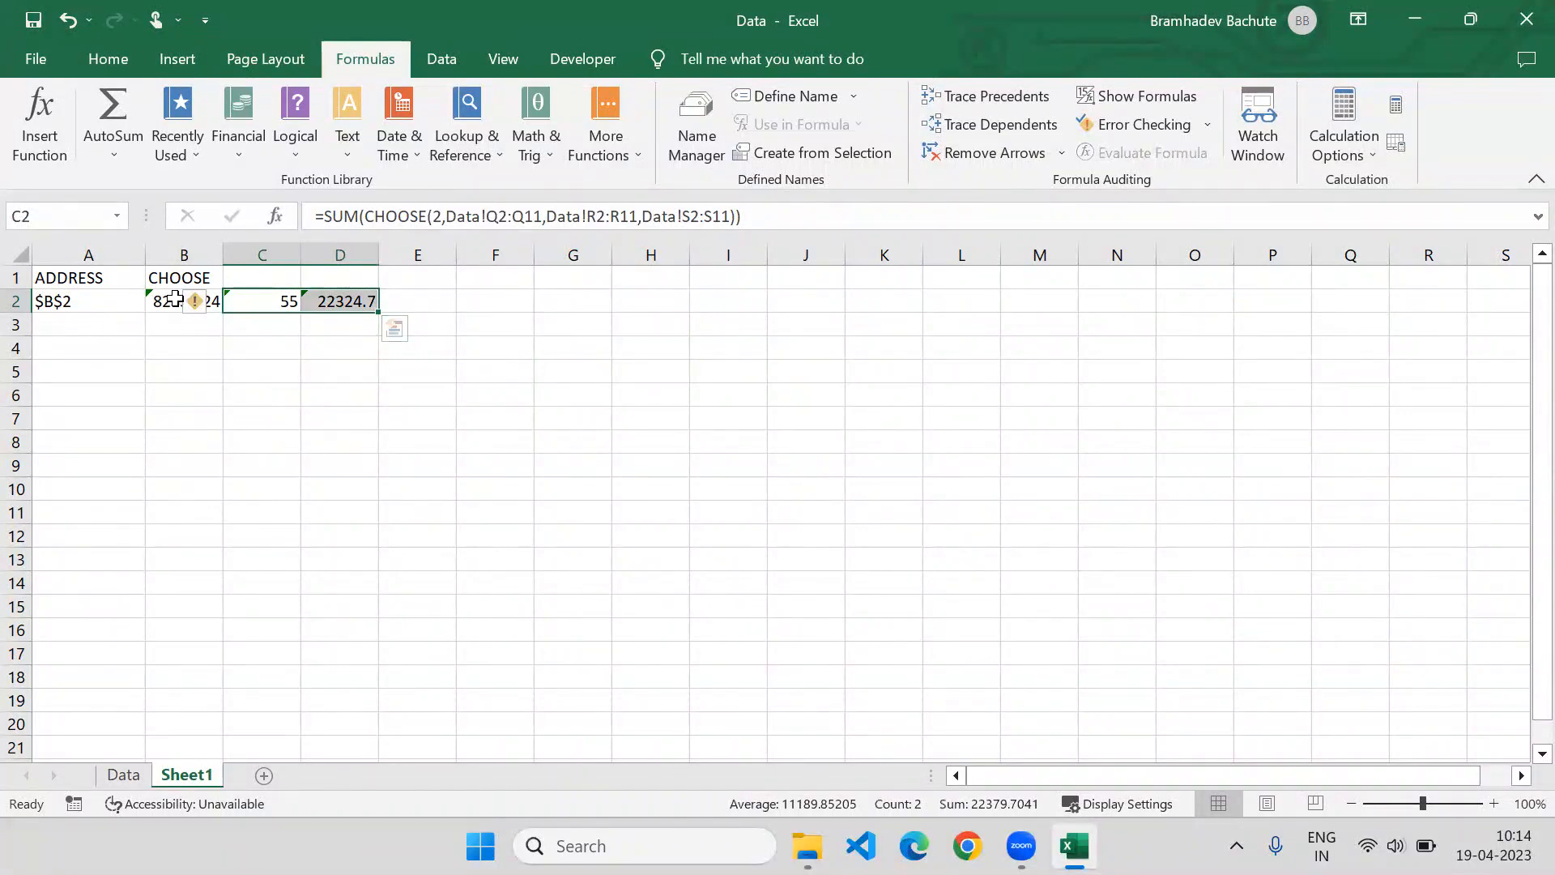
{"action": "left_click", "coordinate": [171, 300]}
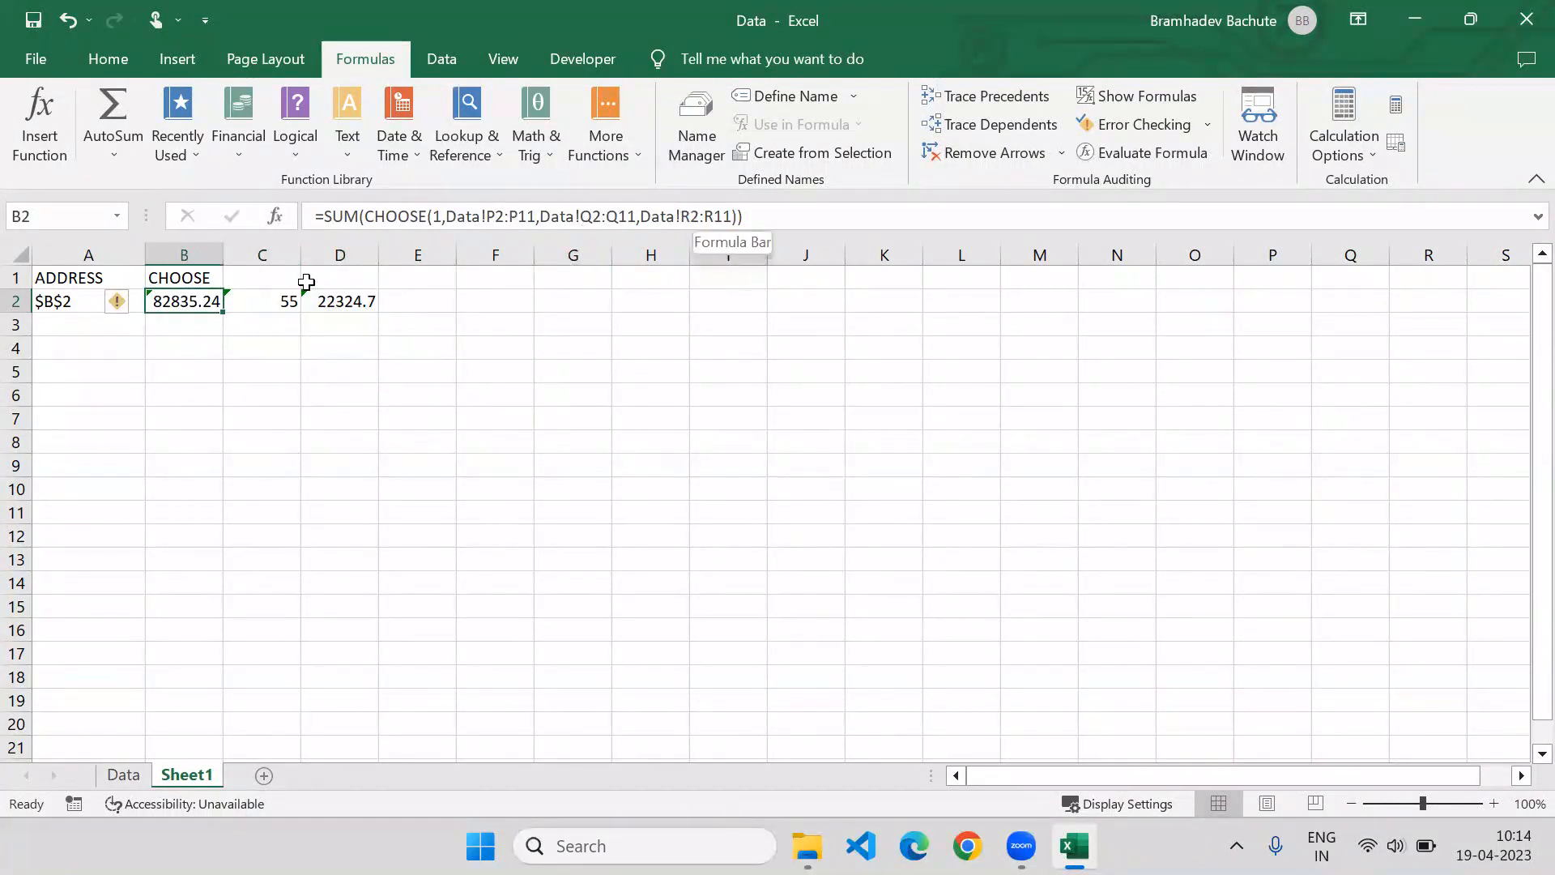
{"action": "left_click", "coordinate": [269, 302]}
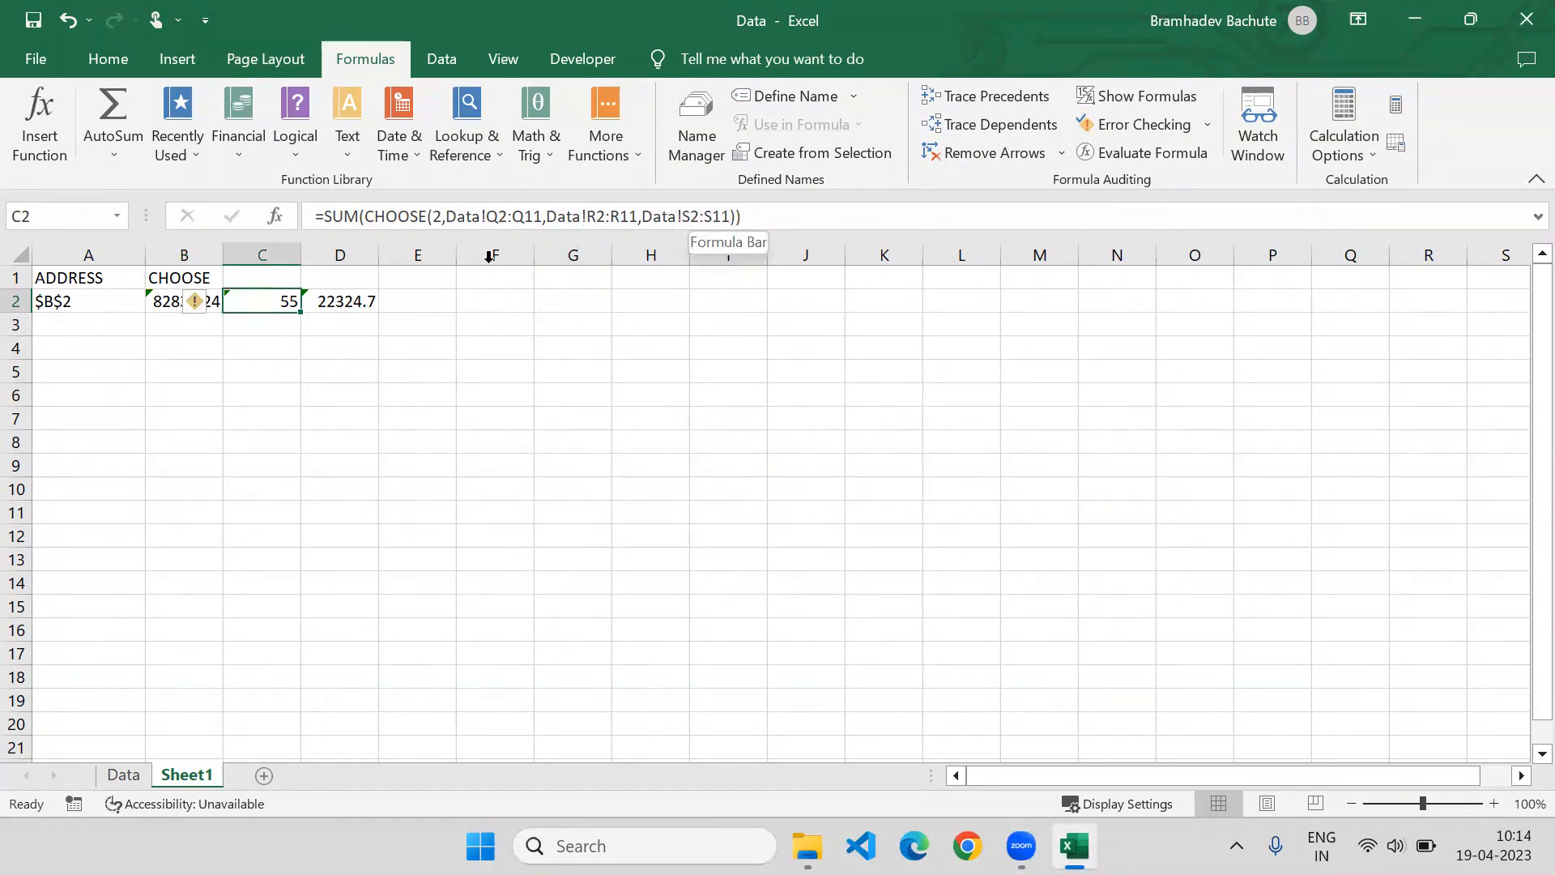
{"action": "key", "text": "shift+Right"}
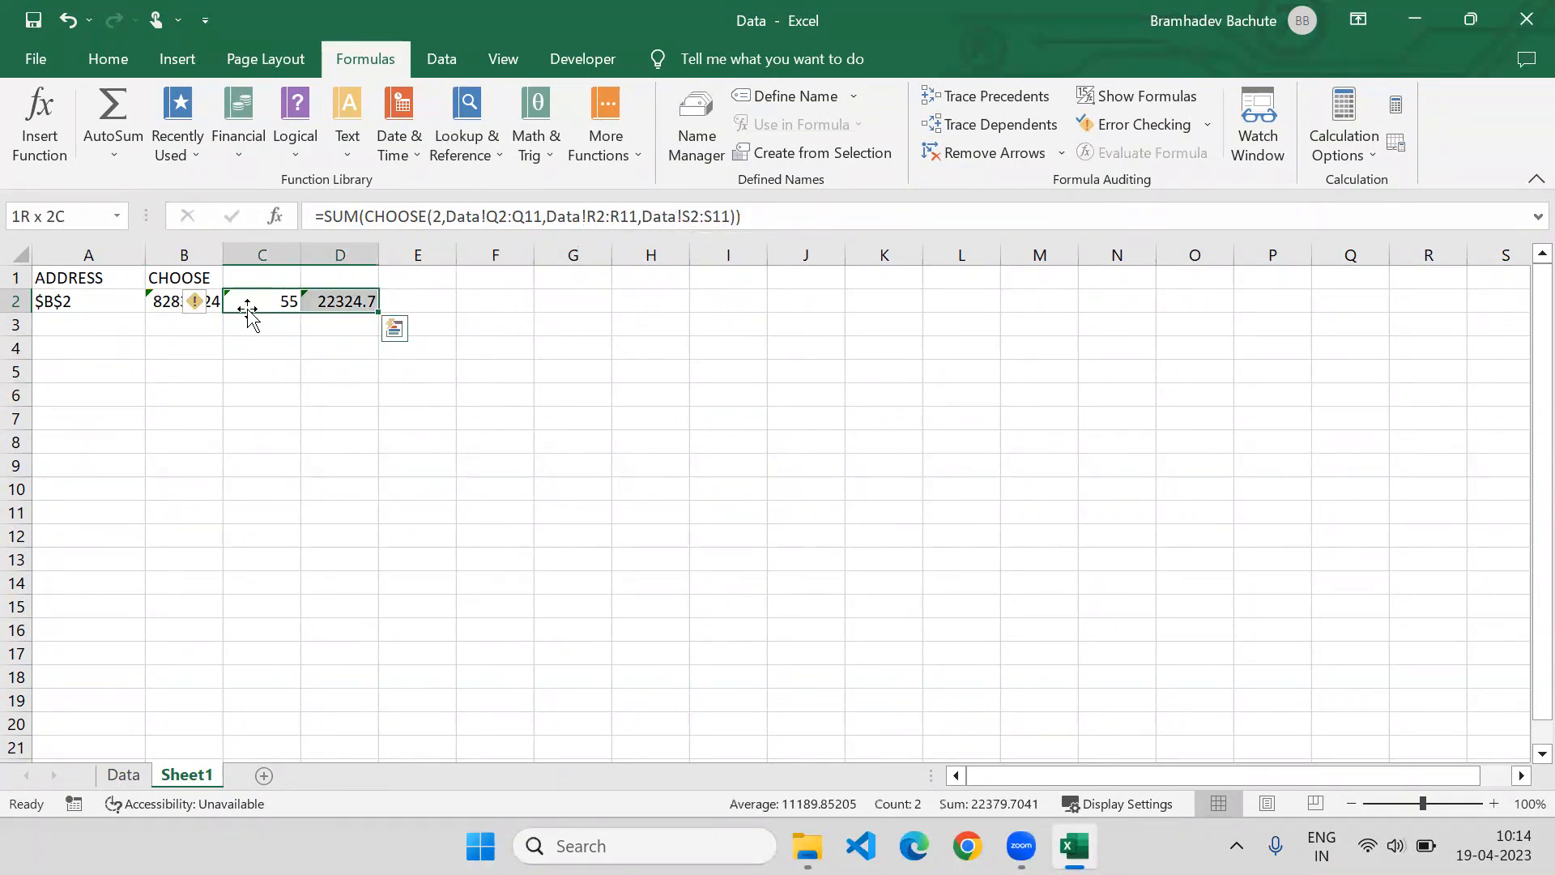
{"action": "key", "text": "Delete"}
{"action": "left_click", "coordinate": [183, 304]}
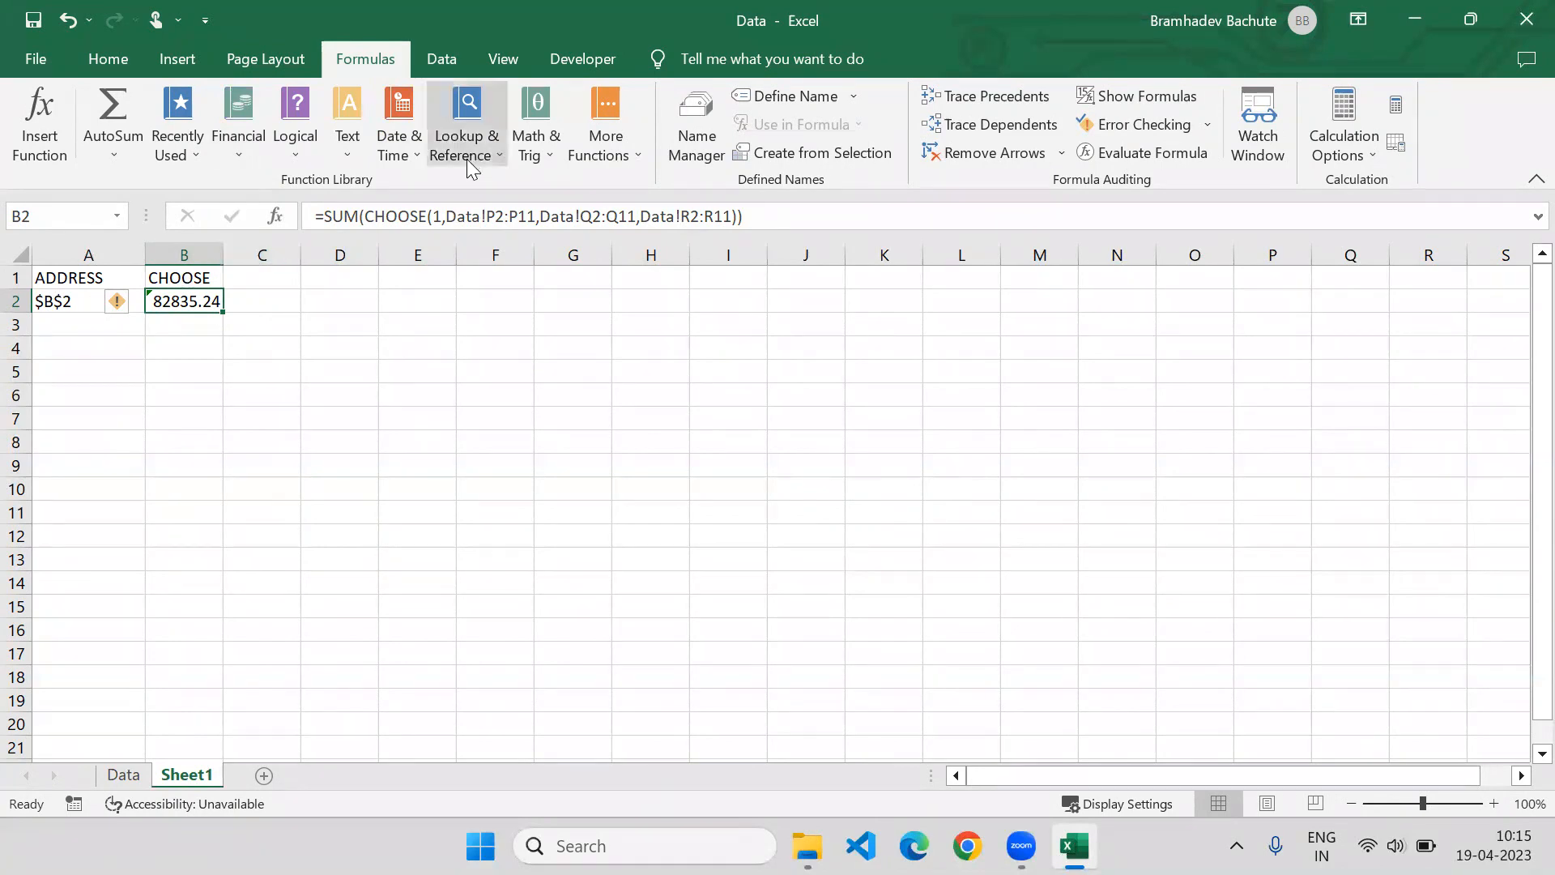
Enter the headers COLUMN in C1 and COLUMNS in D1, and widen column D slightly to fit its header
{"action": "left_click", "coordinate": [492, 148]}
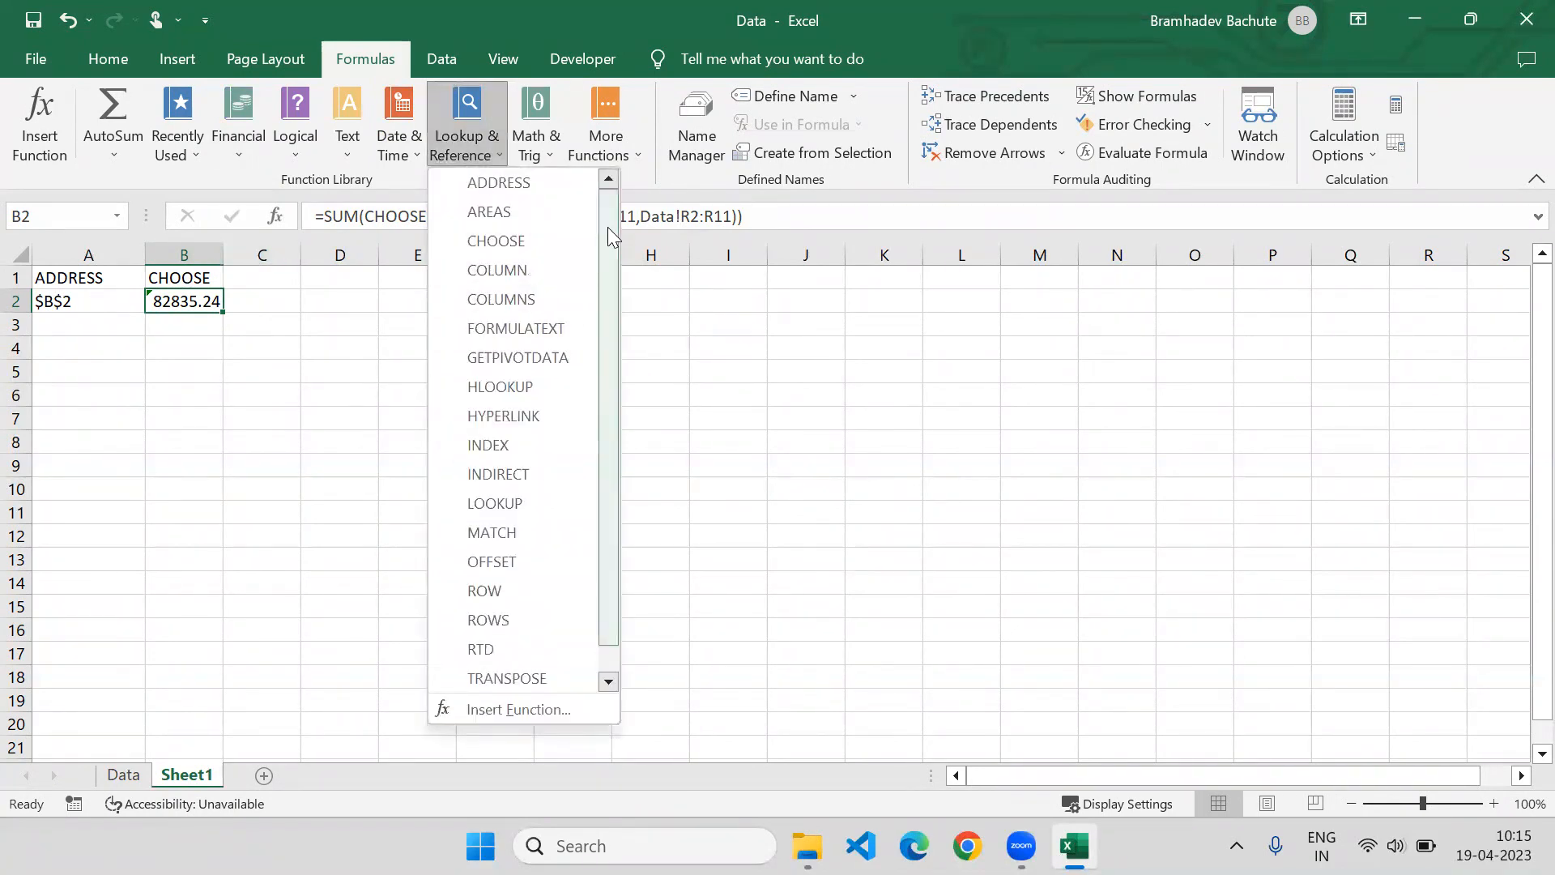
{"action": "mouse_move", "coordinate": [607, 227]}
{"action": "left_mouse_down"}
{"action": "mouse_move", "coordinate": [601, 284]}
{"action": "mouse_move", "coordinate": [611, 204]}
{"action": "left_mouse_up"}
{"action": "left_click", "coordinate": [268, 280]}
{"action": "left_click", "coordinate": [264, 276]}
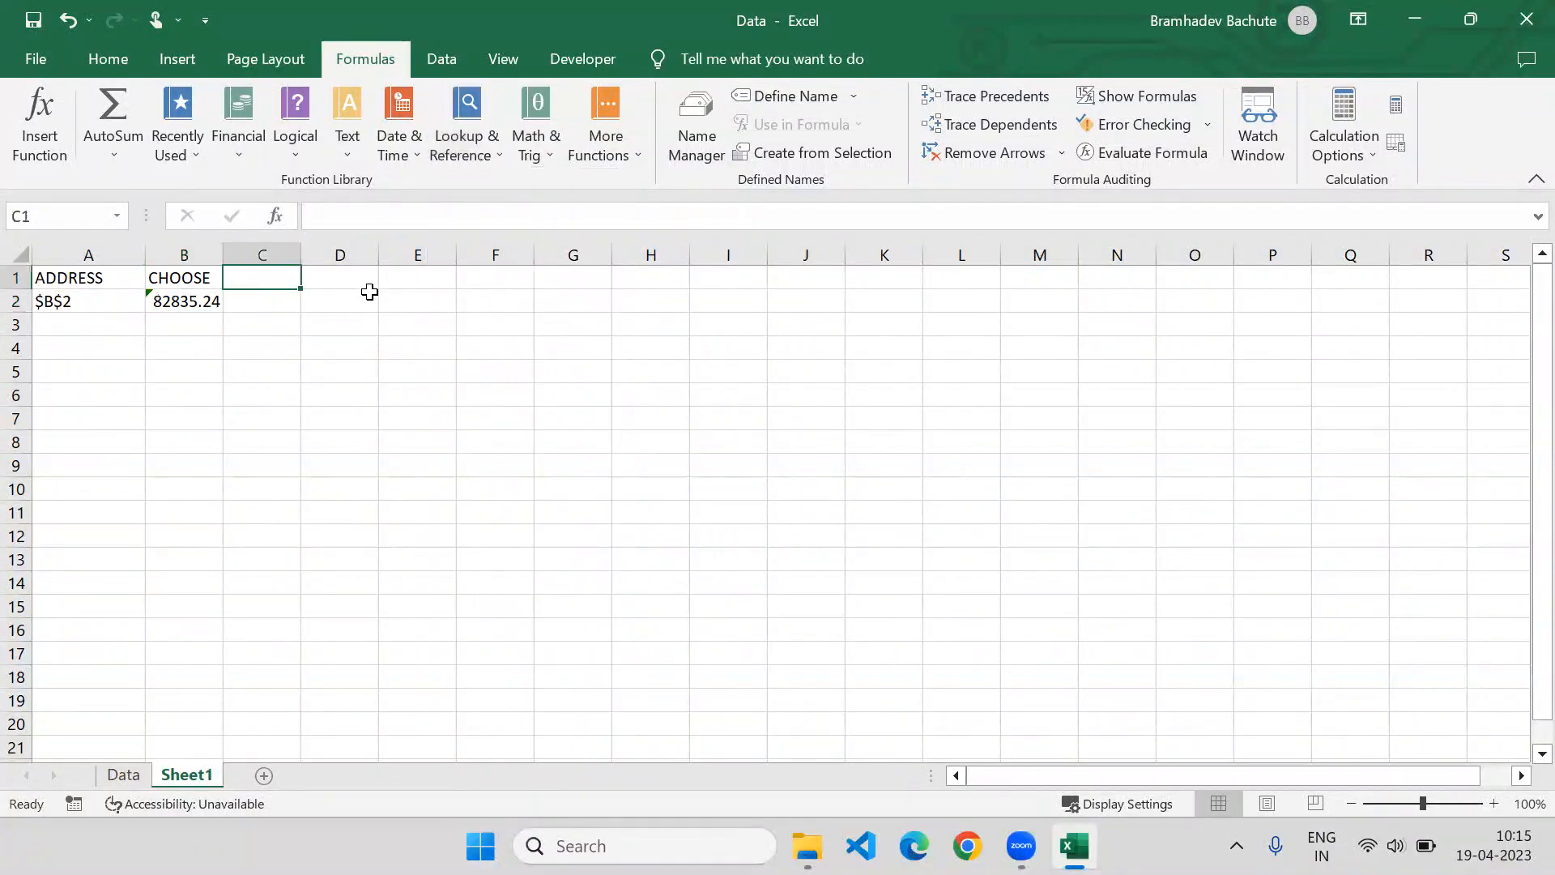
{"action": "type", "text": "COLUMN"}
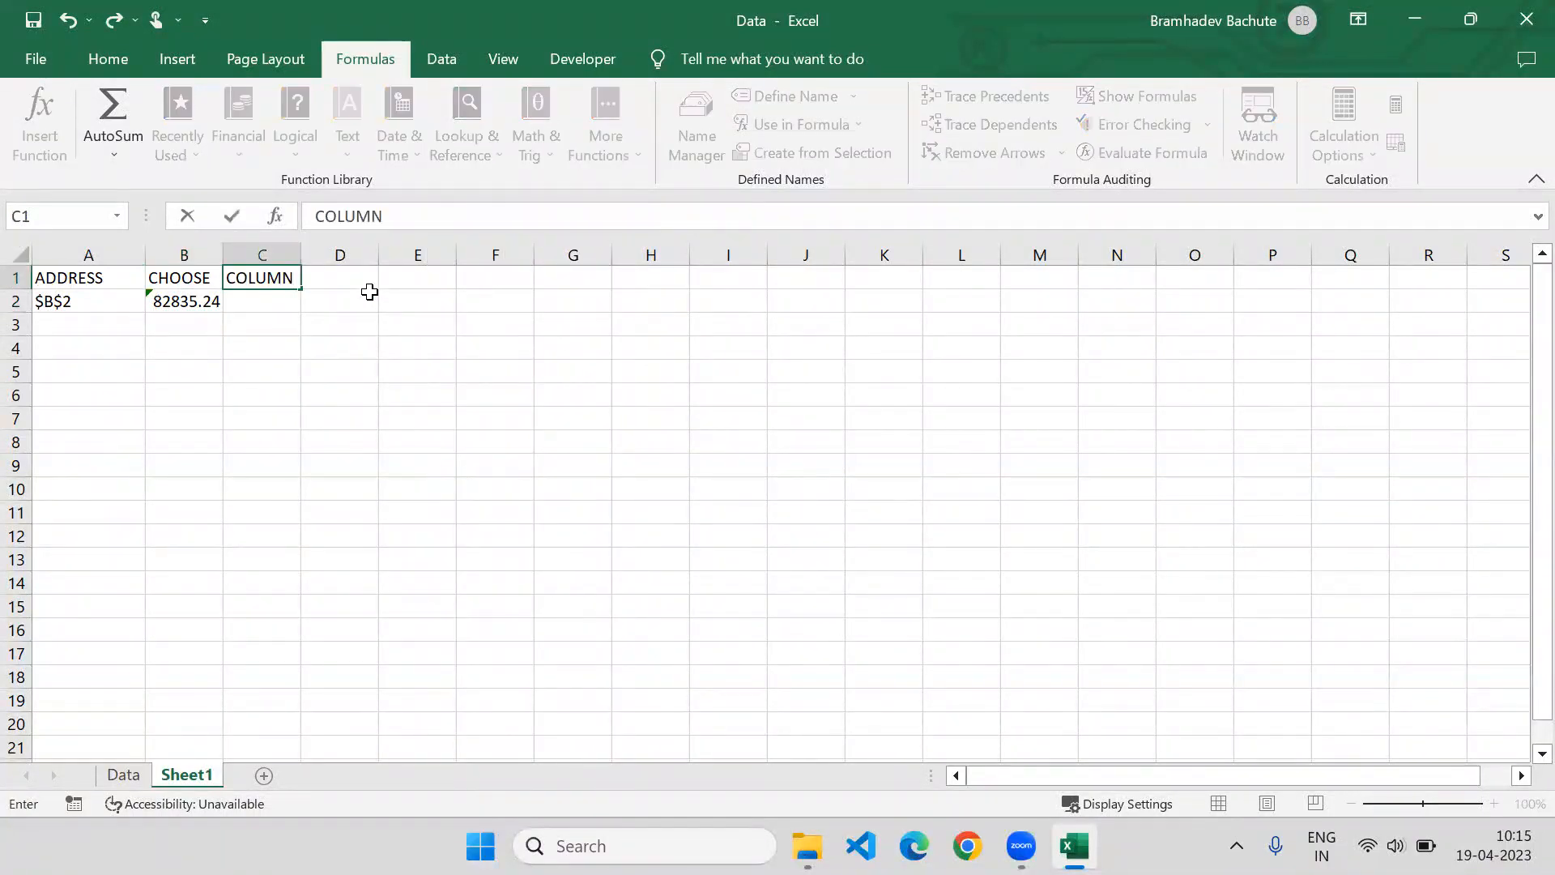
{"action": "key", "text": "Tab"}
{"action": "type", "text": "COLM"}
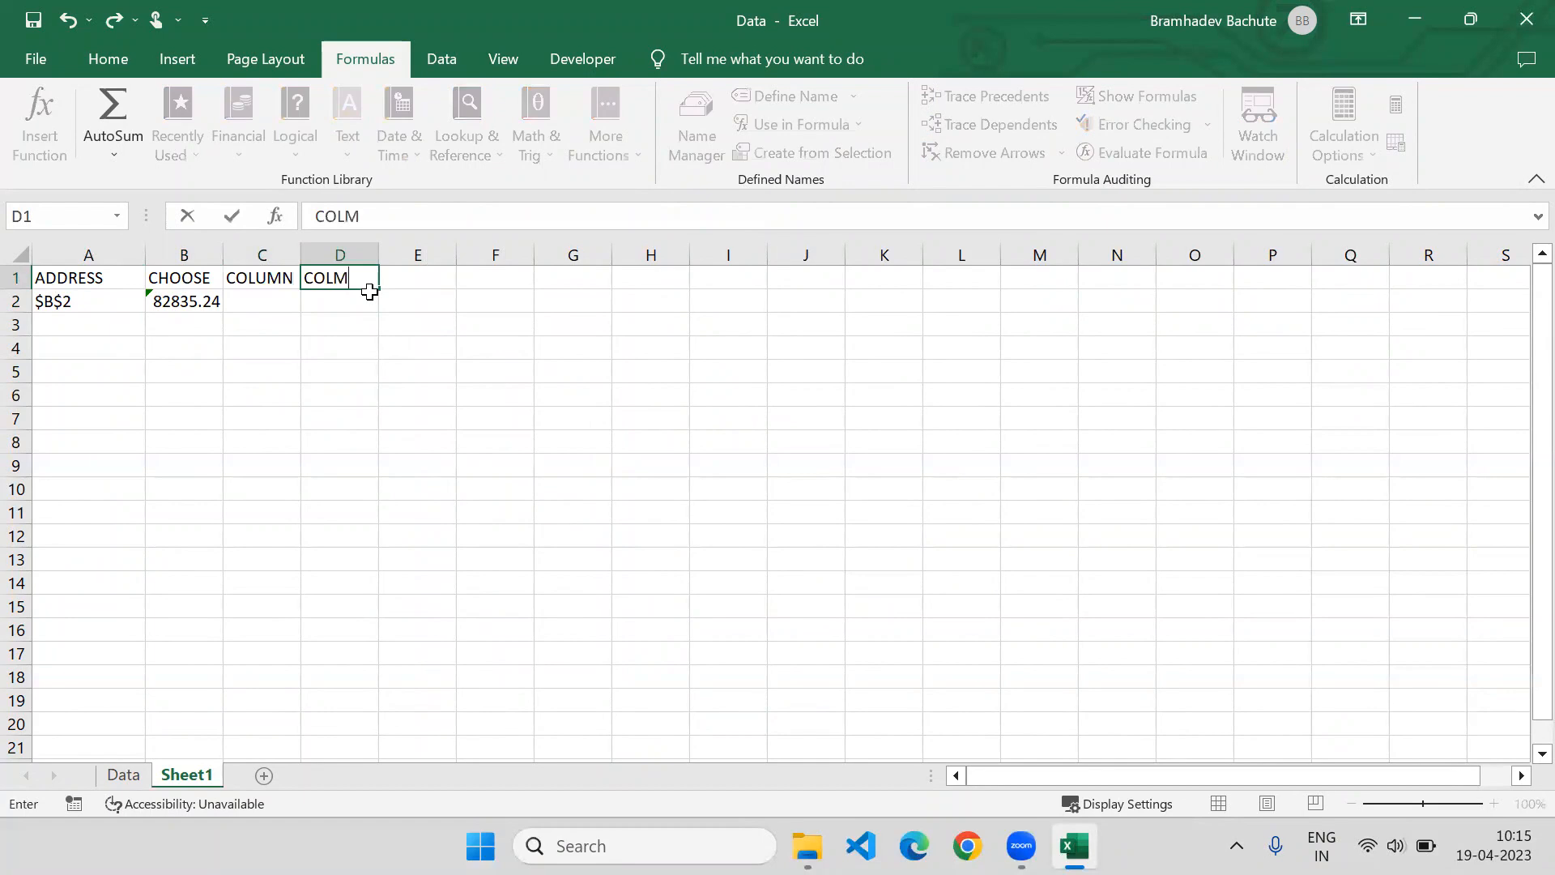
{"action": "key", "text": "BackSpace"}
{"action": "type", "text": "UMNS"}
{"action": "key", "text": "Return"}
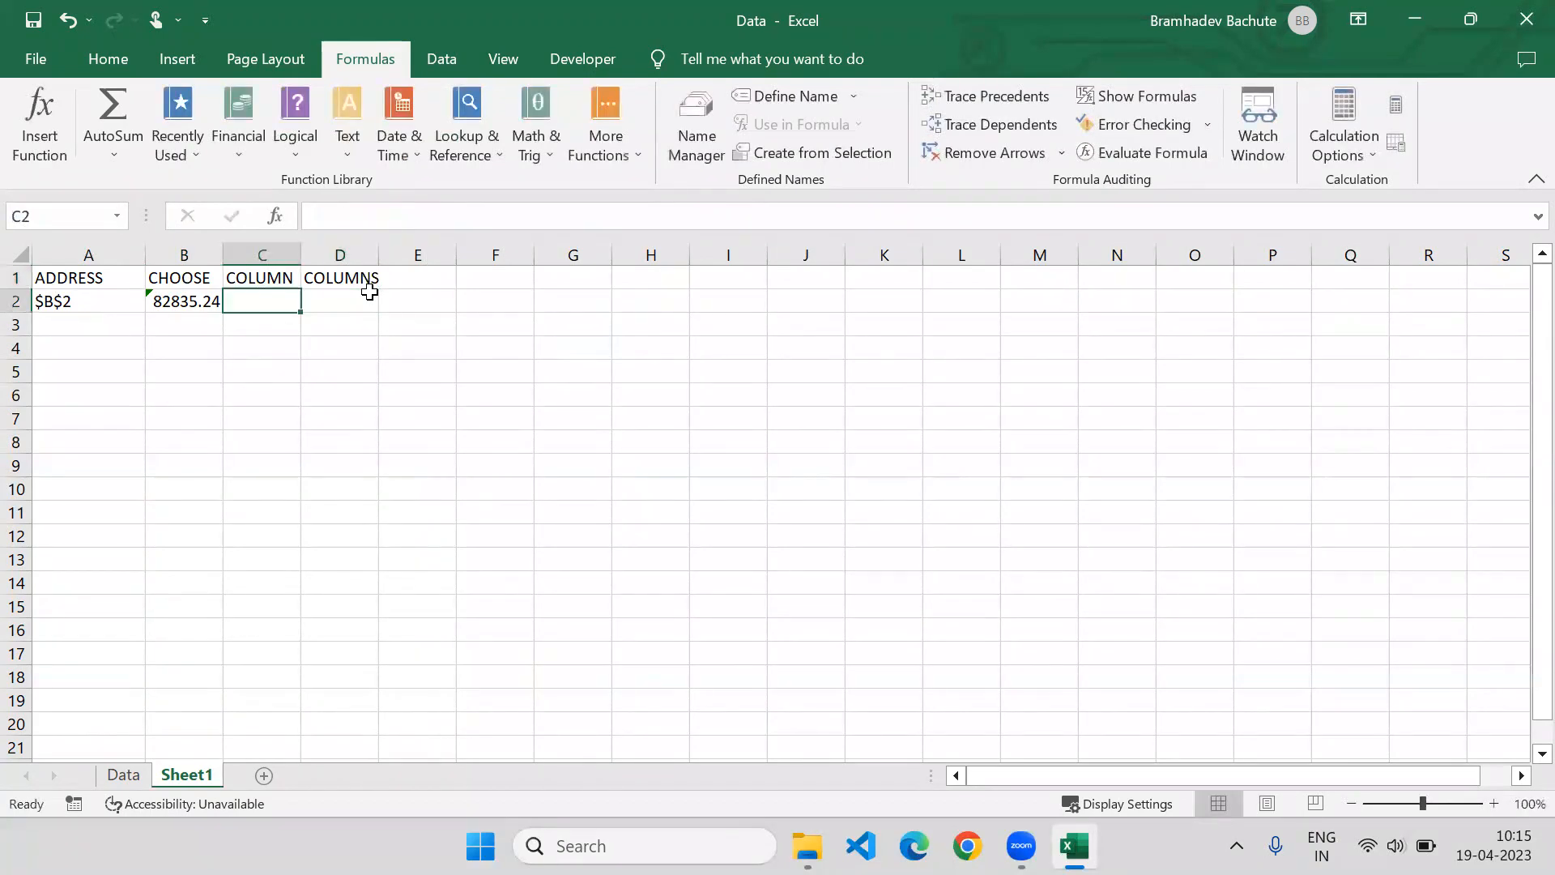
{"action": "left_click_drag", "start_coordinate": [384, 254], "coordinate": [383, 256]}
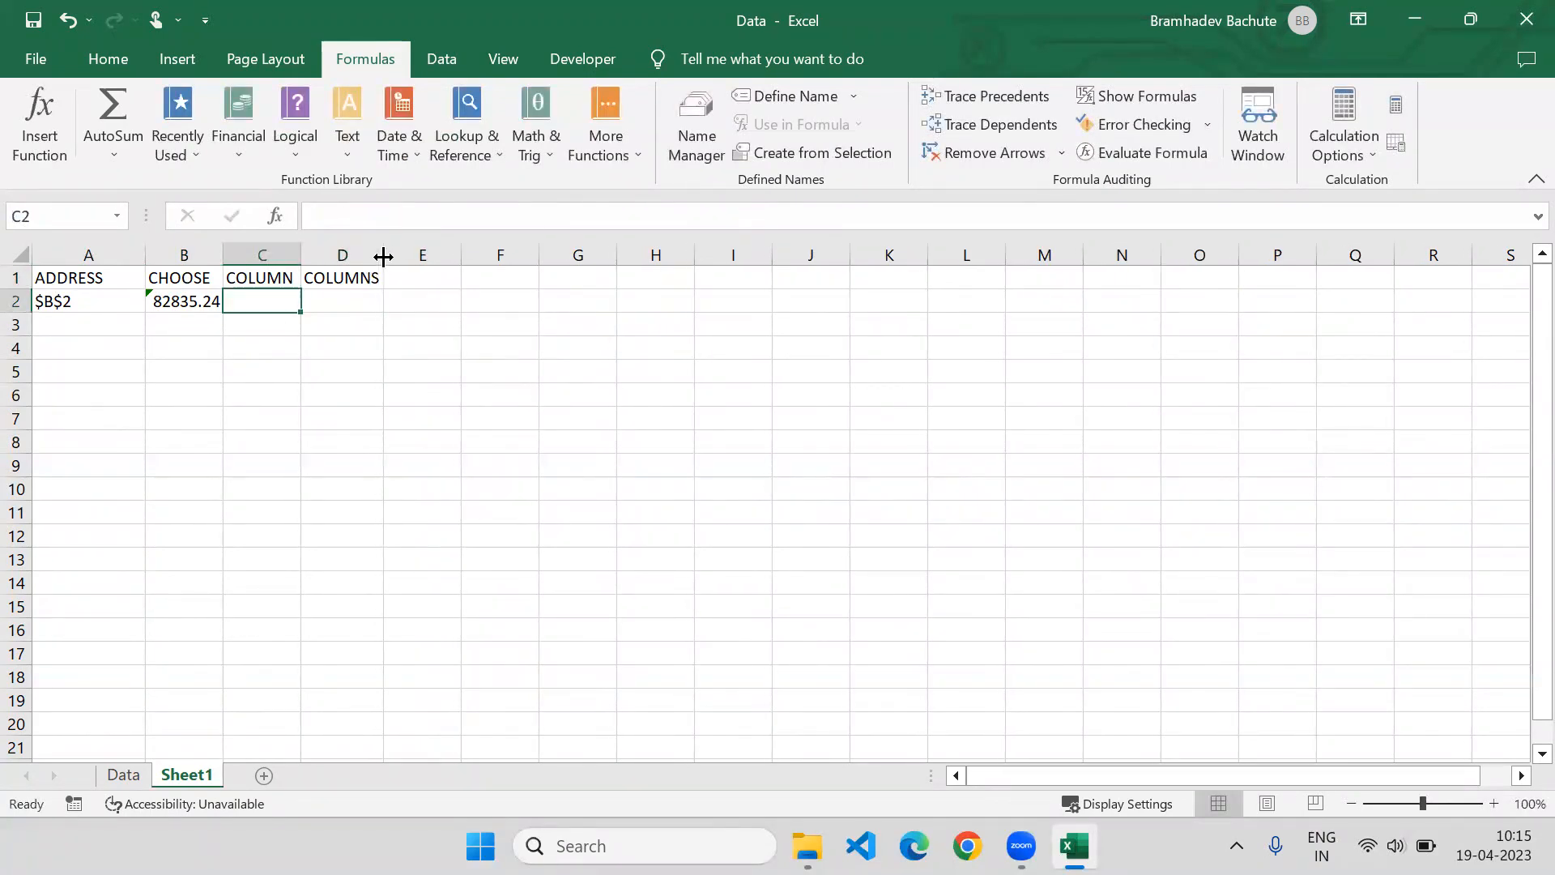
Enter =COLUMN(L2) in C2 and review which cell the formula references
{"action": "left_click", "coordinate": [279, 277]}
{"action": "left_click", "coordinate": [292, 301]}
{"action": "type", "text": "=col"}
{"action": "key", "text": "Tab"}
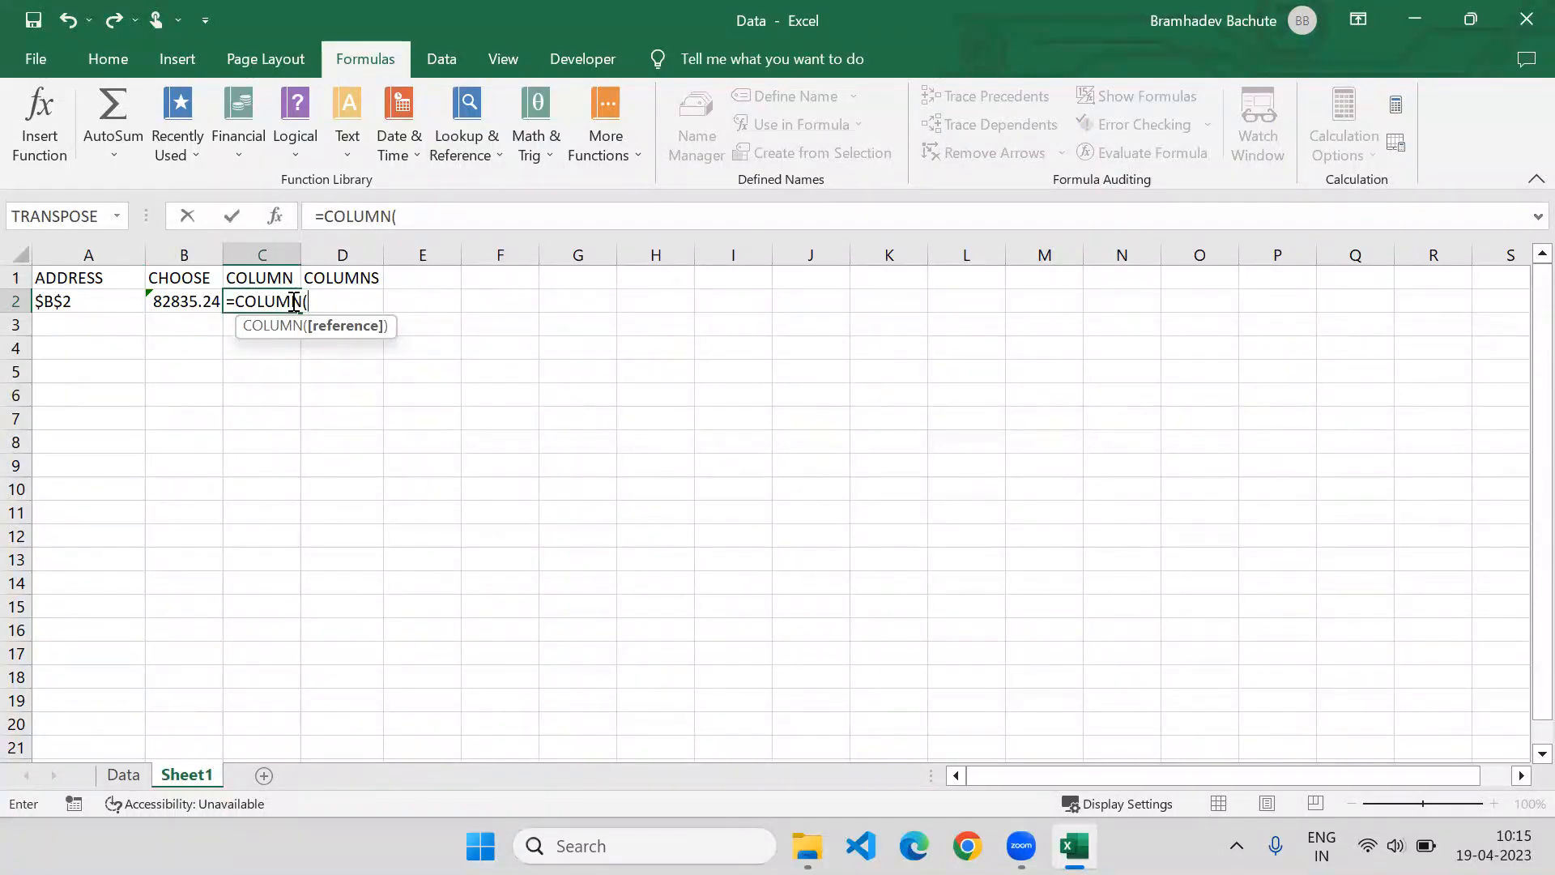
{"action": "left_click", "coordinate": [975, 296]}
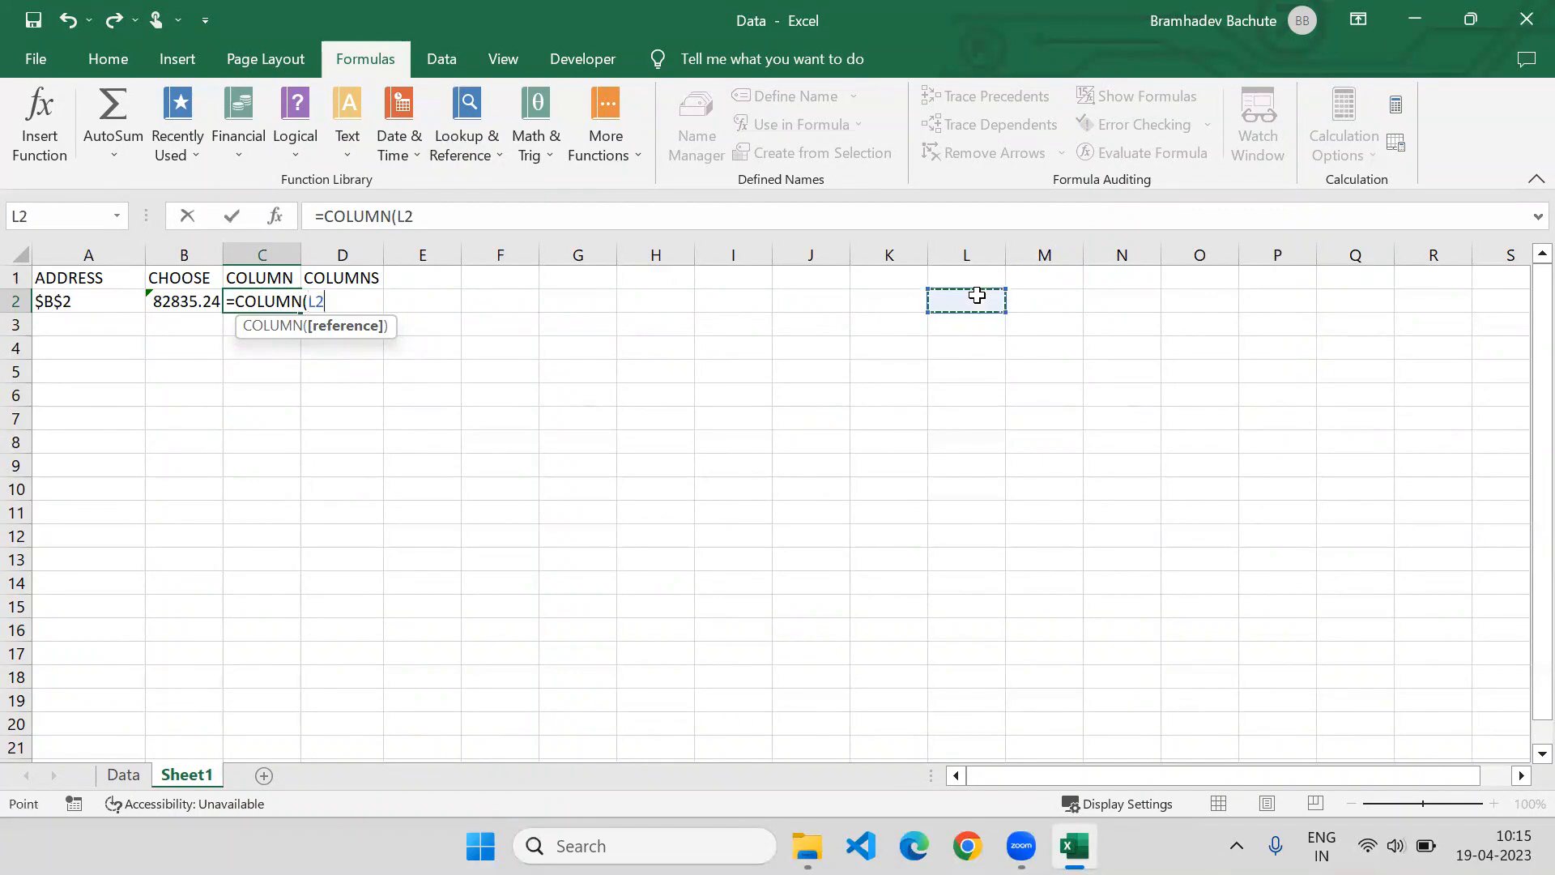
{"action": "type", "text": ")"}
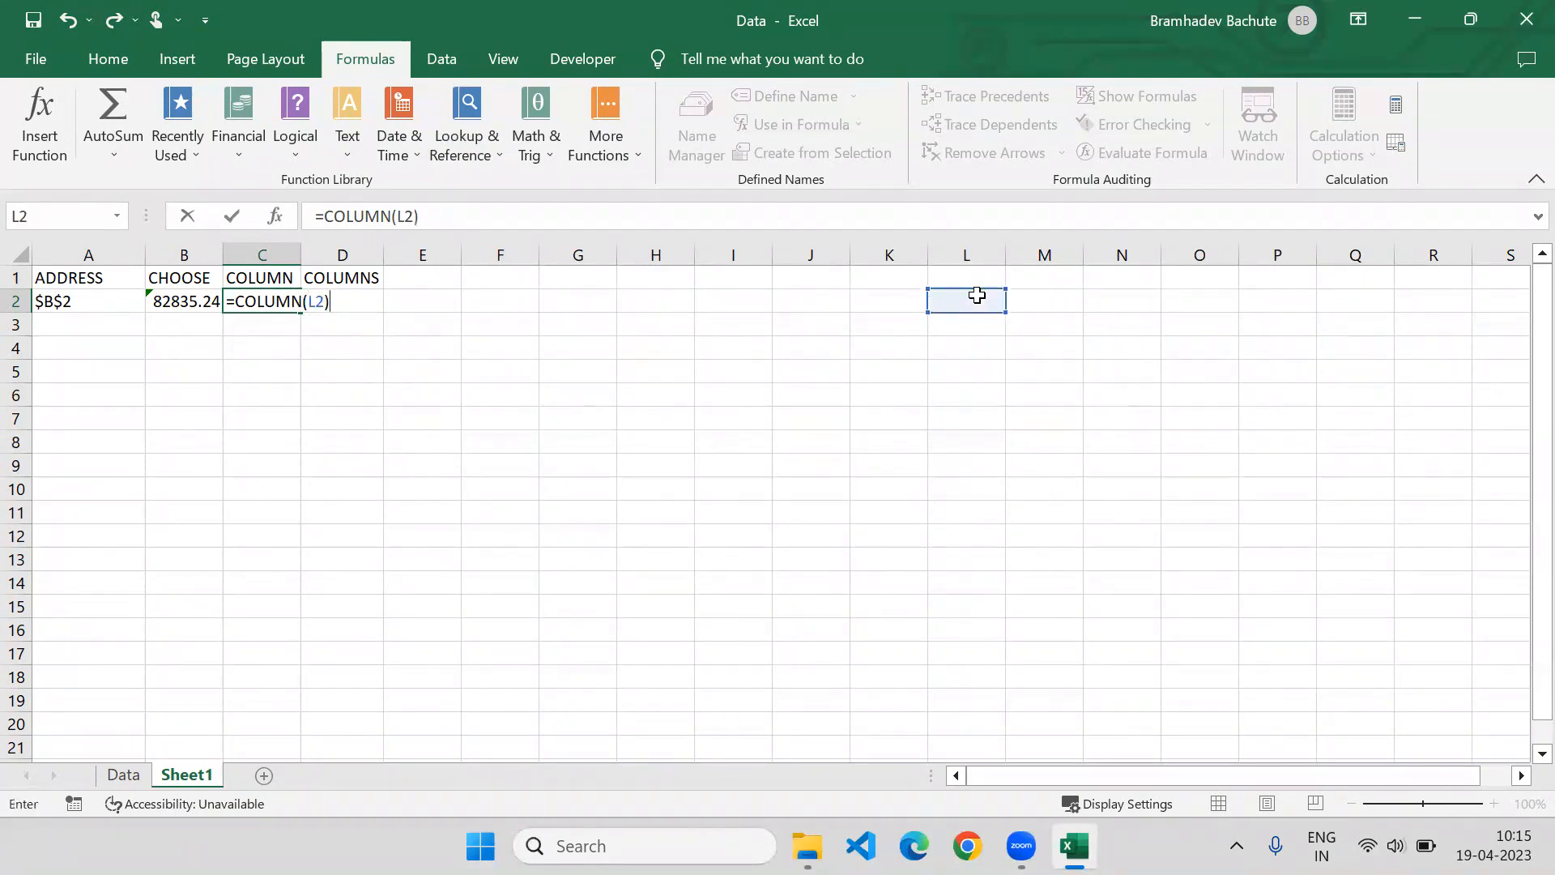
{"action": "key", "text": "Return"}
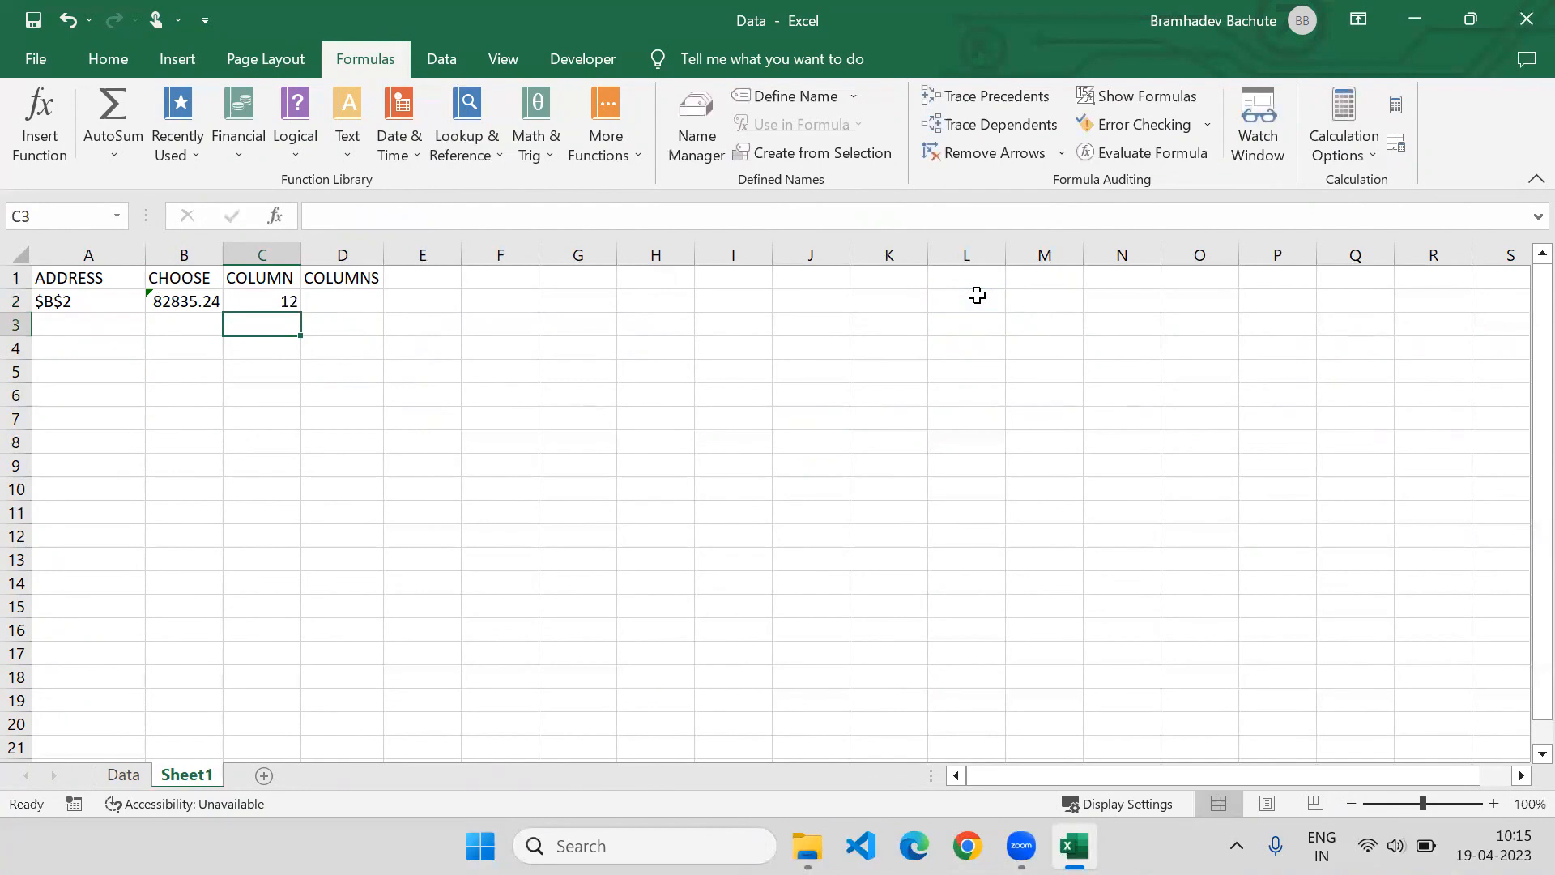
{"action": "key", "text": "Up"}
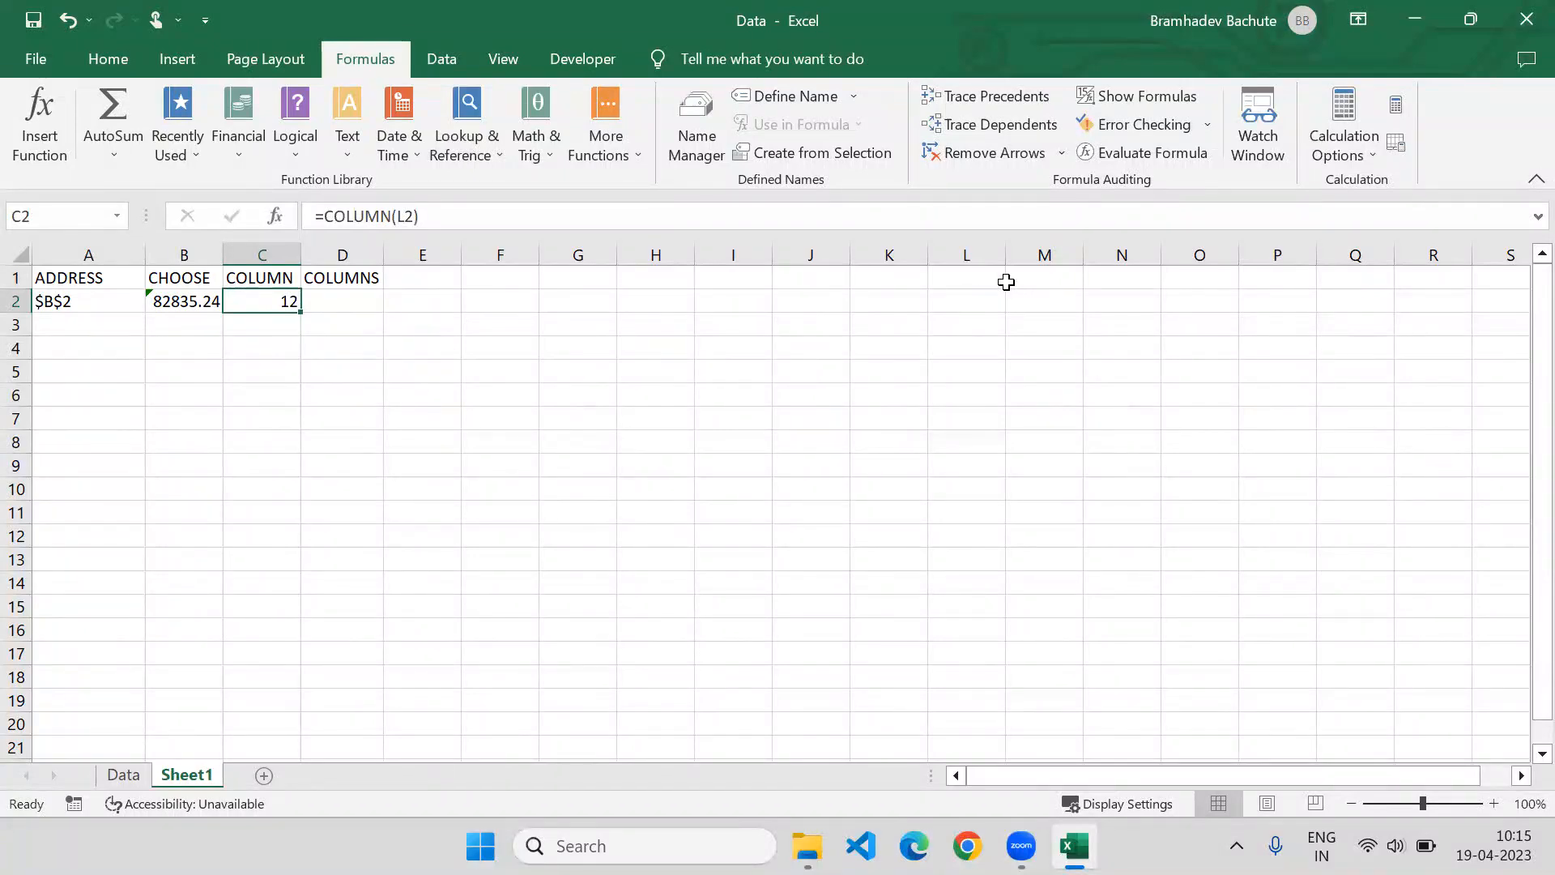
{"action": "left_click", "coordinate": [401, 217]}
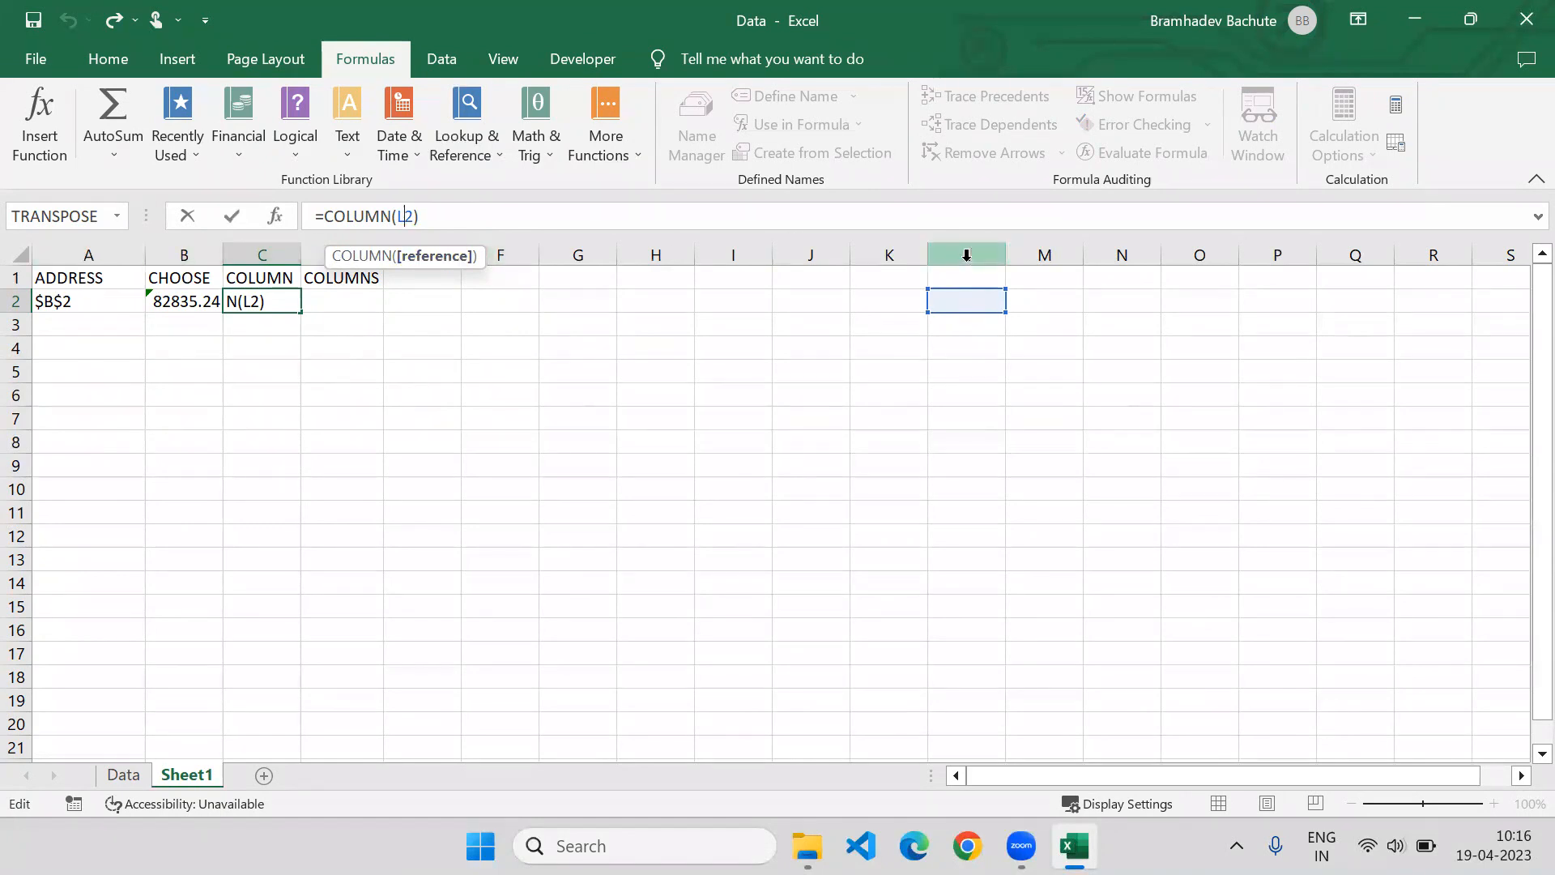
{"action": "key", "text": "ctrl+Return"}
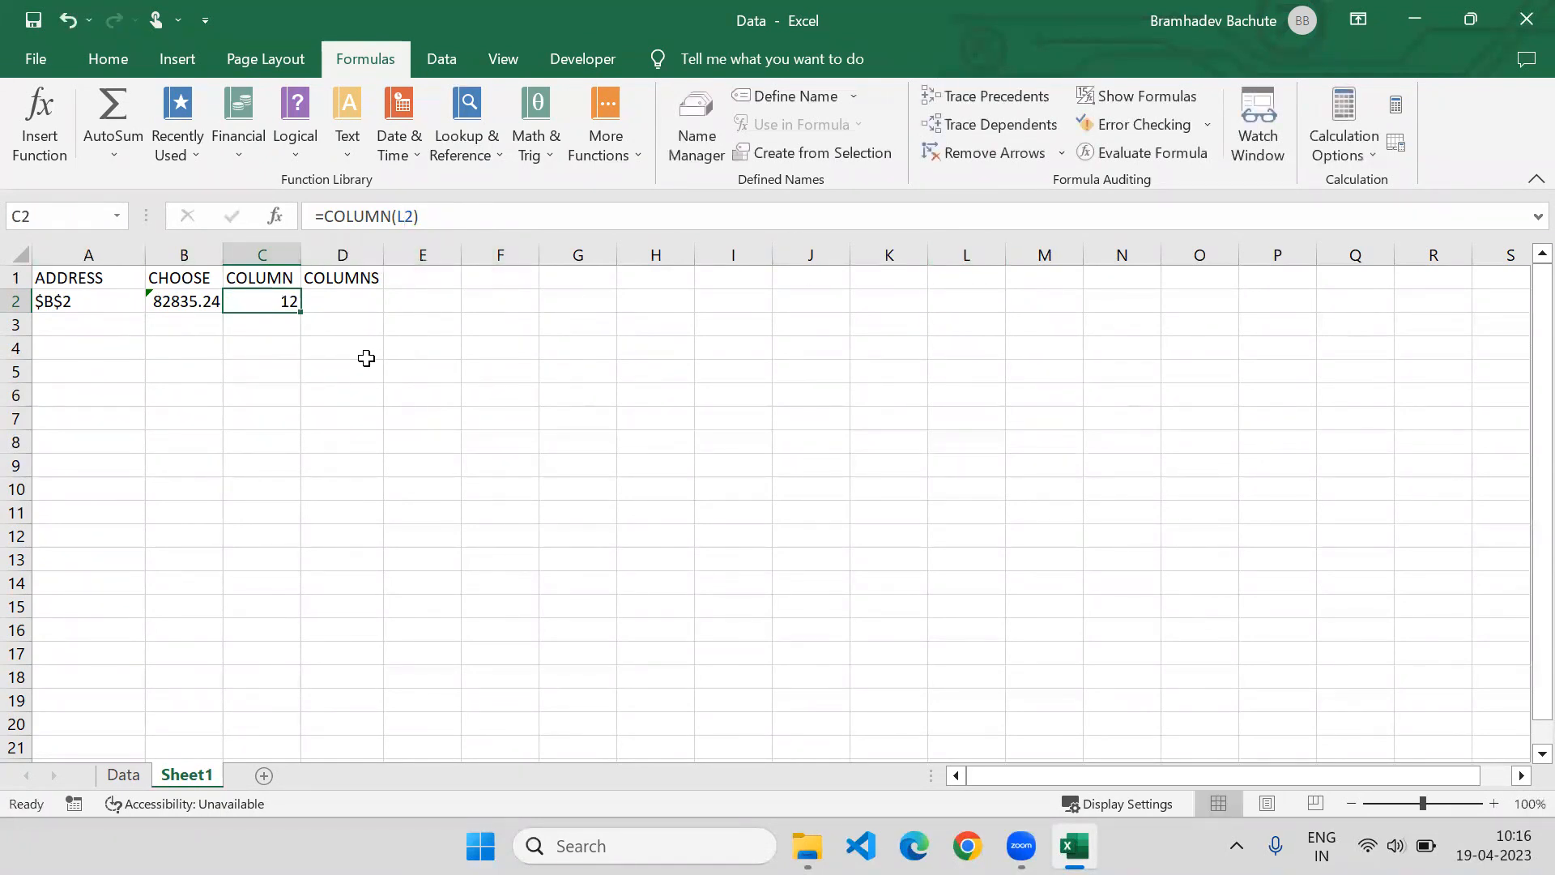
Enter =COLUMNS(I1:N1) in D2 to count the columns in that range
{"action": "left_click", "coordinate": [370, 316]}
{"action": "type", "text": "="}
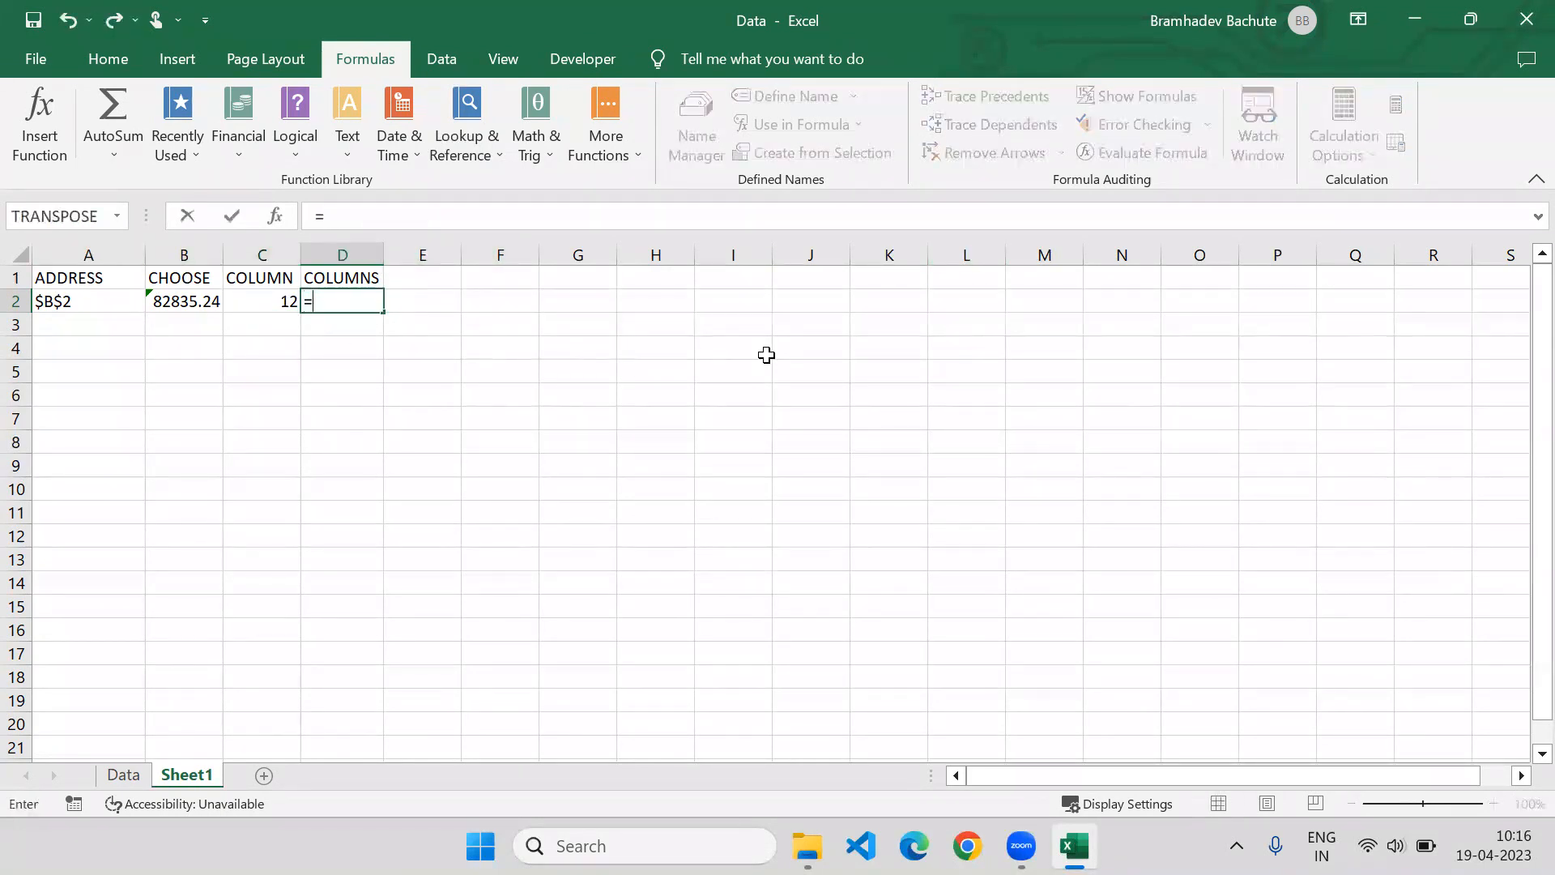
{"action": "type", "text": "COLU"}
{"action": "key", "text": "Down"}
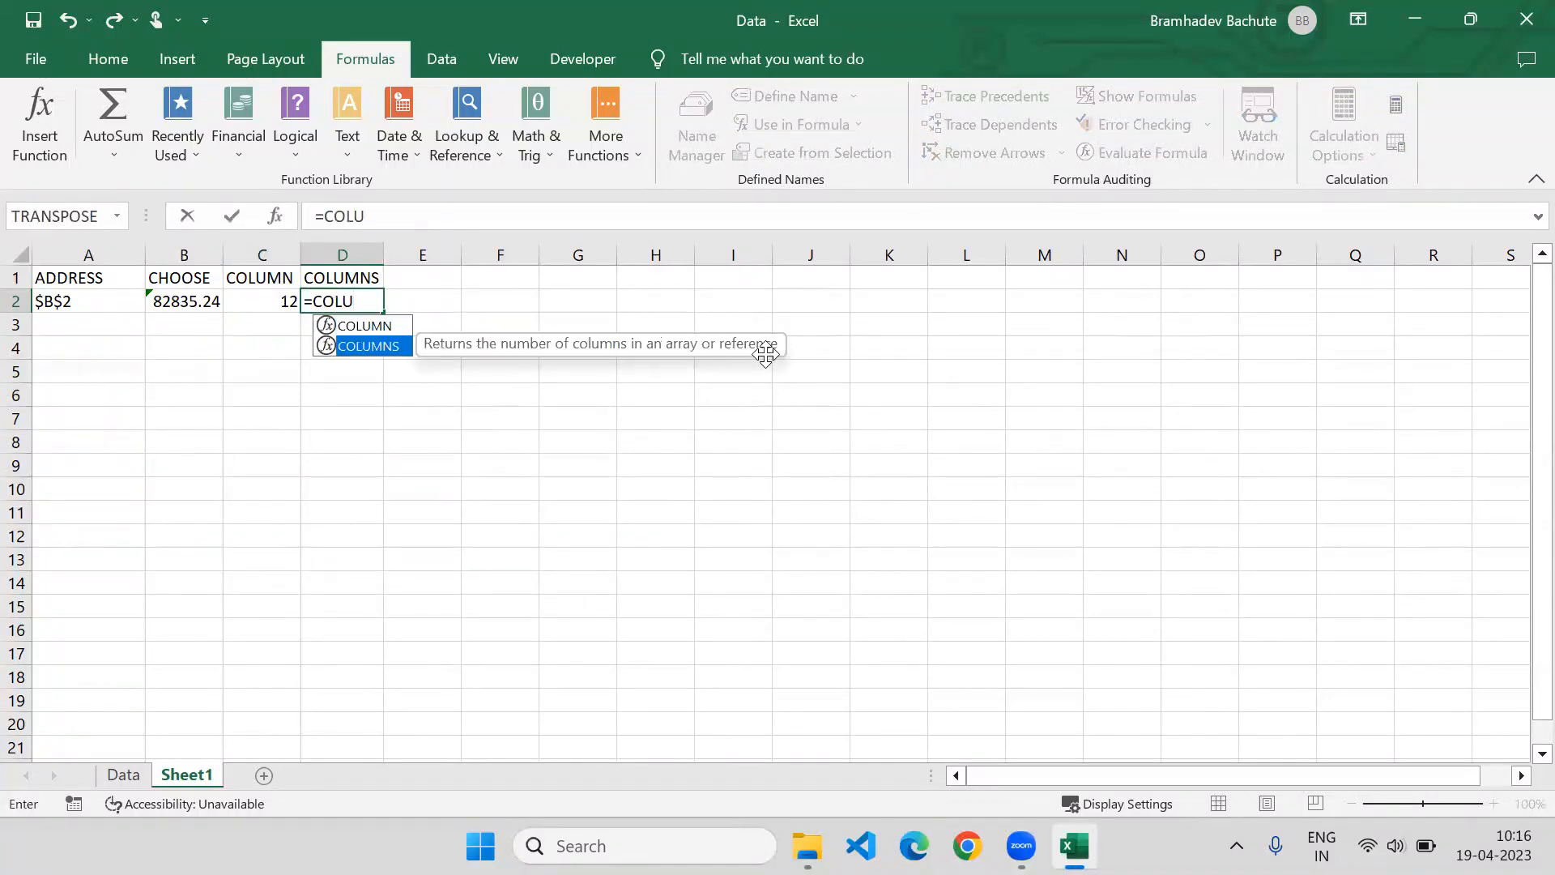
{"action": "key", "text": "Tab"}
{"action": "left_click_drag", "start_coordinate": [766, 277], "coordinate": [1156, 274]}
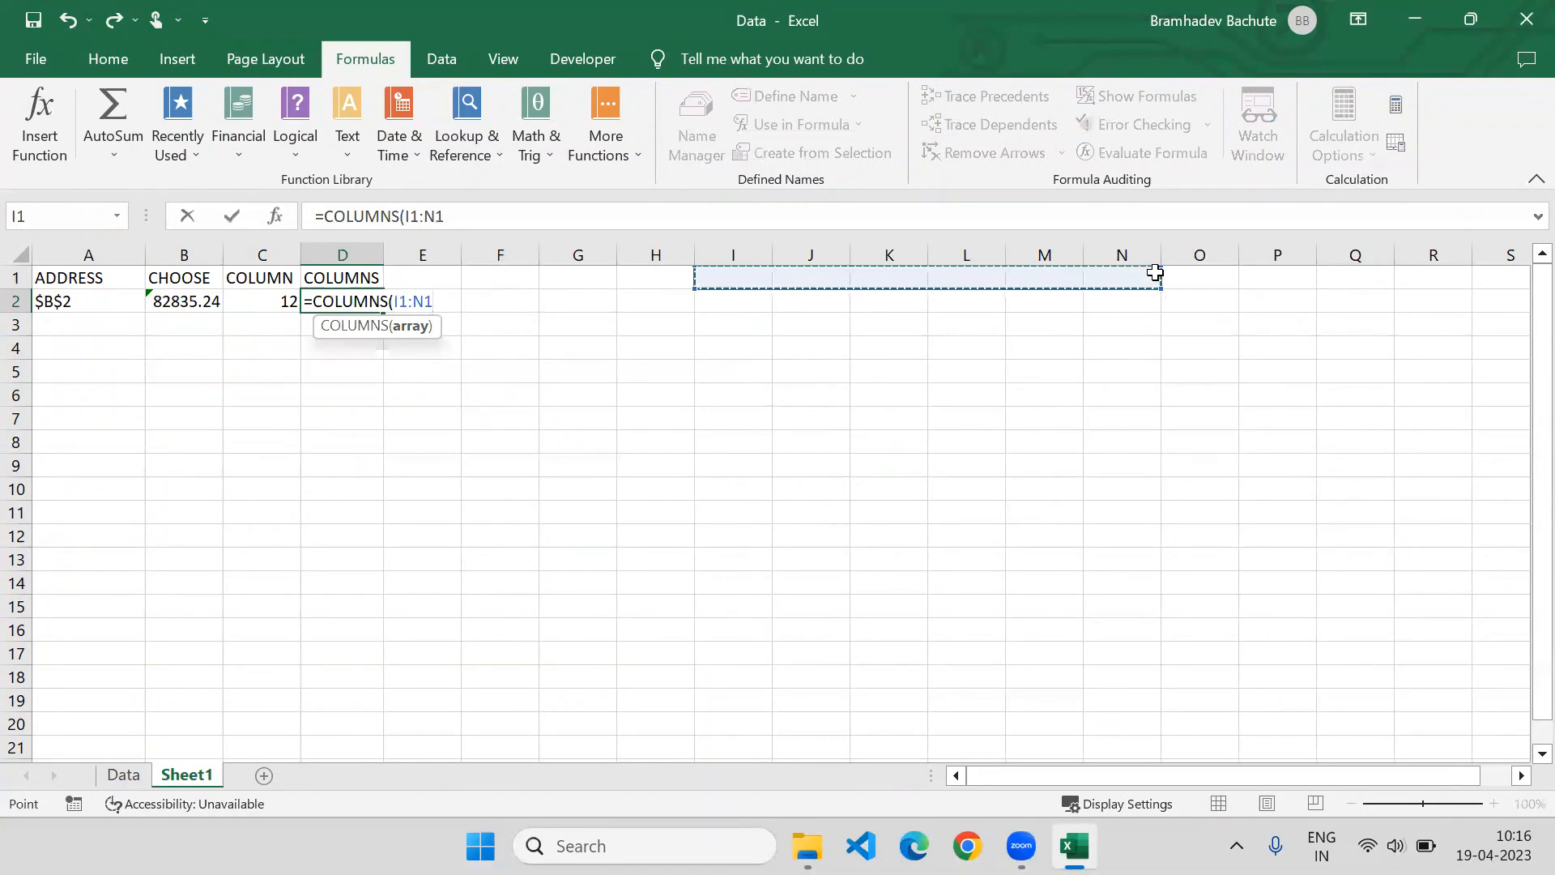
{"action": "type", "text": ")"}
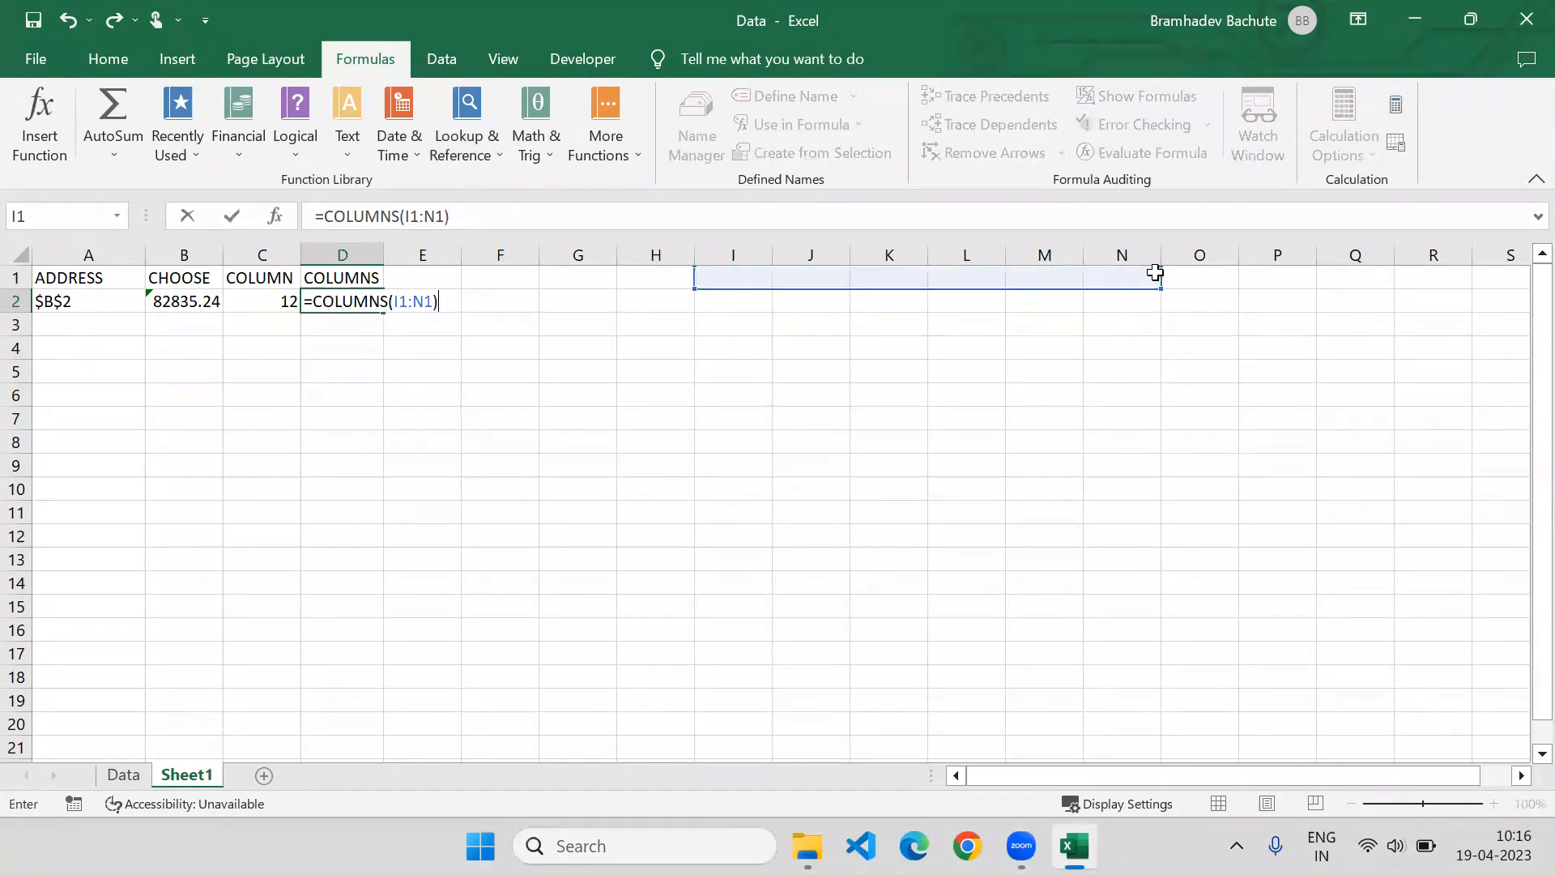
{"action": "key", "text": "Return"}
{"action": "key", "text": "Up"}
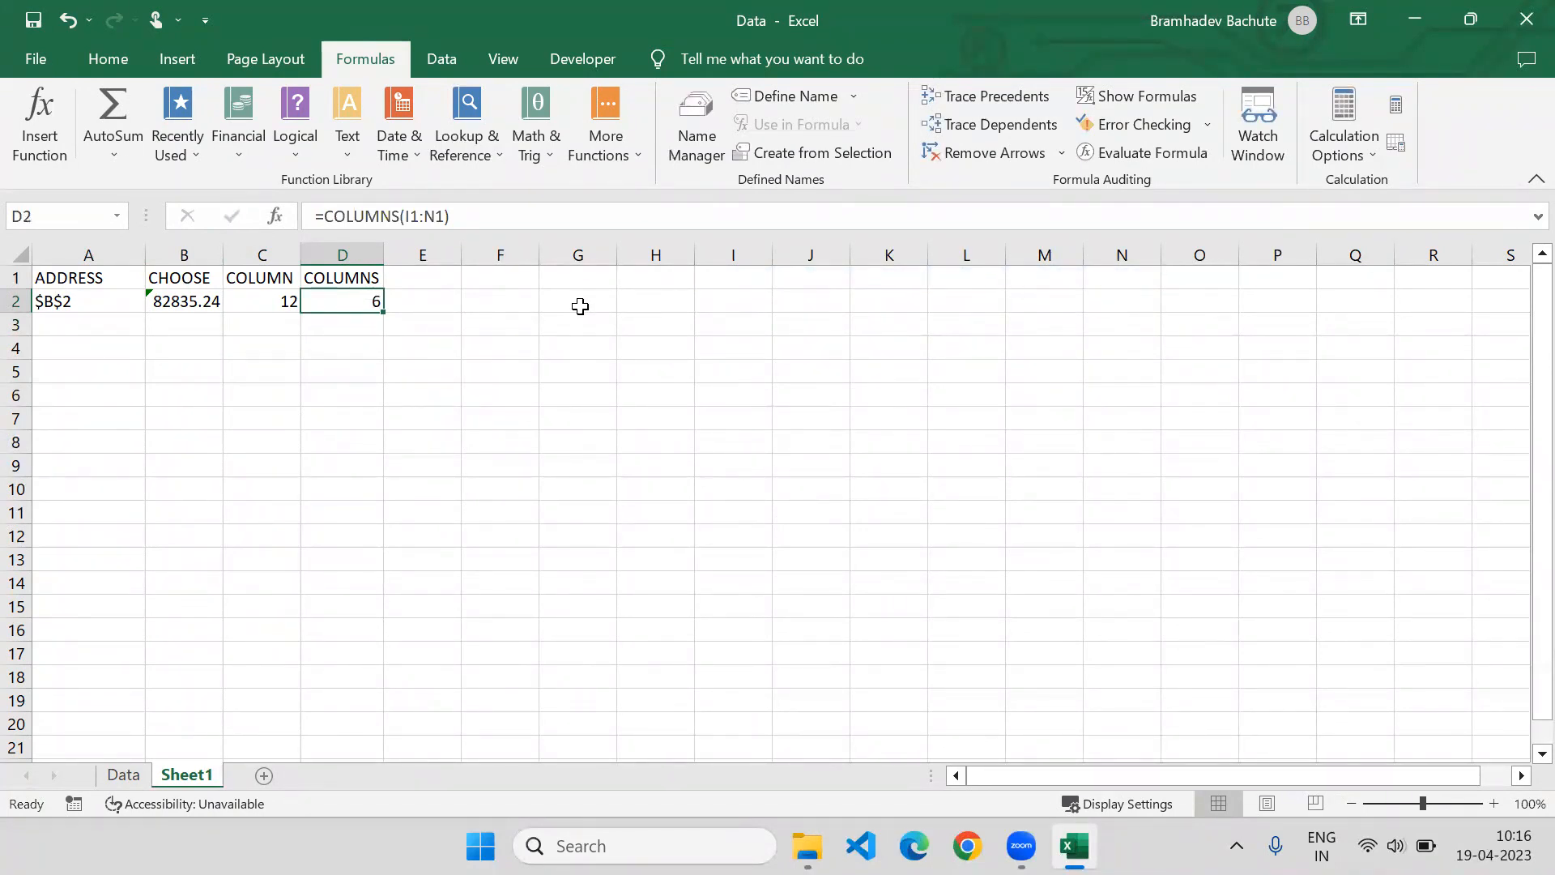
Change the array of the COLUMNS formula in D2 to the single-column range J2:J39
{"action": "left_click_drag", "start_coordinate": [442, 219], "coordinate": [402, 217]}
{"action": "key", "text": "BackSpace"}
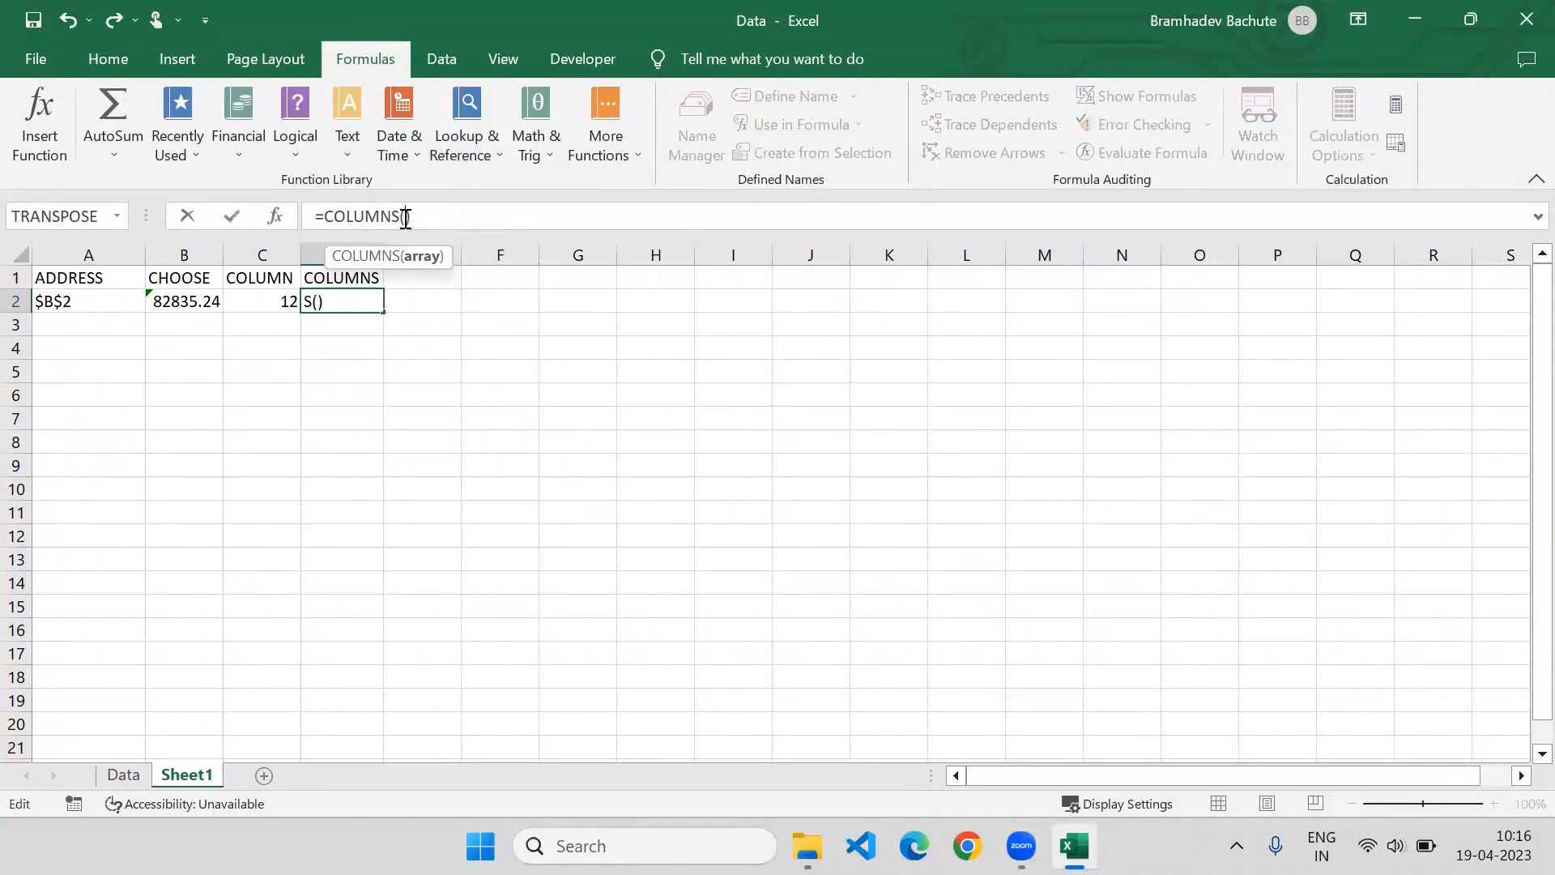
{"action": "left_click_drag", "start_coordinate": [810, 304], "coordinate": [816, 525]}
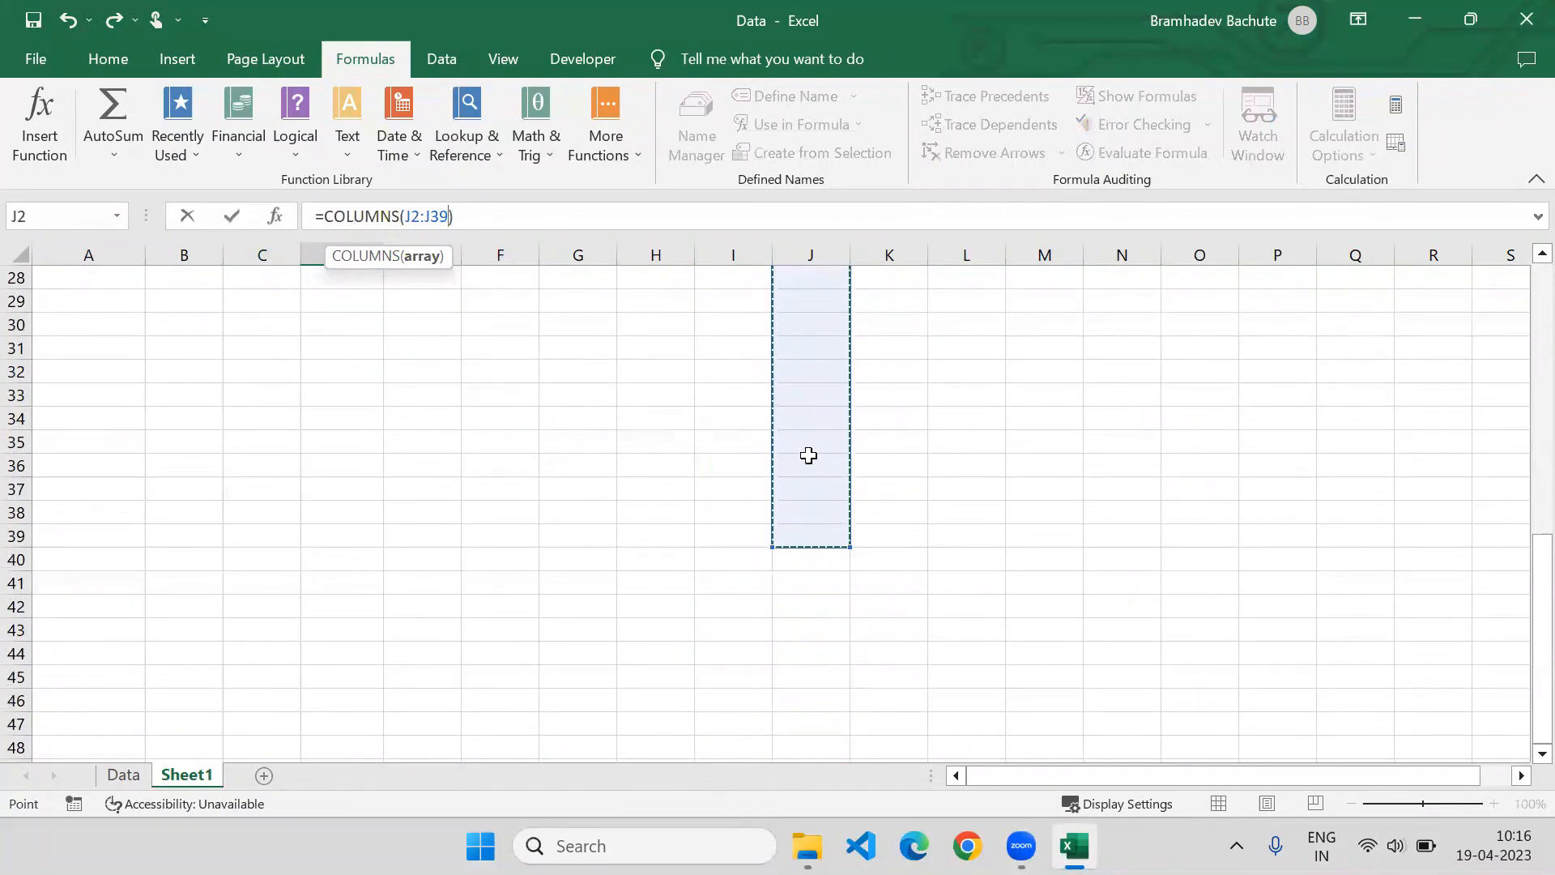
{"action": "key", "text": "Return"}
{"action": "key", "text": "Up"}
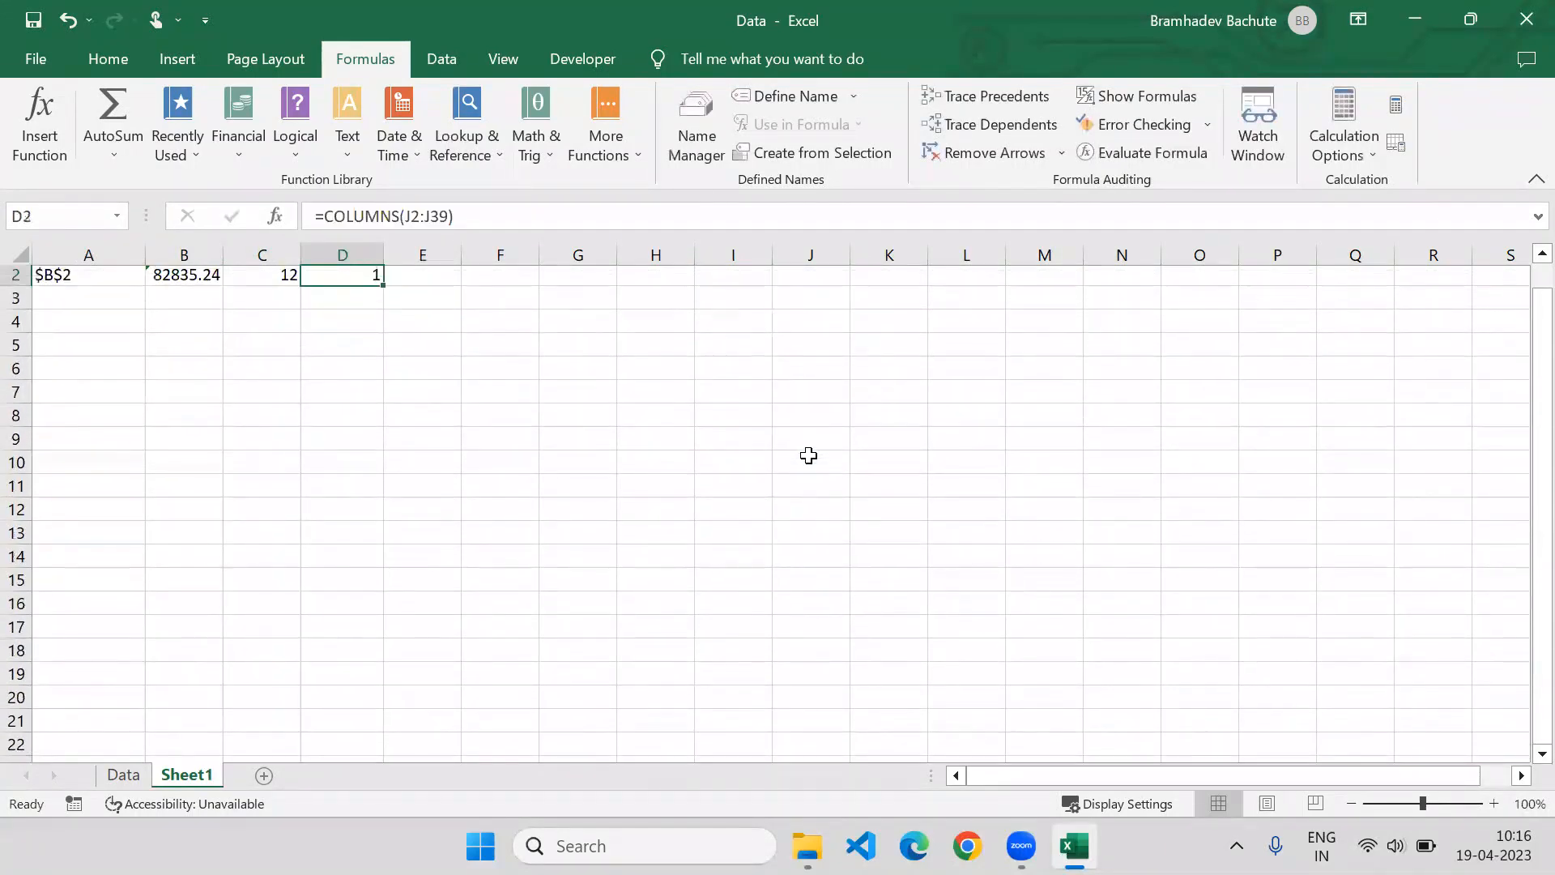
{"action": "key", "text": "Up"}
{"action": "key", "text": "Down"}
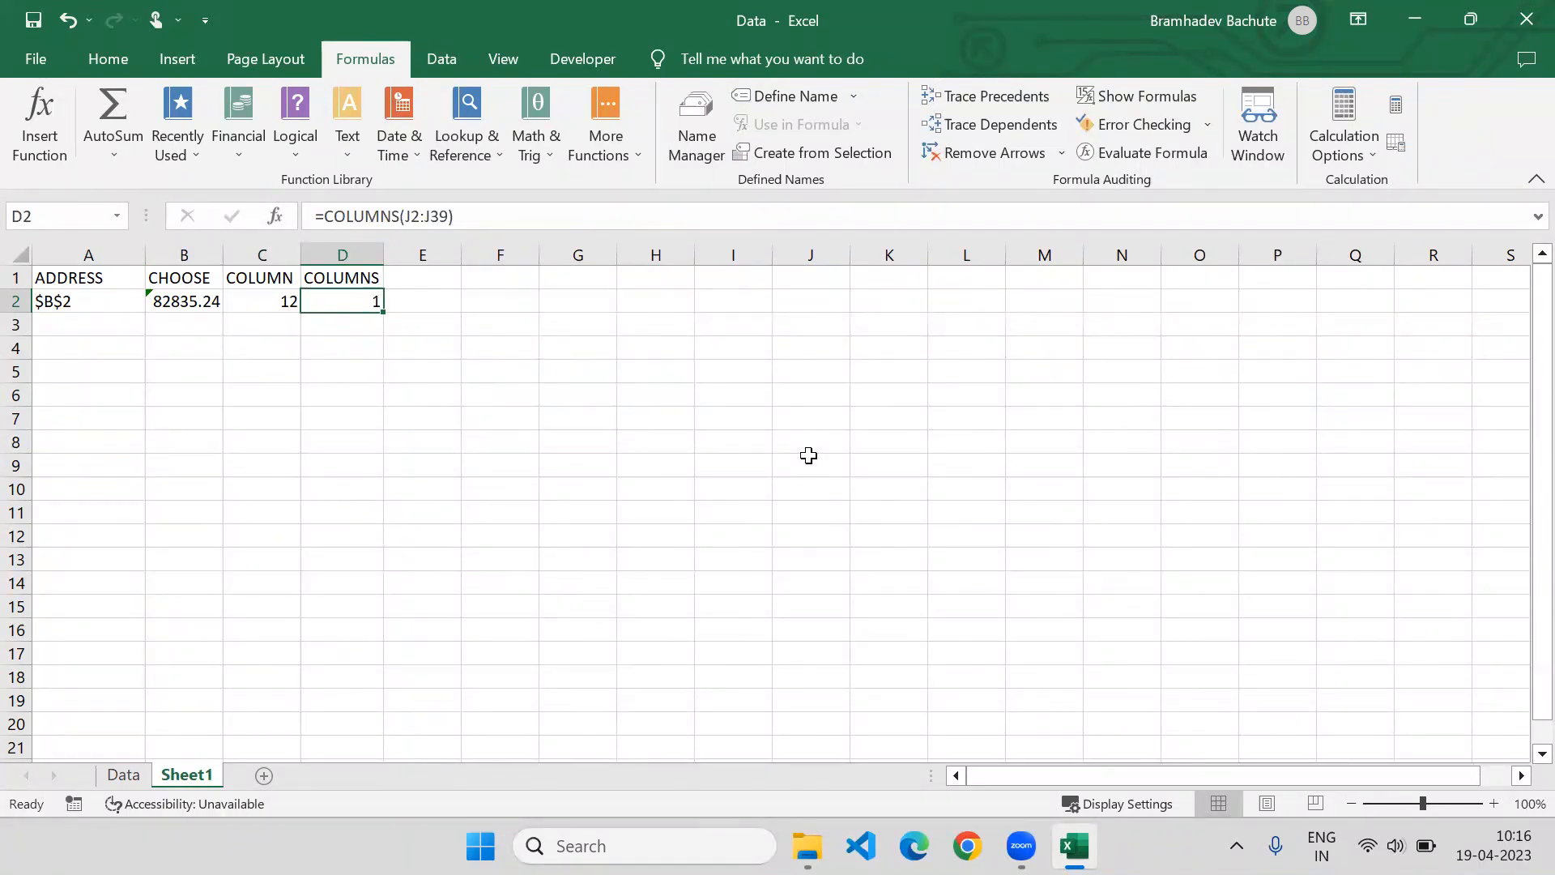
Enter the header FORMULA TEXT in E1 and autofit column E to the header
{"action": "key", "text": "Right"}
{"action": "key", "text": "Up"}
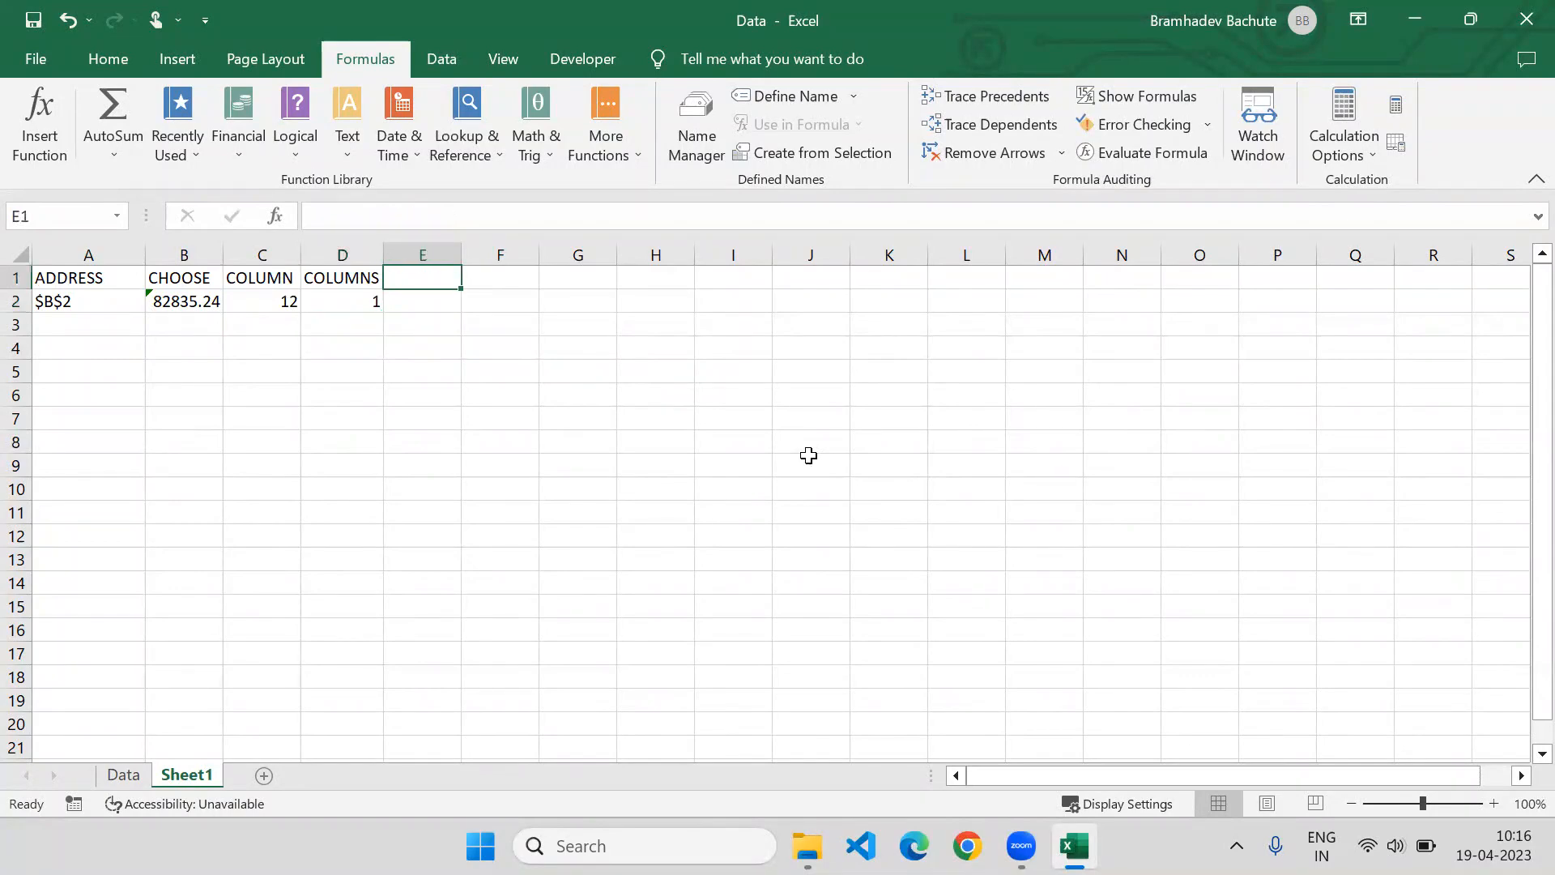
{"action": "left_click", "coordinate": [489, 162]}
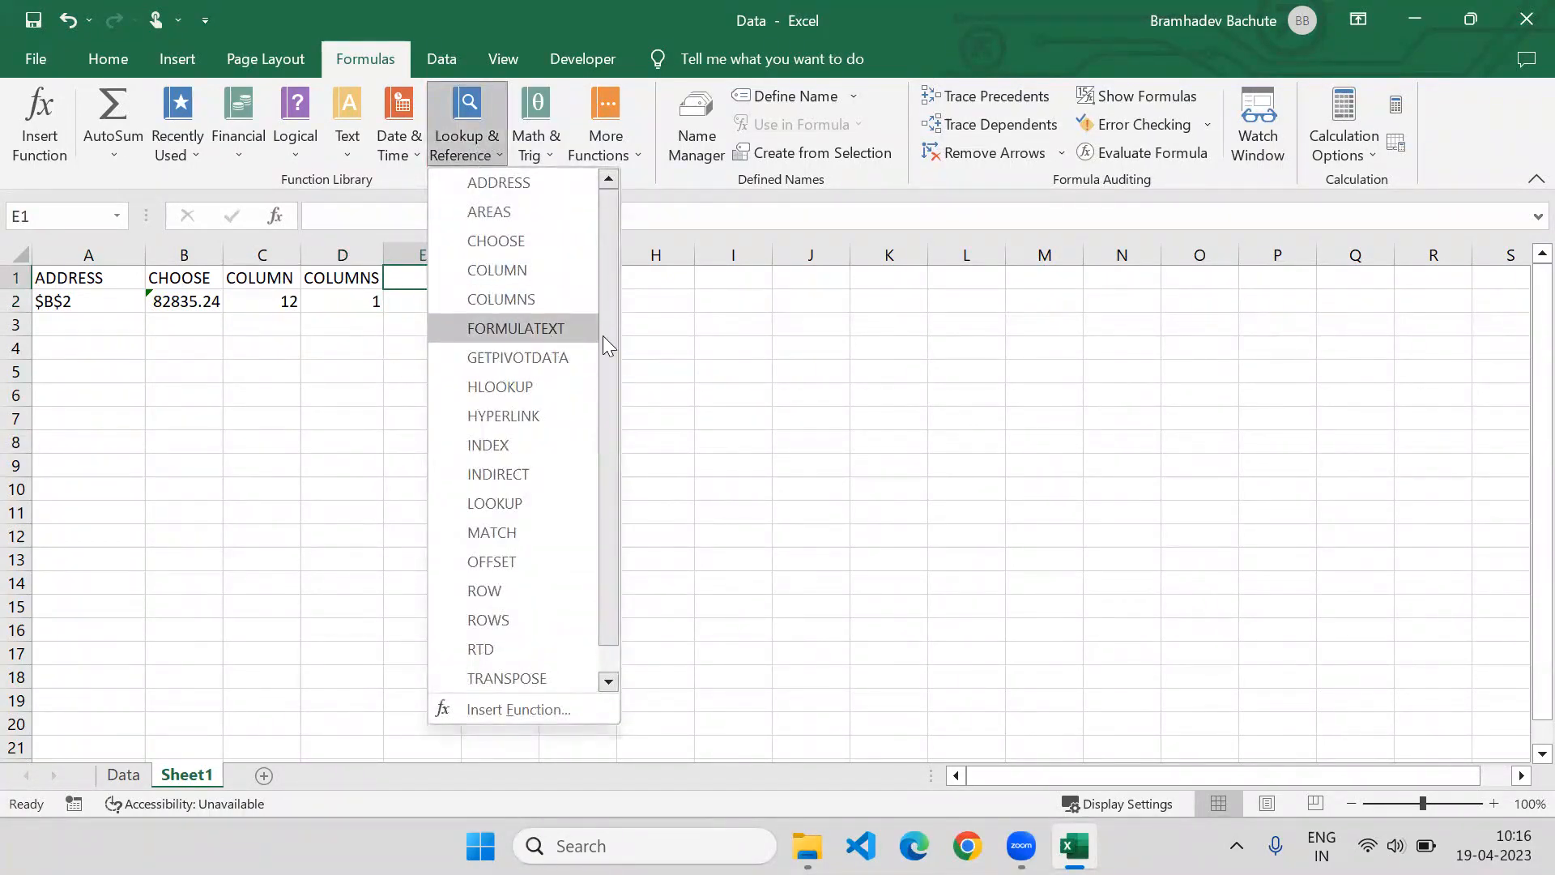
{"action": "left_click", "coordinate": [891, 321]}
{"action": "type", "text": "F"}
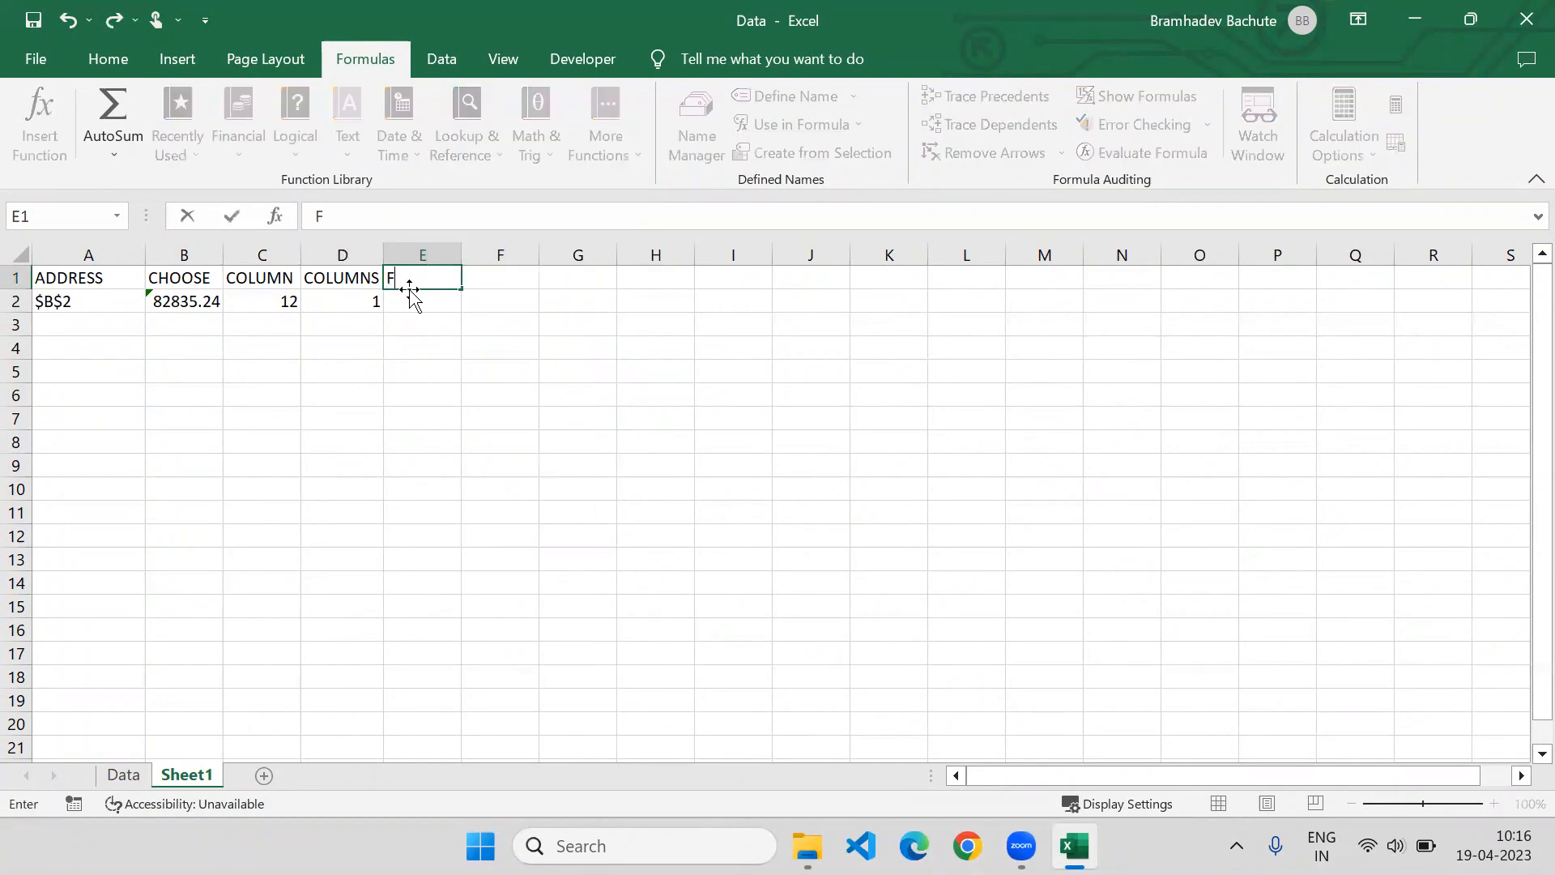
{"action": "type", "text": "ORMULA"}
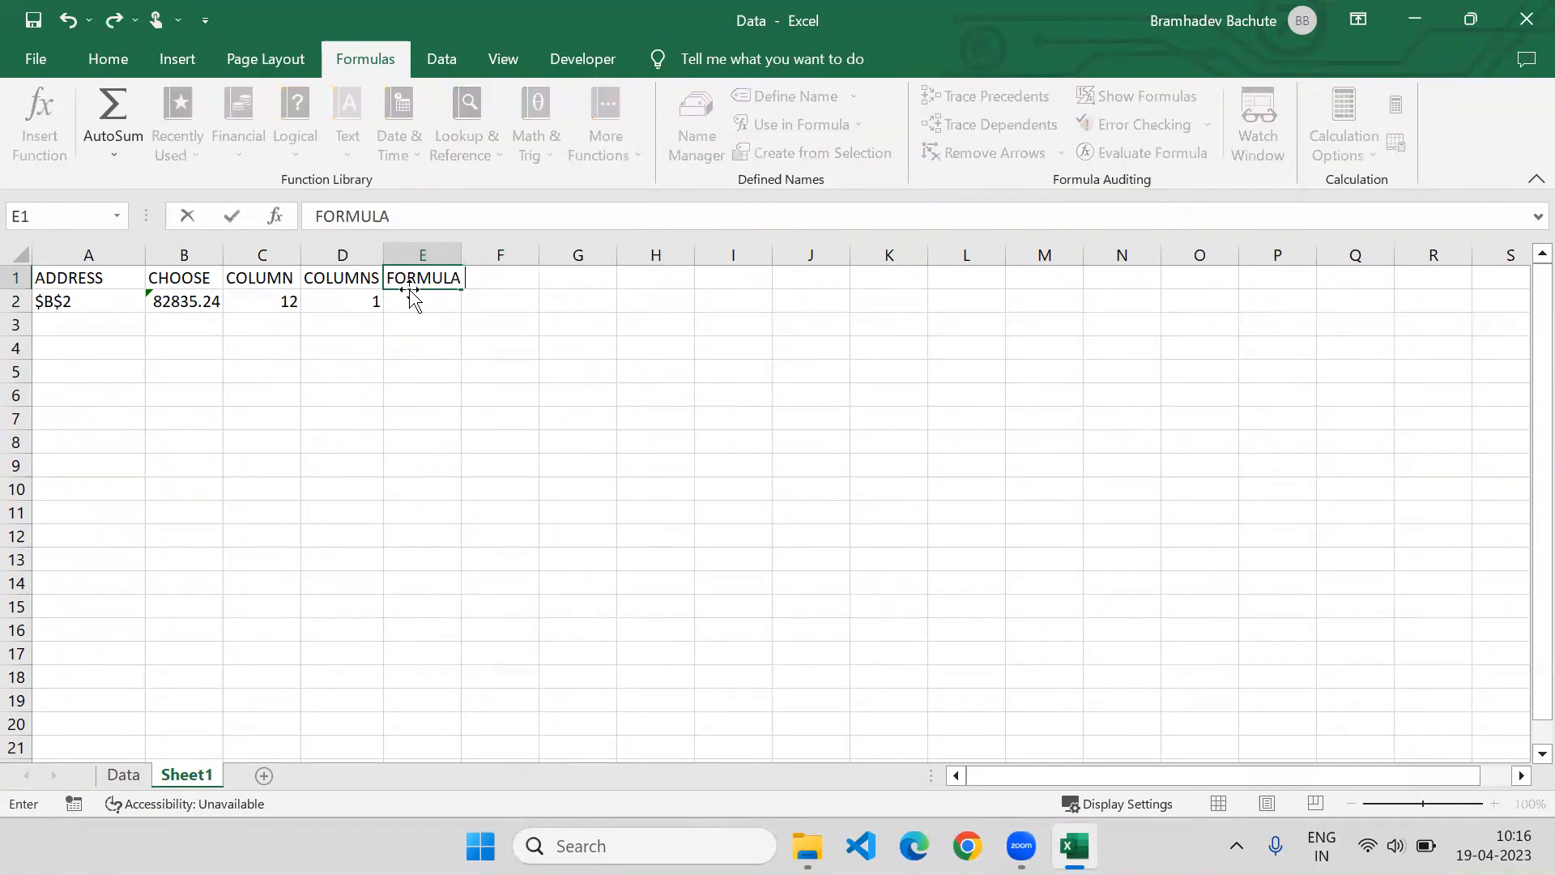
{"action": "type", "text": " TEXT"}
{"action": "key", "text": "Return"}
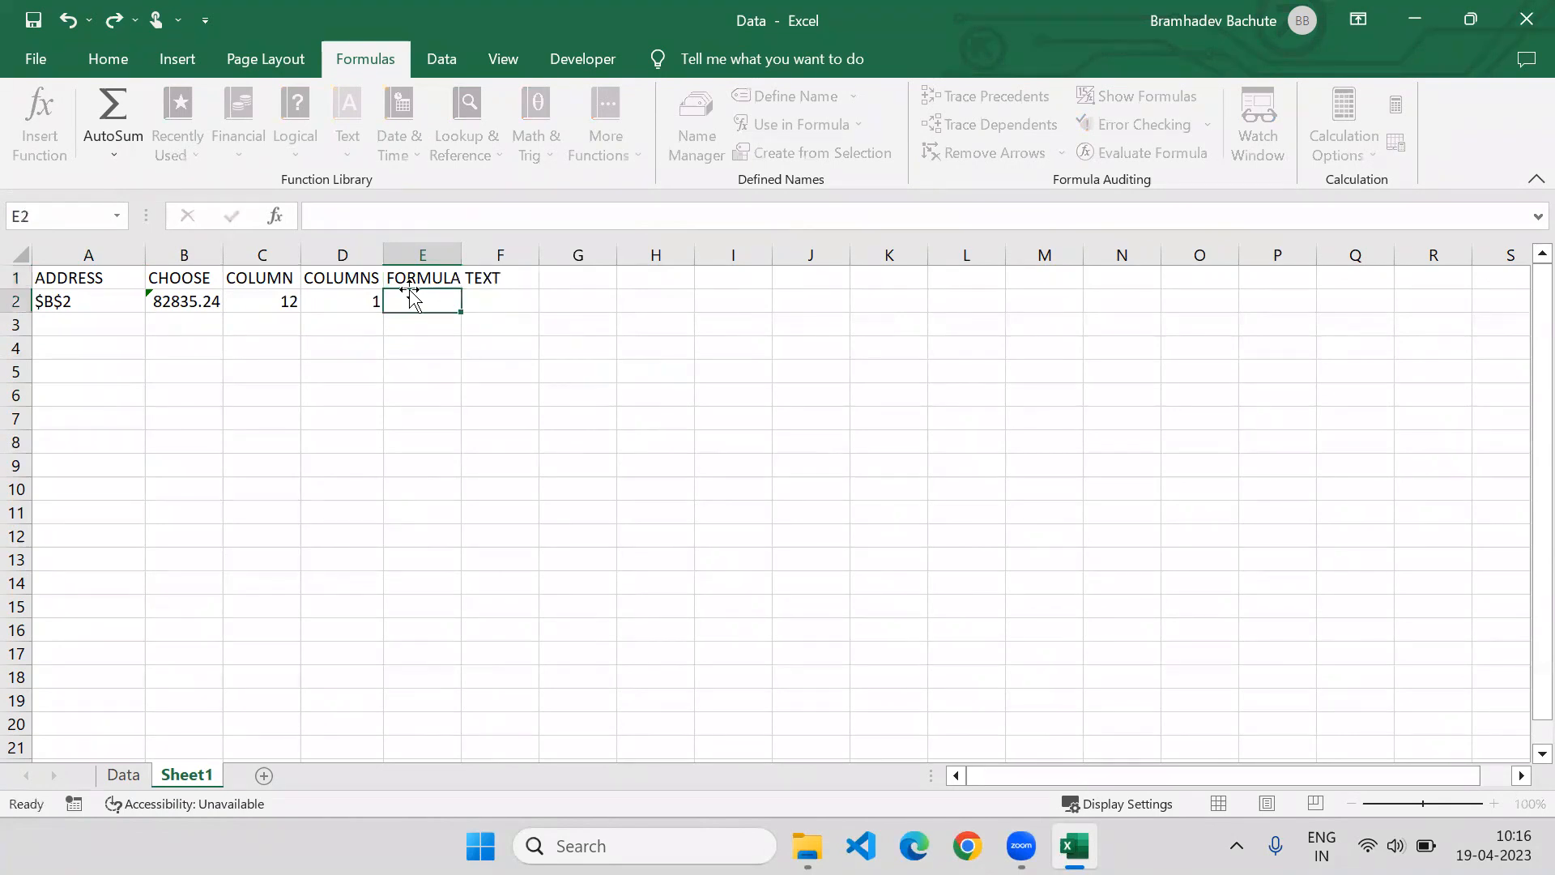
{"action": "double_click", "coordinate": [465, 244]}
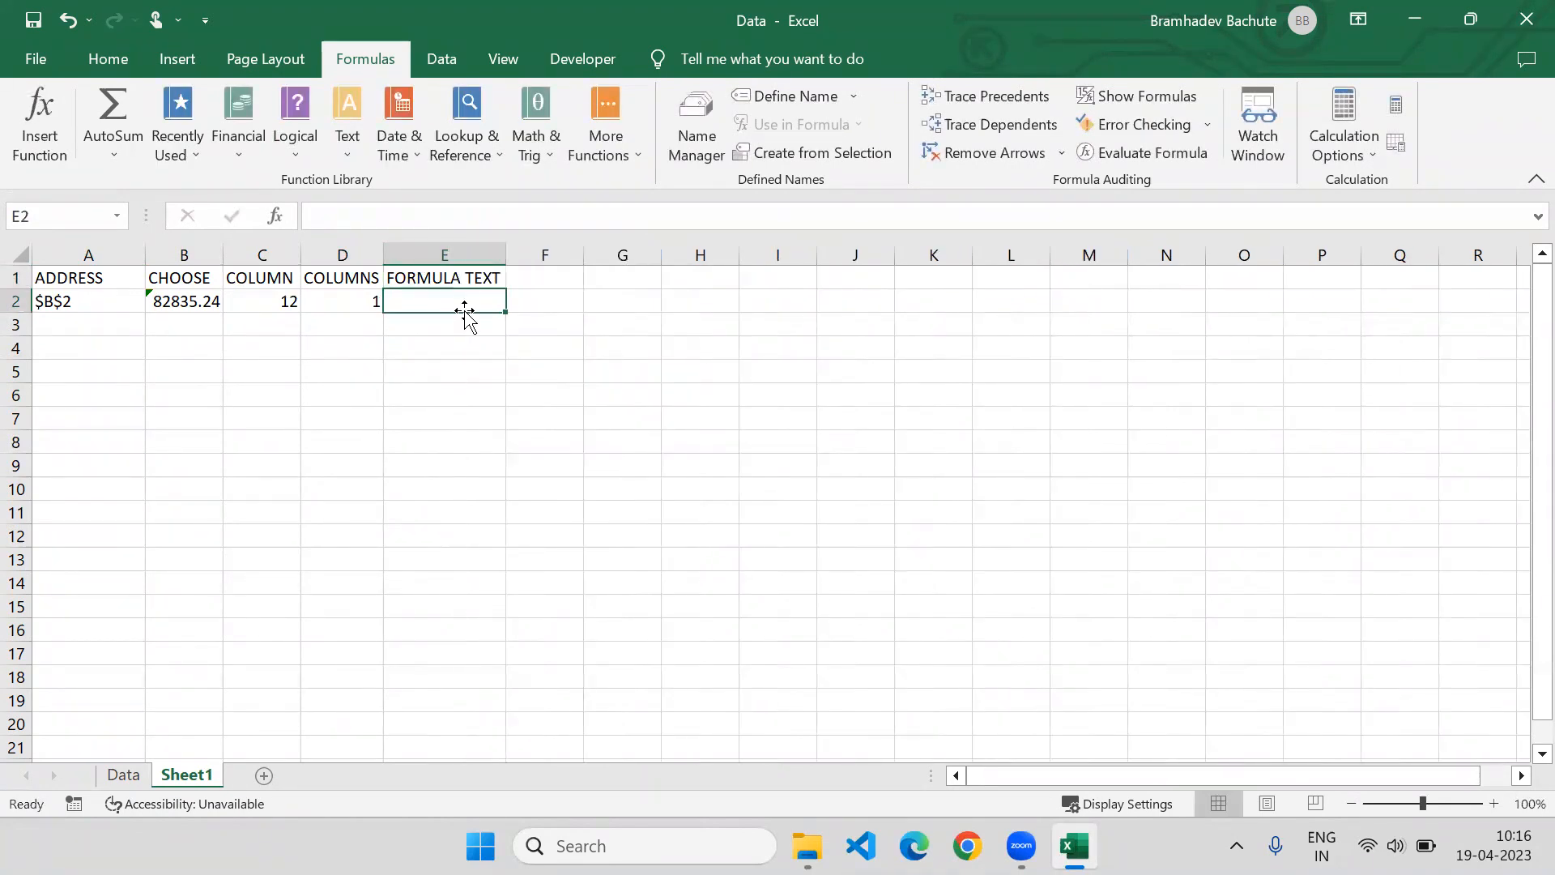
Enter =FORMULATEXT(D2) in E2 and widen column E slightly to fit the formula text
{"action": "type", "text": "="}
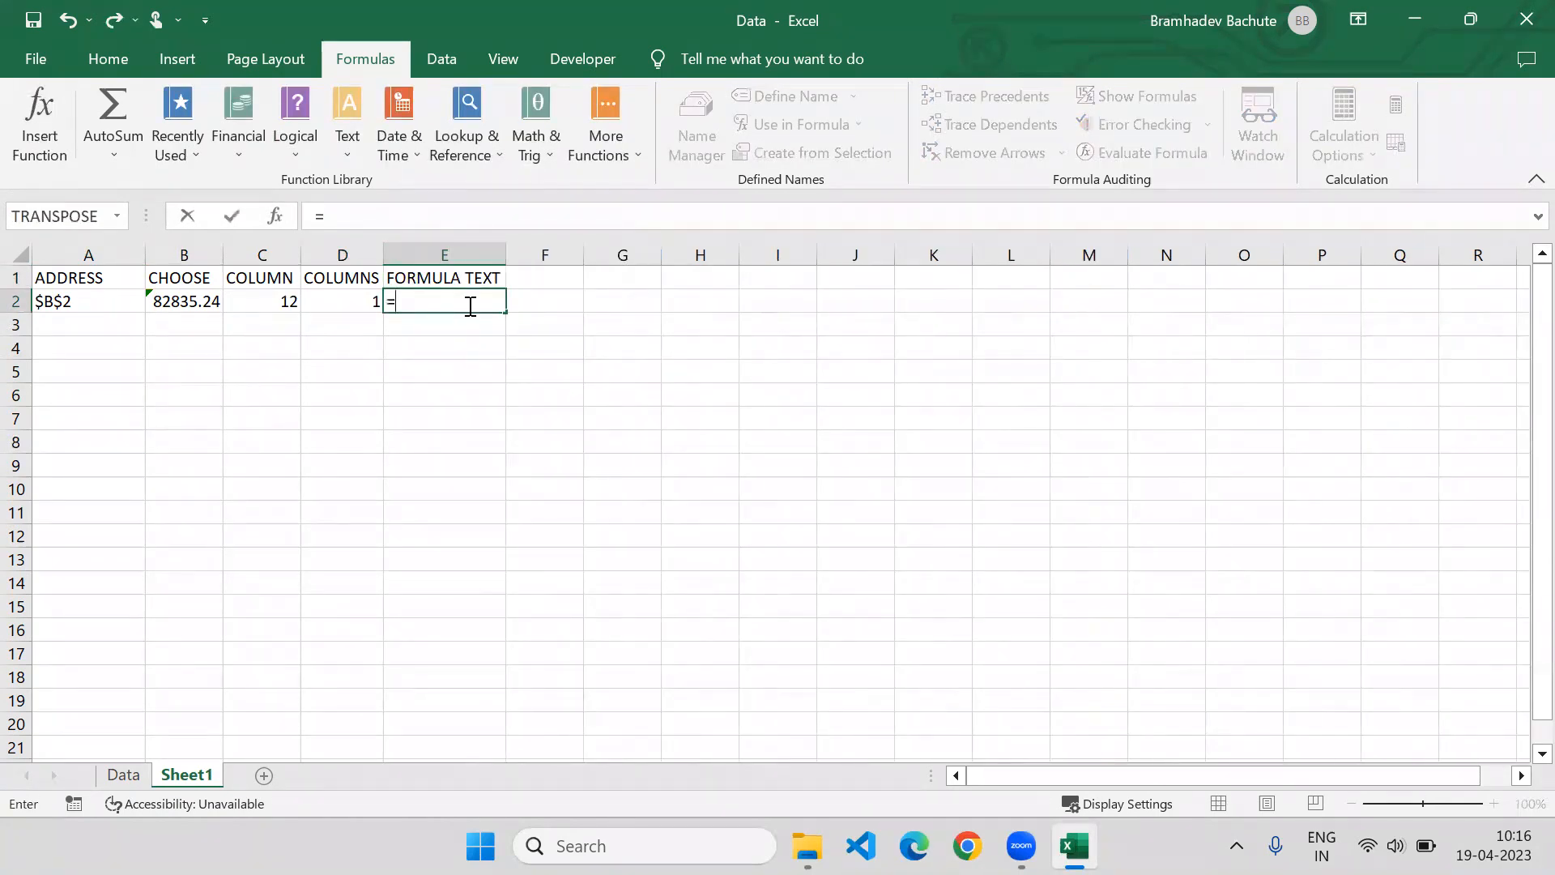
{"action": "key", "text": "Escape"}
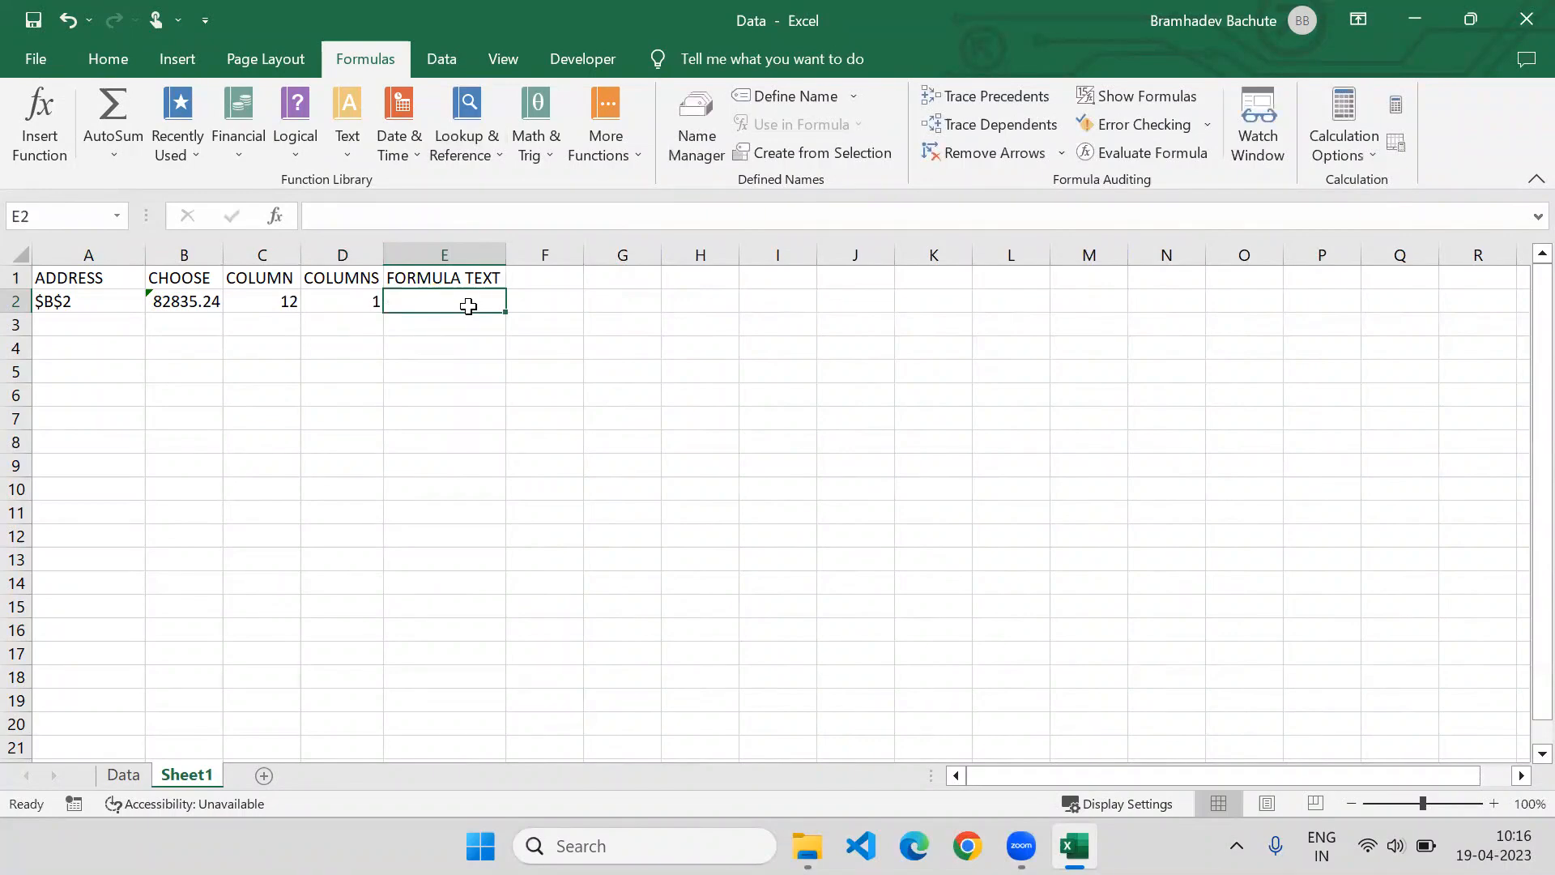
{"action": "type", "text": "T"}
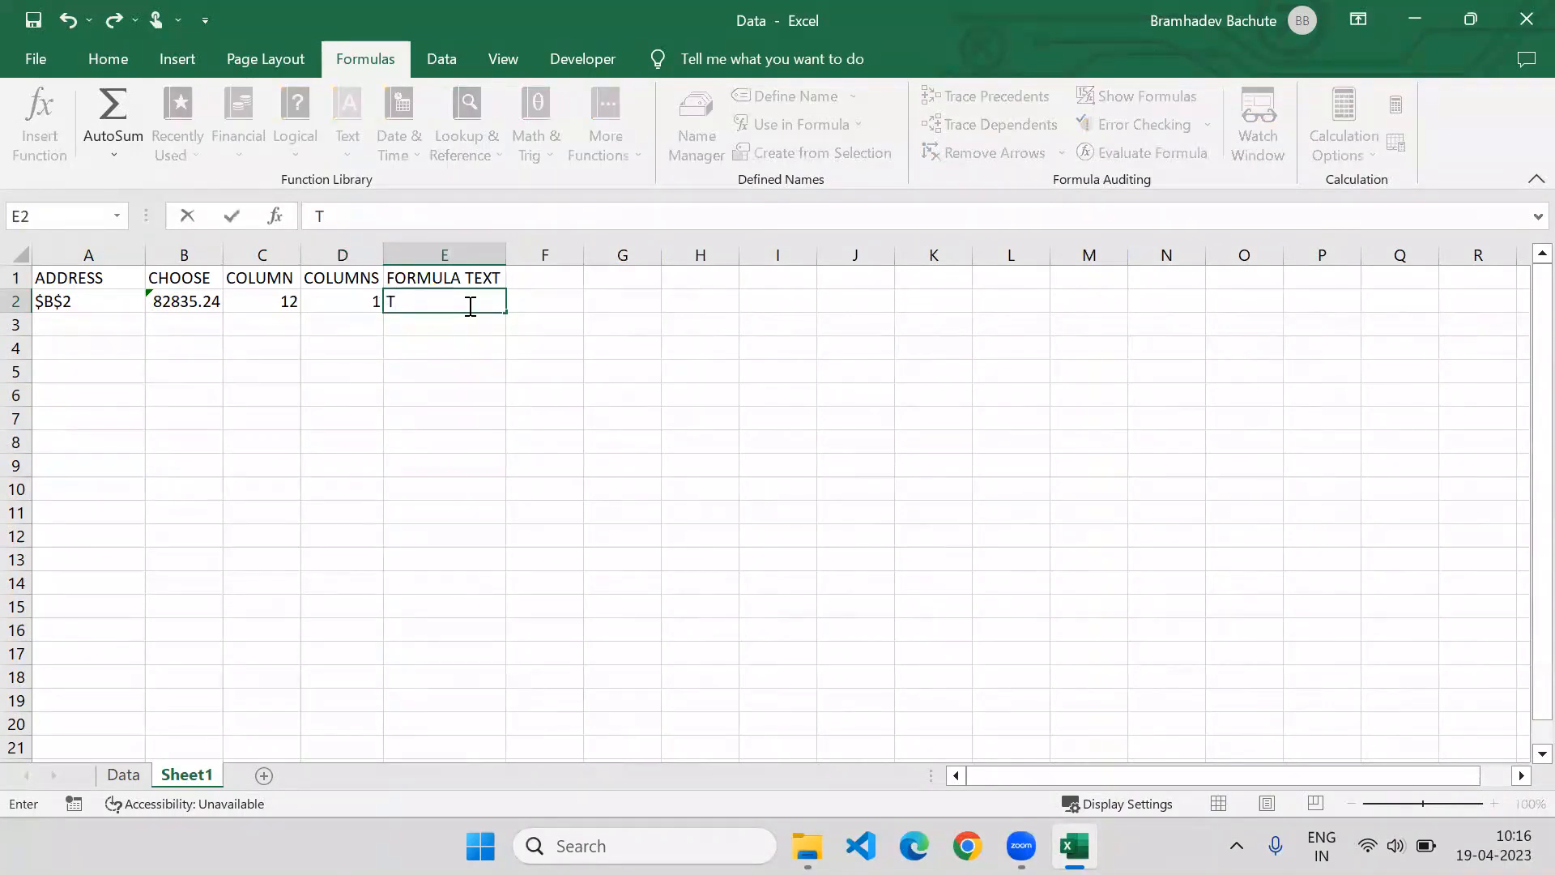
{"action": "key", "text": "BackSpace"}
{"action": "type", "text": "=T"}
{"action": "key", "text": "BackSpace"}
{"action": "type", "text": "Form"}
{"action": "key", "text": "Tab"}
{"action": "key", "text": "Left"}
{"action": "type", "text": ")"}
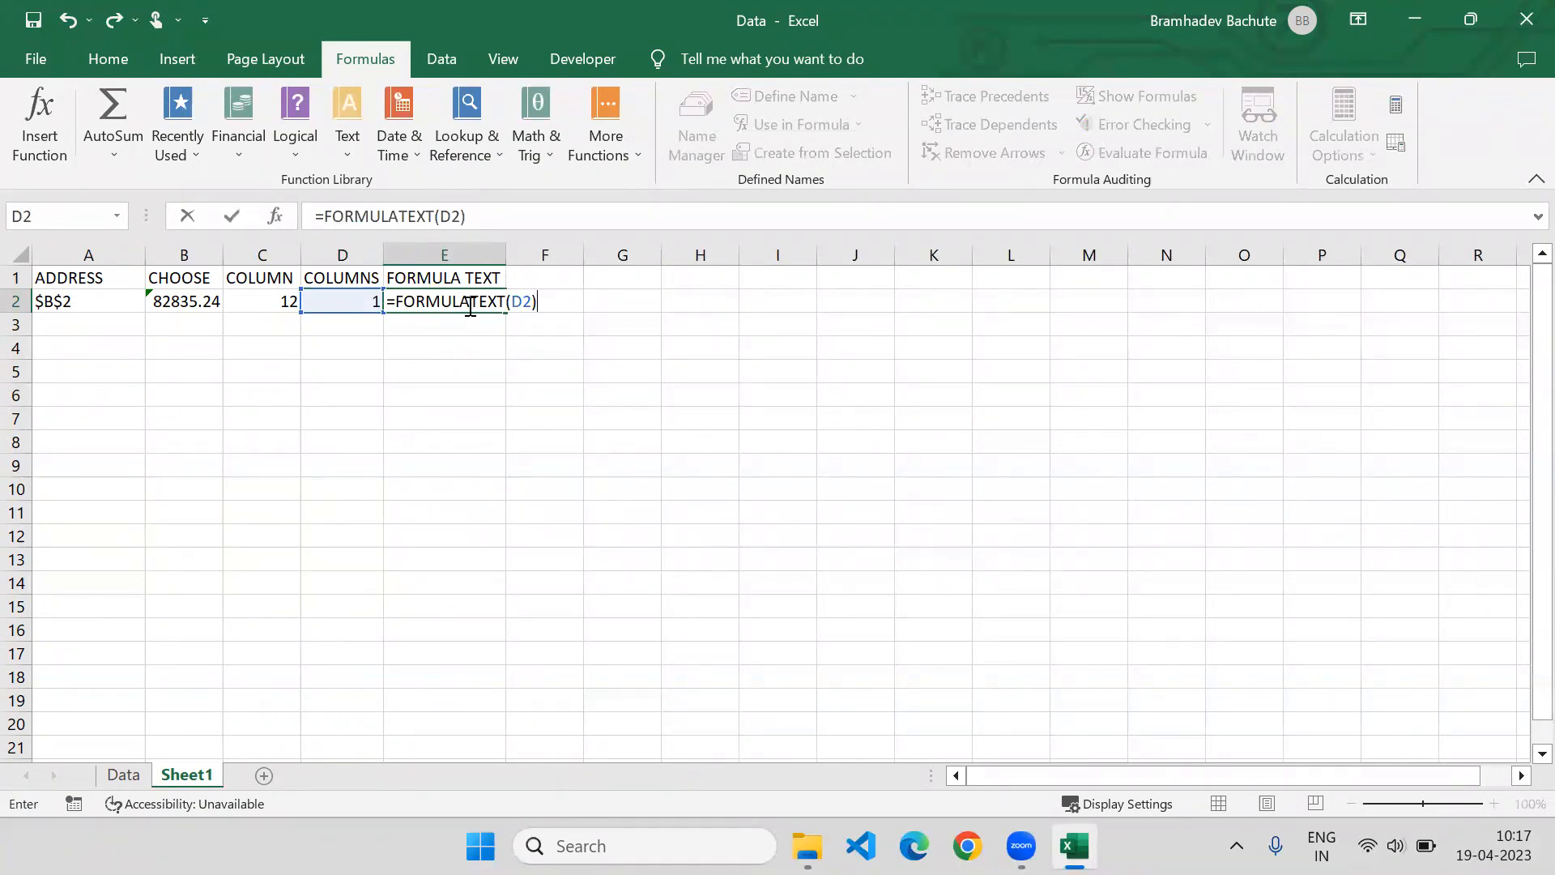
{"action": "key", "text": "Return"}
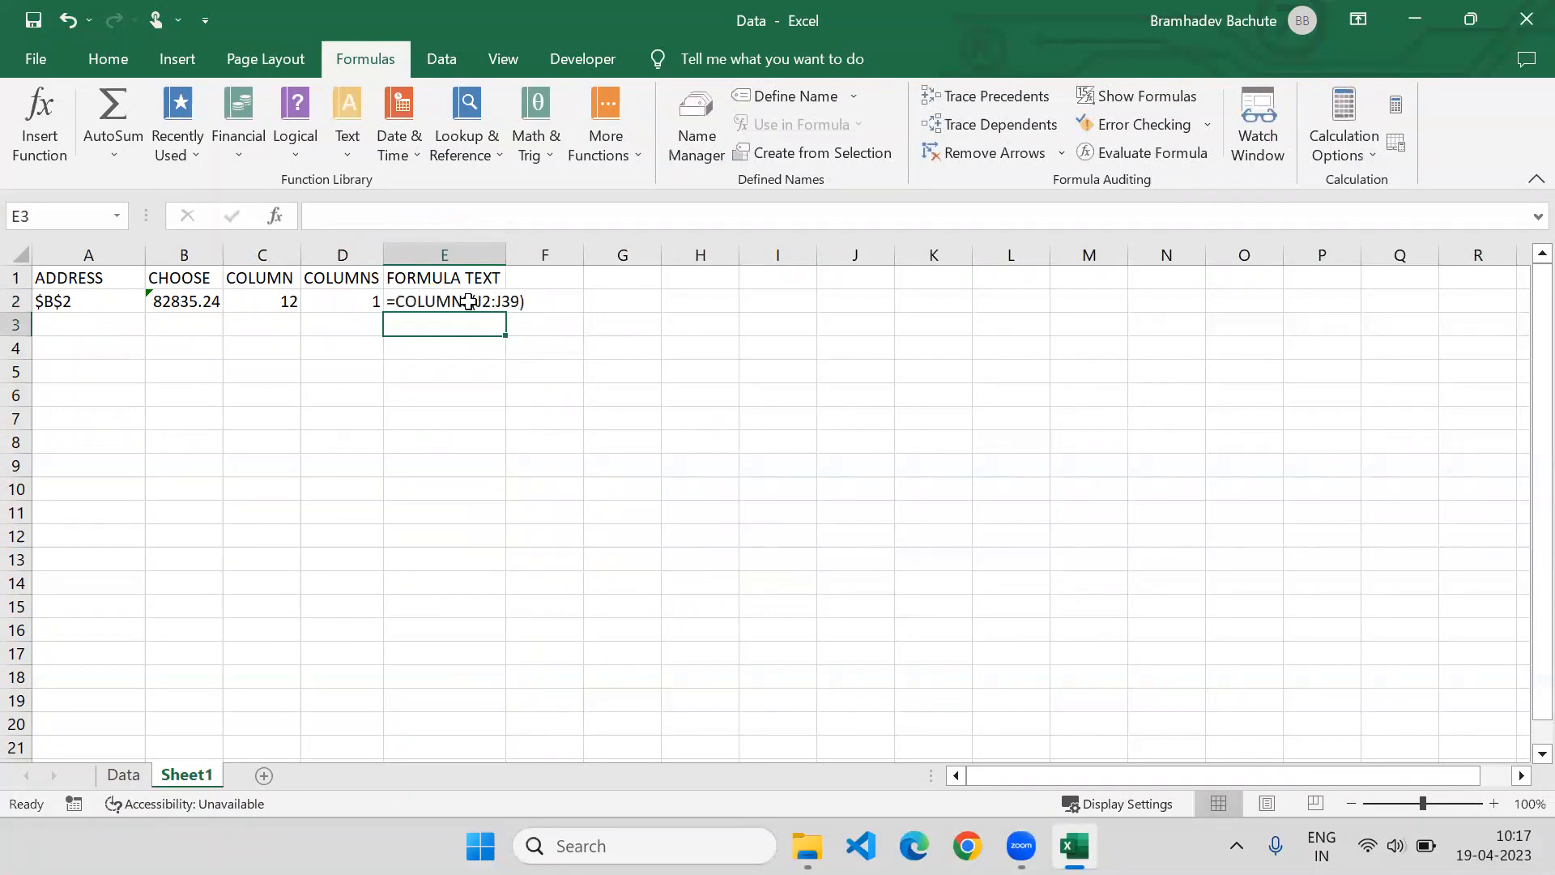
{"action": "left_click_drag", "start_coordinate": [515, 250], "coordinate": [531, 249]}
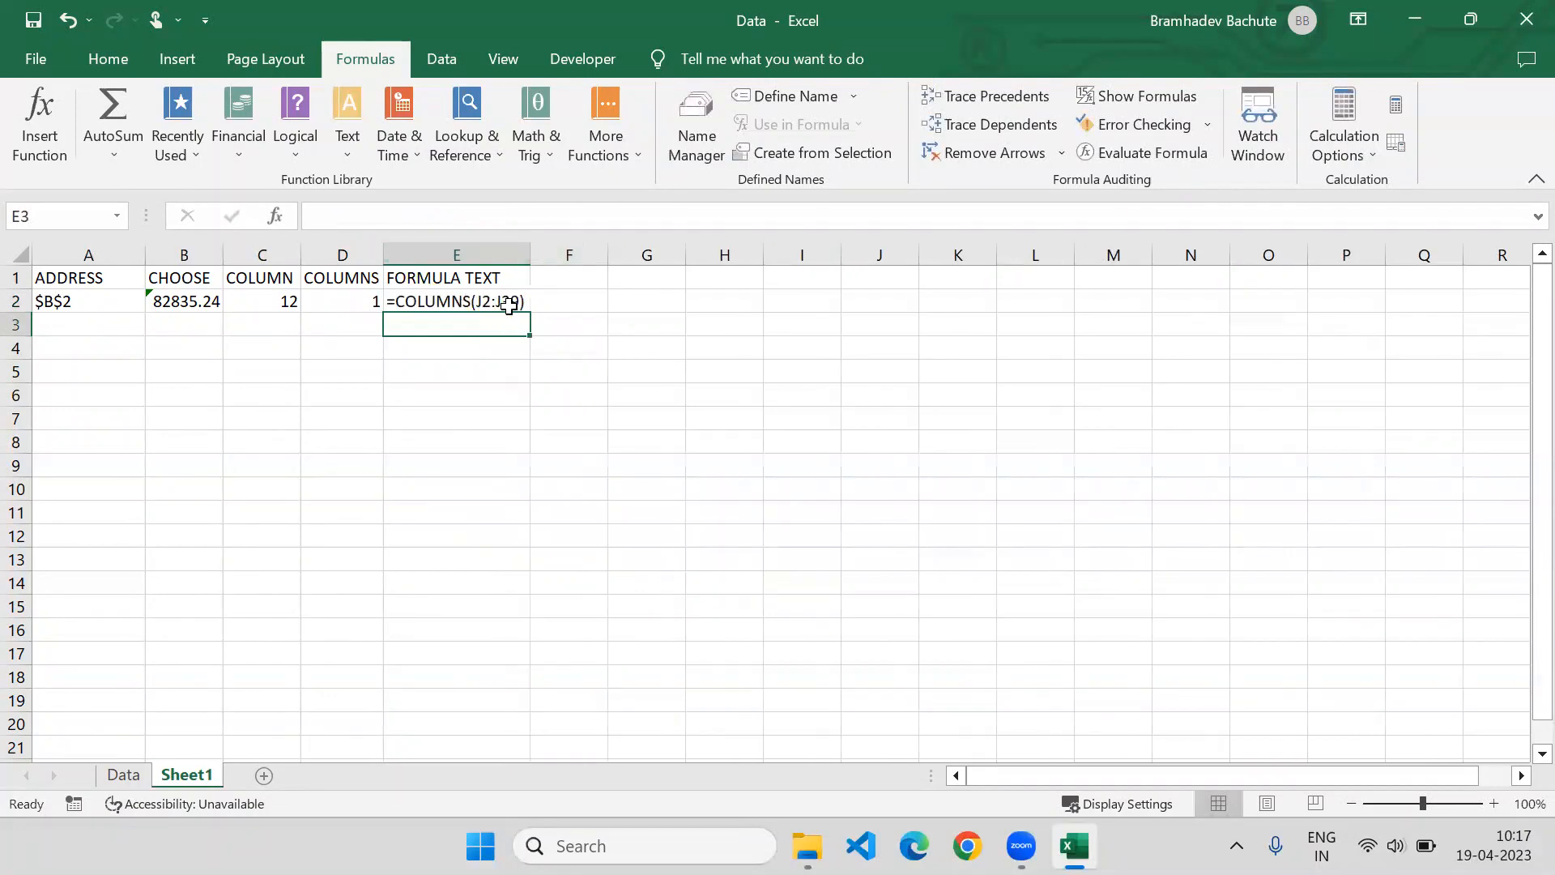
{"action": "left_click", "coordinate": [481, 308]}
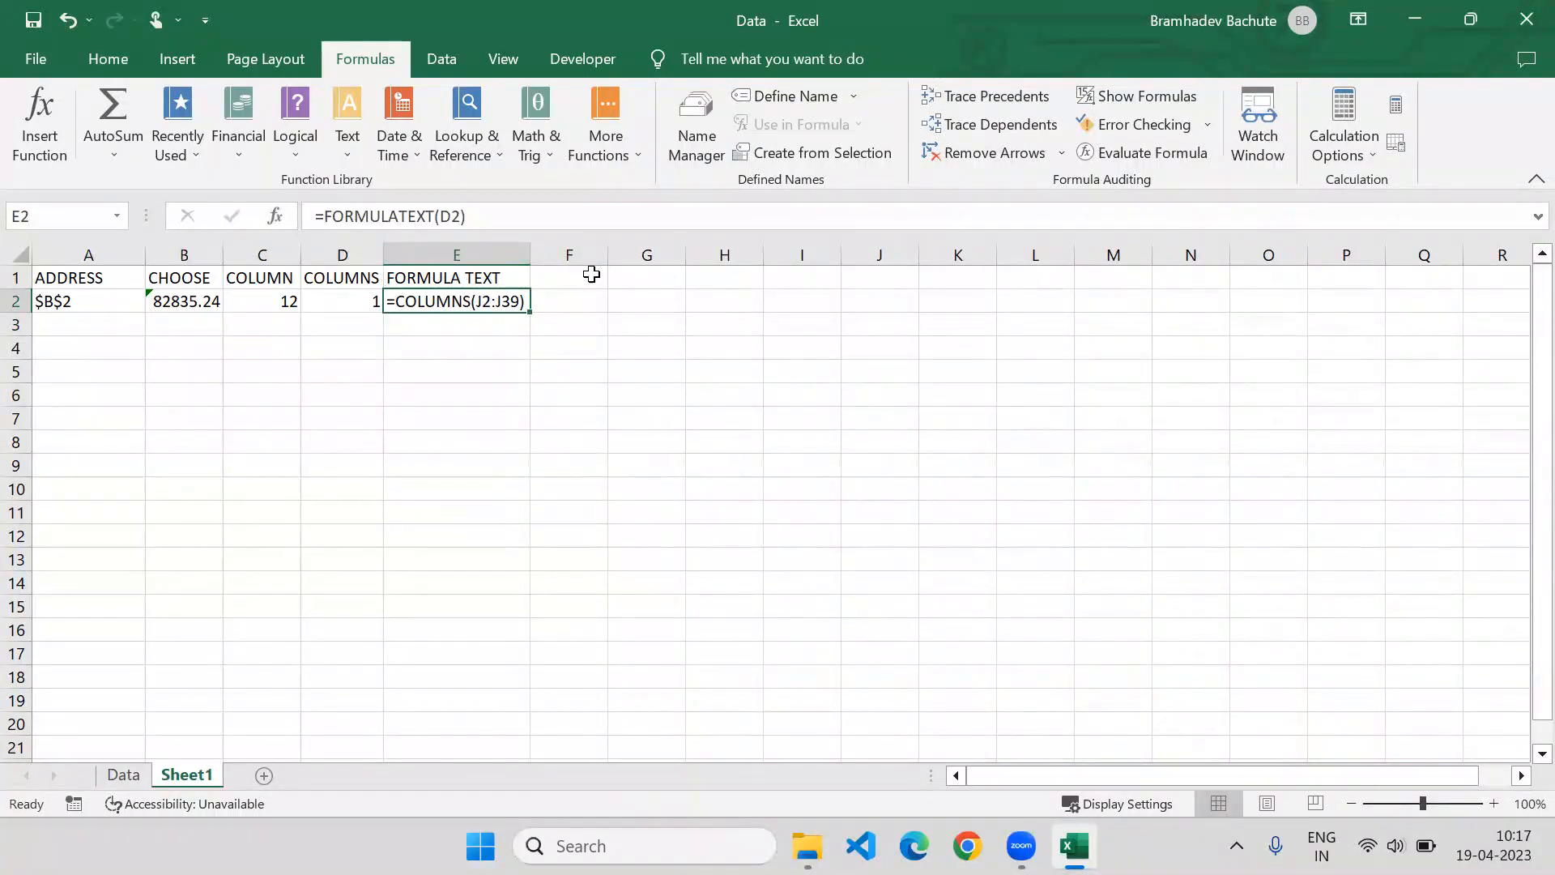
Look up the HYPERLINK function's description among the Lookup & Reference functions, and enter the header HYPERLINK in F1
{"action": "left_click", "coordinate": [473, 155]}
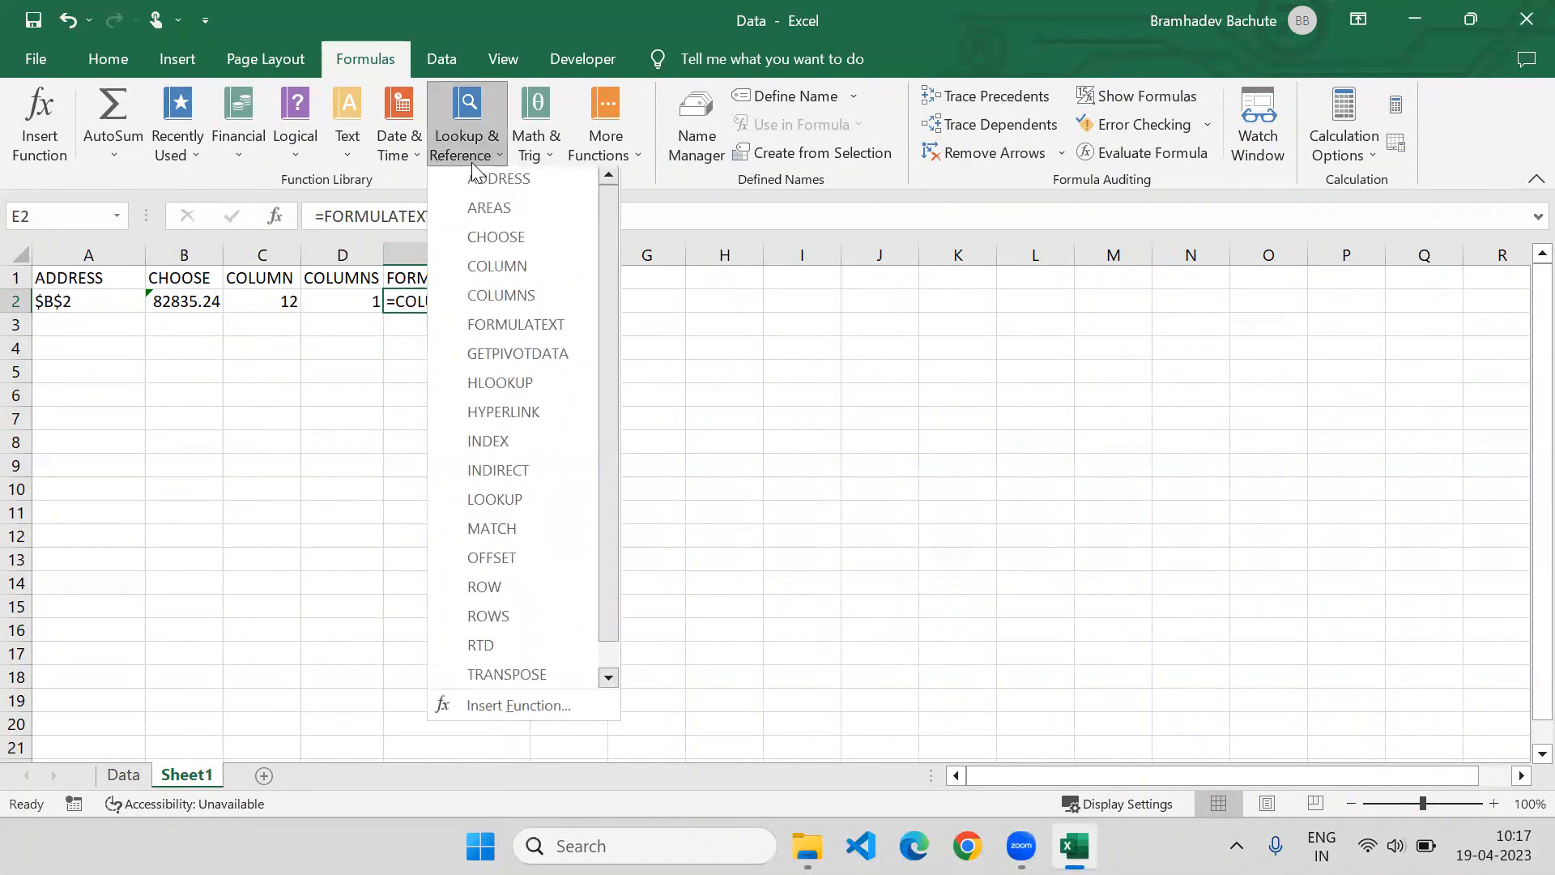
{"action": "left_click_drag", "start_coordinate": [606, 272], "coordinate": [611, 333]}
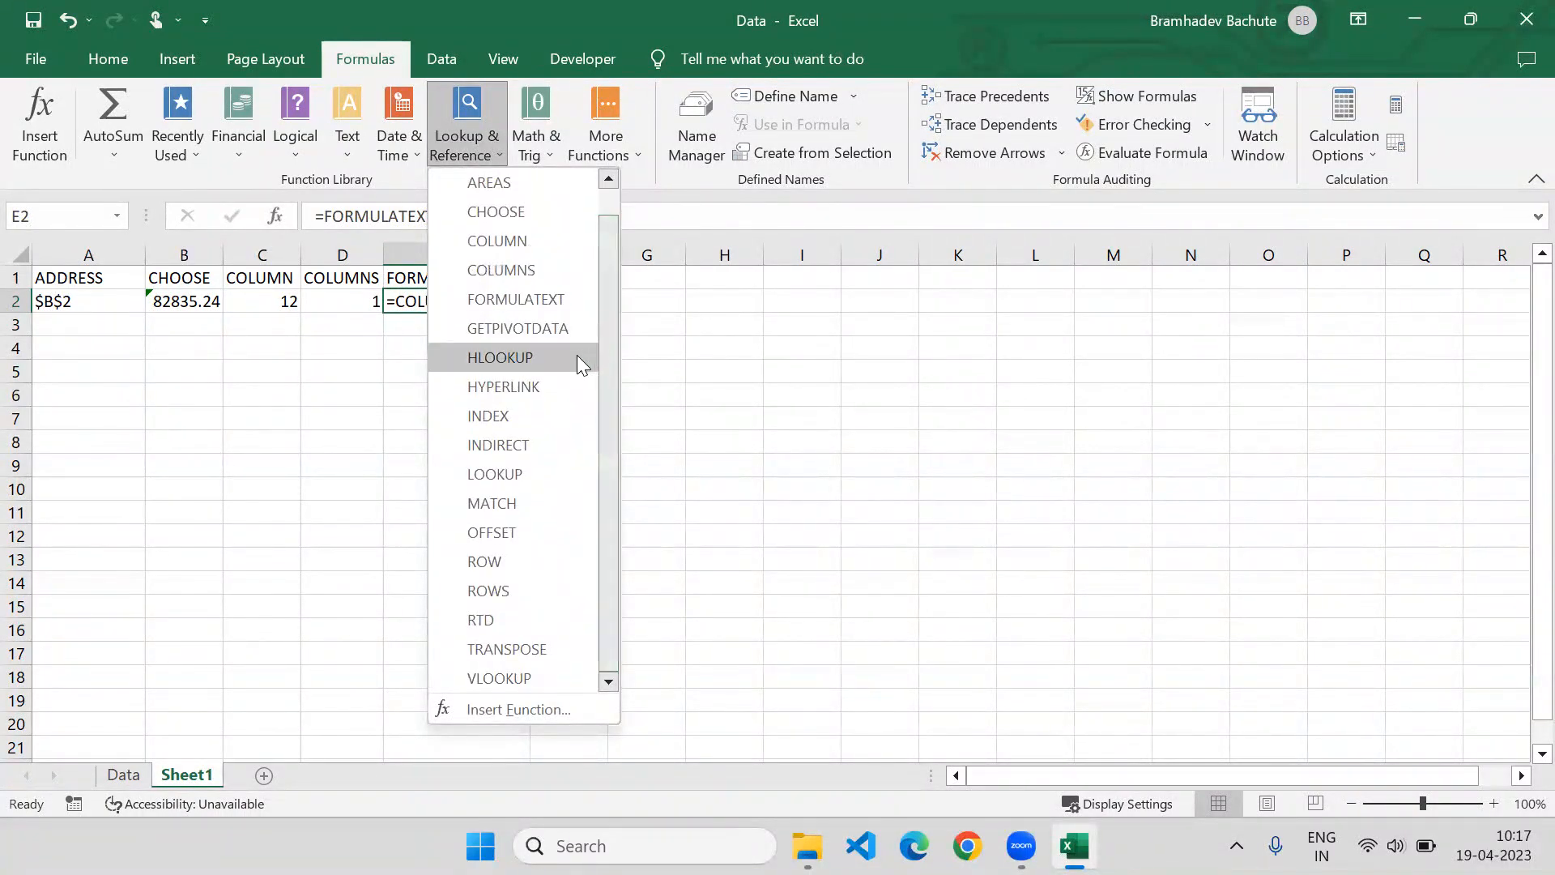
{"action": "mouse_move", "coordinate": [576, 355]}
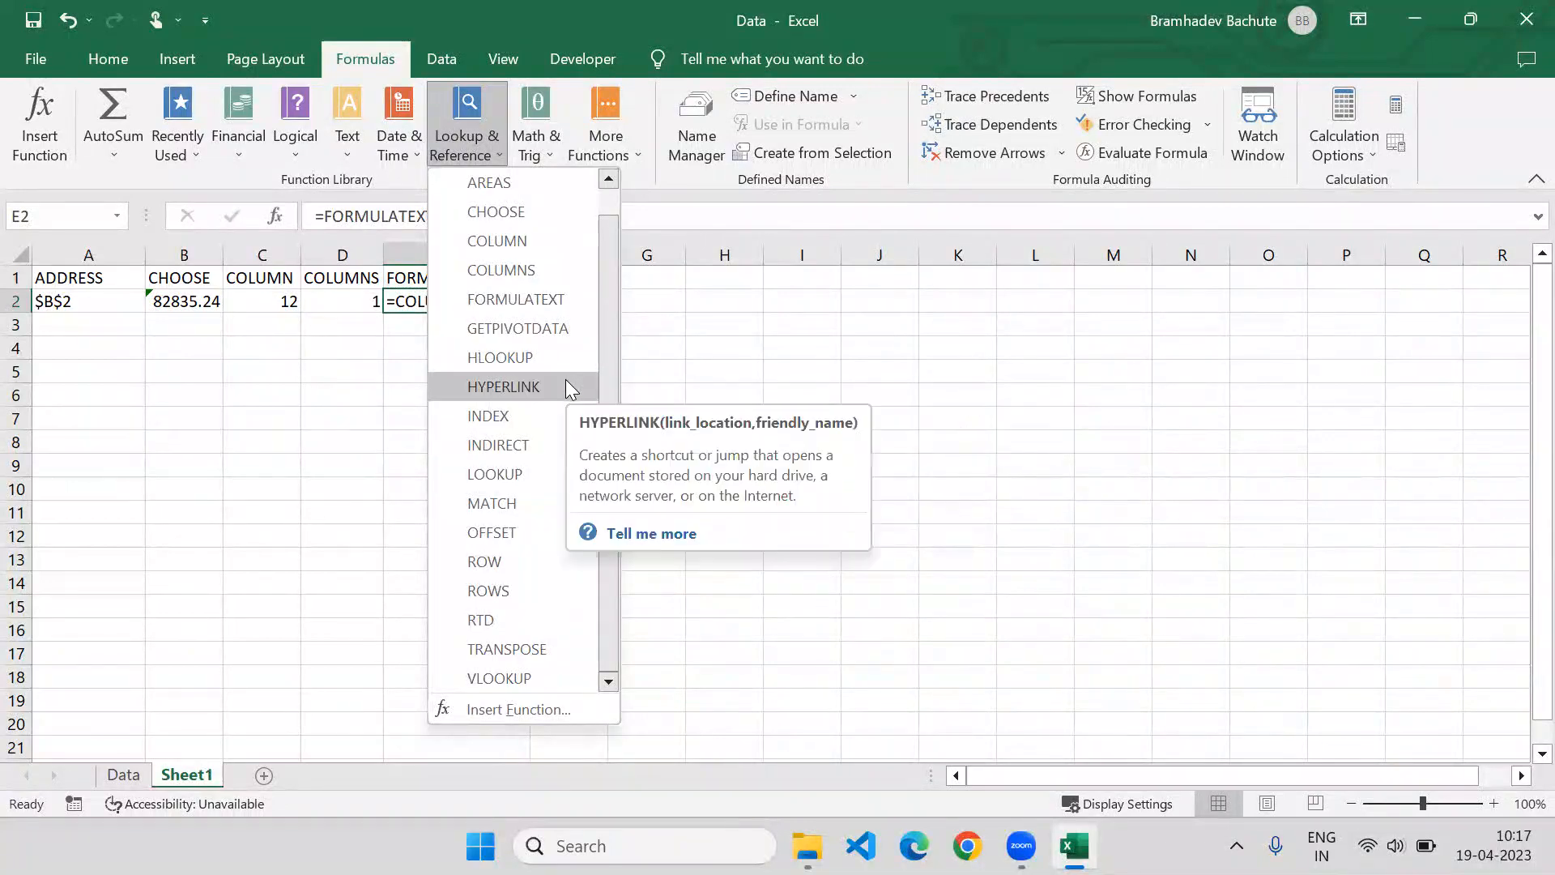
{"action": "left_click", "coordinate": [680, 337]}
{"action": "left_click", "coordinate": [575, 279]}
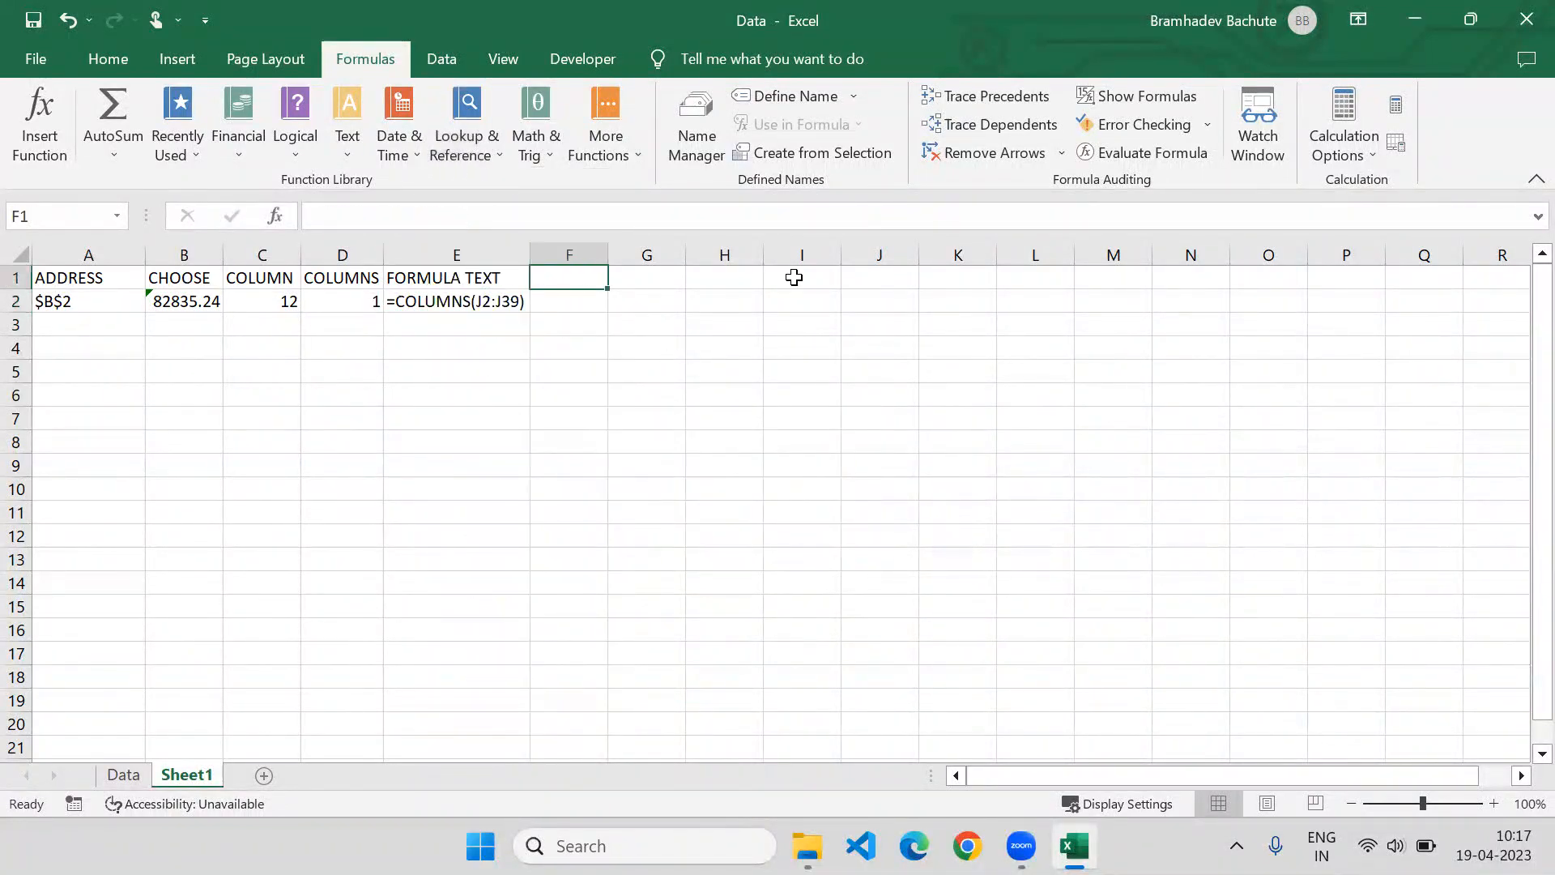
{"action": "type", "text": "HYPER"}
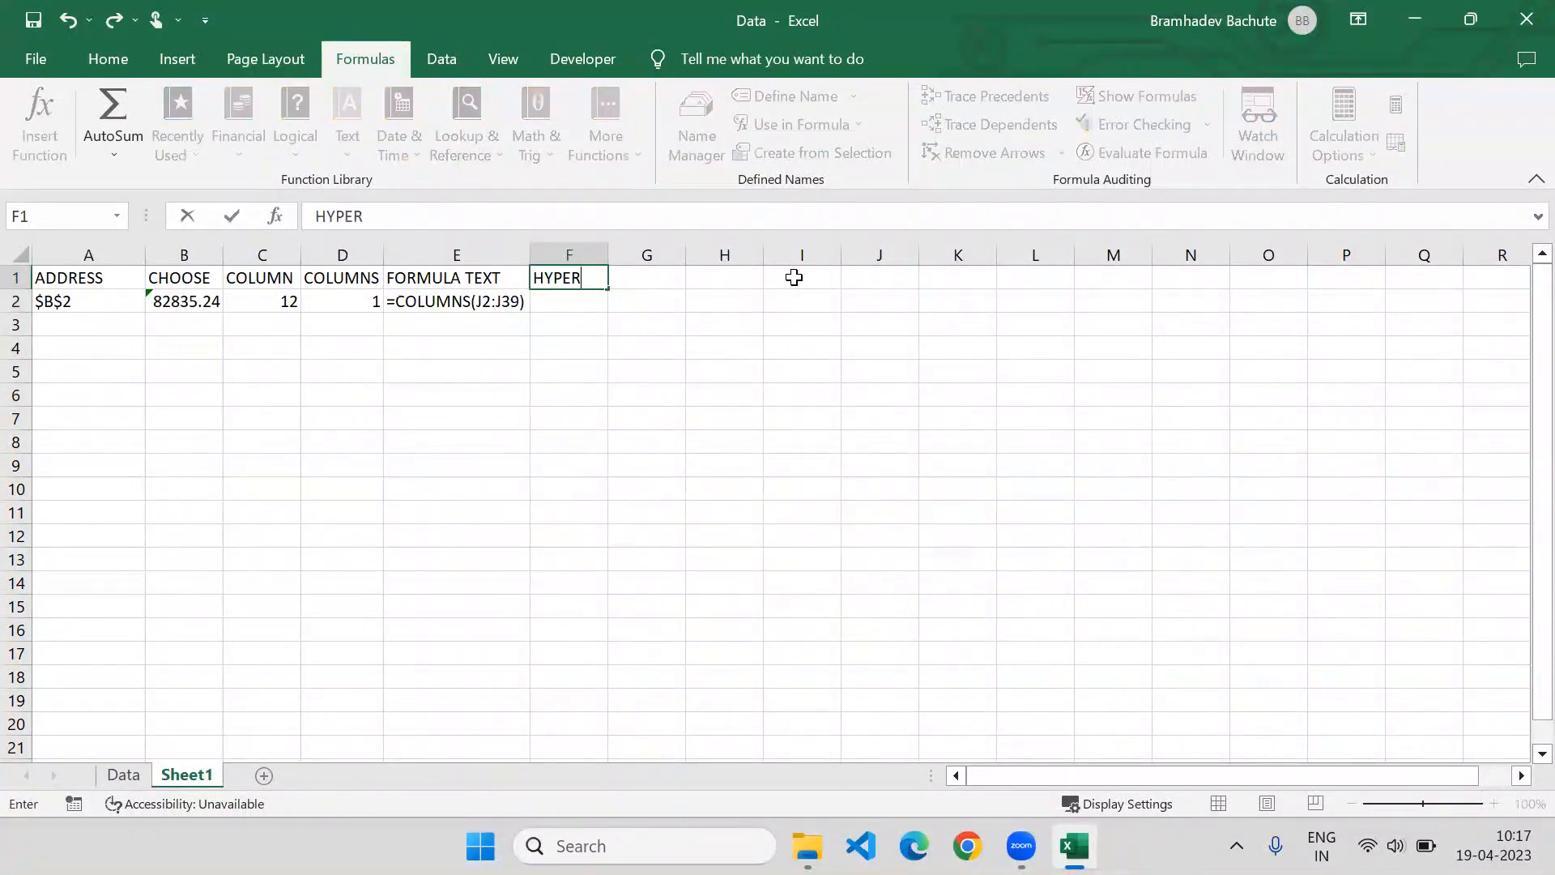
{"action": "type", "text": "LINK"}
{"action": "key", "text": "Return"}
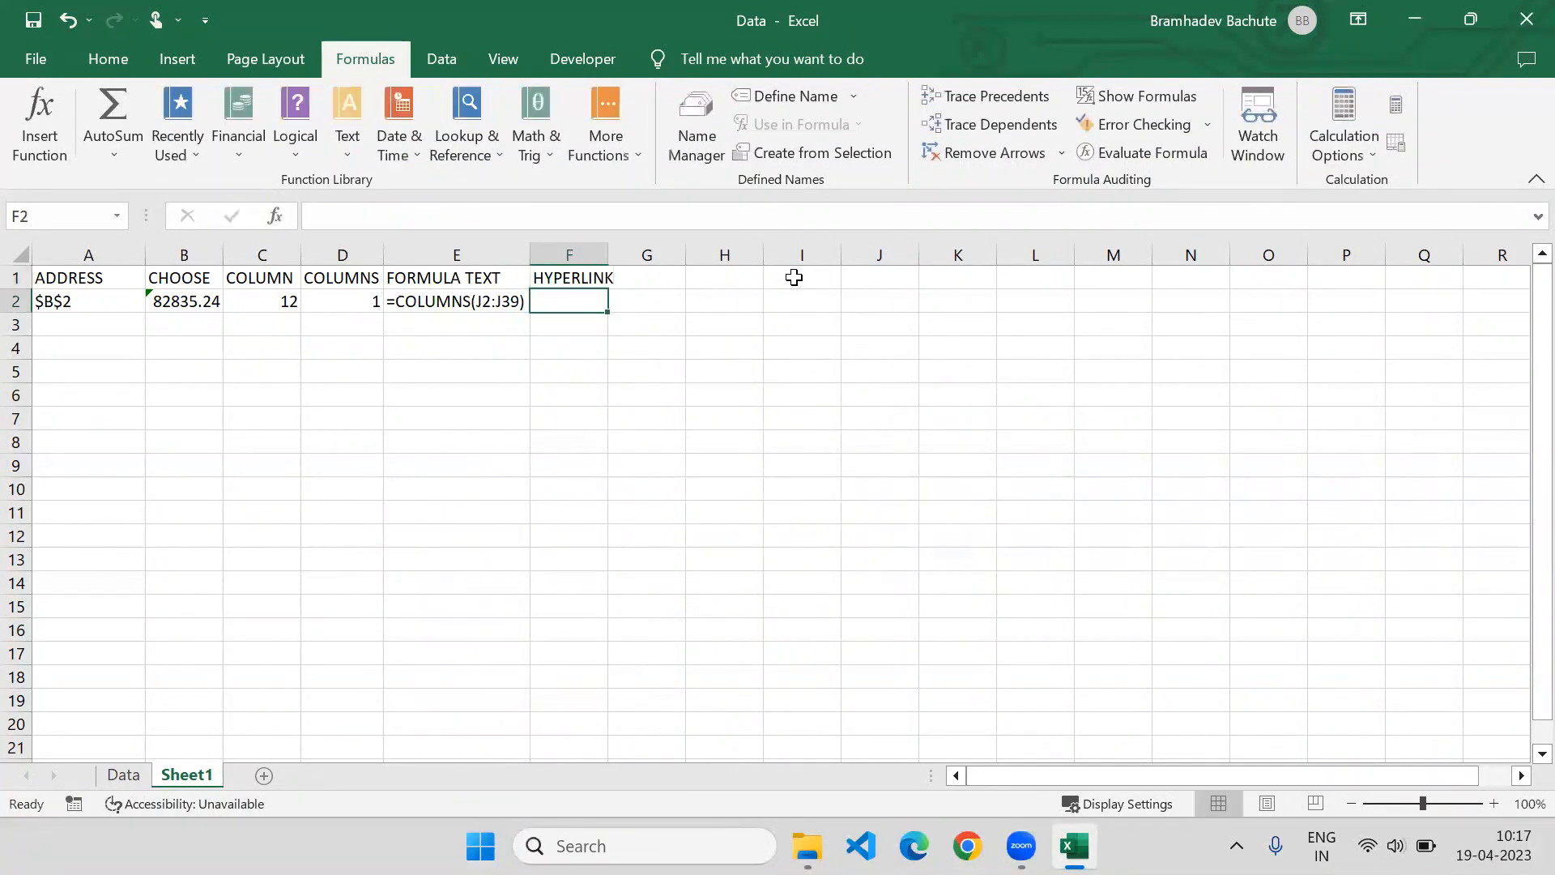
Start a HYPERLINK formula in F2 with an empty link location and the friendly name "Google"
{"action": "type", "text": "="}
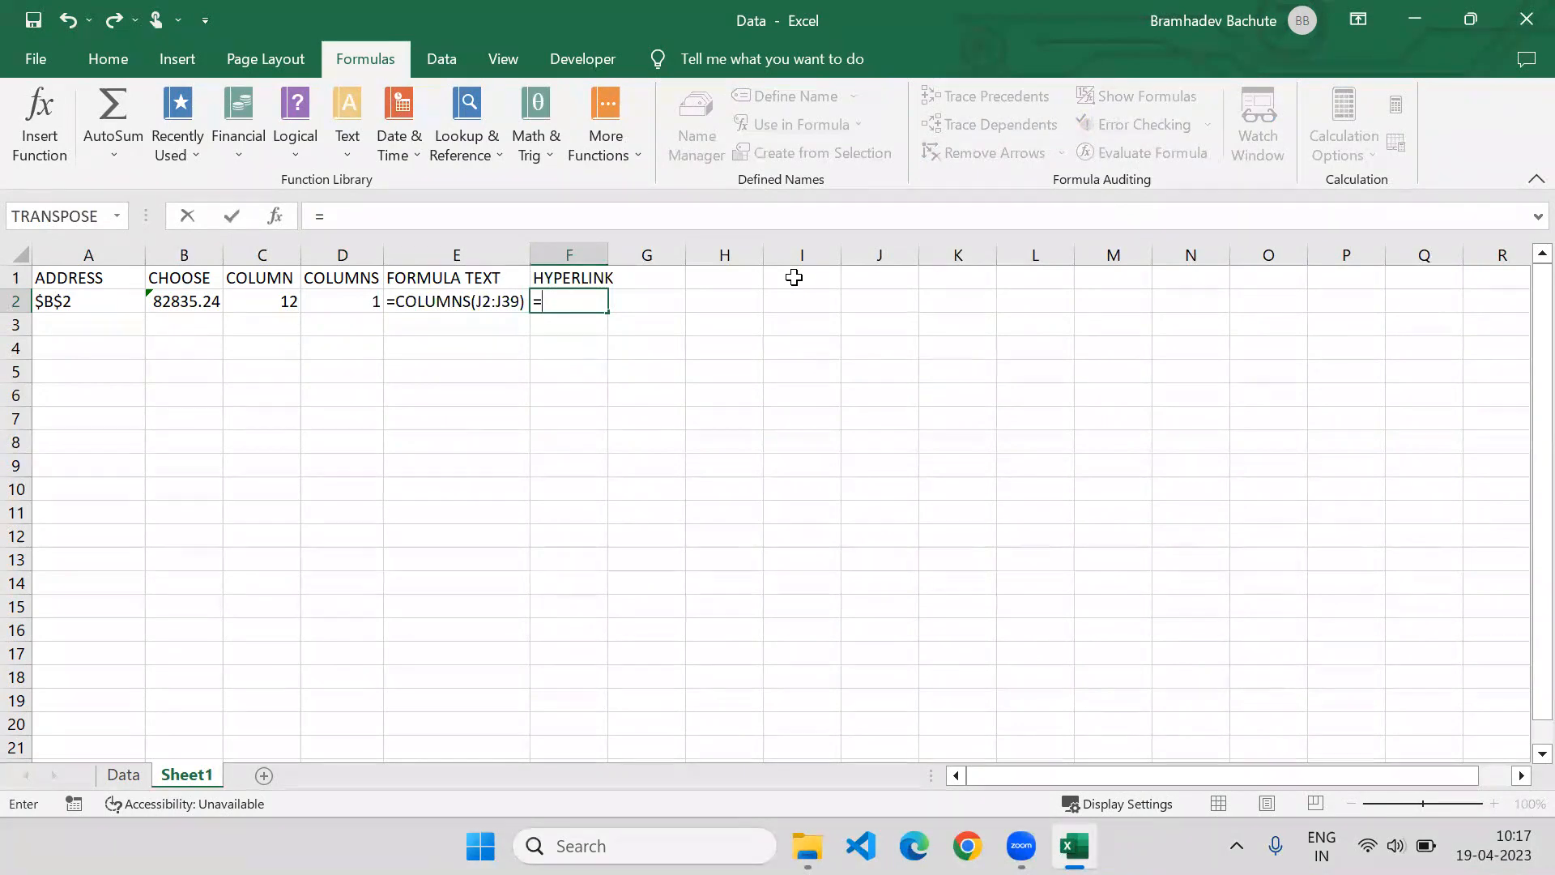
{"action": "type", "text": "HYP"}
{"action": "key", "text": "Tab"}
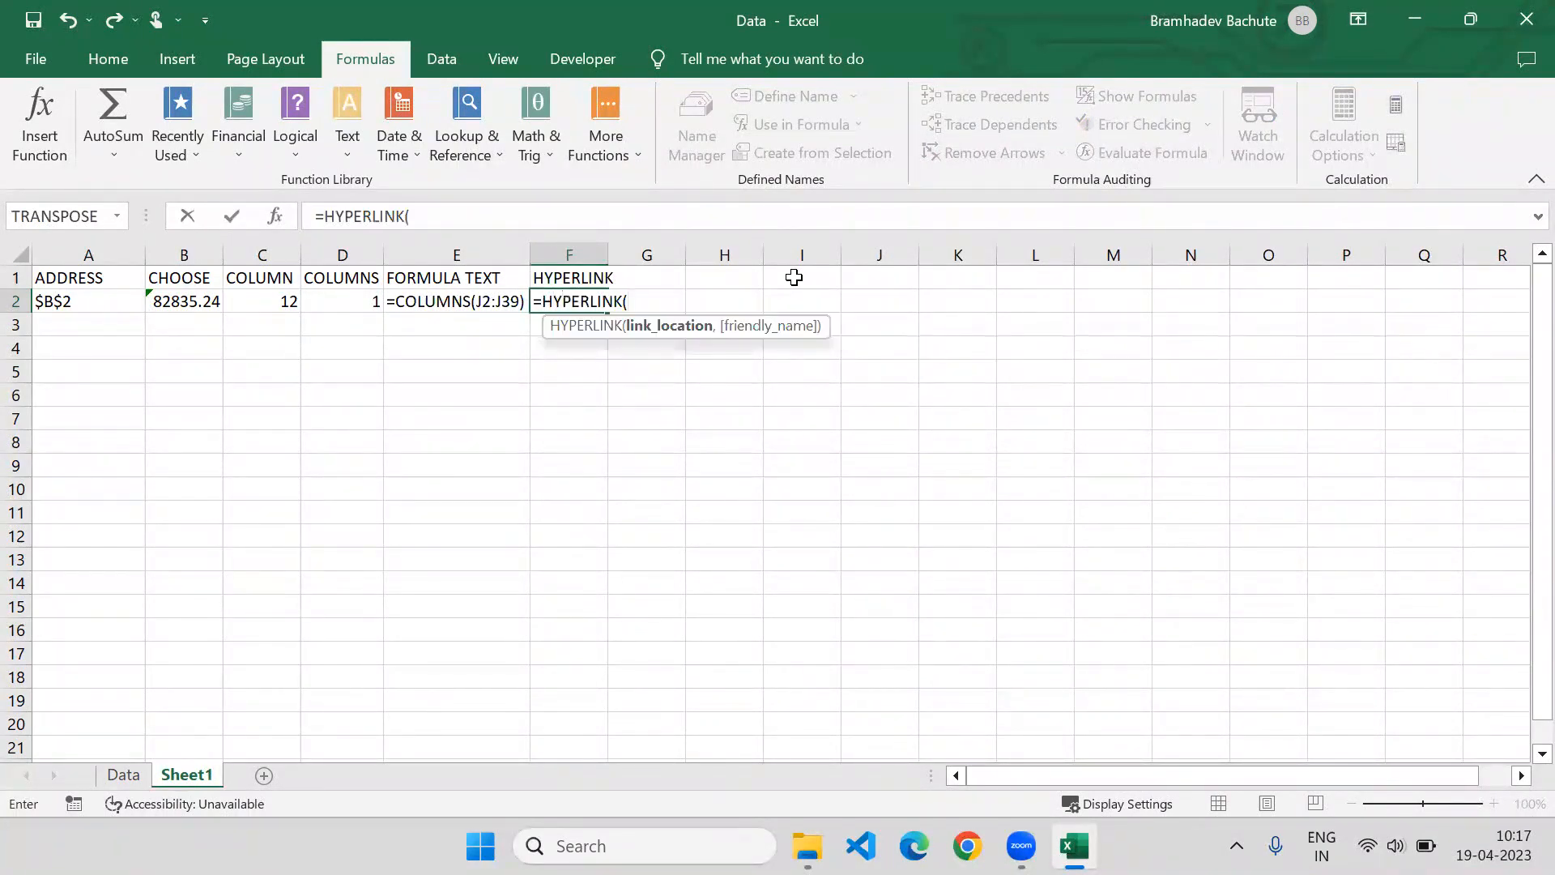
{"action": "type", "text": "\"\","}
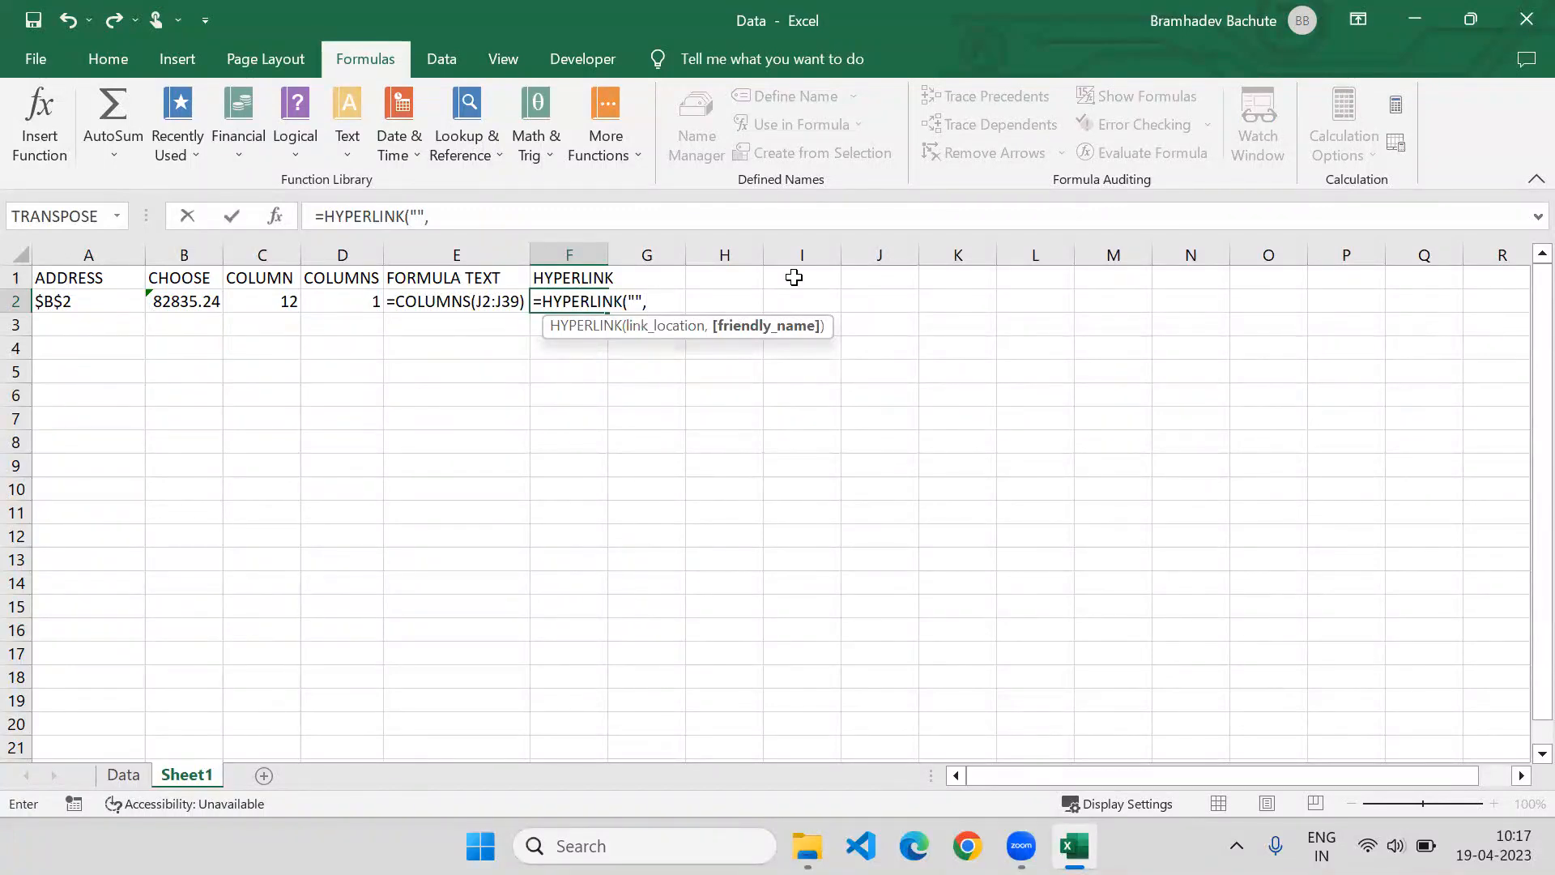
{"action": "type", "text": "Goog;"}
{"action": "key", "text": "BackSpace"}
{"action": "key", "text": "BackSpace"}
{"action": "key", "text": "BackSpace"}
{"action": "key", "text": "BackSpace"}
{"action": "key", "text": "BackSpace"}
{"action": "key", "text": "BackSpace"}
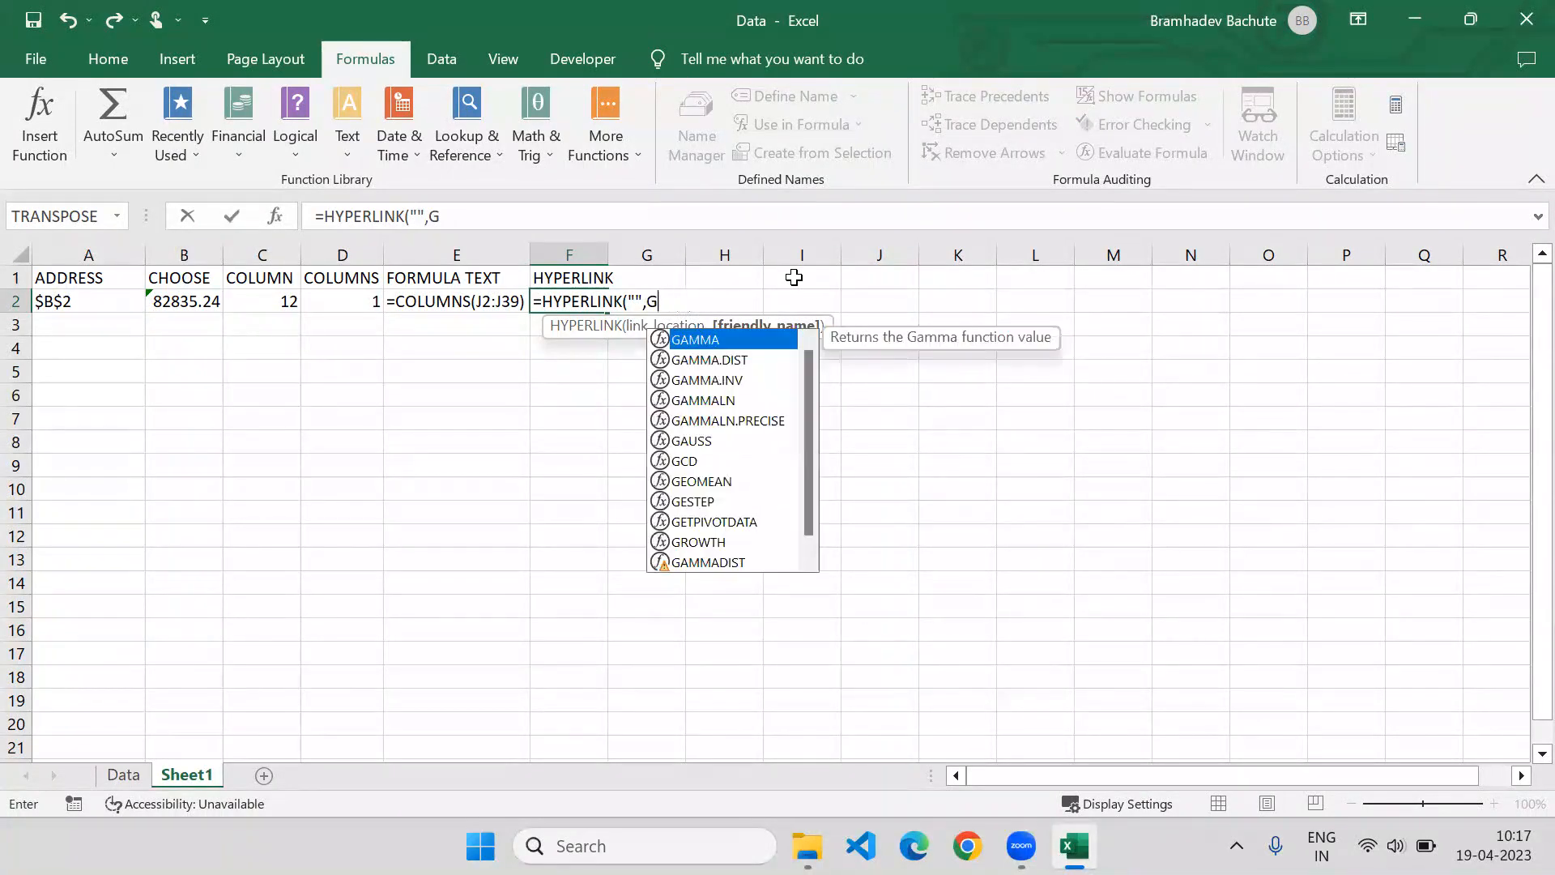
{"action": "type", "text": "Goo"}
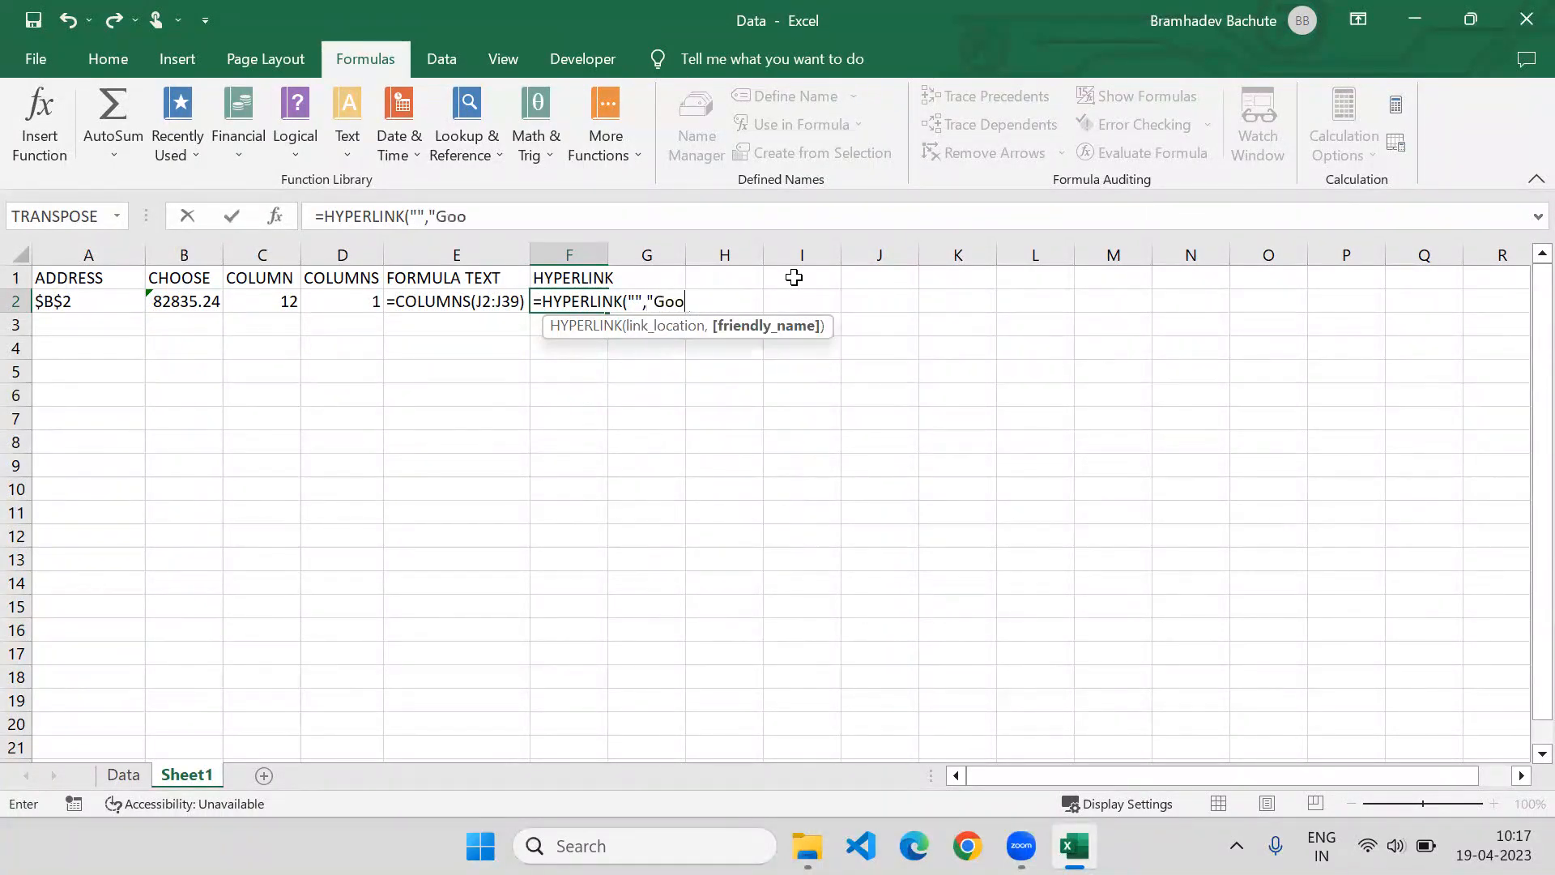
{"action": "type", "text": "gle\")"}
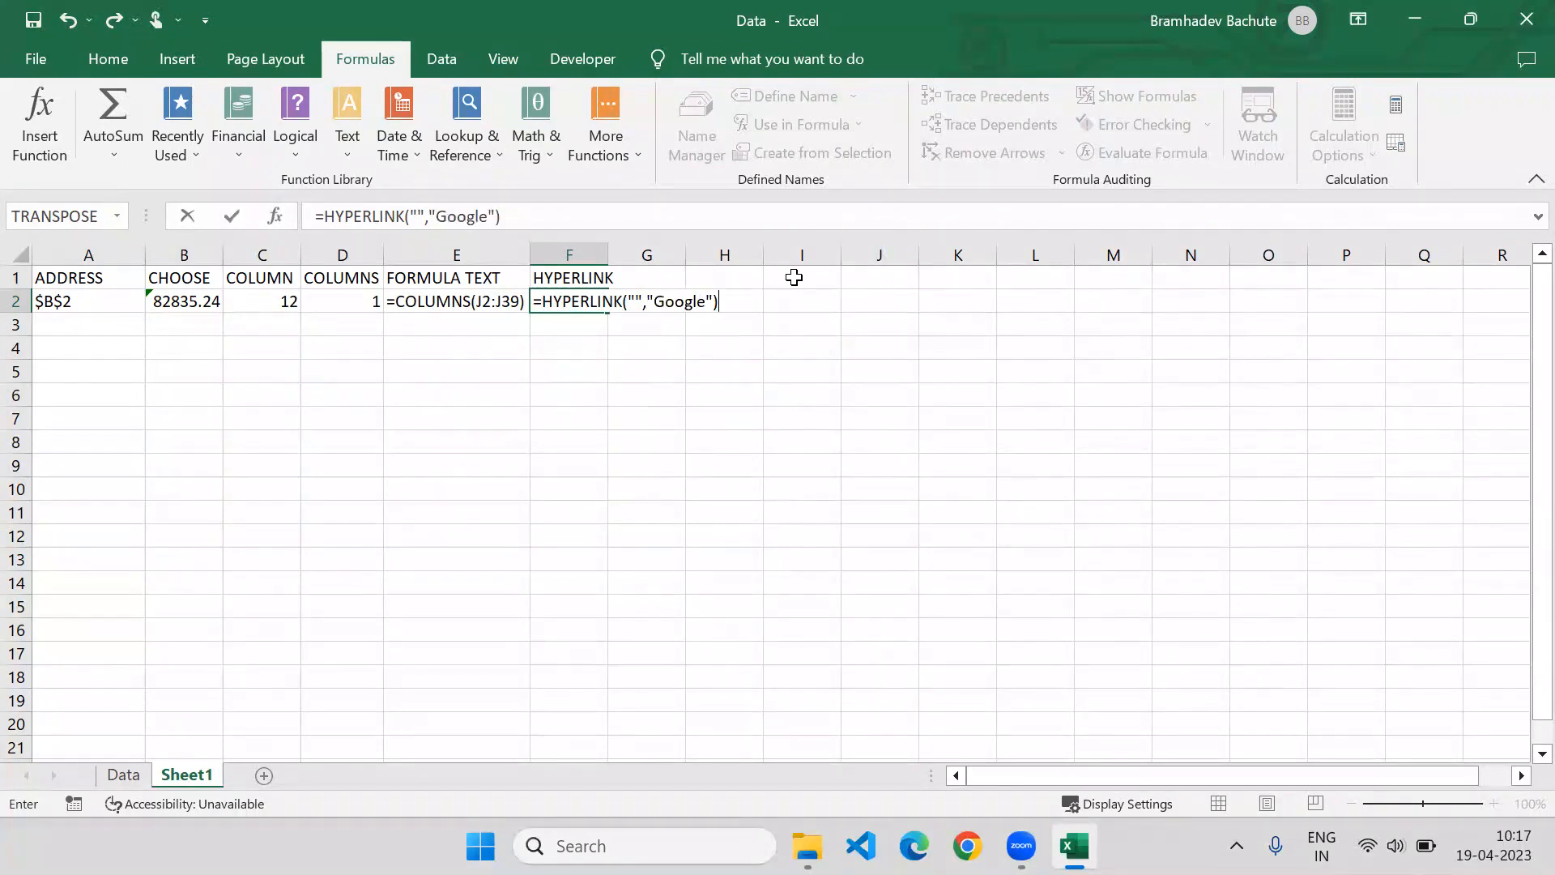
{"action": "left_click", "coordinate": [636, 302]}
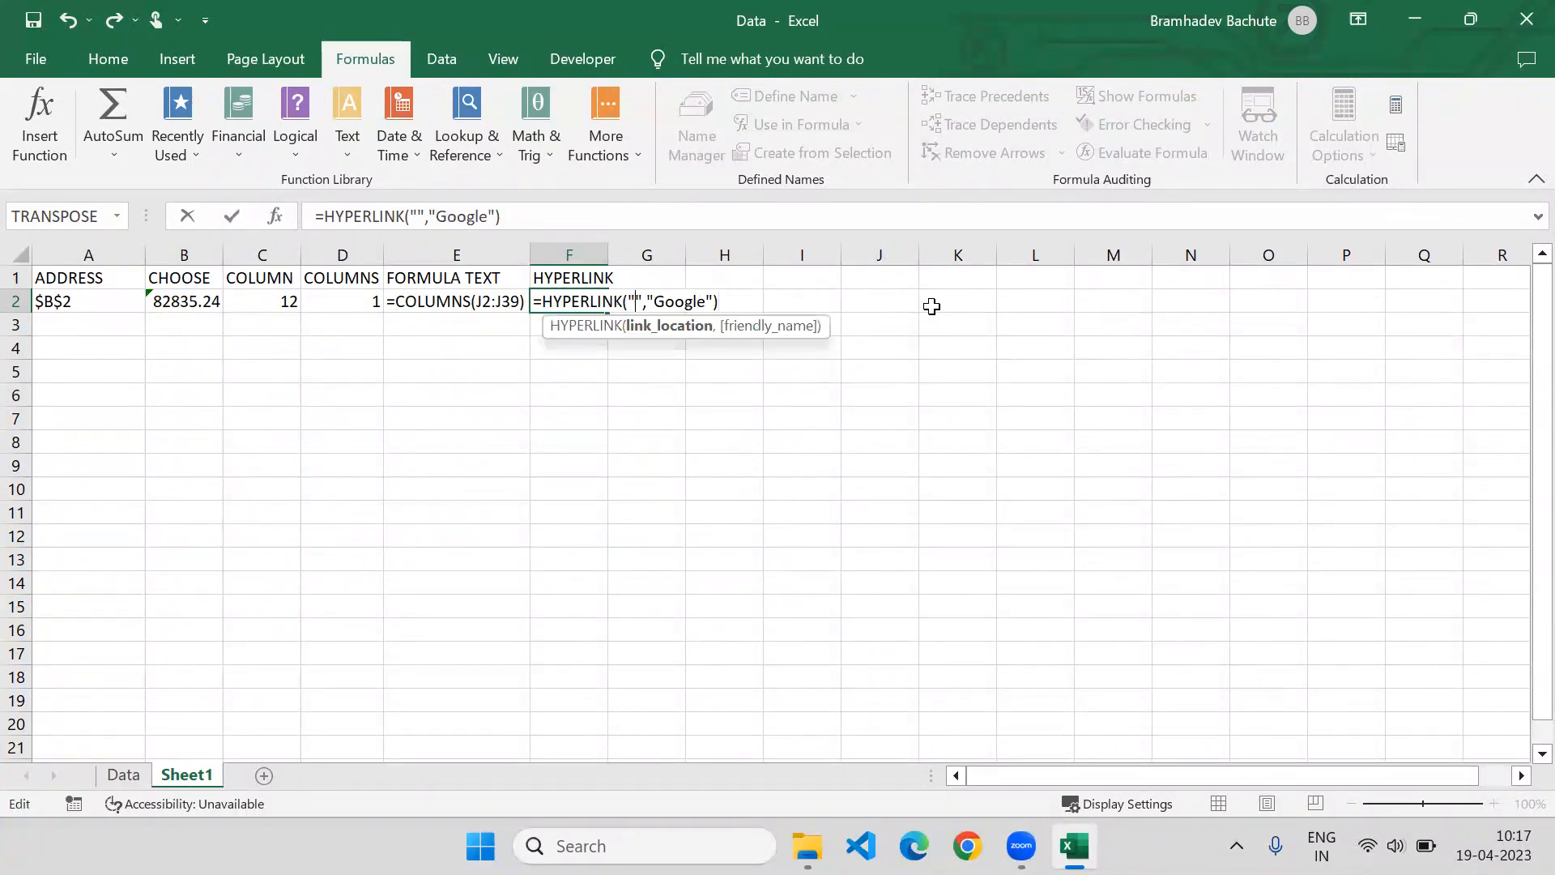
{"action": "type", "text": "https"}
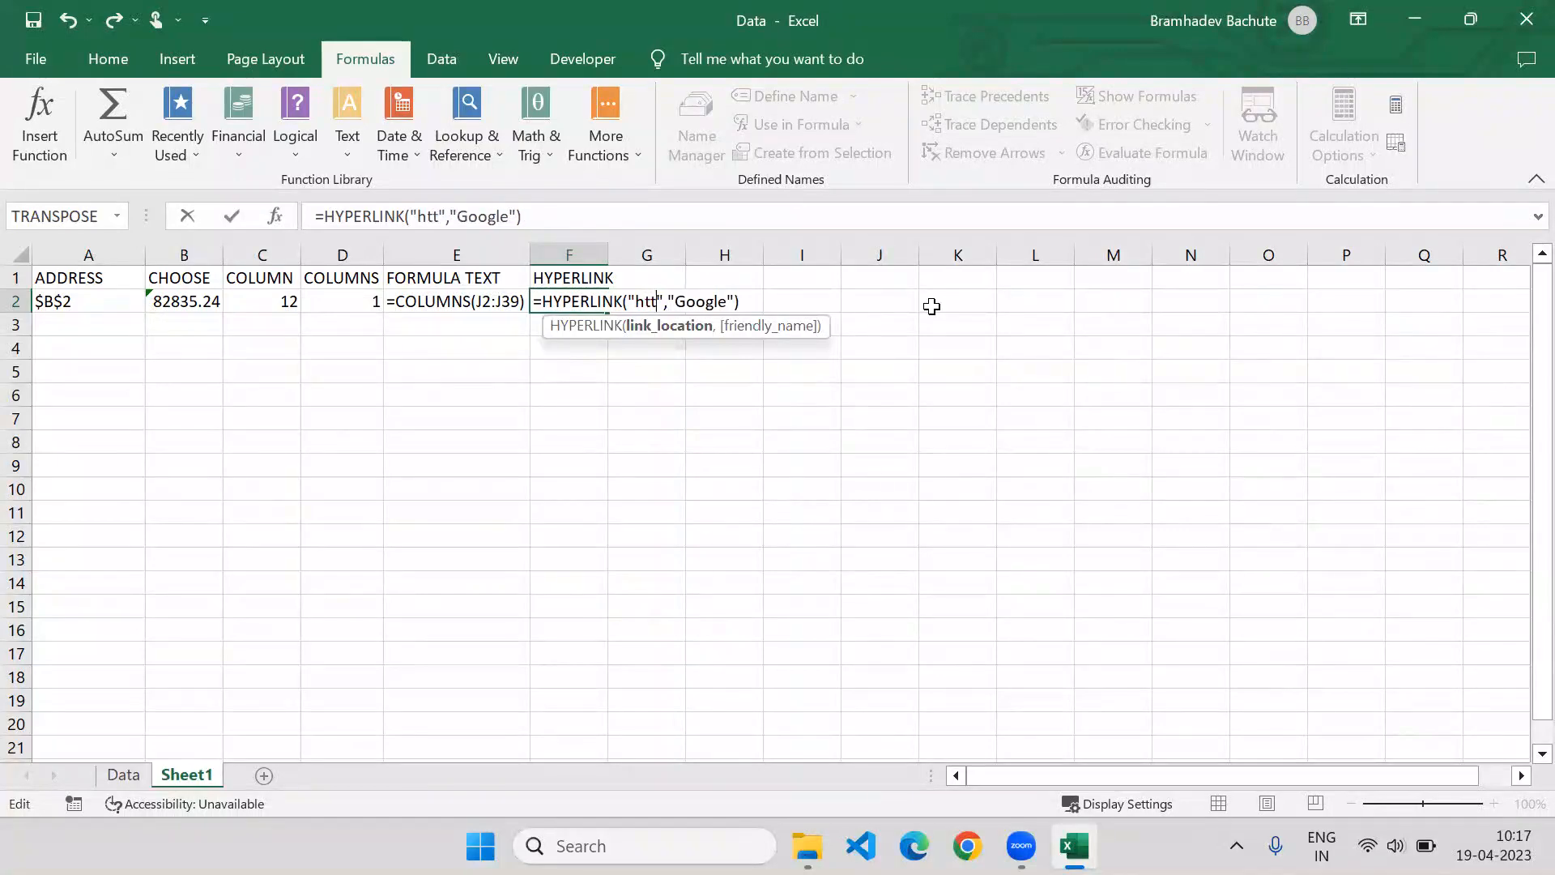
{"action": "type", "text": ":"}
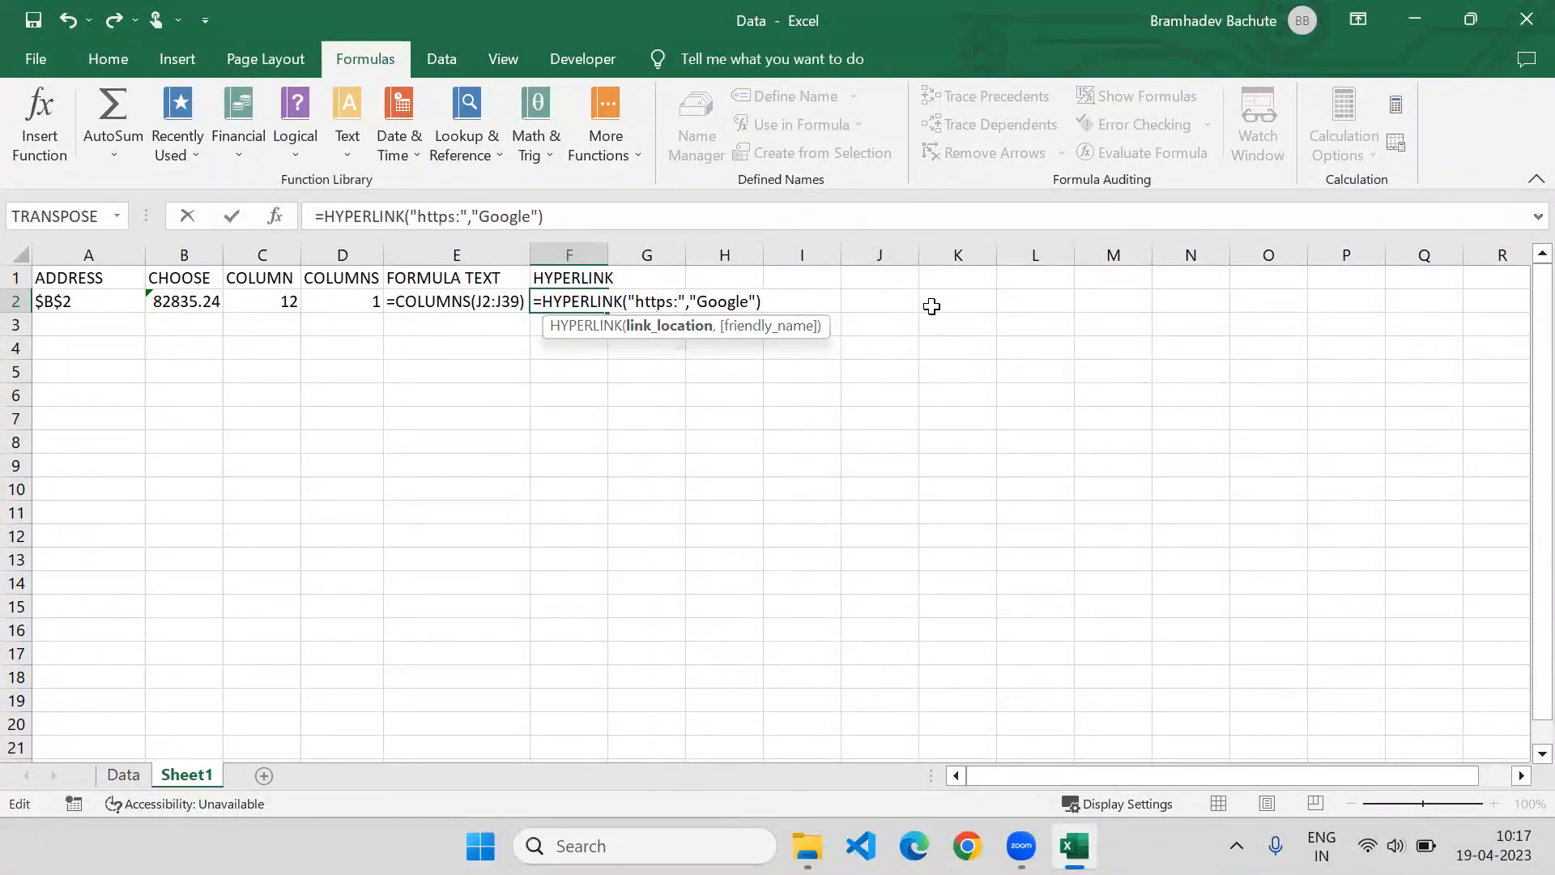
{"action": "type", "text": "//"}
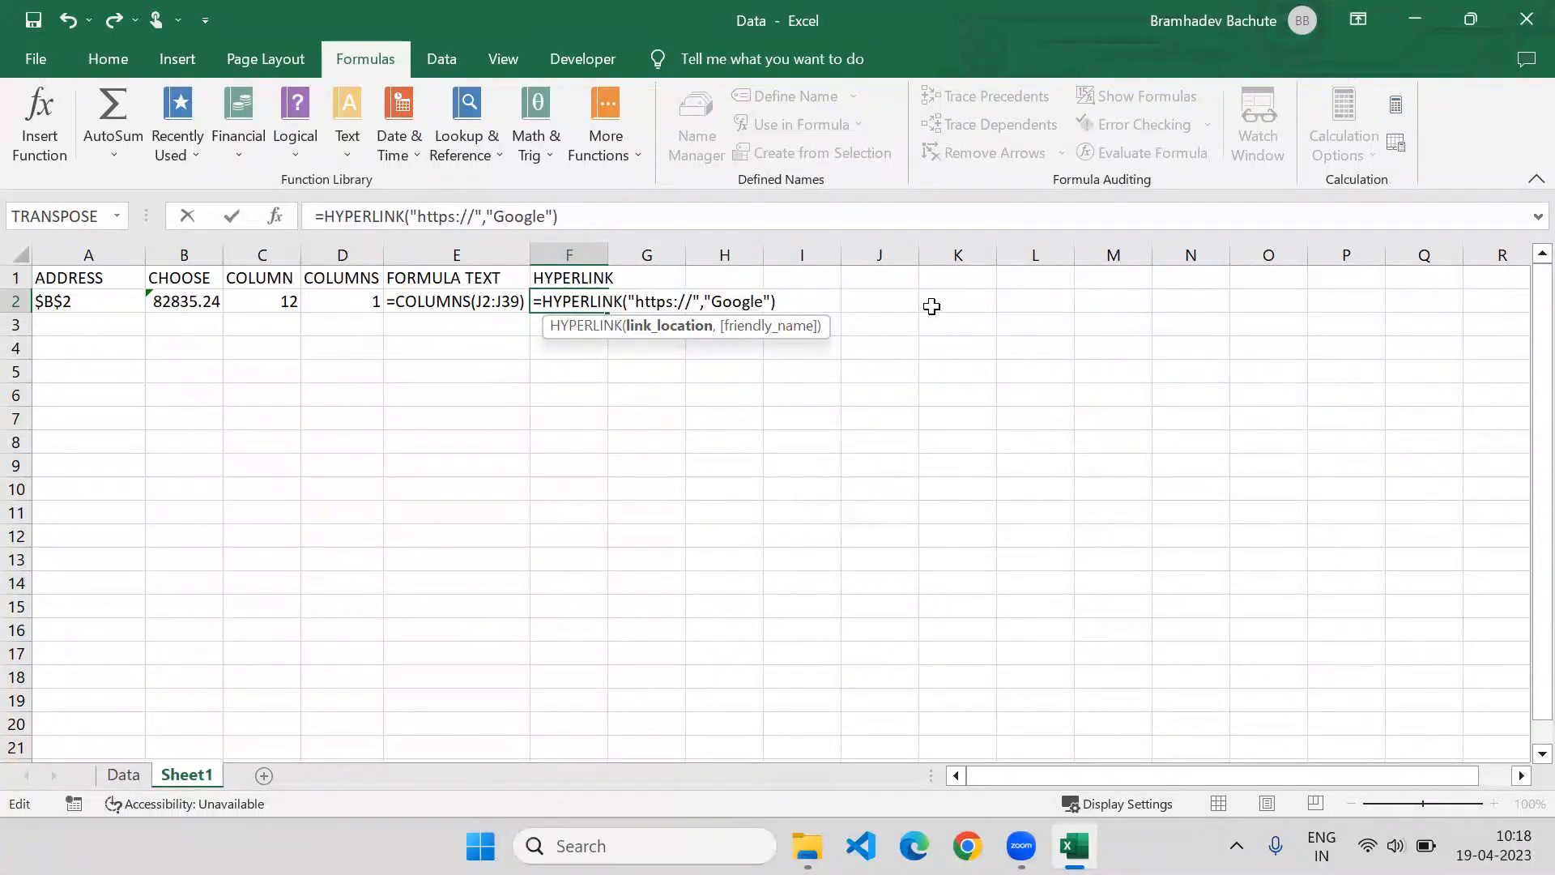
{"action": "type", "text": "www.google."}
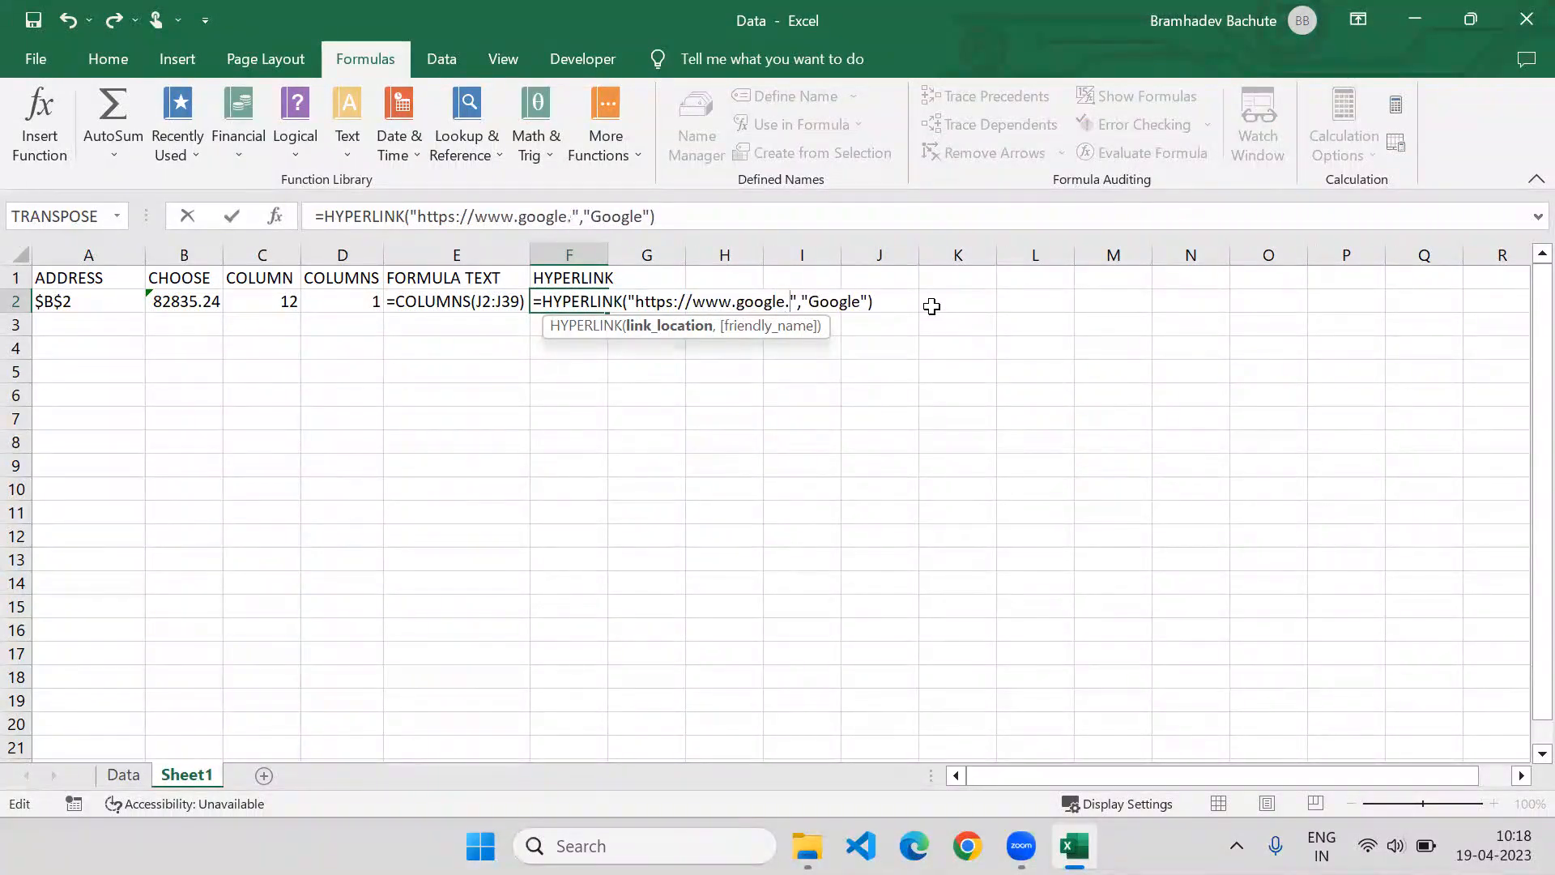
{"action": "type", "text": "com\",\"Google\")"}
{"action": "key", "text": "Return"}
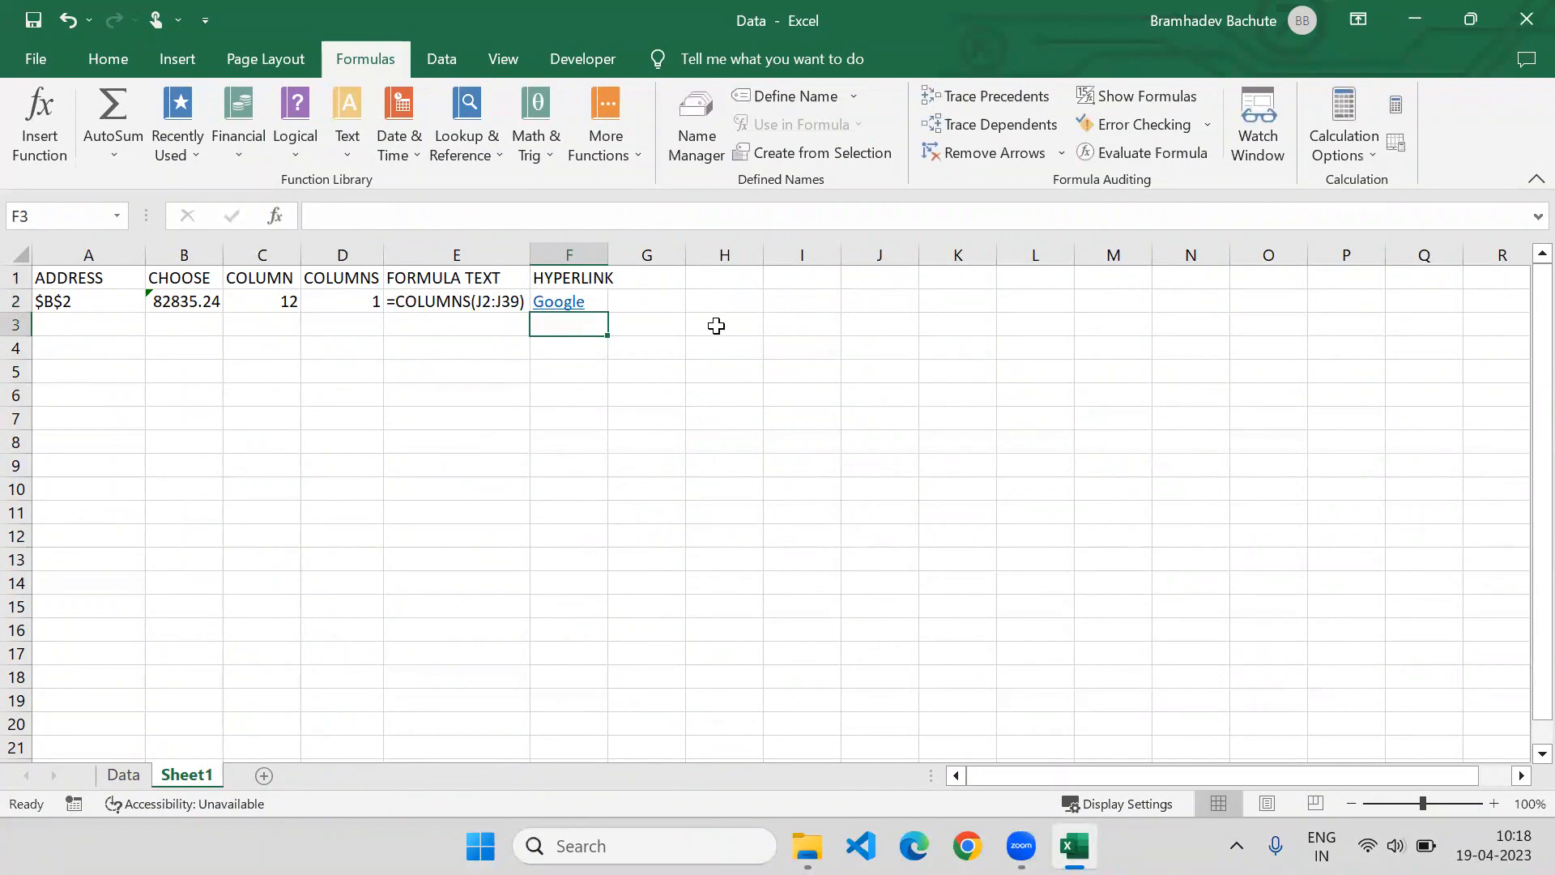
Test the Google link in F2, decline the security recommendation on the web page, and return to the Excel workbook
{"action": "left_click", "coordinate": [575, 305]}
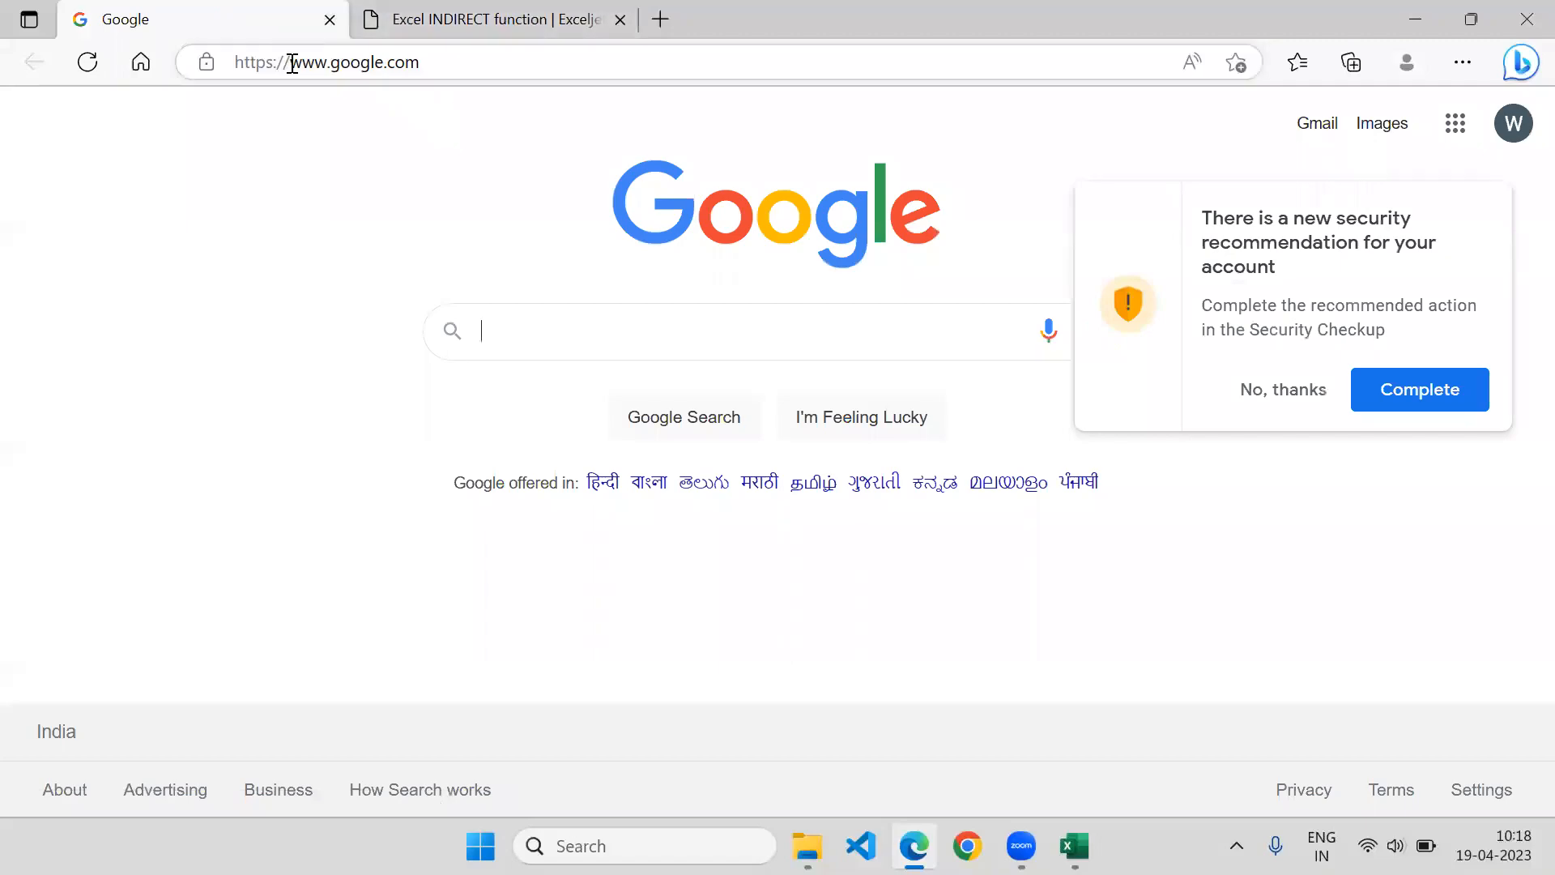
{"action": "left_click", "coordinate": [1305, 389]}
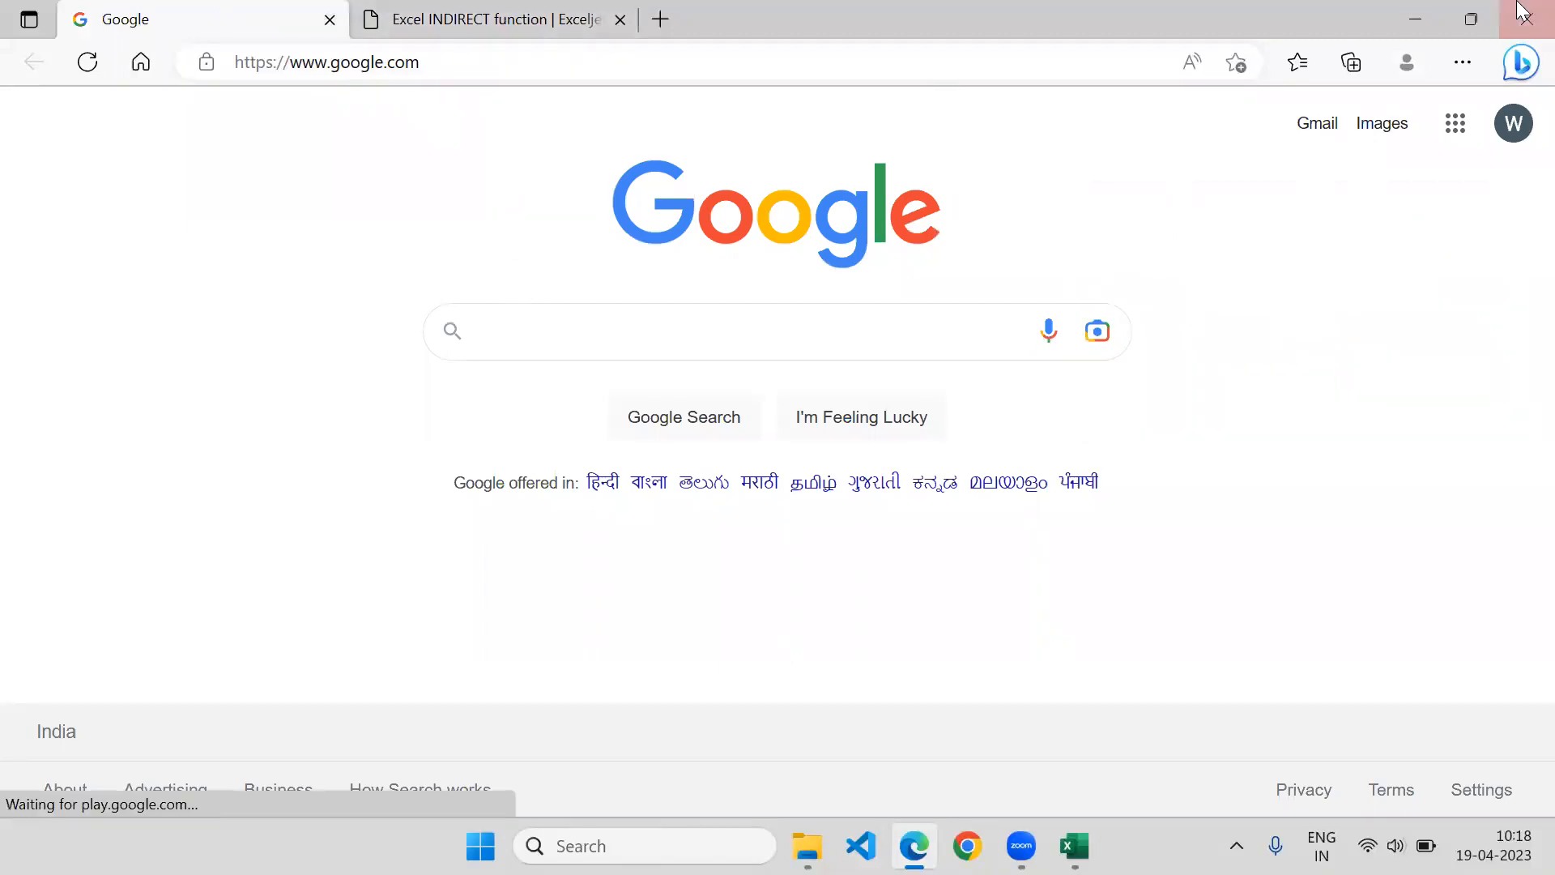
{"action": "key", "text": "alt+Tab"}
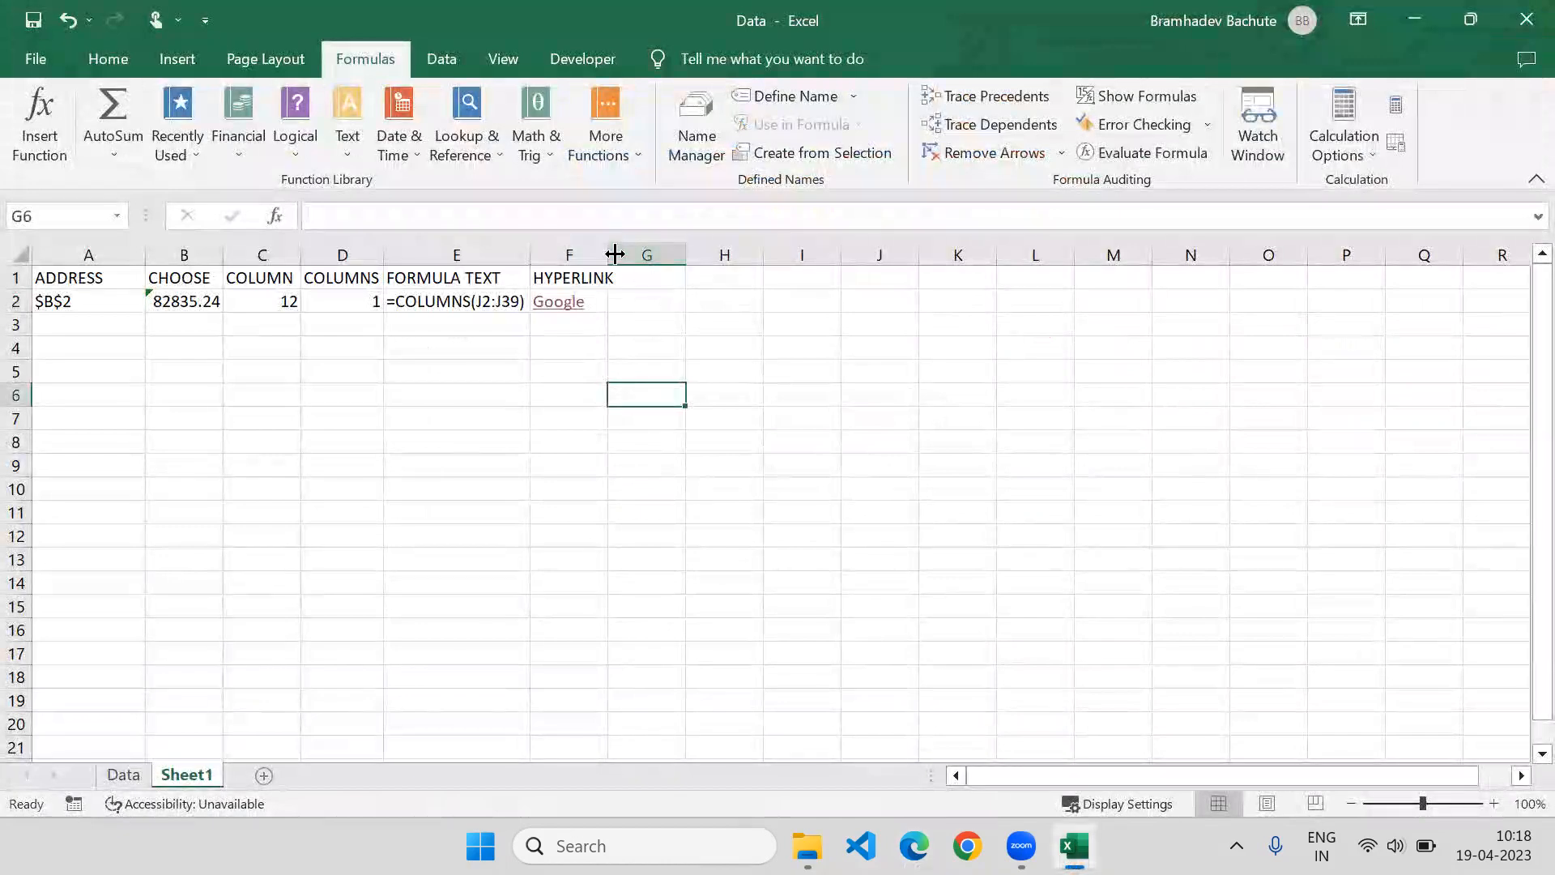
Widen column F slightly to fit its header, and enter the header INDEX in G1
{"action": "left_click_drag", "start_coordinate": [610, 251], "coordinate": [620, 252]}
{"action": "left_click", "coordinate": [640, 272]}
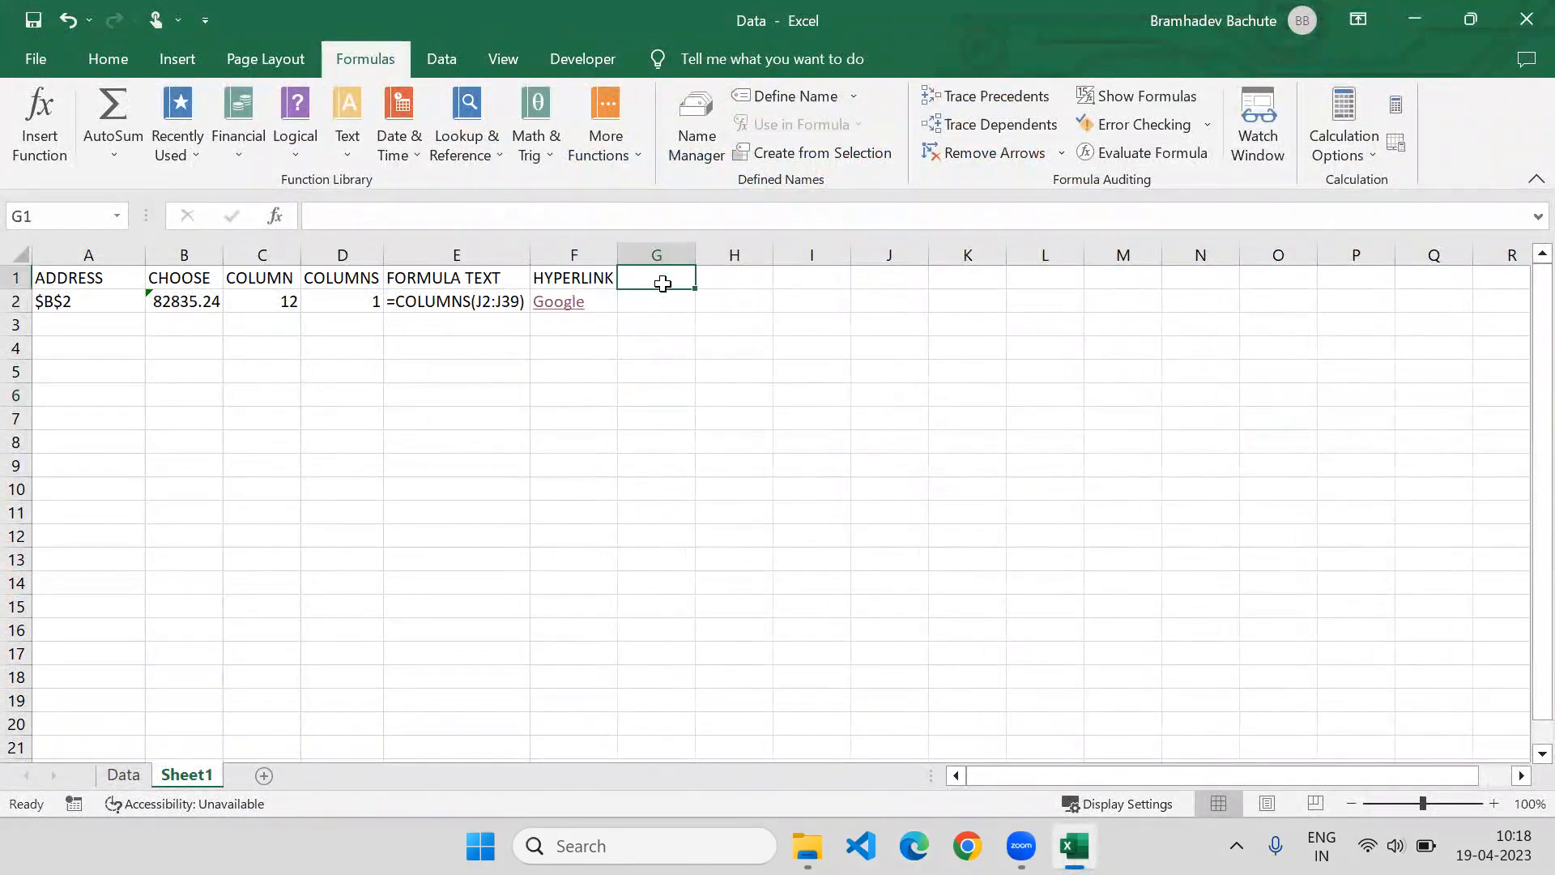
{"action": "left_click", "coordinate": [462, 146]}
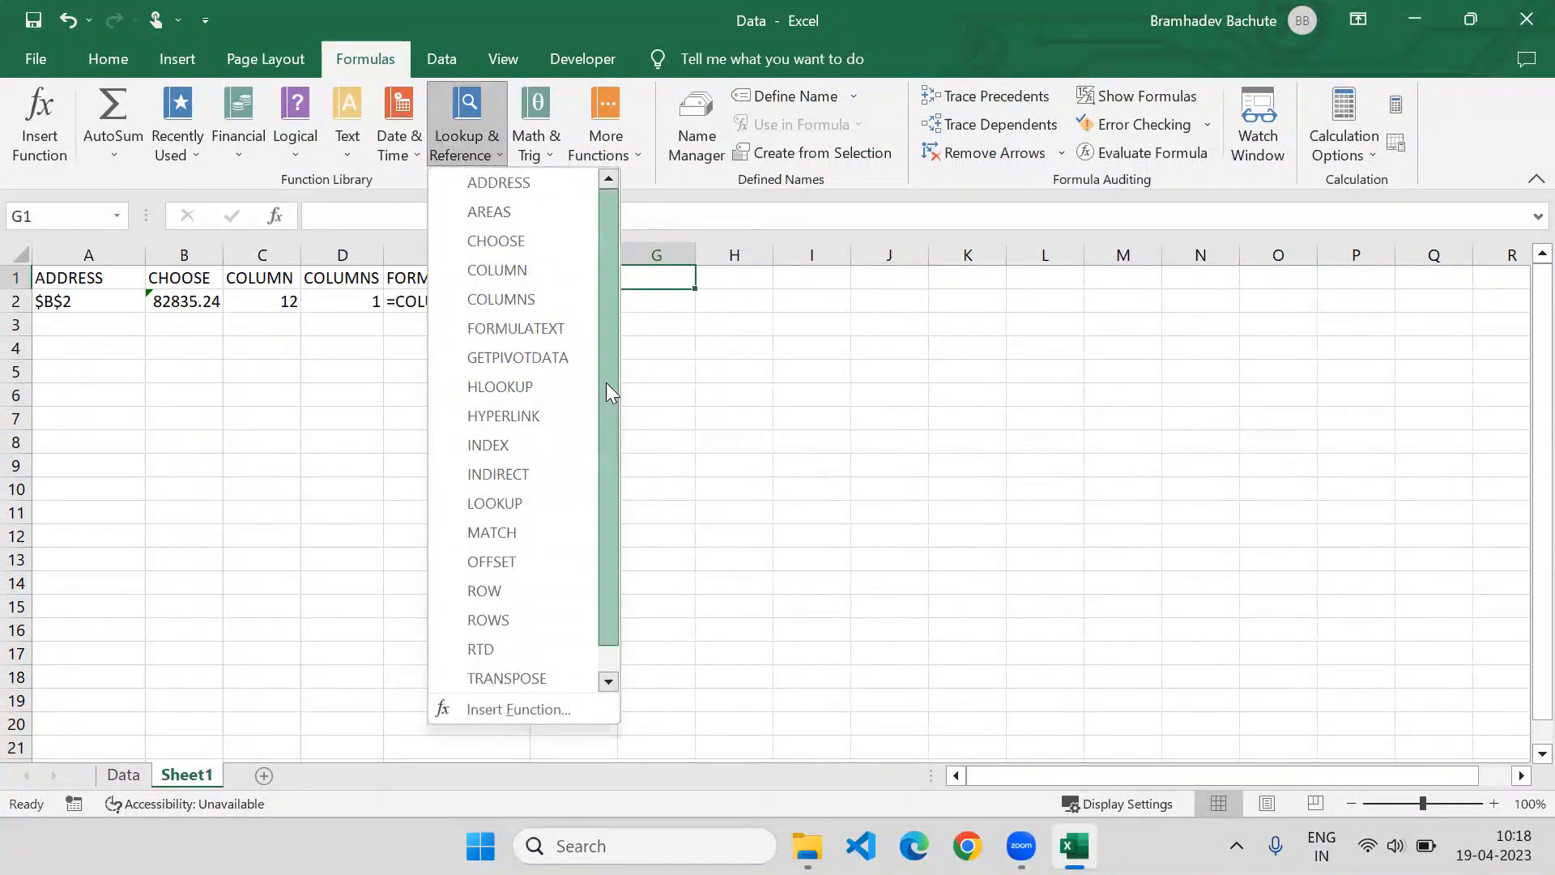
{"action": "left_click_drag", "start_coordinate": [605, 371], "coordinate": [608, 439]}
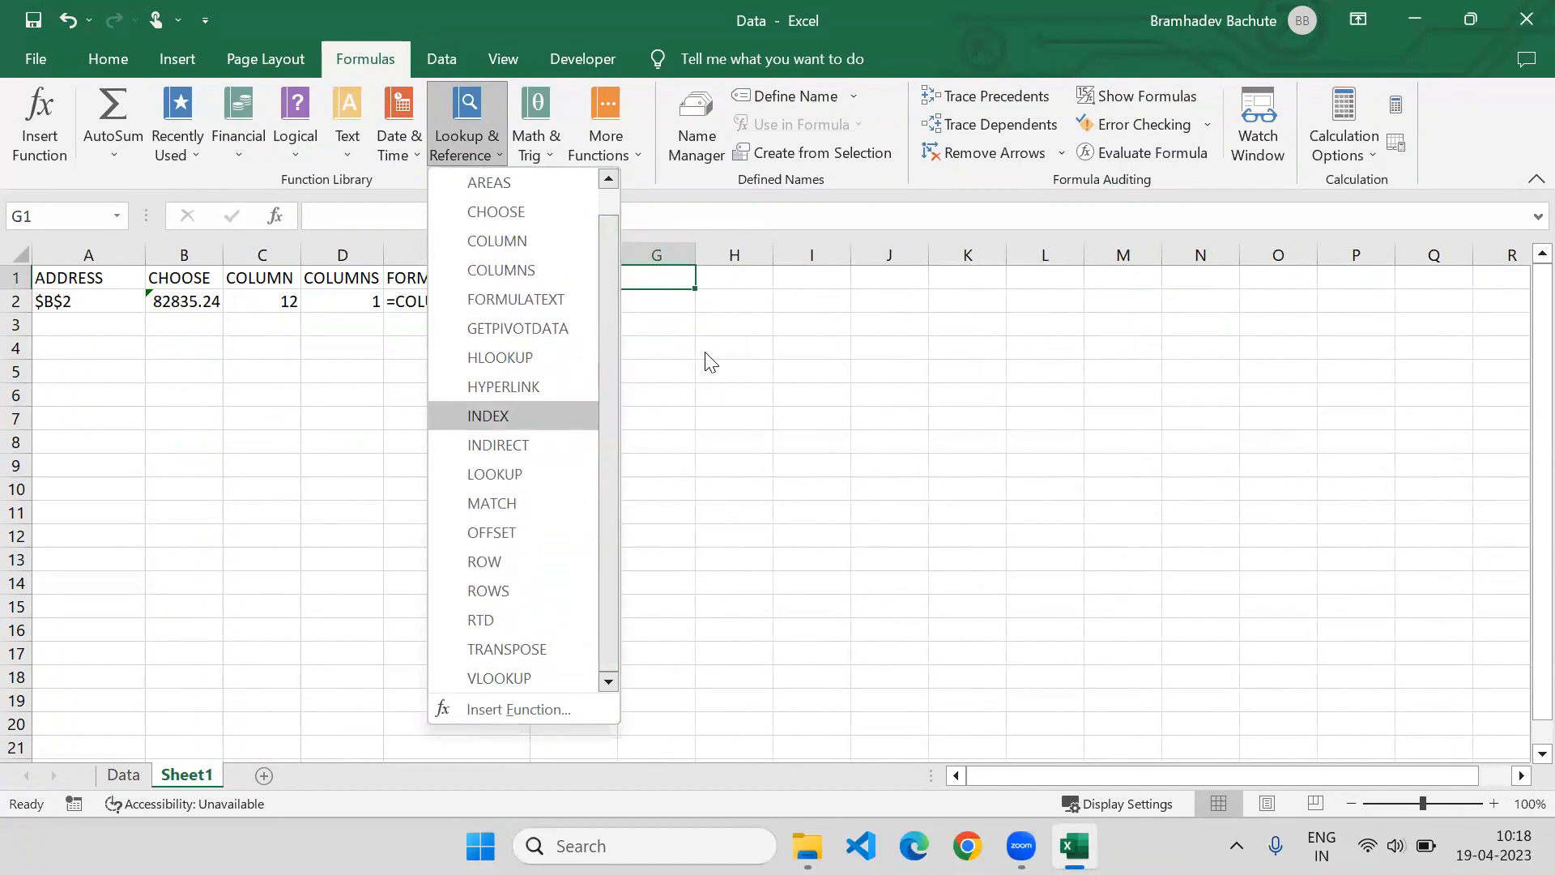
{"action": "left_click", "coordinate": [657, 277]}
{"action": "type", "text": "Index"}
{"action": "key", "text": "Return"}
{"action": "left_click", "coordinate": [656, 277]}
{"action": "type", "text": "INDEX"}
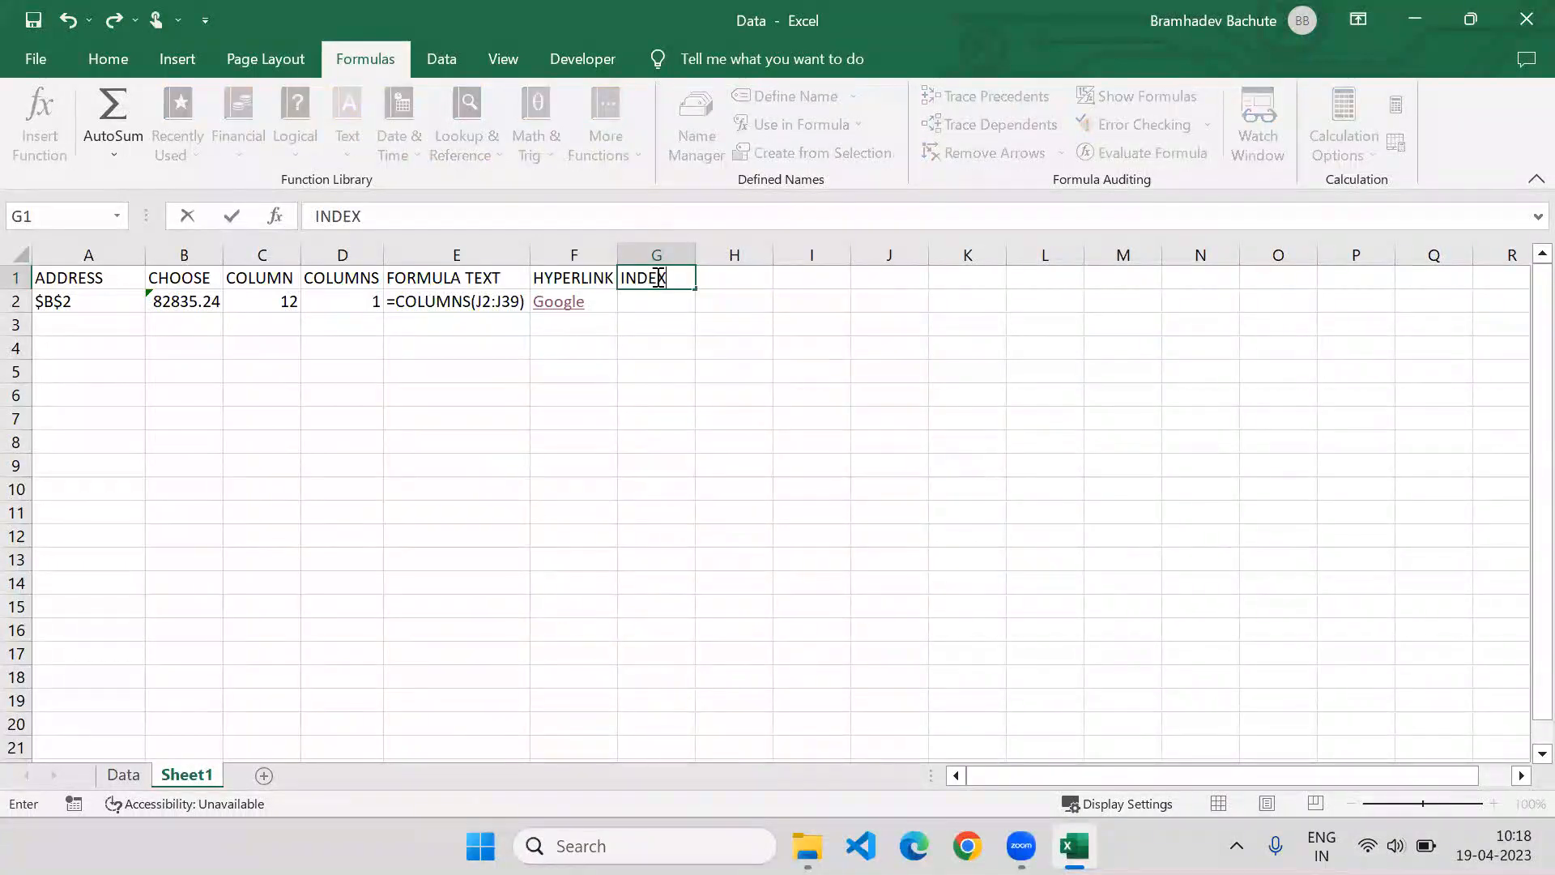
{"action": "key", "text": "ctrl+Return"}
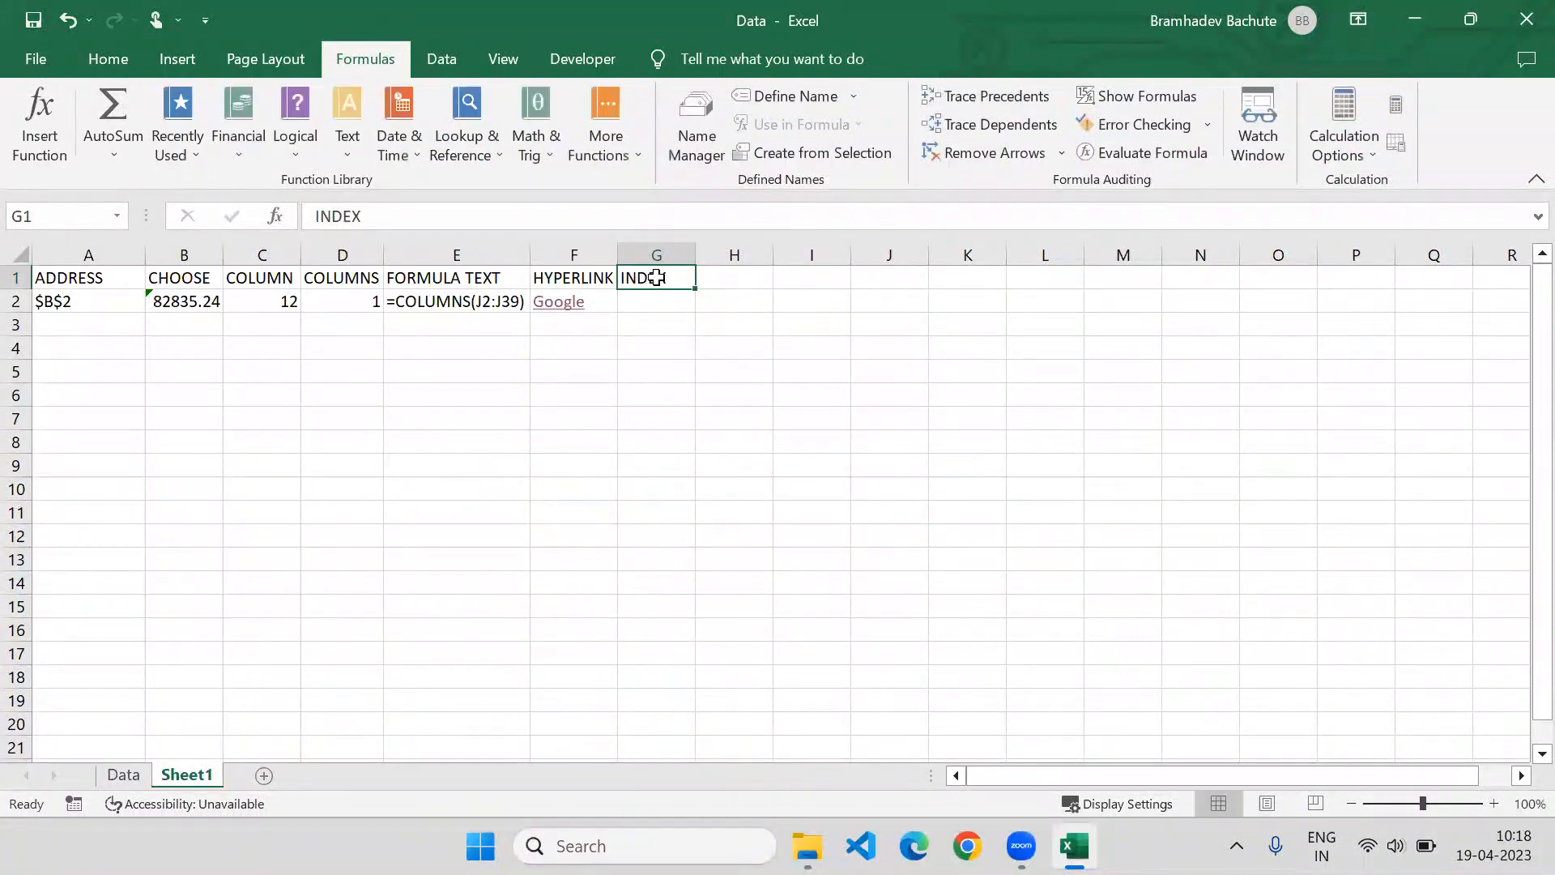
{"action": "left_click", "coordinate": [639, 306]}
{"action": "type", "text": "="}
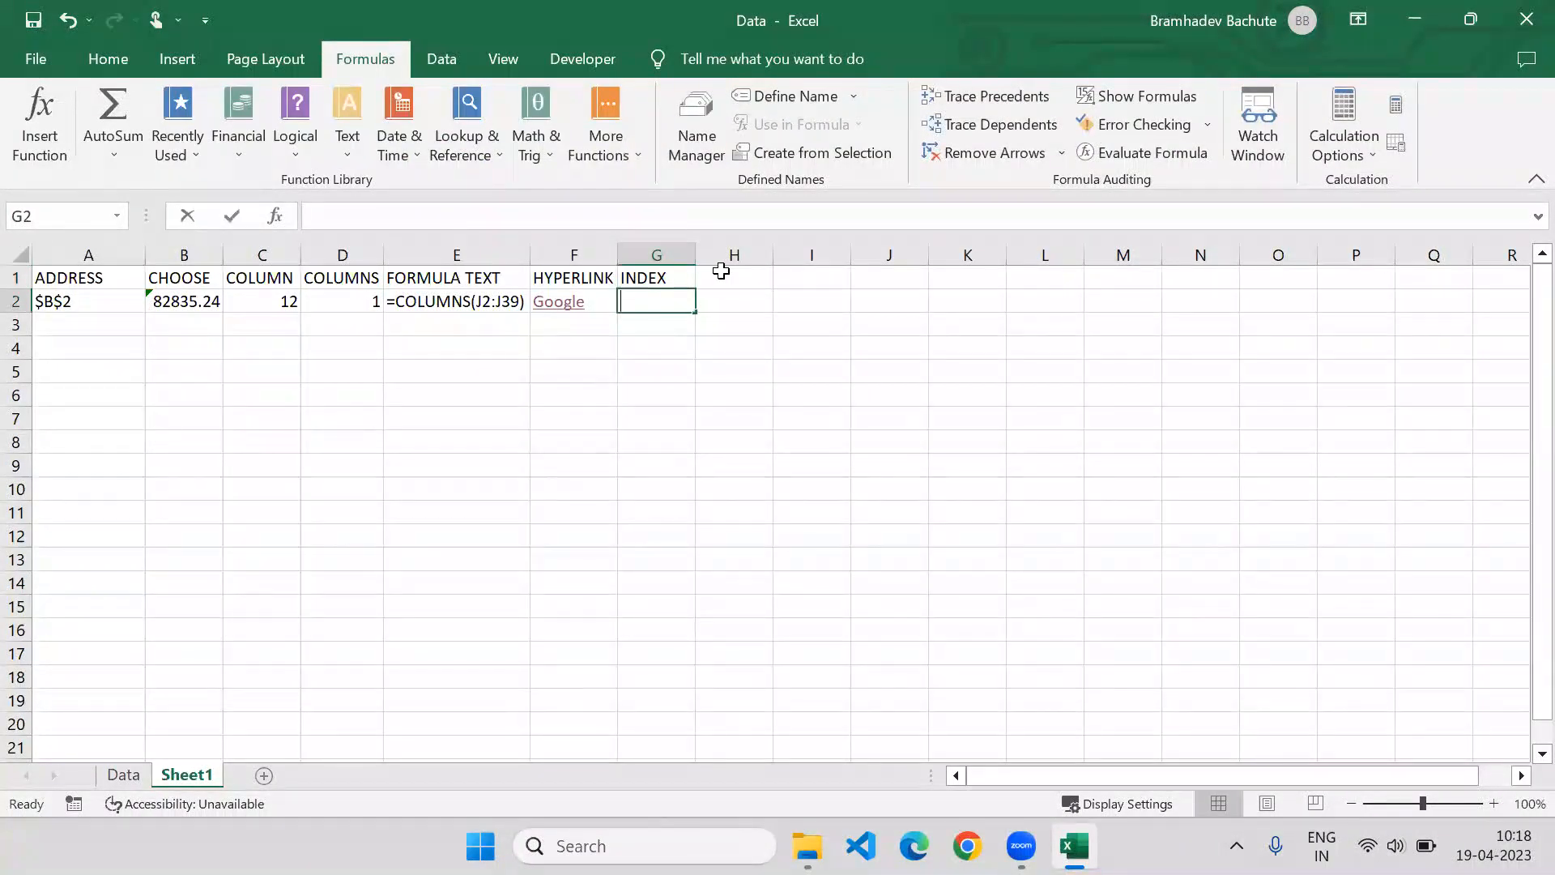
{"action": "type", "text": "Ide"}
{"action": "key", "text": "BackSpace"}
{"action": "key", "text": "BackSpace"}
{"action": "type", "text": "nd"}
{"action": "key", "text": "Tab"}
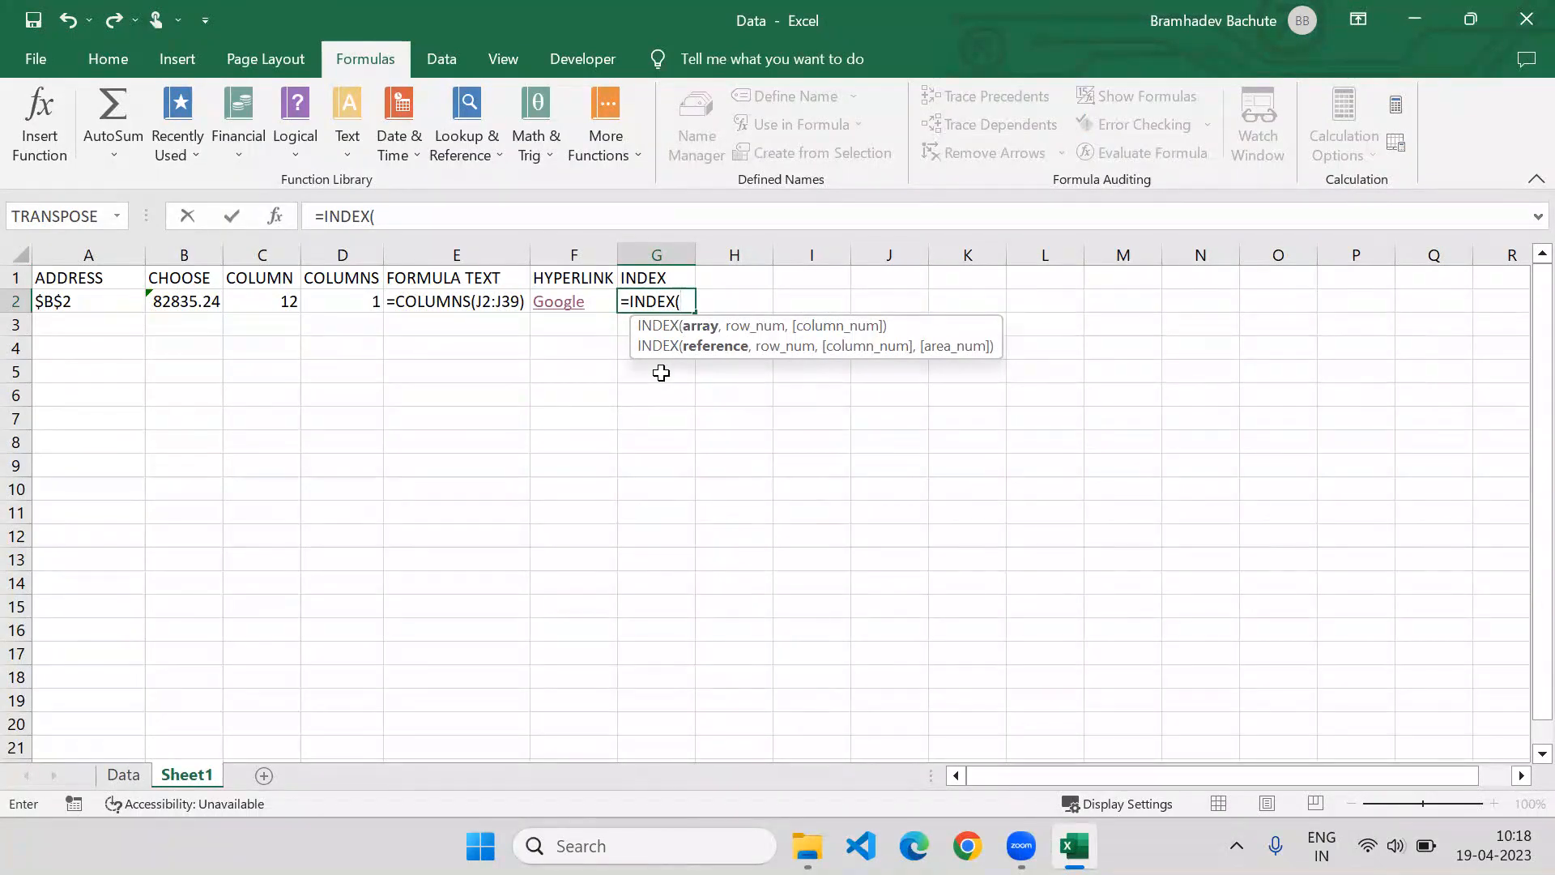
{"action": "key", "text": "Escape"}
Copy A1:E11, Order ID through Customer ID, from the Data sheet and paste it as values at G8 on Sheet1
{"action": "left_click", "coordinate": [130, 776]}
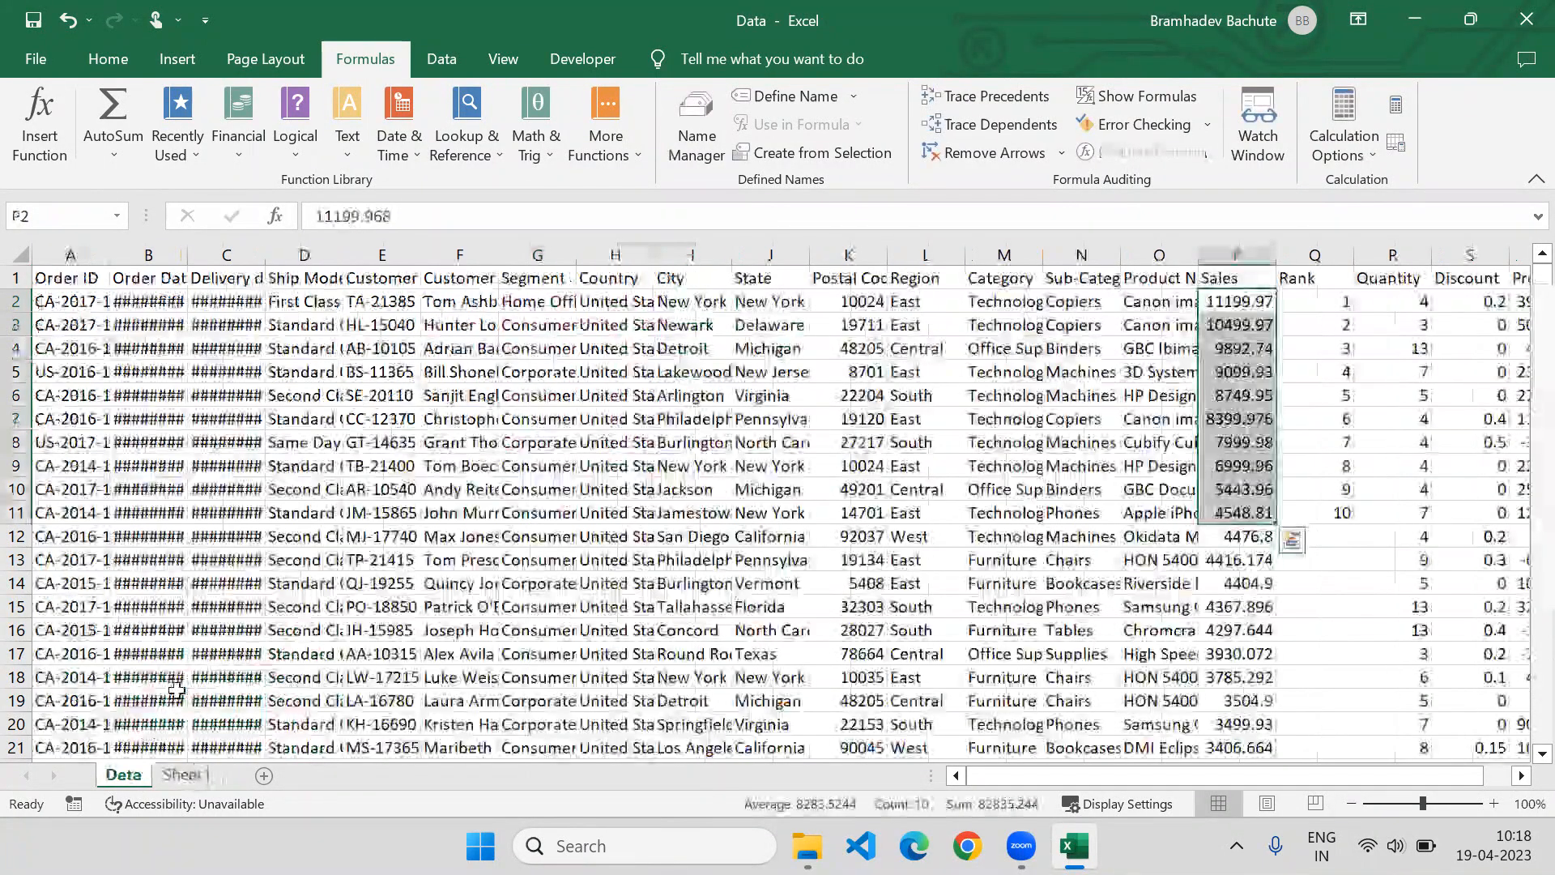
{"action": "left_click", "coordinate": [85, 280]}
{"action": "left_click_drag", "start_coordinate": [344, 305], "coordinate": [362, 504]}
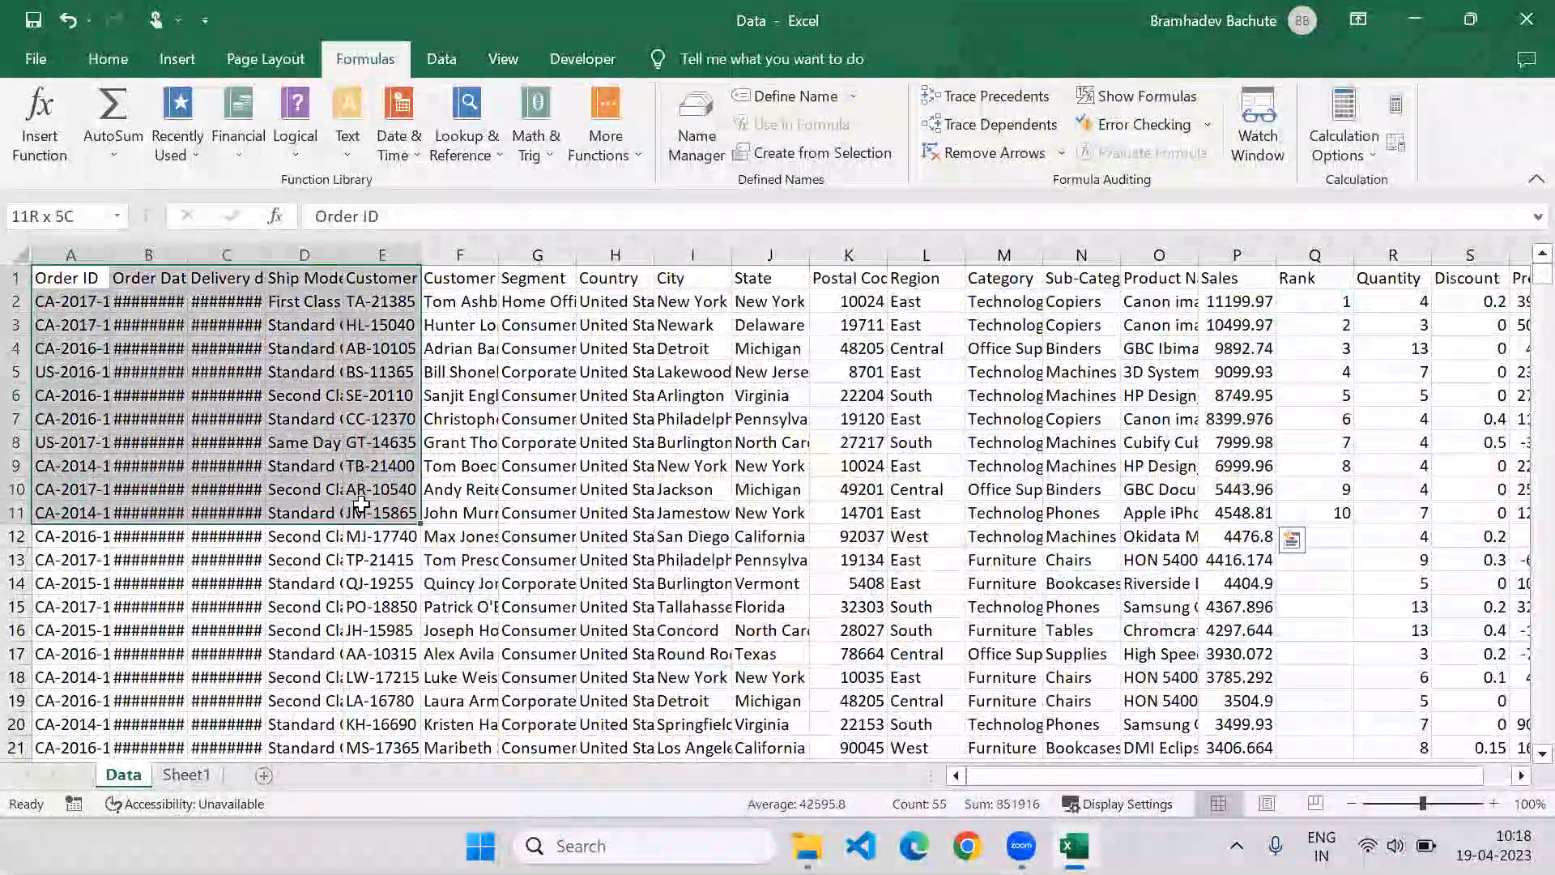
{"action": "key", "text": "ctrl+c"}
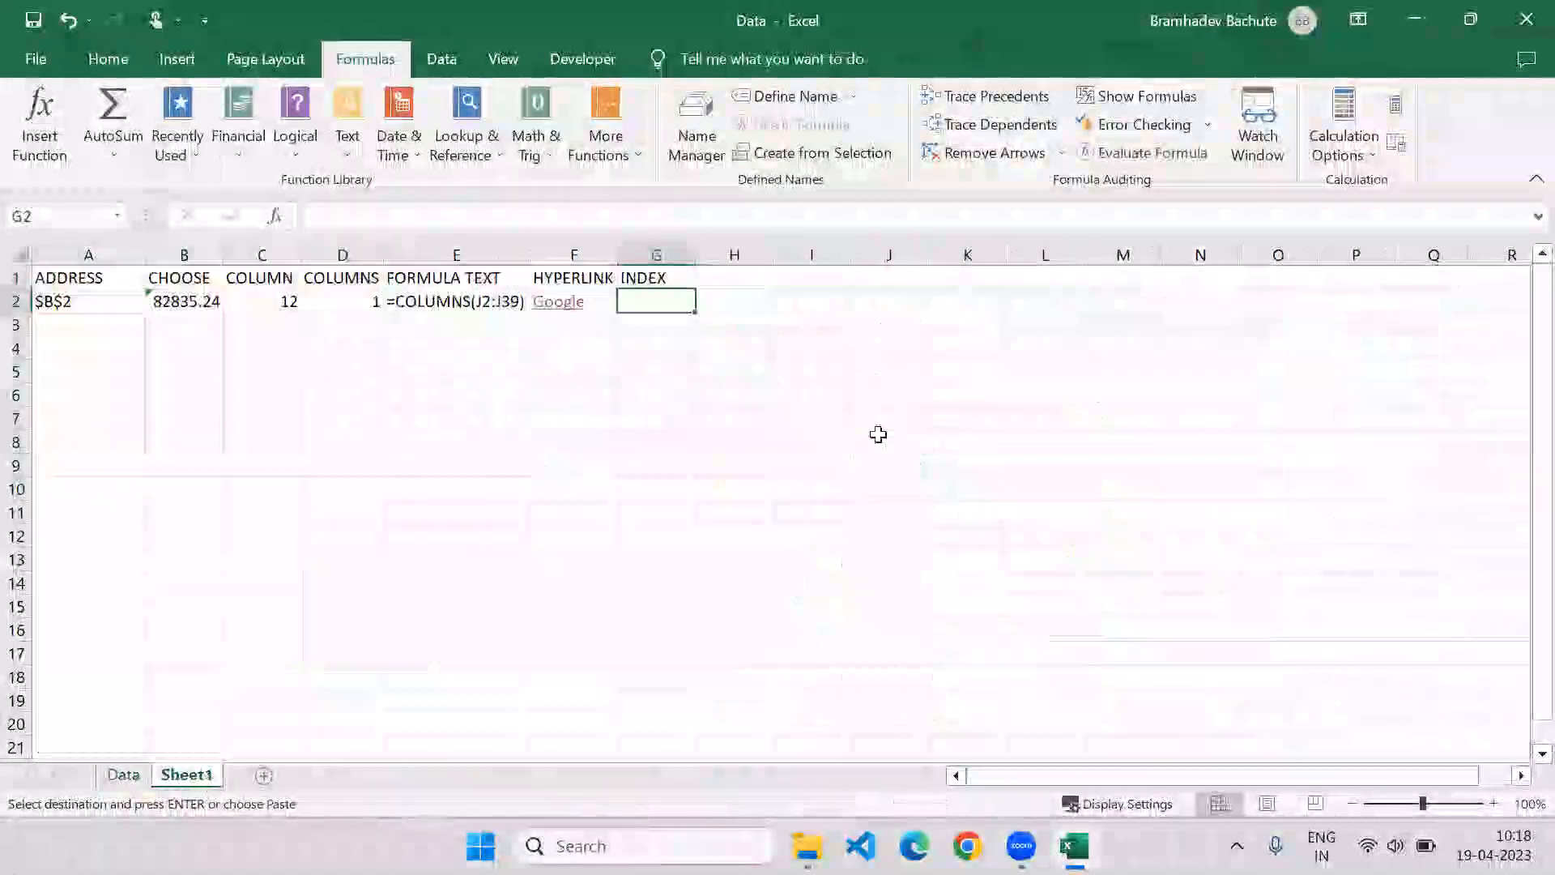
{"action": "left_click", "coordinate": [657, 443]}
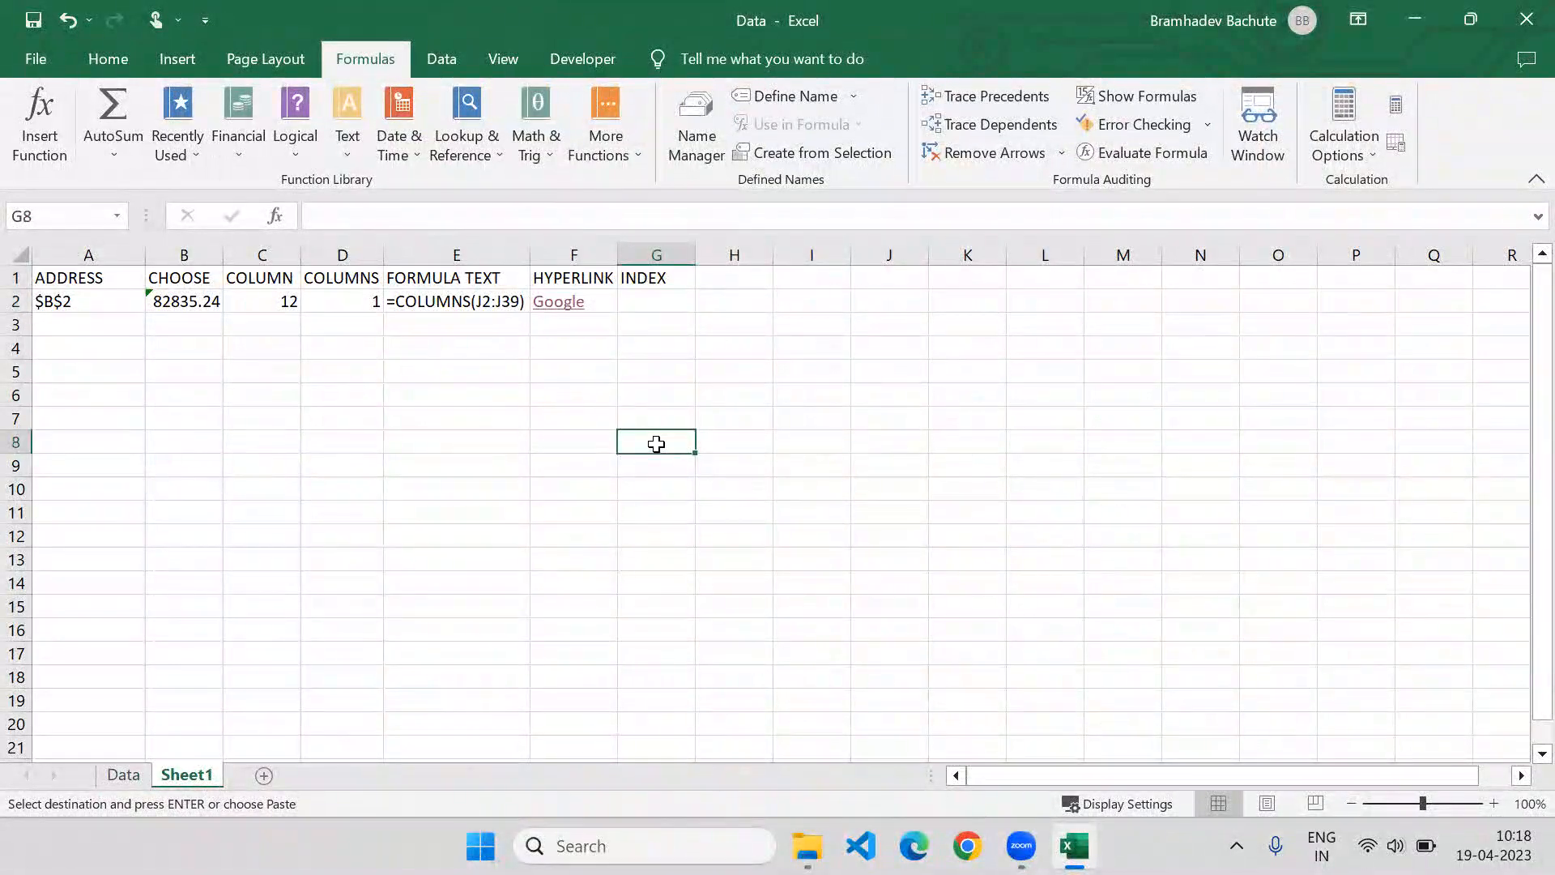
{"action": "key", "text": "ctrl+alt+v"}
{"action": "key", "text": "v"}
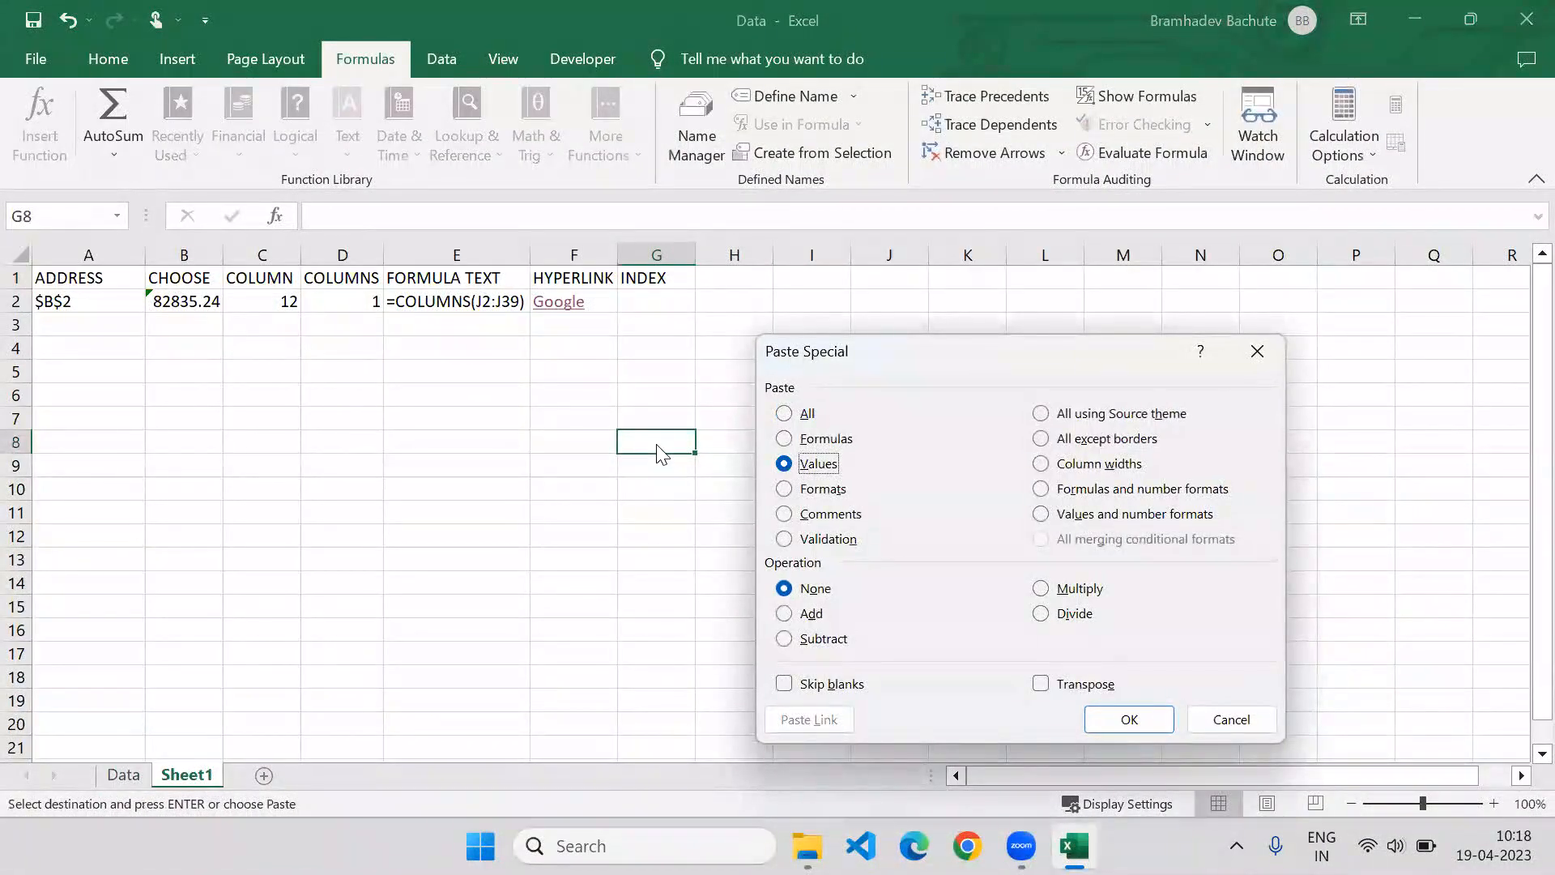
{"action": "key", "text": "Return"}
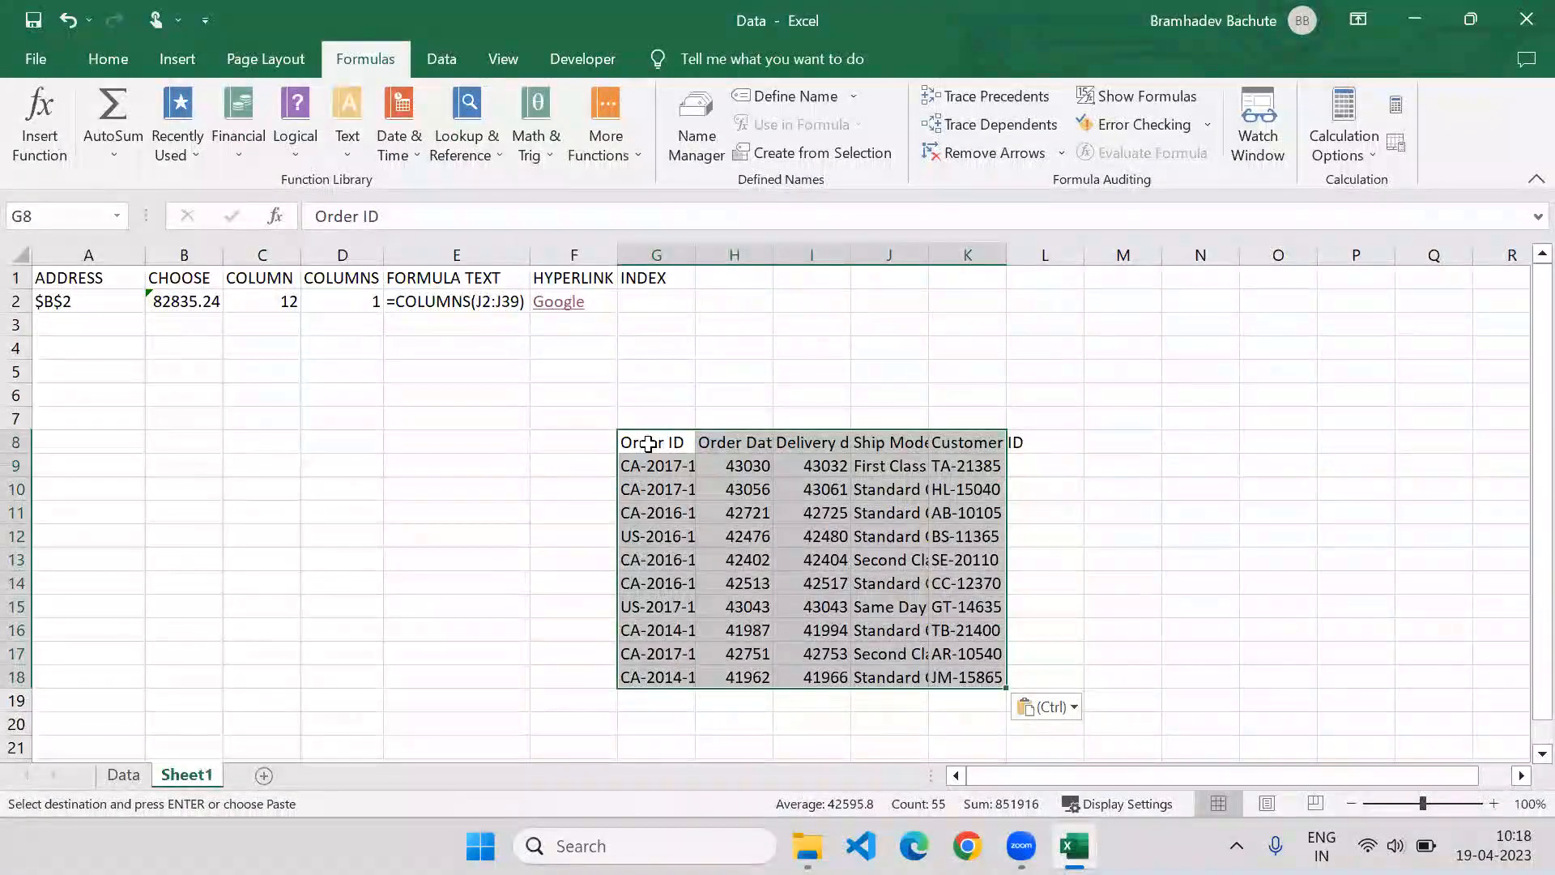
{"action": "key", "text": "Escape"}
Apply the day-month-year date format to the pasted range G8:K18 and convert it to a table without filter buttons
{"action": "key", "text": "ctrl+shift+3"}
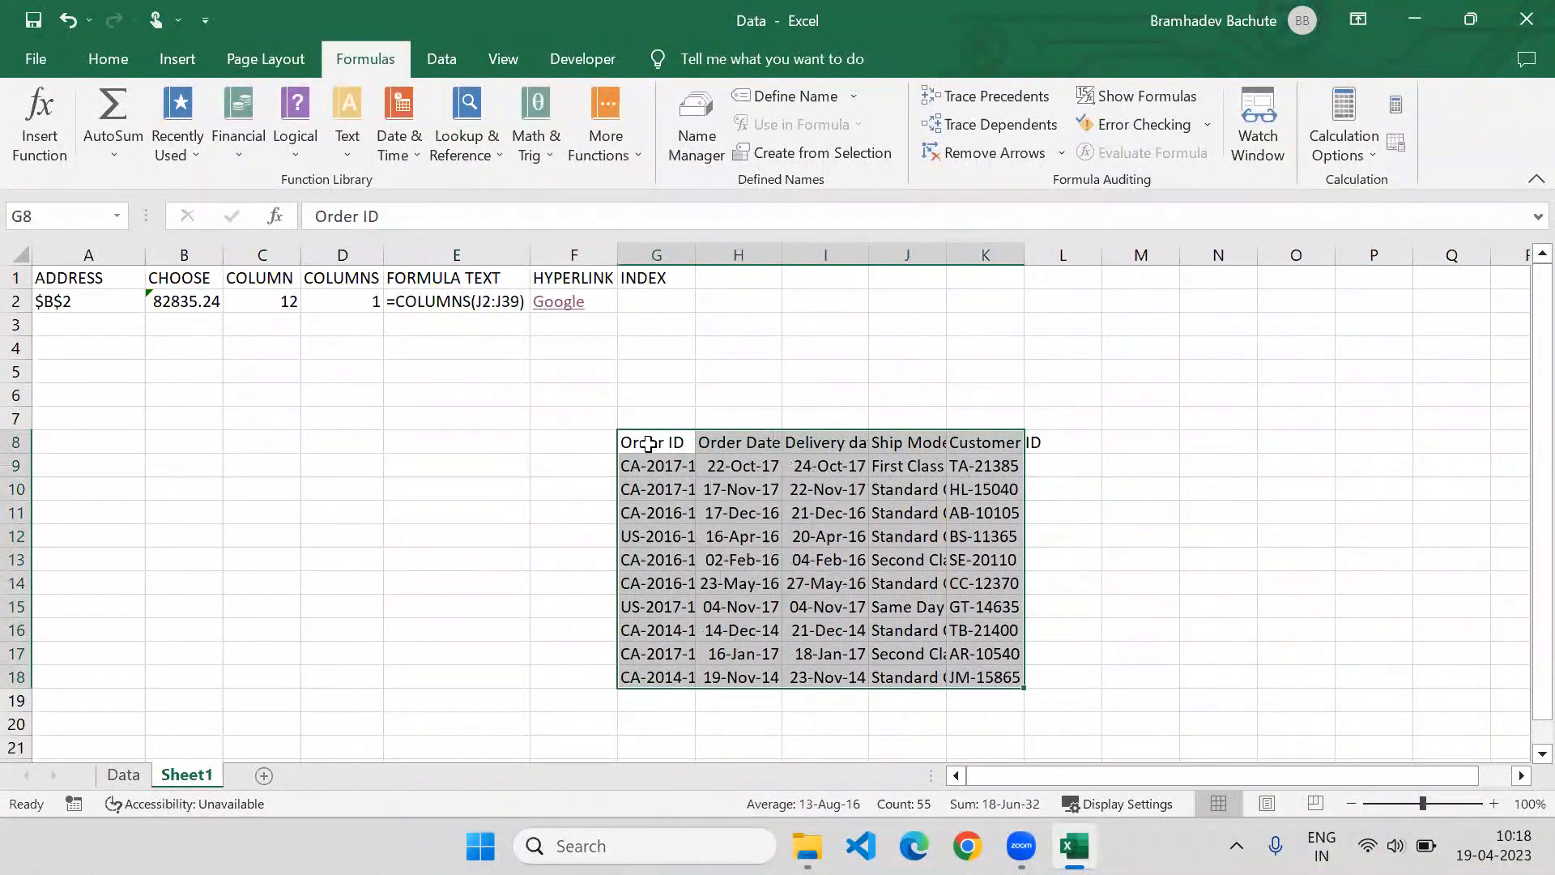
{"action": "key", "text": "ctrl+t"}
{"action": "key", "text": "Return"}
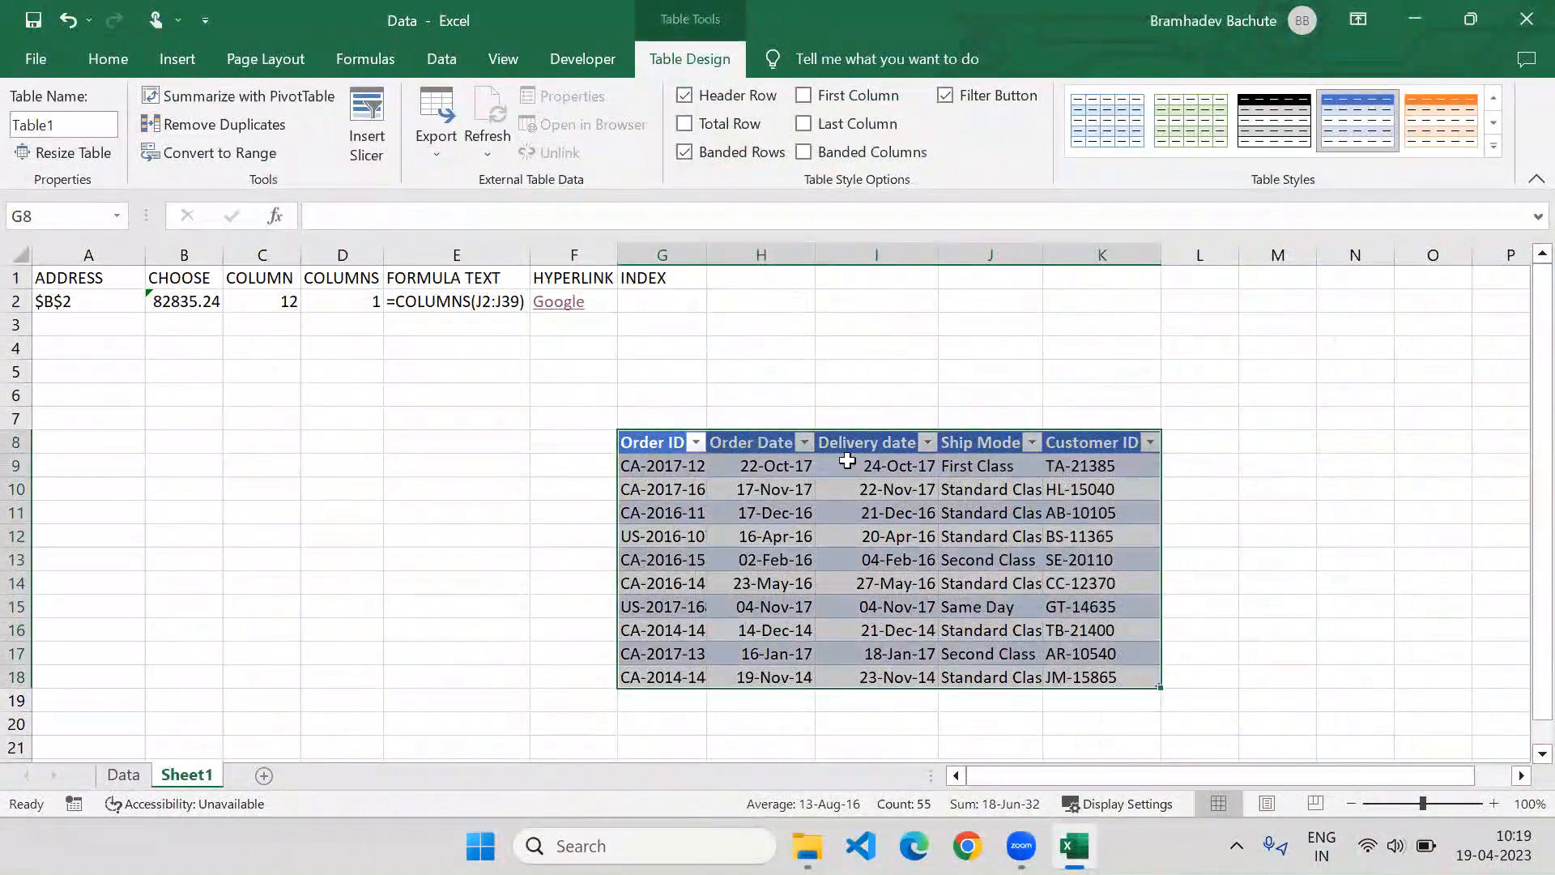
{"action": "left_click", "coordinate": [750, 442]}
{"action": "key", "text": "ctrl+shift+l"}
Enter =INDEX(Table1[#All],1,1) in G2 and check its result against the first cell of the table
{"action": "left_click", "coordinate": [653, 301]}
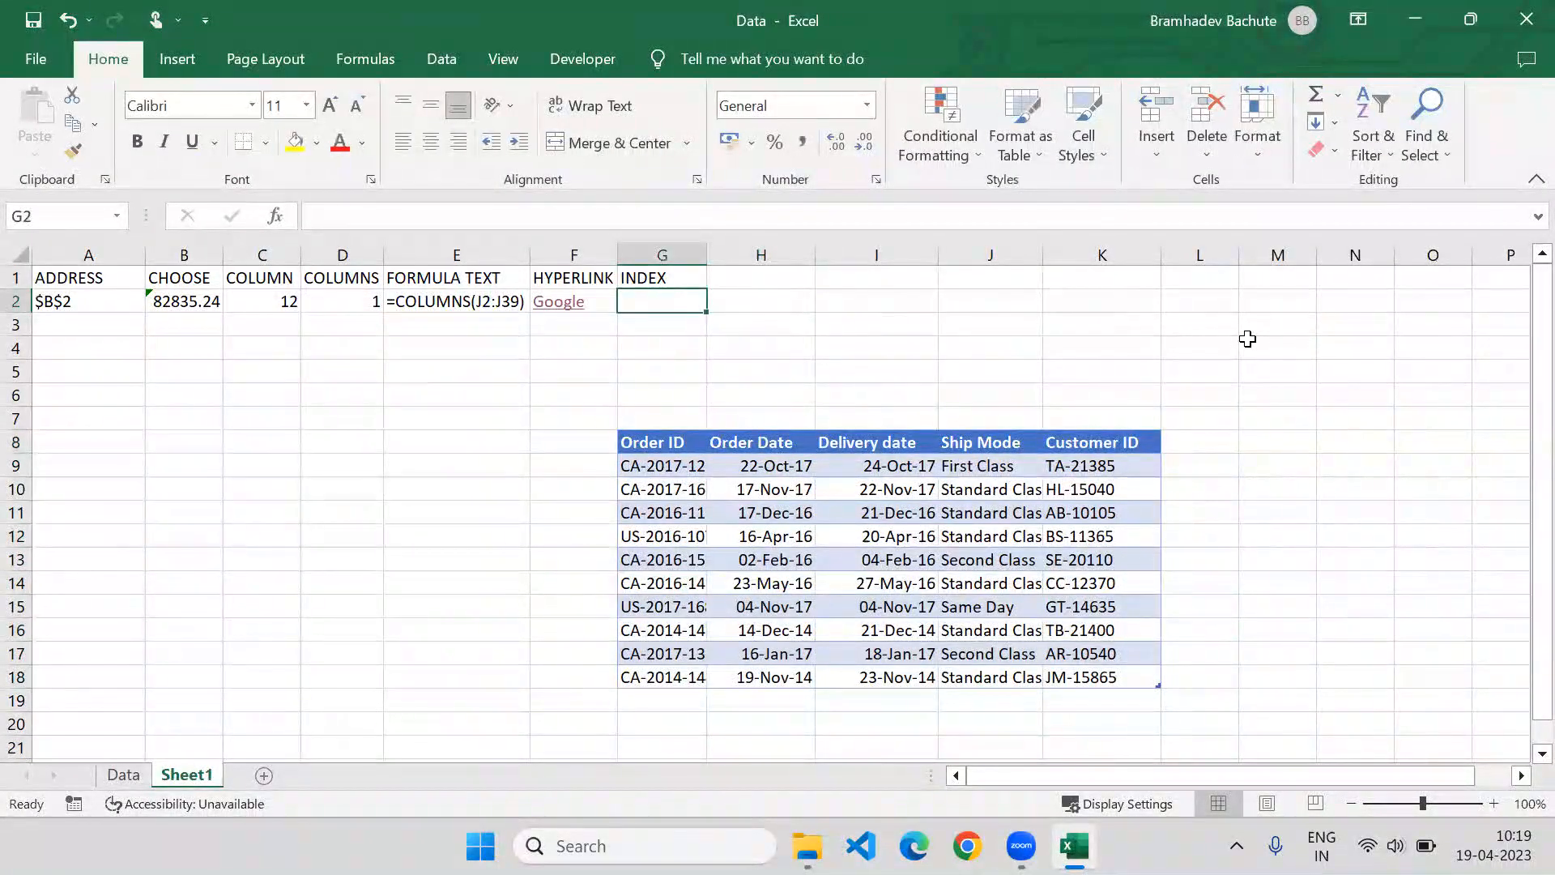
{"action": "type", "text": "=Ind"}
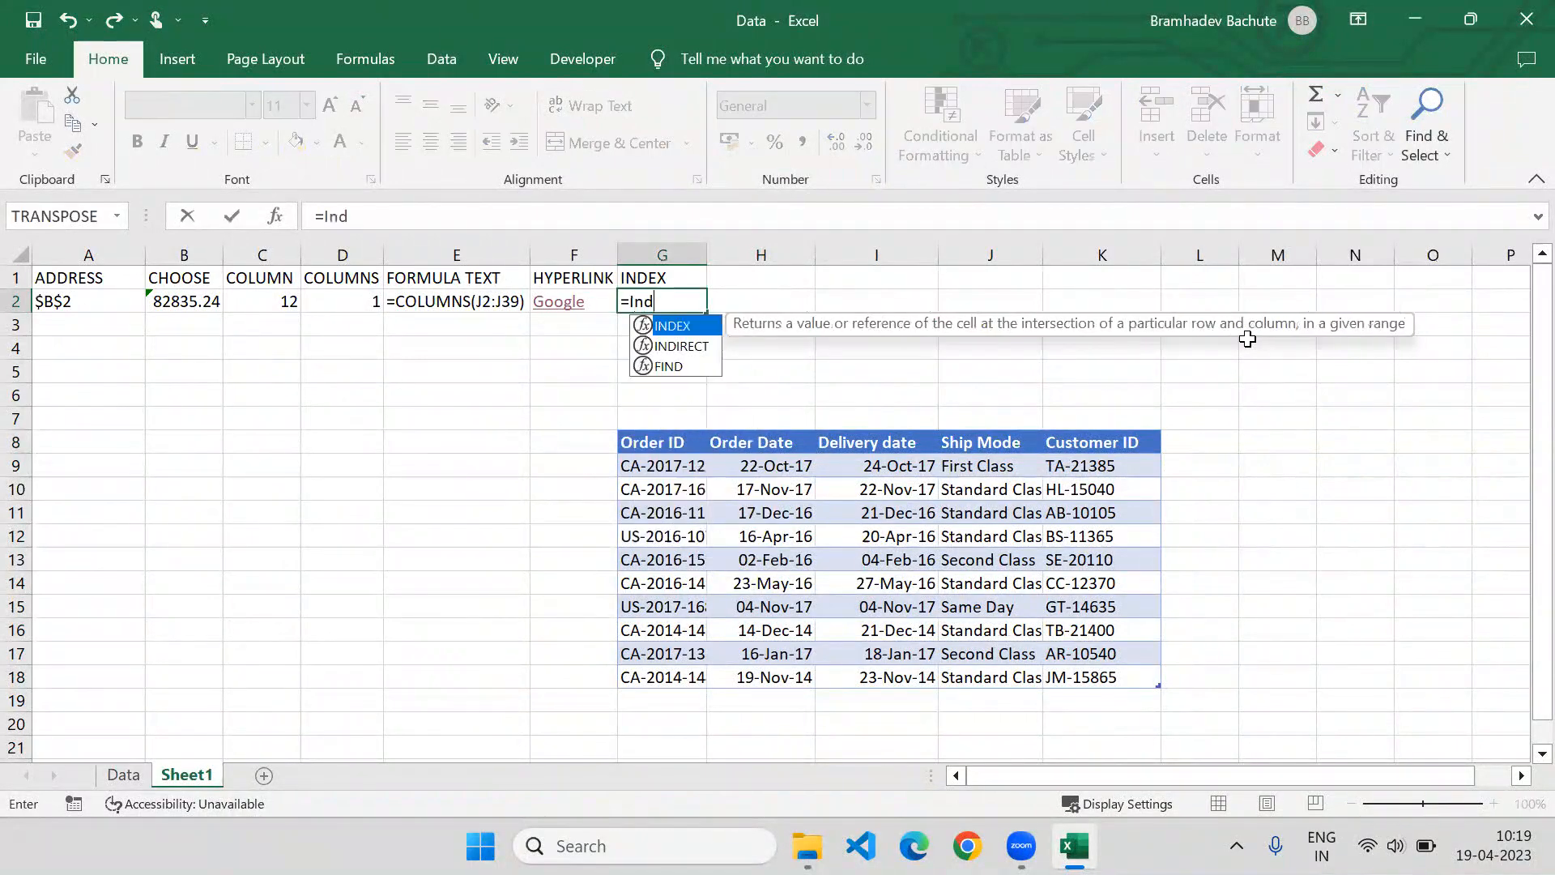
{"action": "key", "text": "Tab"}
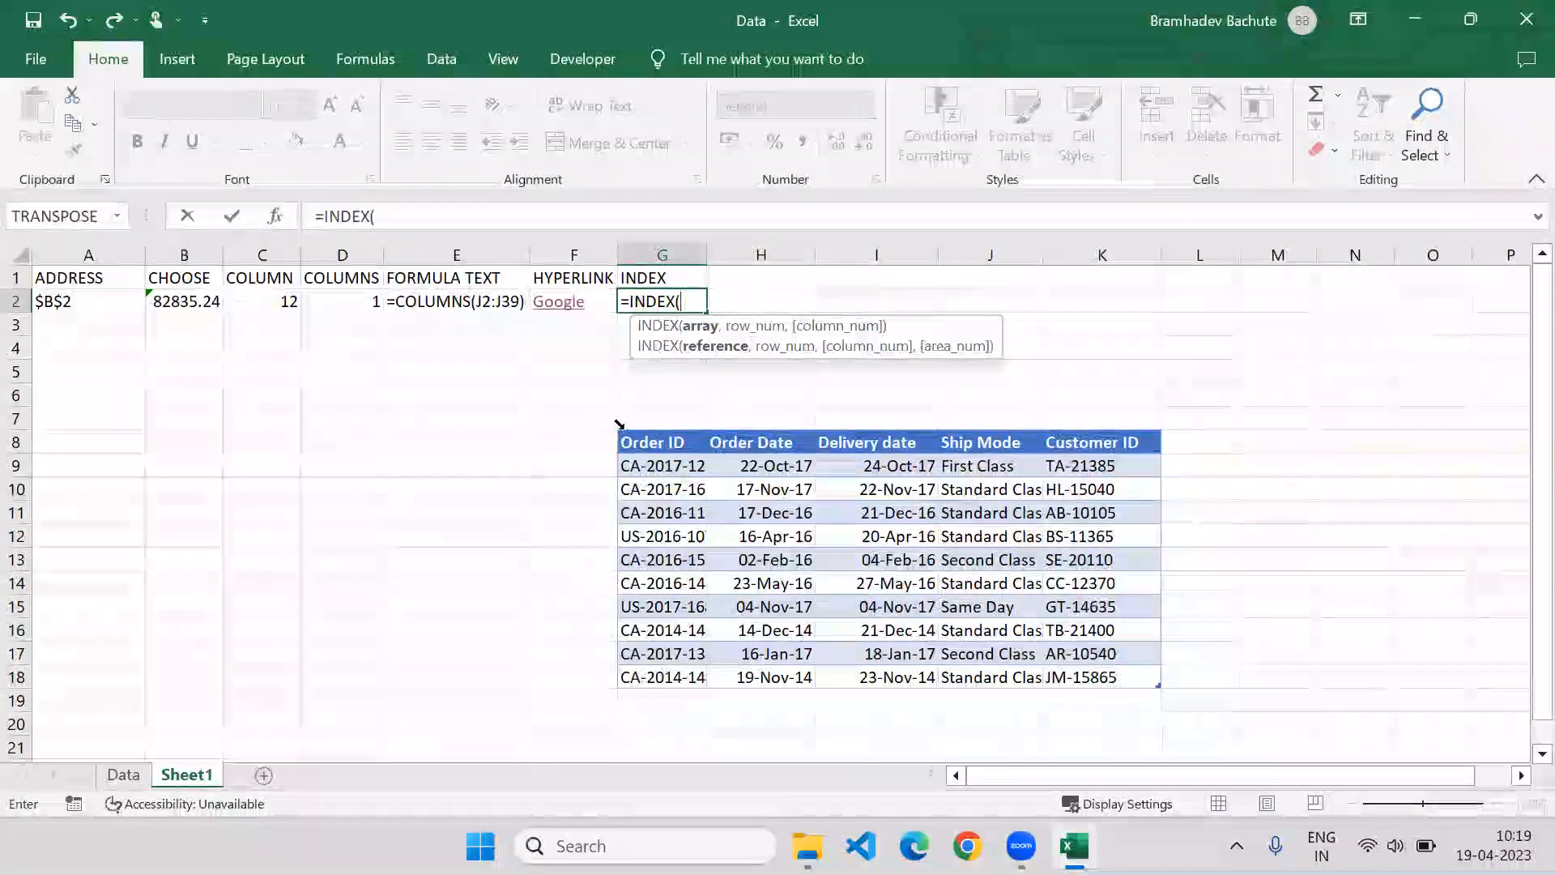
{"action": "left_click_drag", "start_coordinate": [646, 446], "coordinate": [1118, 682]}
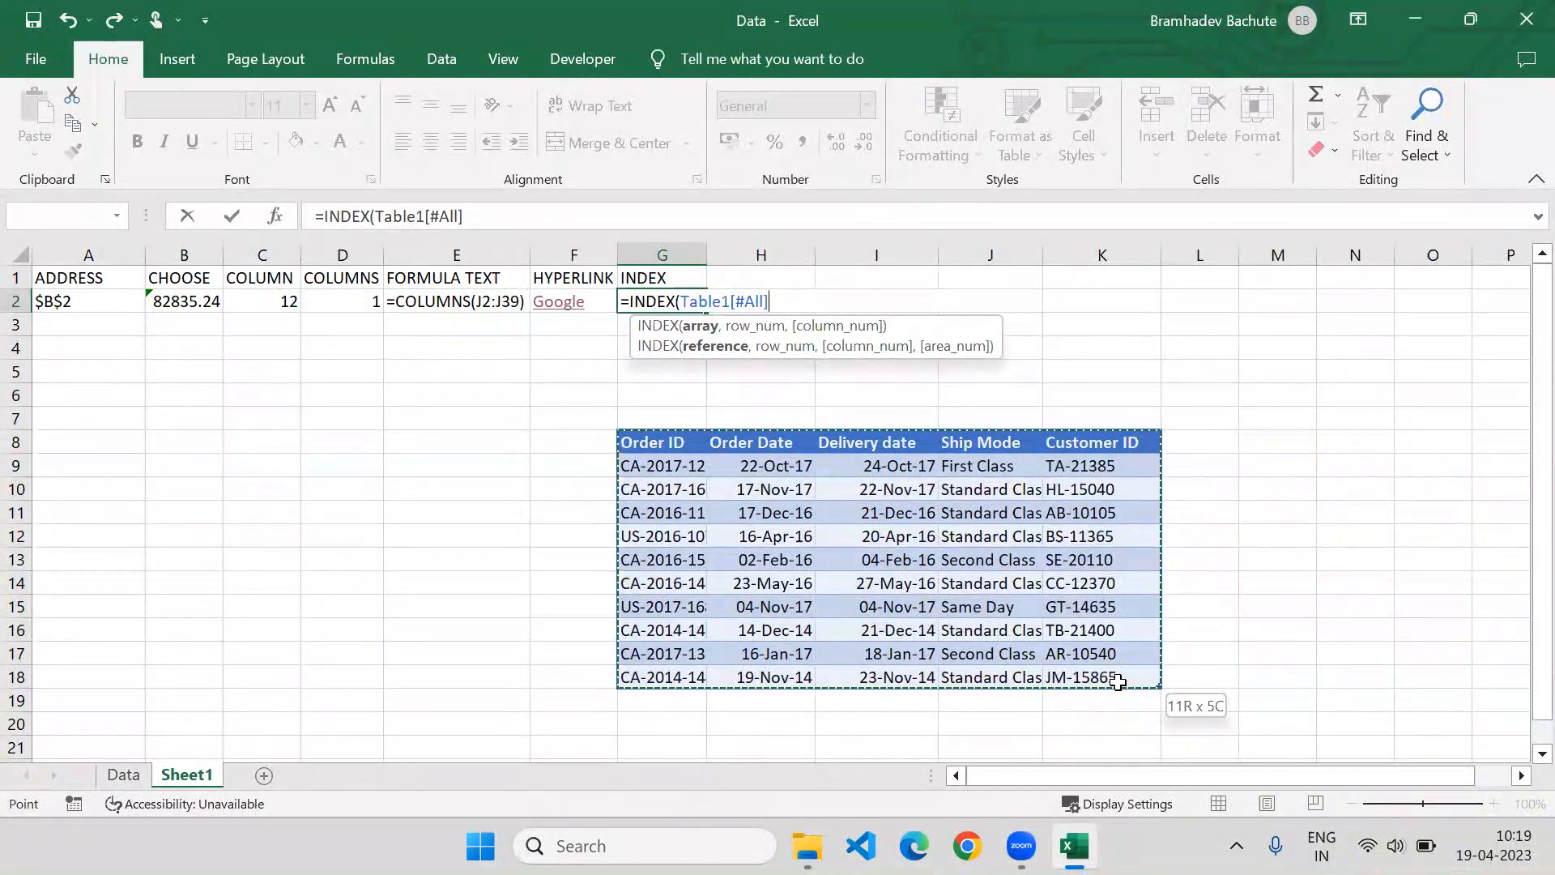
{"action": "type", "text": ",1"}
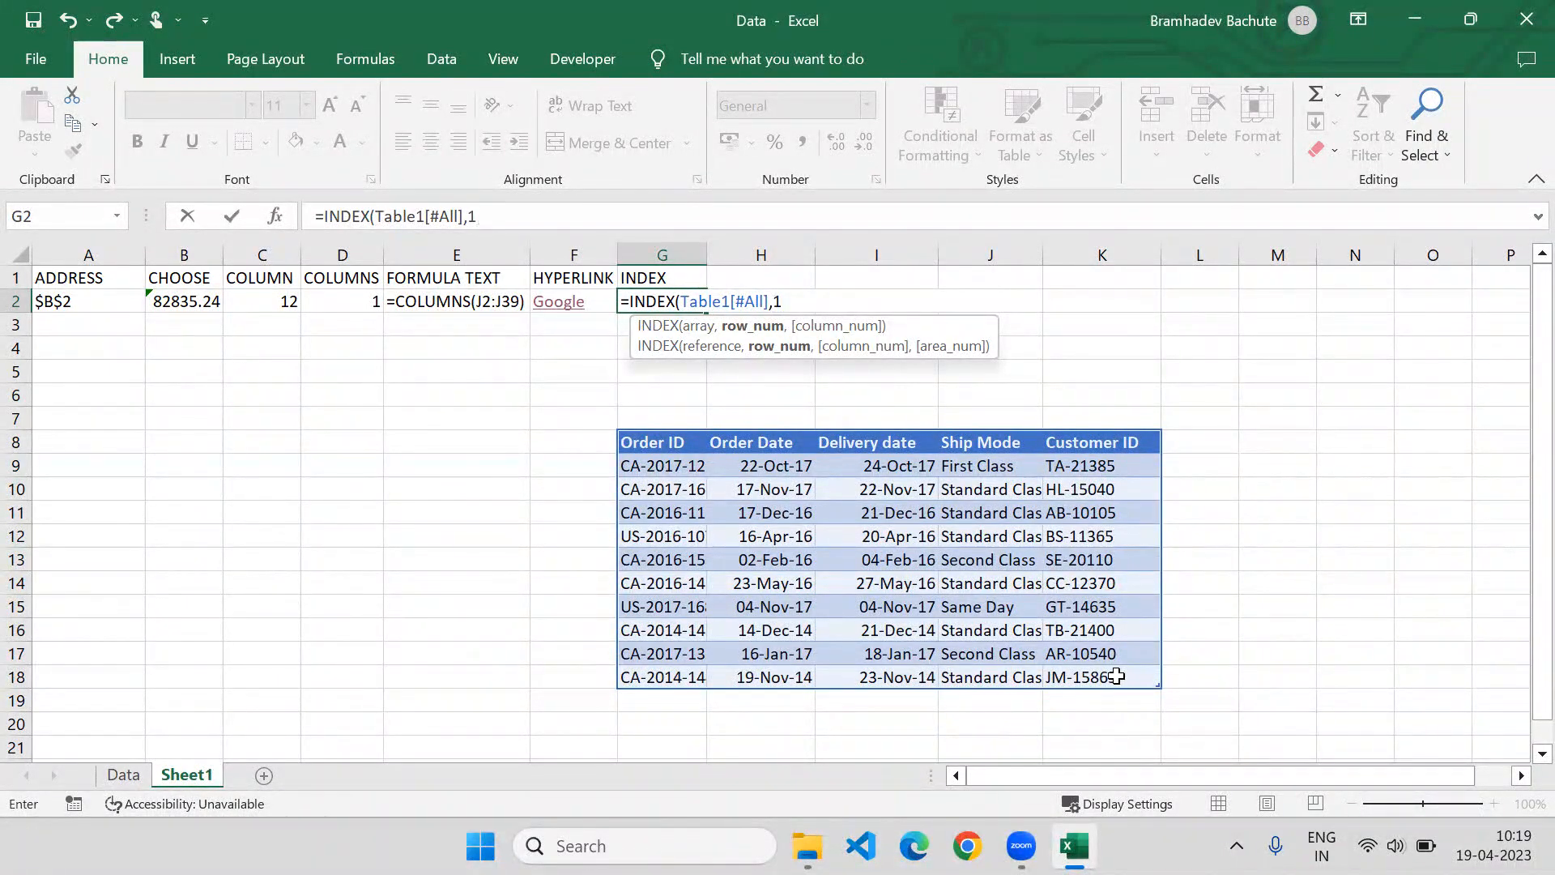
{"action": "type", "text": ",1"}
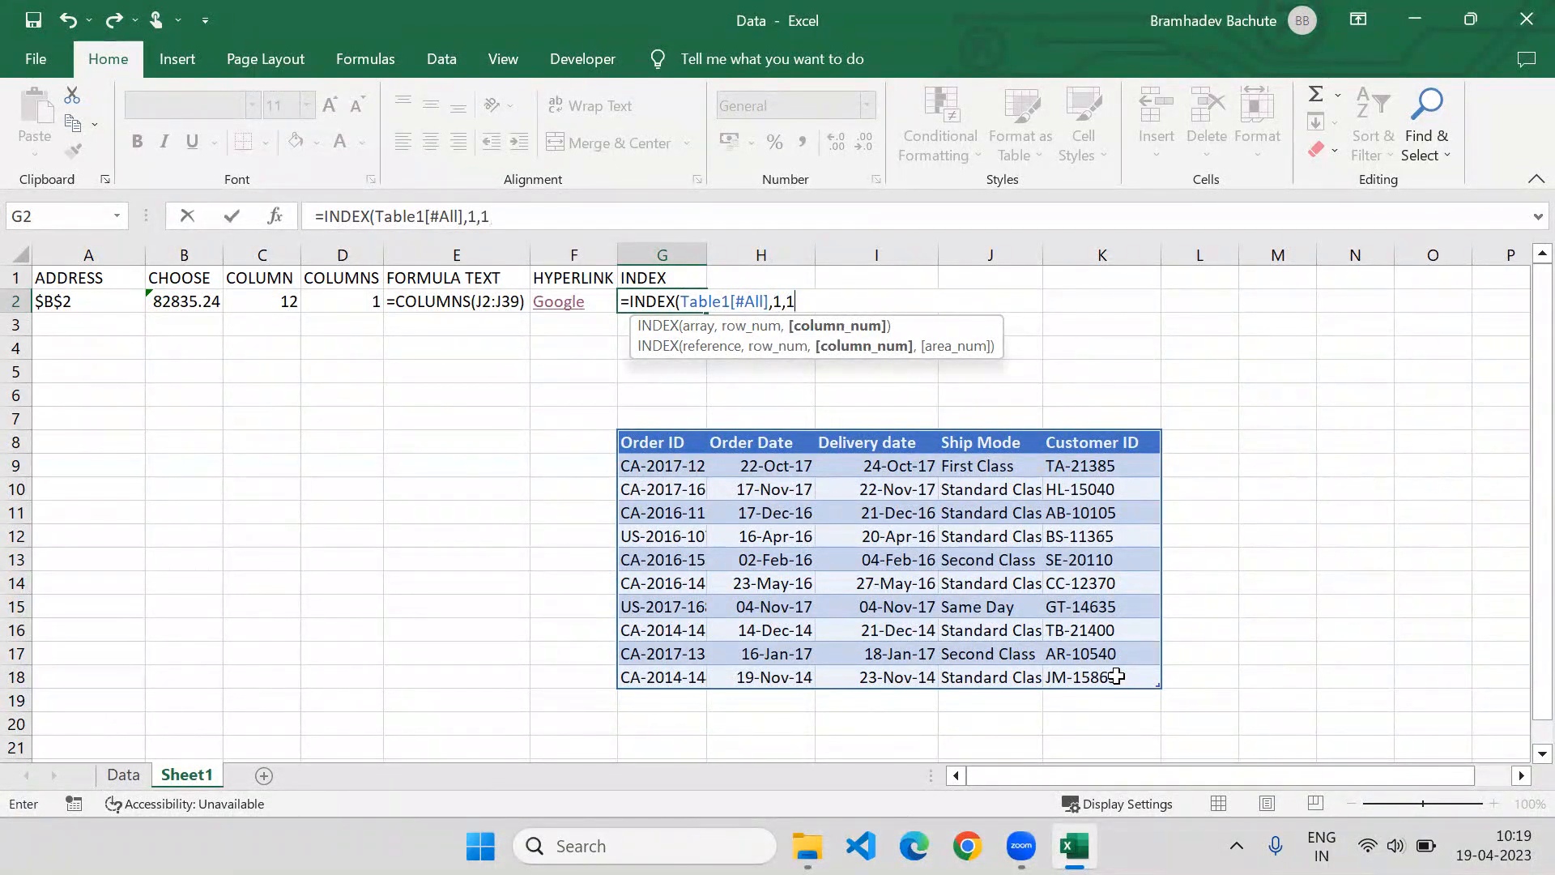
{"action": "type", "text": ")"}
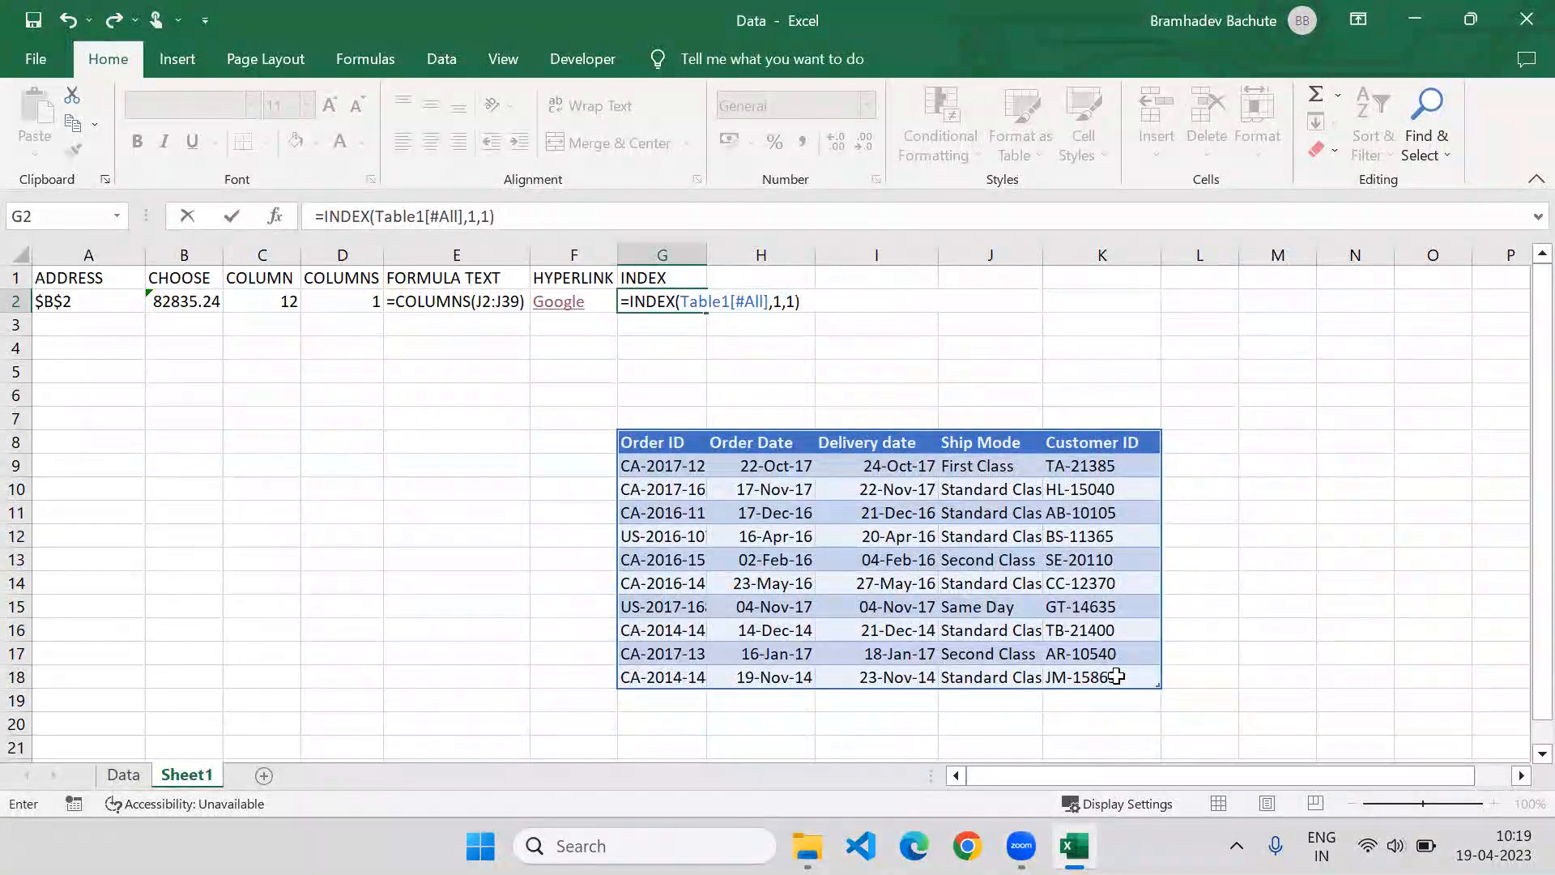
{"action": "key", "text": "Return"}
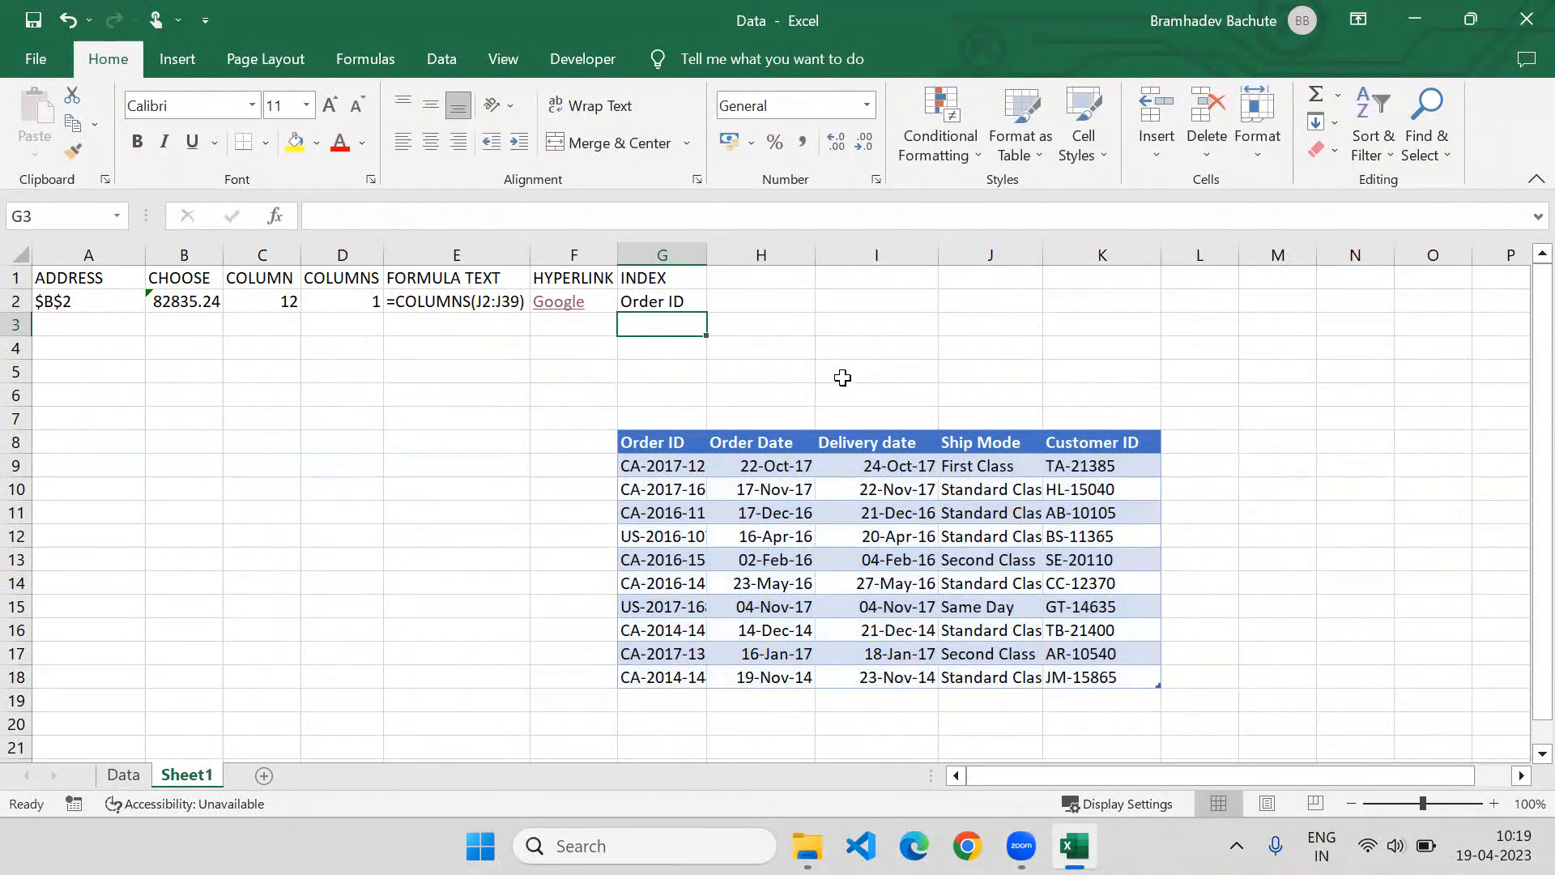
{"action": "left_click", "coordinate": [681, 296]}
{"action": "left_click", "coordinate": [677, 442]}
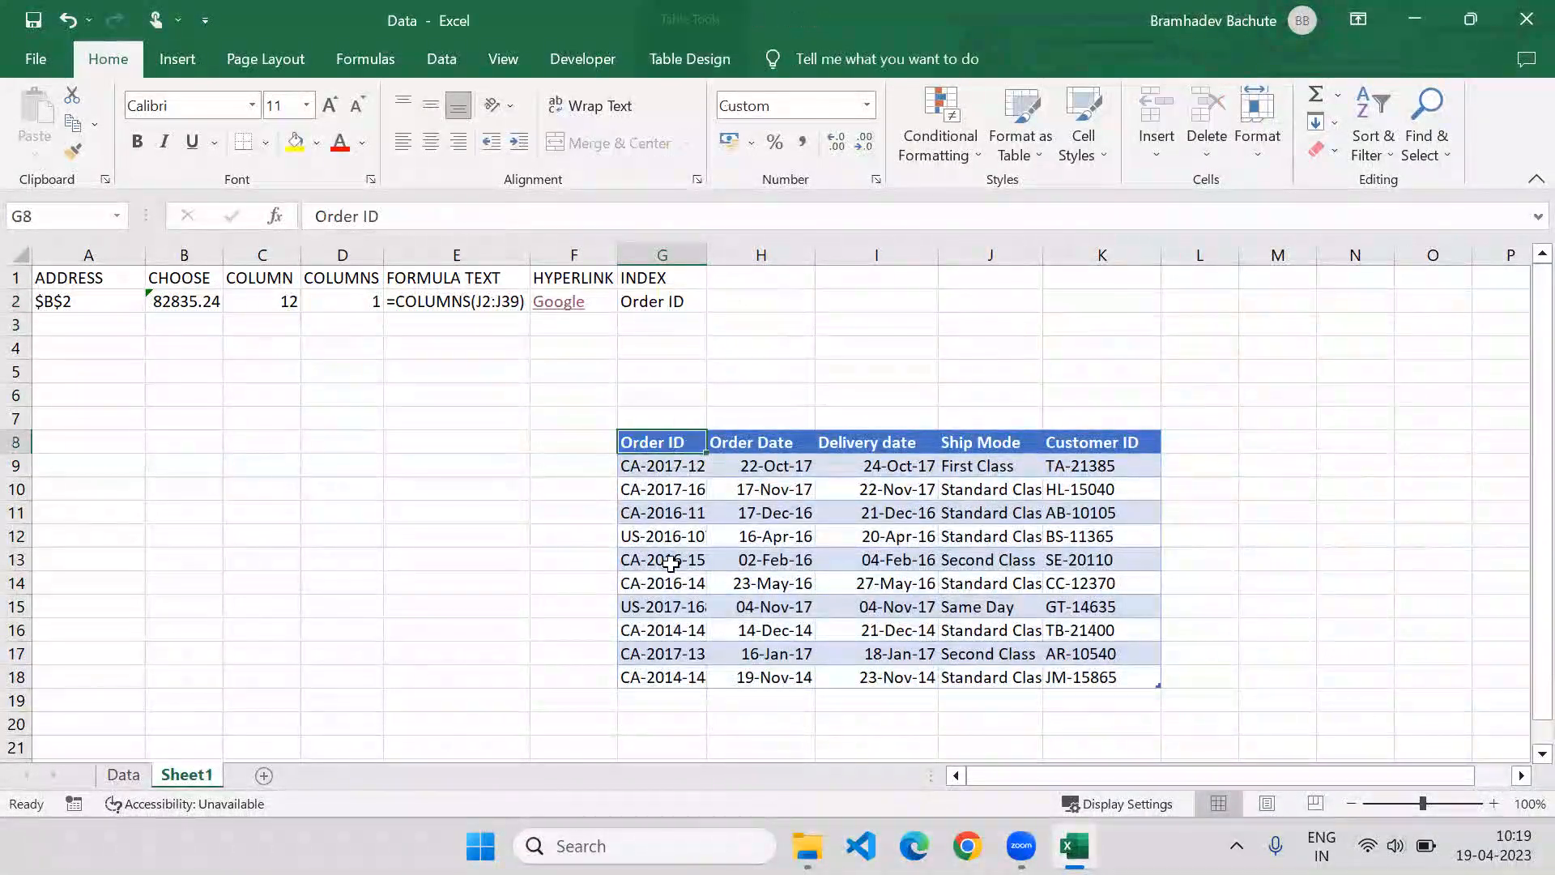
{"action": "left_click_drag", "start_coordinate": [639, 442], "coordinate": [1081, 660]}
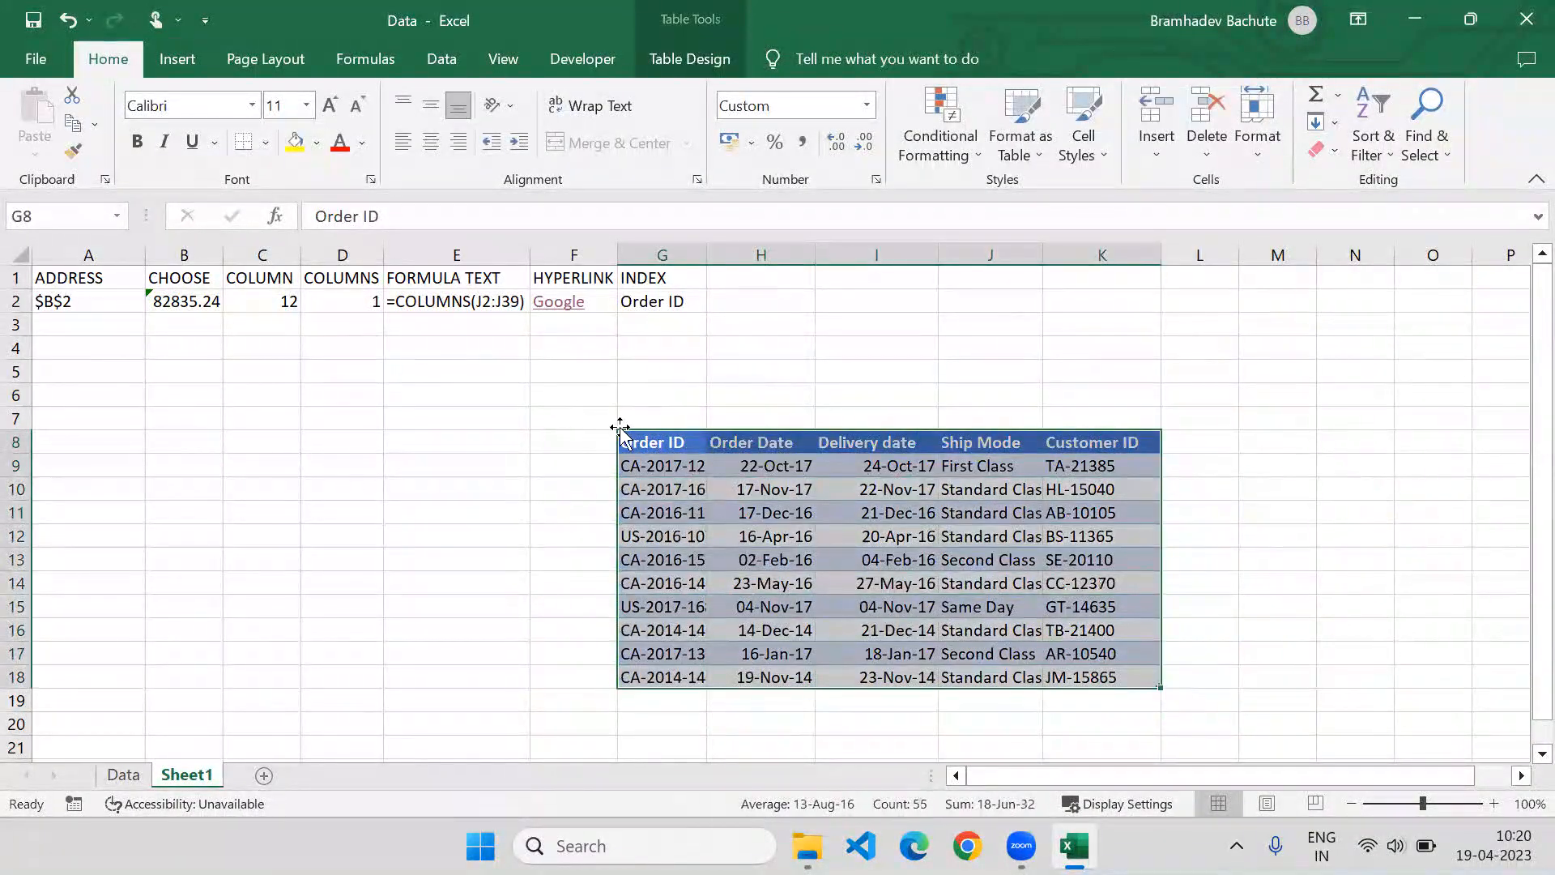
Number the table's columns 1 to 5 in G7:K7, directly above the header row
{"action": "left_click", "coordinate": [630, 420]}
{"action": "type", "text": "1"}
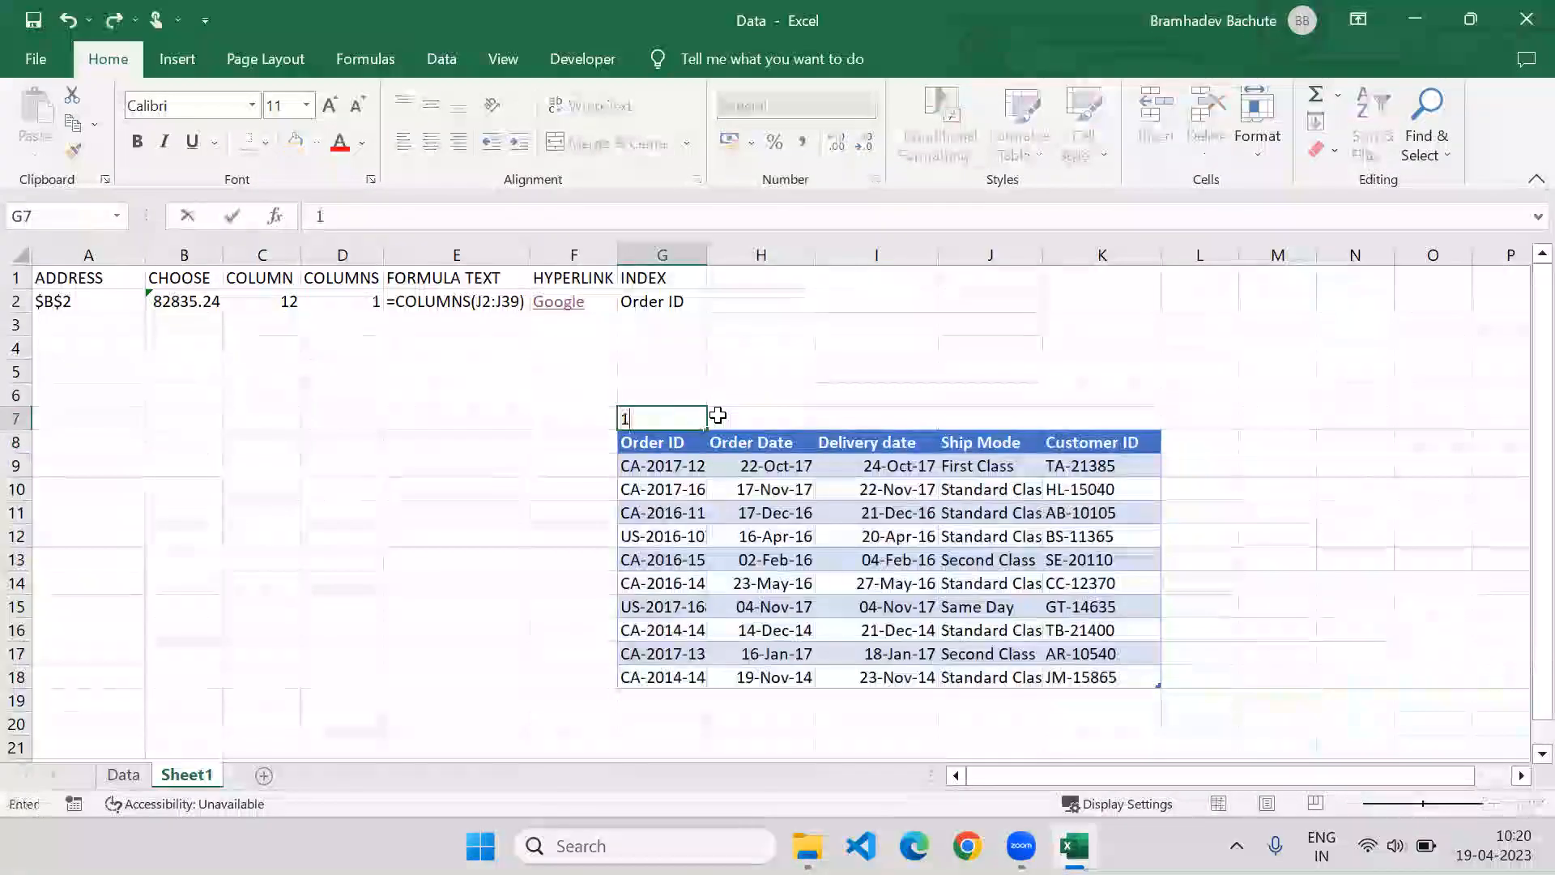
{"action": "key", "text": "Tab"}
{"action": "type", "text": "2"}
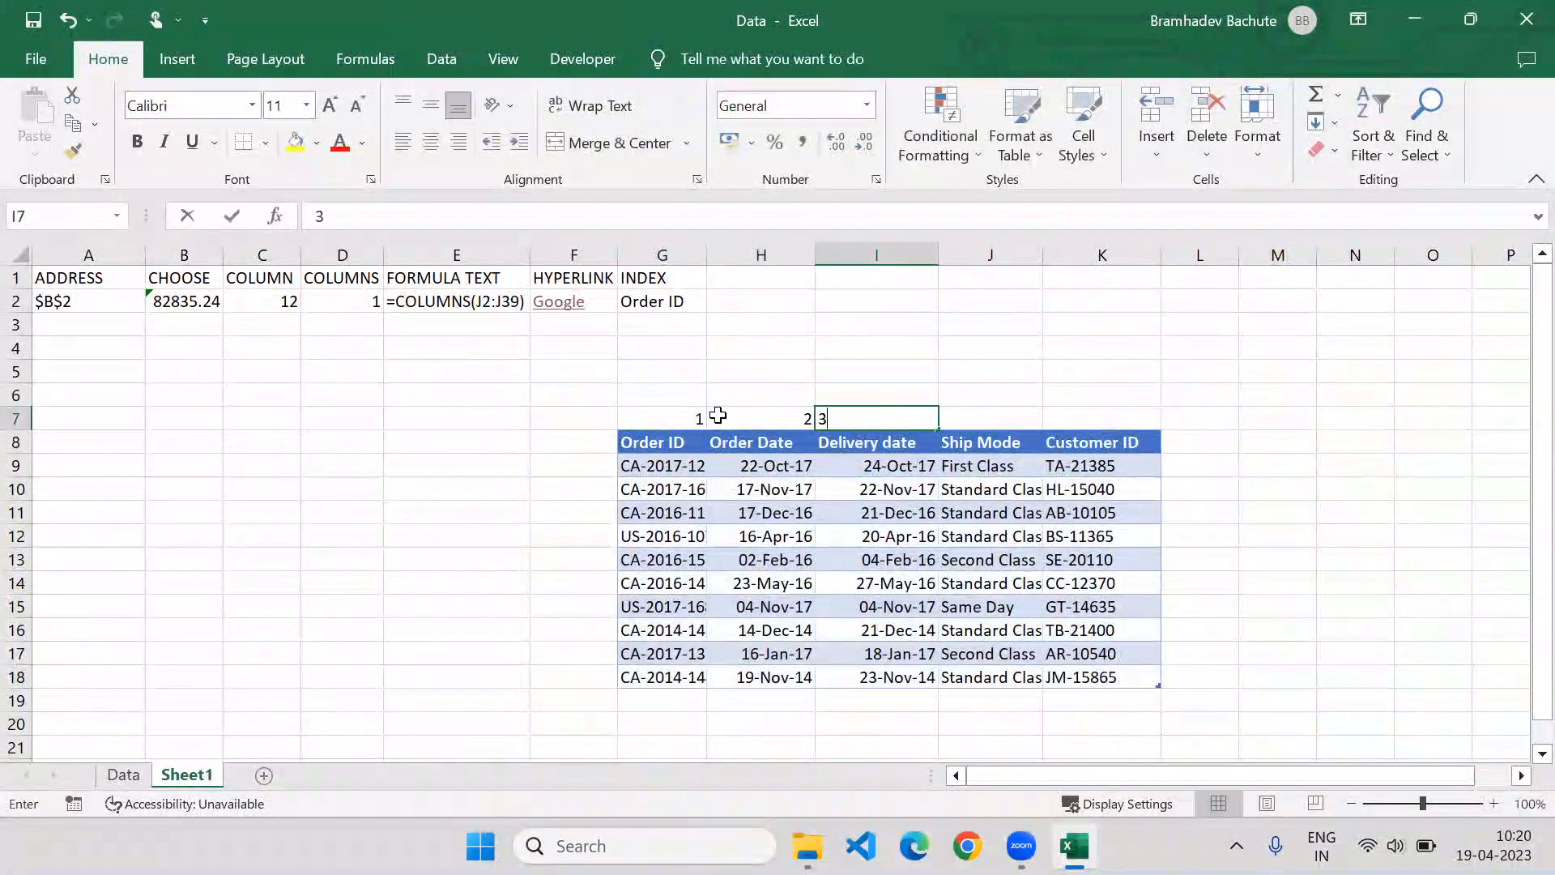
{"action": "key", "text": "Tab"}
{"action": "type", "text": "3"}
{"action": "key", "text": "Tab"}
{"action": "type", "text": "4"}
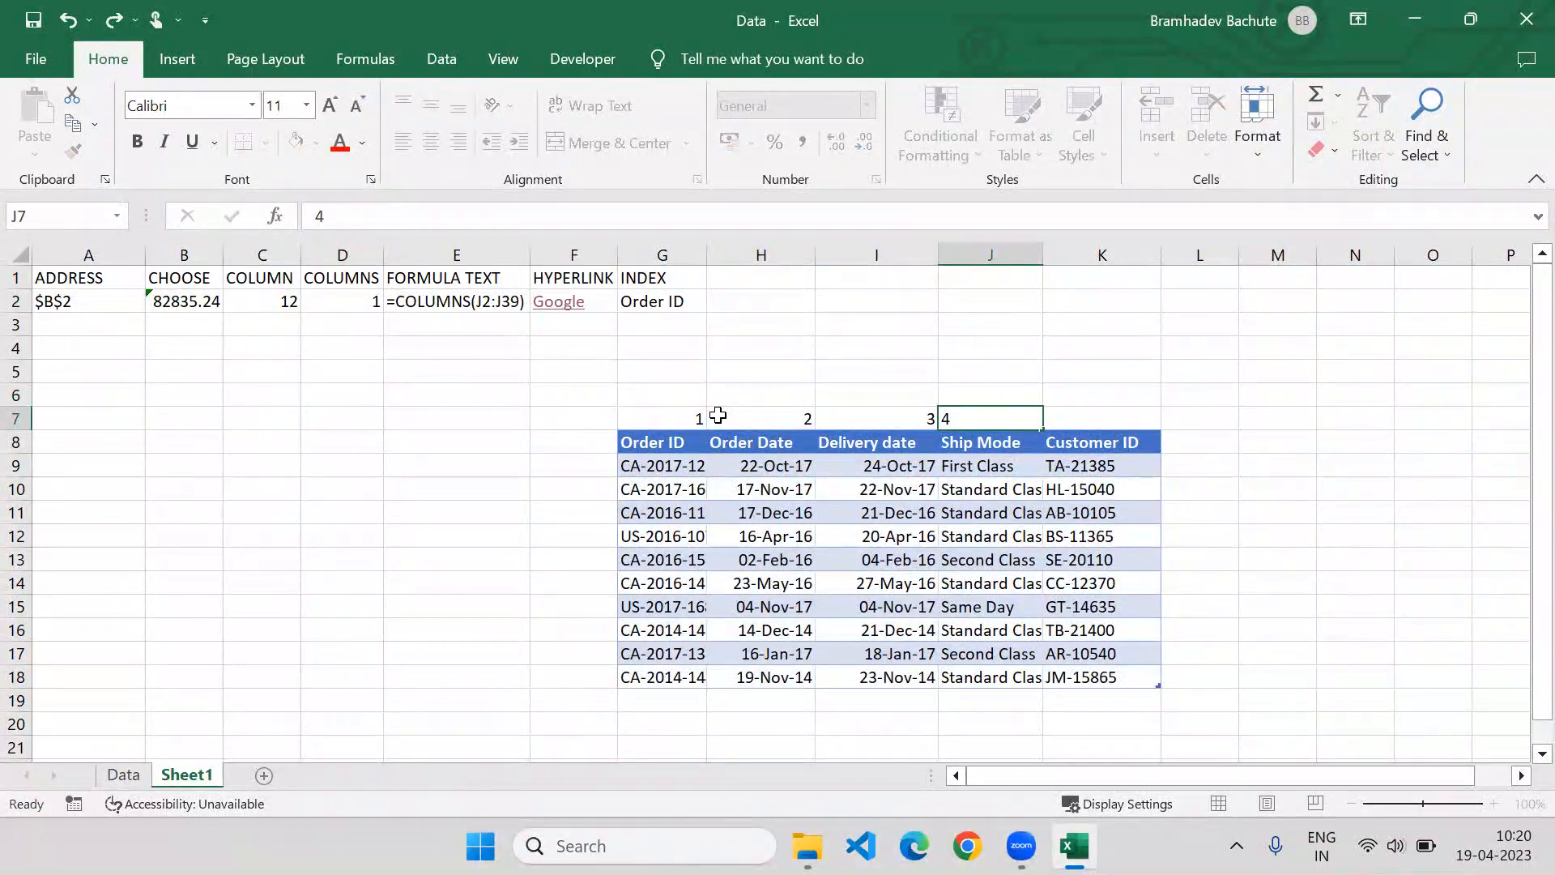
{"action": "key", "text": "Tab"}
{"action": "type", "text": "5"}
{"action": "key", "text": "Return"}
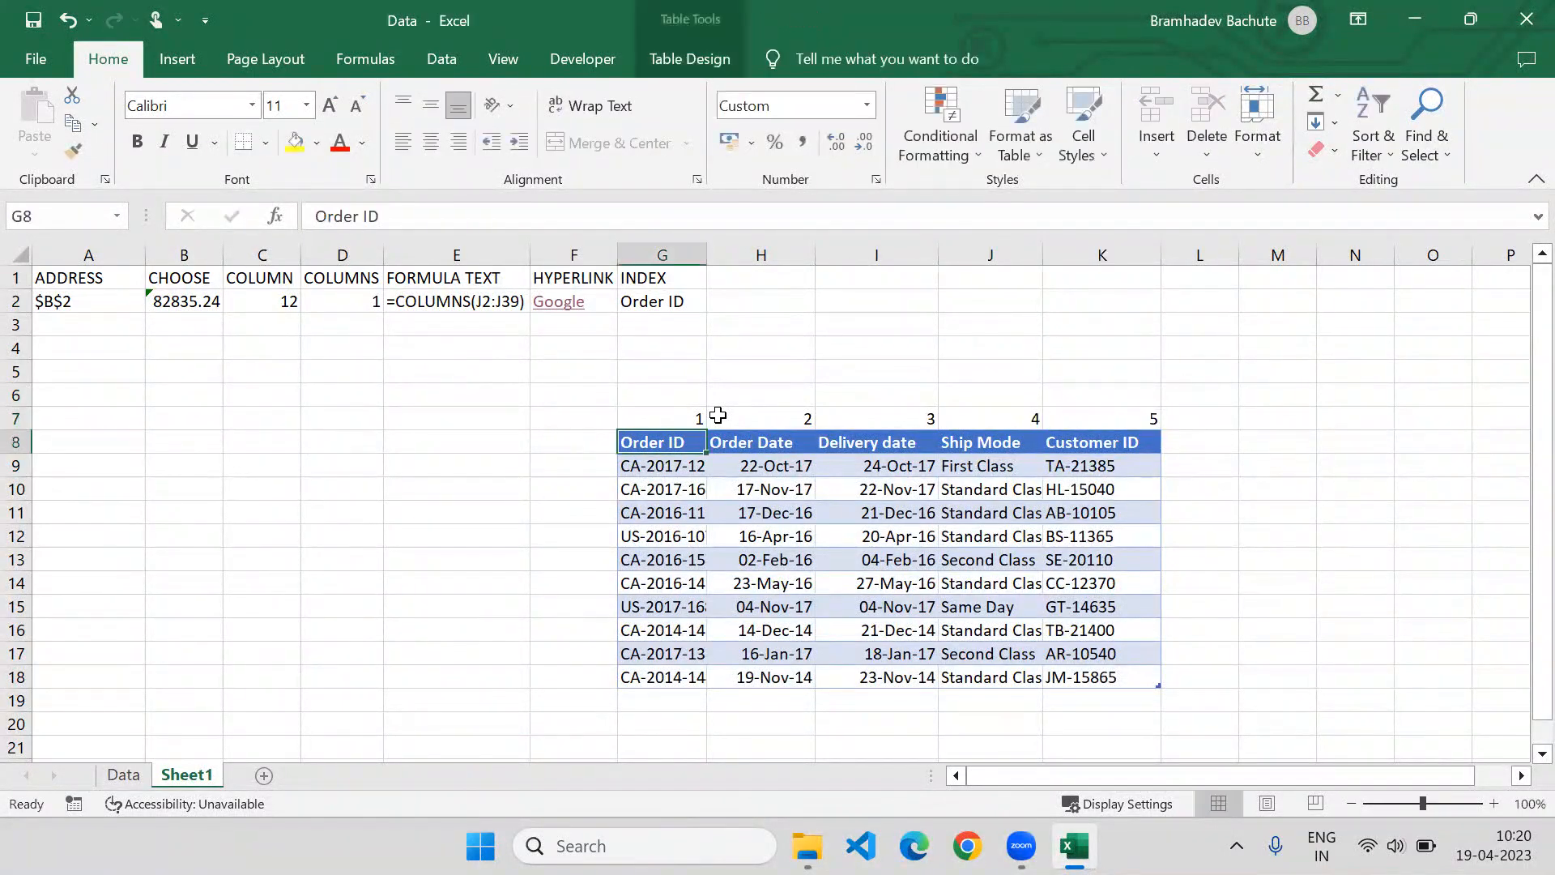
Number the table's rows 1 to 11 in F8:F18, beside the Order ID column
{"action": "left_click", "coordinate": [570, 437]}
{"action": "type", "text": "1"}
{"action": "key", "text": "Return"}
{"action": "type", "text": "2"}
{"action": "key", "text": "Return"}
{"action": "type", "text": "3"}
{"action": "key", "text": "Return"}
{"action": "type", "text": "4"}
{"action": "key", "text": "Return"}
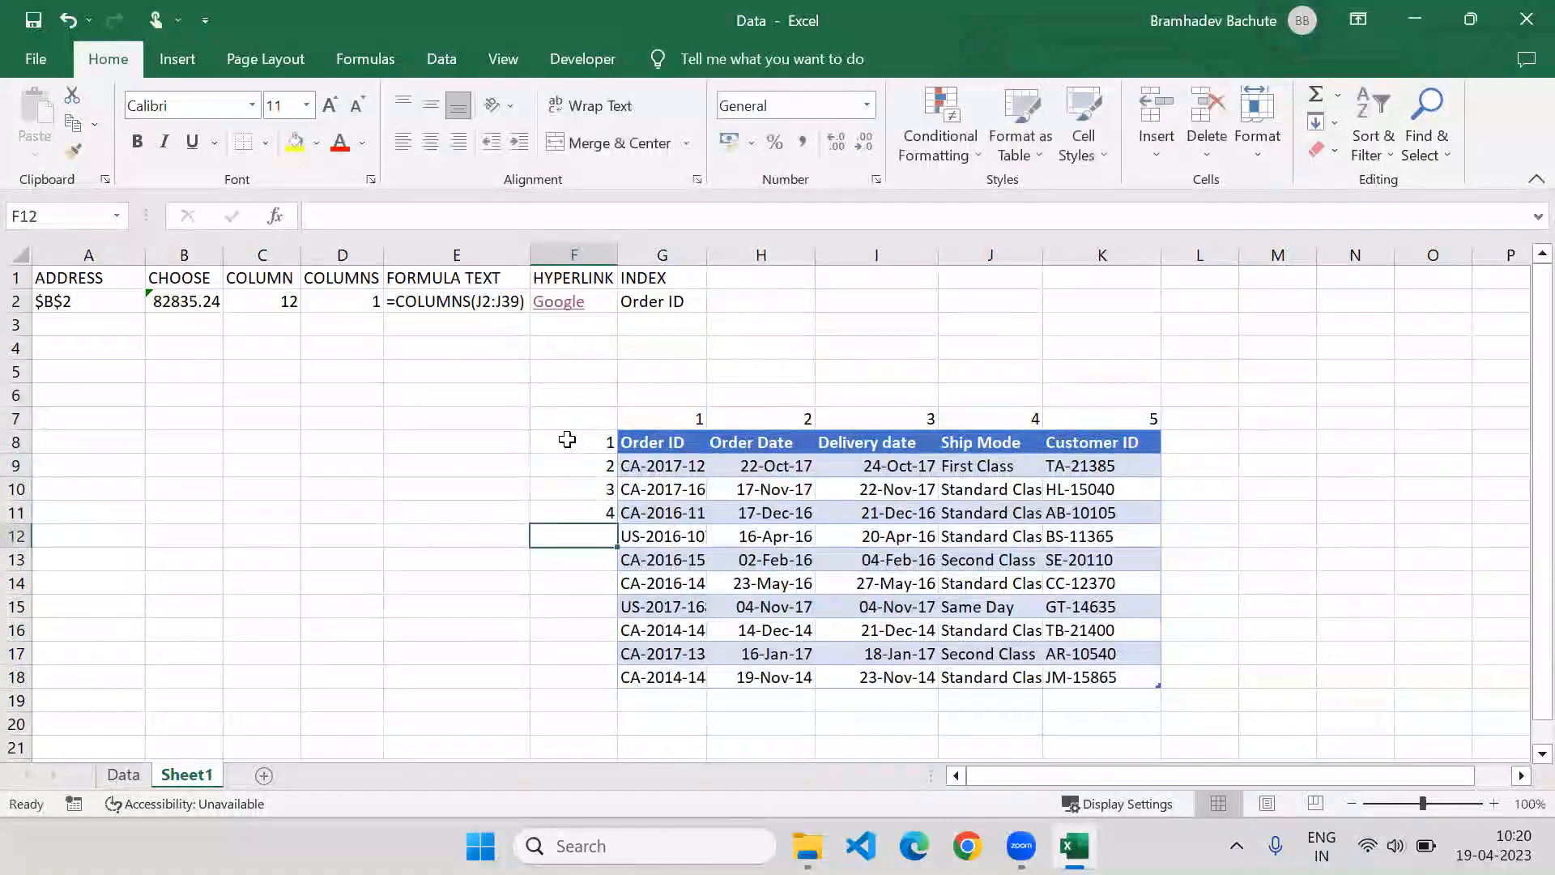
{"action": "type", "text": "5"}
{"action": "key", "text": "Return"}
{"action": "type", "text": "6"}
{"action": "key", "text": "Return"}
{"action": "type", "text": "7"}
{"action": "key", "text": "Return"}
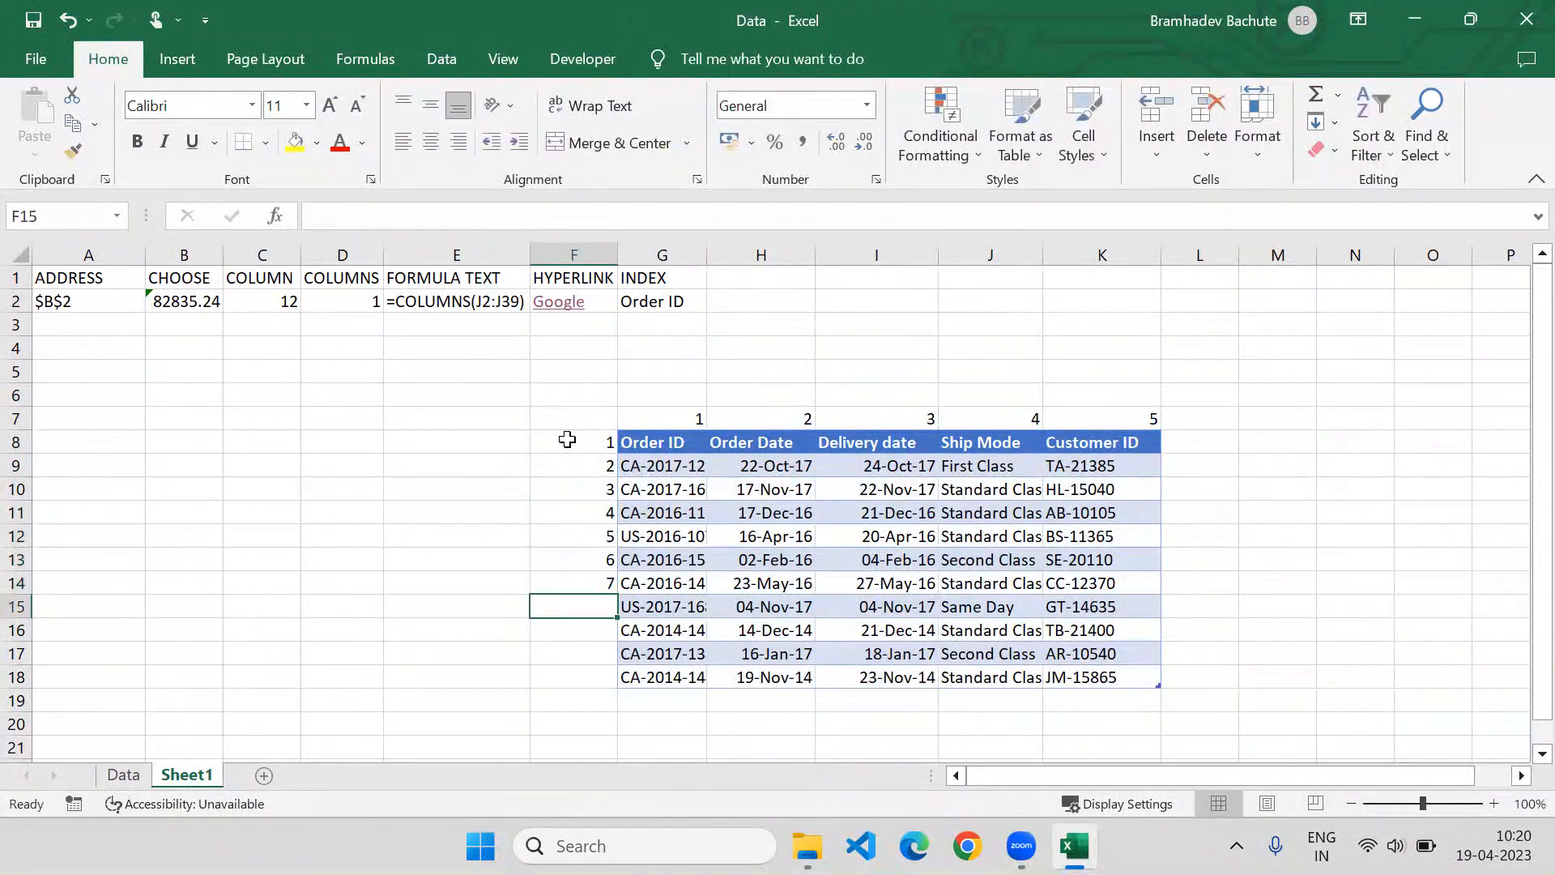
{"action": "type", "text": "8"}
{"action": "key", "text": "Return"}
{"action": "type", "text": "9"}
{"action": "key", "text": "Return"}
{"action": "type", "text": "10"}
{"action": "key", "text": "Return"}
{"action": "type", "text": "11"}
{"action": "key", "text": "Return"}
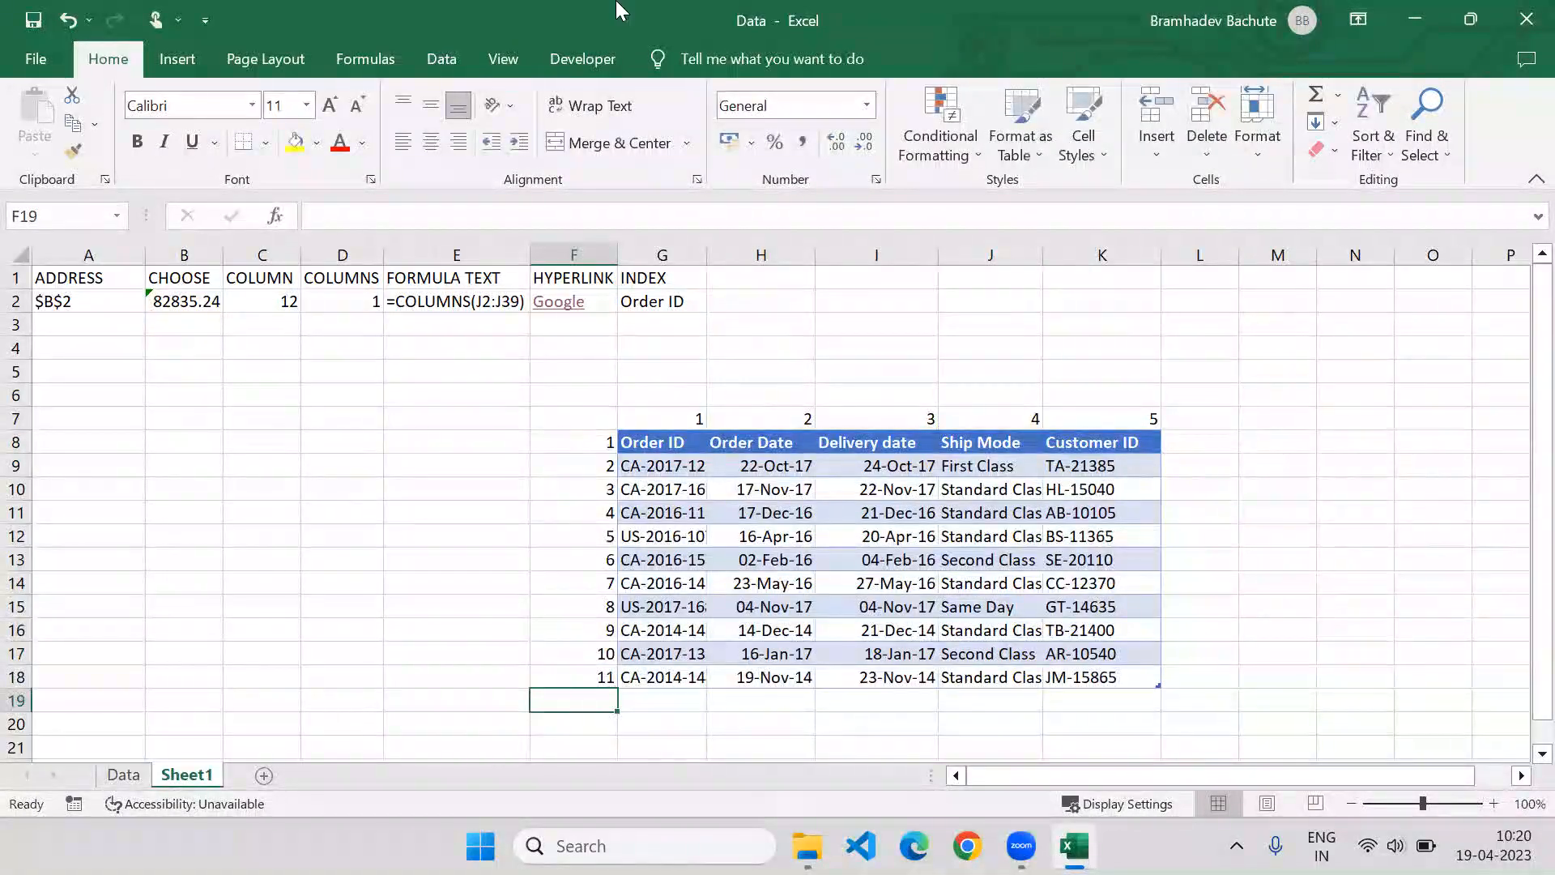
Trace where table row 1 meets column 1 at G8 and where row 2 meets column 2 at H9
{"action": "left_click", "coordinate": [644, 422]}
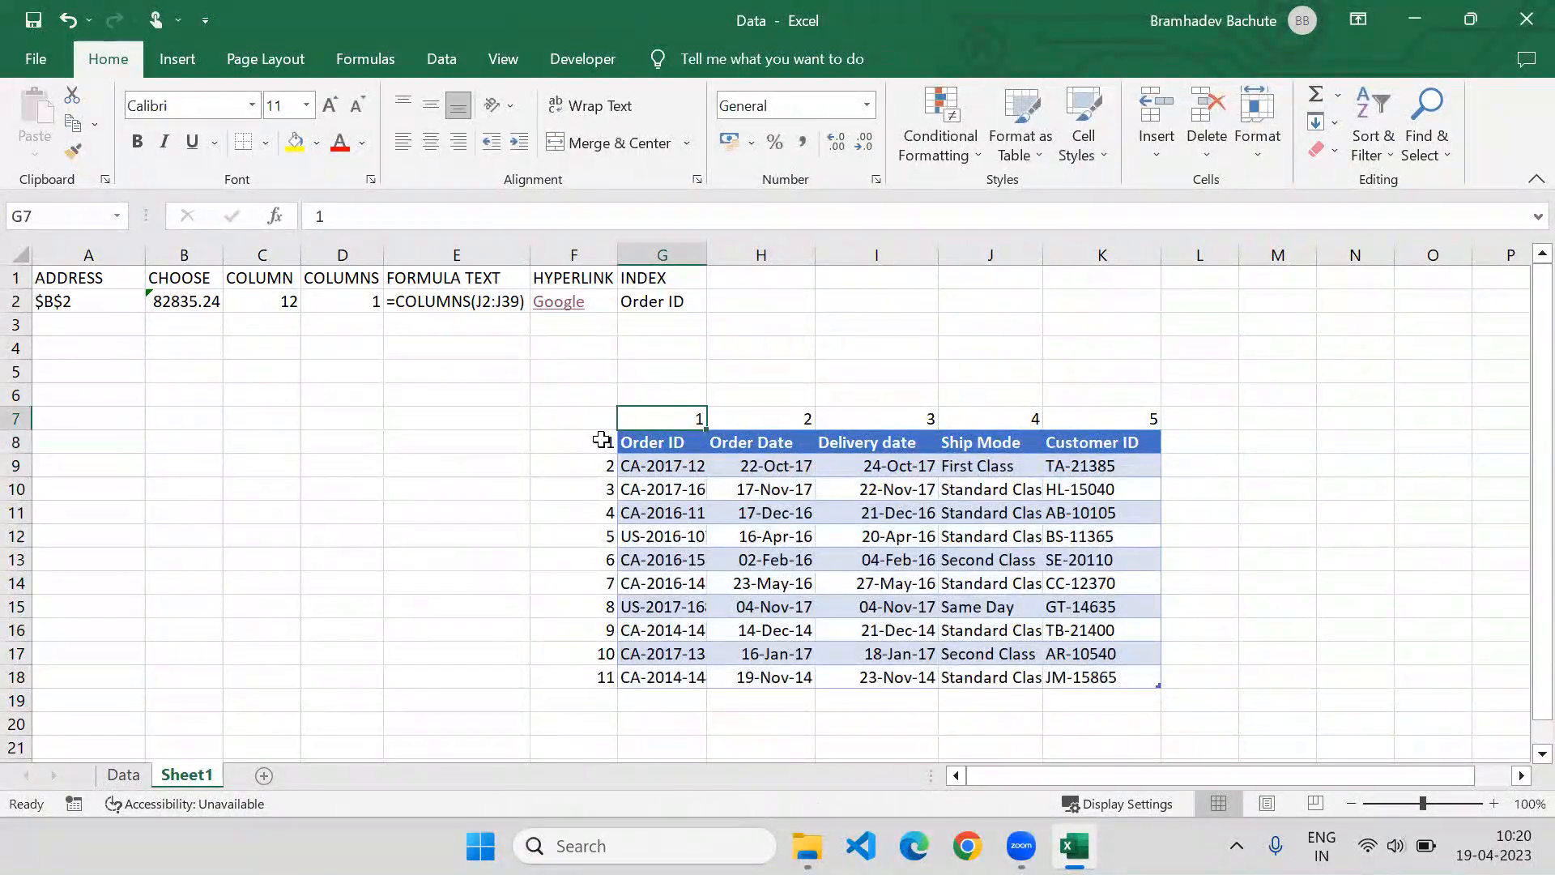
{"action": "left_click", "coordinate": [653, 255]}
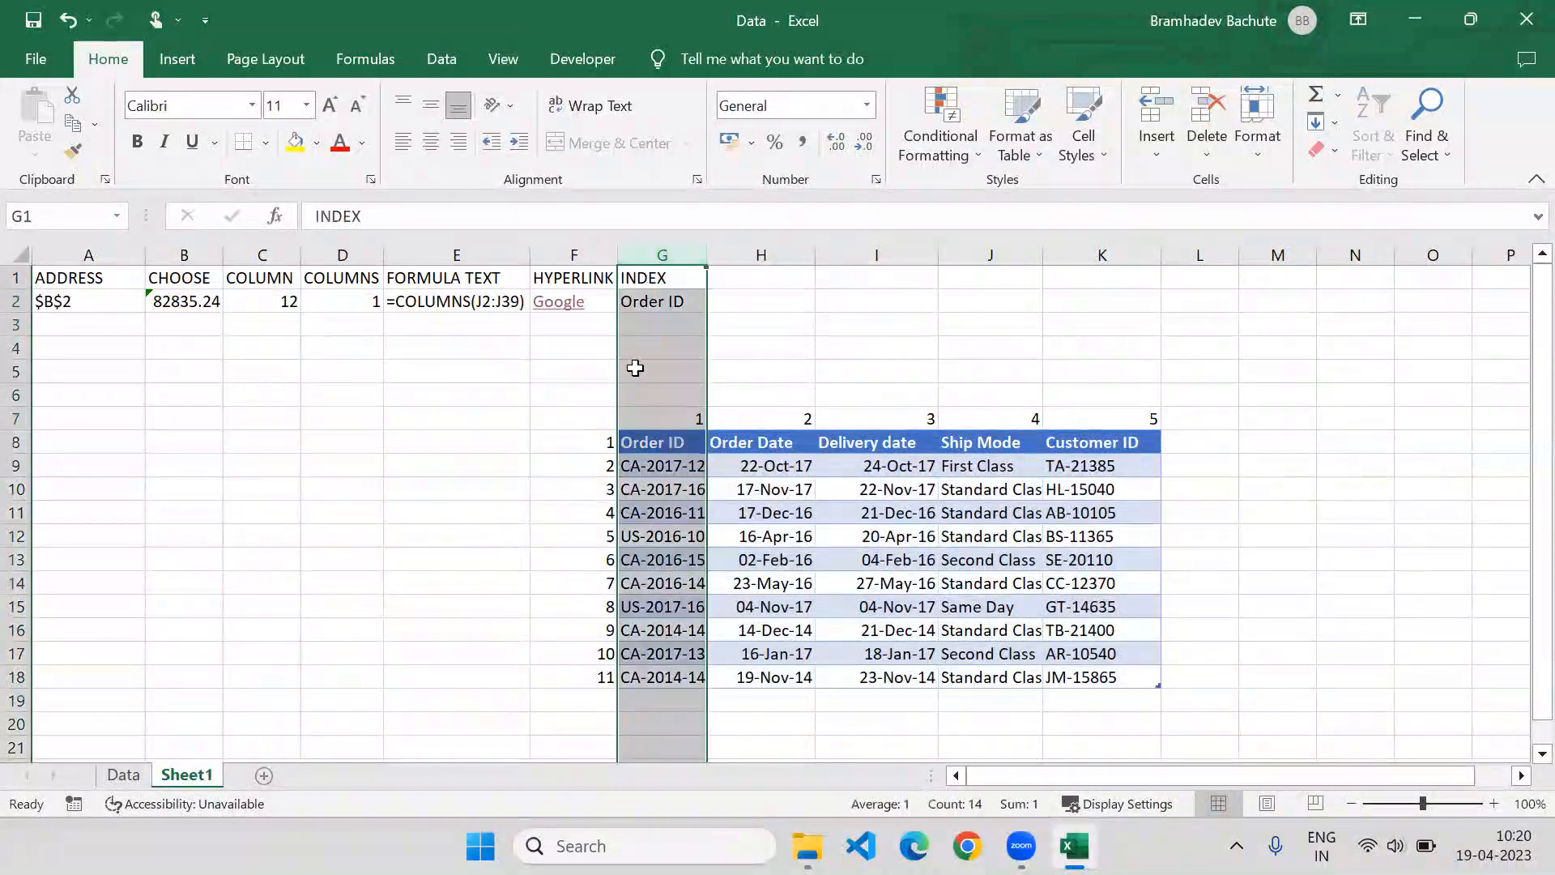
{"action": "left_click", "coordinate": [17, 442]}
{"action": "left_click", "coordinate": [652, 442]}
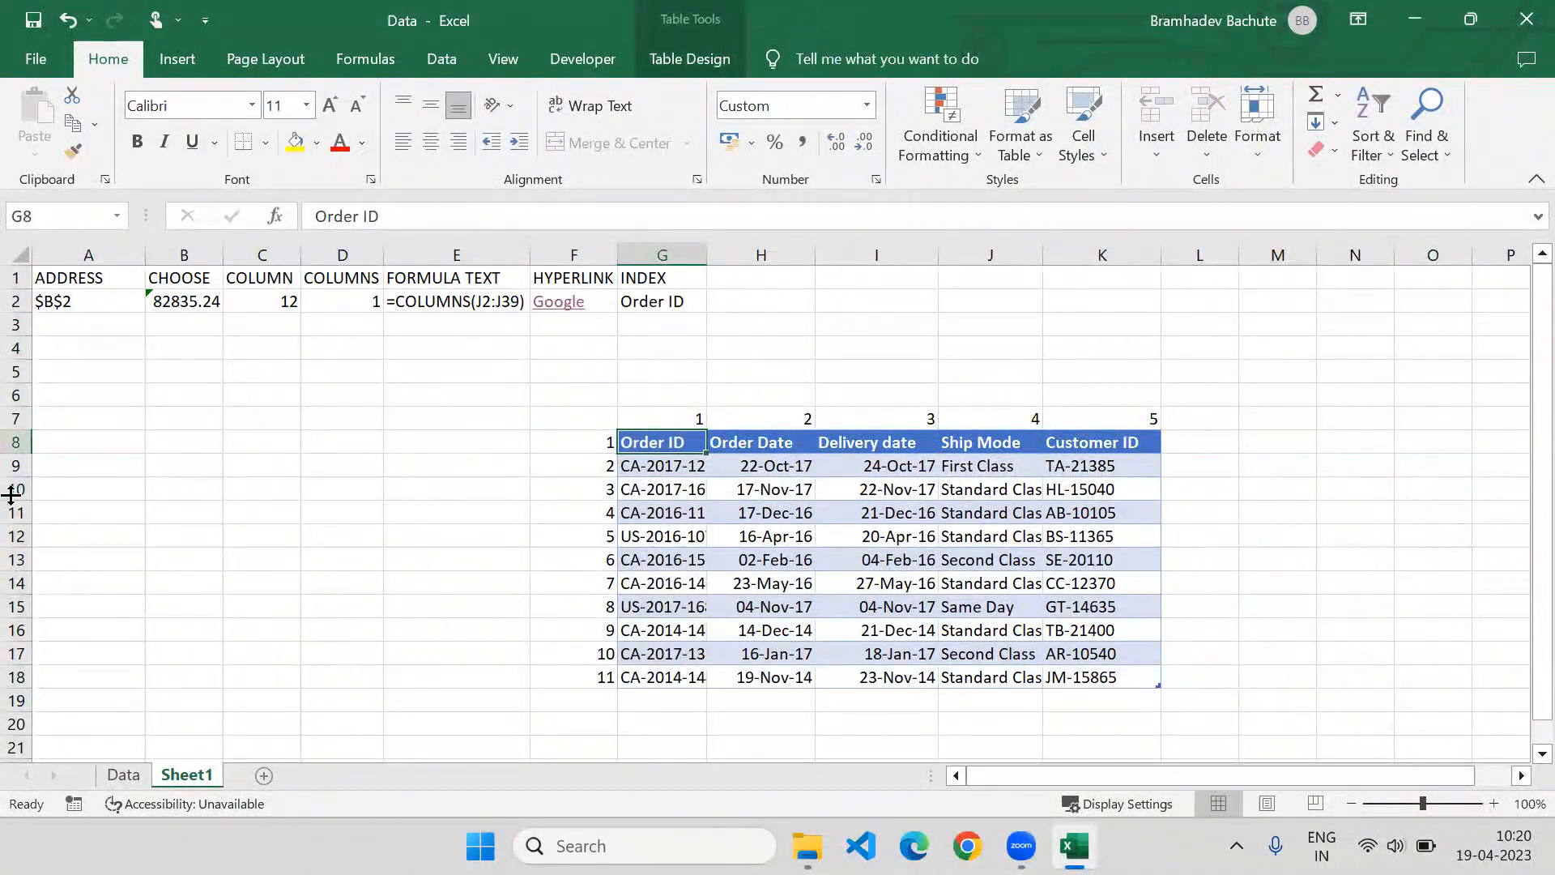
{"action": "left_click", "coordinate": [17, 466]}
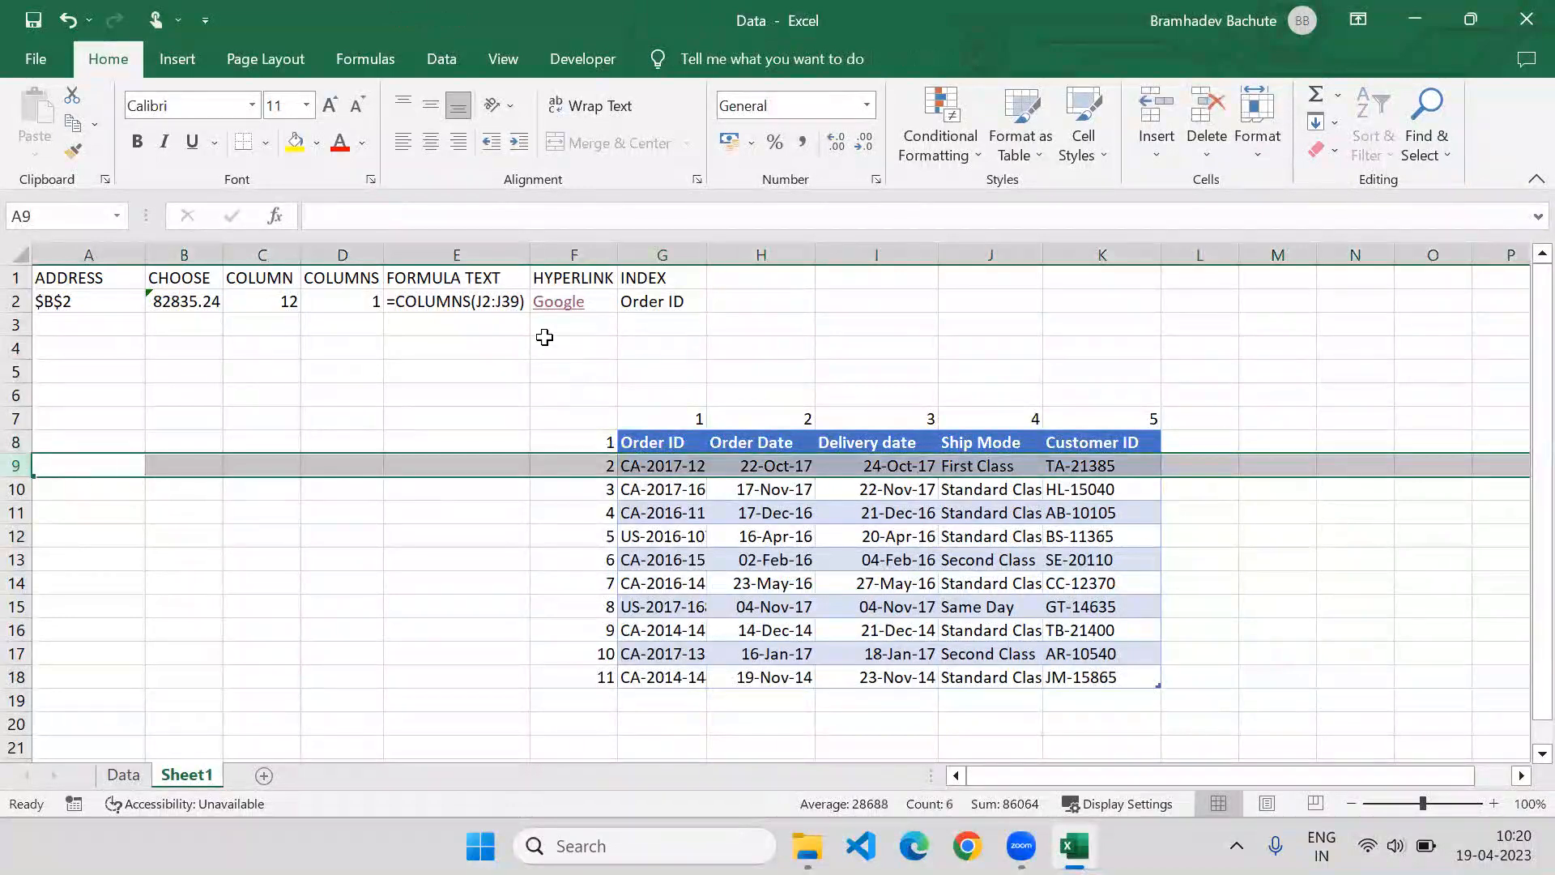
{"action": "left_click", "coordinate": [763, 251]}
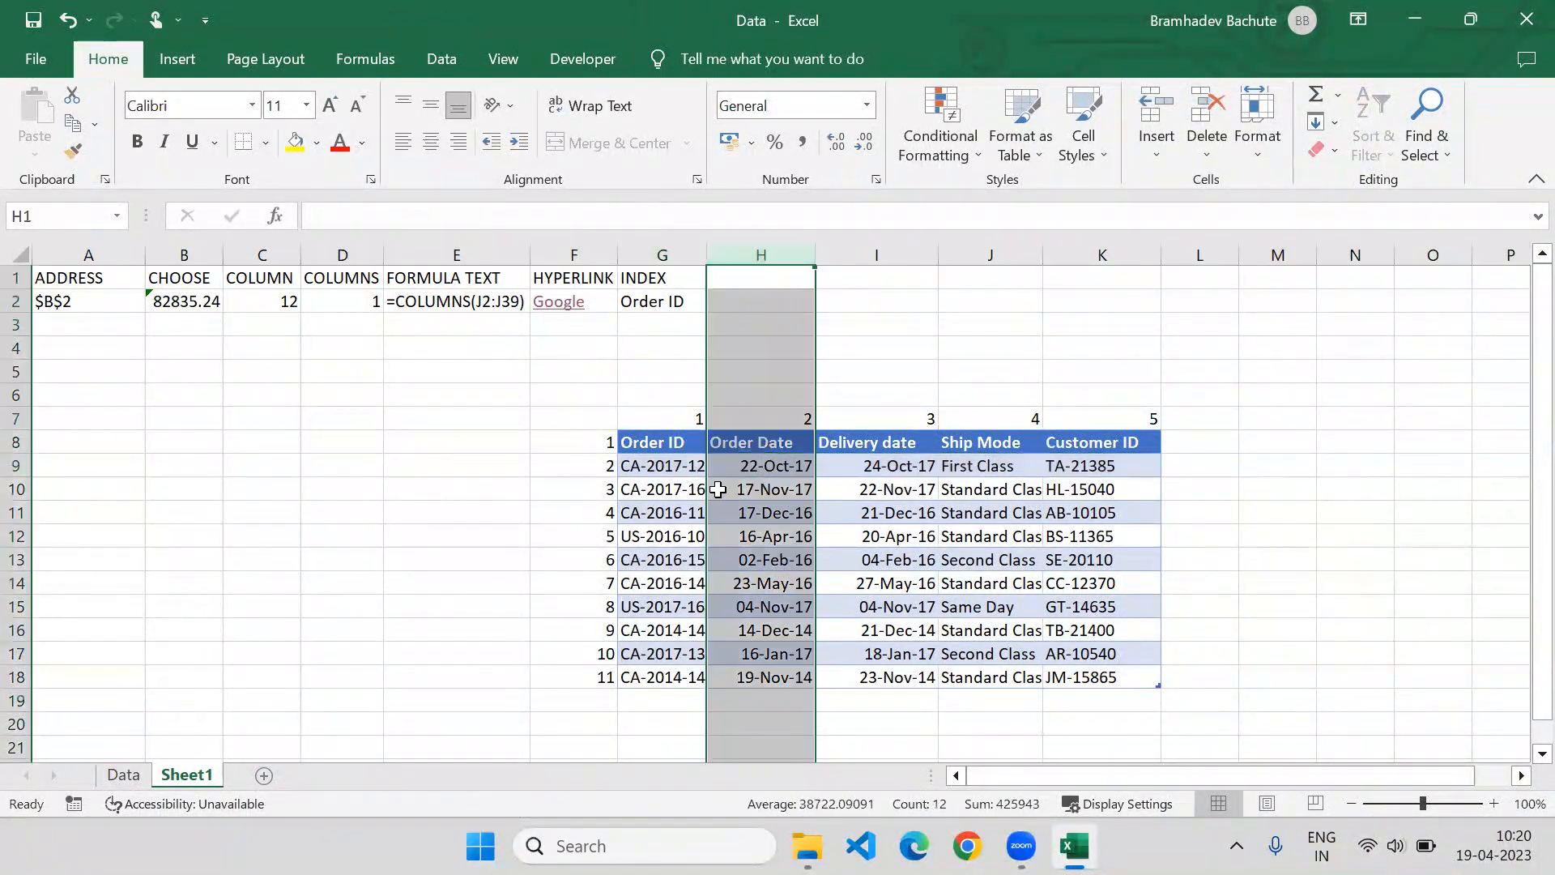
{"action": "left_click", "coordinate": [742, 469]}
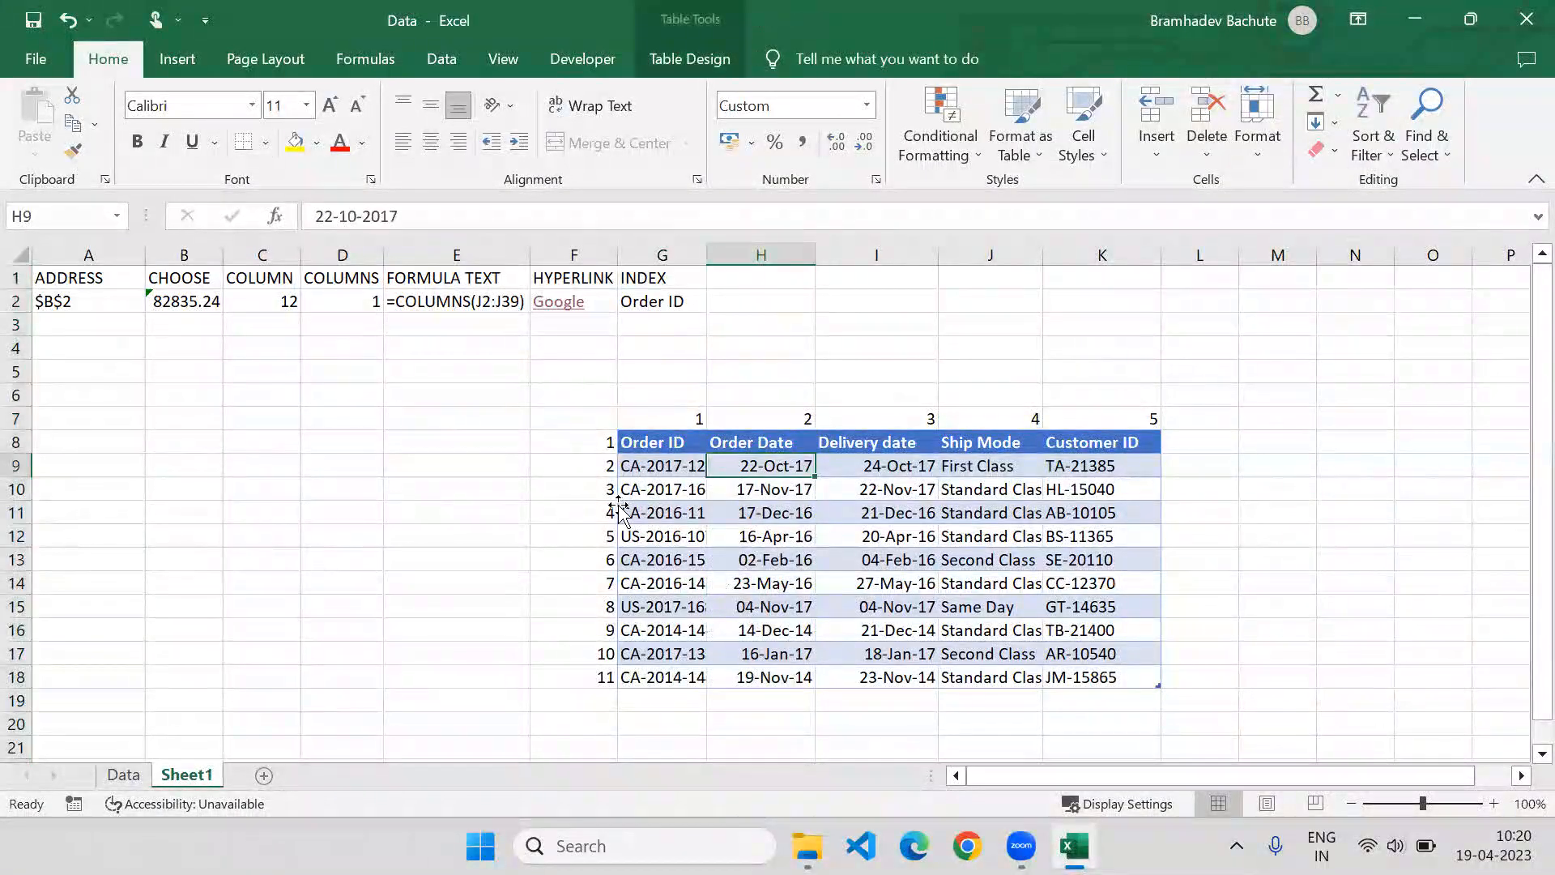
Change the INDEX formula in G2 to row 2, column 3 of the table
{"action": "left_click", "coordinate": [668, 304]}
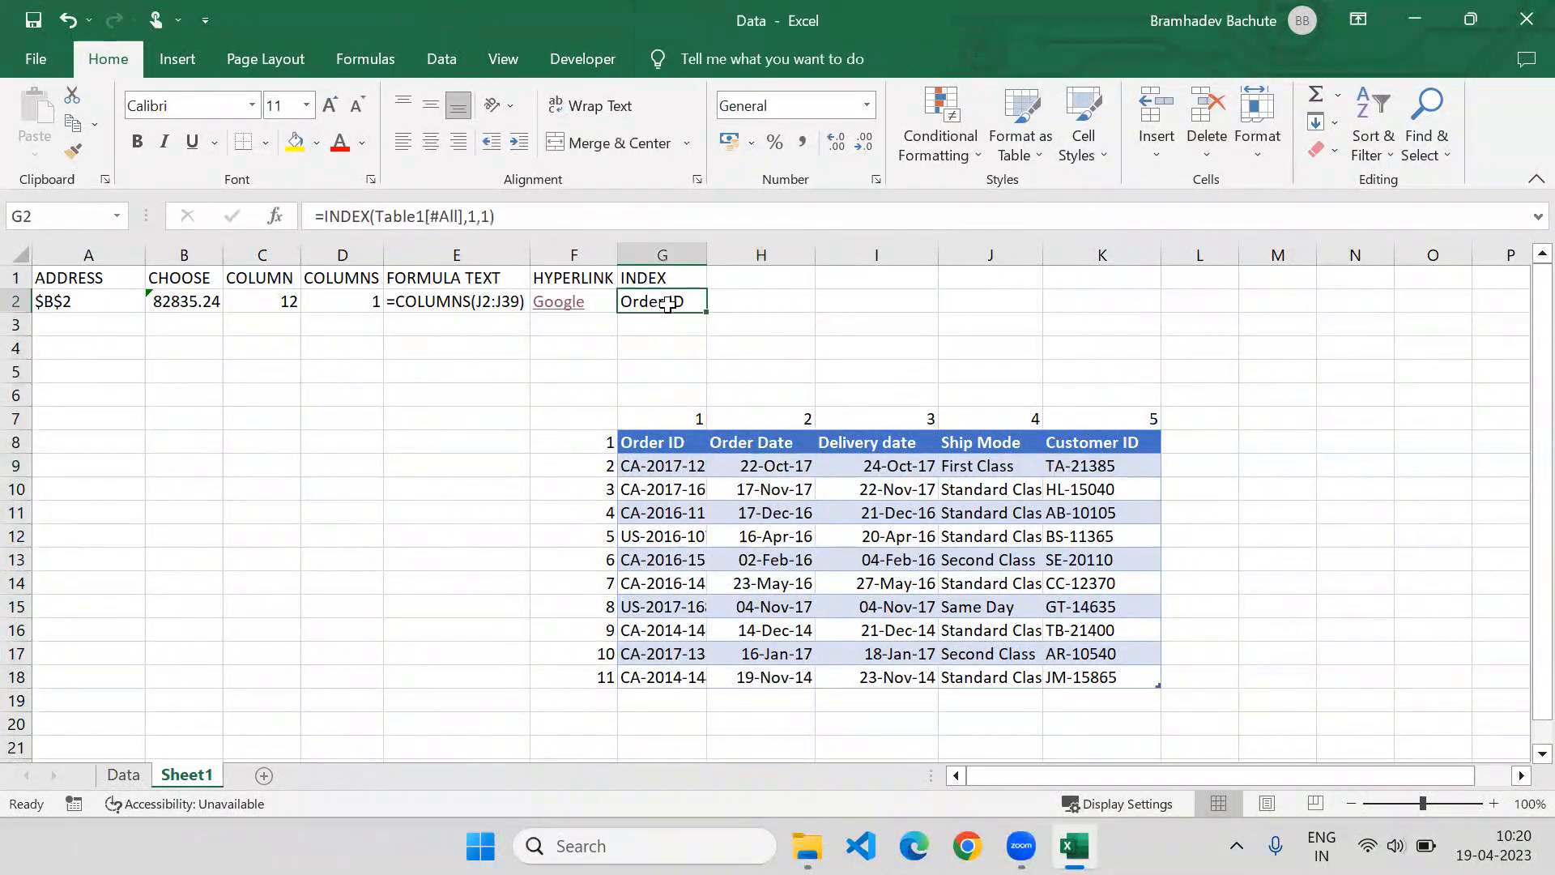
{"action": "left_click", "coordinate": [476, 216]}
{"action": "key", "text": "BackSpace"}
{"action": "type", "text": "2"}
{"action": "key", "text": "Right"}
{"action": "key", "text": "Delete"}
{"action": "type", "text": "3"}
{"action": "key", "text": "Return"}
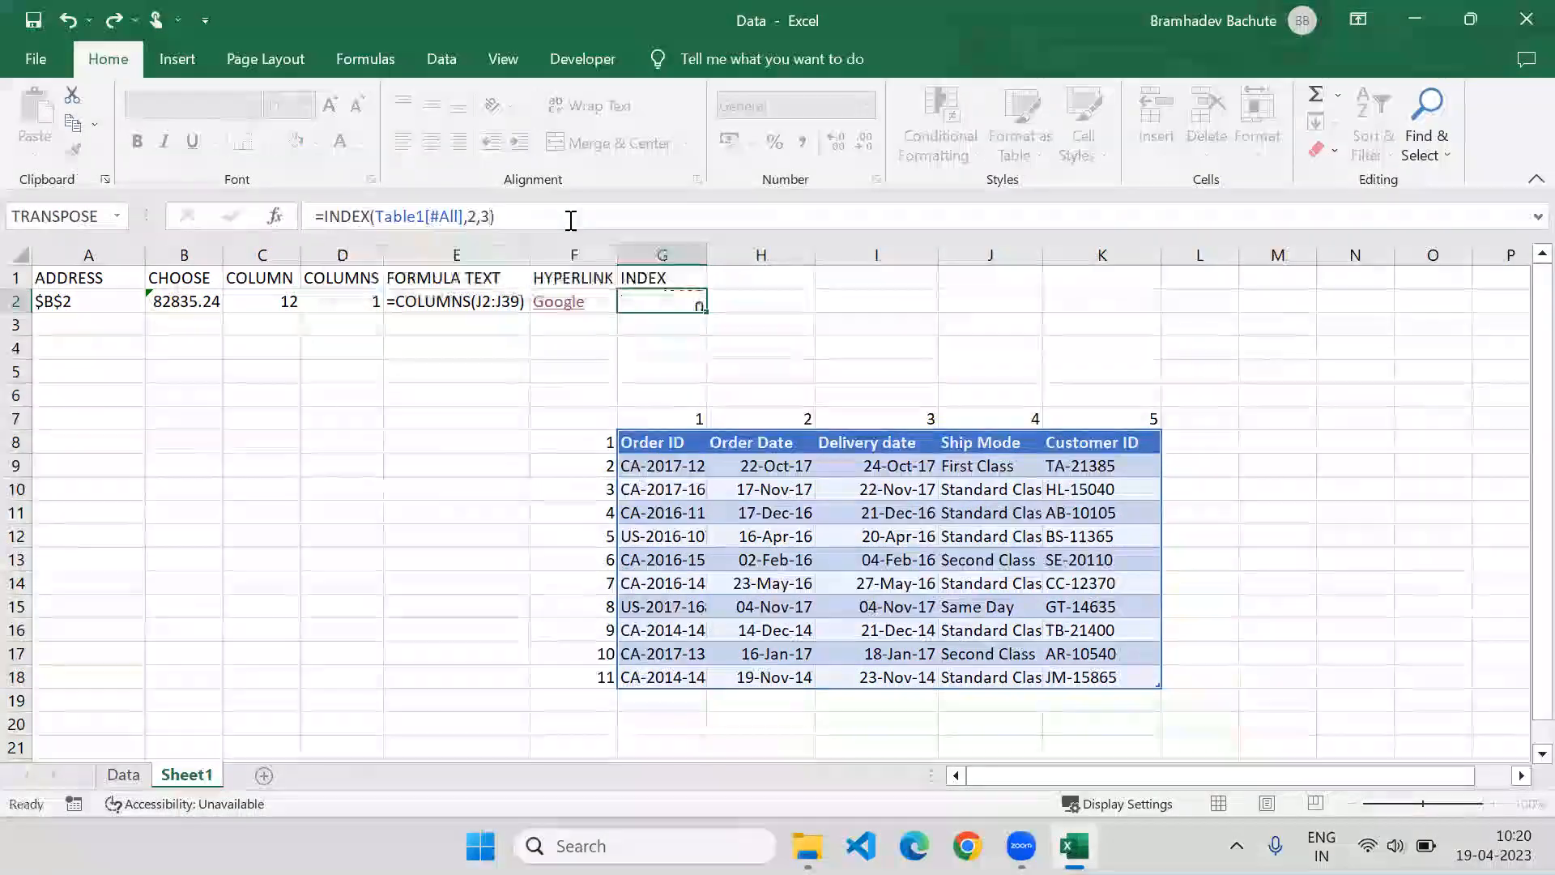
Set the column argument of G2's INDEX formula to 2 and apply the day-month-year date format to the cell
{"action": "key", "text": "F2"}
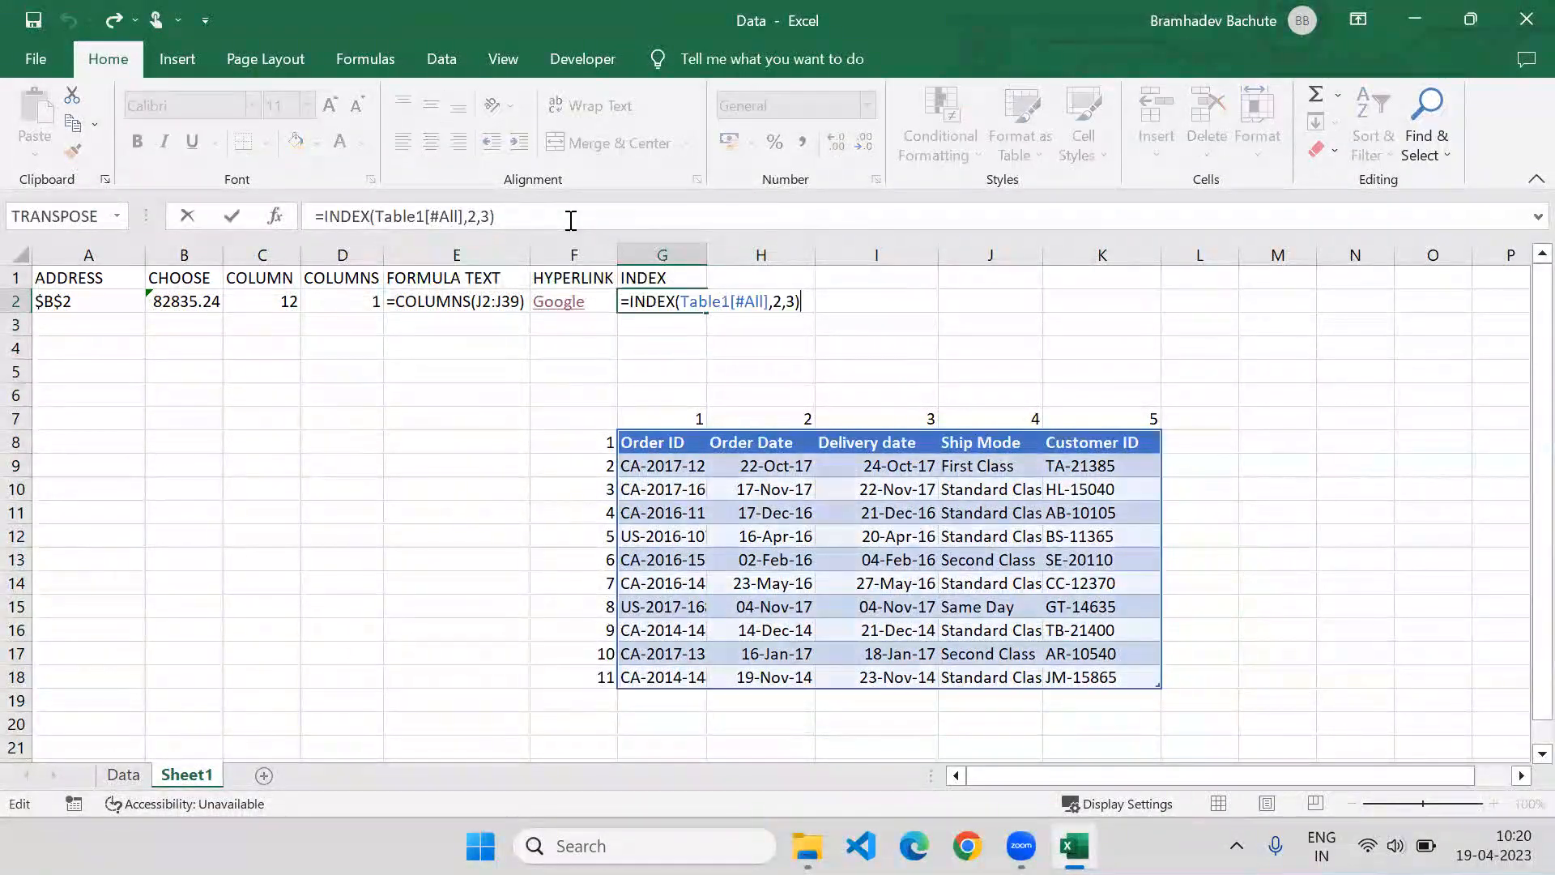
{"action": "key", "text": "Left"}
{"action": "key", "text": "BackSpace"}
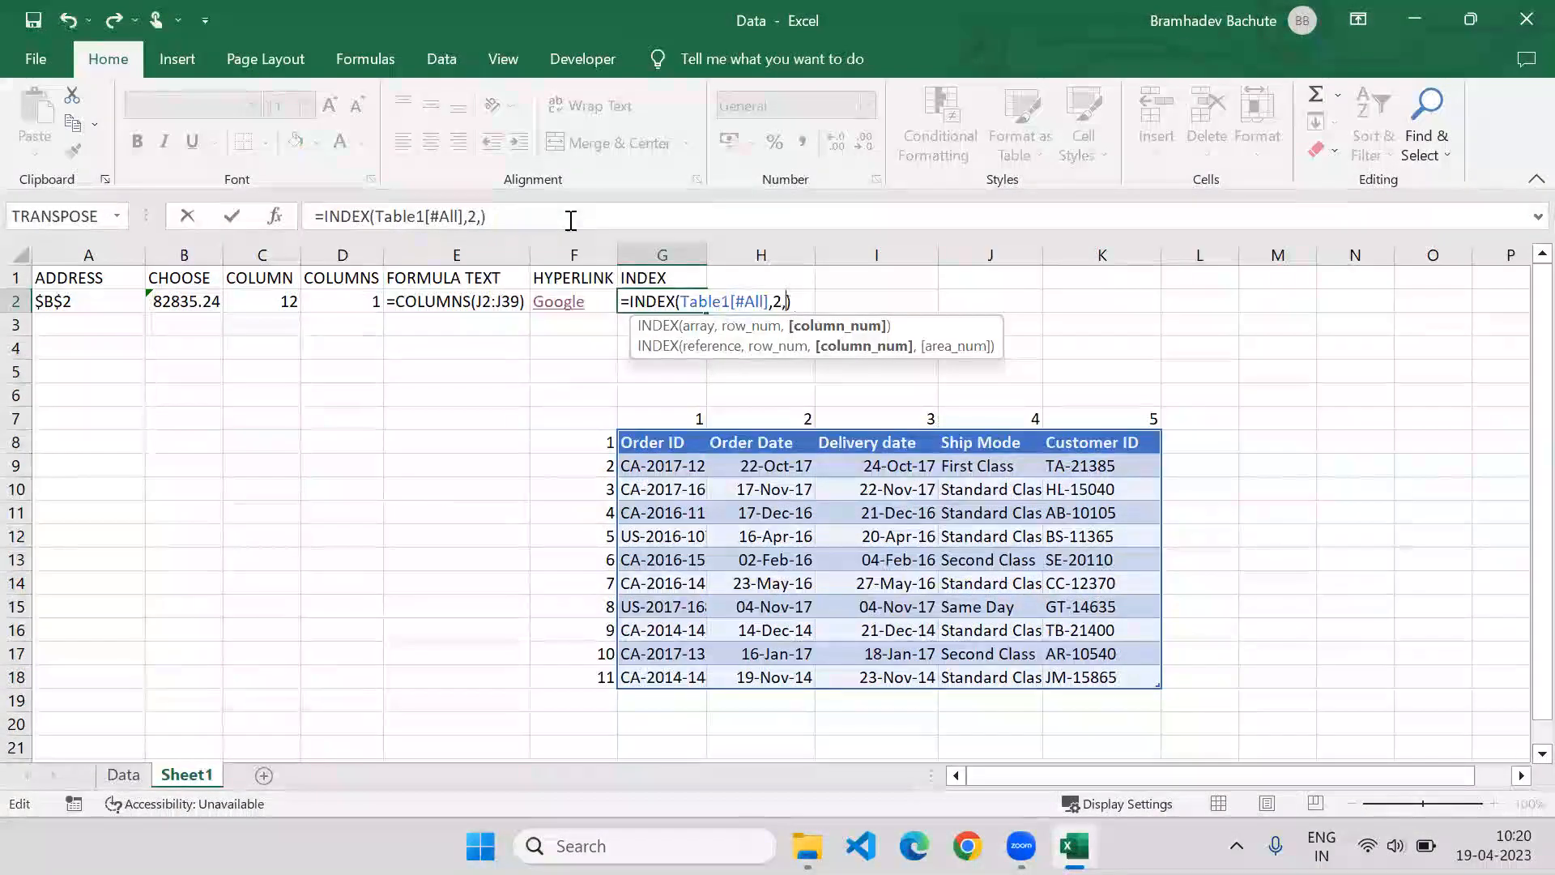
{"action": "type", "text": "2"}
{"action": "key", "text": "Return"}
{"action": "key", "text": "Up"}
{"action": "key", "text": "ctrl+shift+3"}
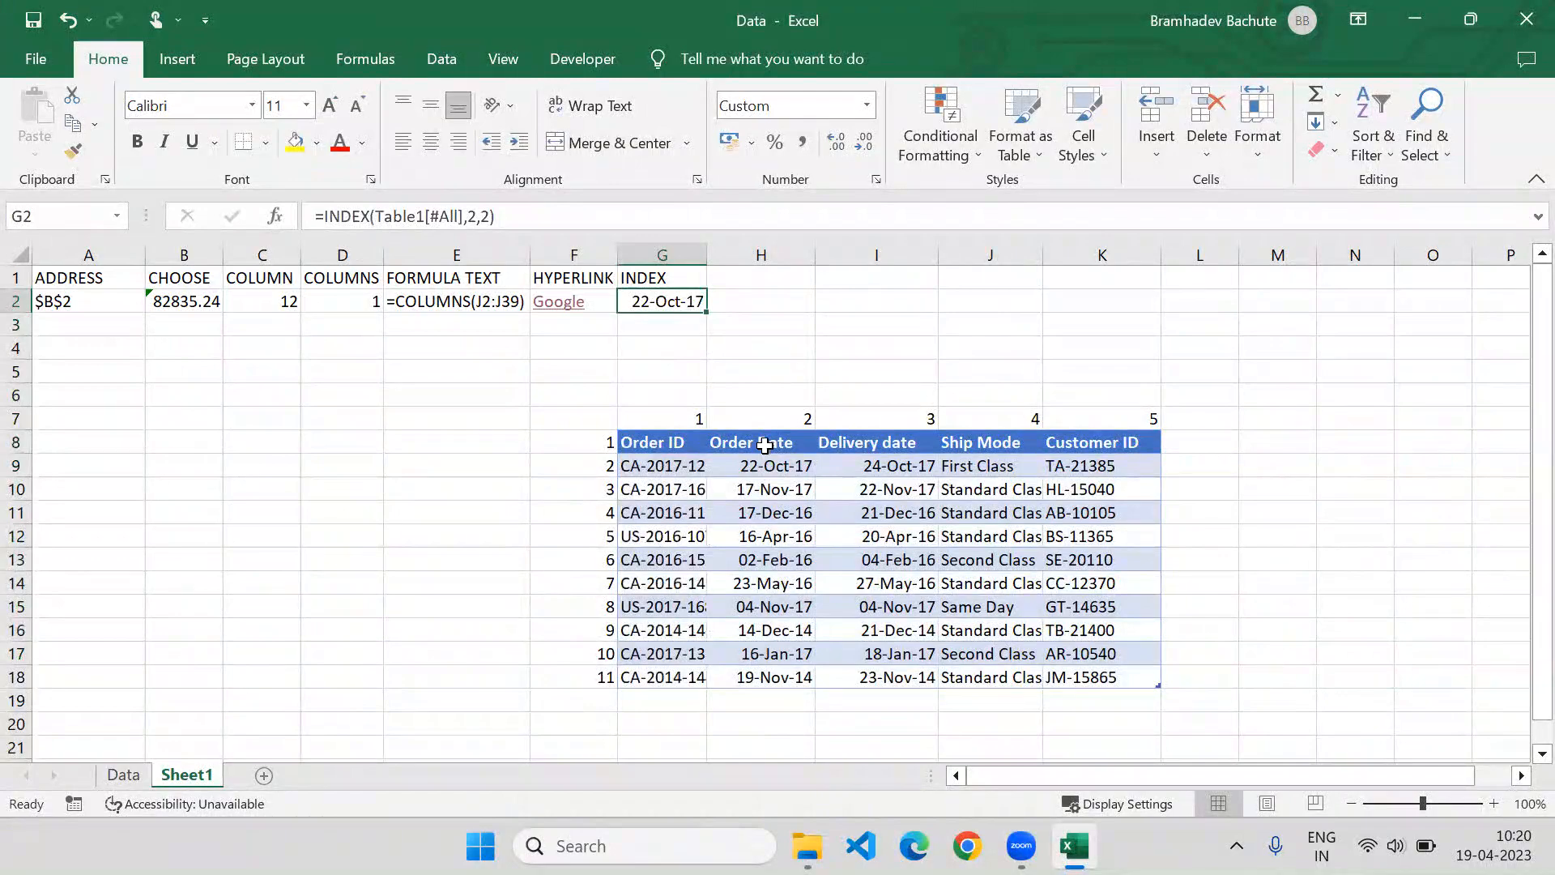
Enter the header MATCH in H1
{"action": "left_click", "coordinate": [740, 284]}
{"action": "type", "text": "MATCH"}
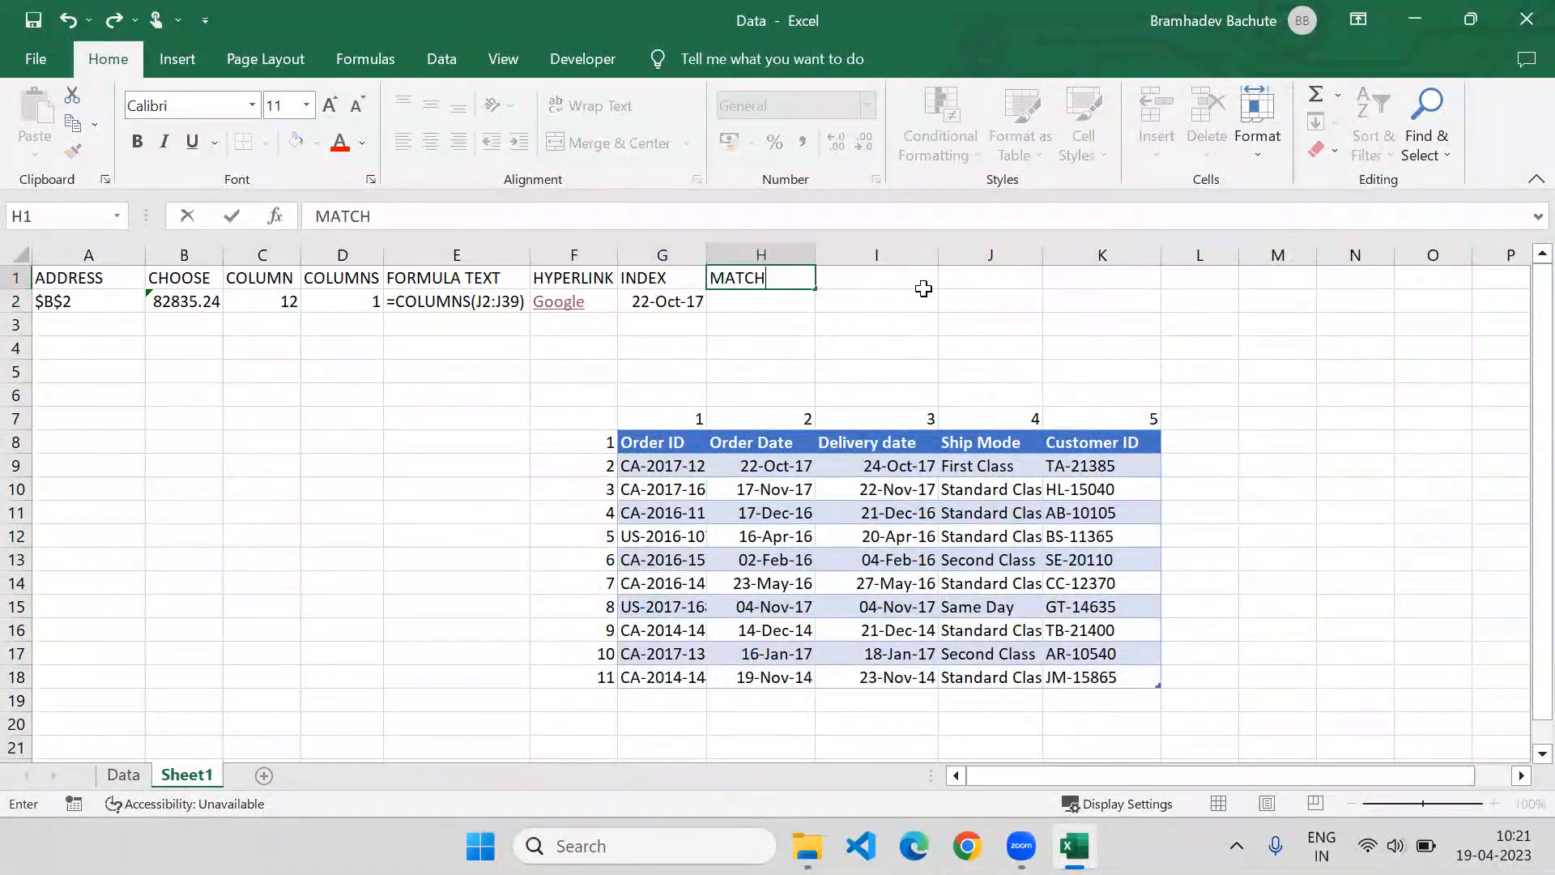
{"action": "key", "text": "Return"}
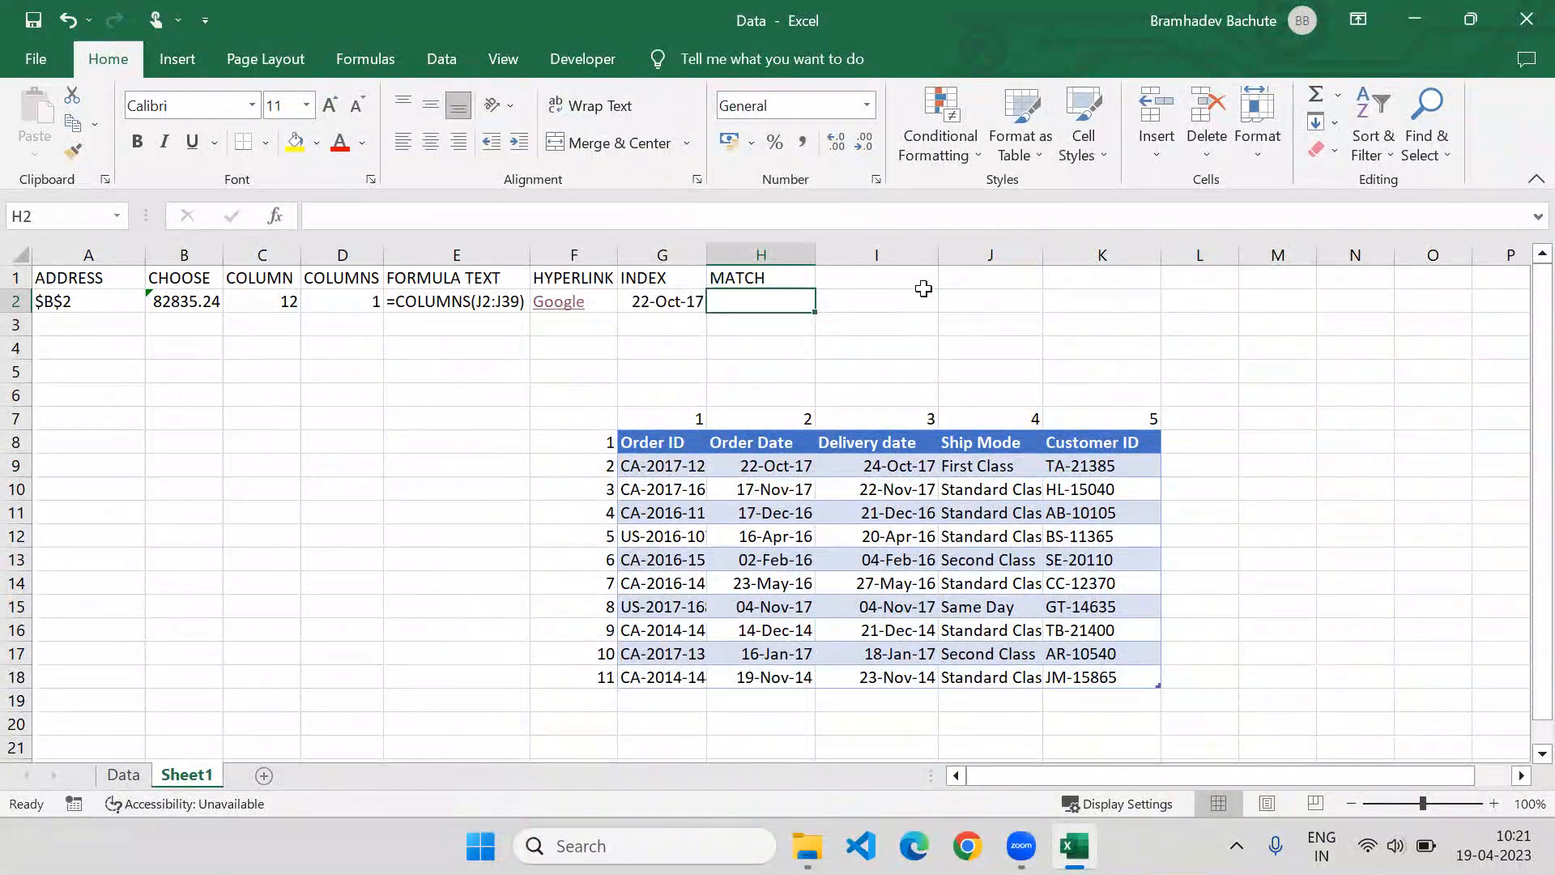
{"action": "type", "text": "="}
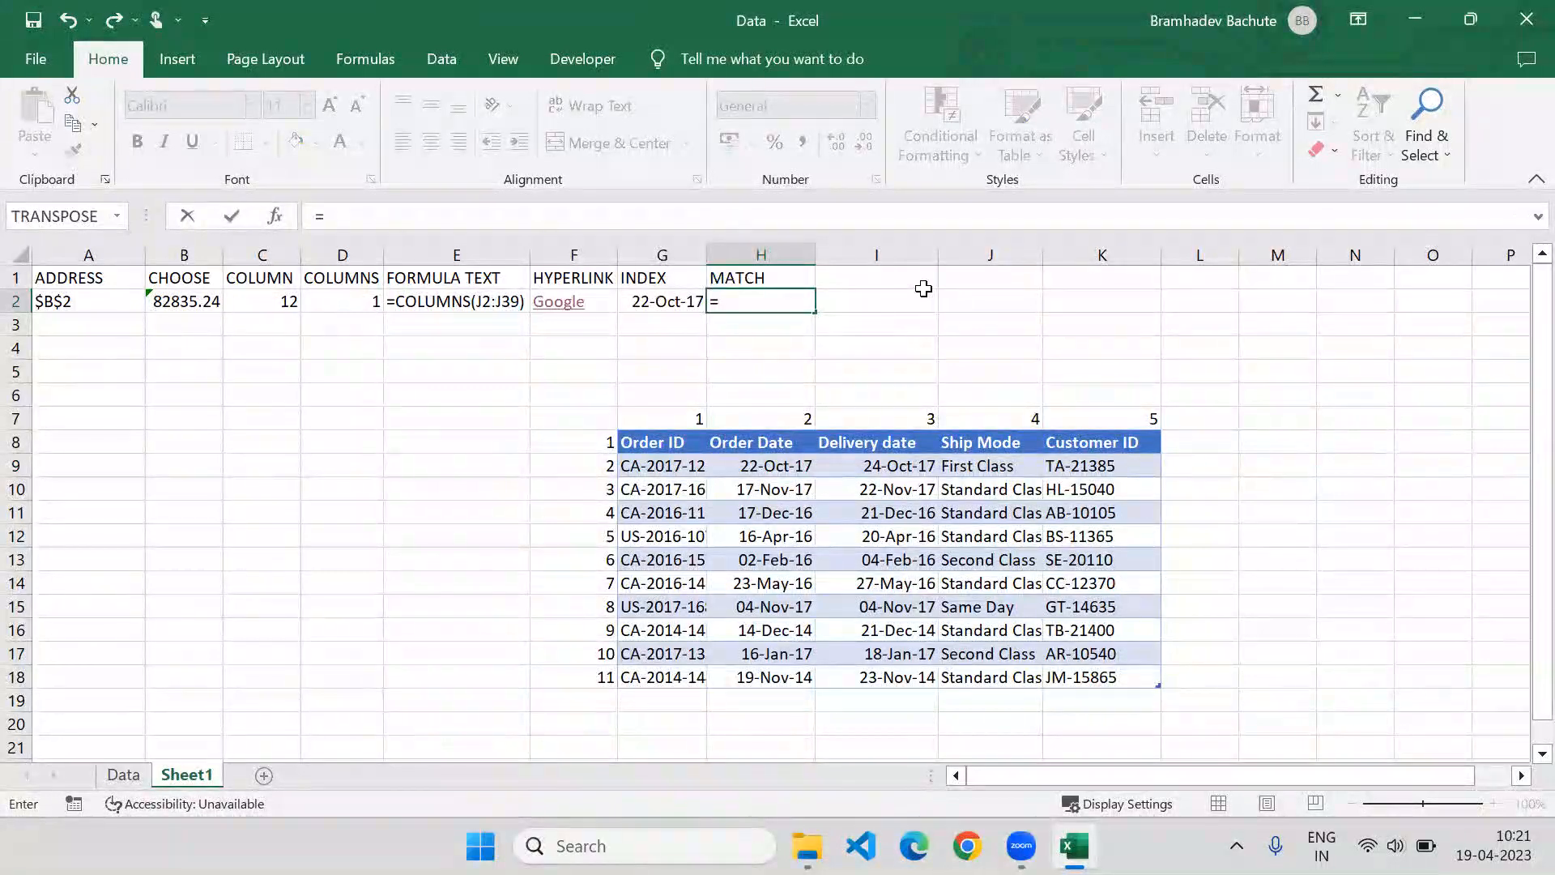
{"action": "type", "text": "matc"}
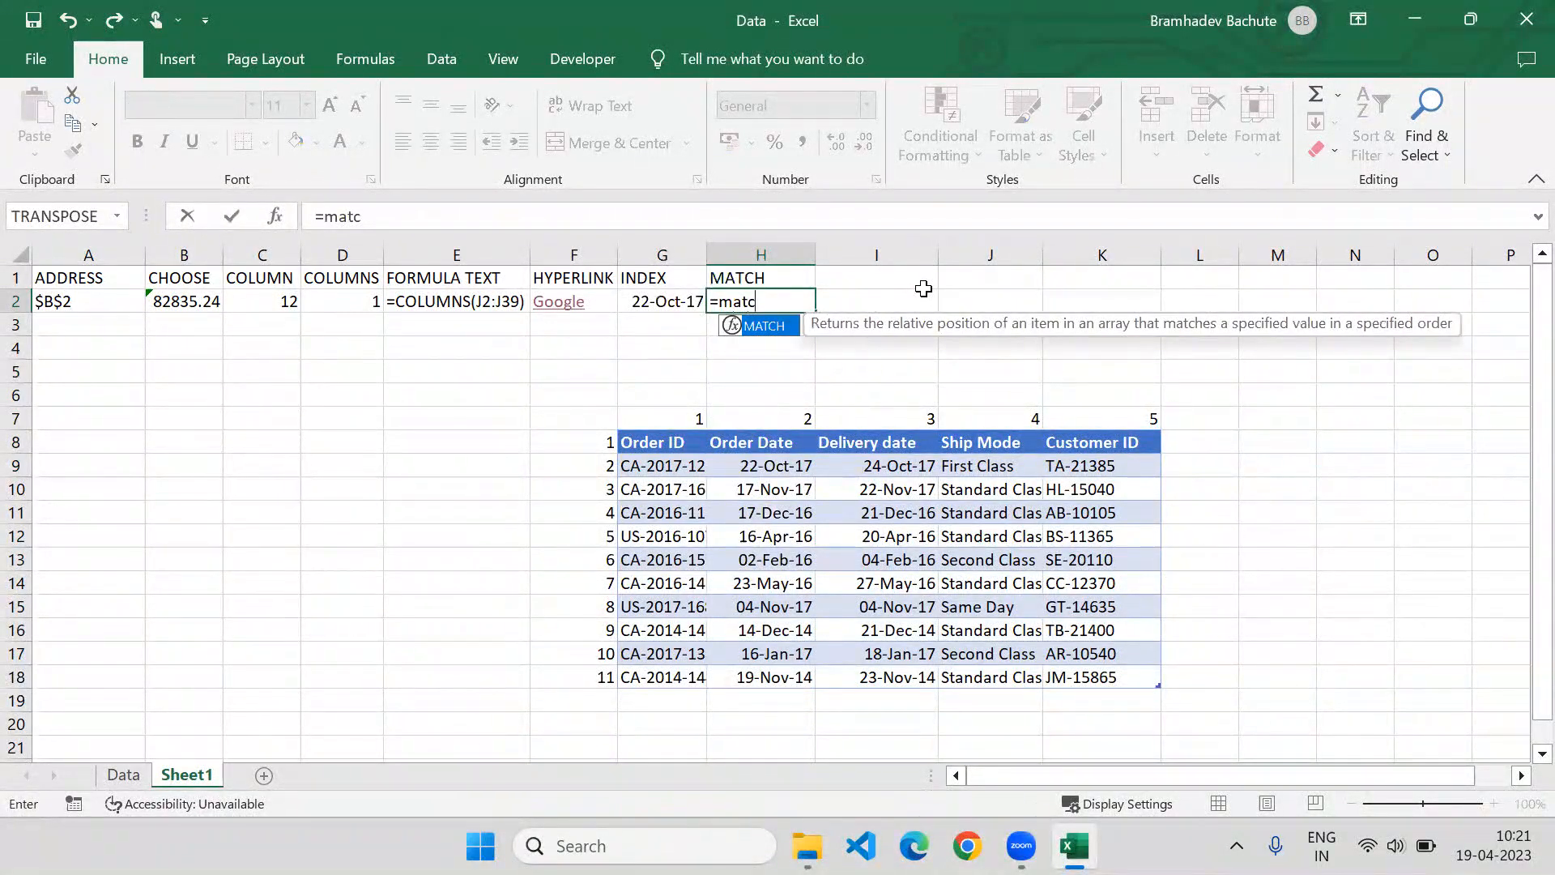
{"action": "key", "text": "Tab"}
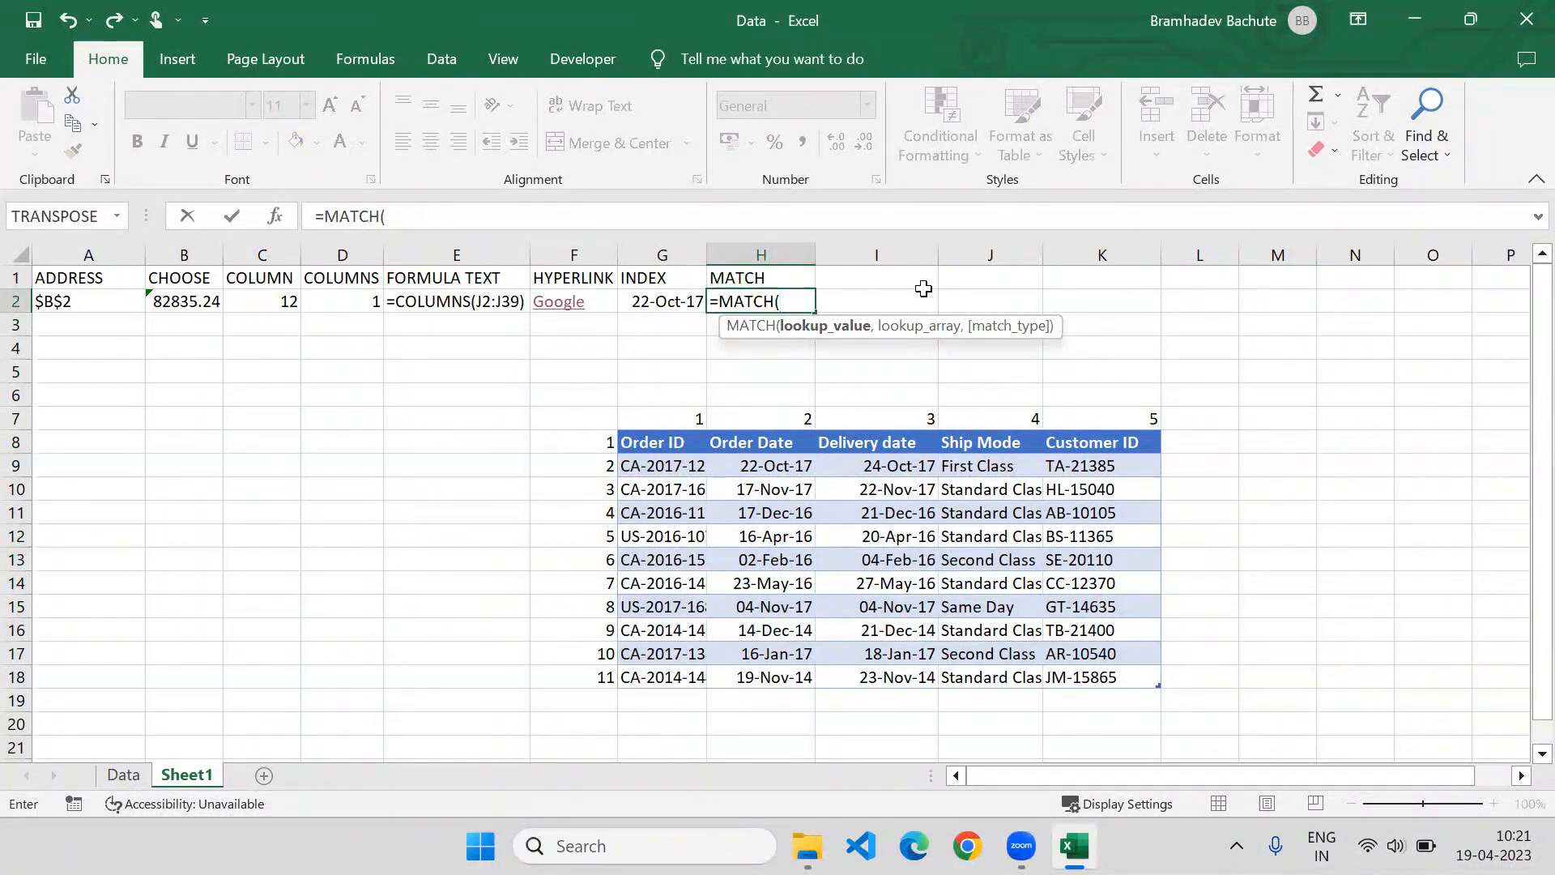
{"action": "key", "text": "Escape"}
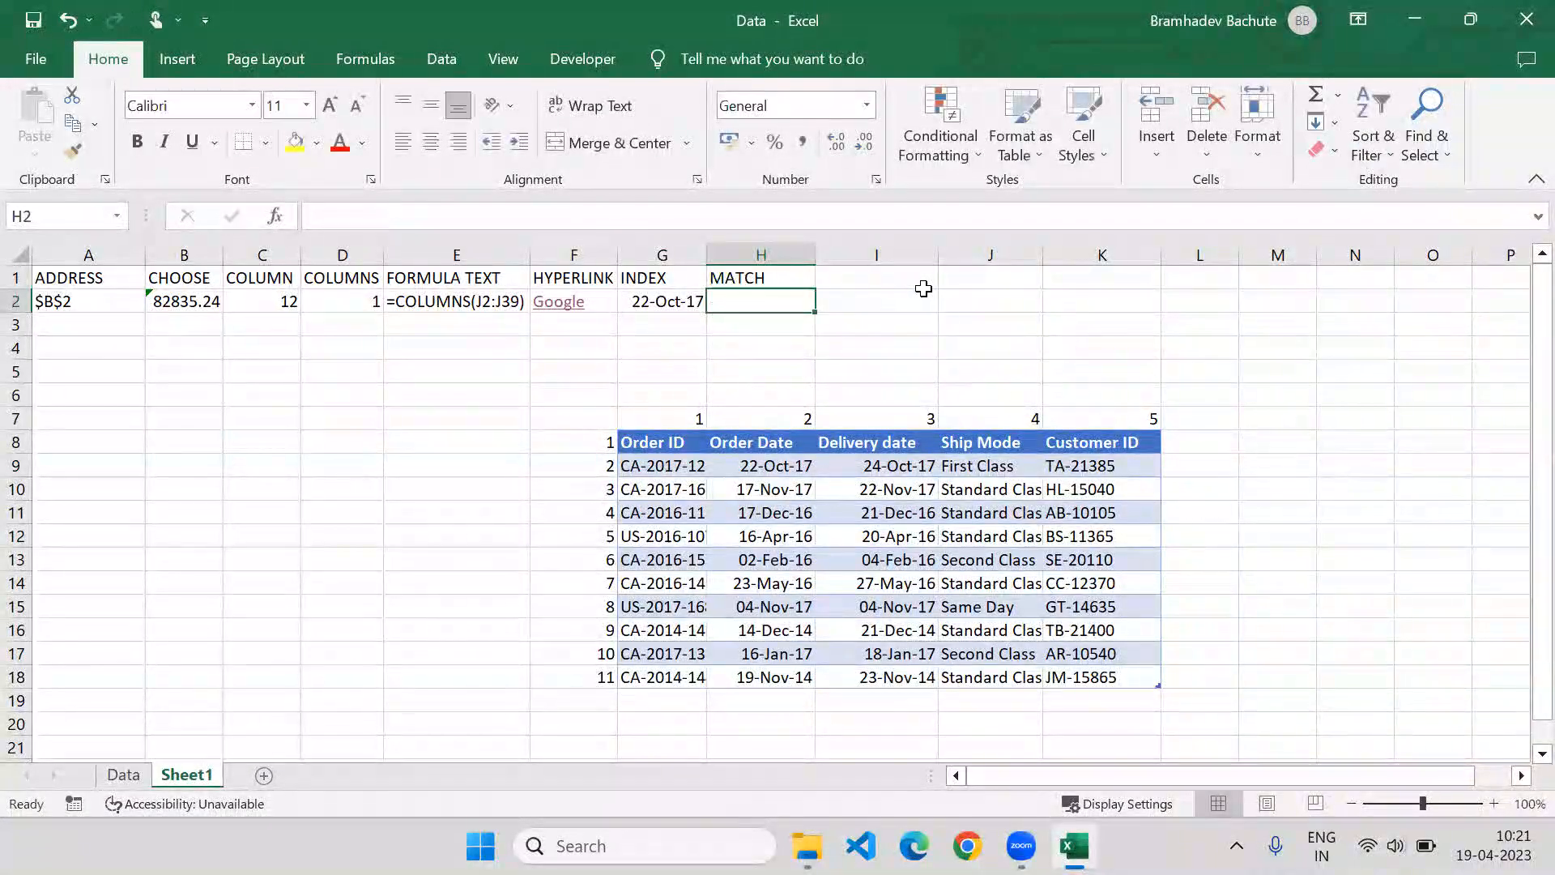
Copy the order ID from G13 of the table into cell F4
{"action": "left_click", "coordinate": [654, 558]}
{"action": "key", "text": "ctrl+c"}
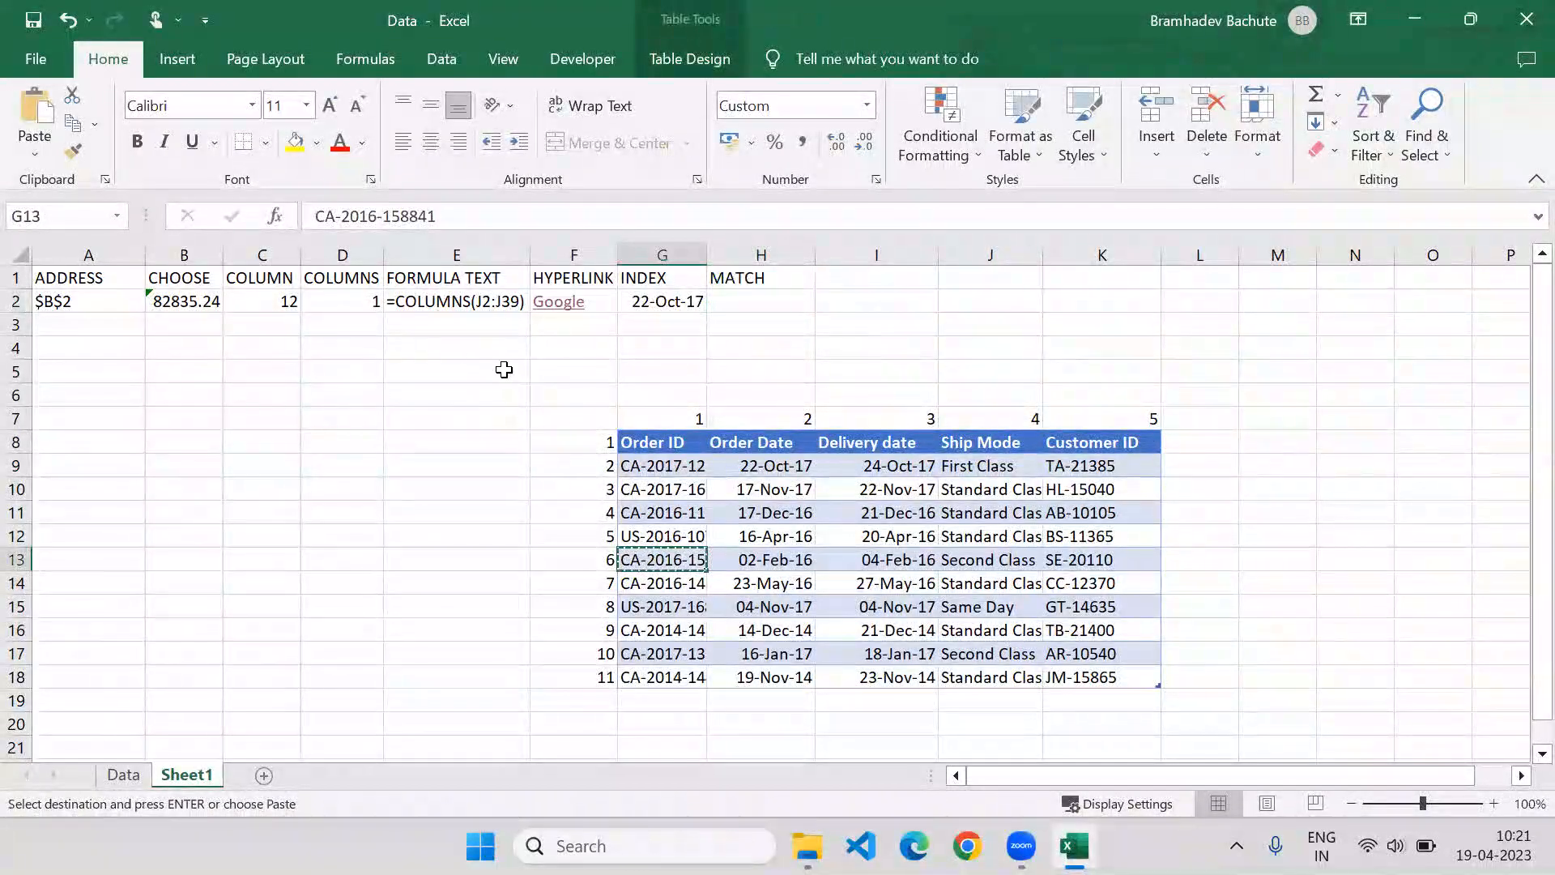
{"action": "left_click", "coordinate": [565, 351]}
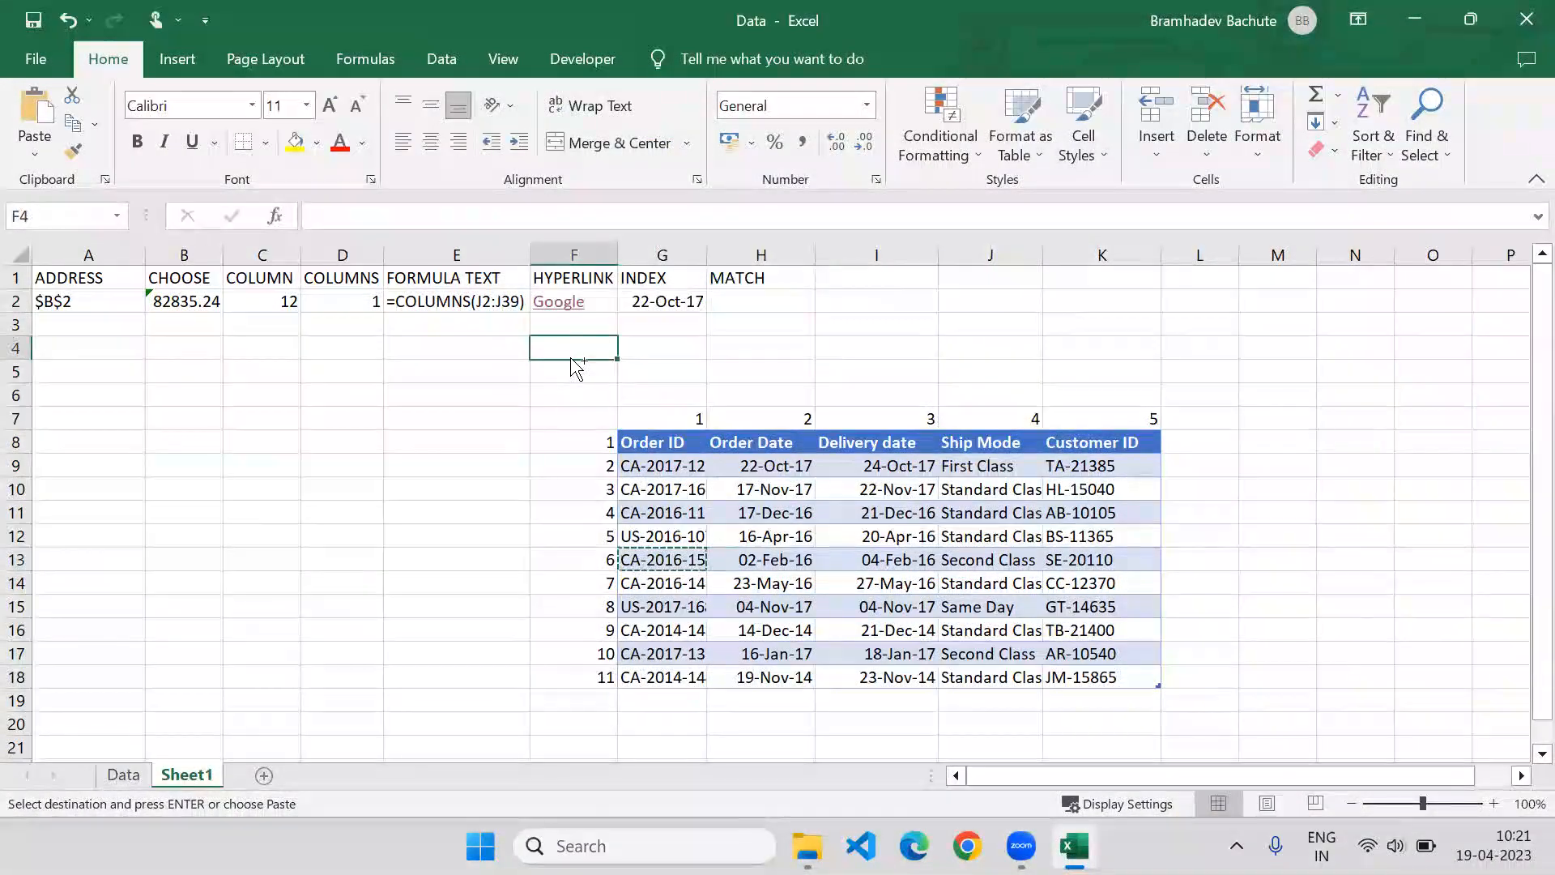
{"action": "key", "text": "ctrl+v"}
Enter a MATCH formula in H2 that looks up F4 in the table's whole Order ID column, header included, with exact match 0
{"action": "left_click", "coordinate": [779, 298]}
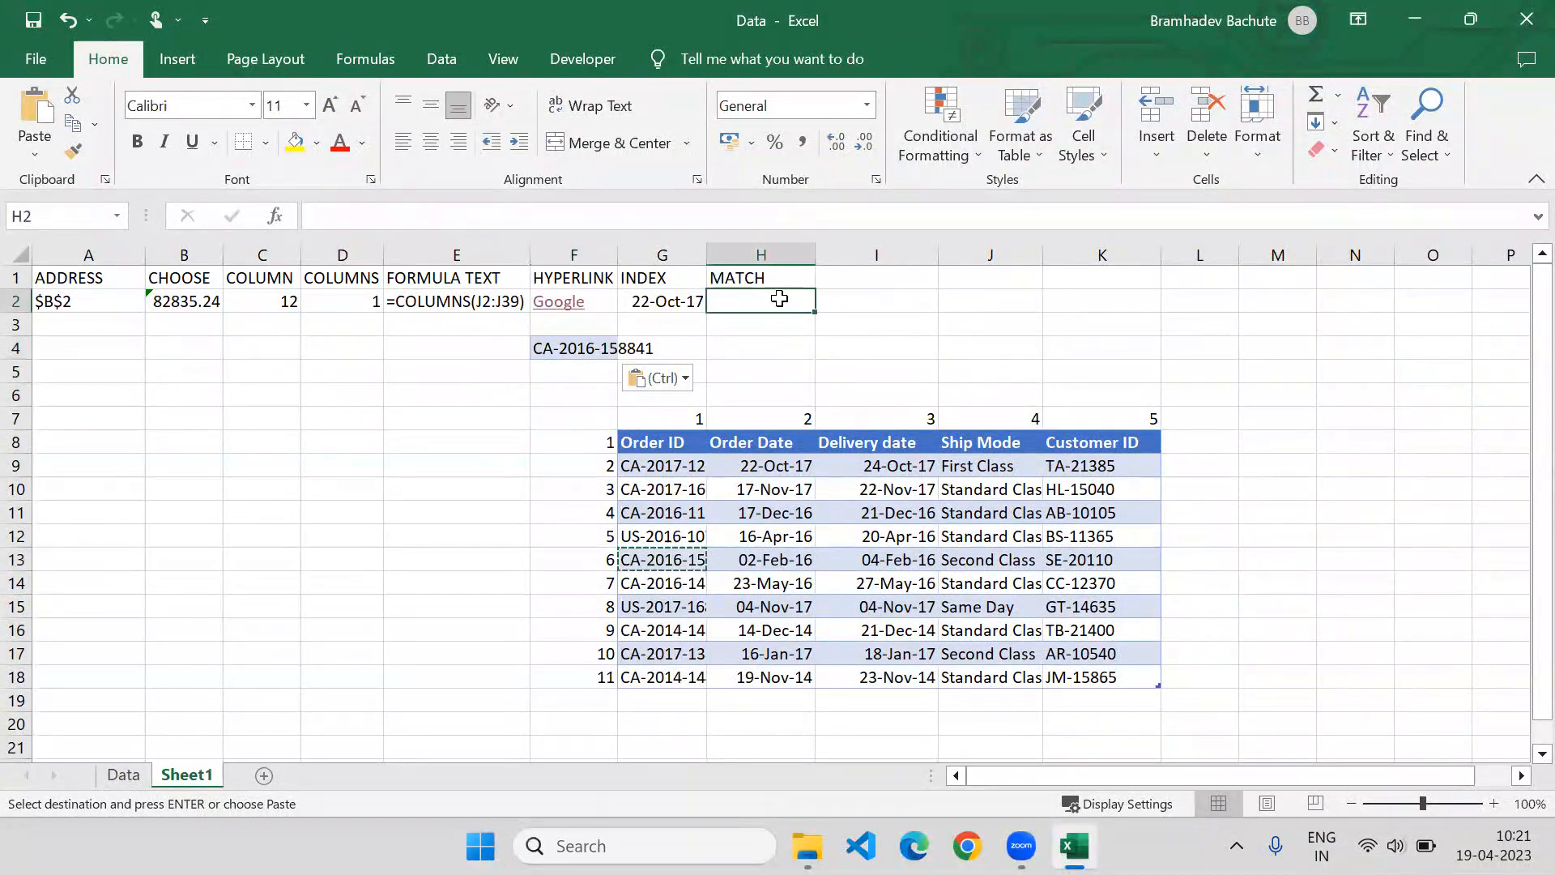
{"action": "type", "text": "=Match("}
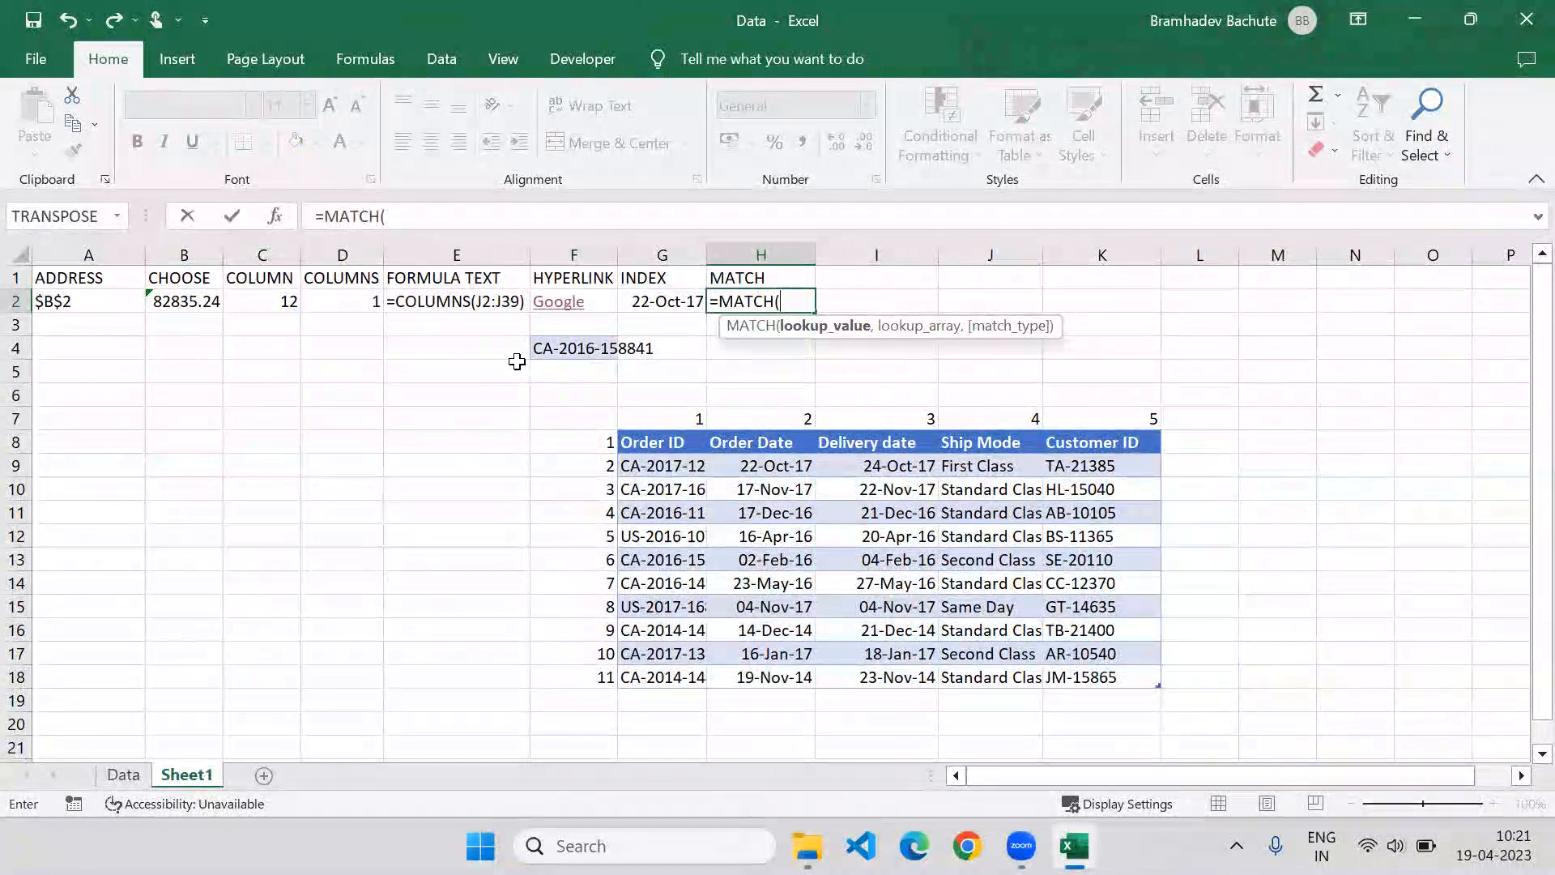
{"action": "left_click", "coordinate": [580, 348]}
{"action": "type", "text": ","}
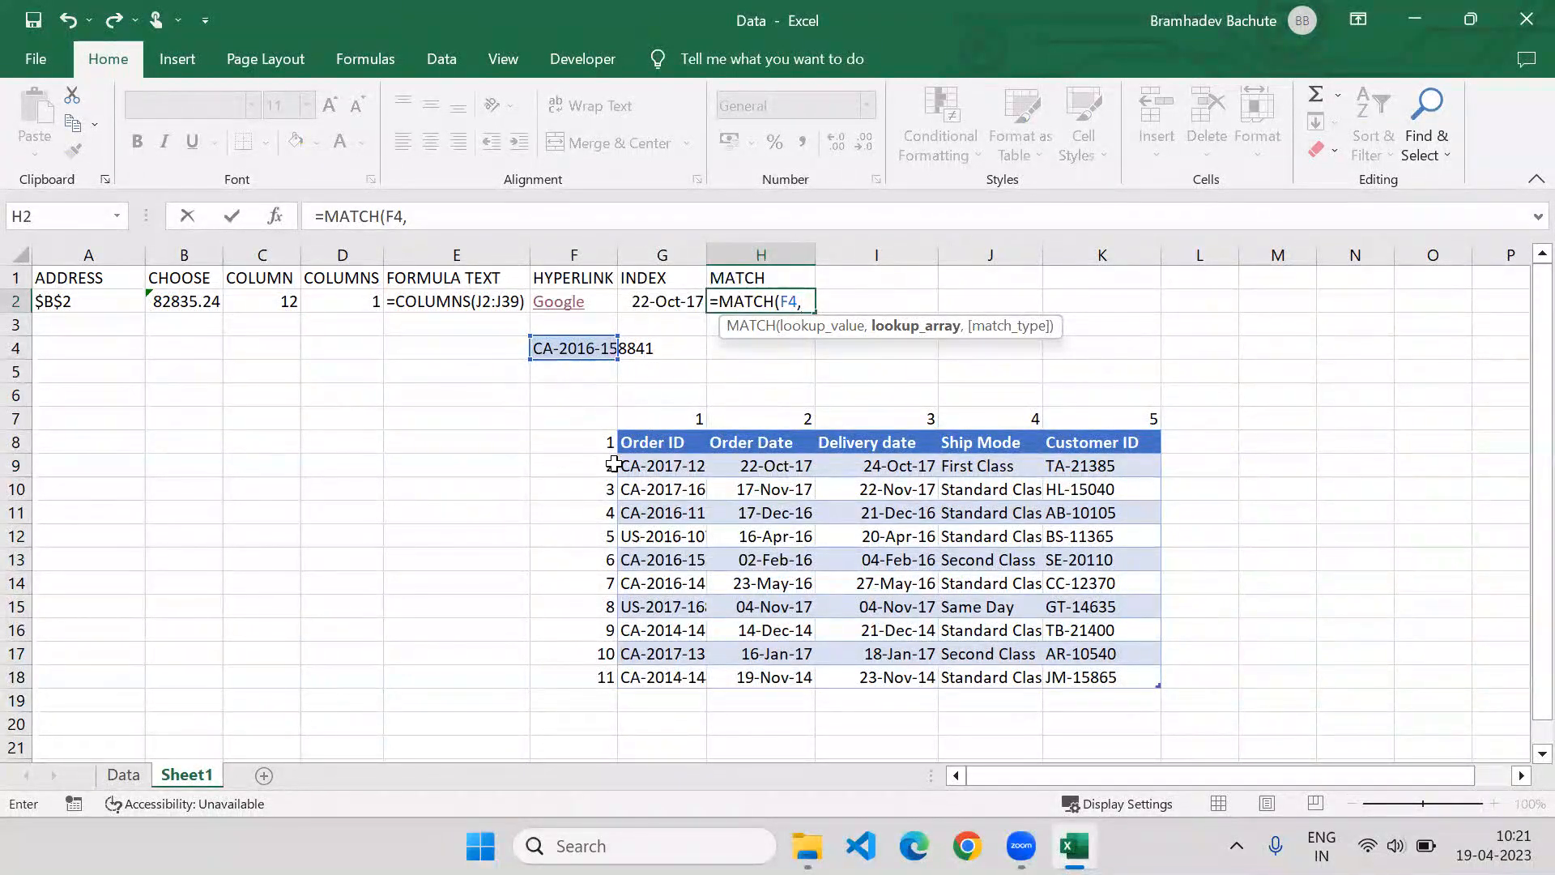
{"action": "left_click_drag", "start_coordinate": [639, 443], "coordinate": [649, 680]}
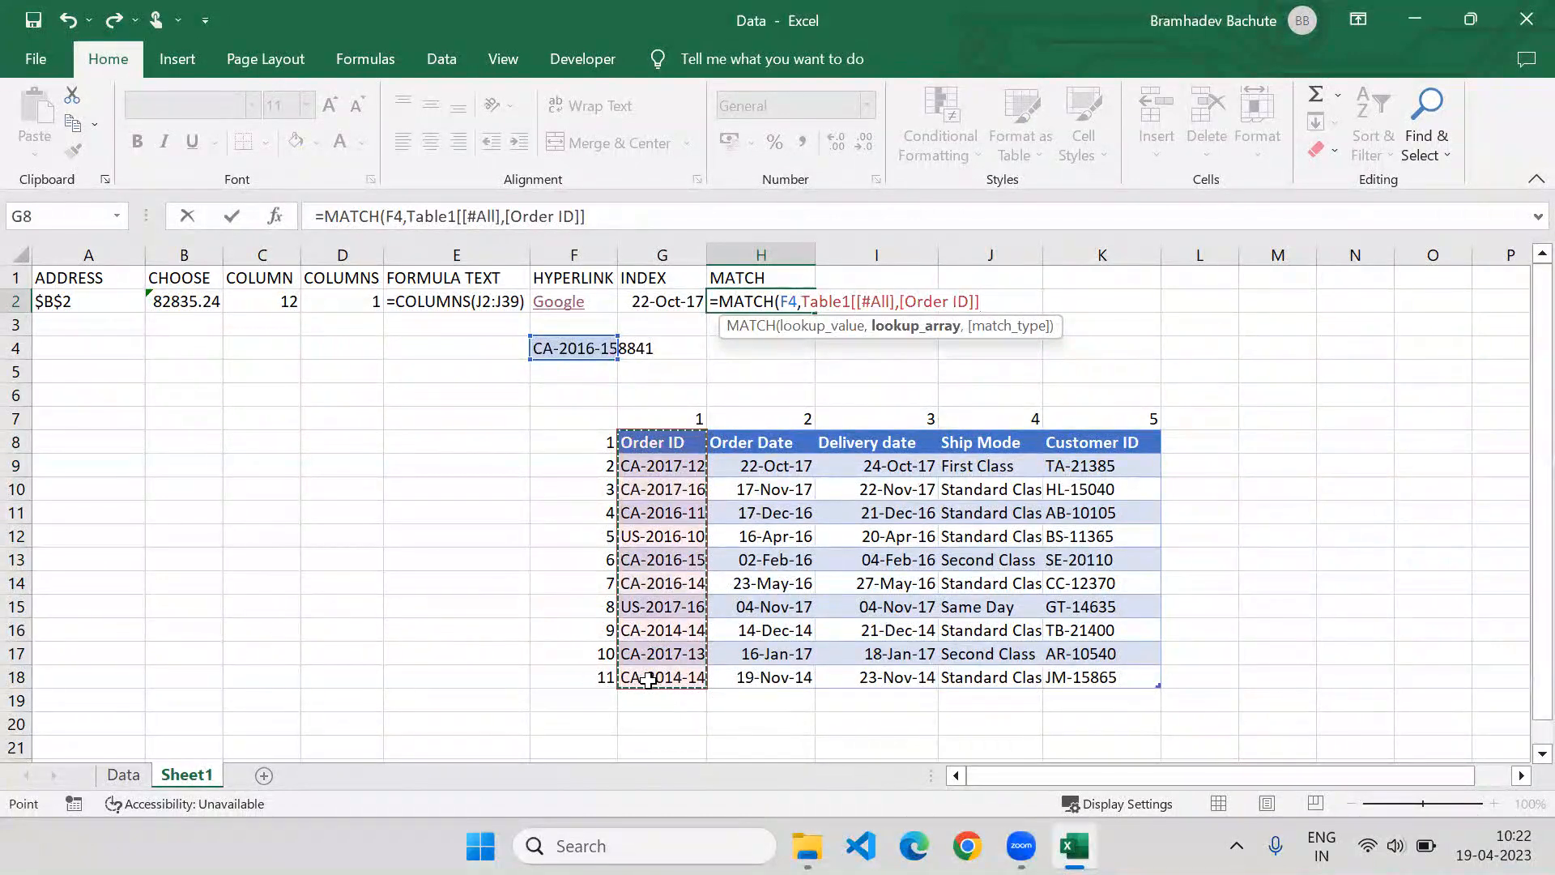
{"action": "type", "text": ","}
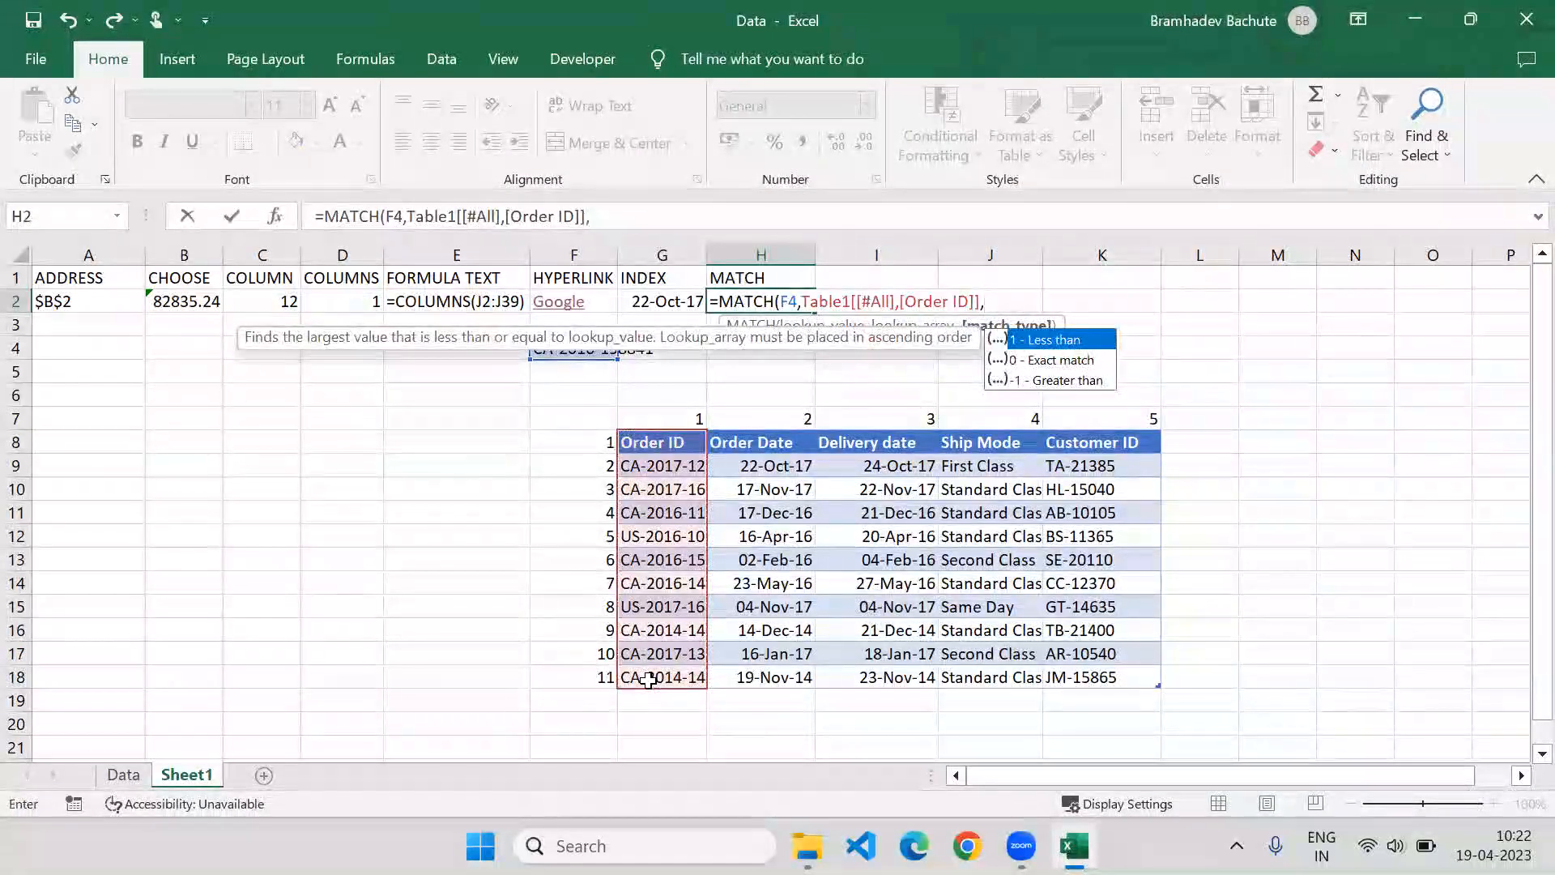
{"action": "type", "text": "0)"}
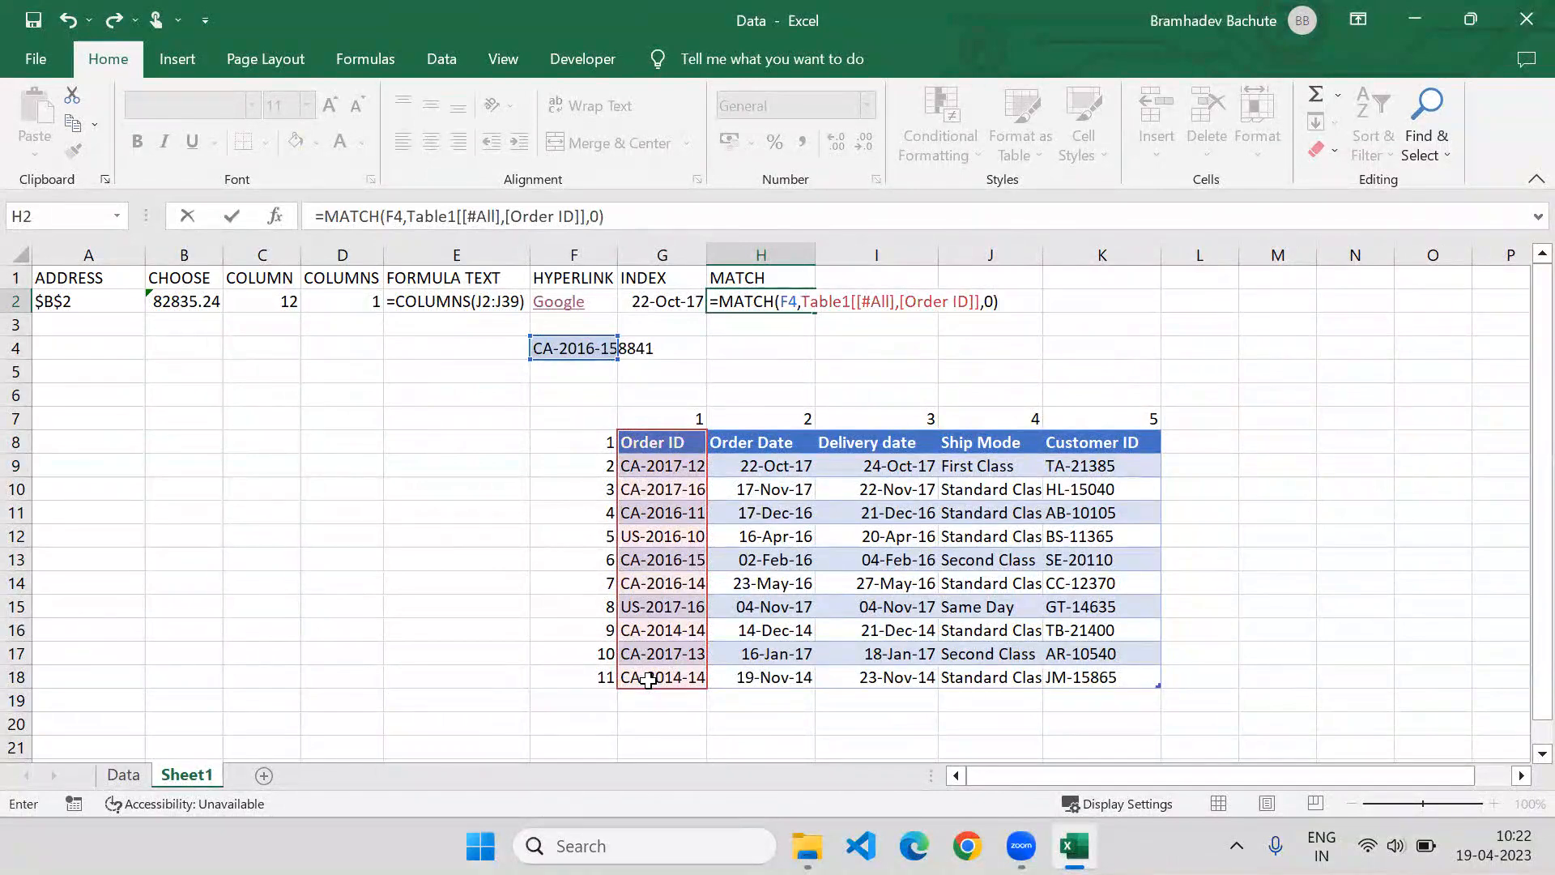
{"action": "key", "text": "Return"}
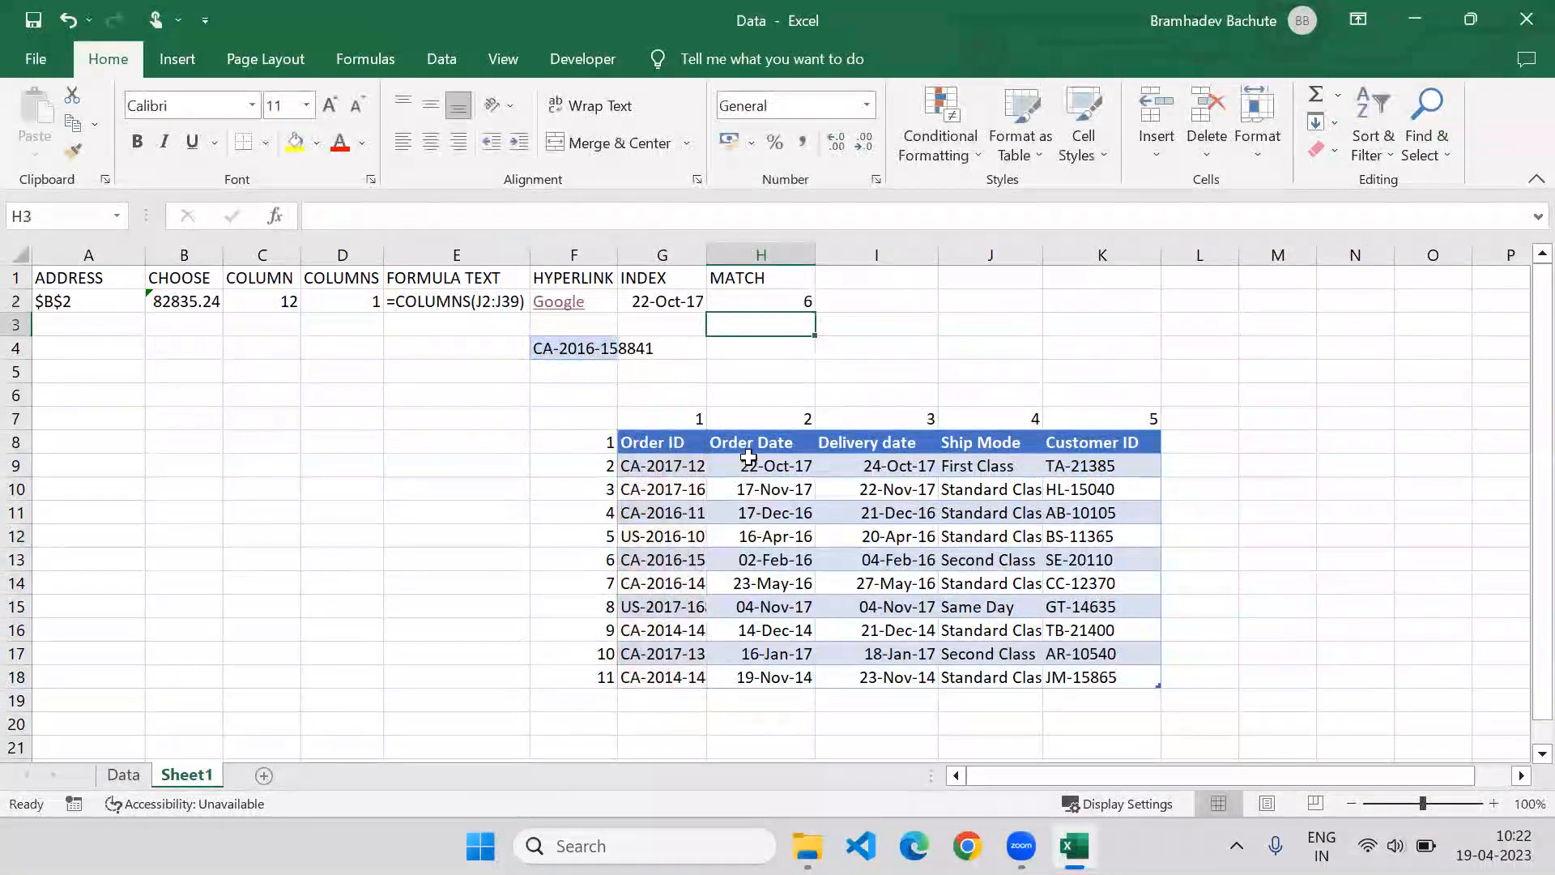
{"action": "left_click", "coordinate": [771, 306]}
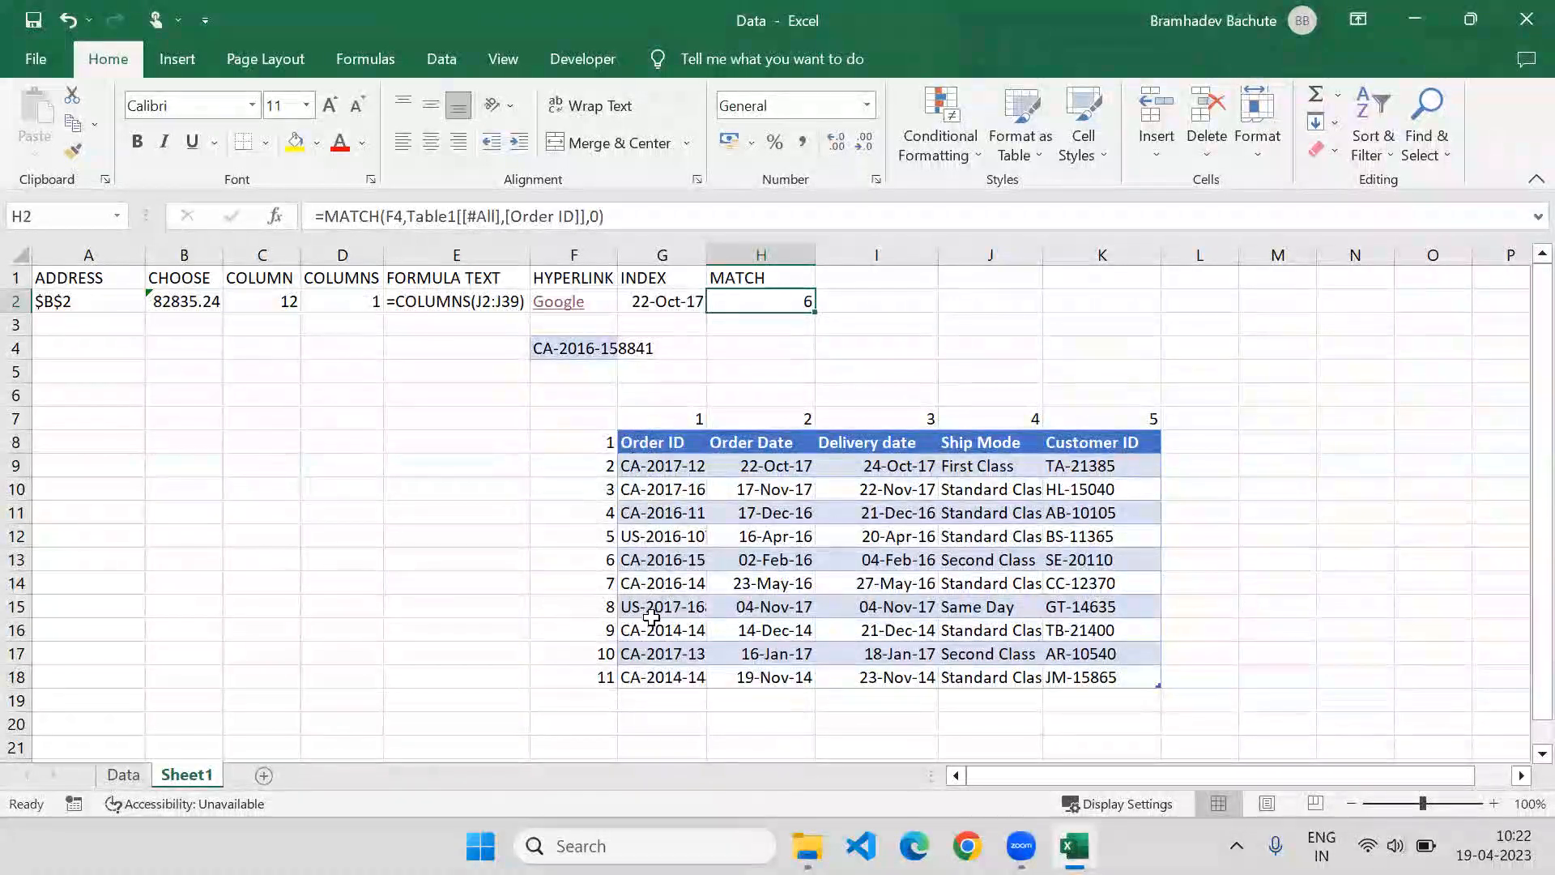
{"action": "left_click", "coordinate": [599, 555]}
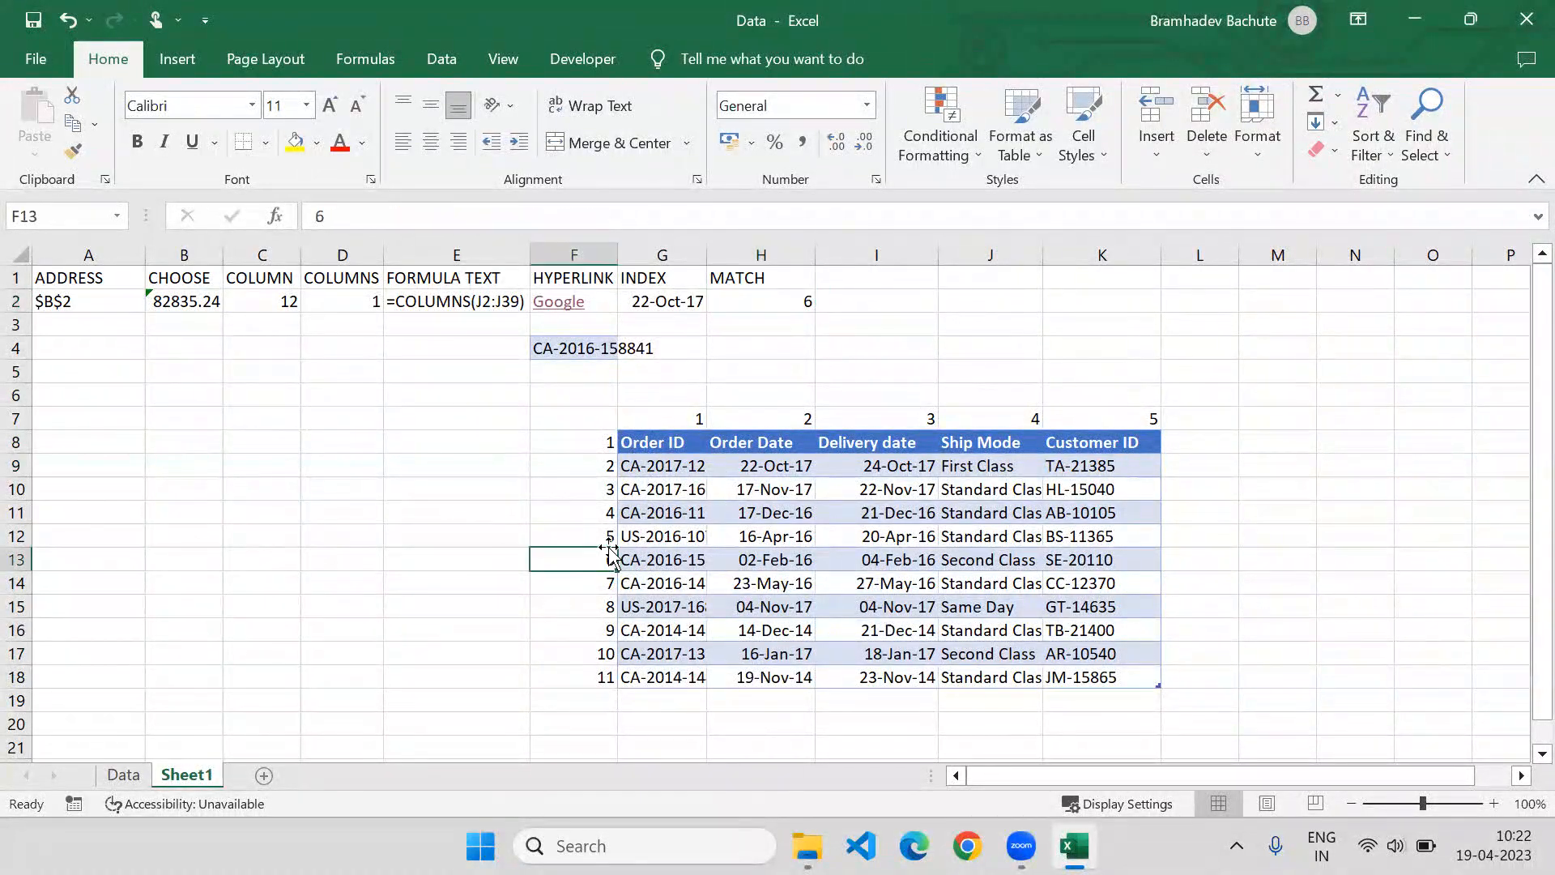
{"action": "left_click", "coordinate": [758, 304]}
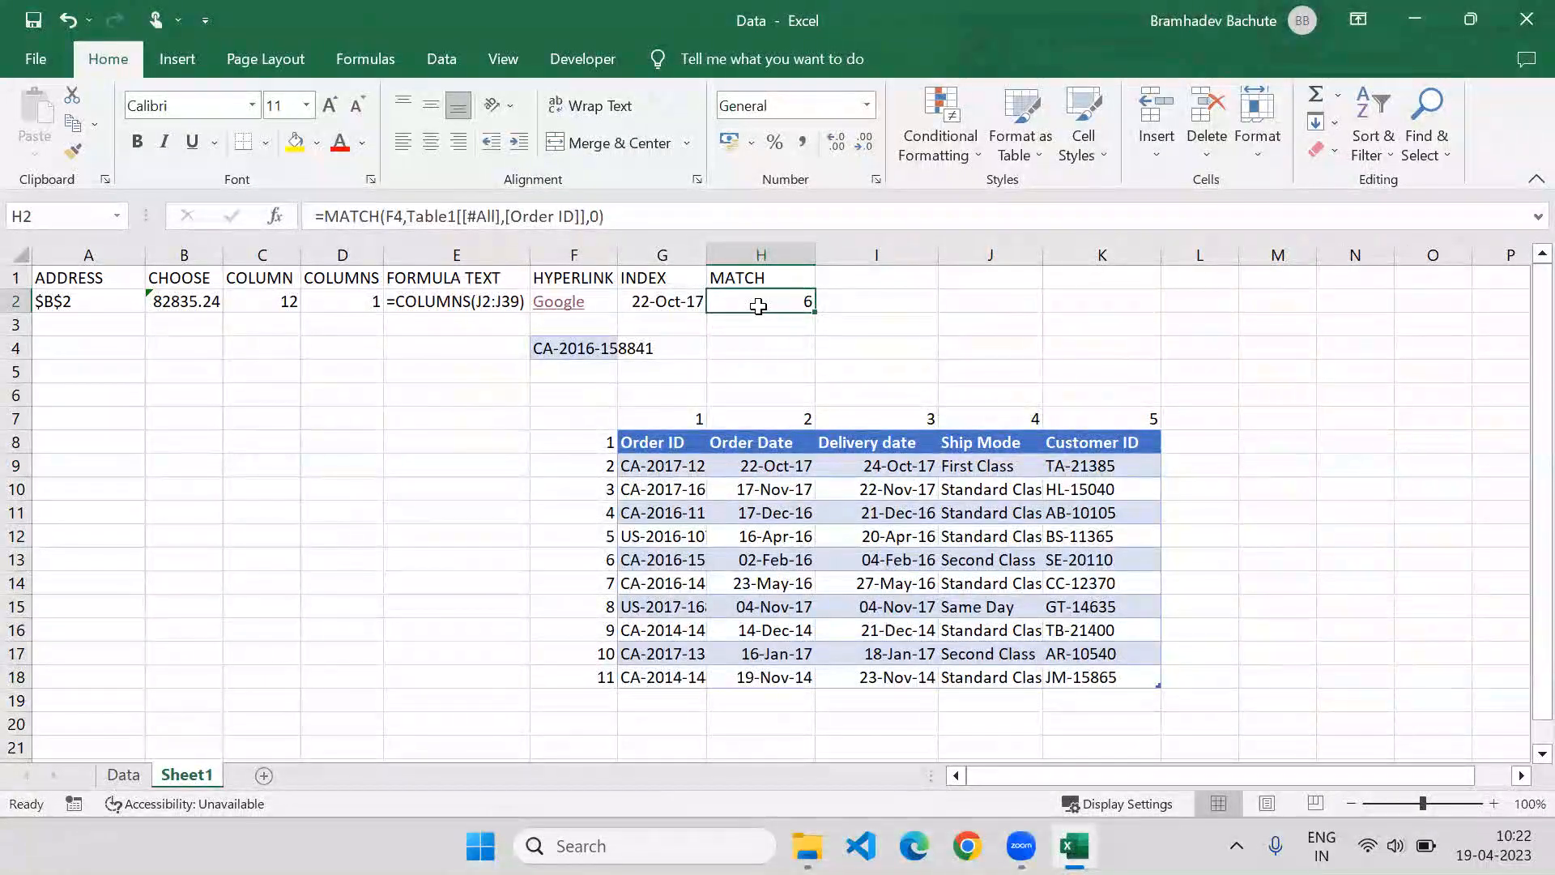
{"action": "left_click", "coordinate": [890, 273]}
{"action": "type", "text": "M"}
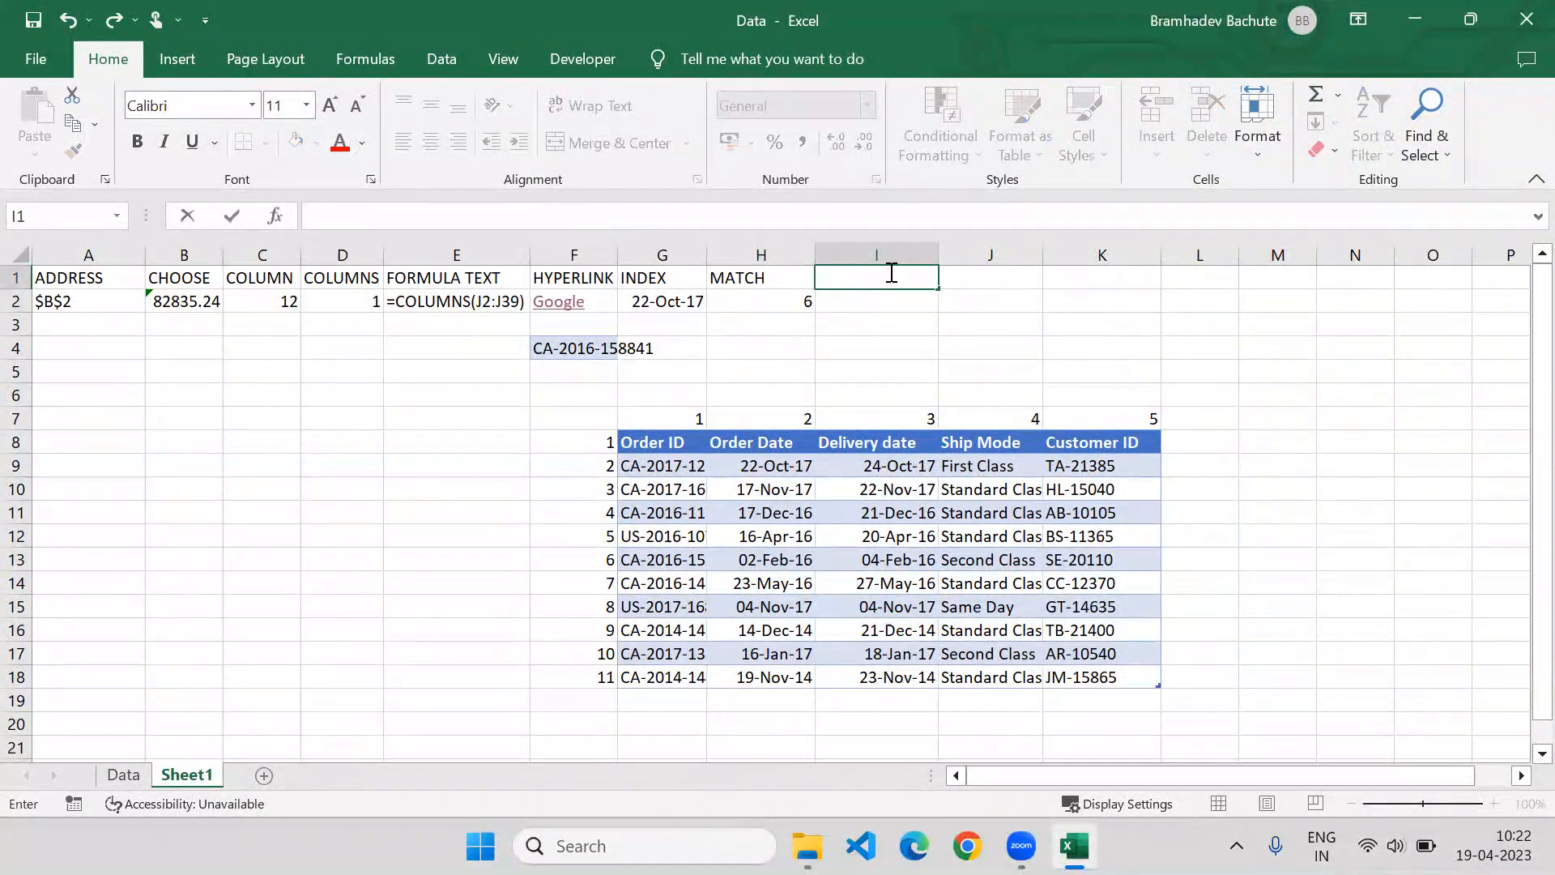
{"action": "key", "text": "Escape"}
Enter a MATCH formula in H3 that finds "Order Date" in the table's header row with exact match 0
{"action": "key", "text": "Down"}
{"action": "key", "text": "Down"}
{"action": "key", "text": "Left"}
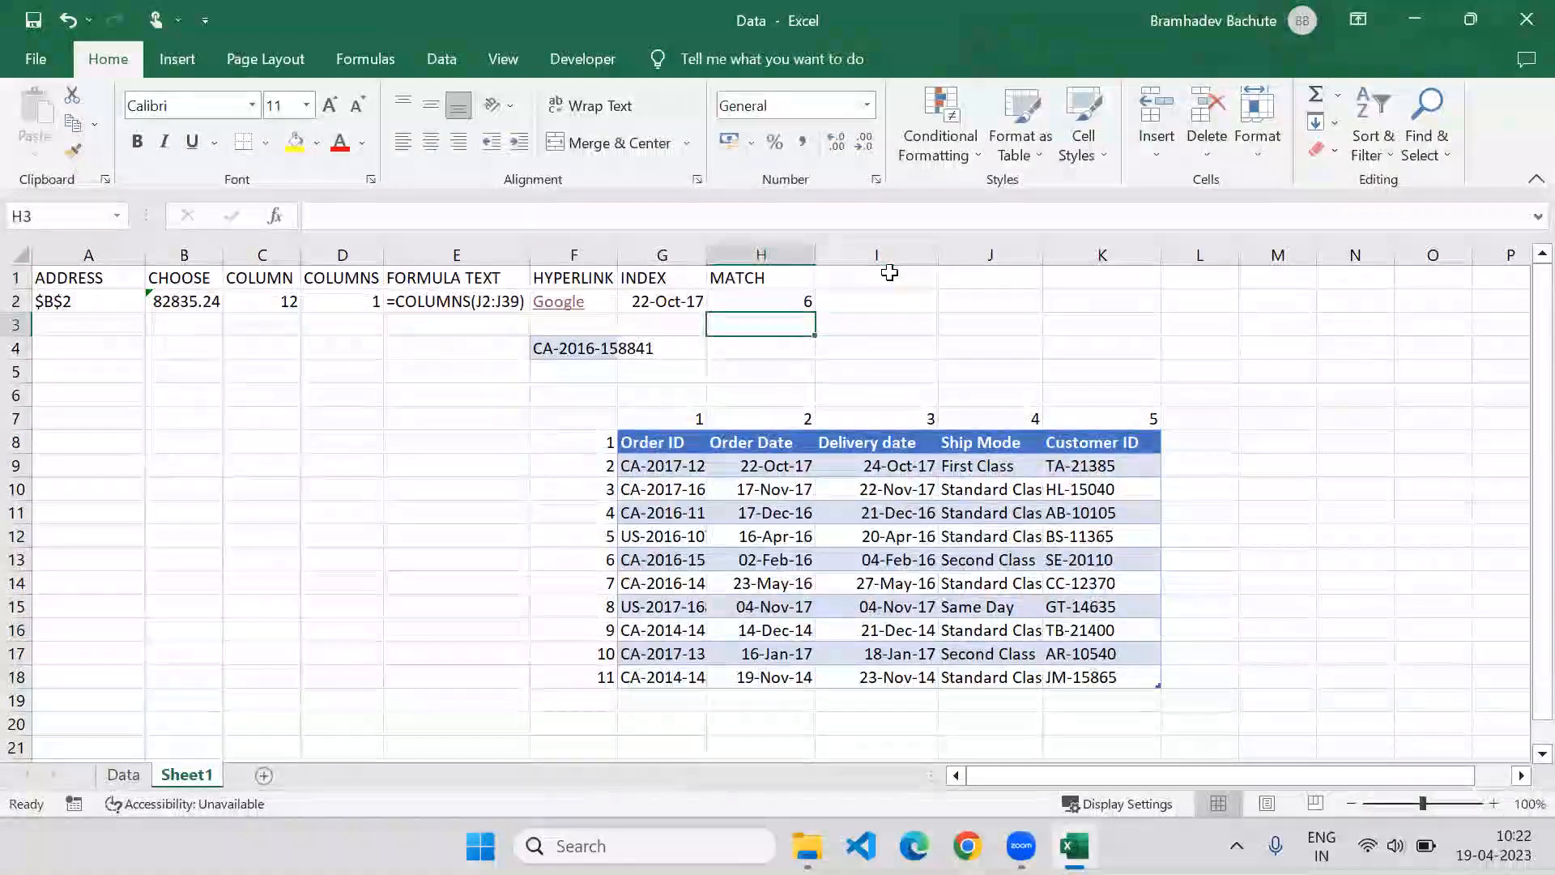
{"action": "type", "text": "=matc"}
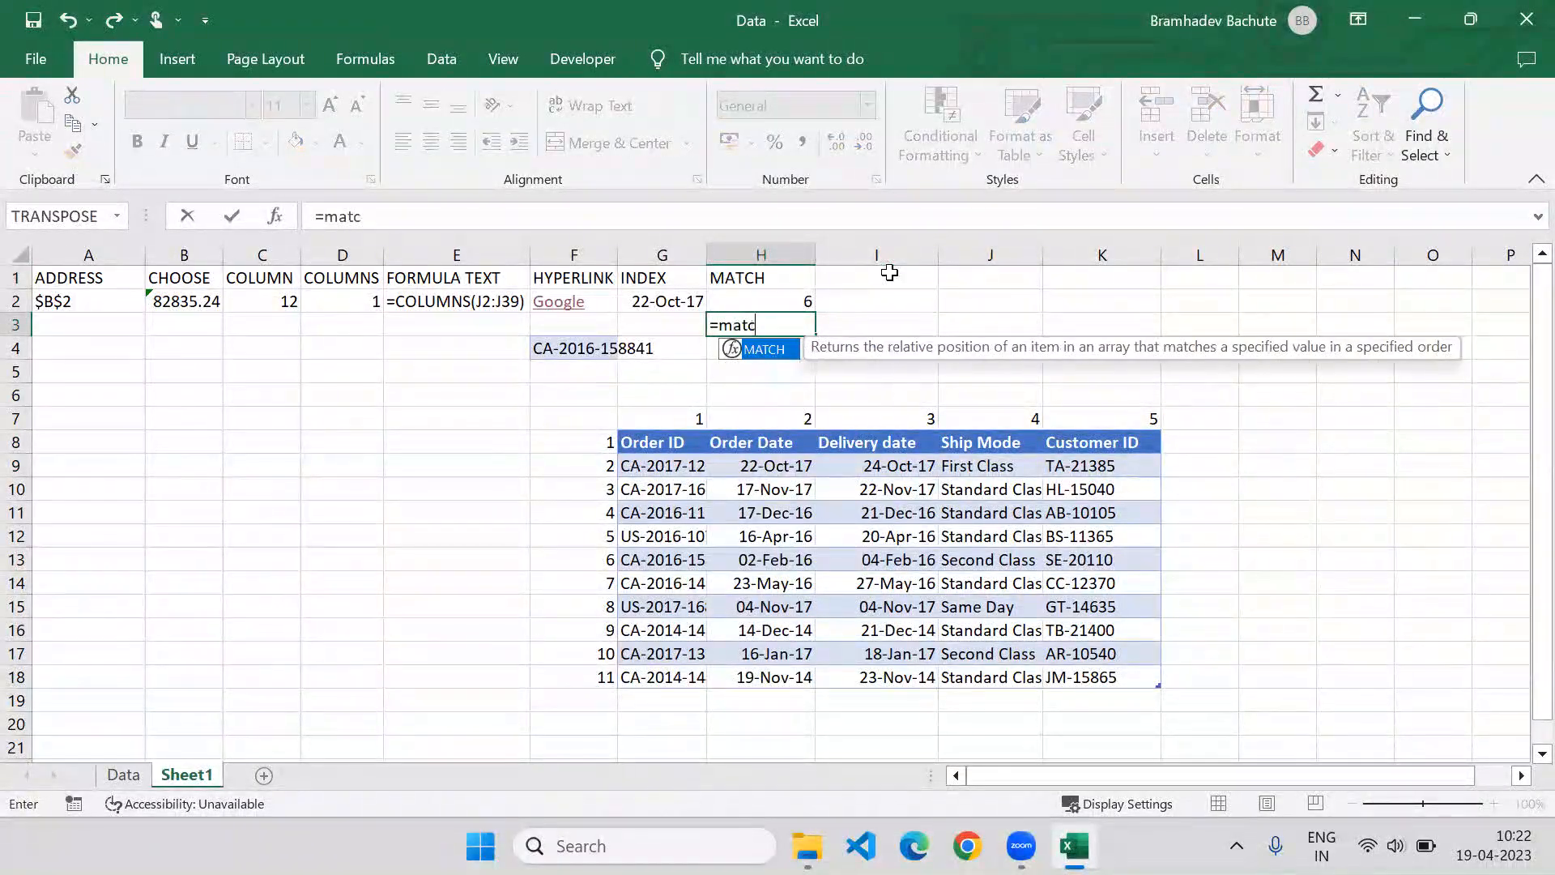
{"action": "key", "text": "Tab"}
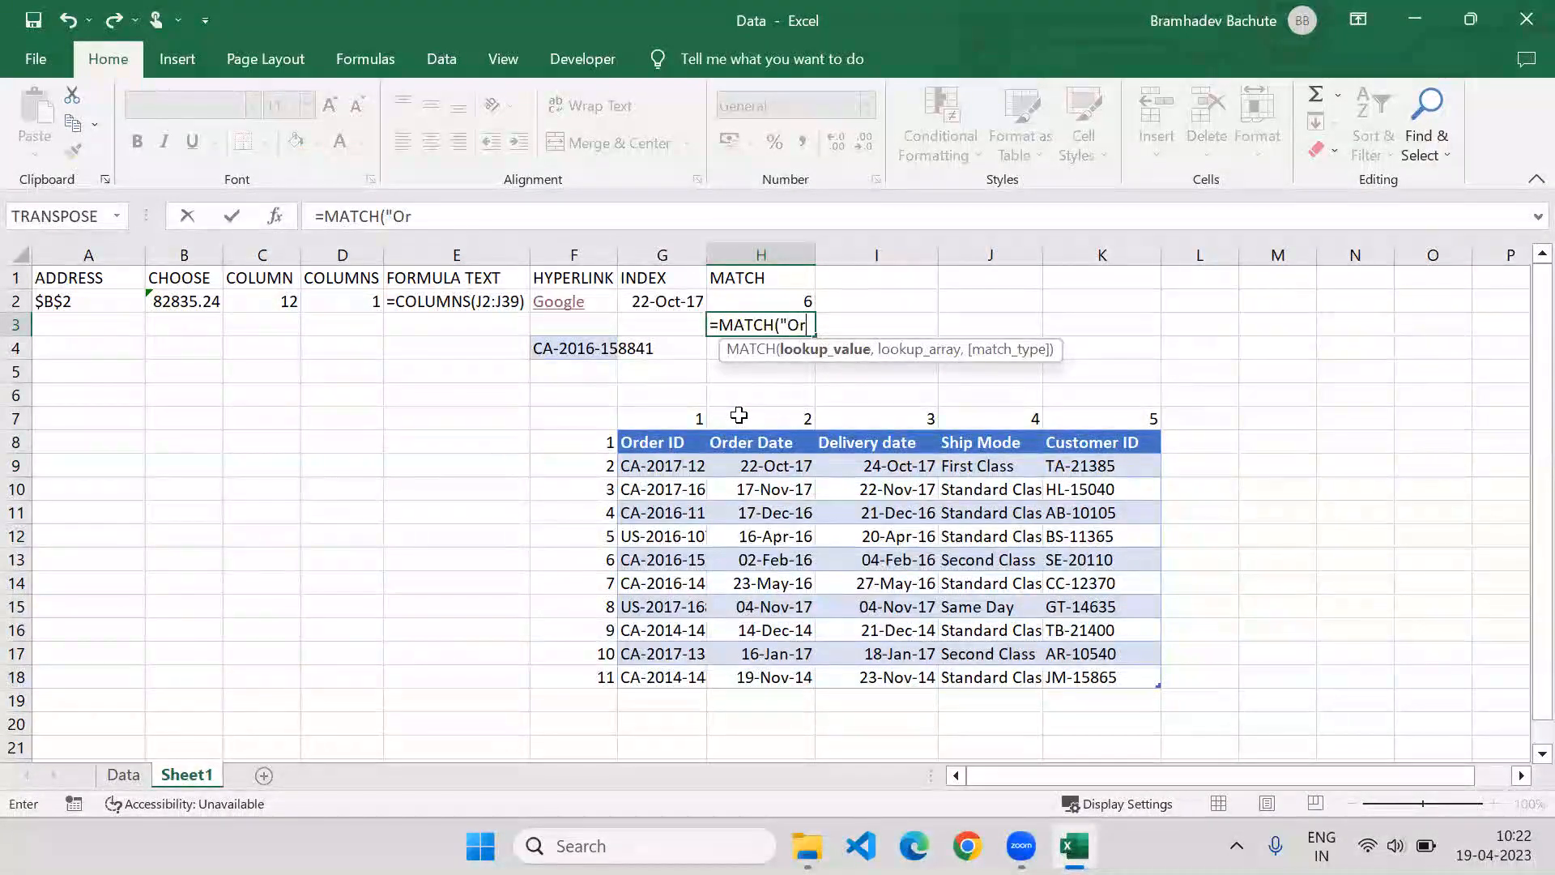
{"action": "type", "text": "Order"}
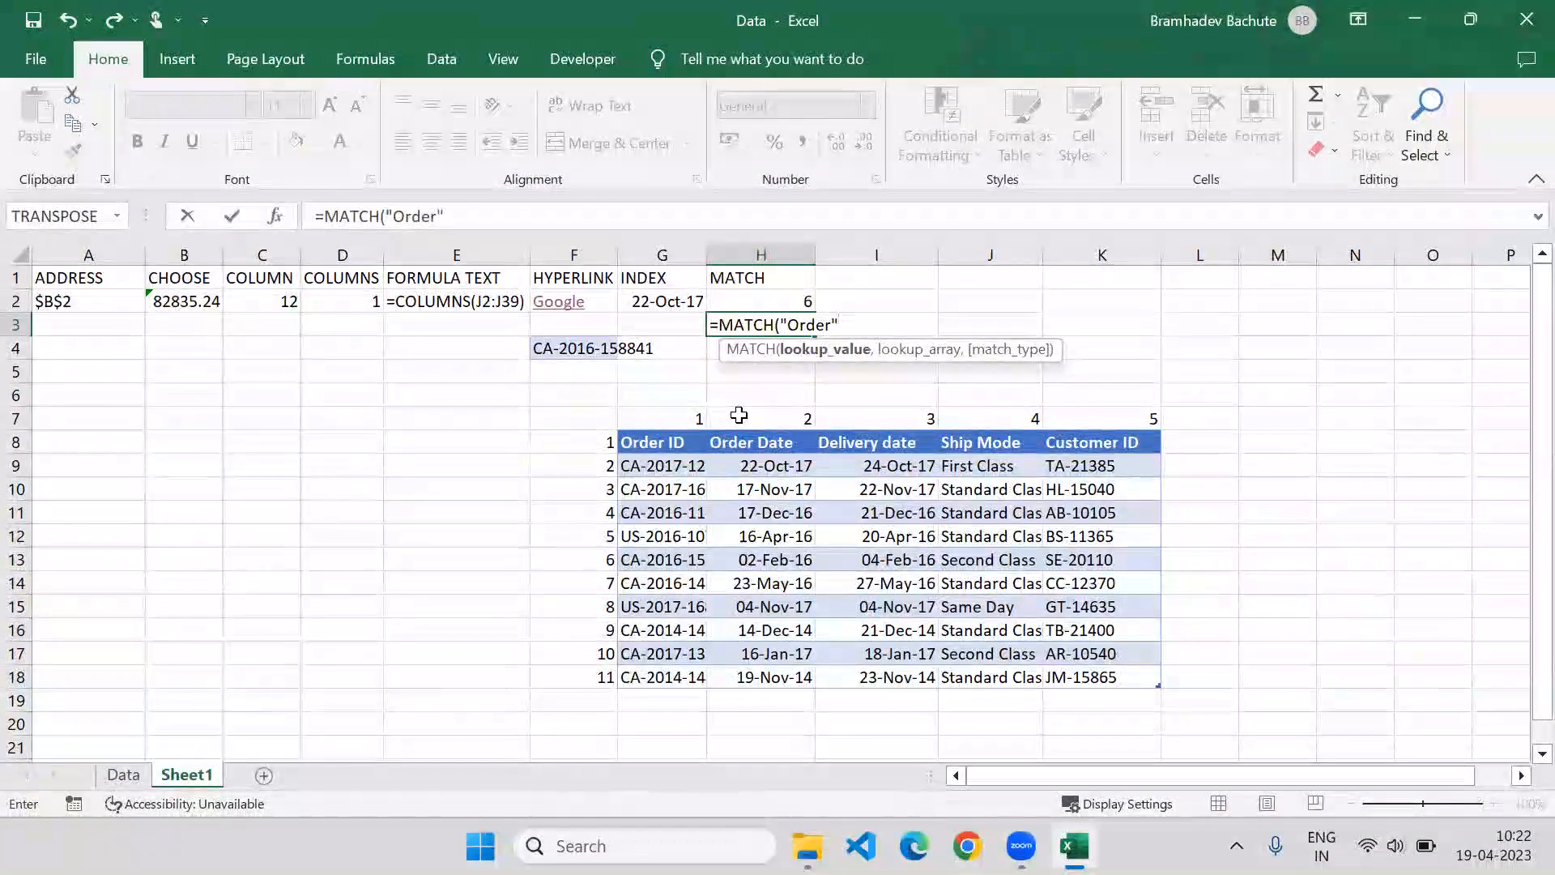
{"action": "type", "text": " Date\""}
{"action": "key", "text": "BackSpace"}
{"action": "type", "text": "e\","}
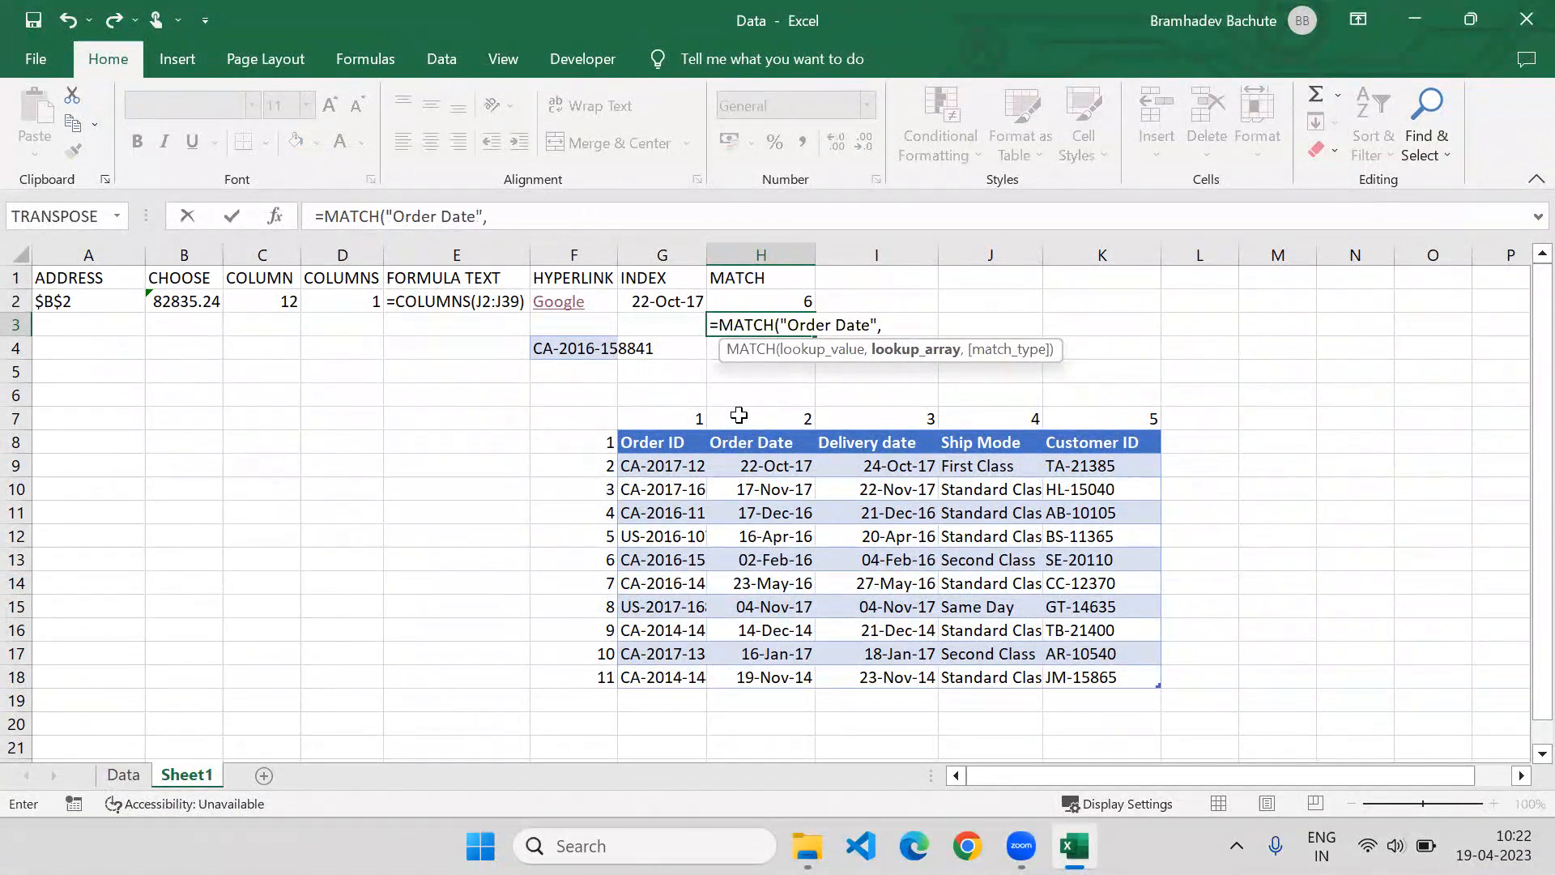
{"action": "left_click_drag", "start_coordinate": [674, 441], "coordinate": [1095, 442]}
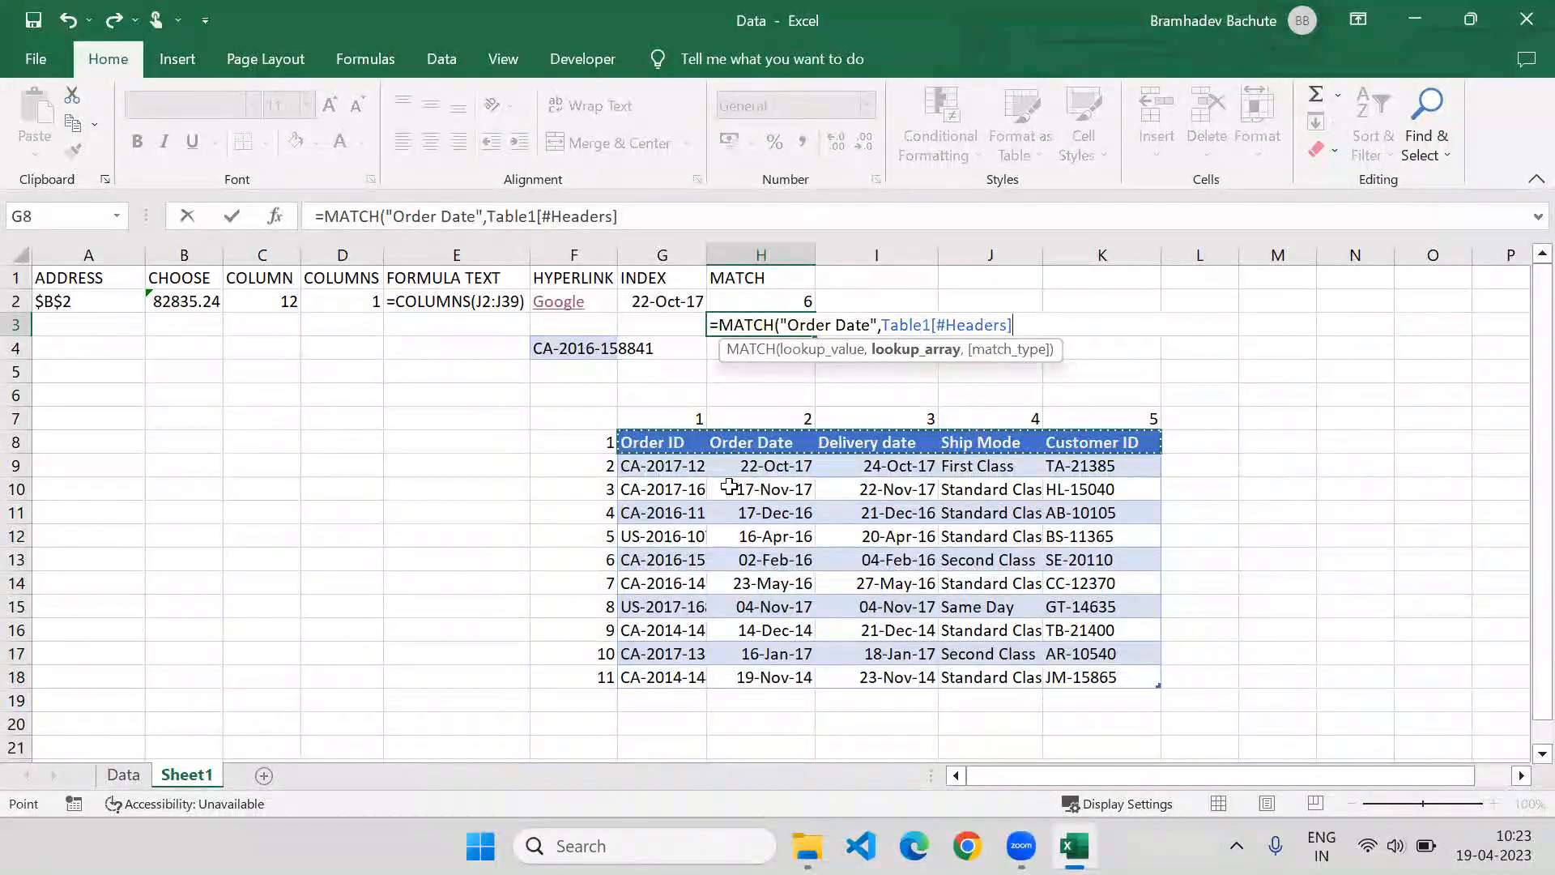
{"action": "type", "text": ","}
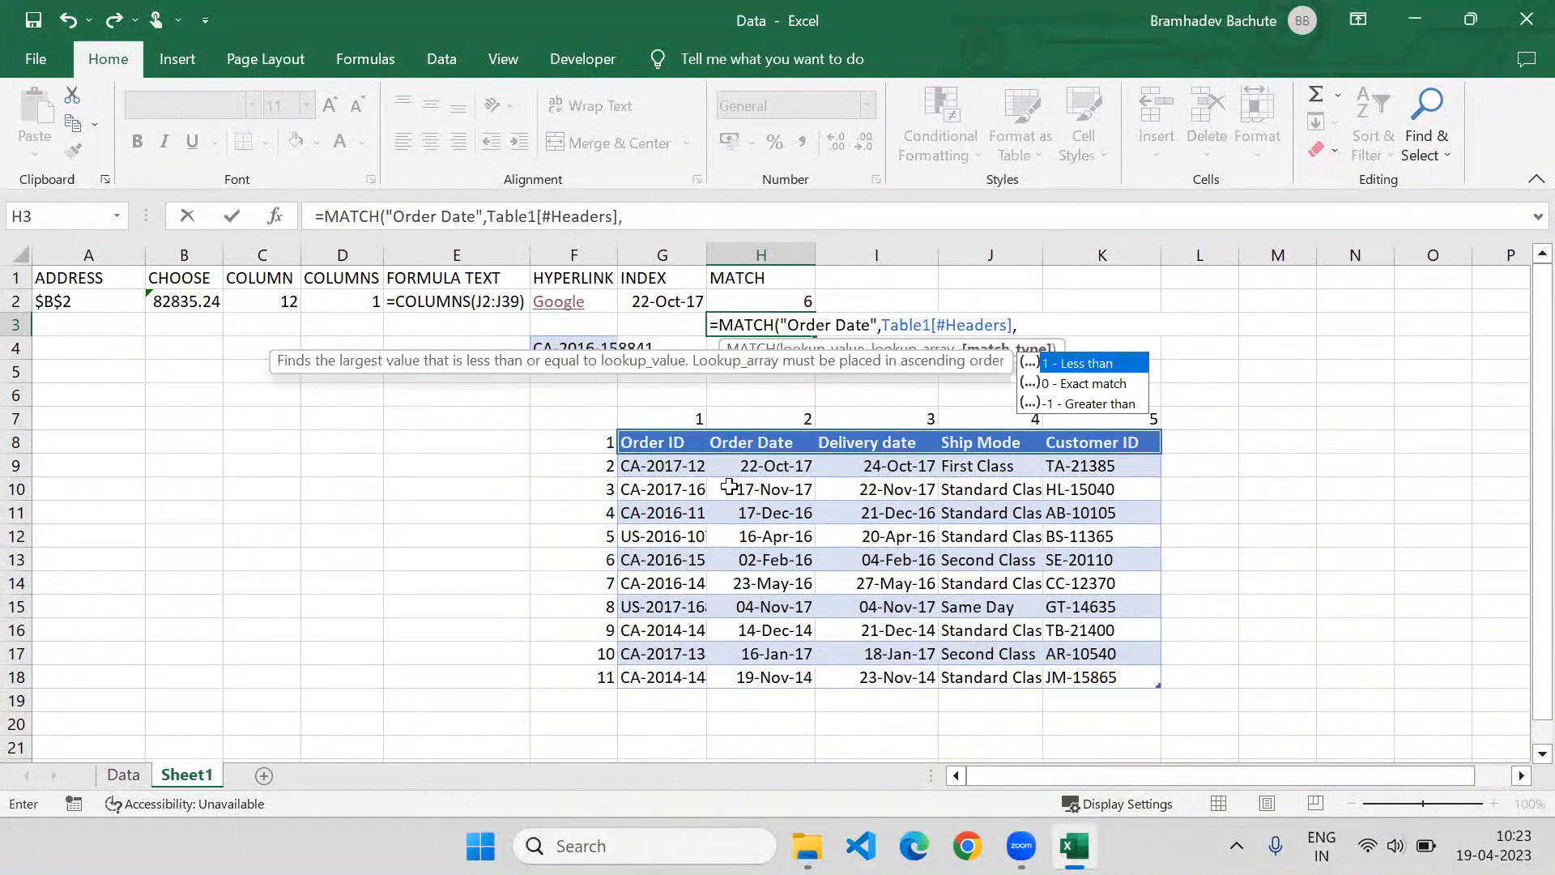
{"action": "type", "text": "0)"}
{"action": "key", "text": "Return"}
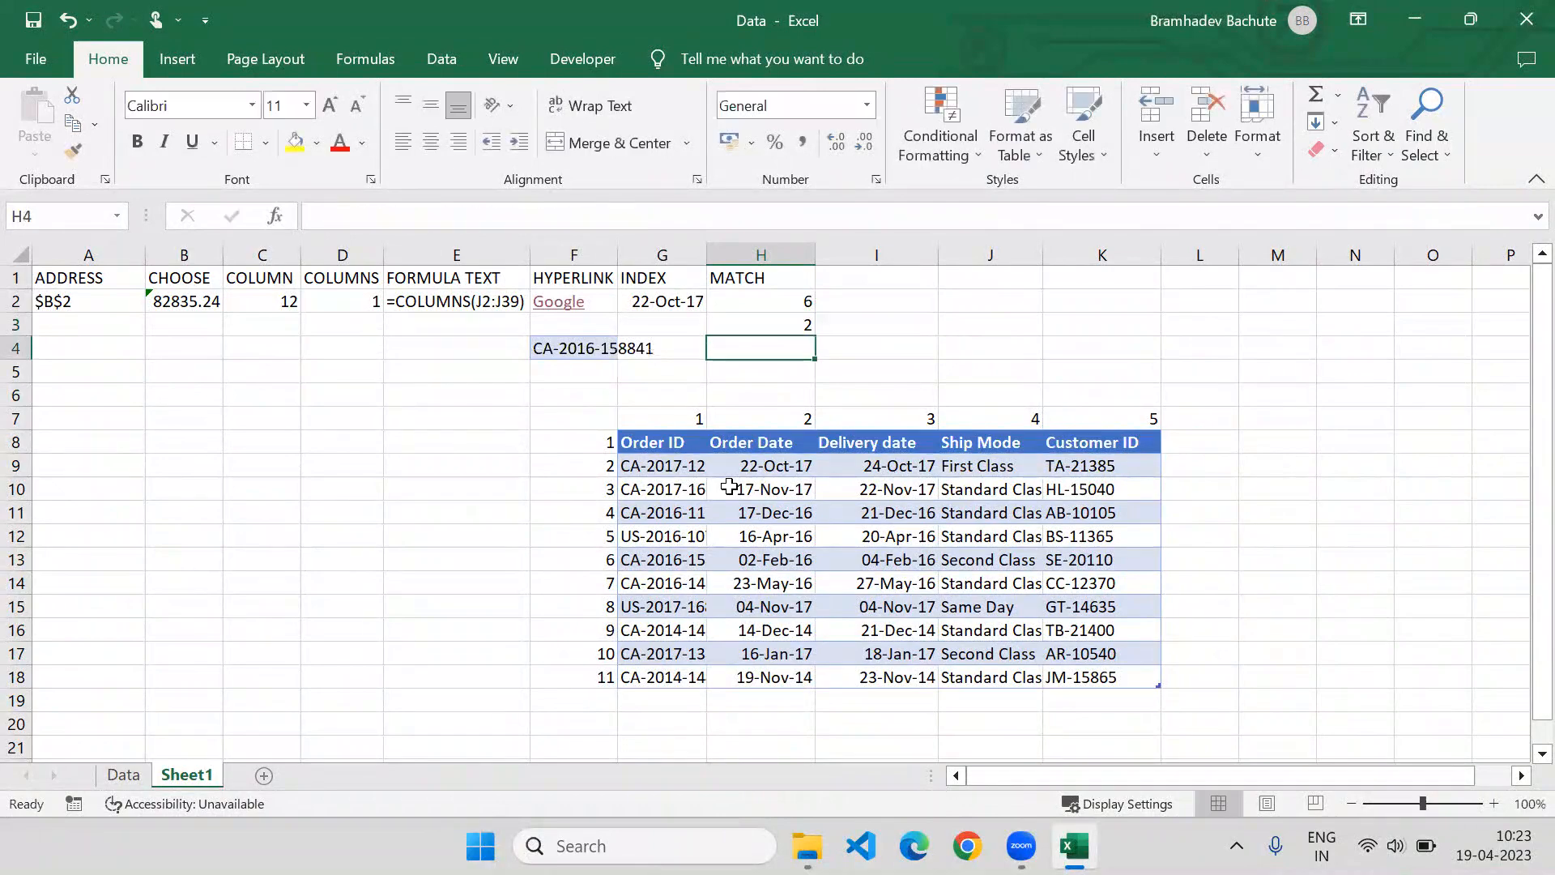
{"action": "left_click", "coordinate": [764, 323]}
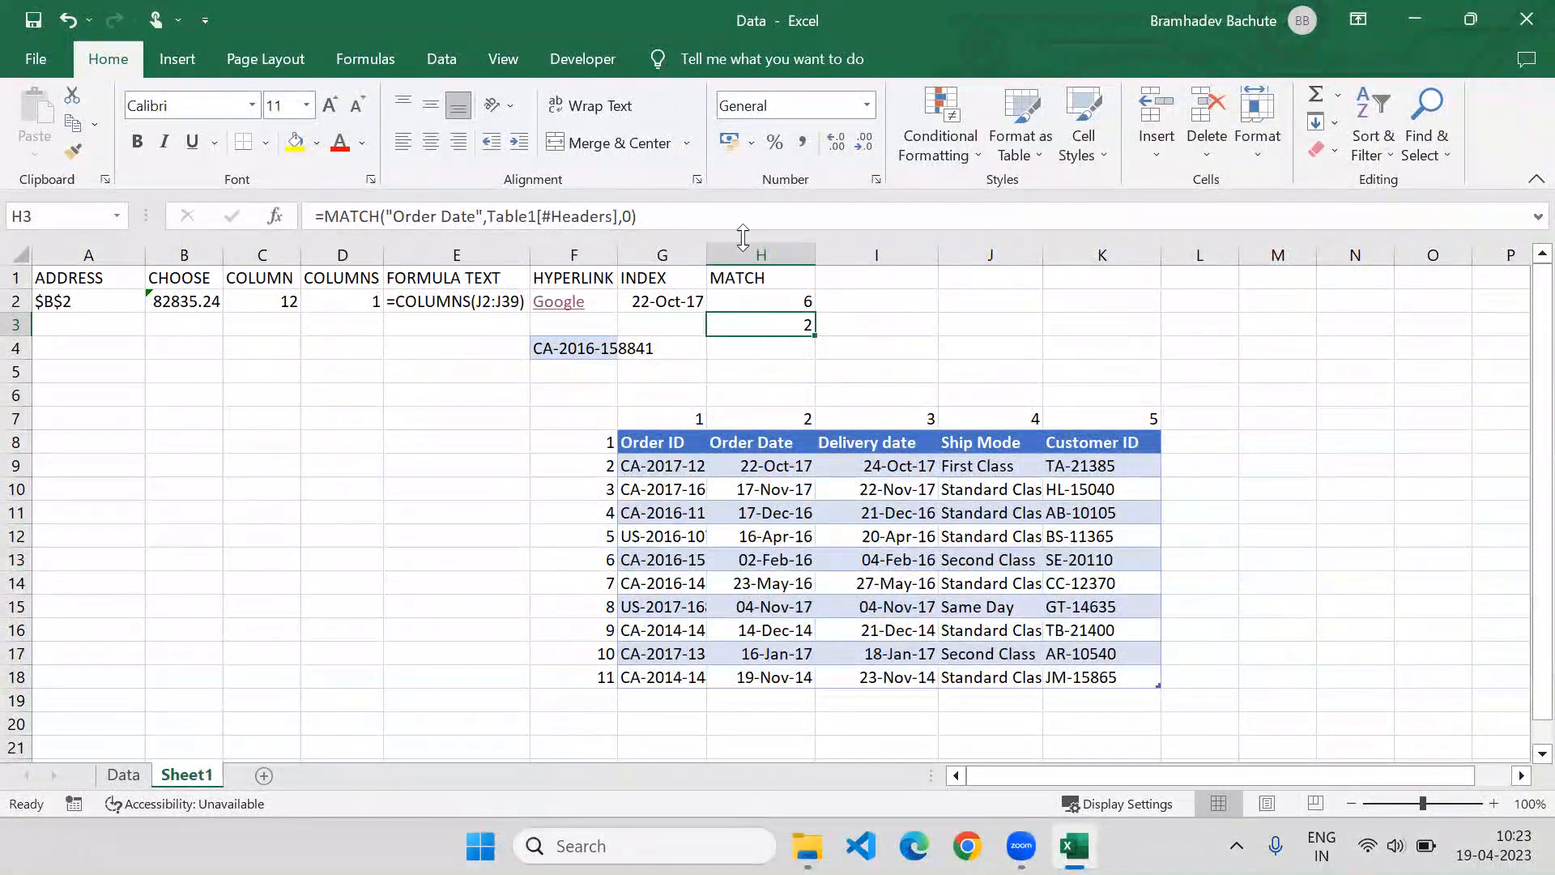
Look through the Lookup & Reference function list and enter the headers ROW in I1 and ROWS in J1
{"action": "left_click", "coordinate": [381, 50]}
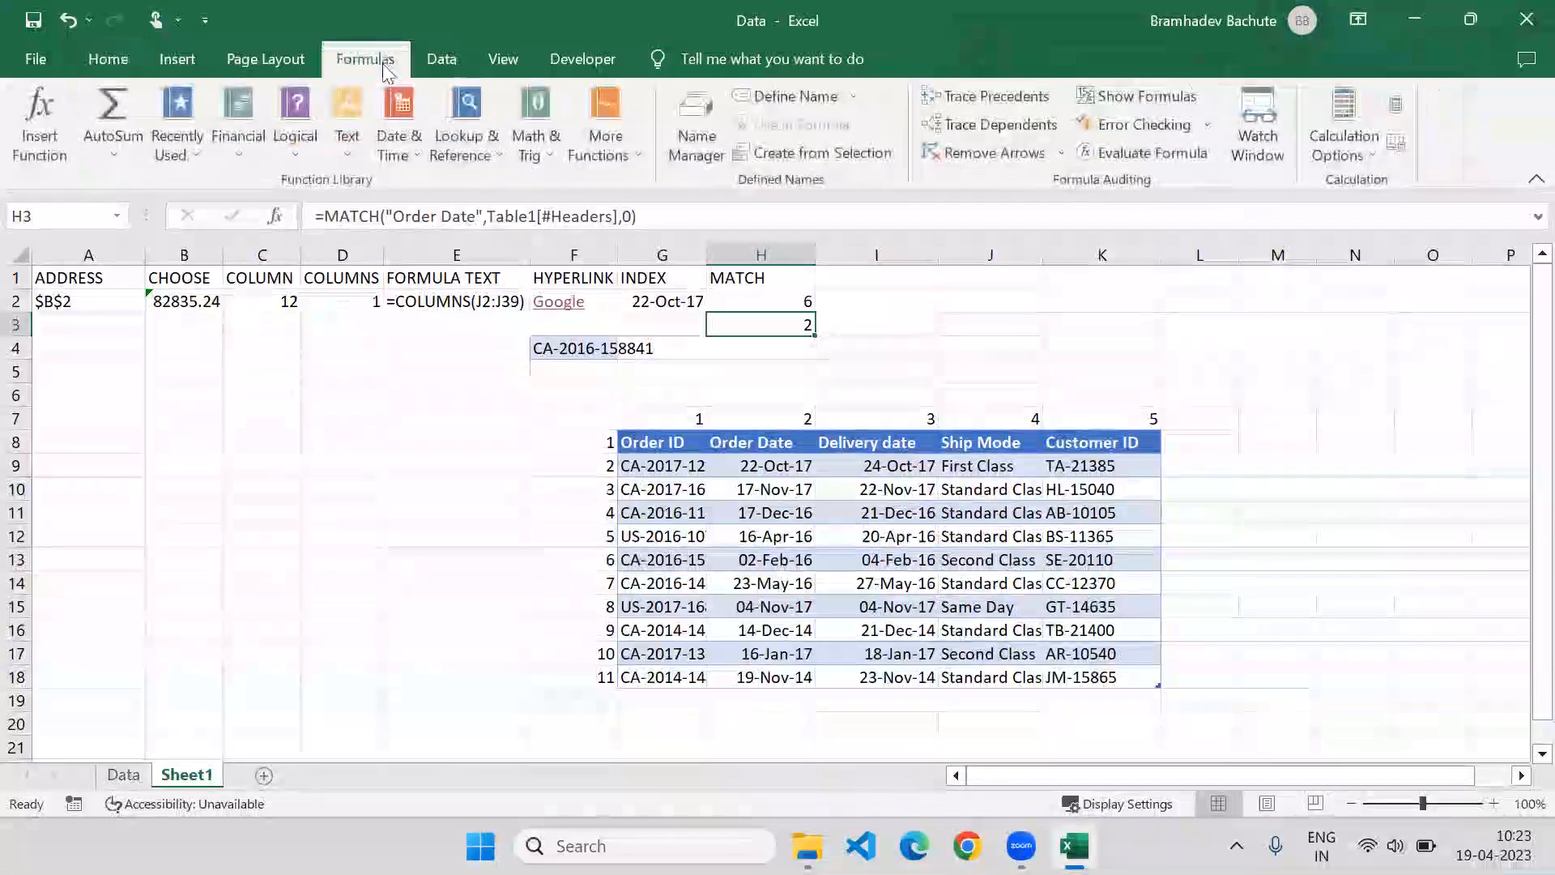
{"action": "left_click", "coordinate": [444, 136]}
{"action": "left_click_drag", "start_coordinate": [612, 258], "coordinate": [613, 371]}
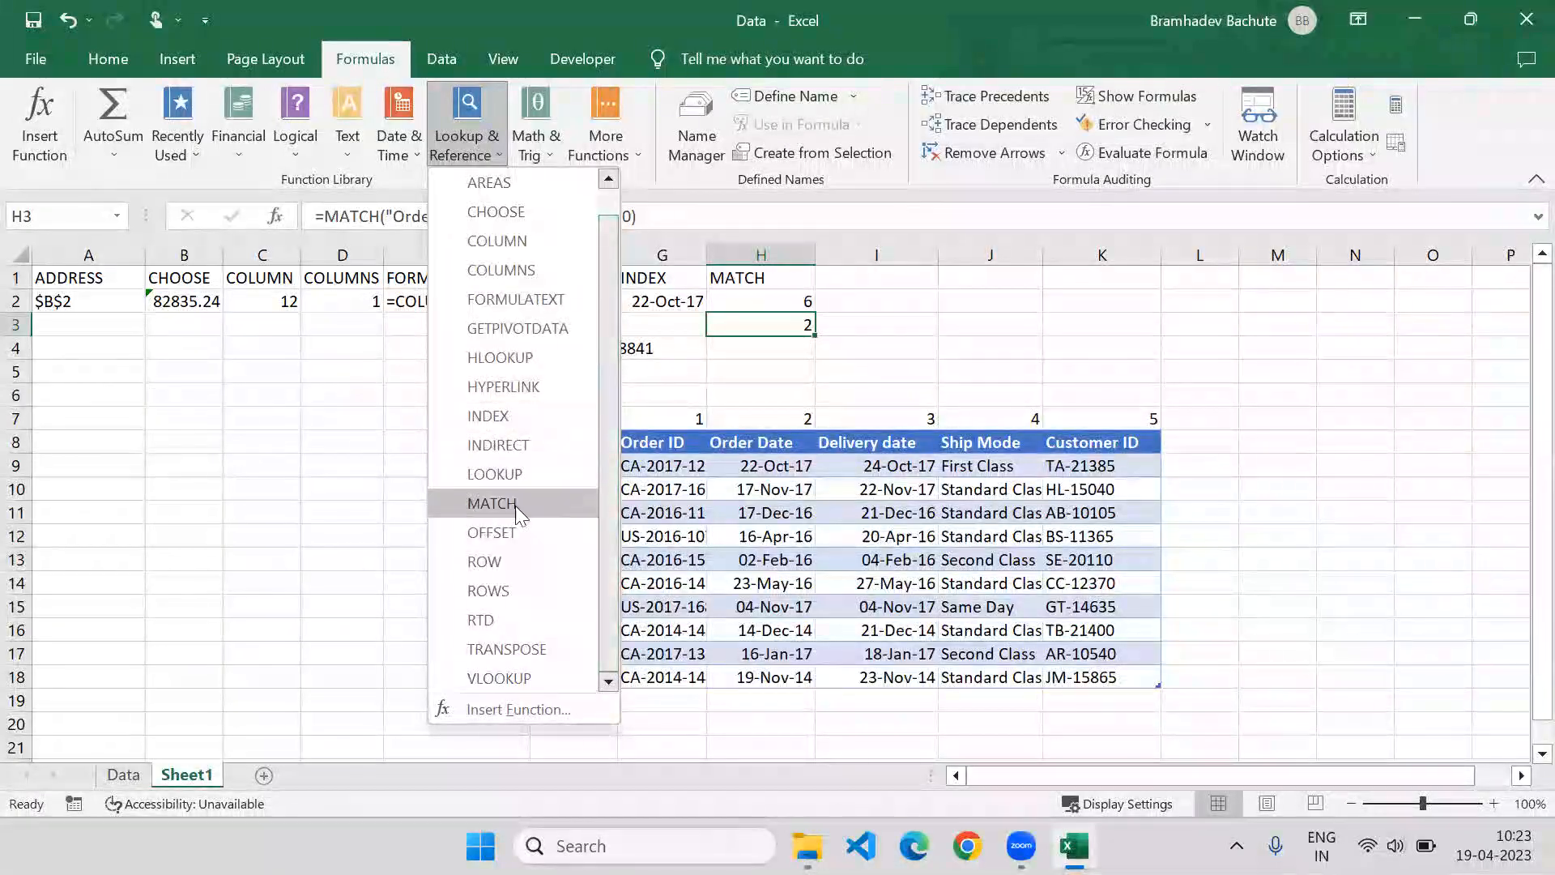
{"action": "left_click", "coordinate": [854, 284]}
{"action": "left_click", "coordinate": [855, 278]}
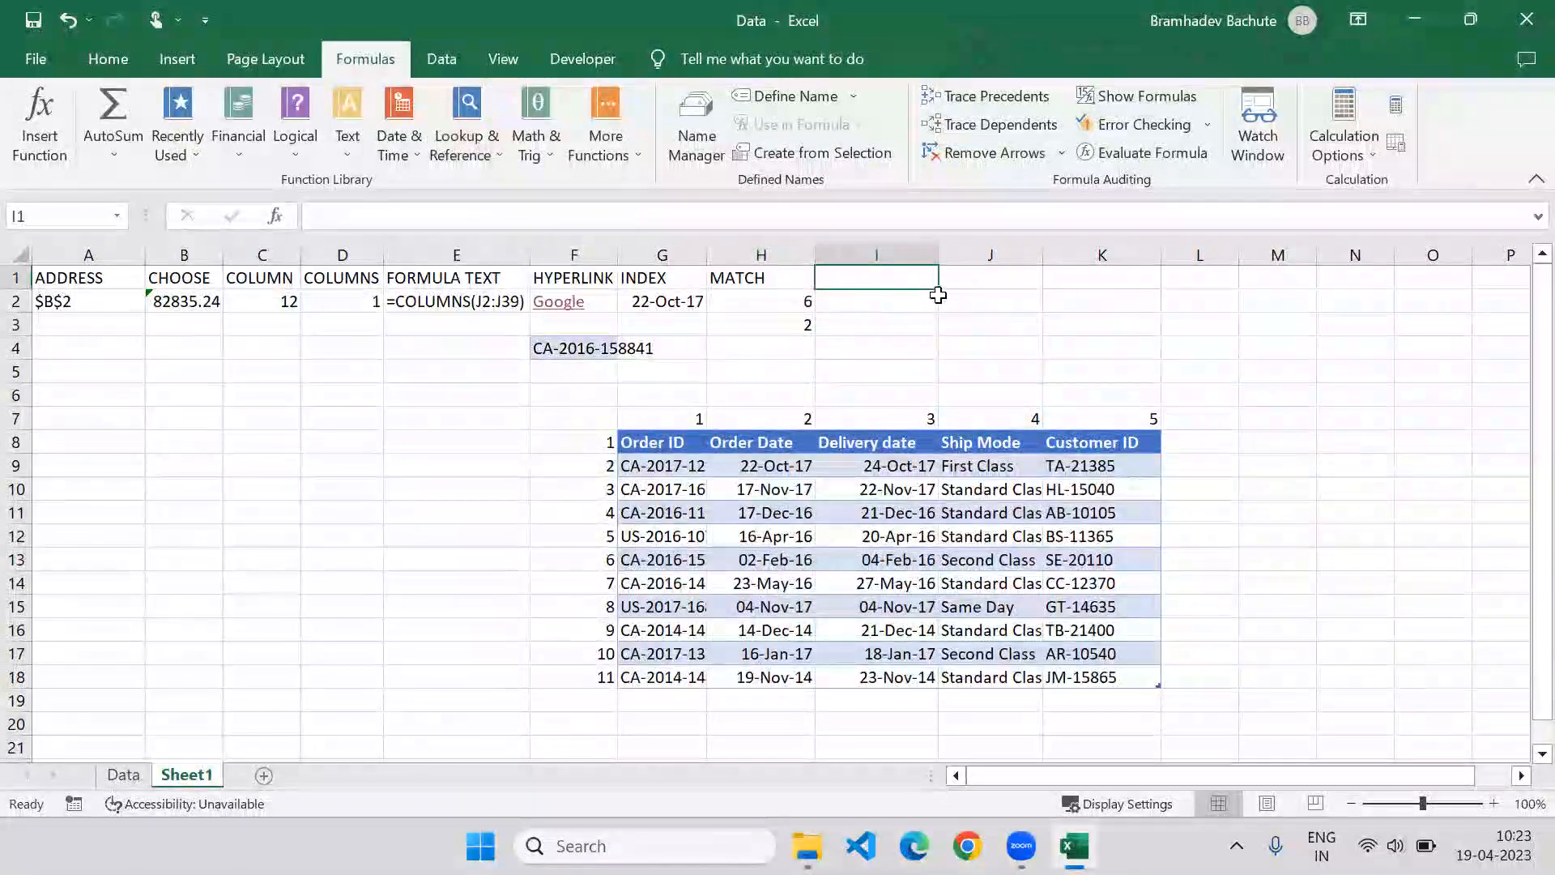
{"action": "type", "text": "ROW"}
{"action": "key", "text": "Right"}
{"action": "type", "text": "ROWS"}
Enter the formula =ROW(A16) in I2
{"action": "left_click", "coordinate": [937, 300]}
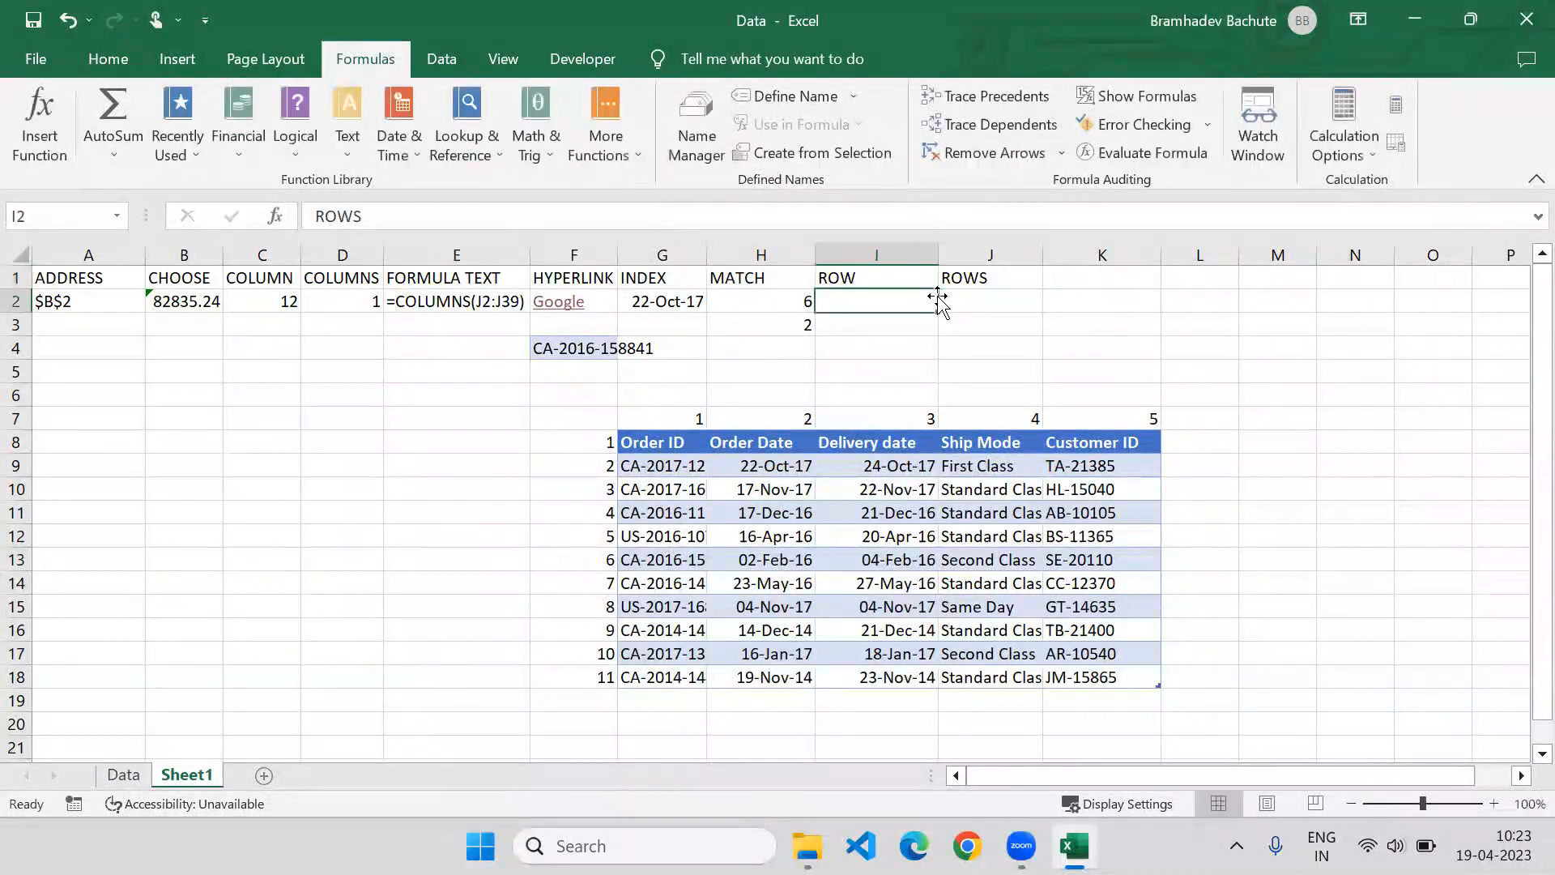
{"action": "type", "text": "="}
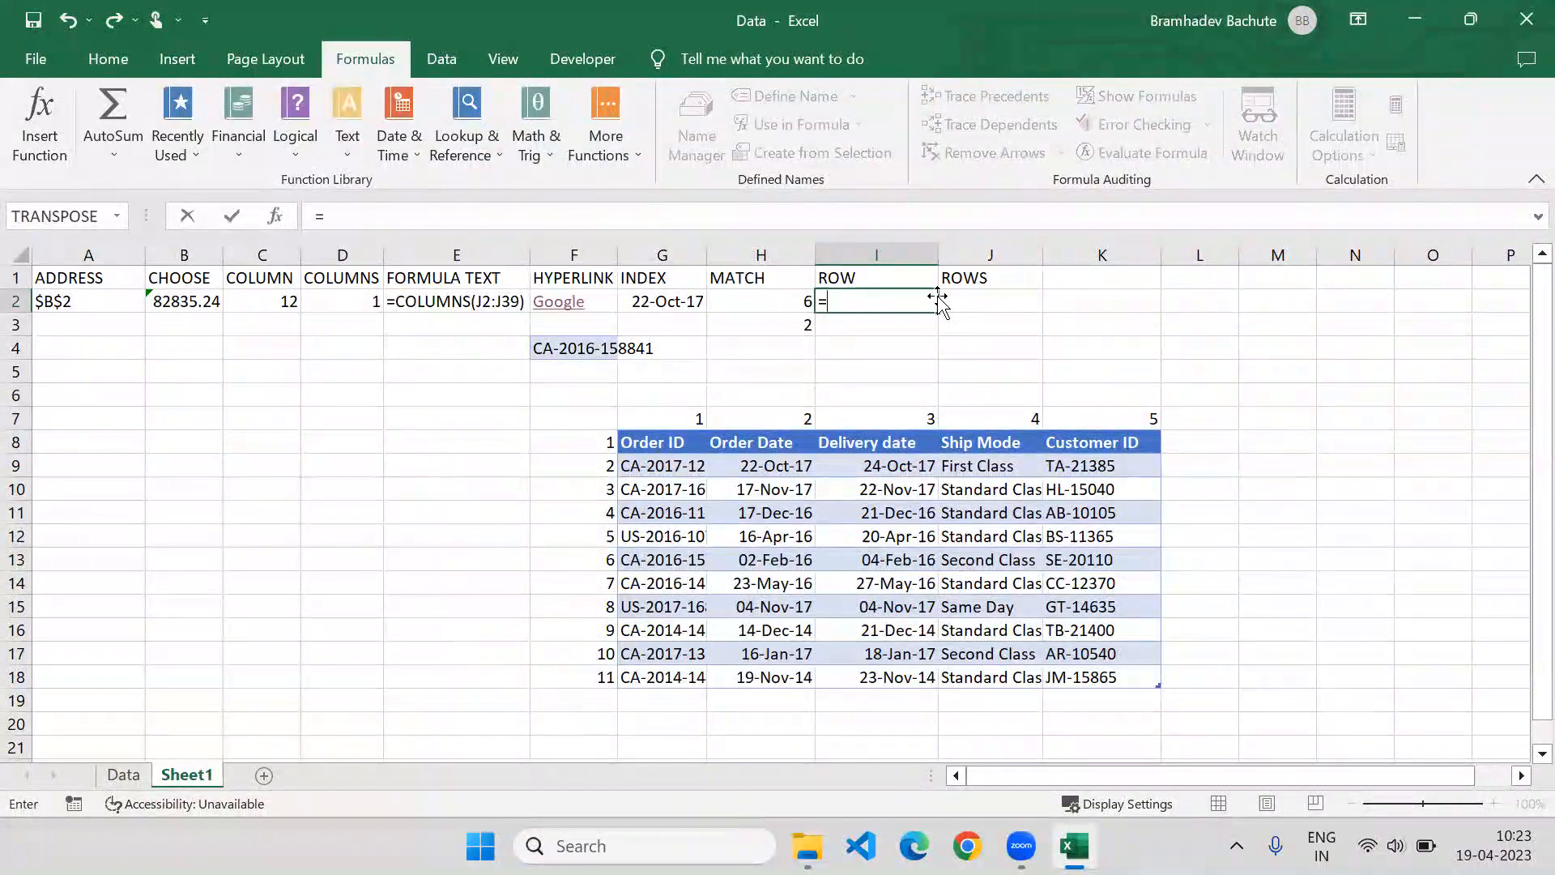
{"action": "type", "text": "ro"}
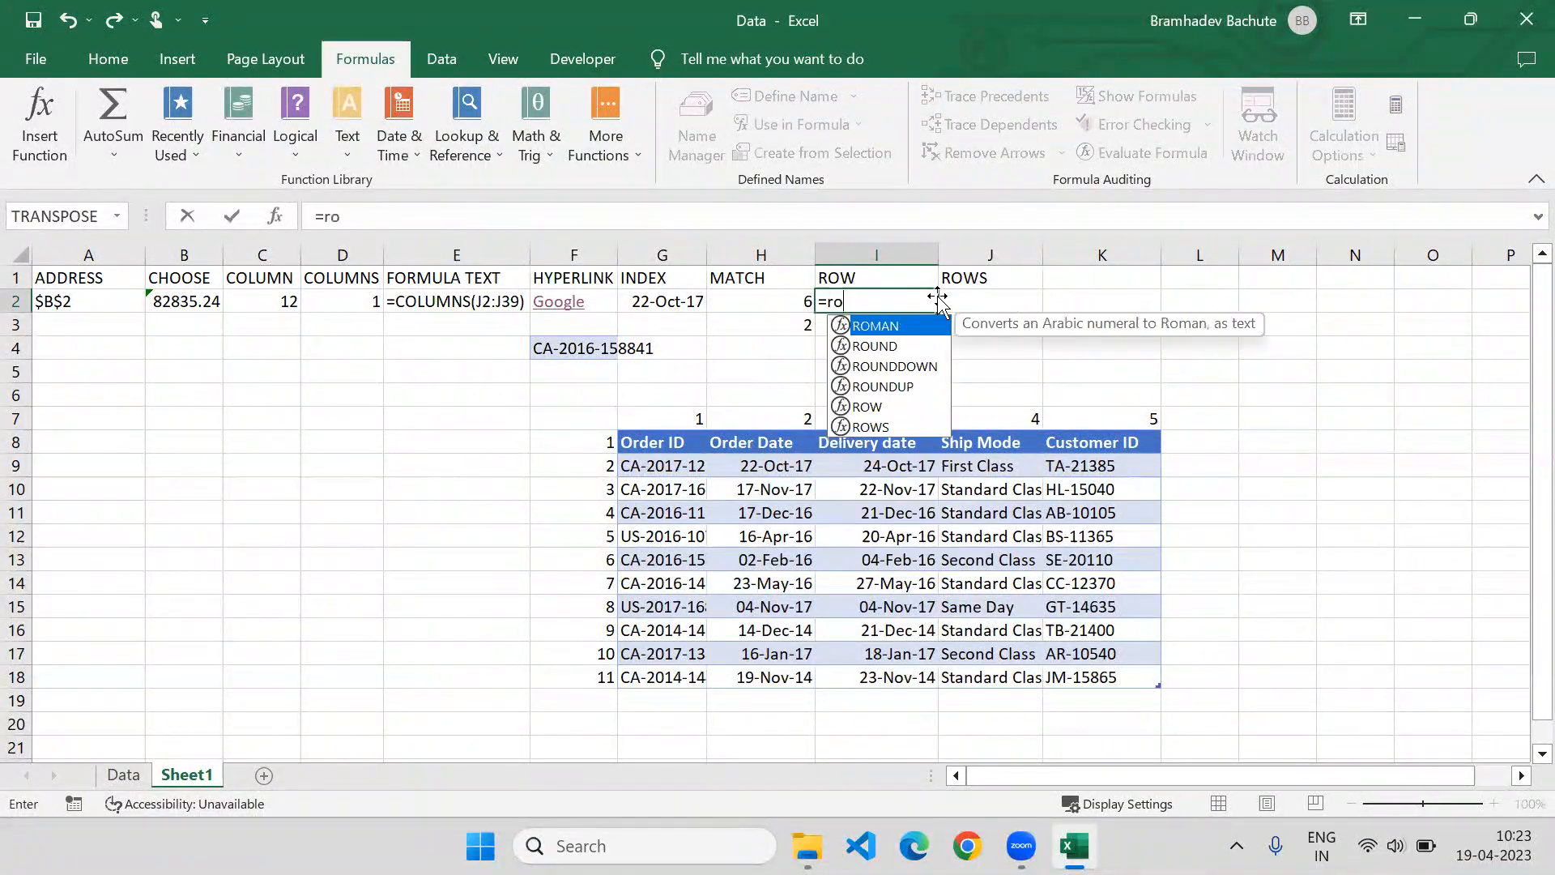
{"action": "key", "text": "Down"}
{"action": "key", "text": "Down"}
{"action": "key", "text": "Down"}
{"action": "key", "text": "Down"}
{"action": "key", "text": "Tab"}
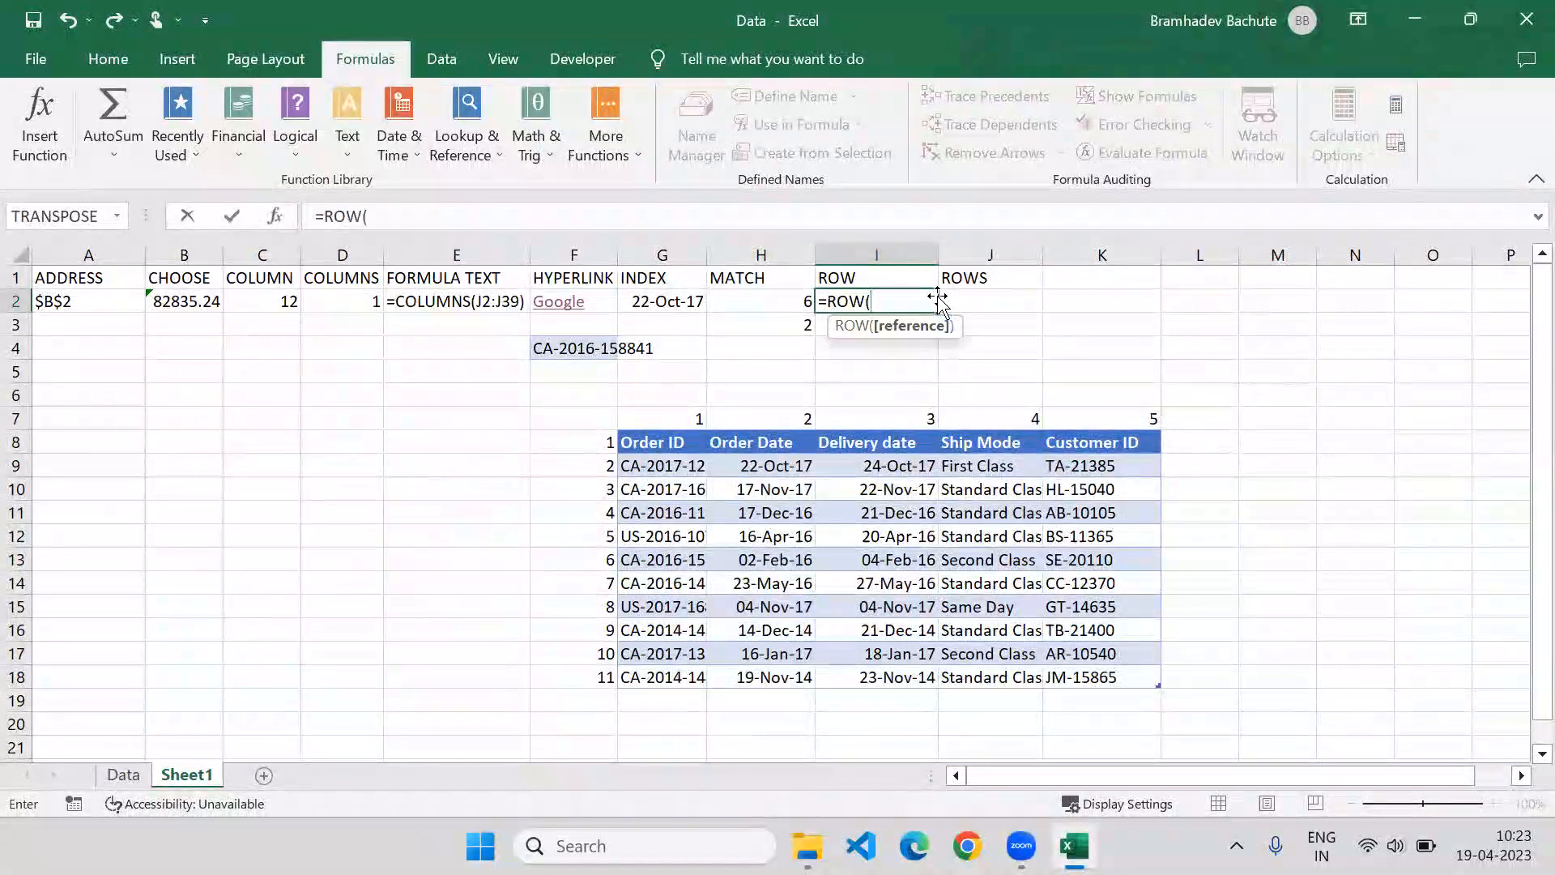
{"action": "left_click", "coordinate": [73, 633]}
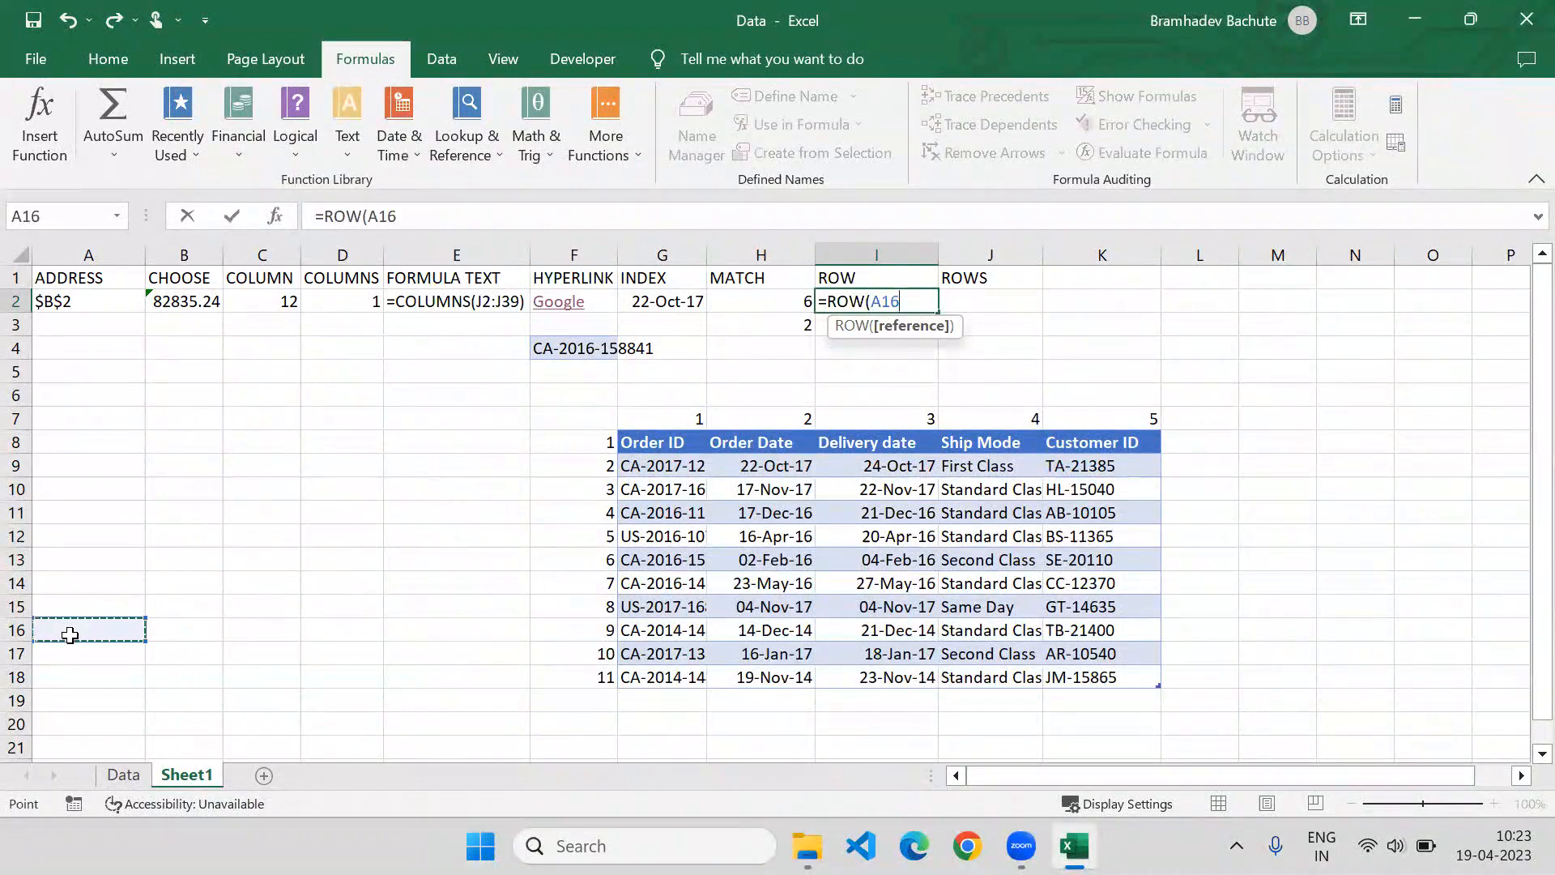
{"action": "type", "text": ")"}
{"action": "key", "text": "ctrl+Return"}
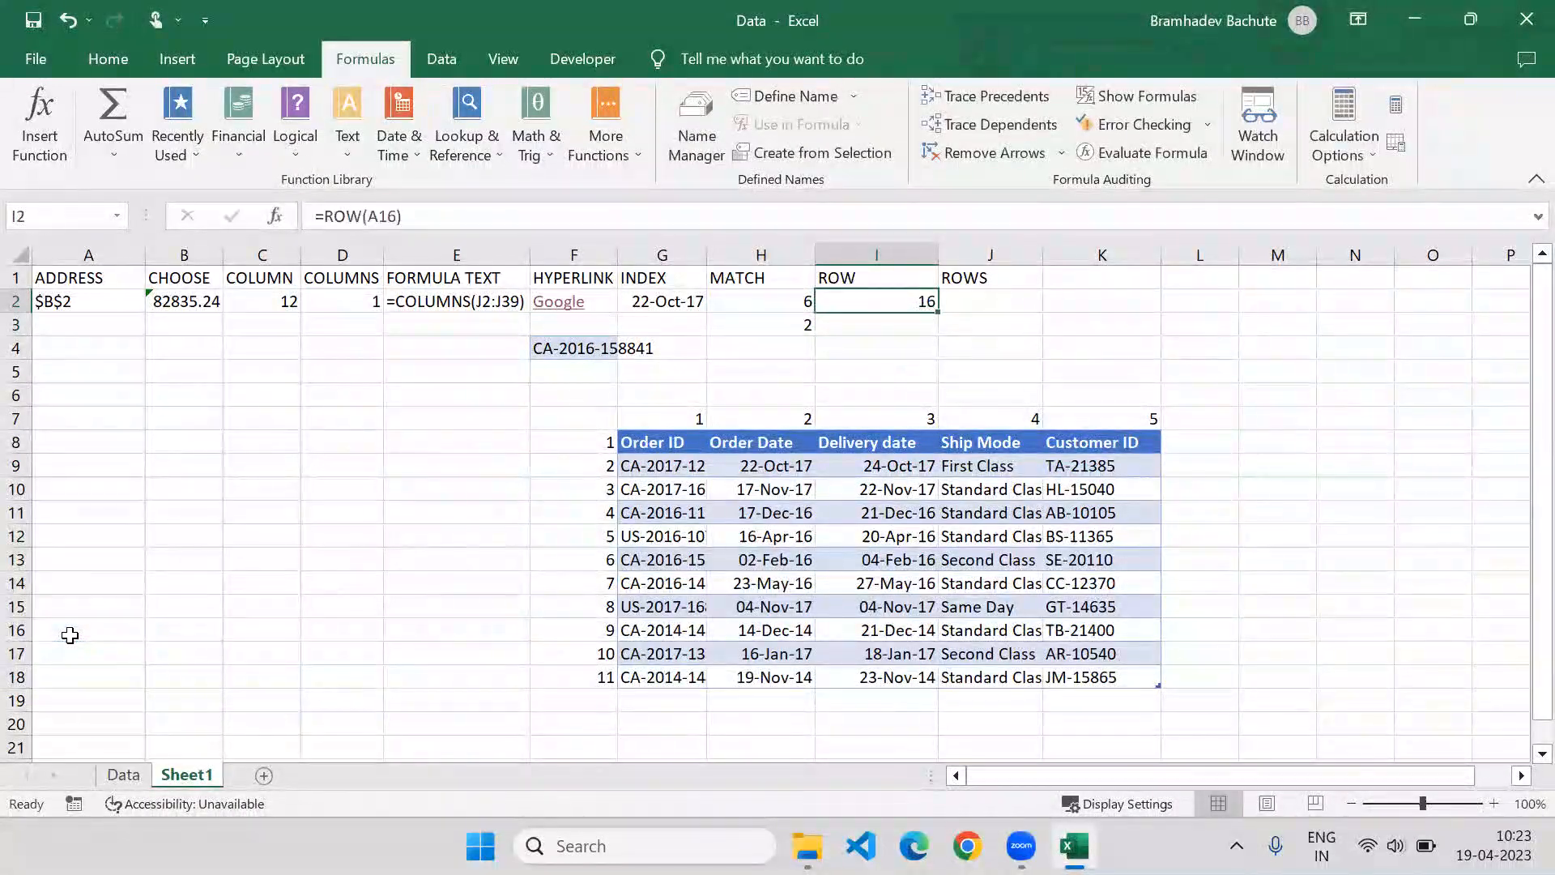
Enter the formula =ROWS(B6:B18) in J2
{"action": "key", "text": "Right"}
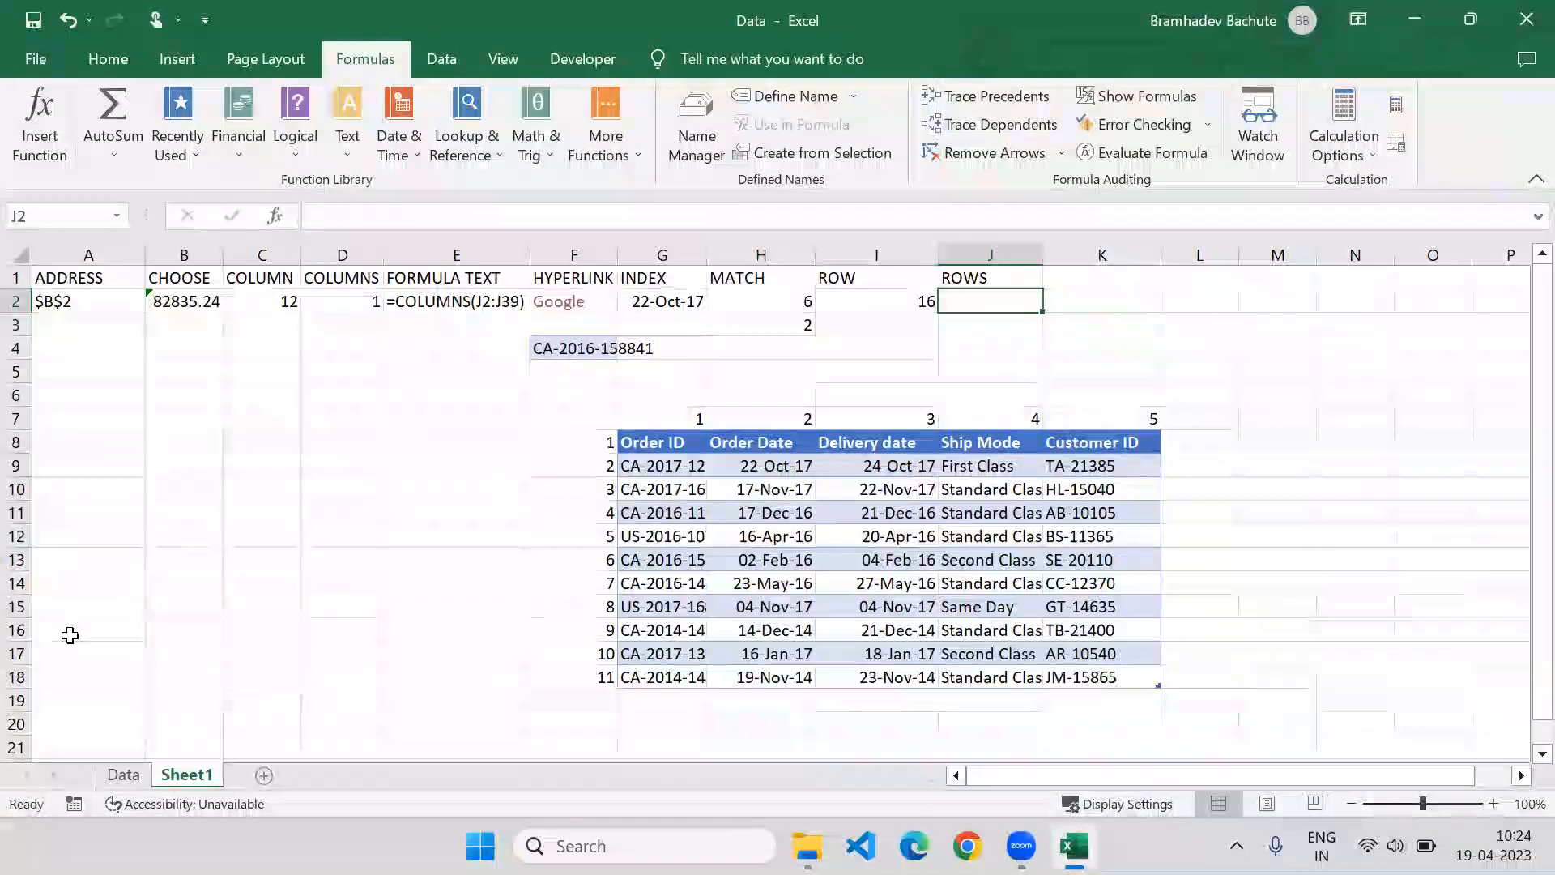
{"action": "type", "text": "="}
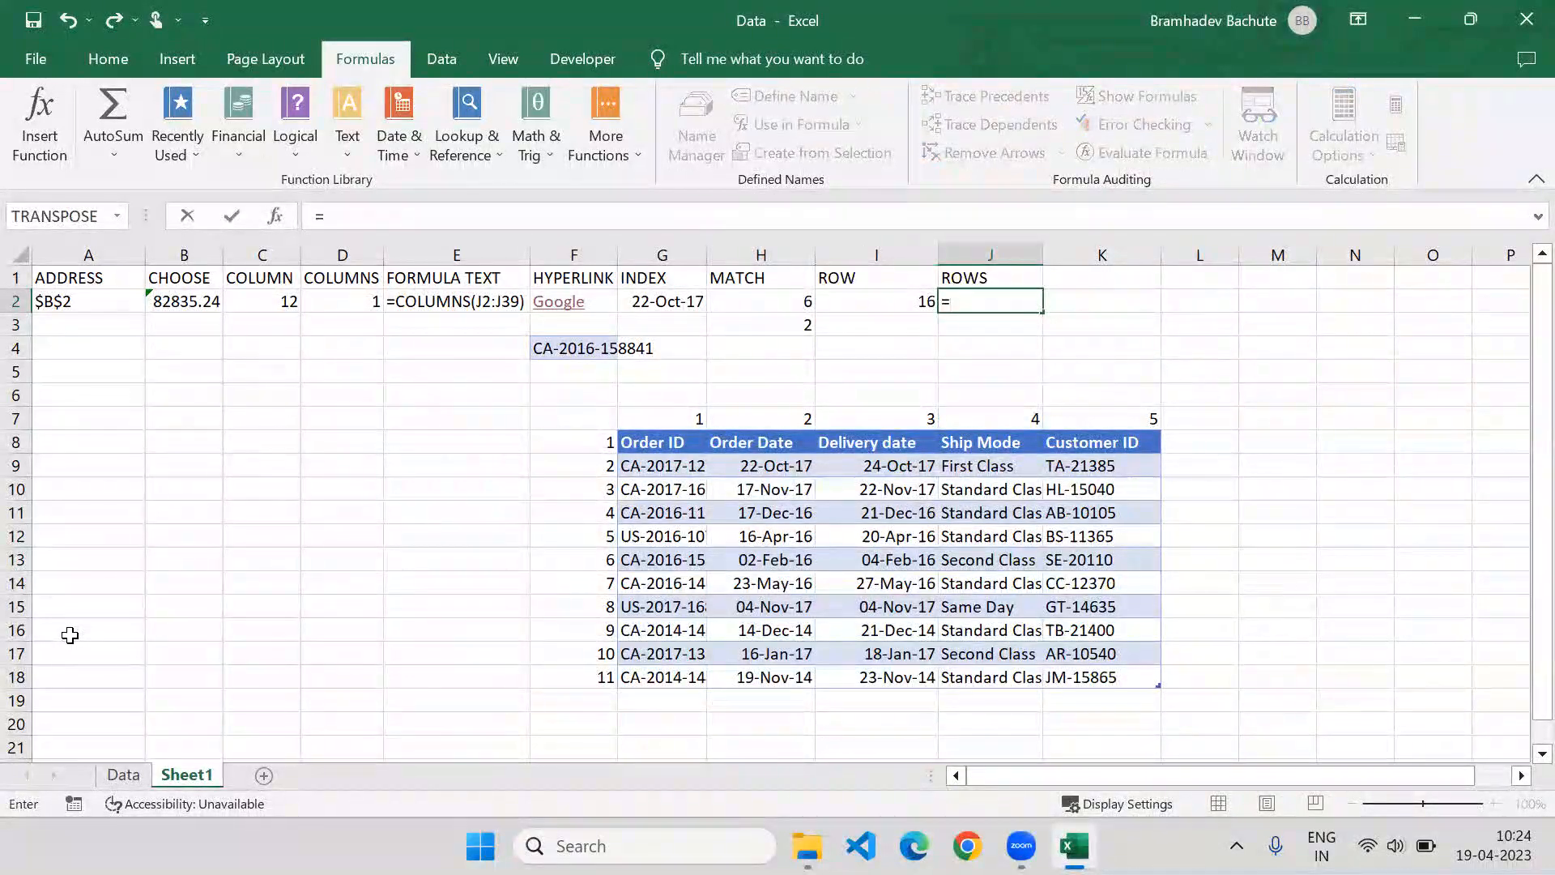
{"action": "type", "text": "ro"}
{"action": "key", "text": "Down"}
{"action": "key", "text": "Down"}
{"action": "key", "text": "Down"}
{"action": "key", "text": "Down"}
{"action": "key", "text": "Down"}
{"action": "key", "text": "Tab"}
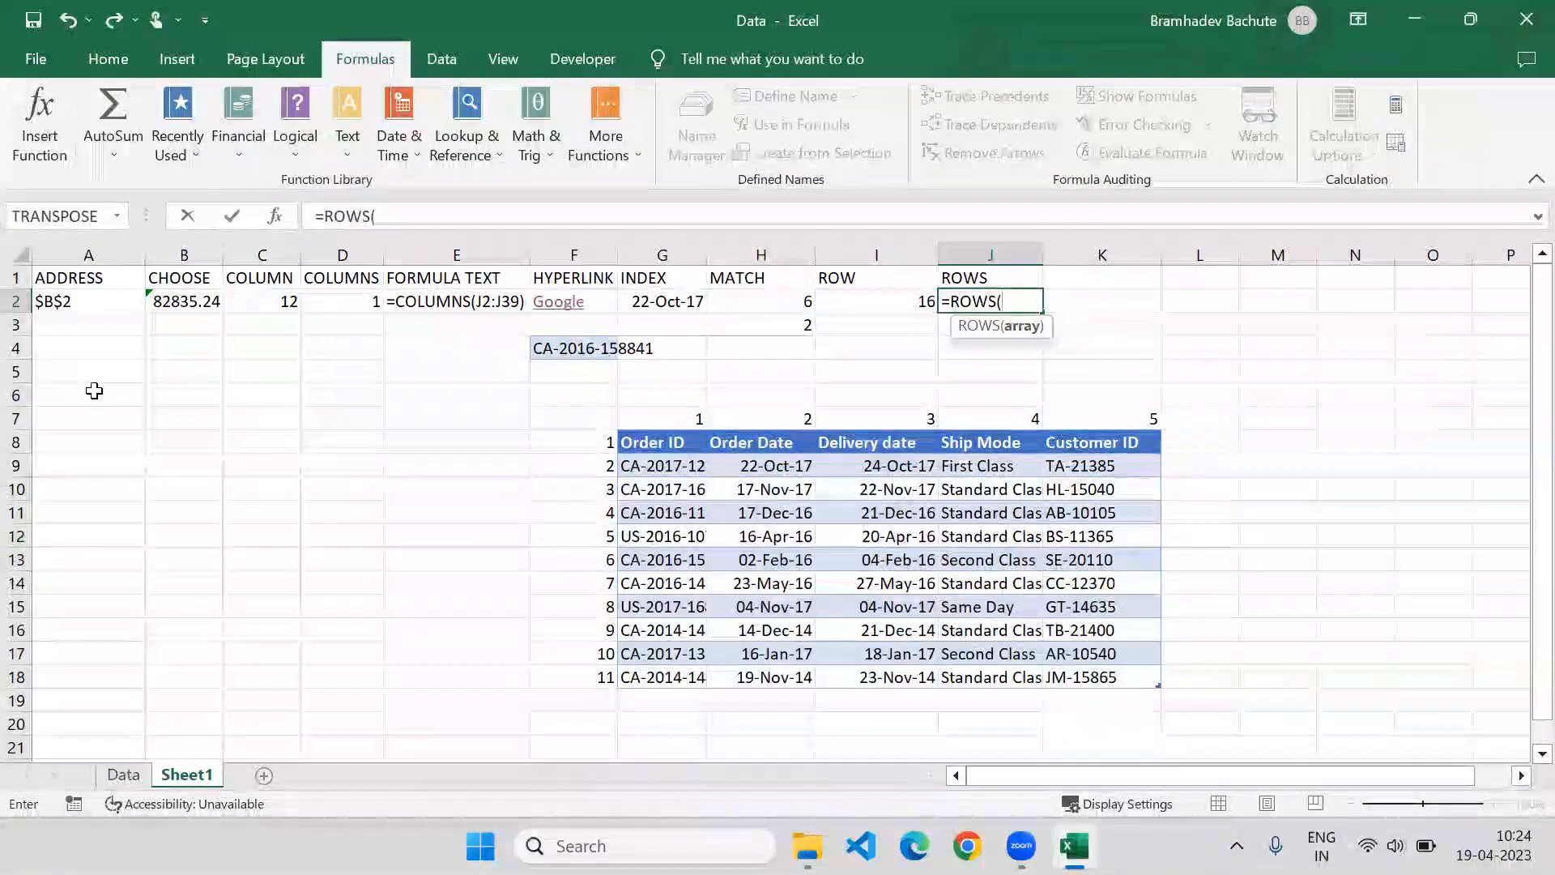
{"action": "left_click_drag", "start_coordinate": [217, 398], "coordinate": [214, 681]}
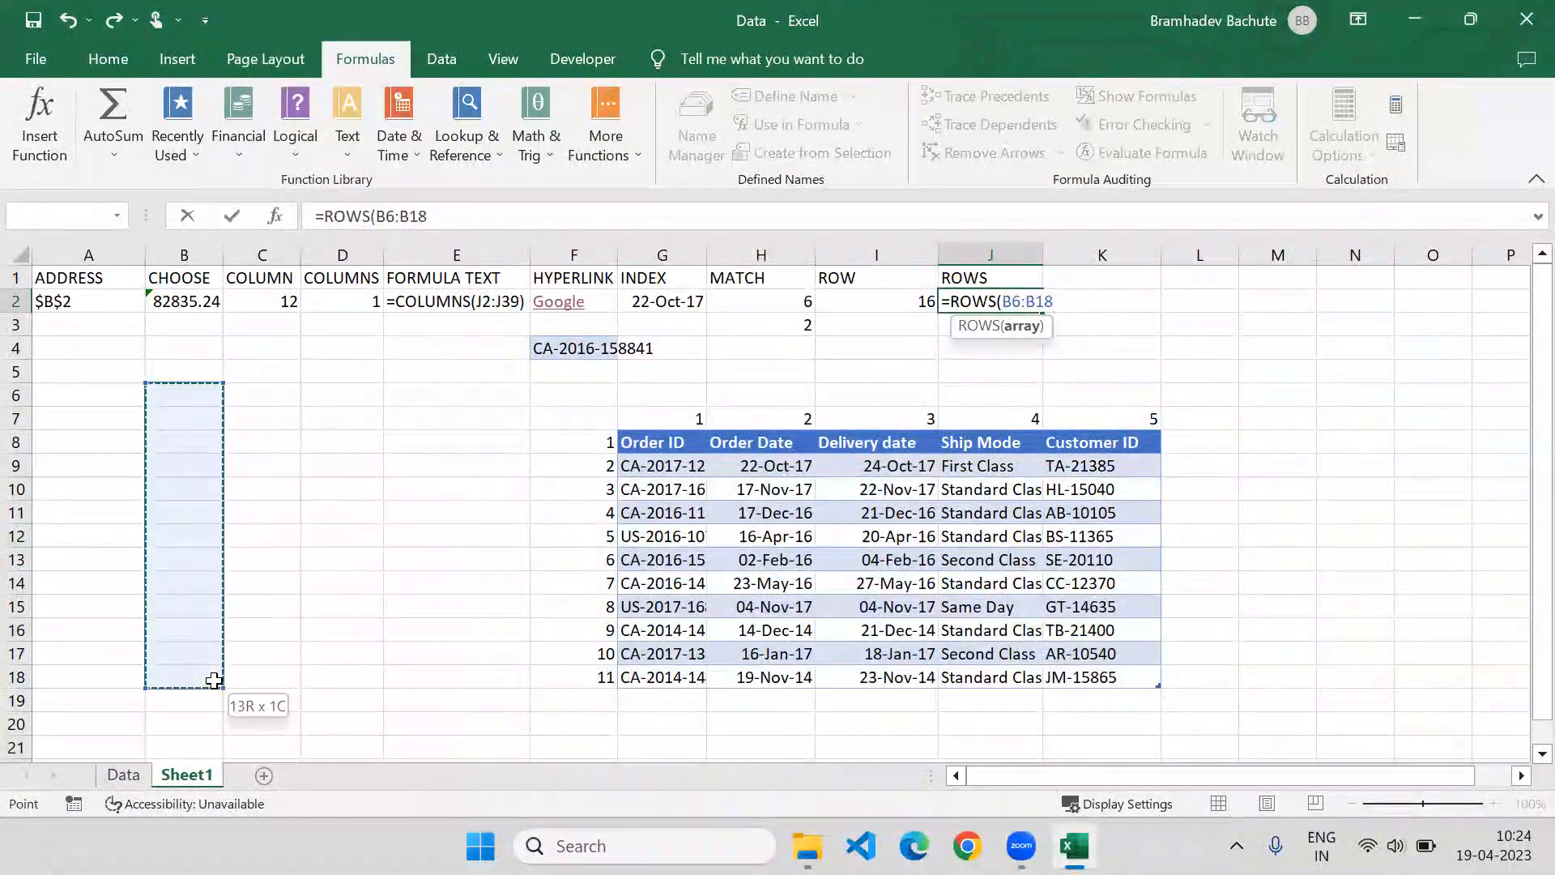
{"action": "type", "text": ")"}
{"action": "key", "text": "ctrl+Return"}
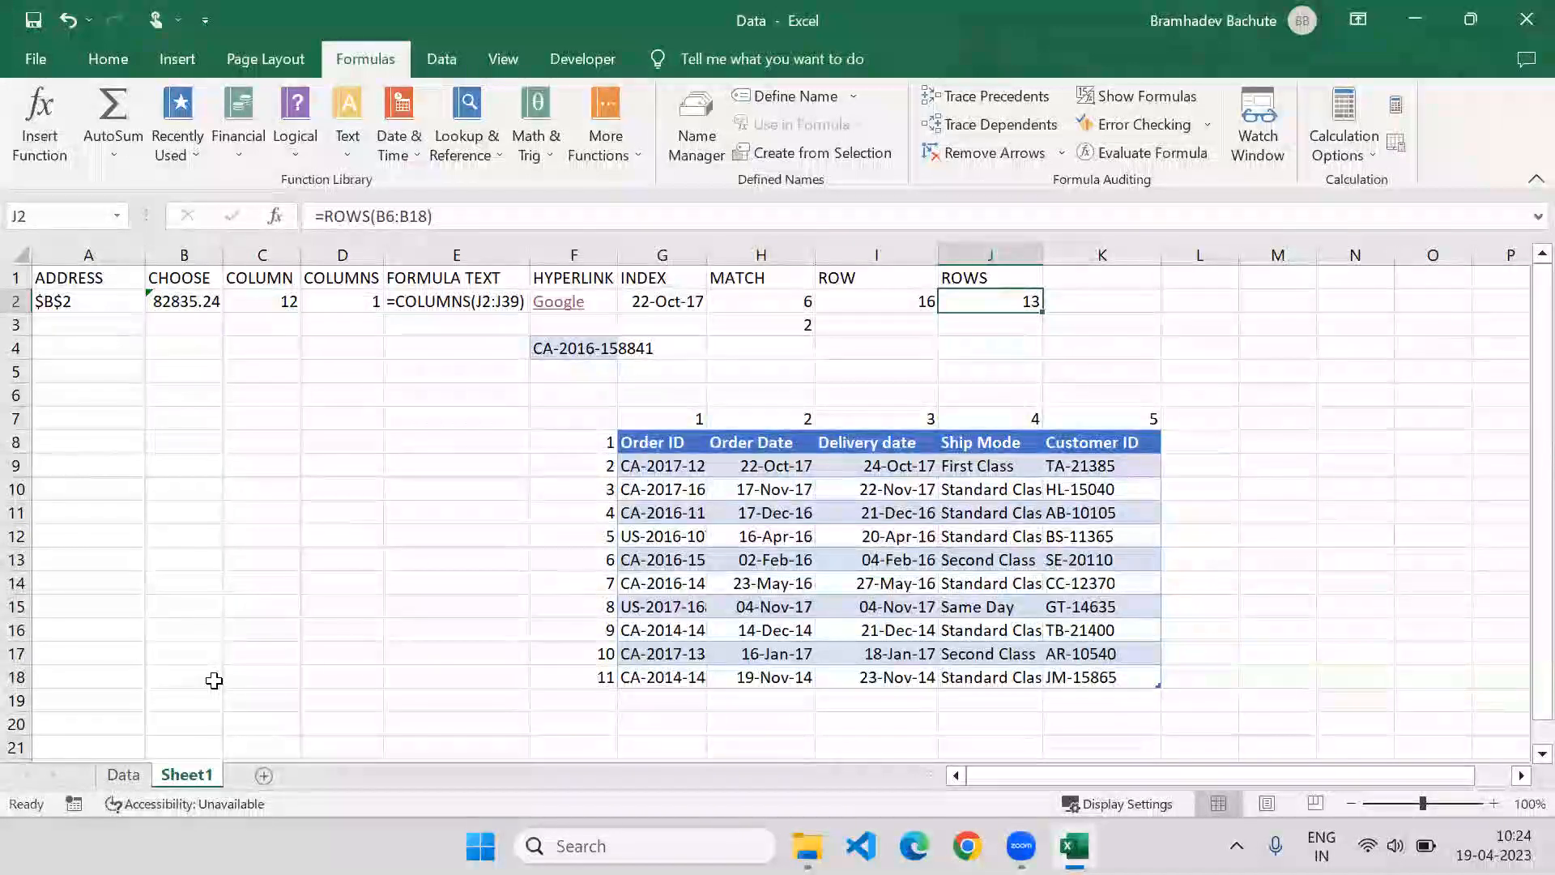
Look through the Lookup & Reference function list and enter the header Transpose in K1
{"action": "key", "text": "Up"}
{"action": "key", "text": "Right"}
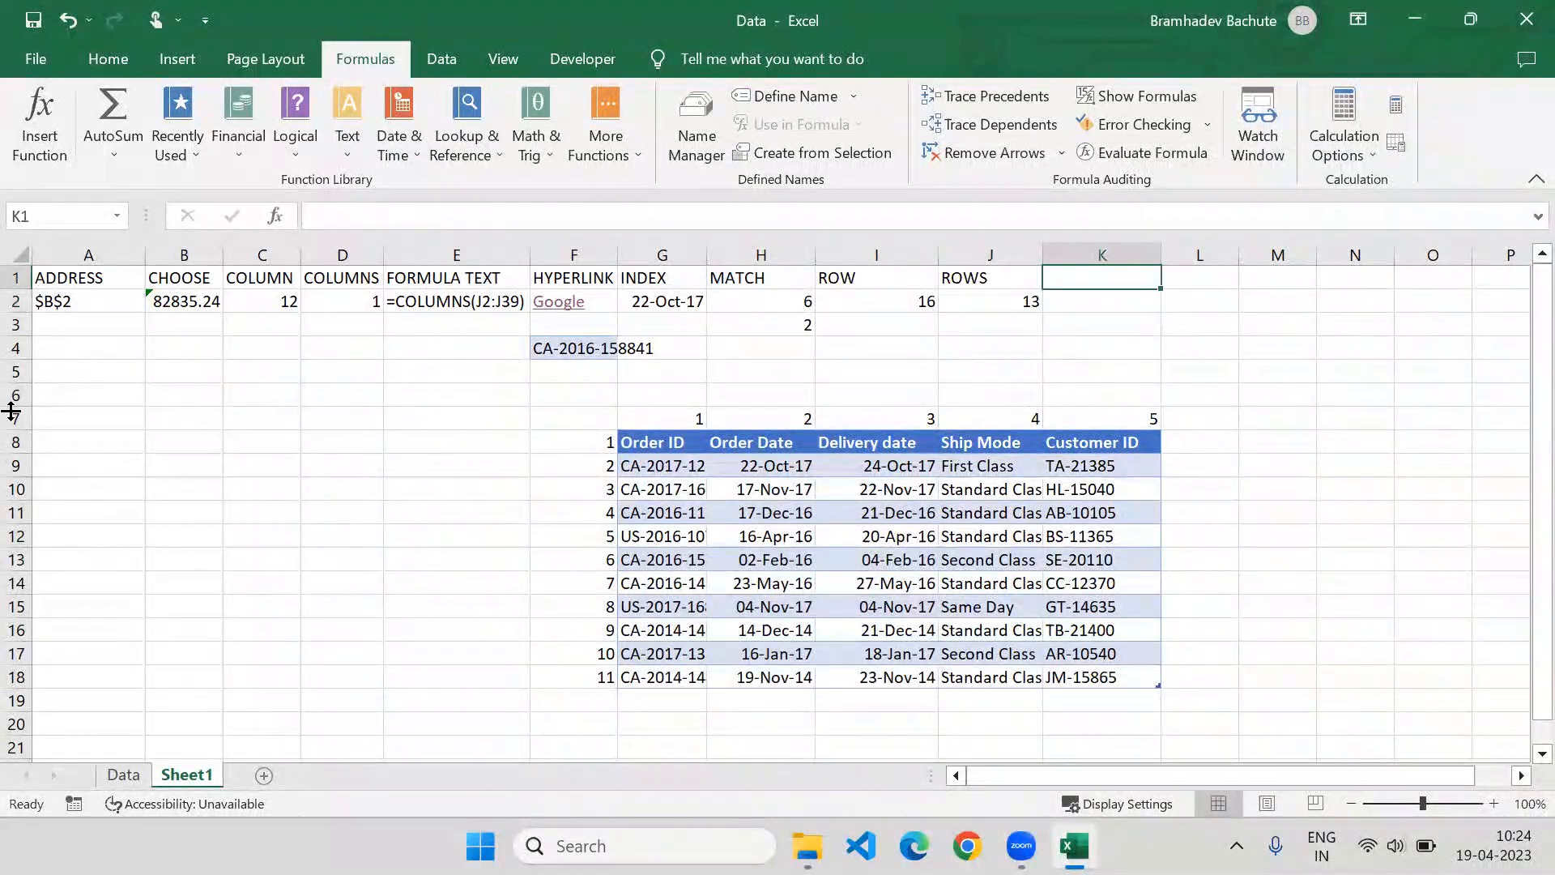
{"action": "left_click", "coordinate": [466, 155]}
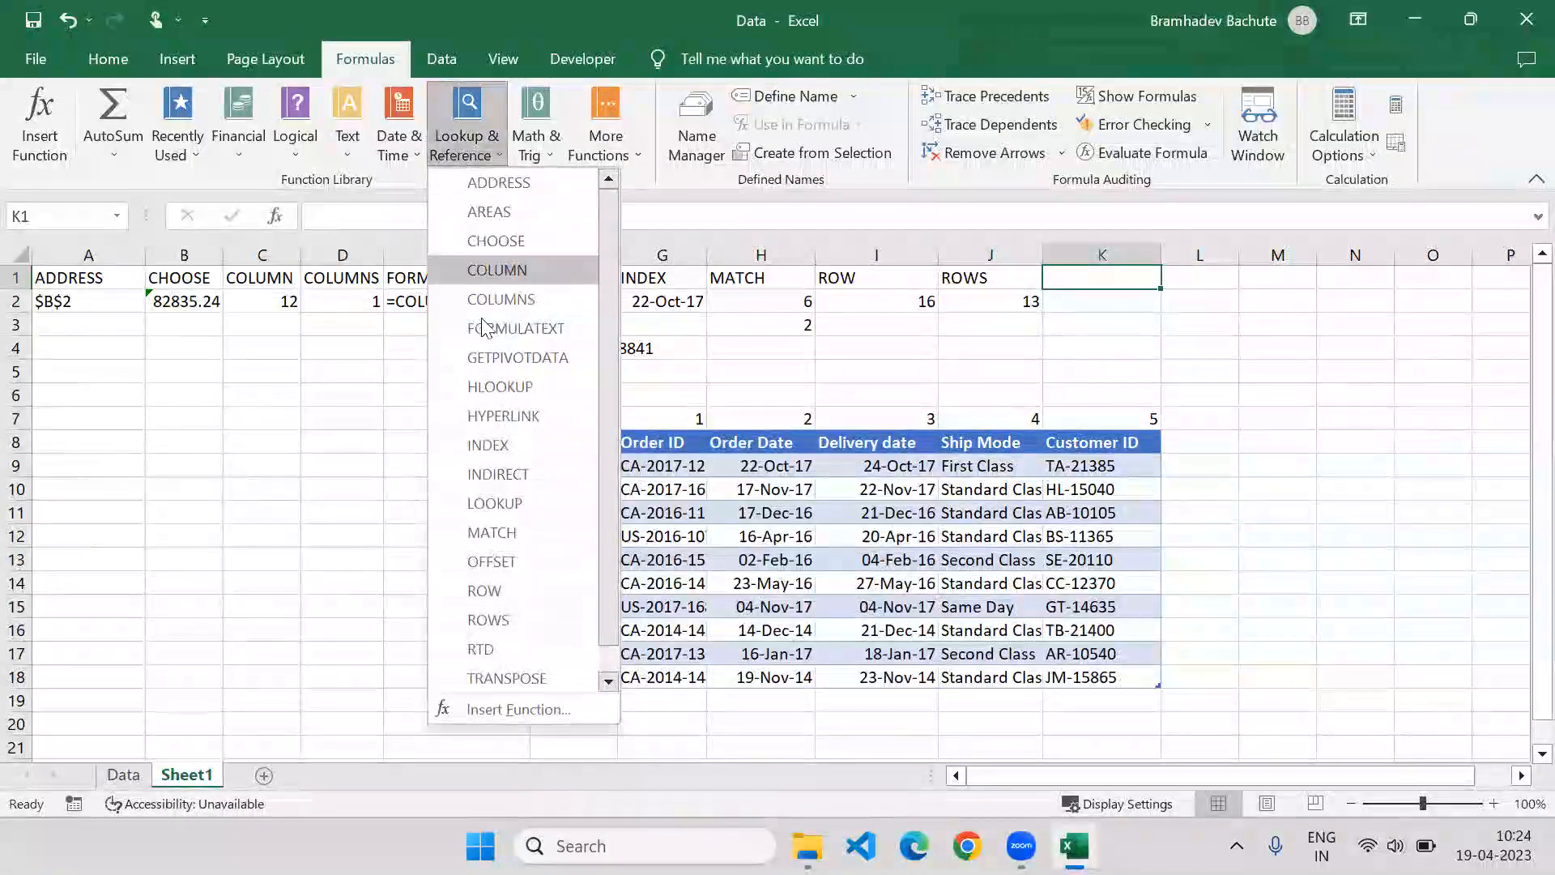
{"action": "scroll", "coordinate": [502, 536], "scroll_direction": "down", "scroll_amount": 1}
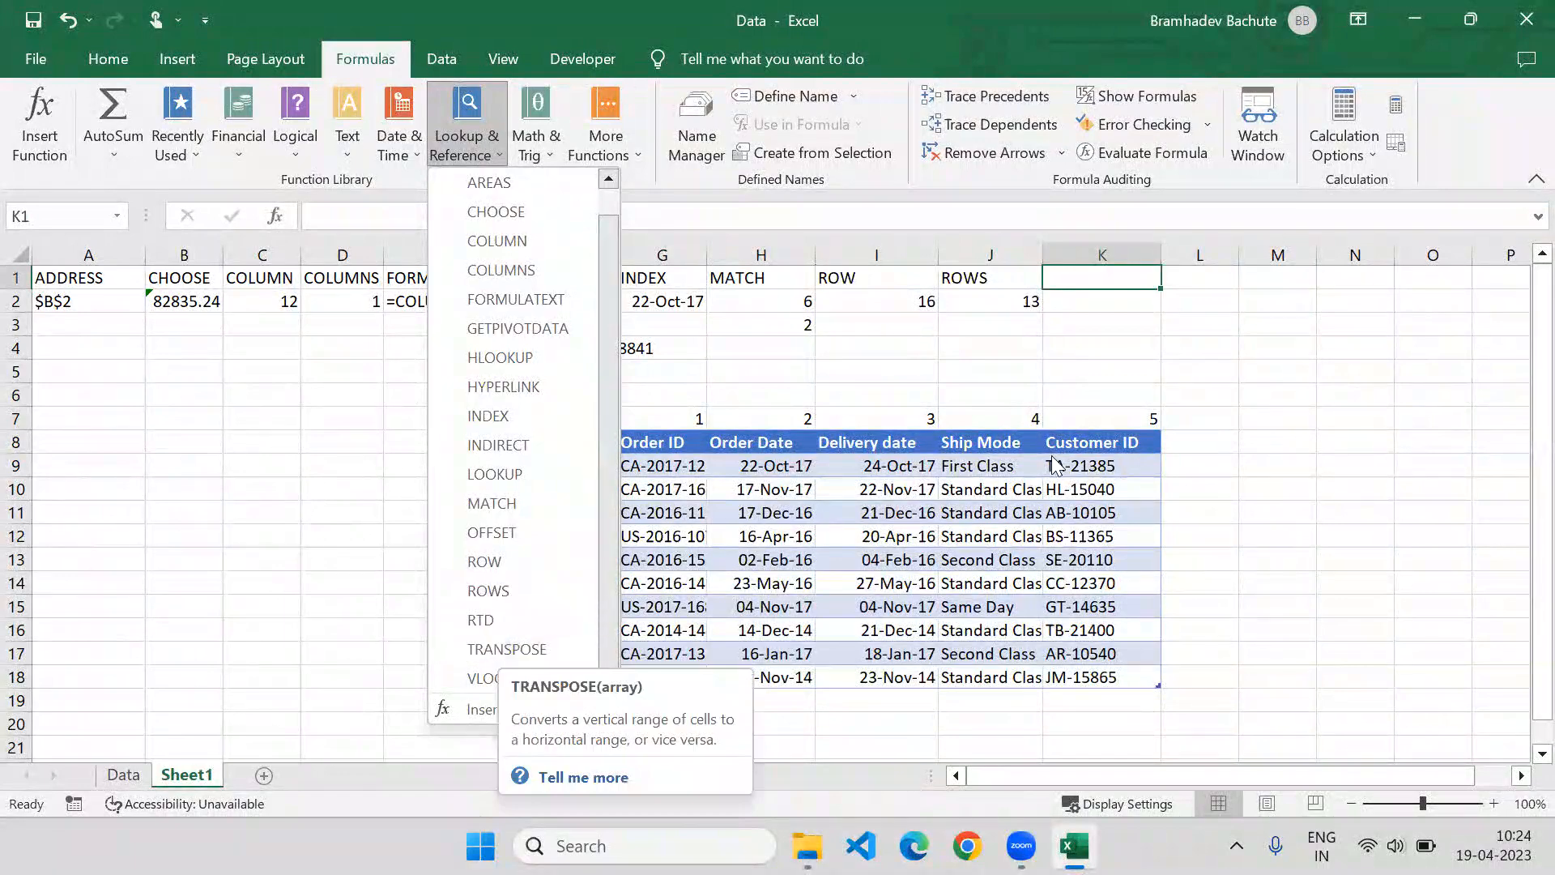
{"action": "left_click", "coordinate": [1069, 274]}
{"action": "type", "text": "Transpose"}
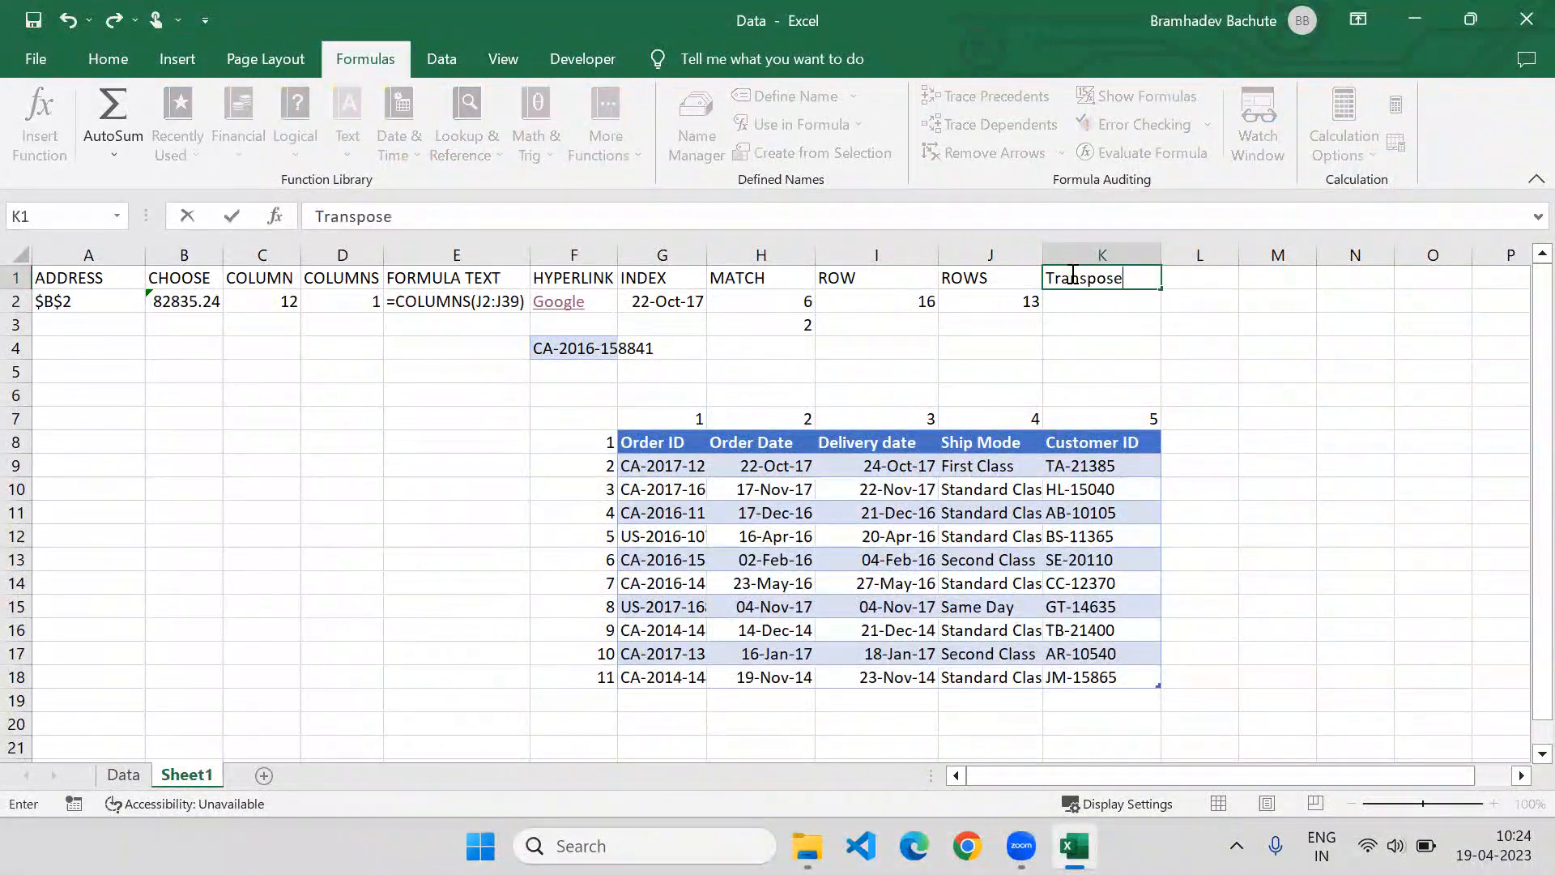
{"action": "key", "text": "Return"}
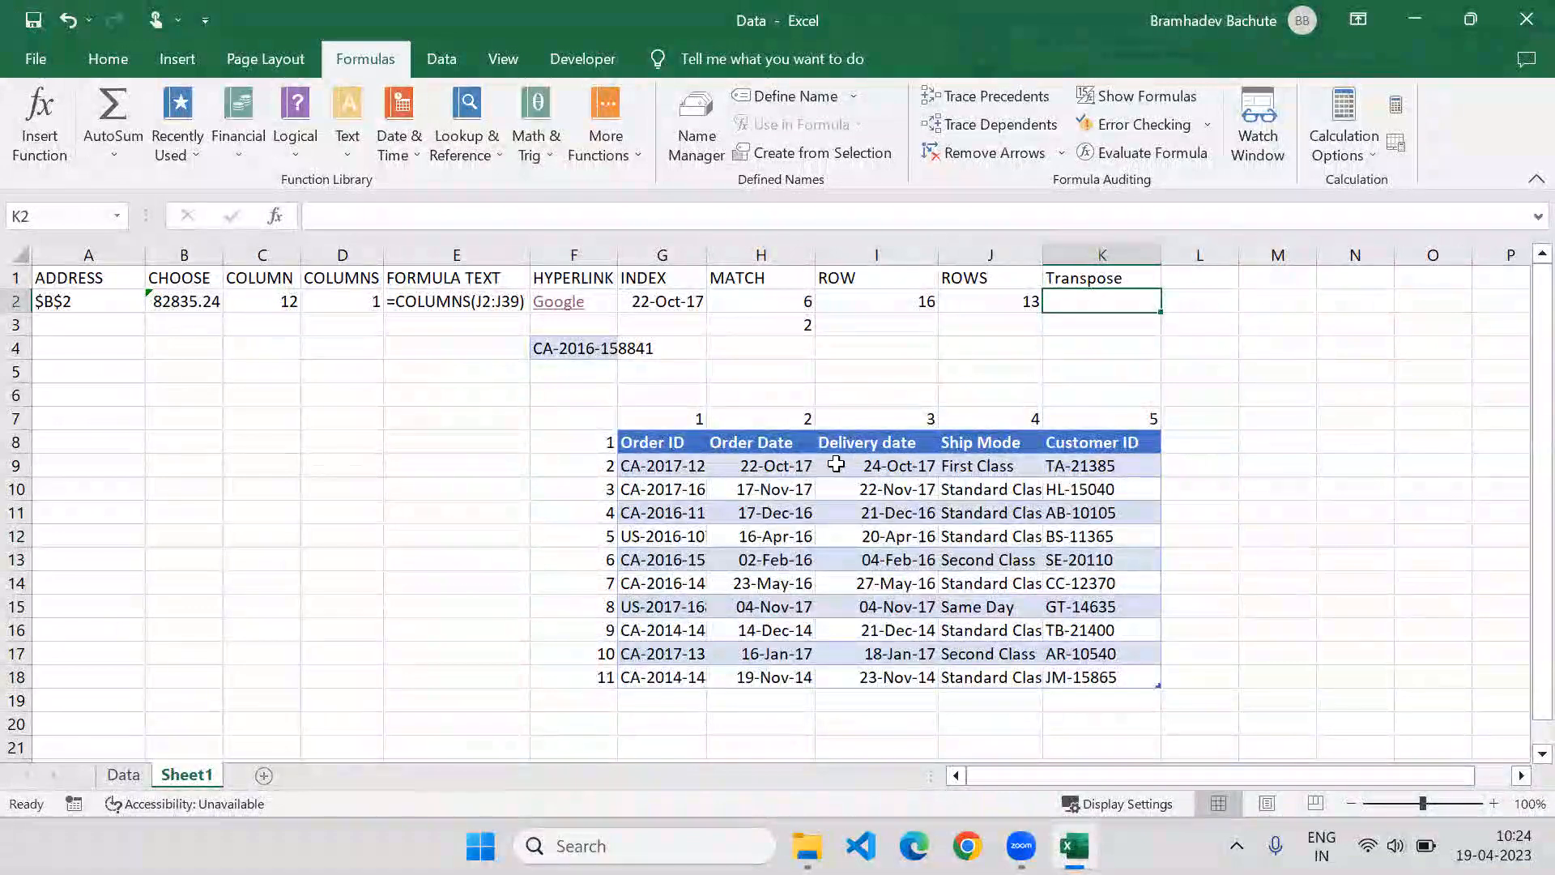
Copy the whole order table with its headers and paste it at P9 as transposed values
{"action": "left_click_drag", "start_coordinate": [675, 442], "coordinate": [1104, 669]}
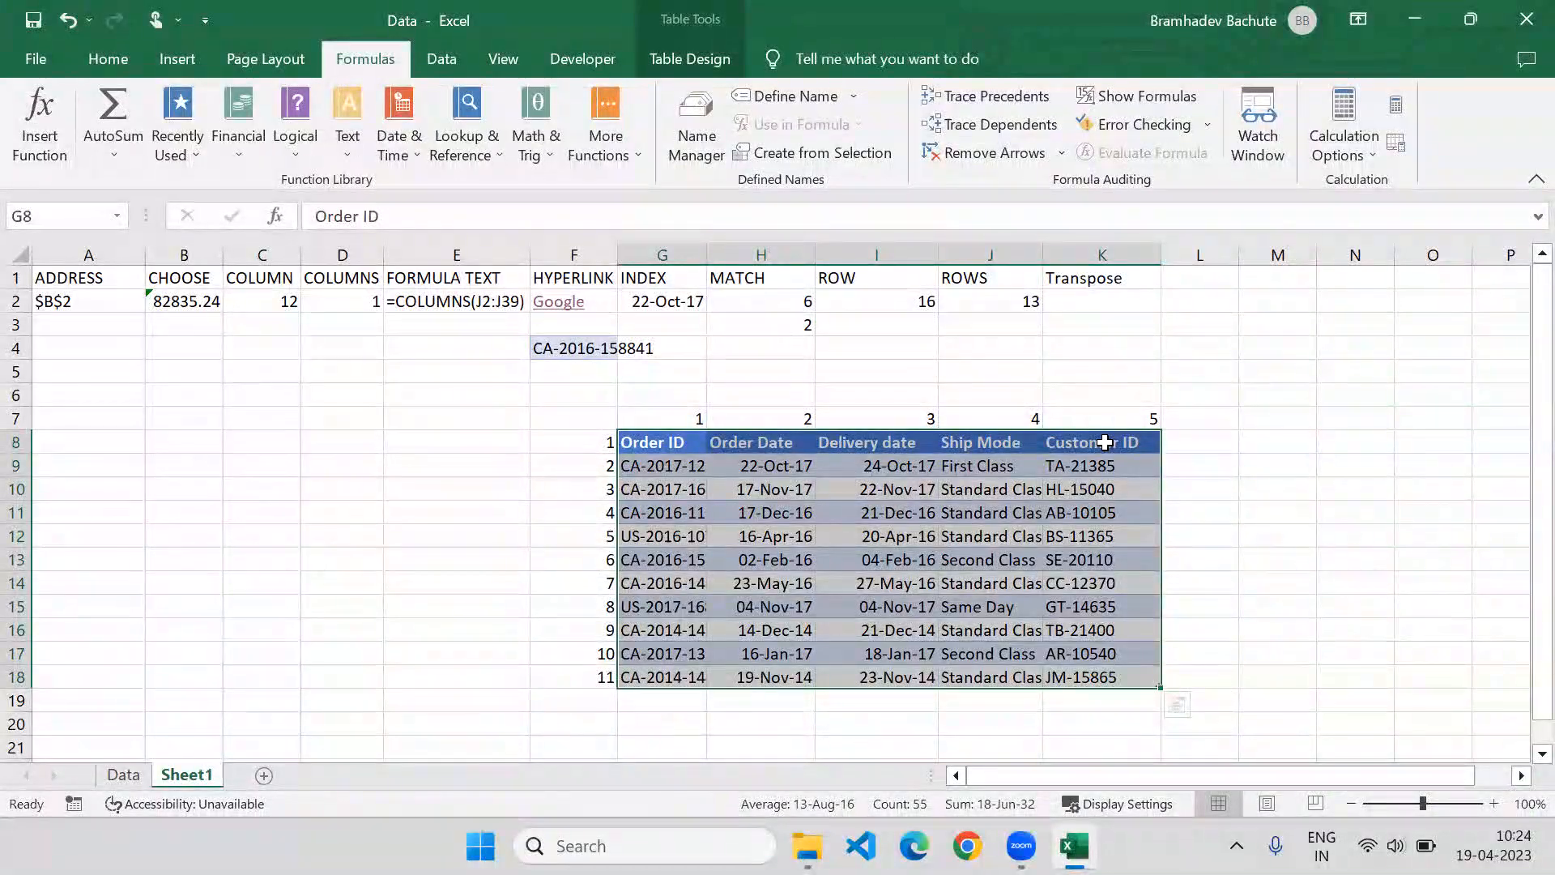
{"action": "left_click_drag", "start_coordinate": [1219, 771], "coordinate": [1358, 769]}
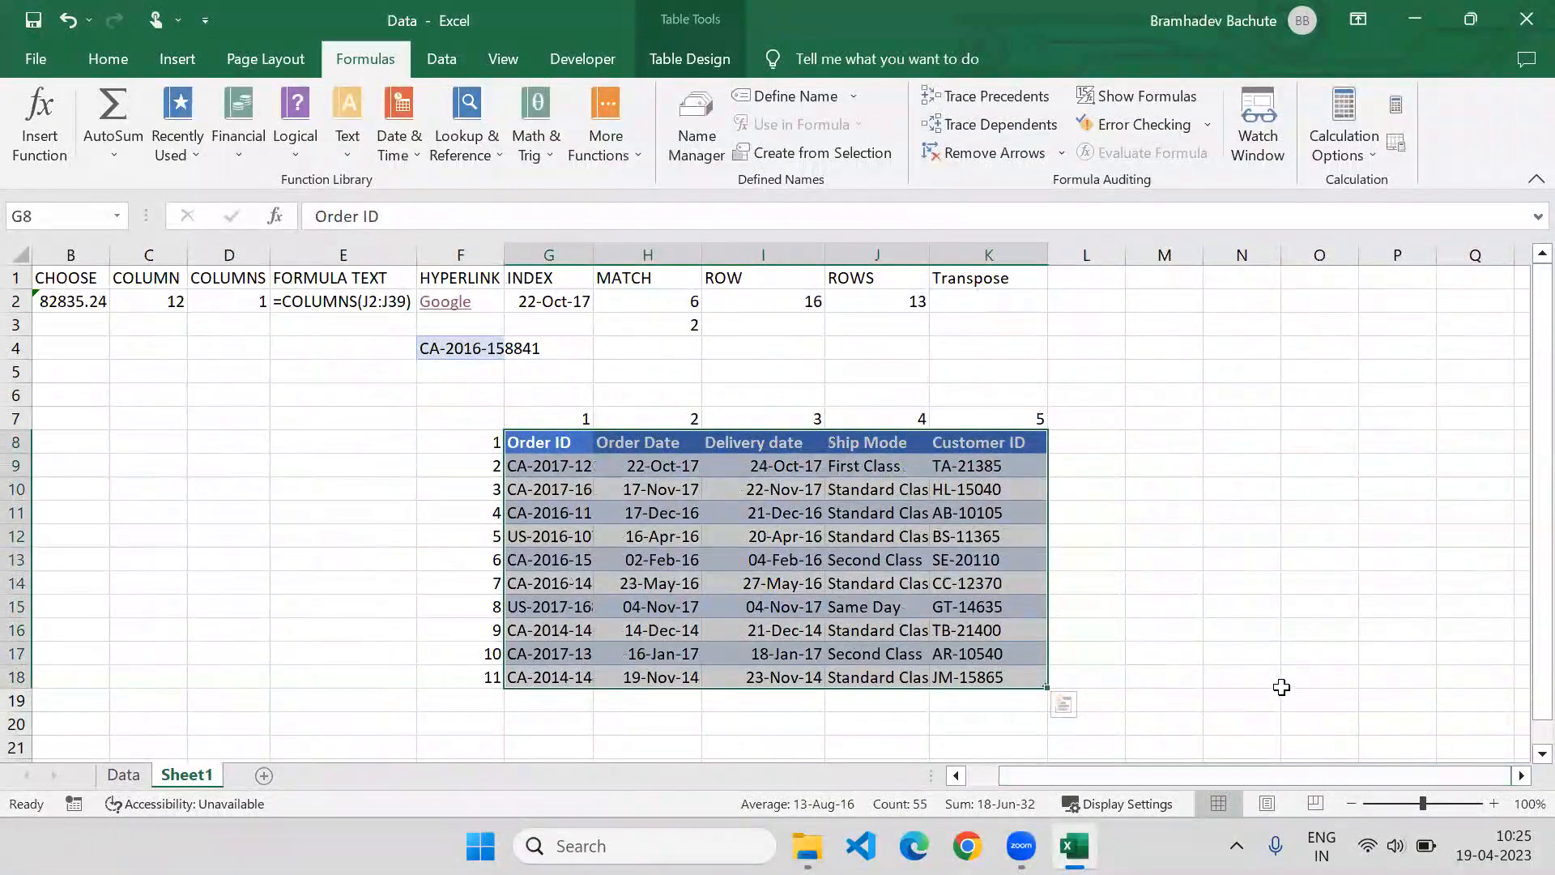
{"action": "key", "text": "ctrl+c"}
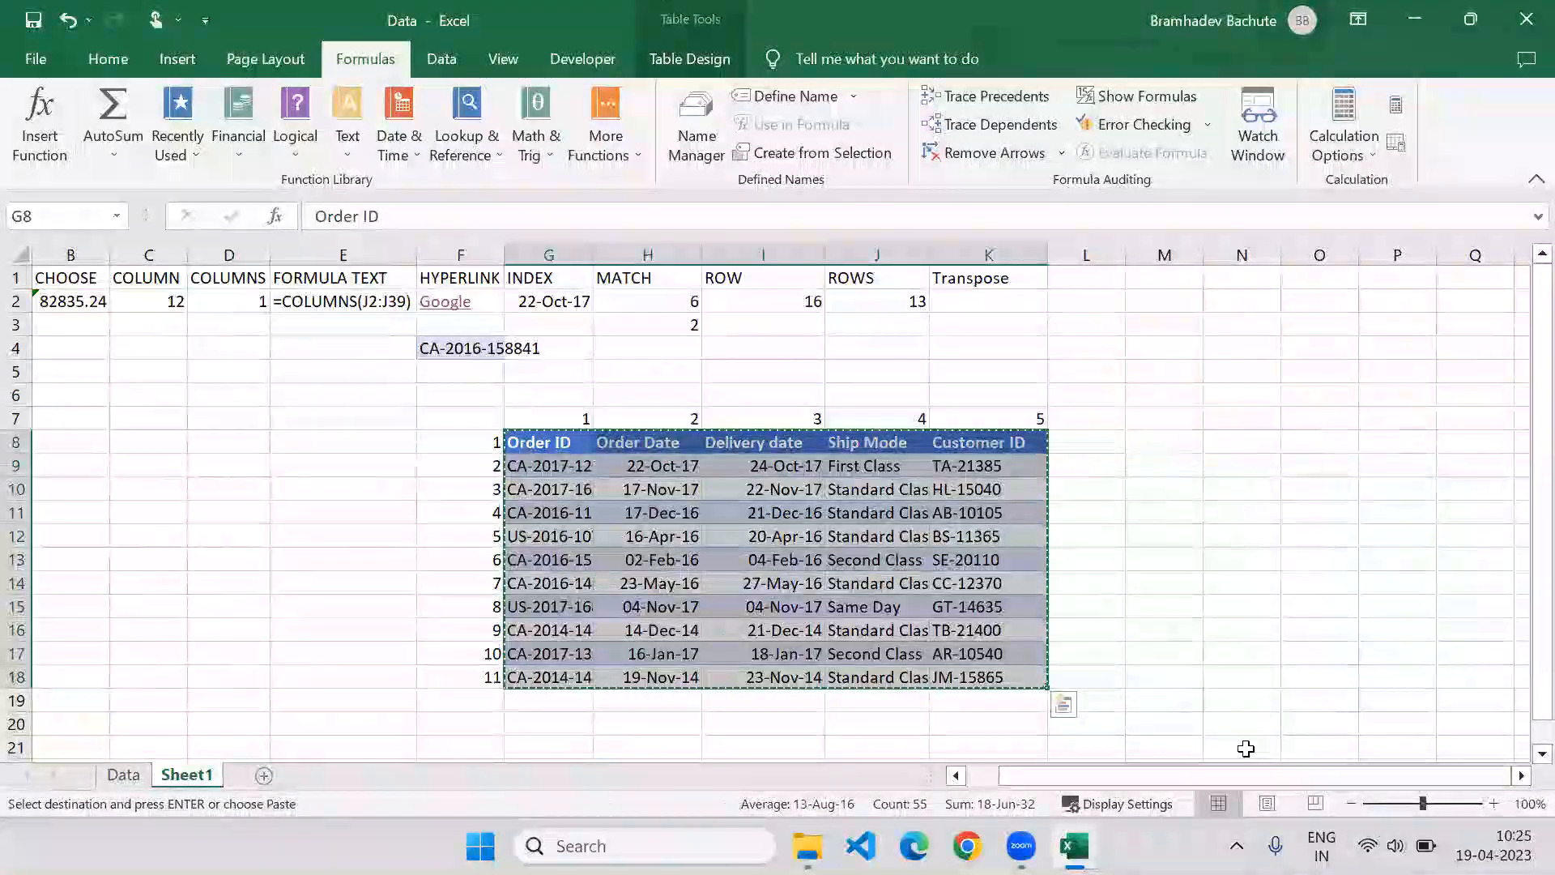
{"action": "scroll", "coordinate": [927, 517], "scroll_direction": "right", "scroll_amount": 5}
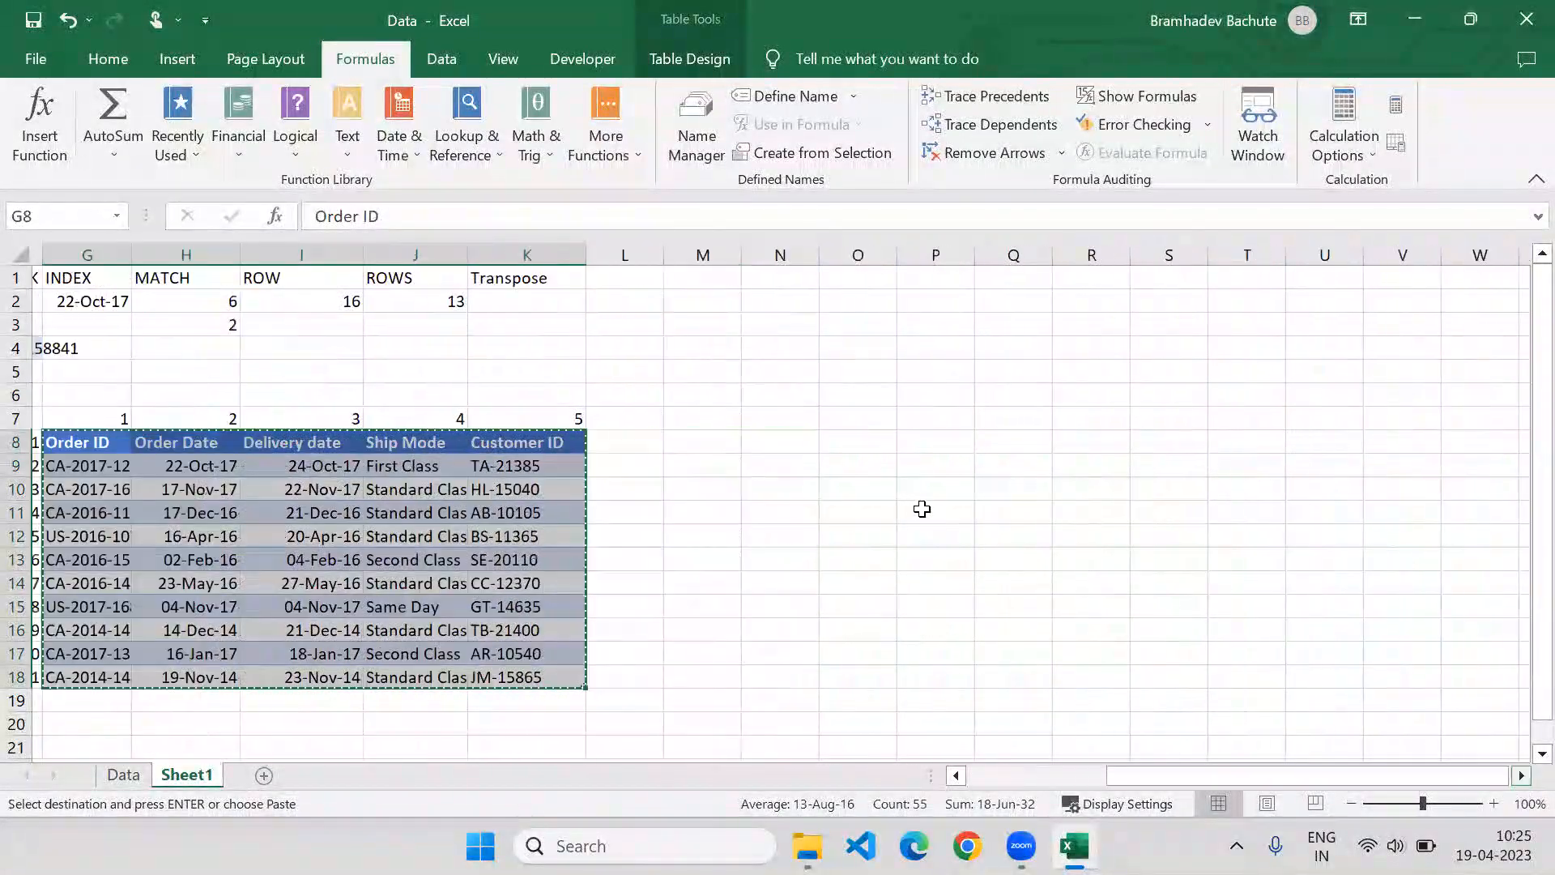
{"action": "left_click", "coordinate": [914, 468]}
{"action": "key", "text": "ctrl+alt+v"}
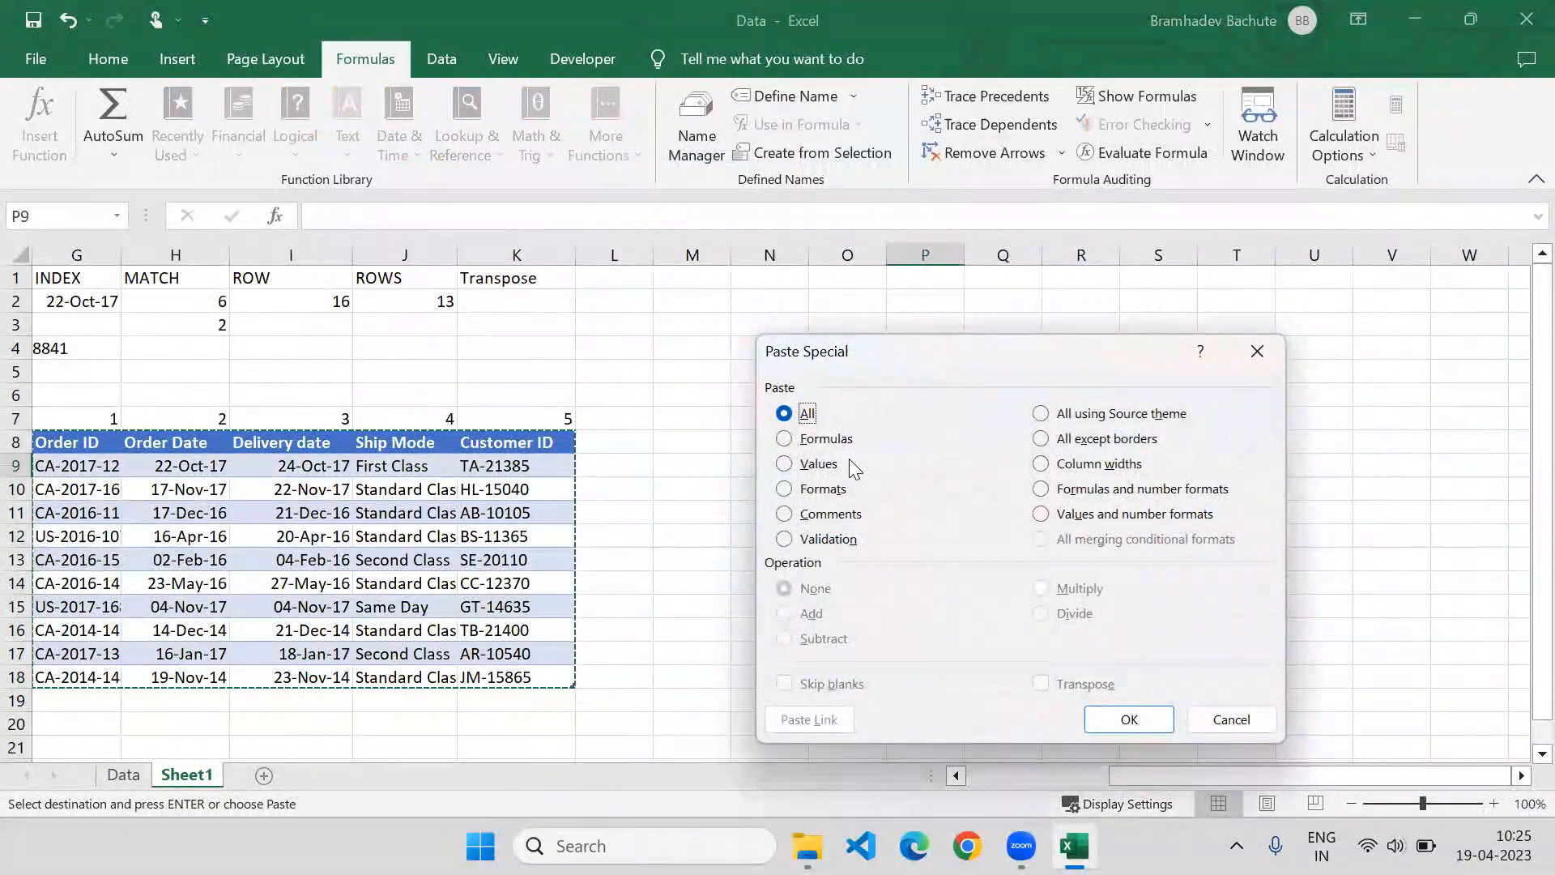
{"action": "left_click", "coordinate": [819, 463]}
{"action": "left_click", "coordinate": [1041, 684]}
{"action": "left_click", "coordinate": [1125, 719]}
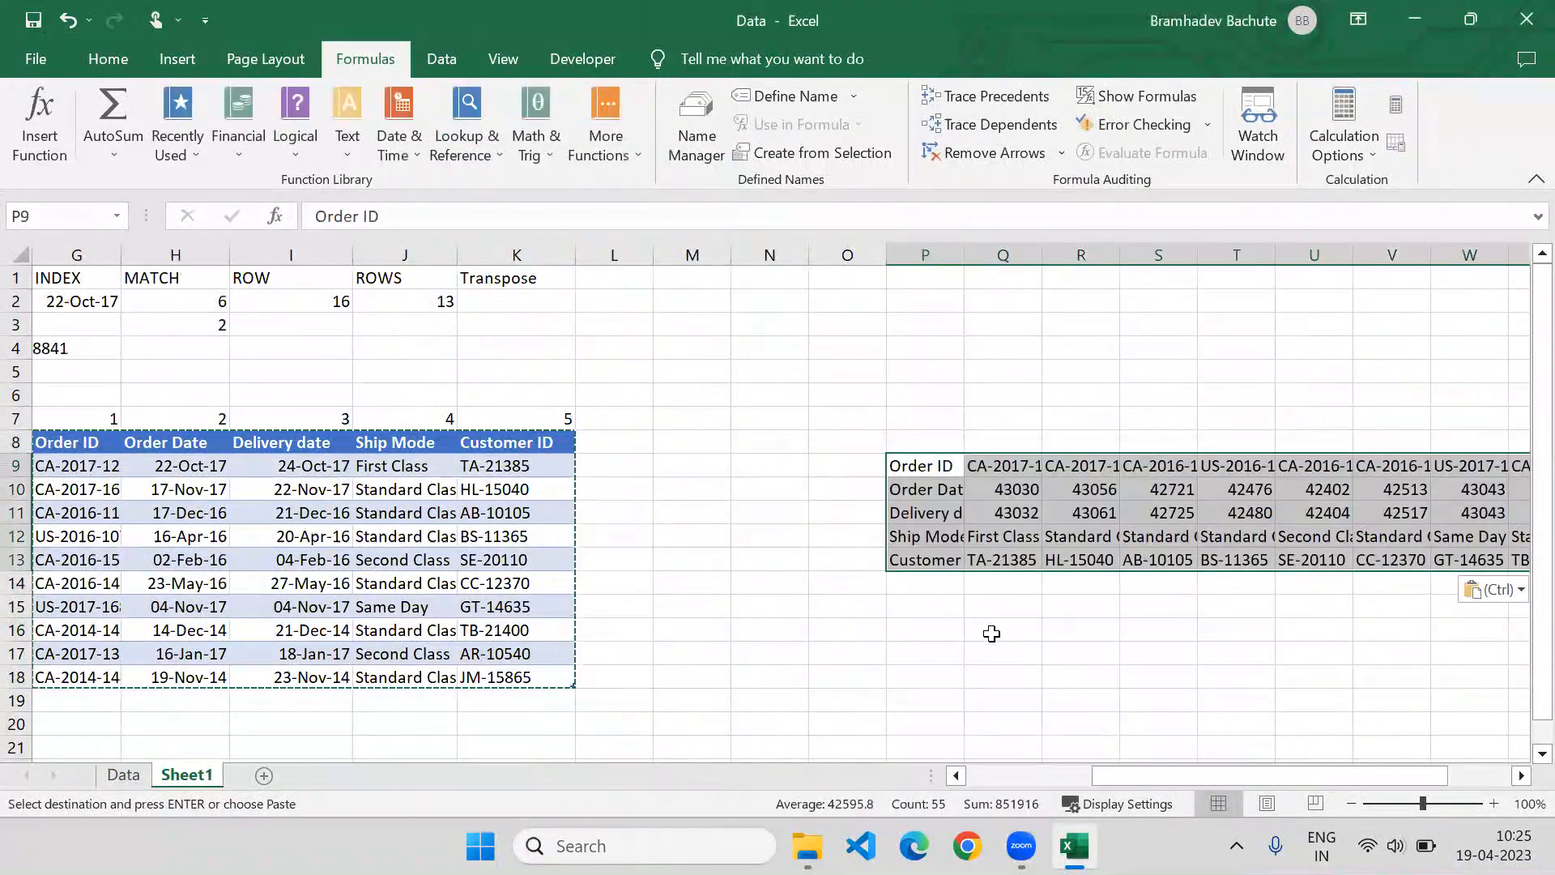
Clear the transposed values pasted in P9:Z13
{"action": "left_click_drag", "start_coordinate": [1441, 775], "coordinate": [1507, 773]}
{"action": "left_click_drag", "start_coordinate": [1184, 773], "coordinate": [1325, 782]}
{"action": "left_click_drag", "start_coordinate": [592, 462], "coordinate": [1369, 573]}
{"action": "key", "text": "Delete"}
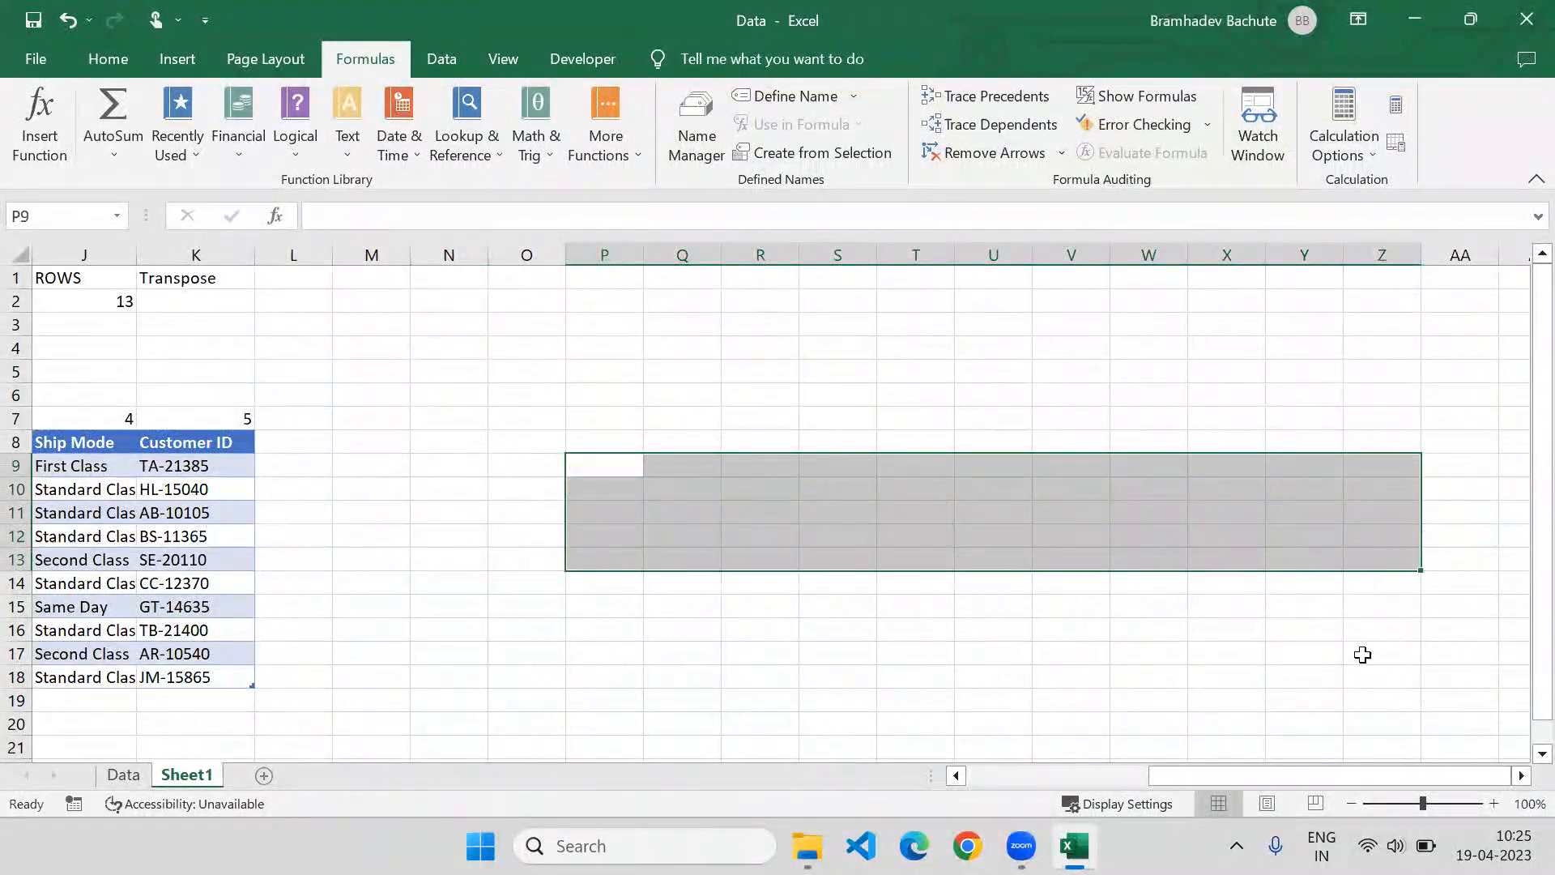
{"action": "left_click_drag", "start_coordinate": [1295, 777], "coordinate": [1051, 779]}
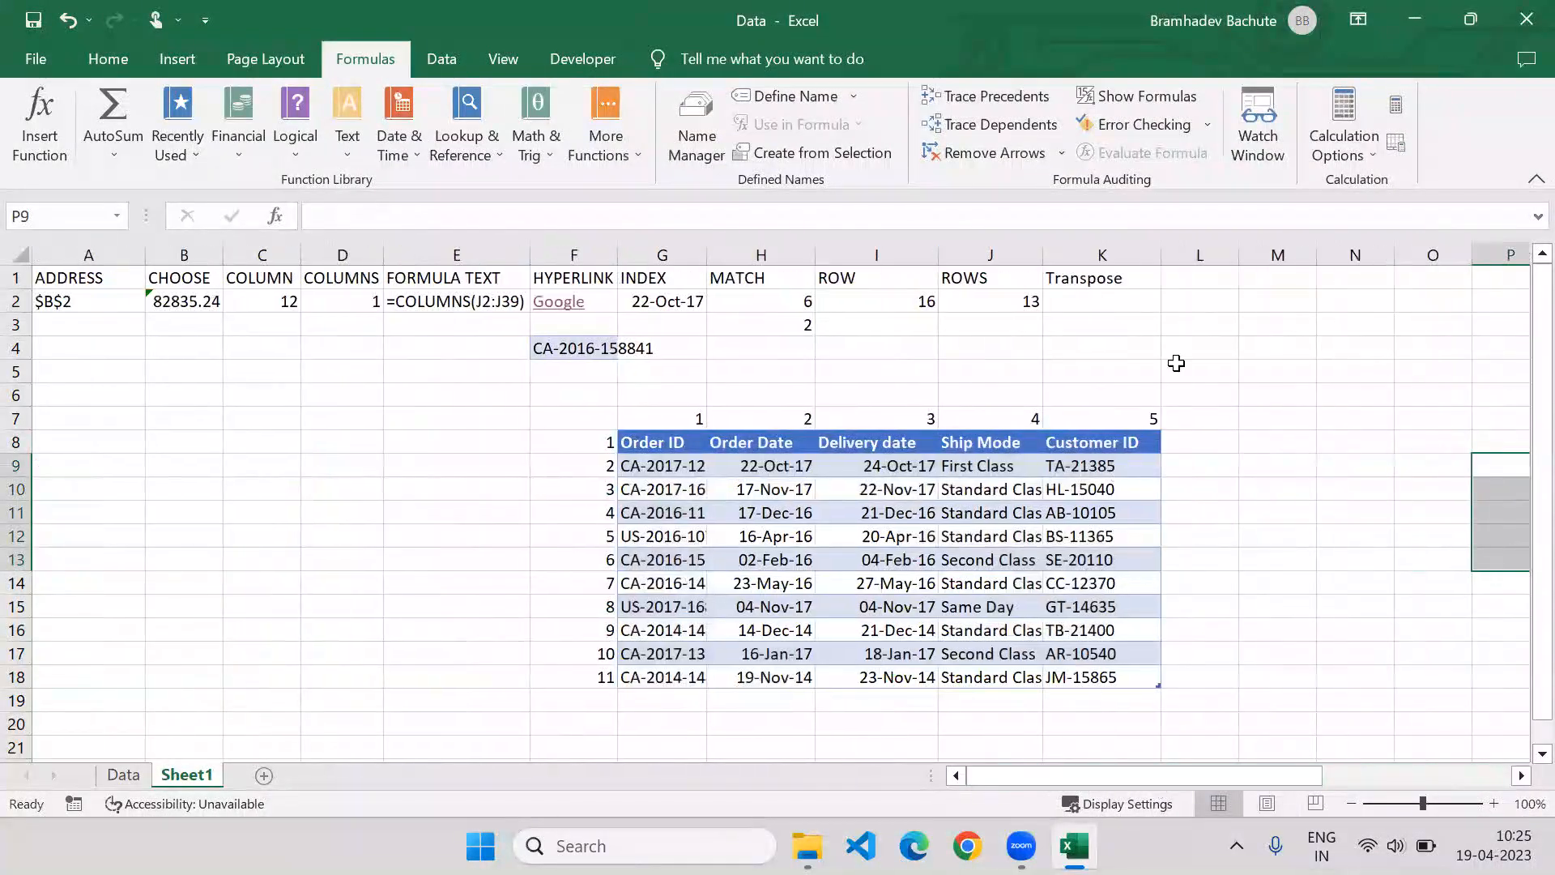
{"action": "left_click", "coordinate": [1139, 308]}
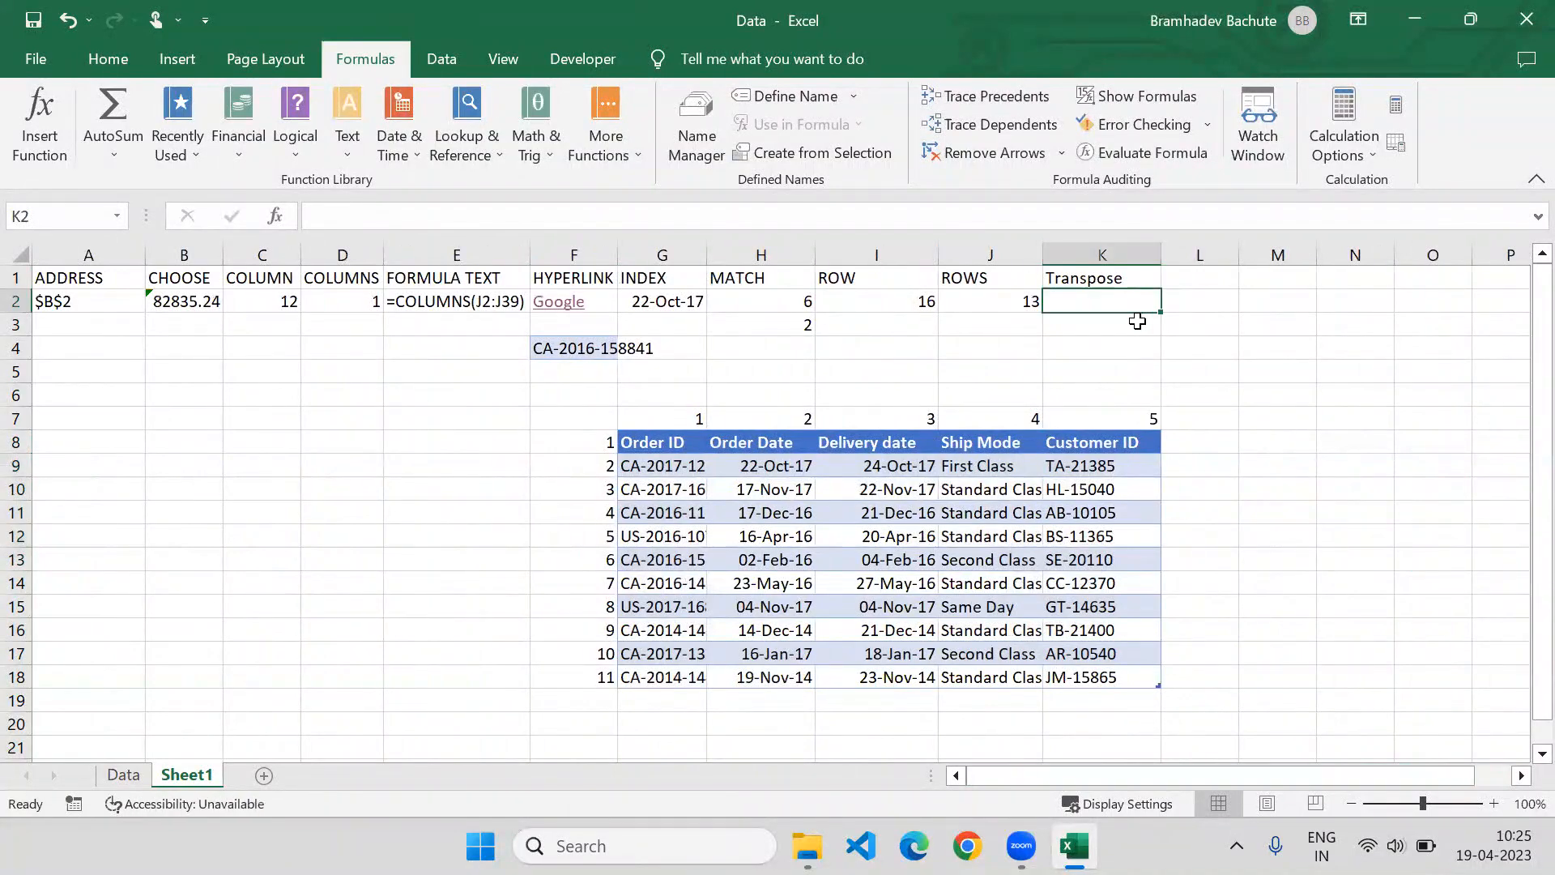
{"action": "key", "text": "F2"}
{"action": "type", "text": "="}
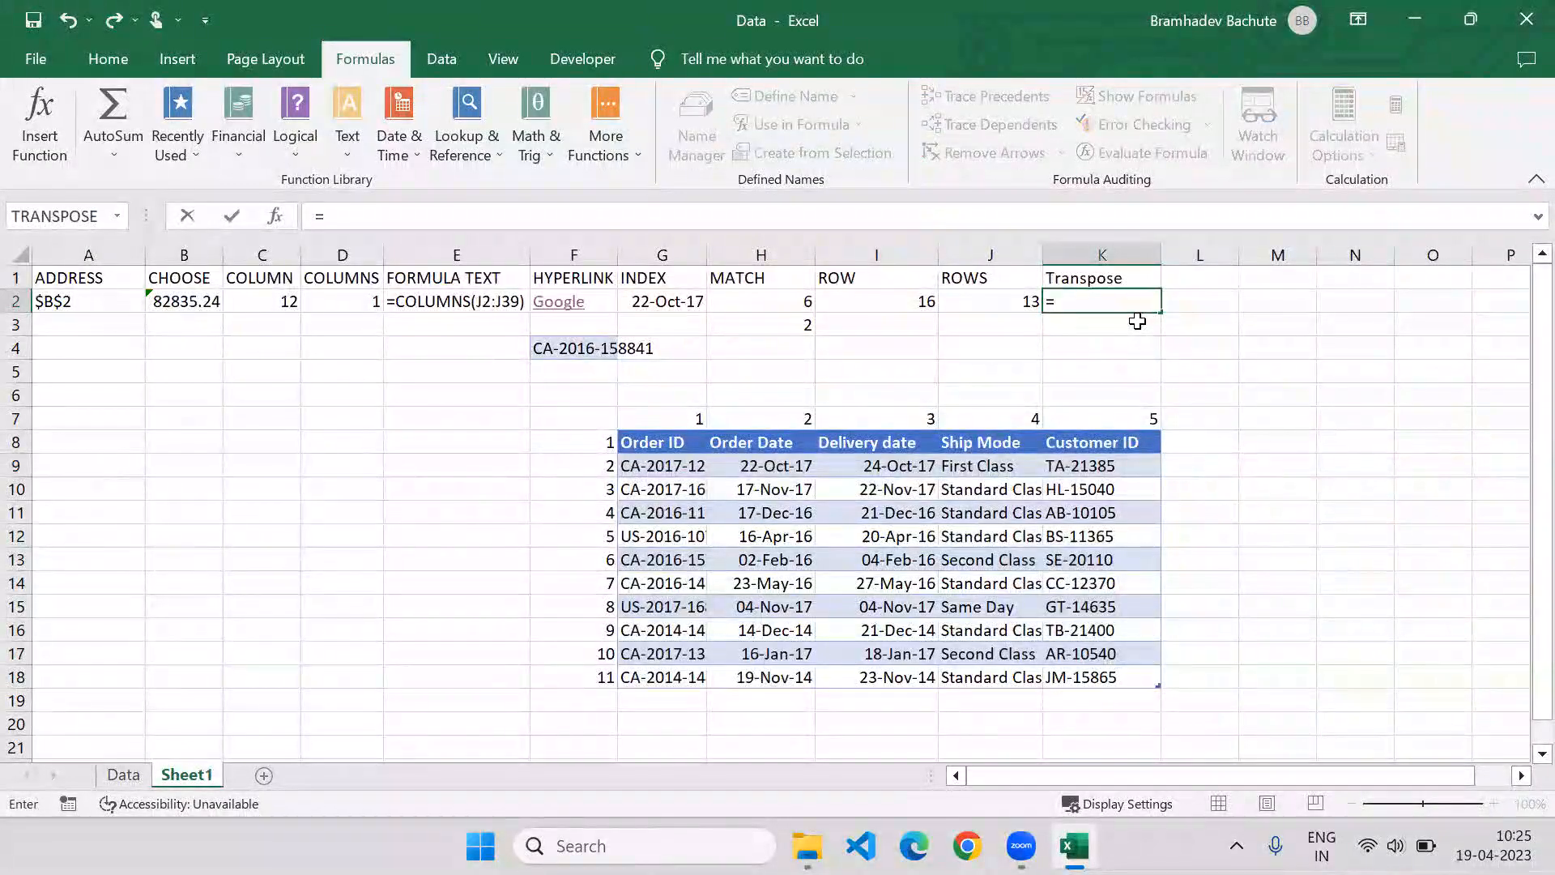
{"action": "key", "text": "Escape"}
Enter =TRANSPOSE(G8:K18) as an array formula across K2:U5
{"action": "left_click_drag", "start_coordinate": [672, 441], "coordinate": [1116, 666]}
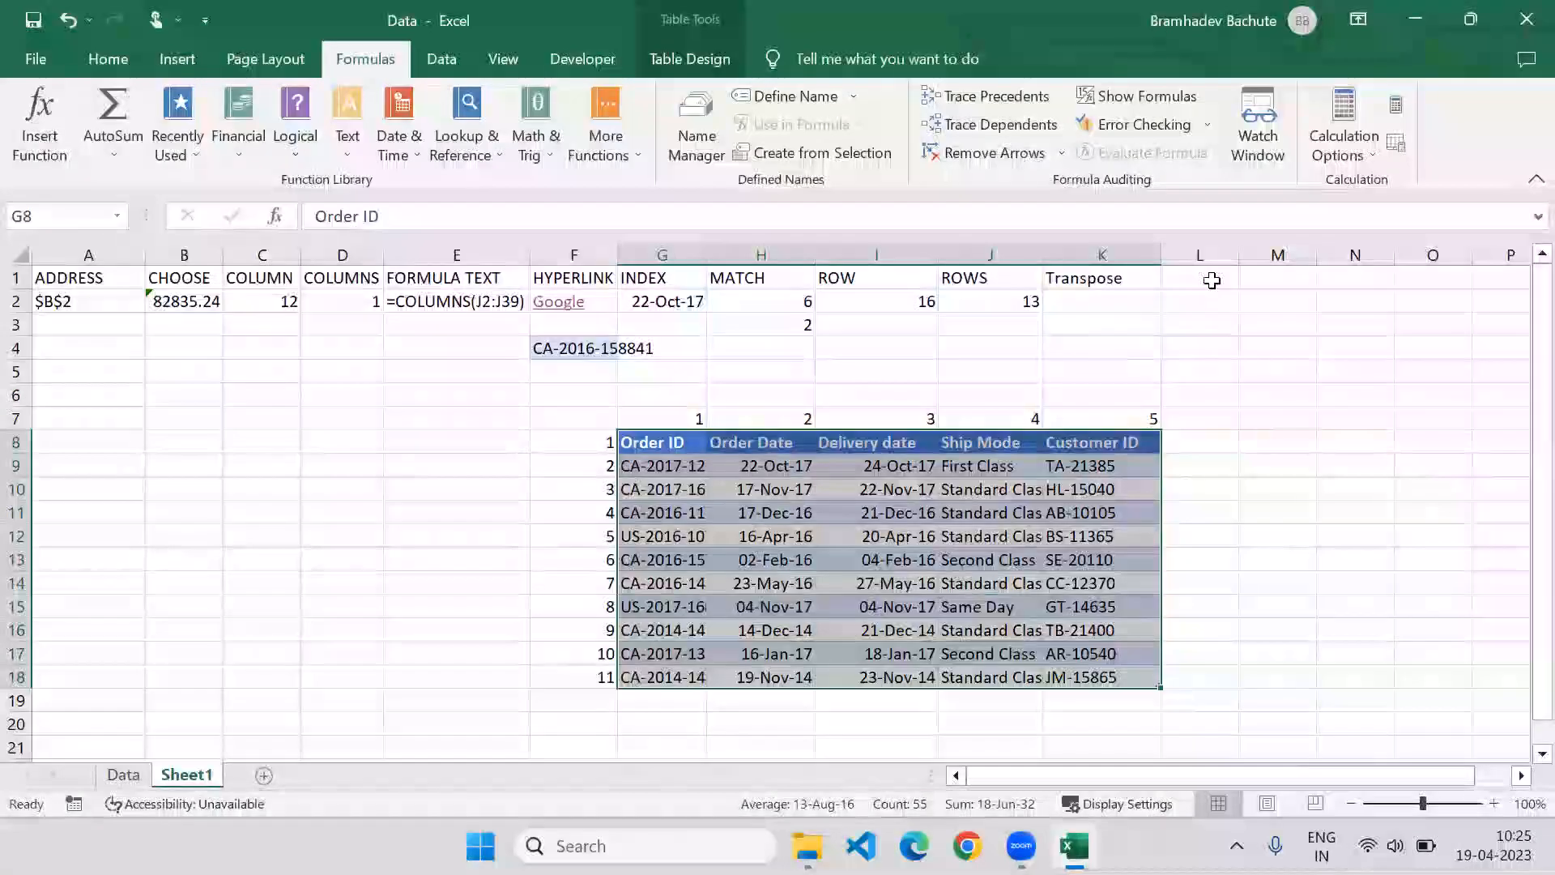
{"action": "left_click_drag", "start_coordinate": [1110, 306], "coordinate": [1109, 390]}
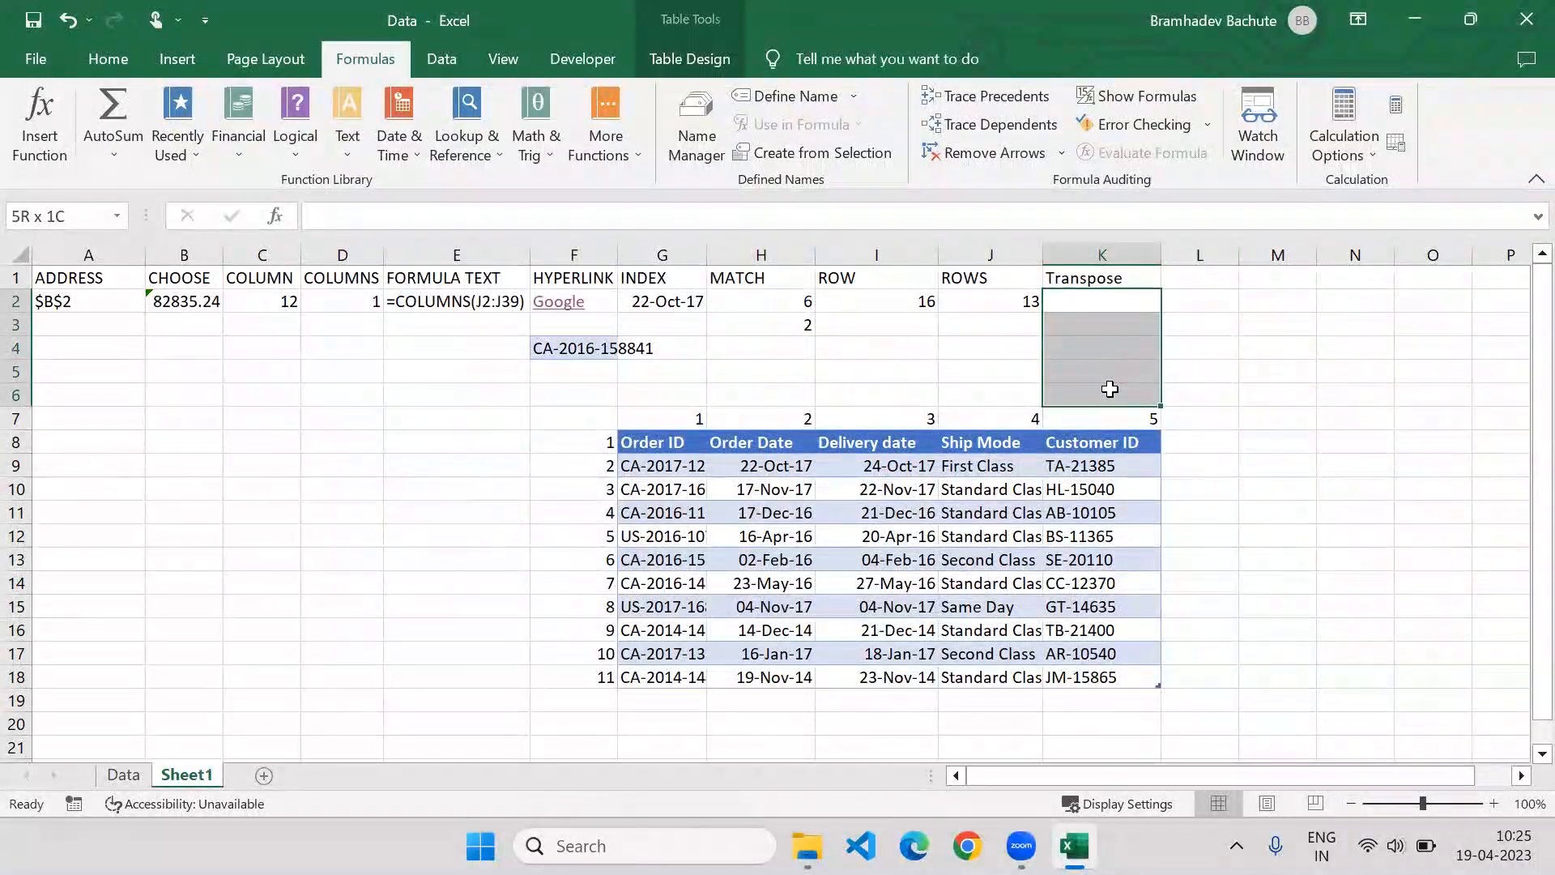
{"action": "left_click_drag", "start_coordinate": [1110, 388], "coordinate": [1082, 375]}
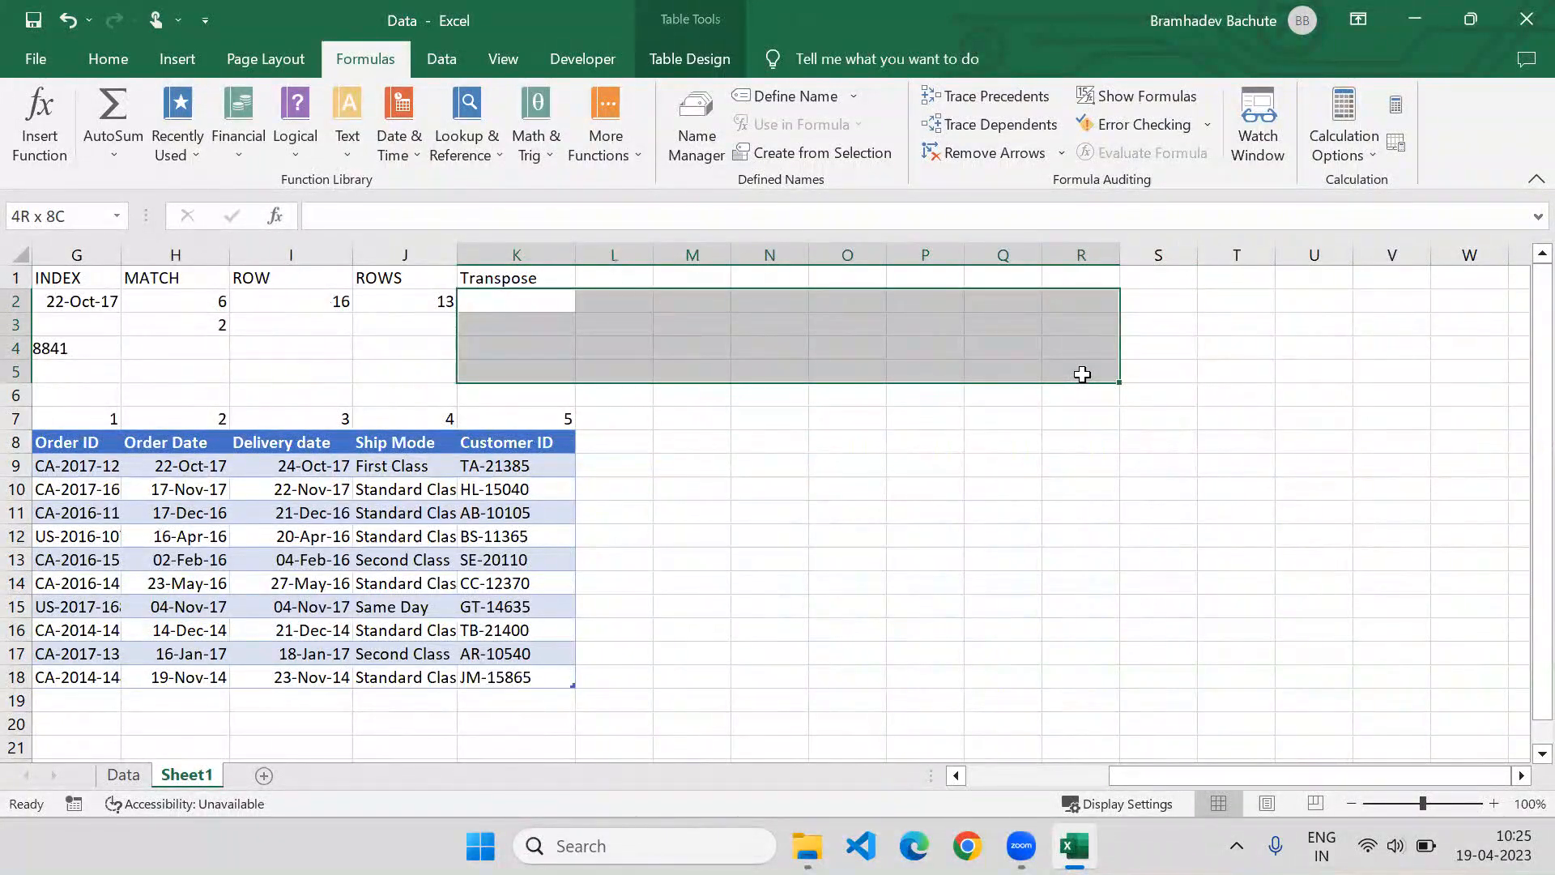
{"action": "left_click_drag", "start_coordinate": [1084, 374], "coordinate": [1291, 364]}
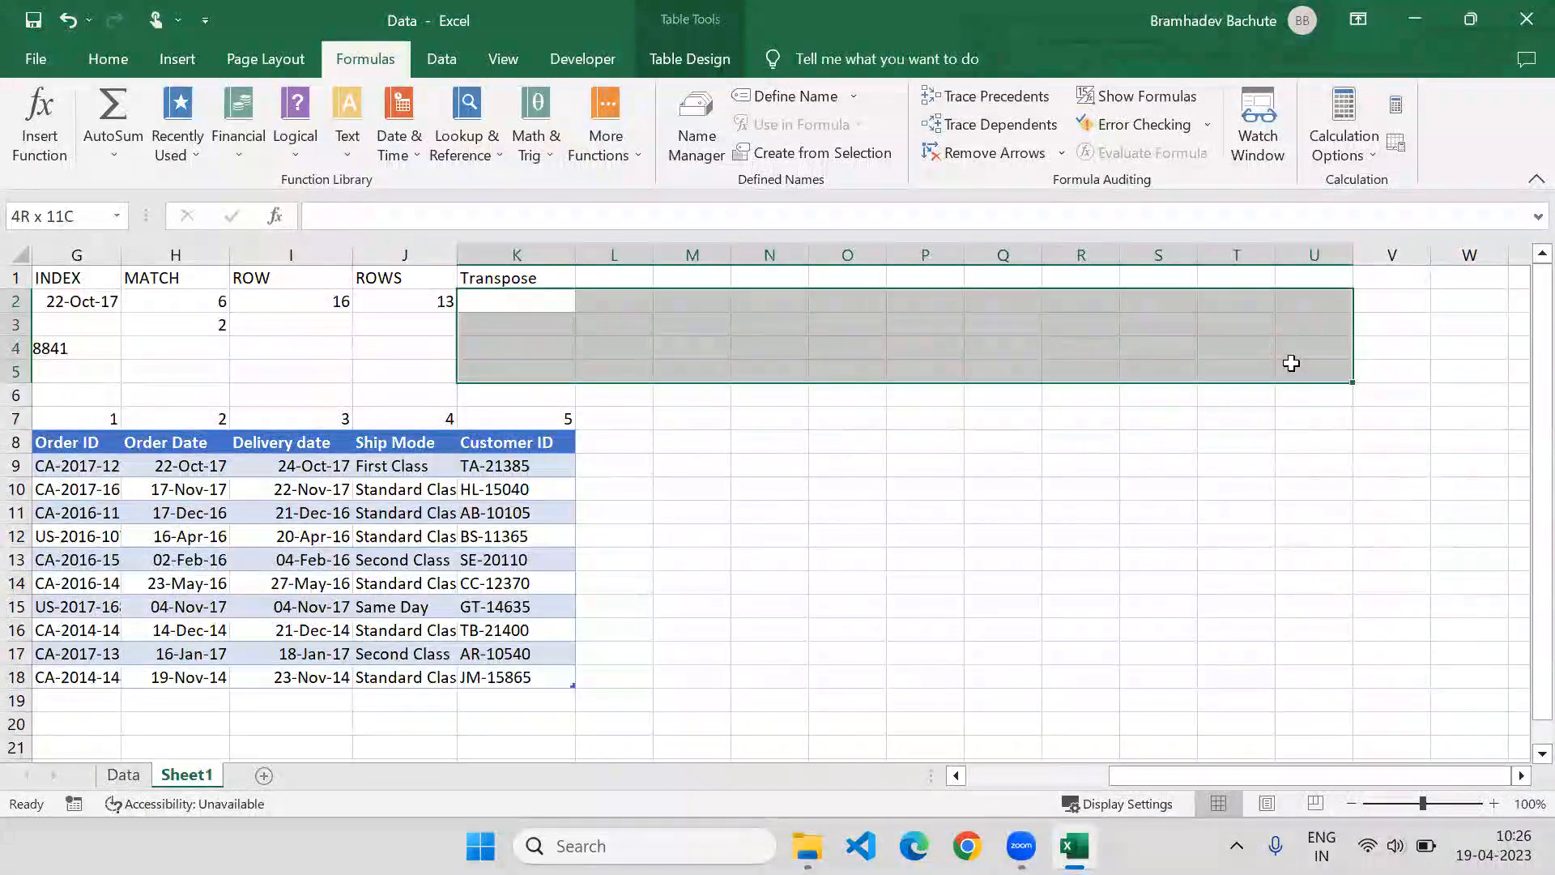
{"action": "left_click_drag", "start_coordinate": [1291, 363], "coordinate": [1291, 362]}
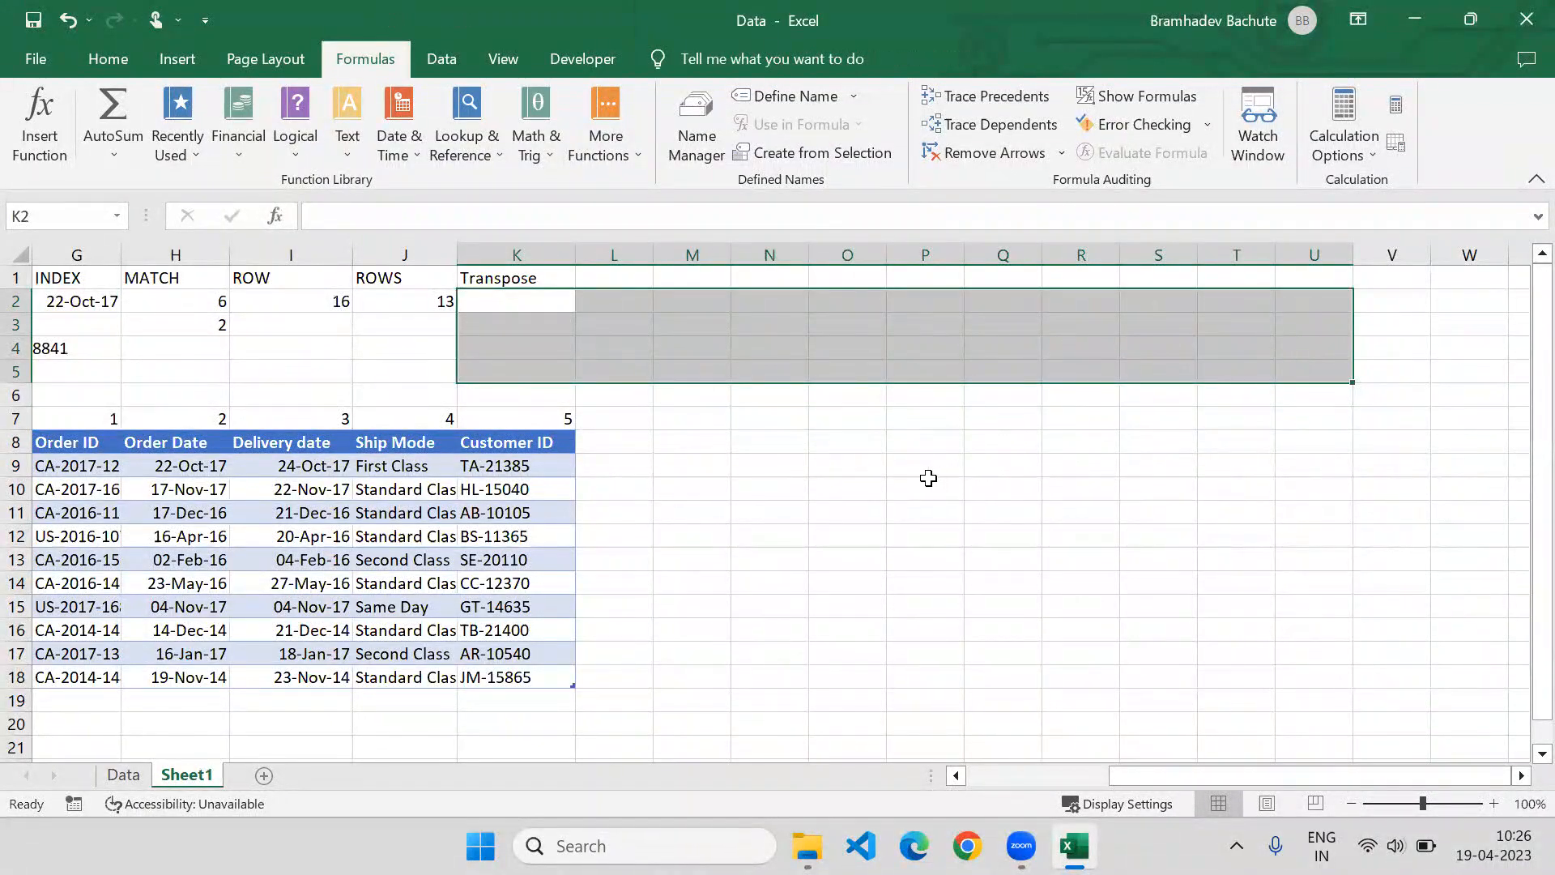
{"action": "type", "text": "="}
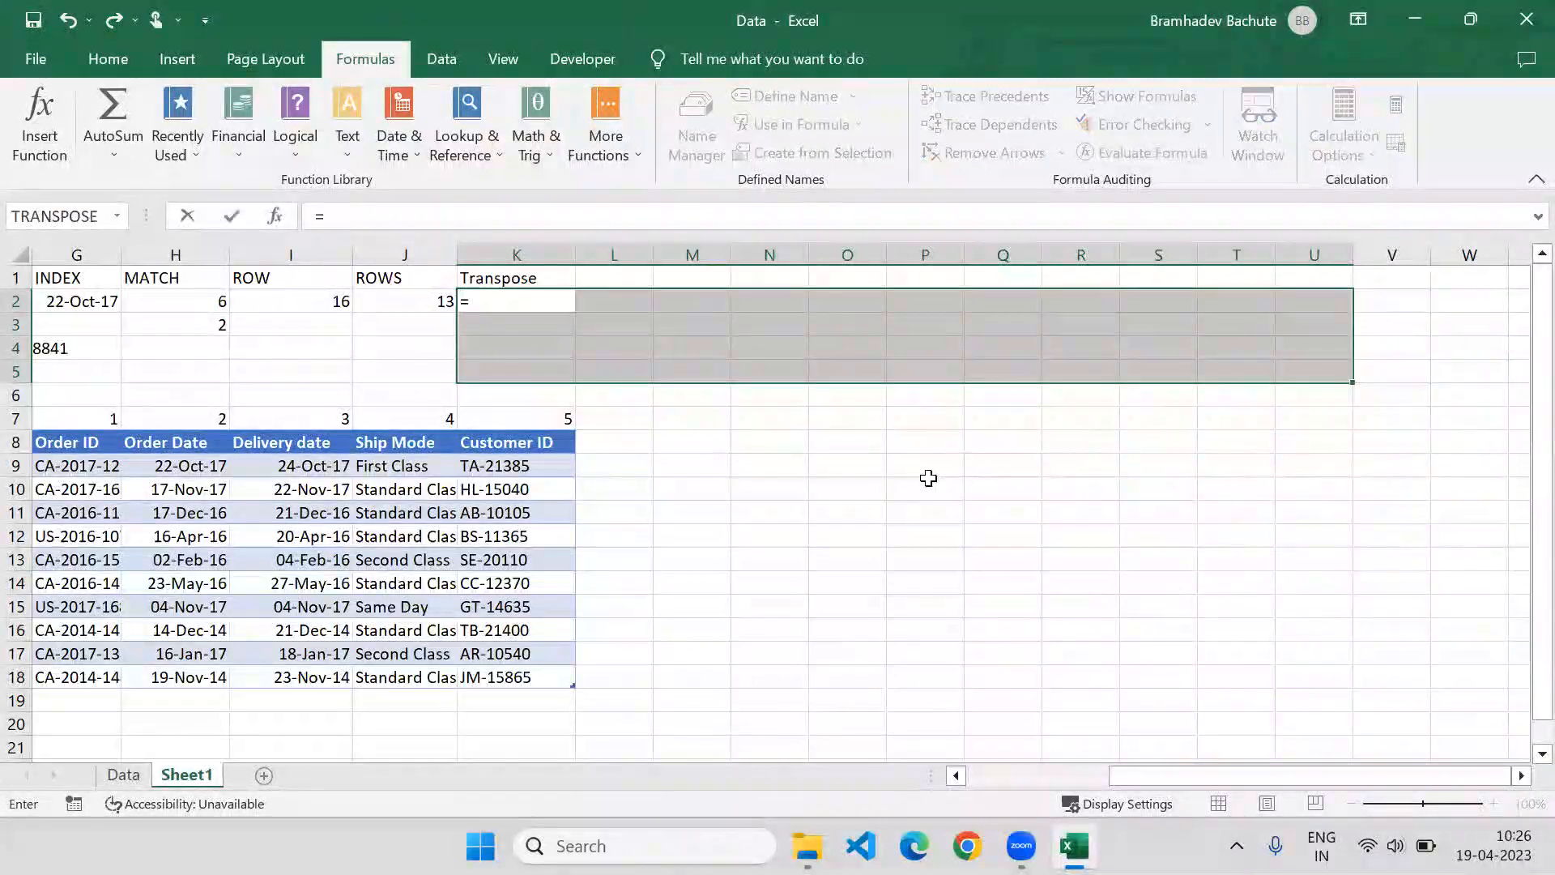
{"action": "type", "text": "tra"}
{"action": "key", "text": "Tab"}
{"action": "left_click_drag", "start_coordinate": [1149, 774], "coordinate": [1066, 774]}
{"action": "left_click_drag", "start_coordinate": [476, 438], "coordinate": [931, 677]}
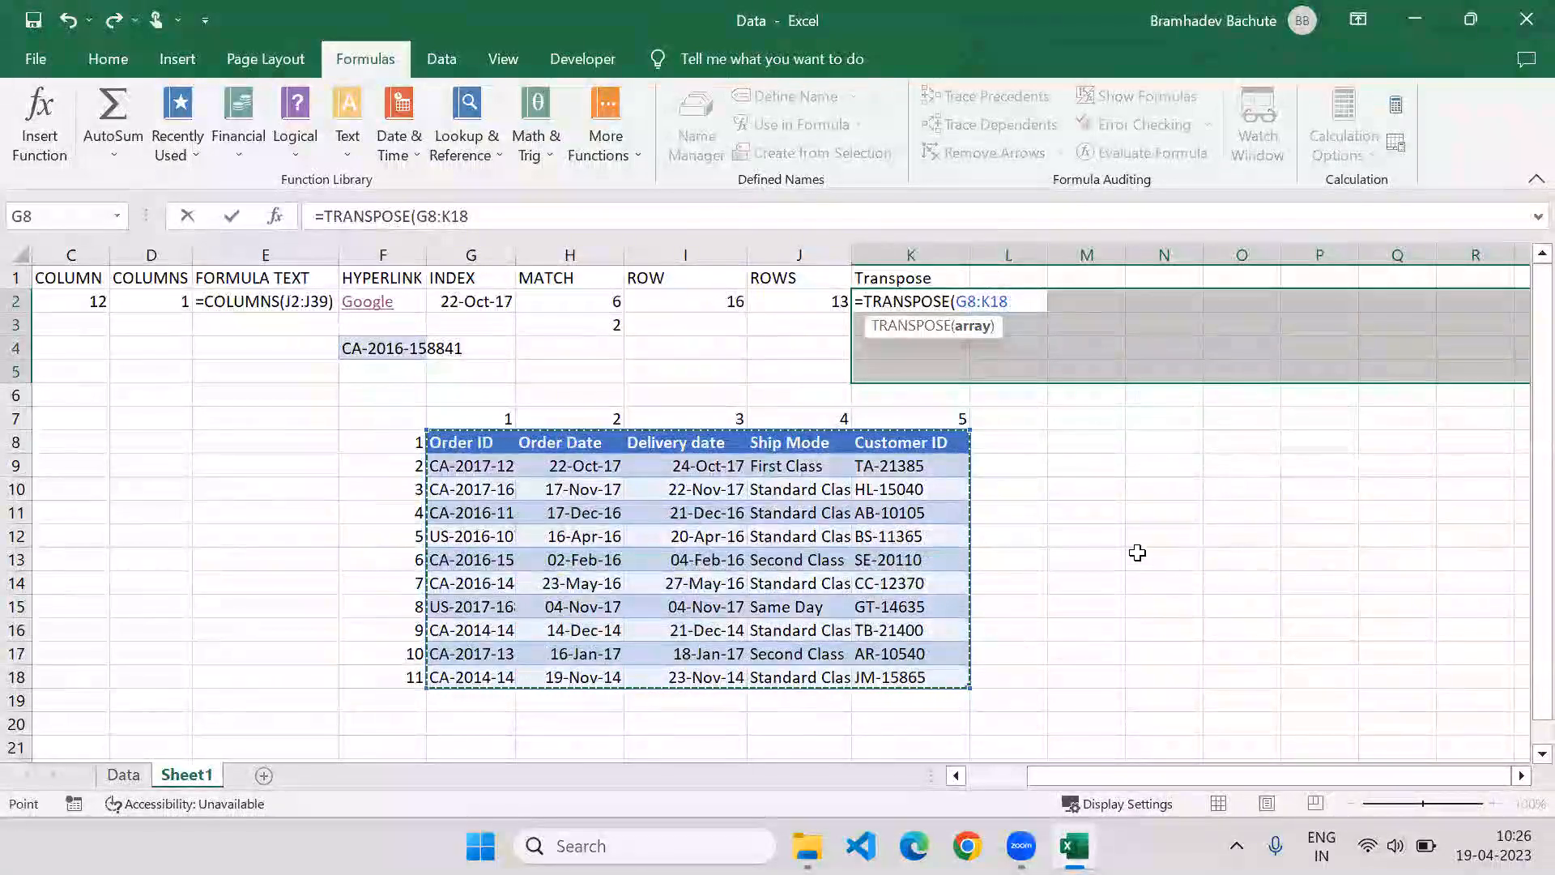
{"action": "type", "text": ")"}
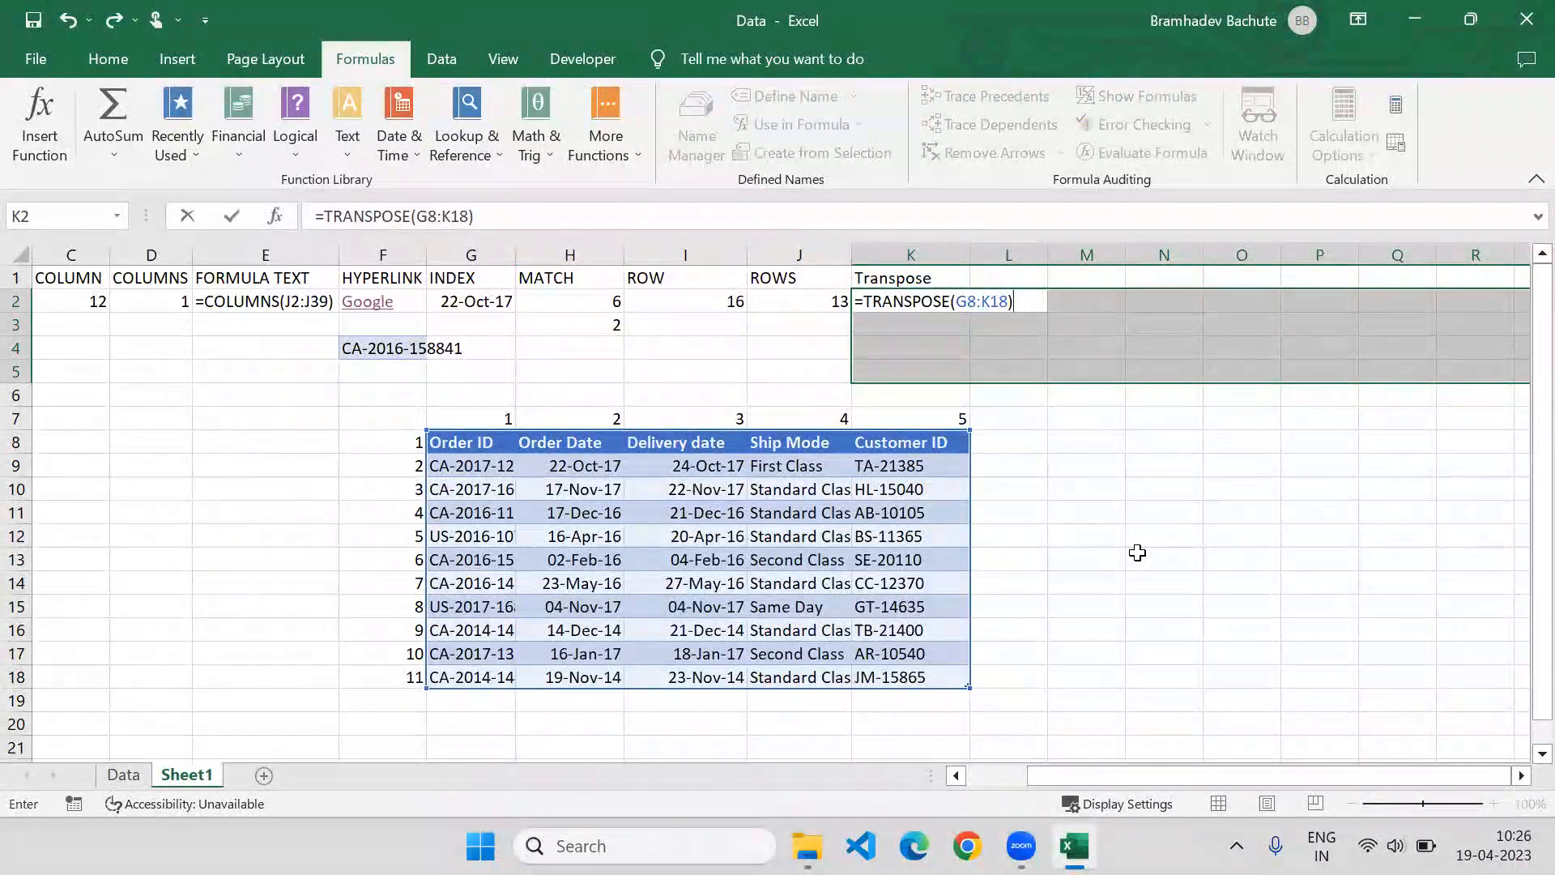
{"action": "key", "text": "ctrl+shift+Return"}
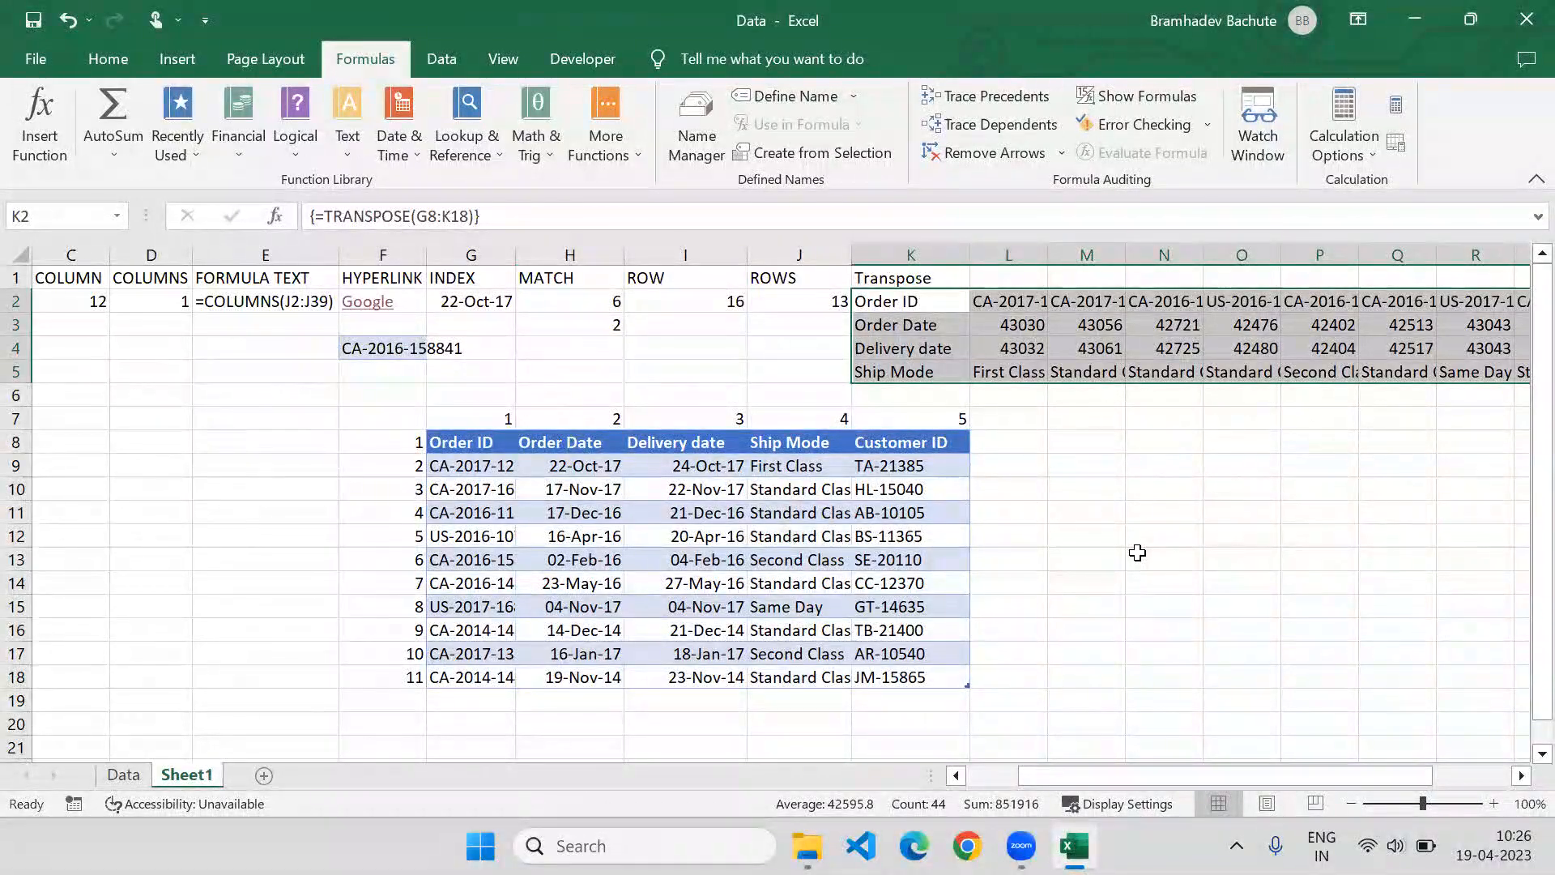
Extend the output range to K2:U6 and enter =TRANSPOSE(G8:K18) across it as an array formula
{"action": "key", "text": "shift+Right"}
{"action": "key", "text": "shift+Right"}
{"action": "key", "text": "shift+Right"}
{"action": "key", "text": "shift+Down"}
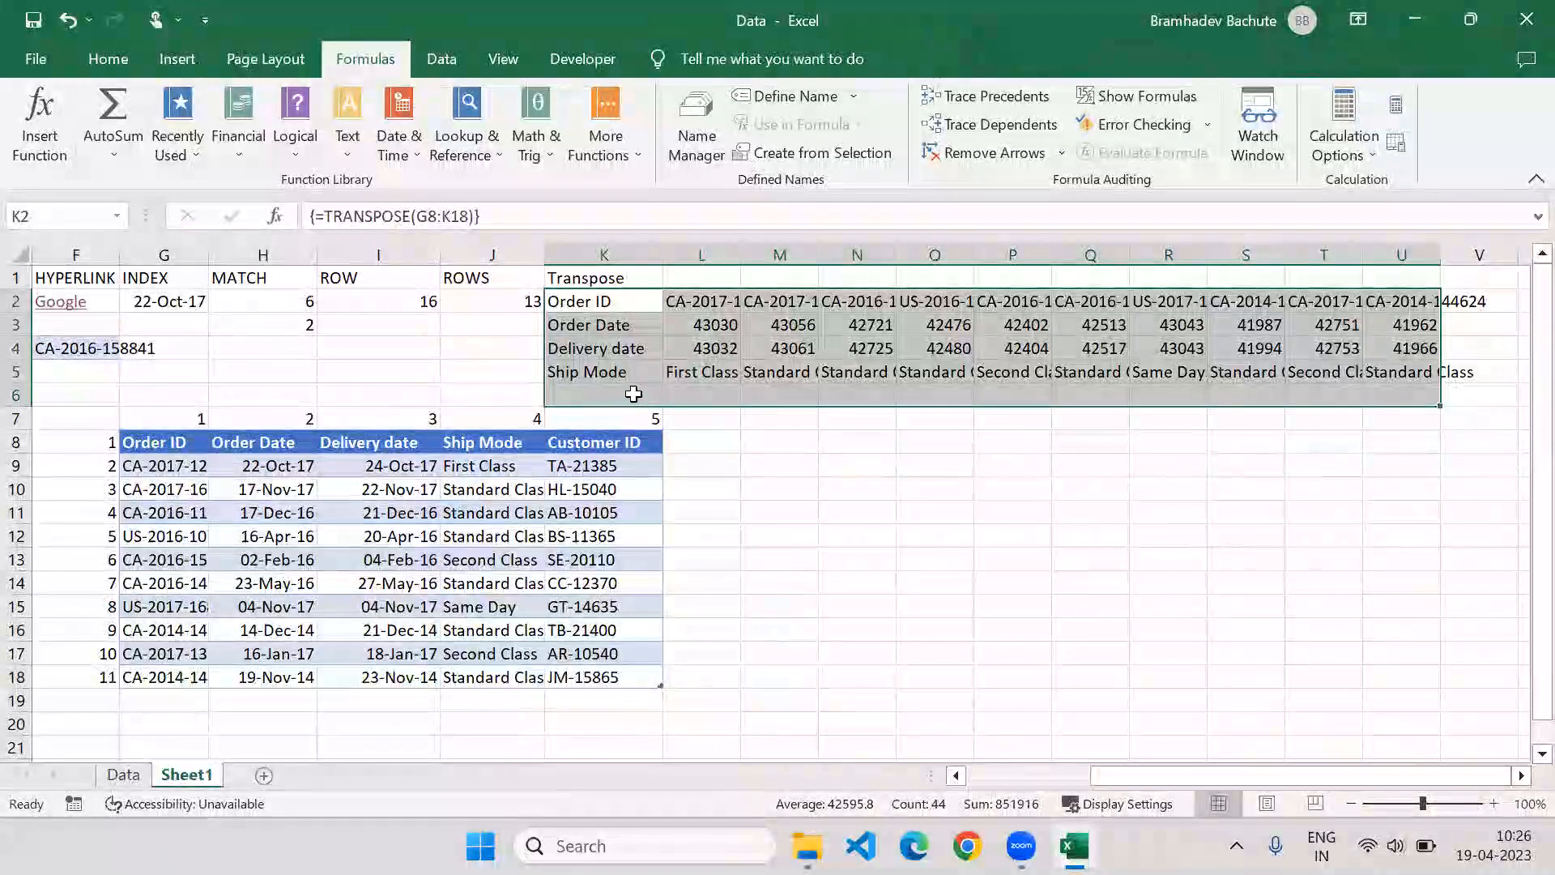
{"action": "type", "text": "="}
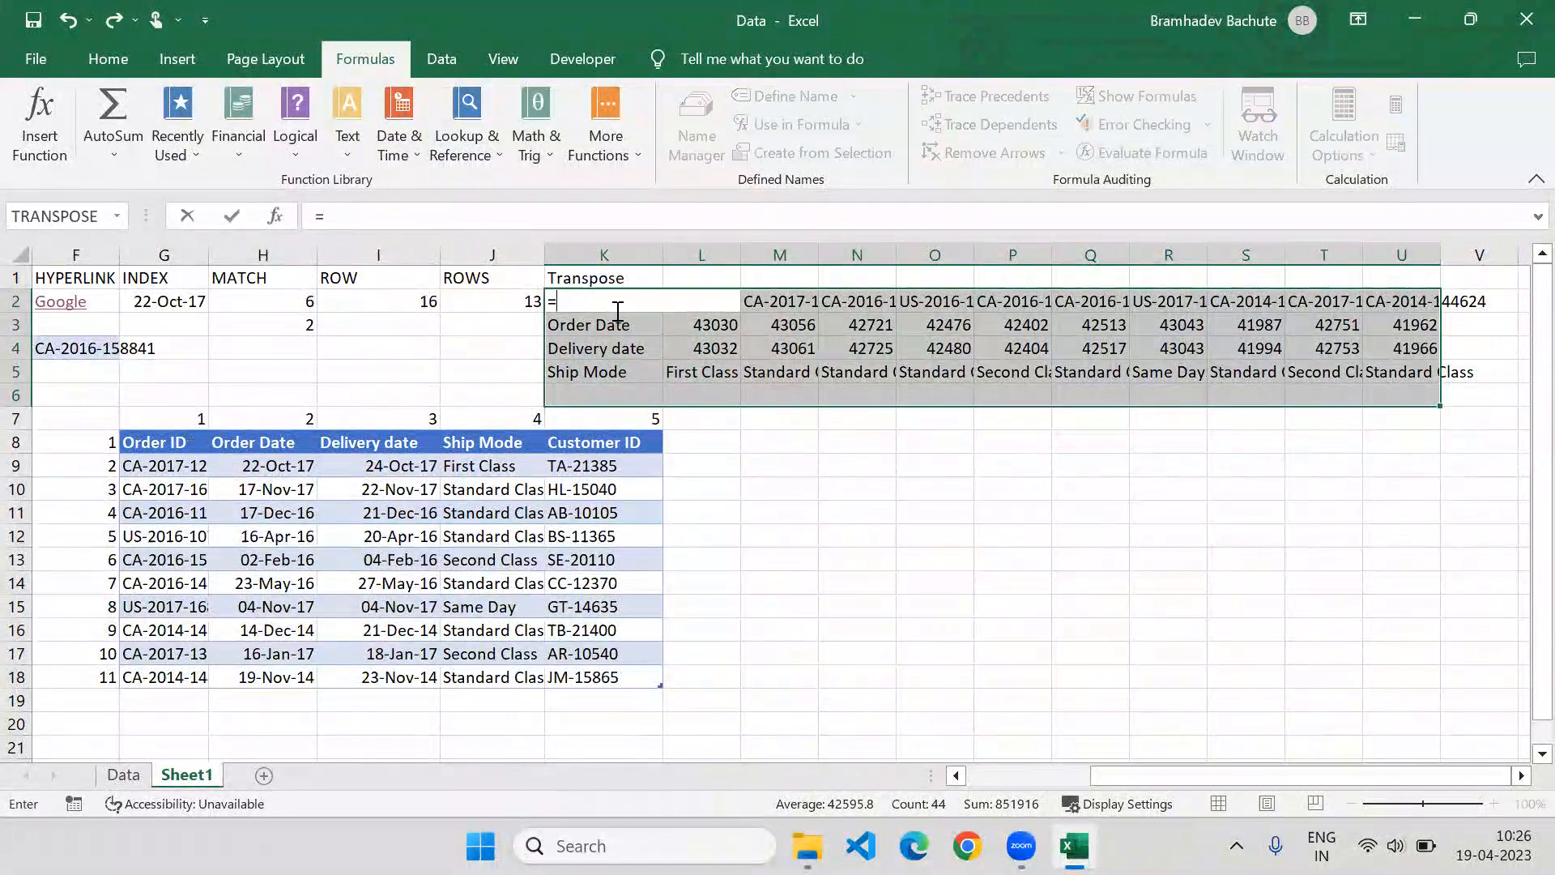
{"action": "type", "text": "tra"}
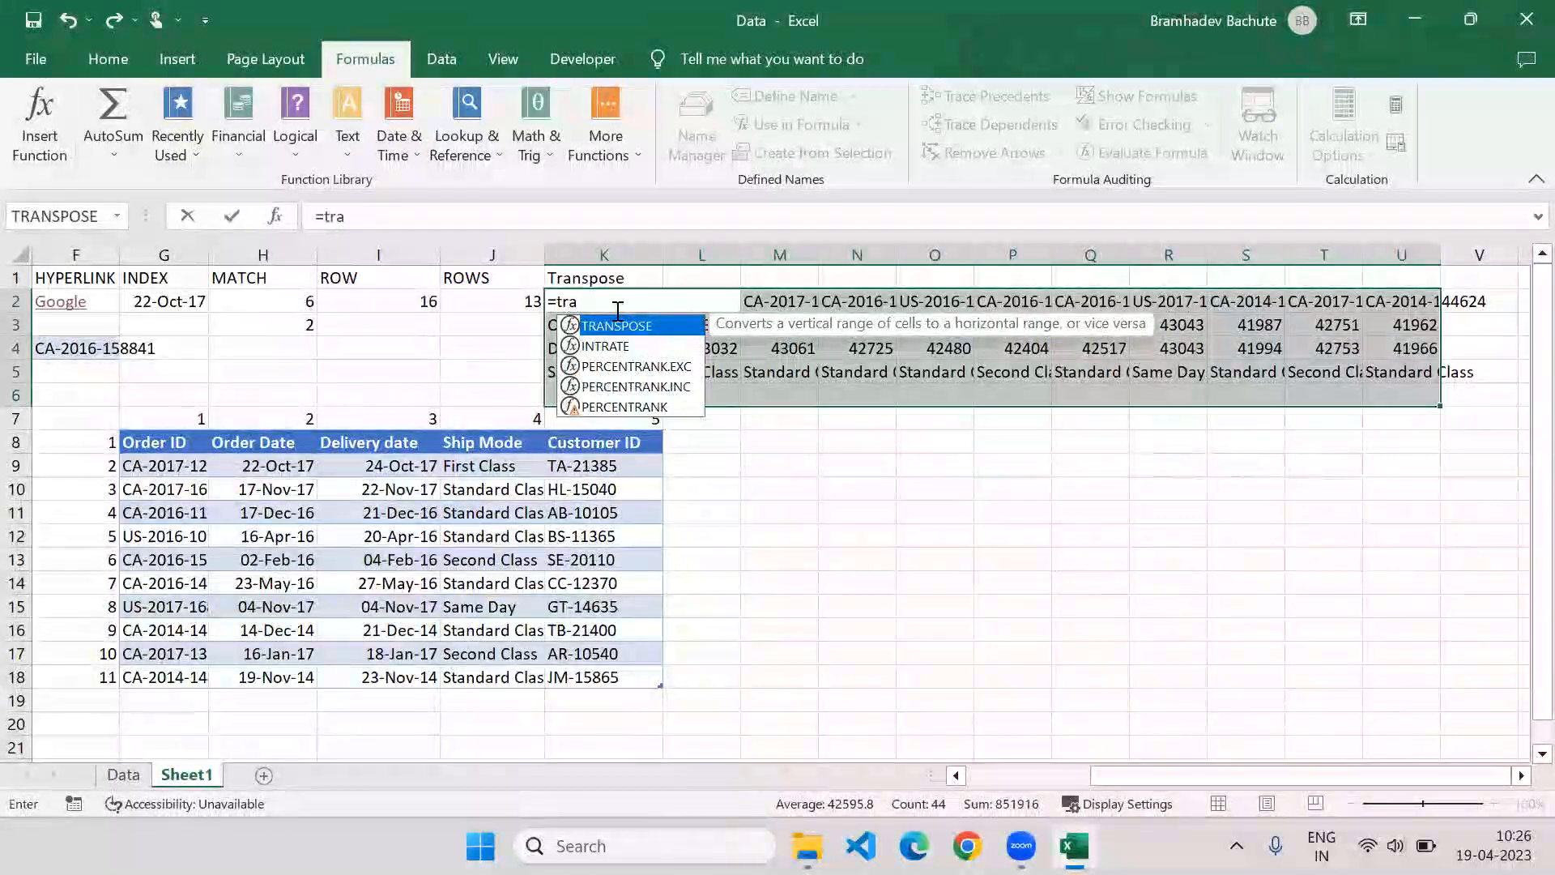
{"action": "key", "text": "Tab"}
{"action": "left_click_drag", "start_coordinate": [207, 444], "coordinate": [633, 682]}
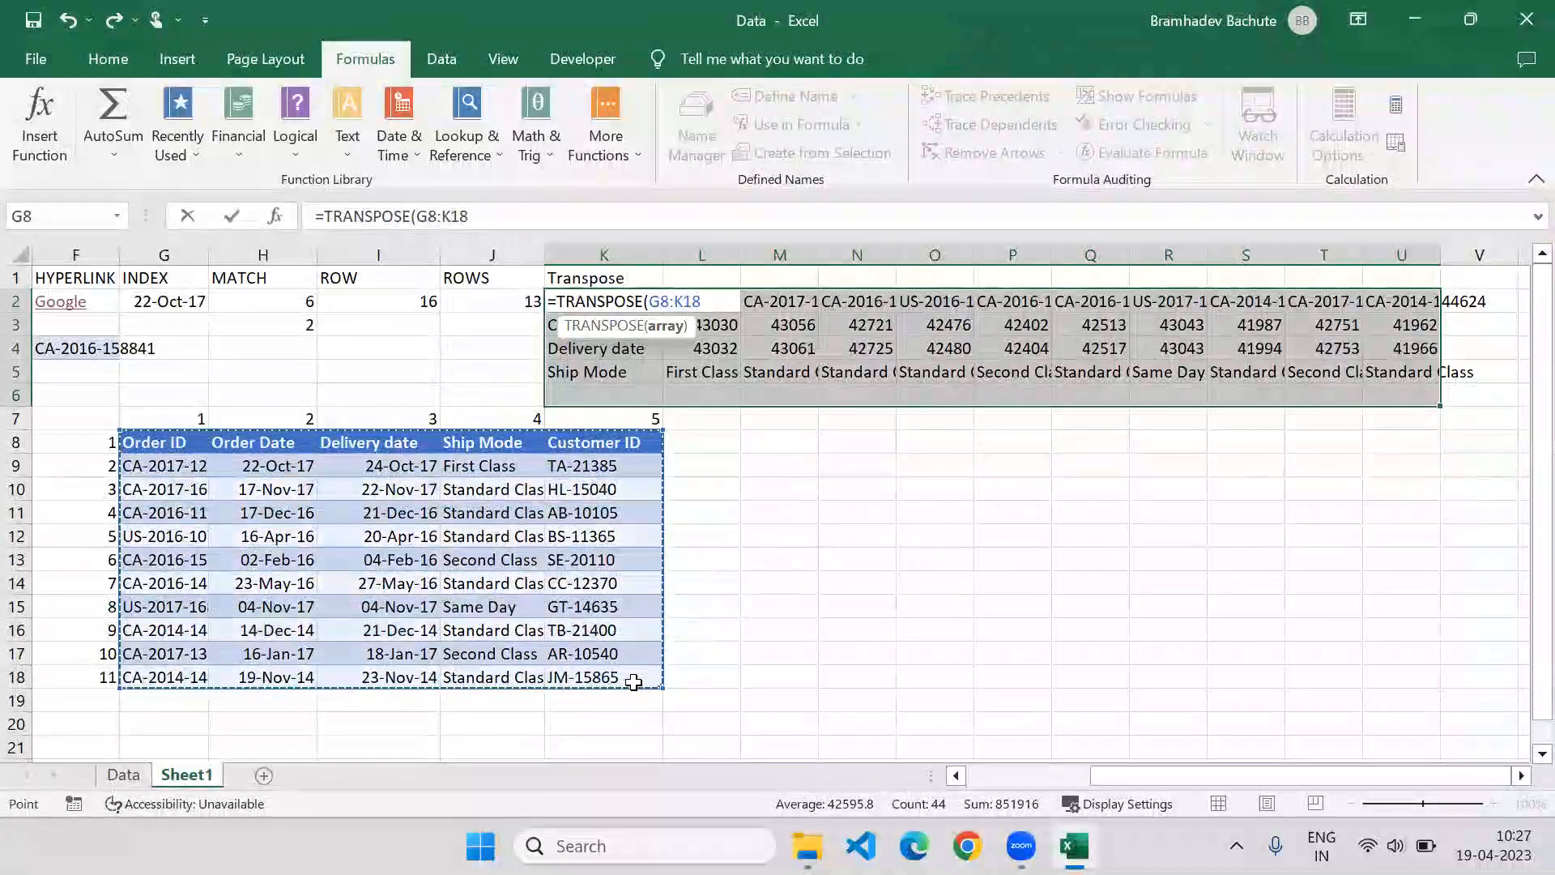
{"action": "type", "text": ")"}
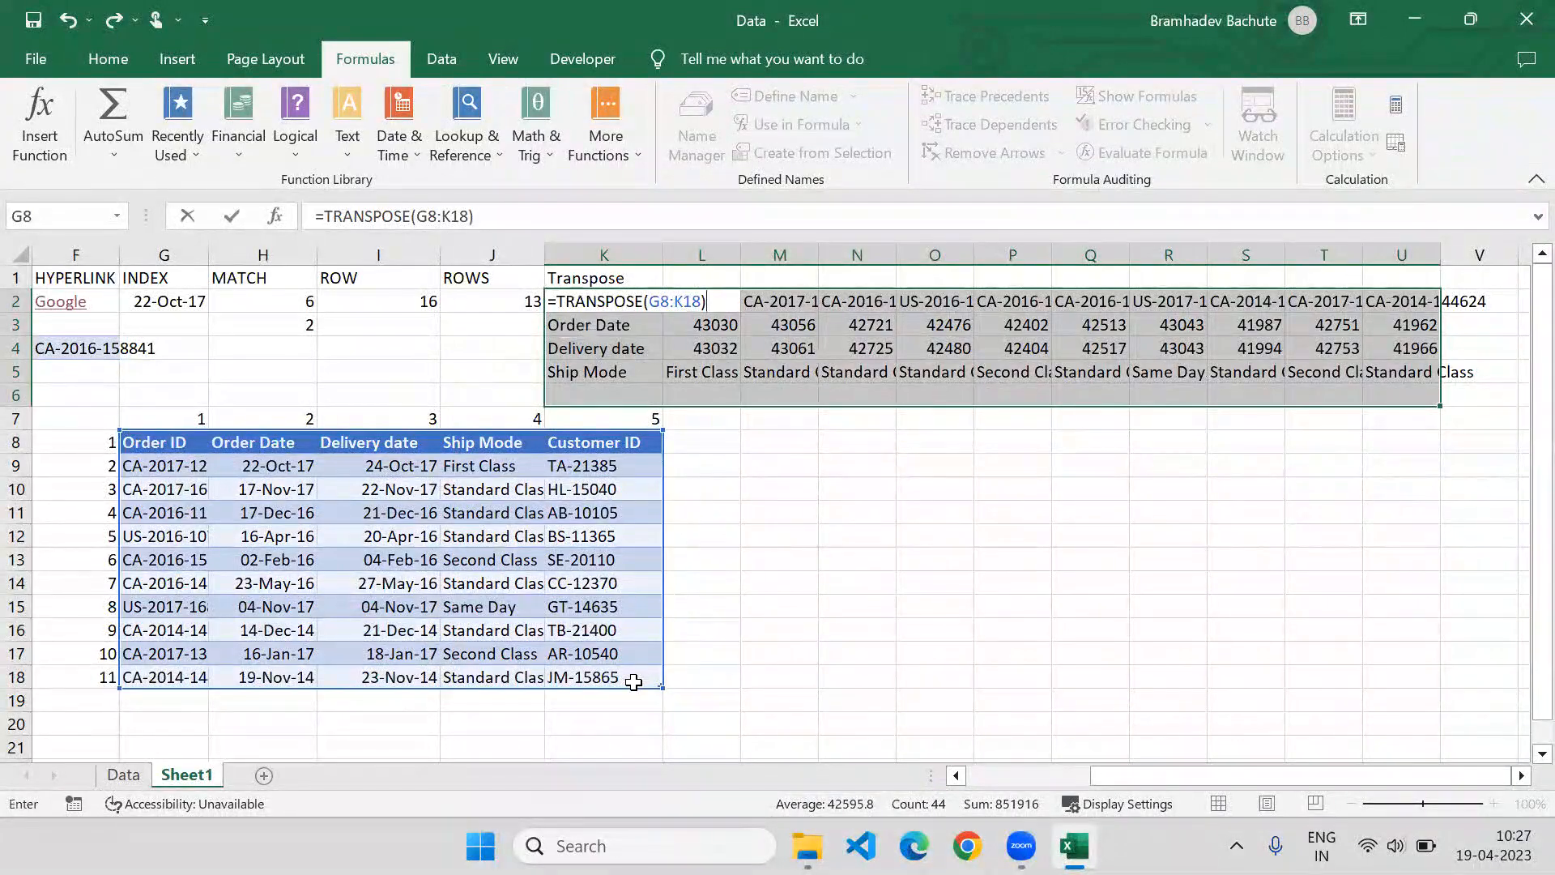
{"action": "key", "text": "ctrl+shift+Return"}
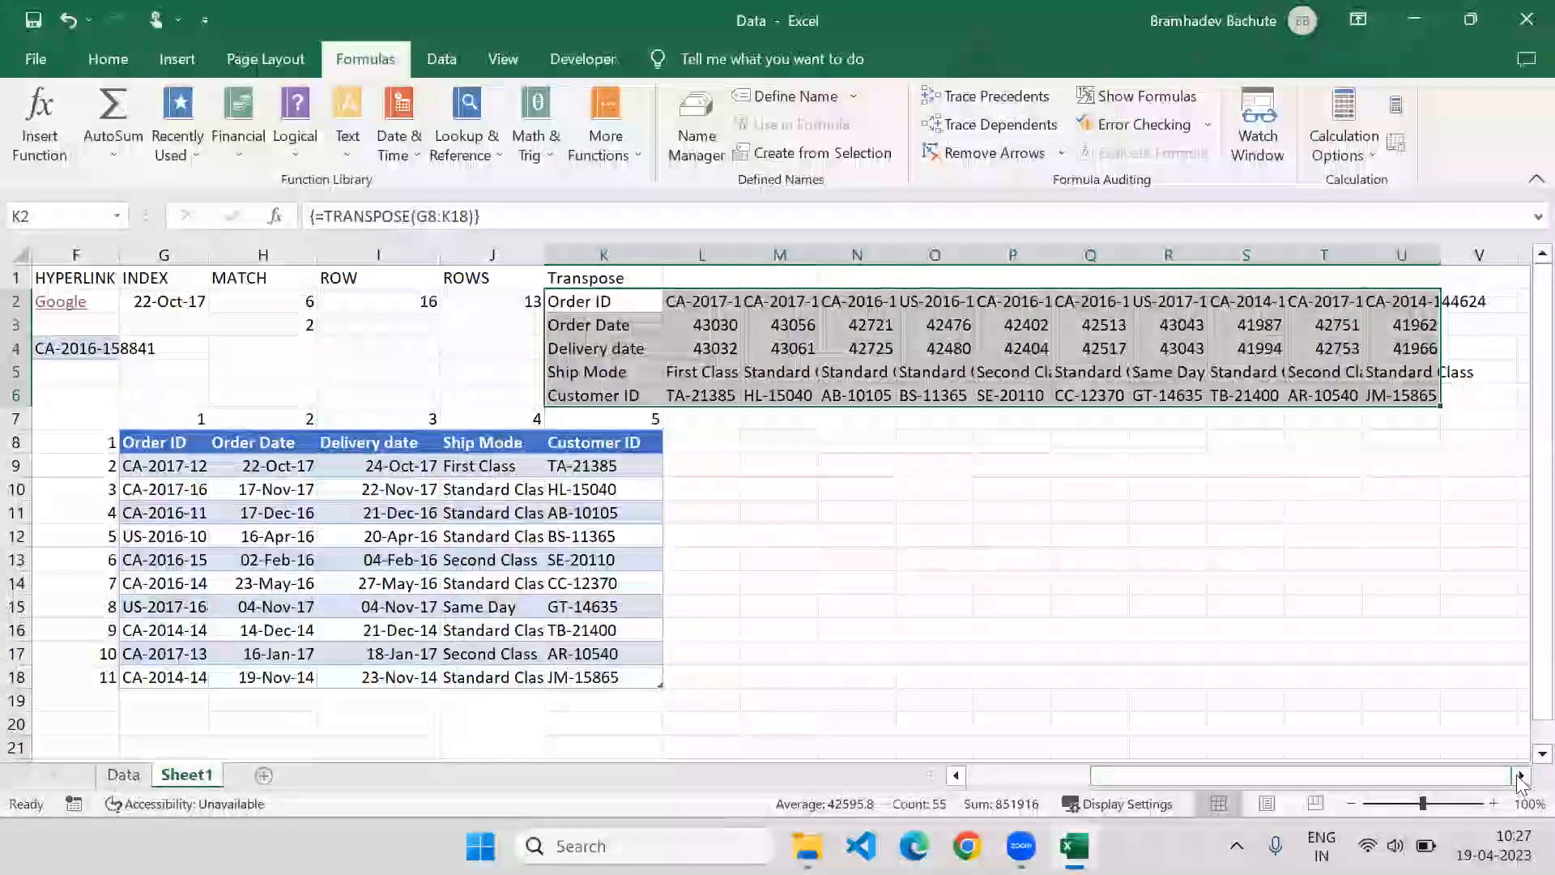
Review the Lookup & Reference function list from ADDRESS to VLOOKUP, including the HLOOKUP description
{"action": "scroll", "coordinate": [911, 619], "scroll_direction": "right", "scroll_amount": 2}
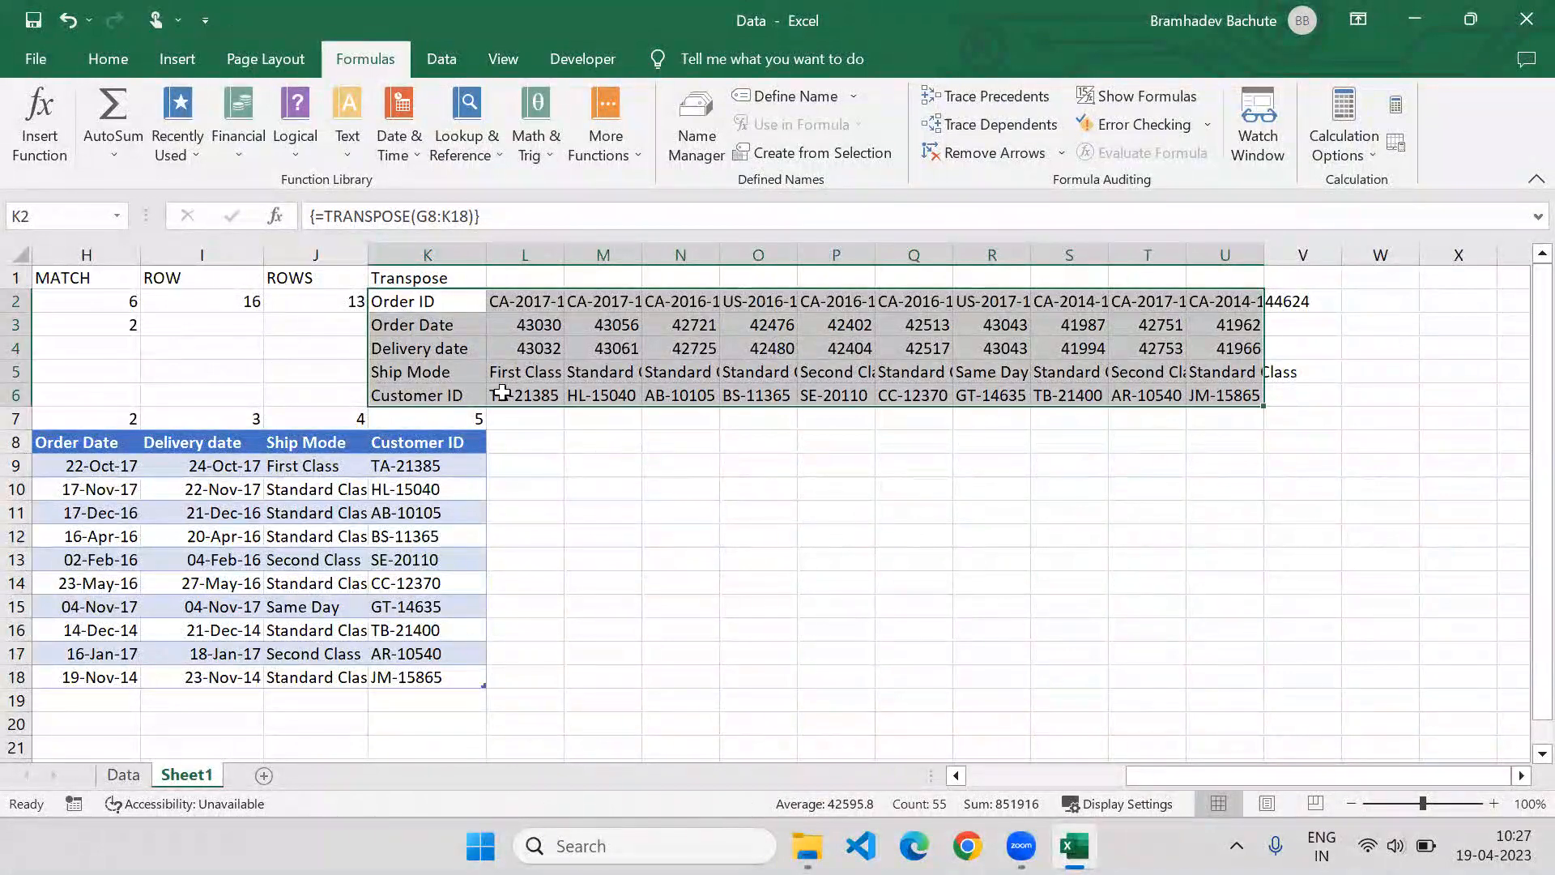
{"action": "left_click_drag", "start_coordinate": [1156, 779], "coordinate": [1103, 778]}
{"action": "left_click", "coordinate": [467, 145]}
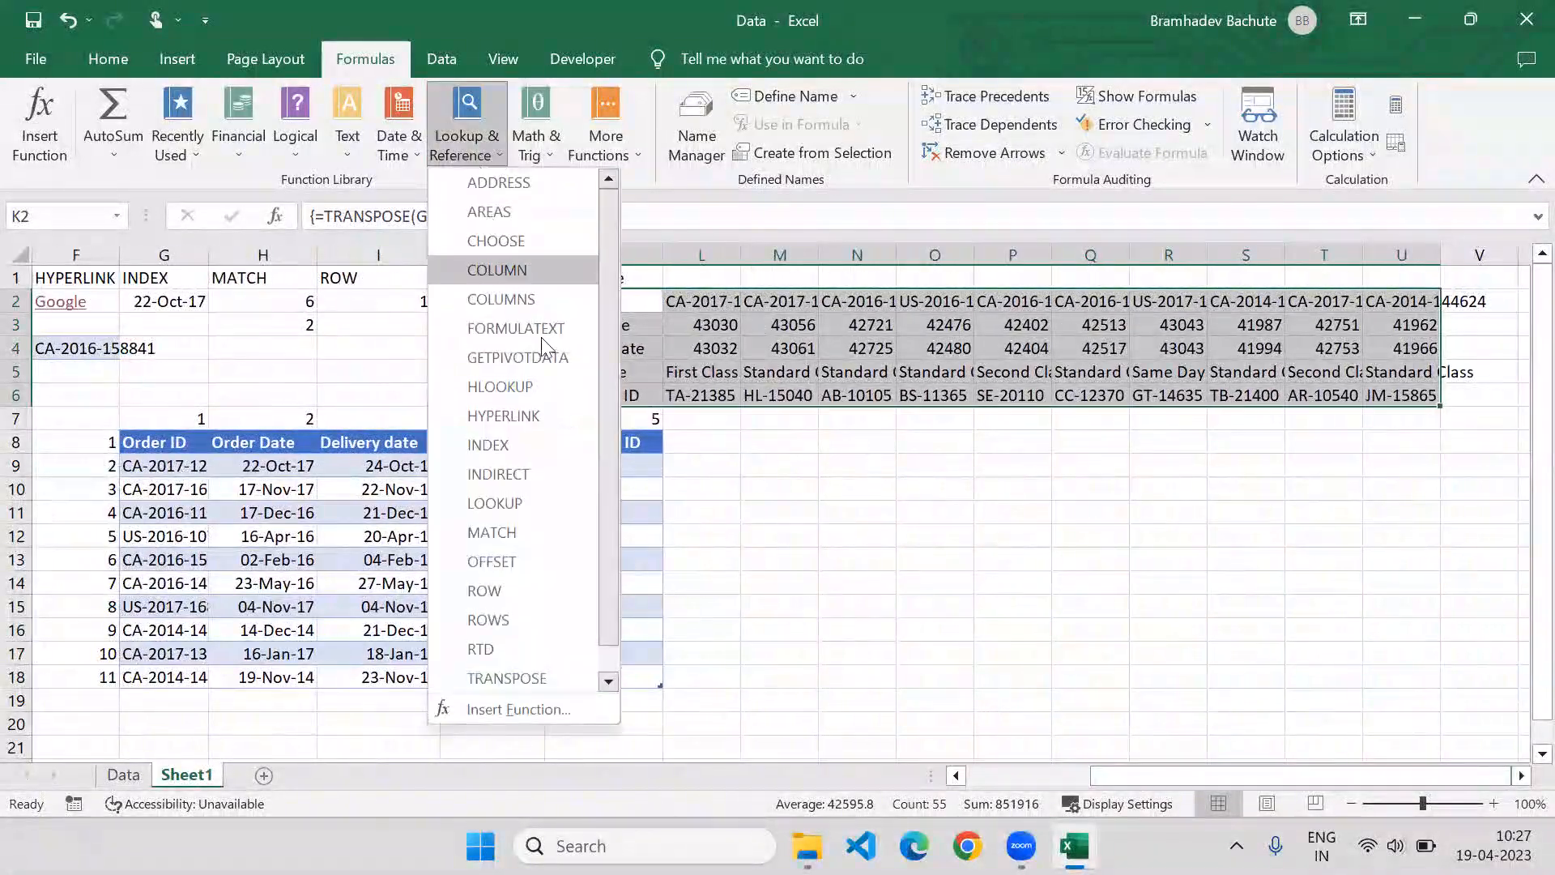
{"action": "left_click_drag", "start_coordinate": [609, 299], "coordinate": [598, 654]}
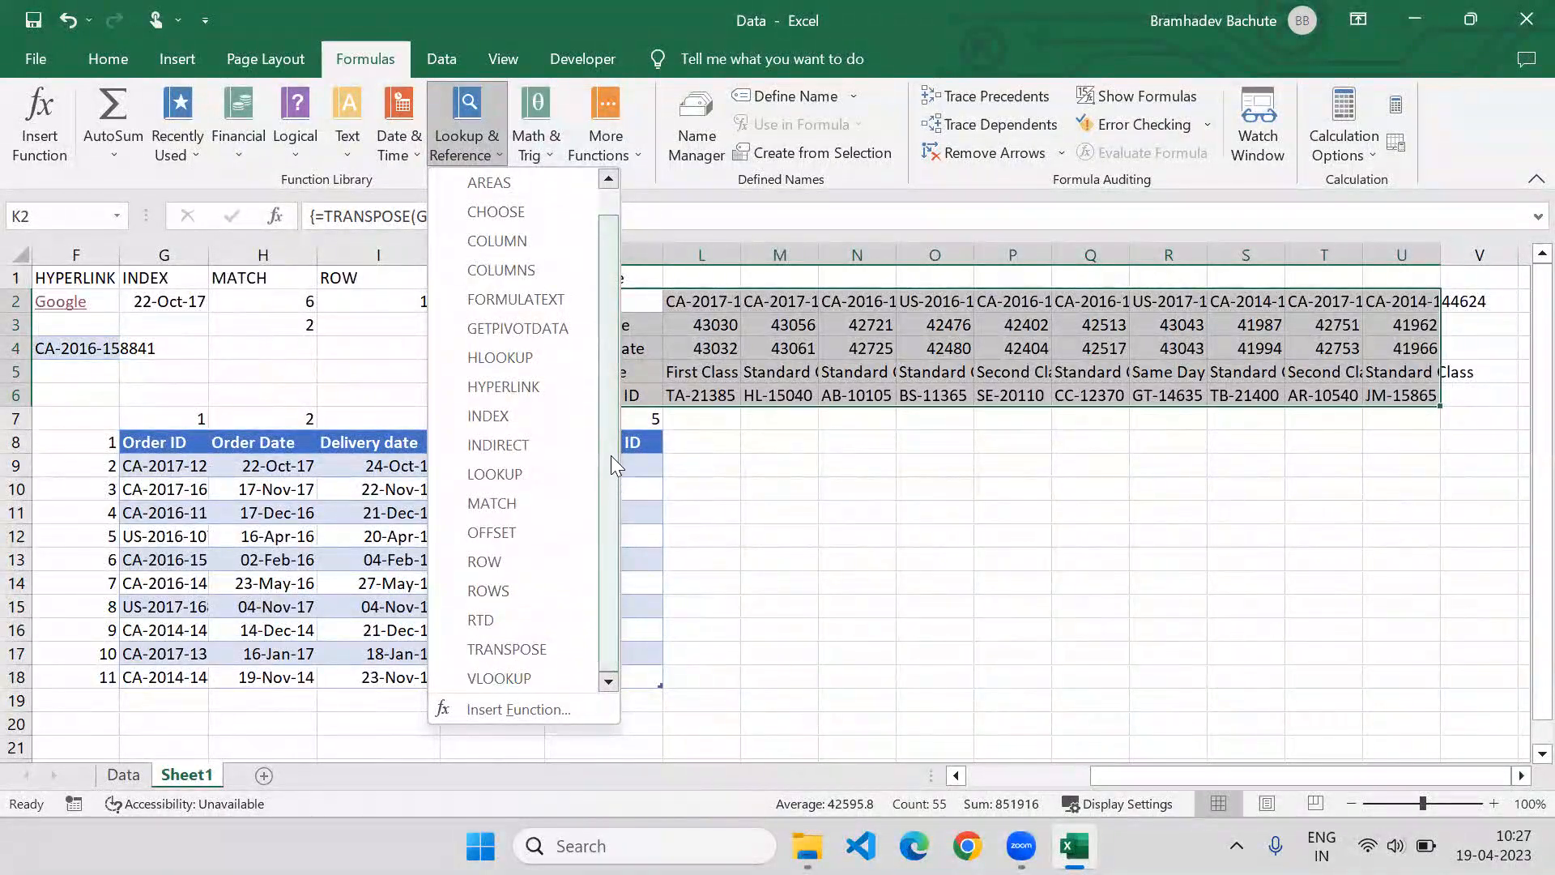
{"action": "mouse_move", "coordinate": [533, 357]}
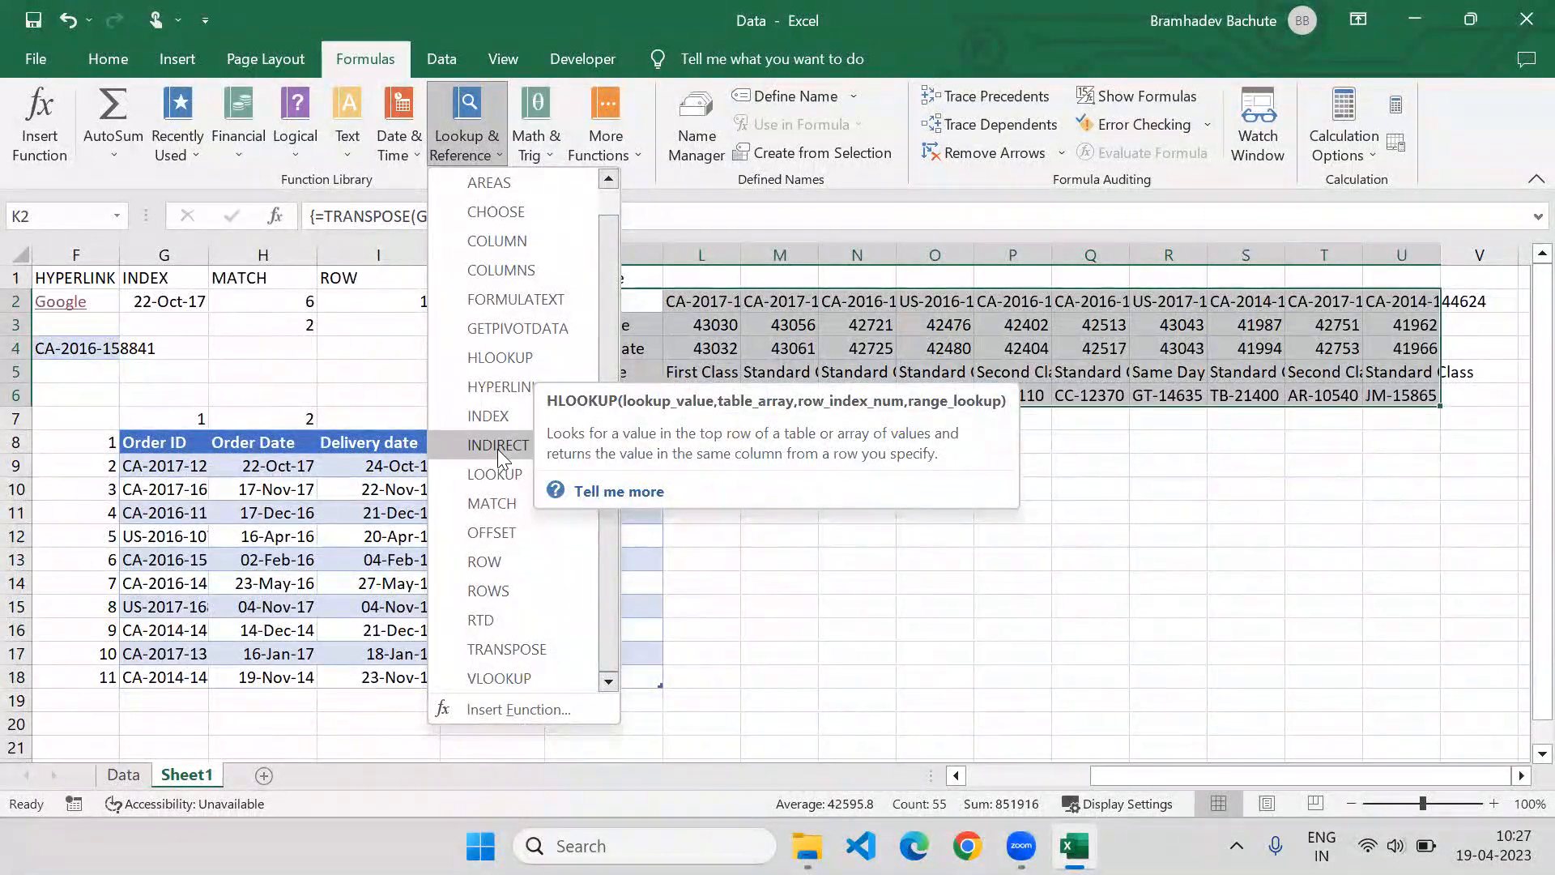
{"action": "mouse_move", "coordinate": [549, 444]}
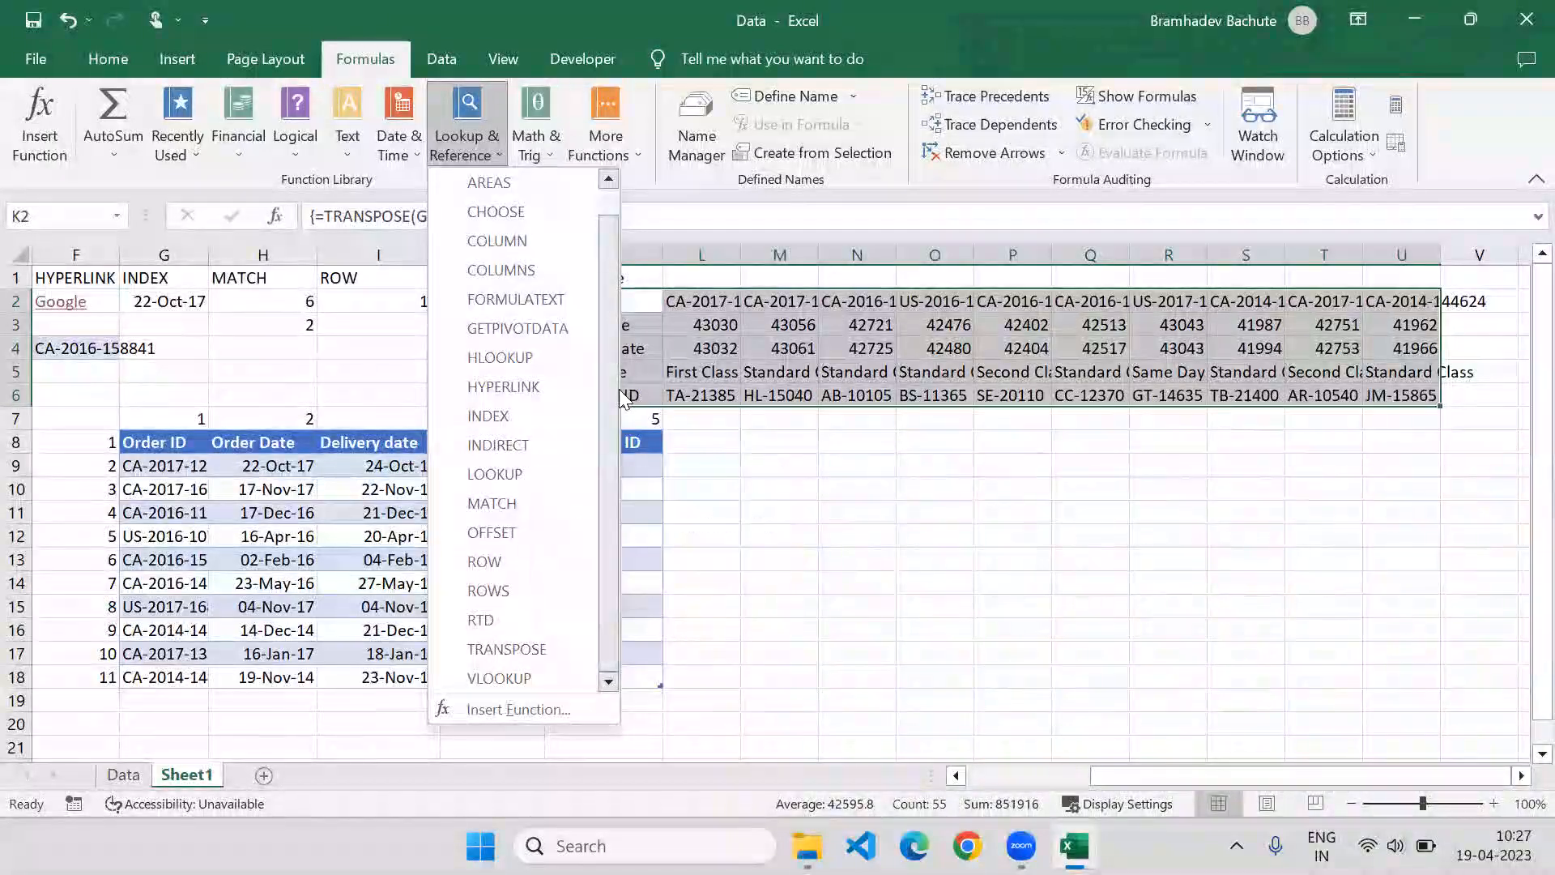
{"action": "left_click_drag", "start_coordinate": [609, 415], "coordinate": [620, 264]}
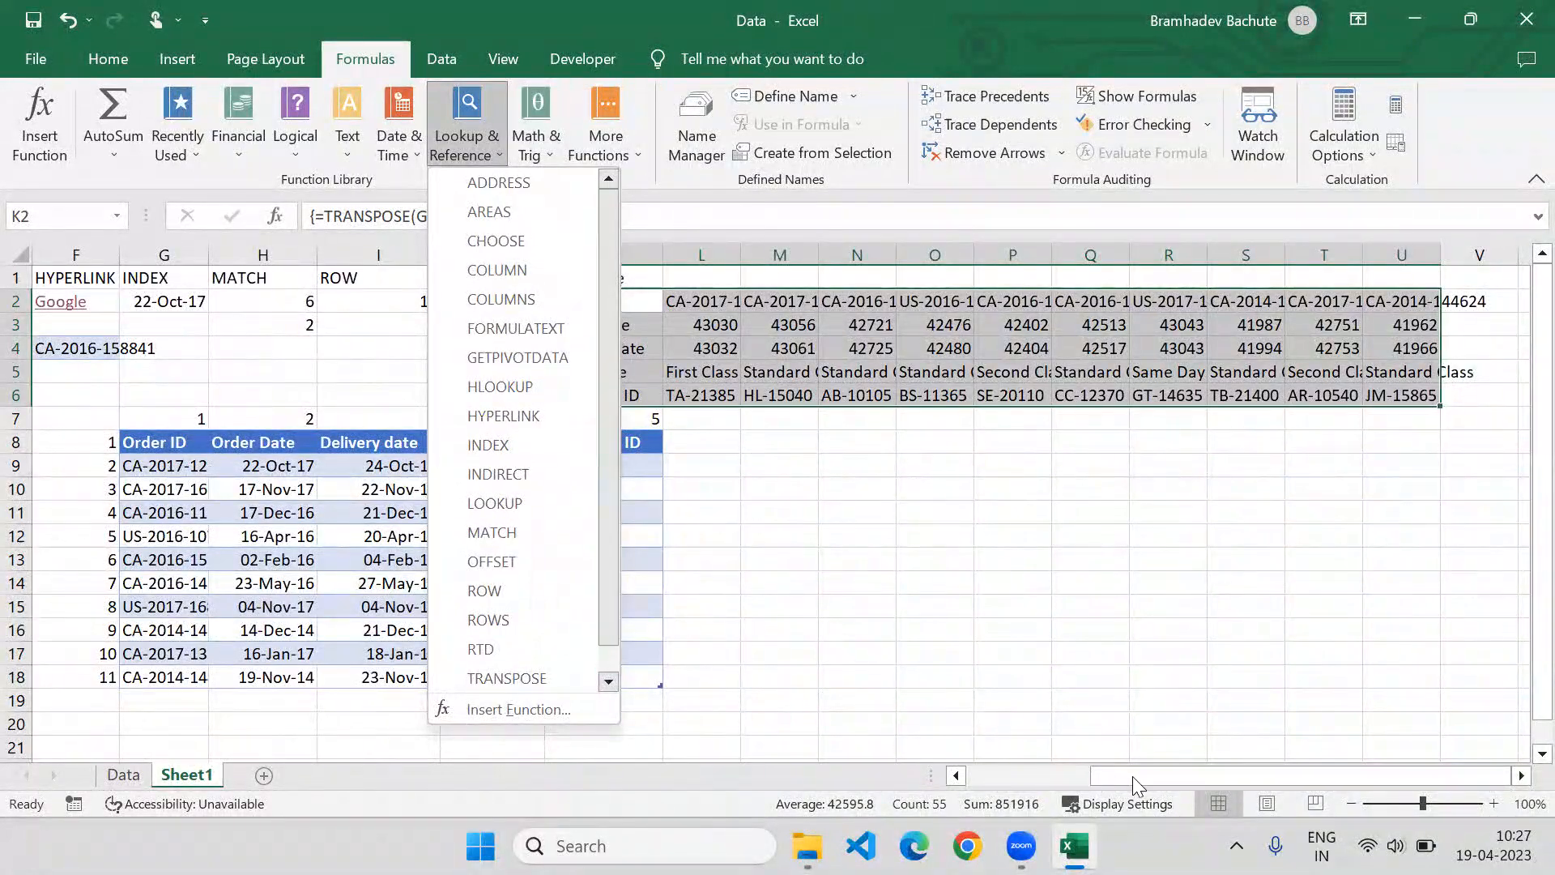
{"action": "left_click", "coordinate": [961, 500]}
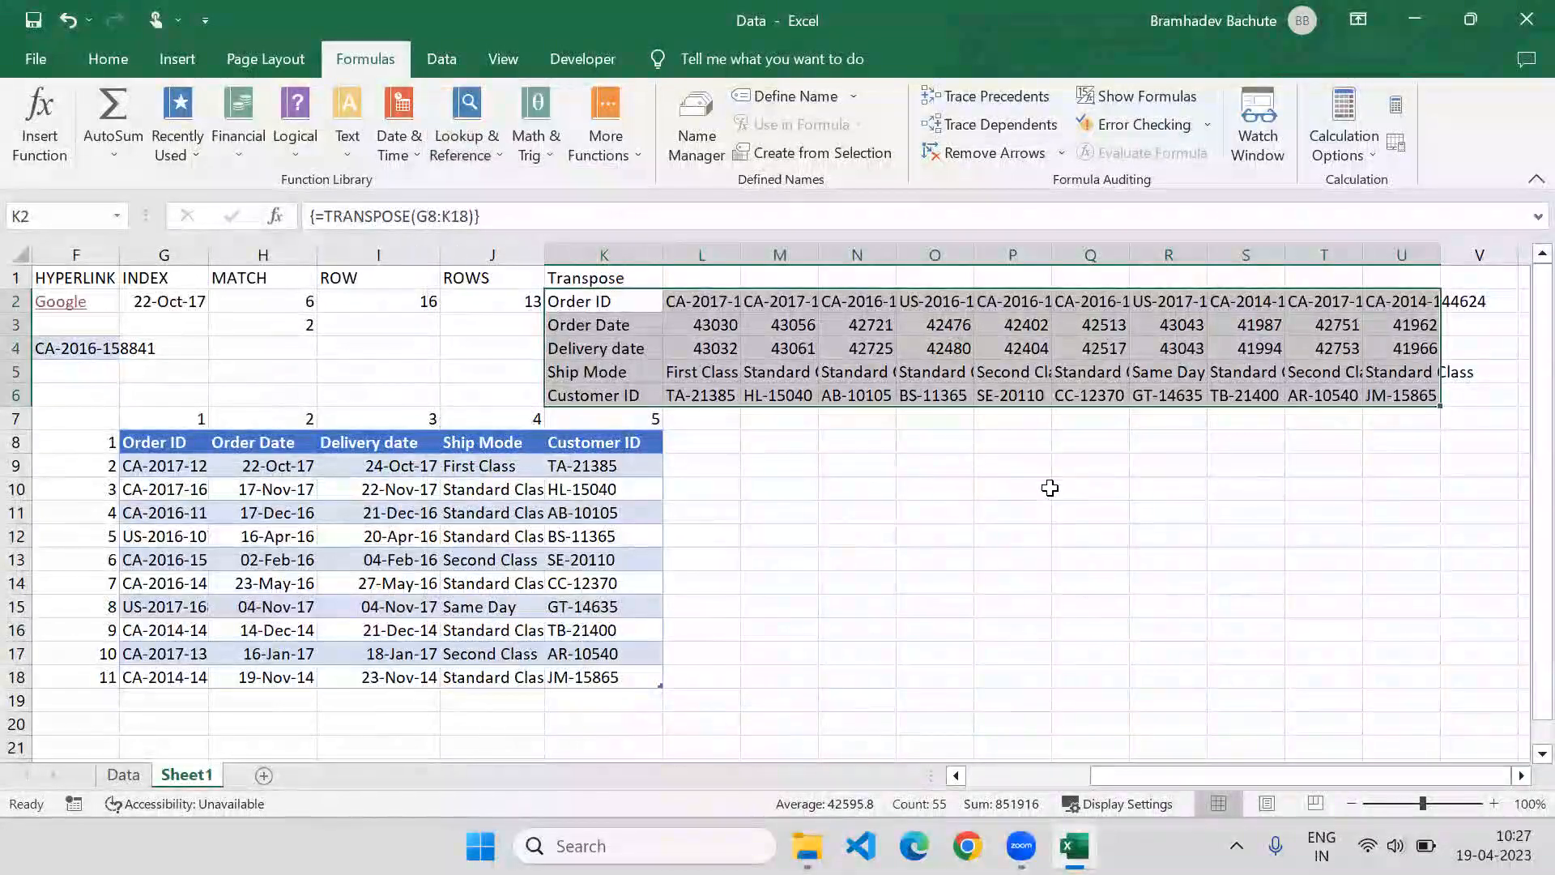
Clear the TRANSPOSE array formula from K2:U6
{"action": "key", "text": "Delete"}
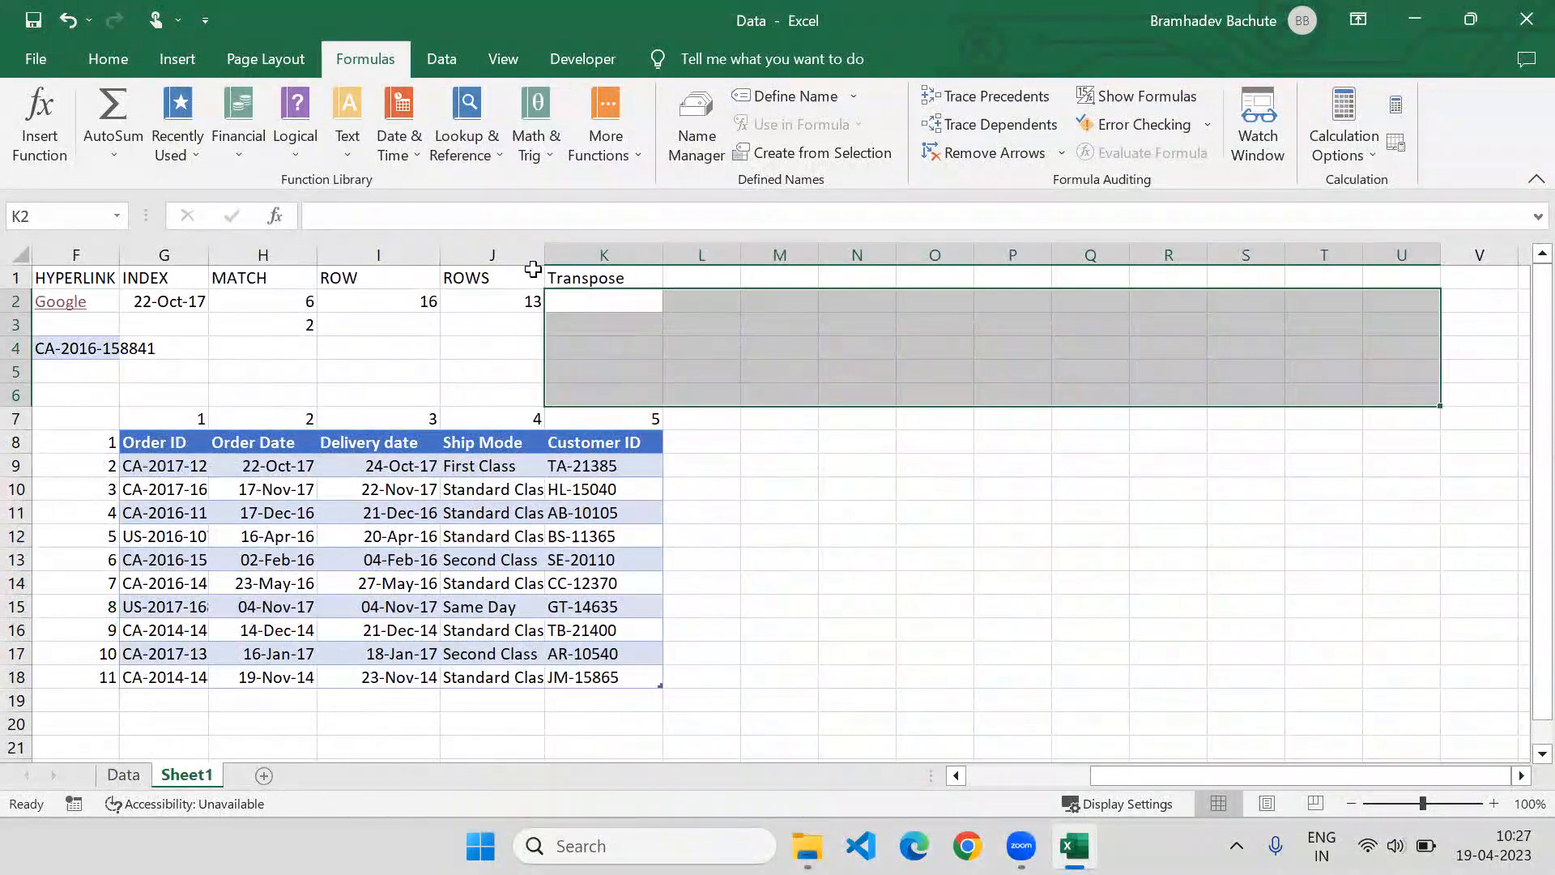
{"action": "left_click", "coordinate": [604, 302]}
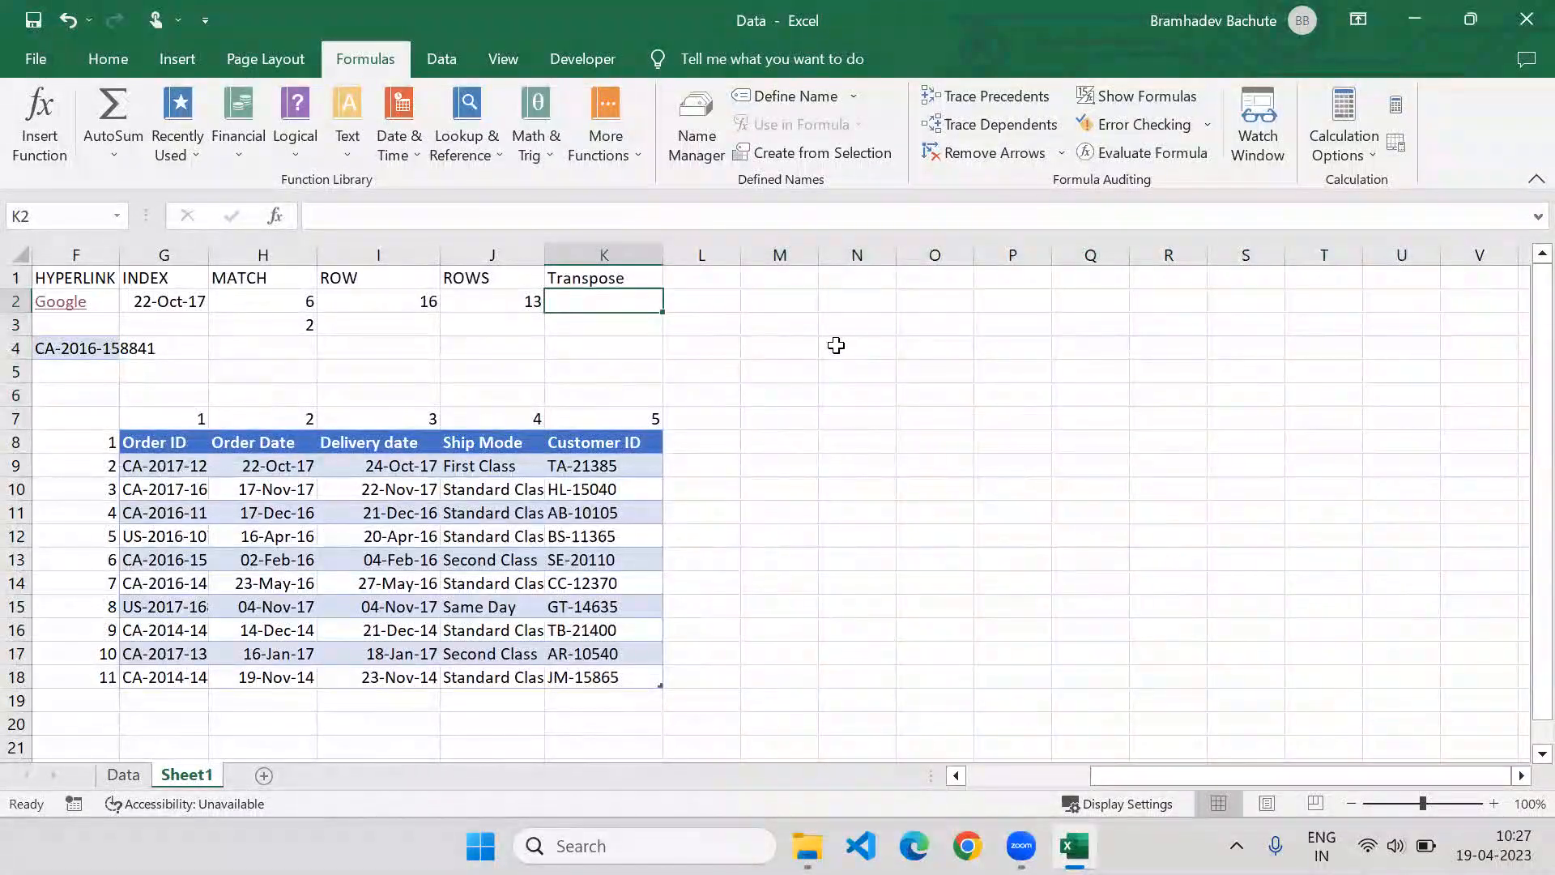
{"action": "left_click", "coordinate": [720, 278]}
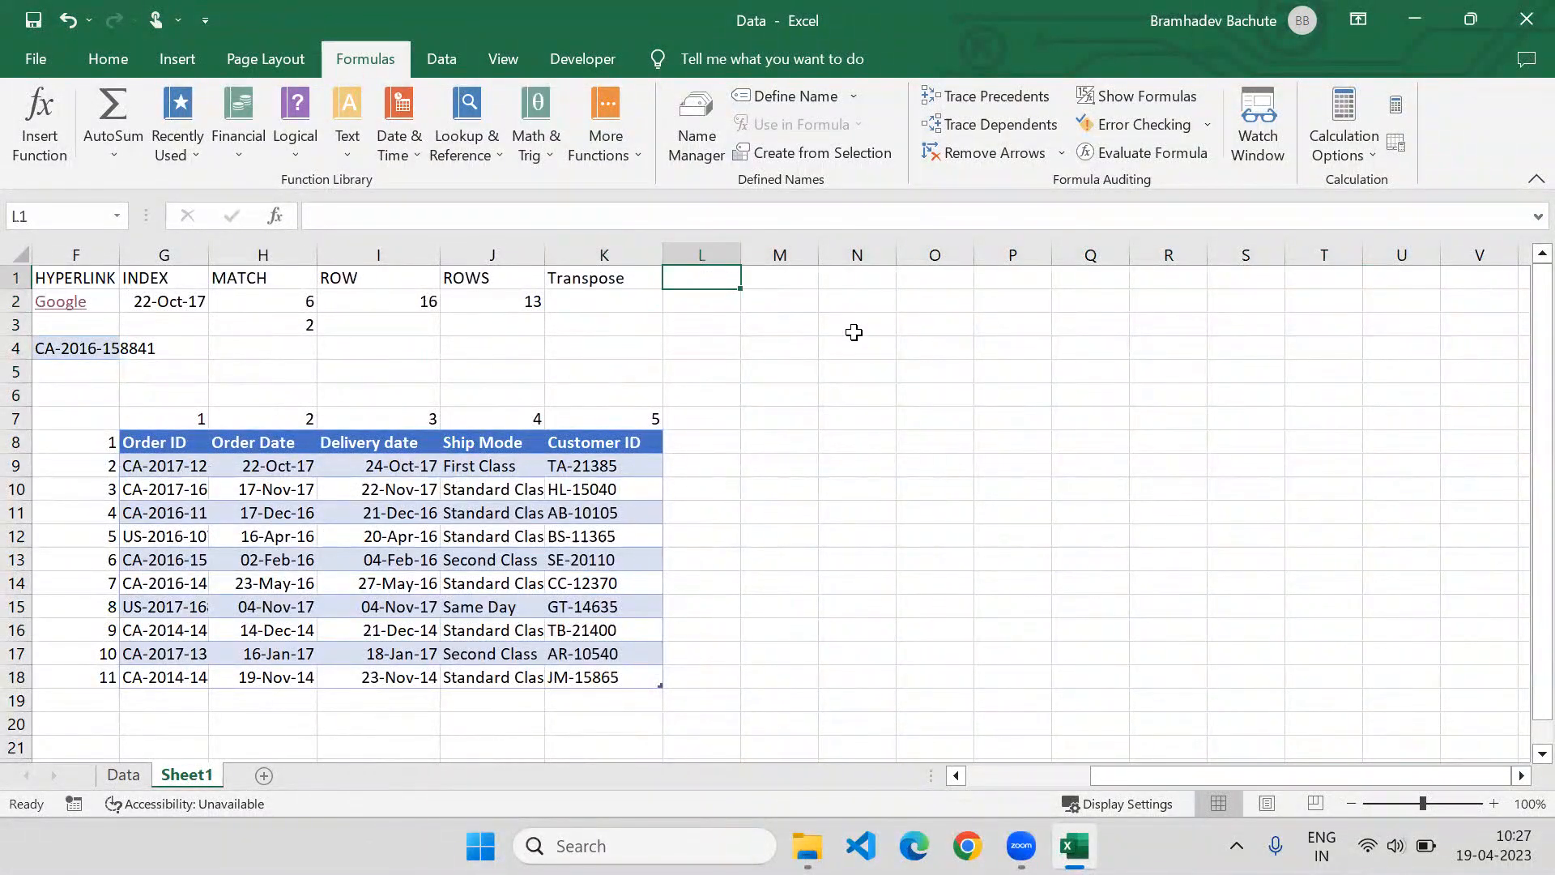
{"action": "type", "text": "H"}
{"action": "key", "text": "BackSpace"}
{"action": "type", "text": "V"}
{"action": "key", "text": "BackSpace"}
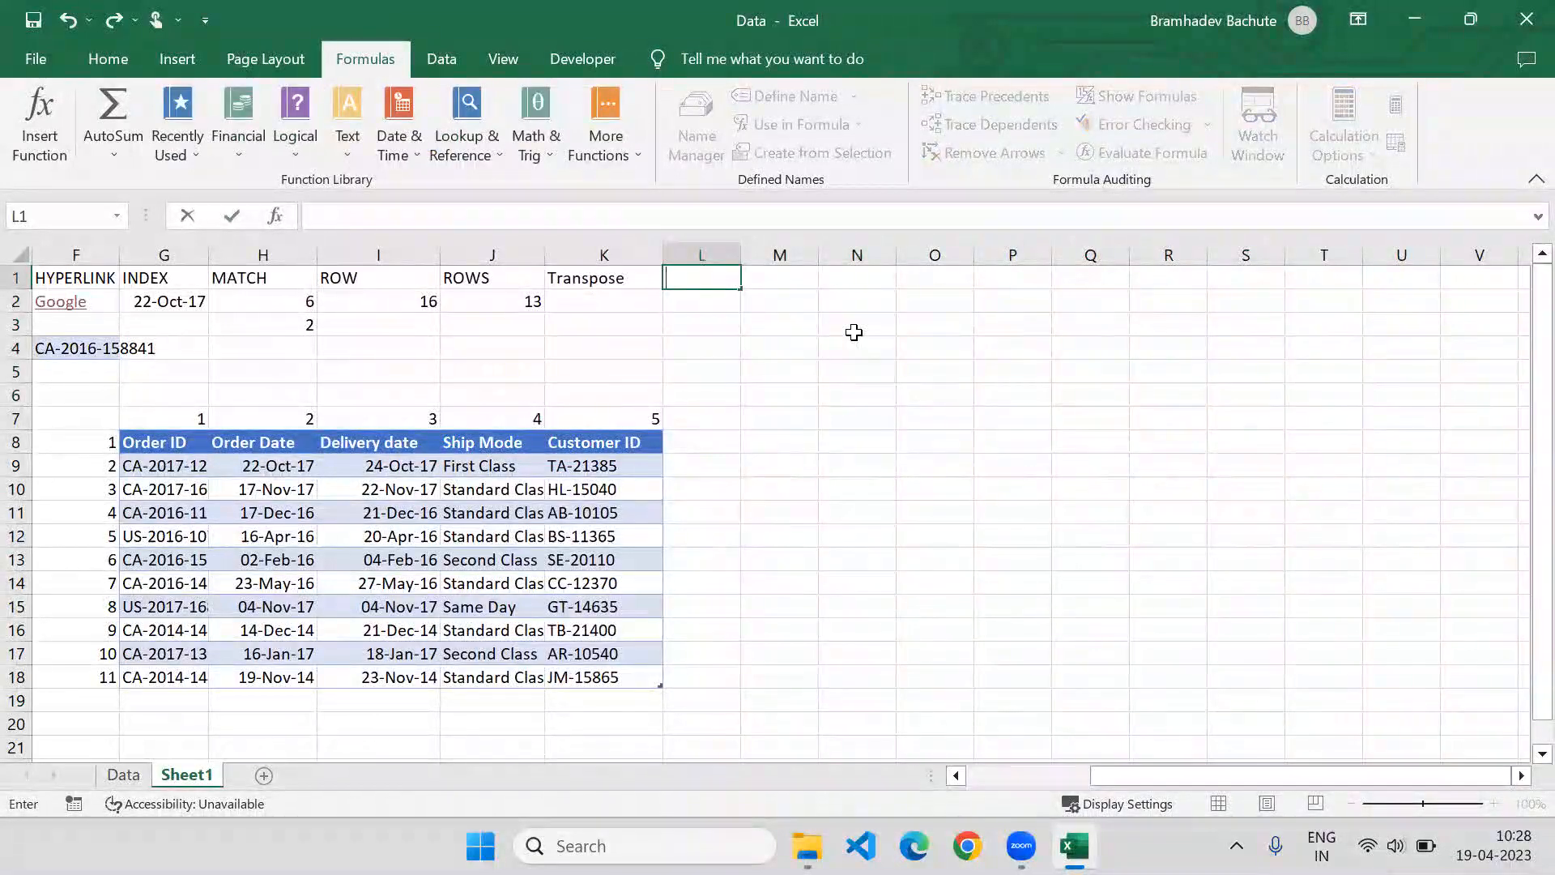
{"action": "key", "text": "Escape"}
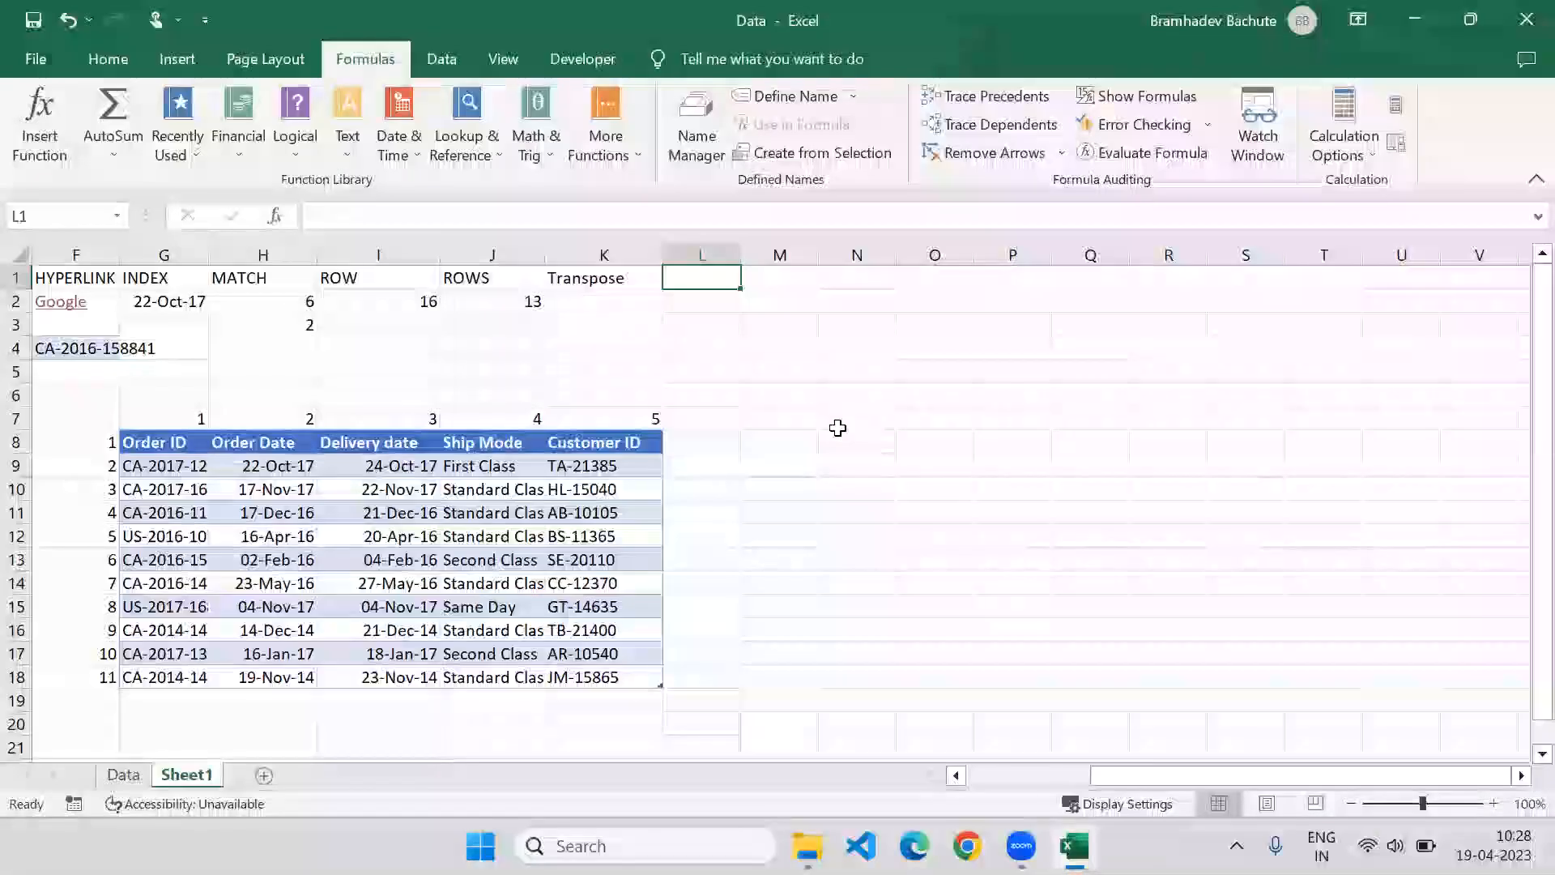
Copy the order IDs in G12:G15, paste them as values at O8 and fit column O's width to them
{"action": "left_click", "coordinate": [166, 467]}
{"action": "left_click_drag", "start_coordinate": [180, 537], "coordinate": [179, 679]}
{"action": "left_click_drag", "start_coordinate": [162, 536], "coordinate": [162, 607]}
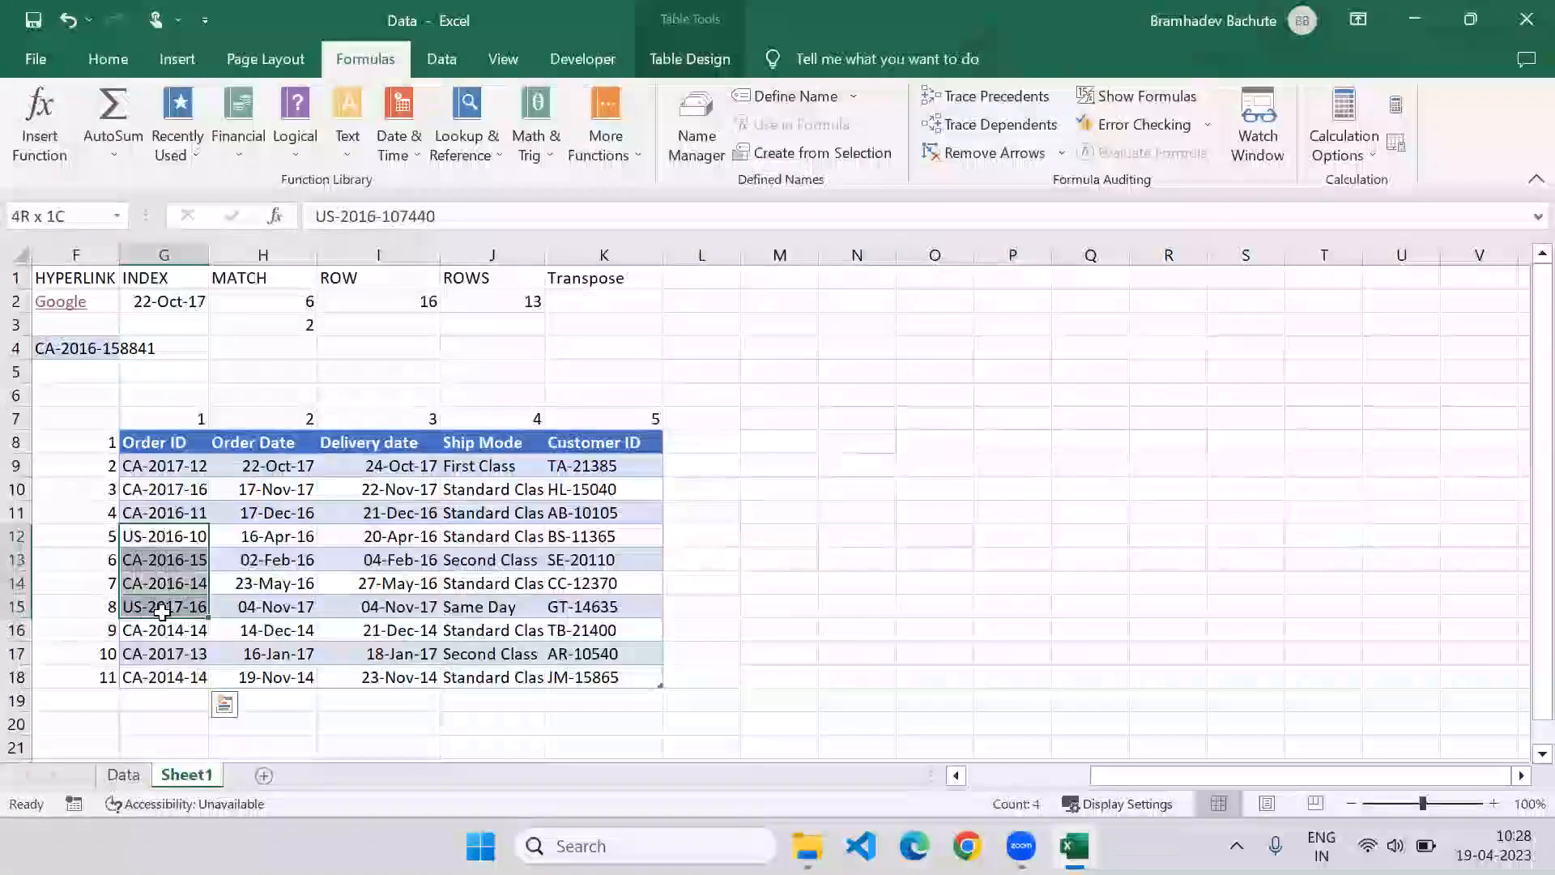
{"action": "key", "text": "ctrl+c"}
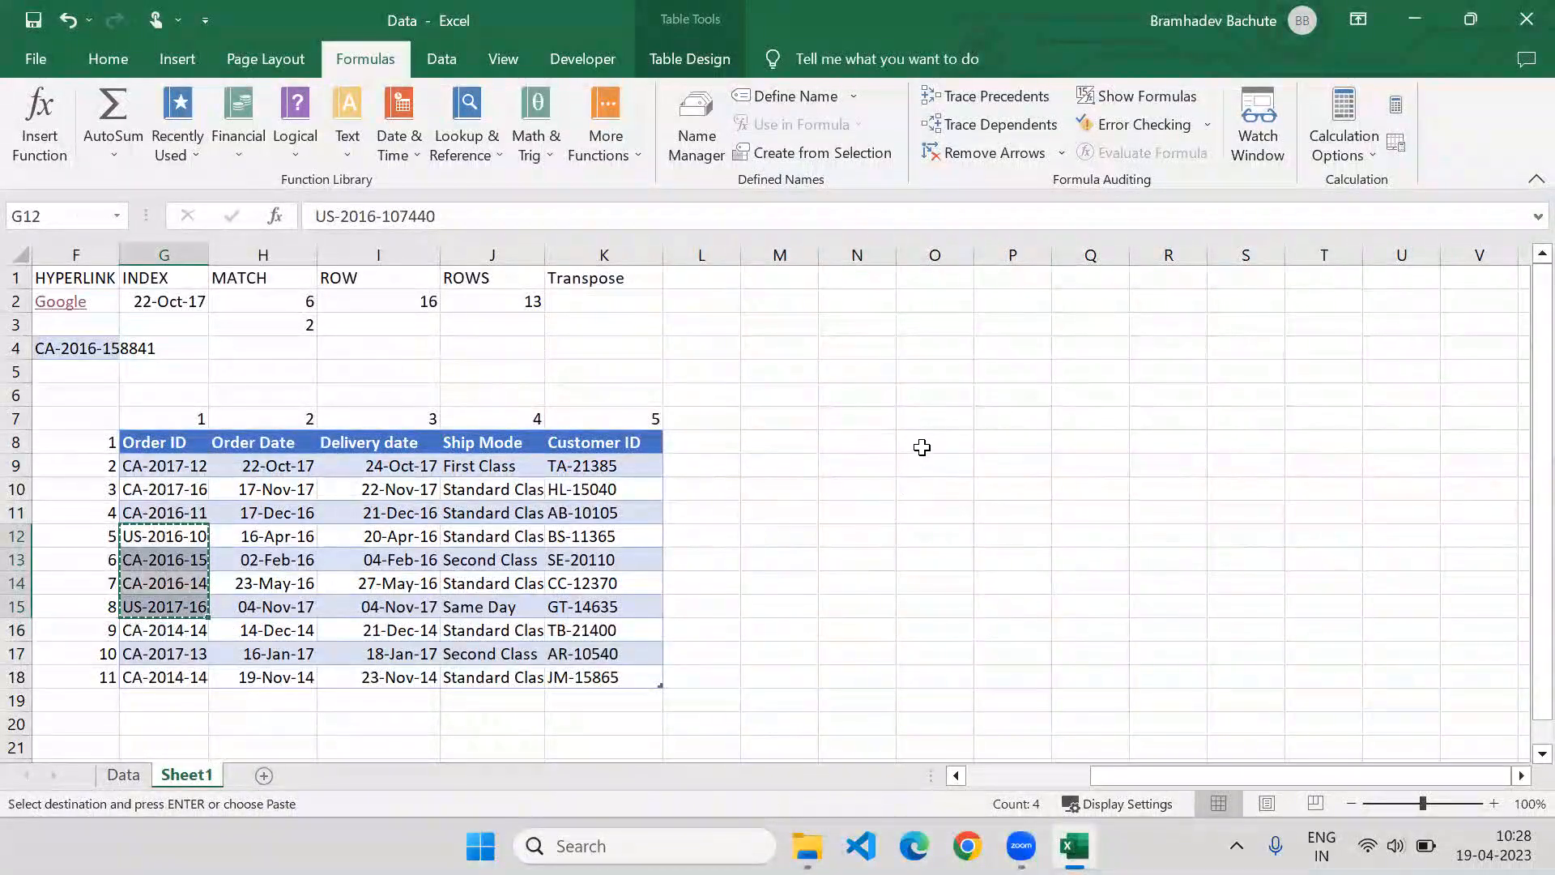
{"action": "left_click", "coordinate": [920, 441]}
{"action": "key", "text": "ctrl+alt+v"}
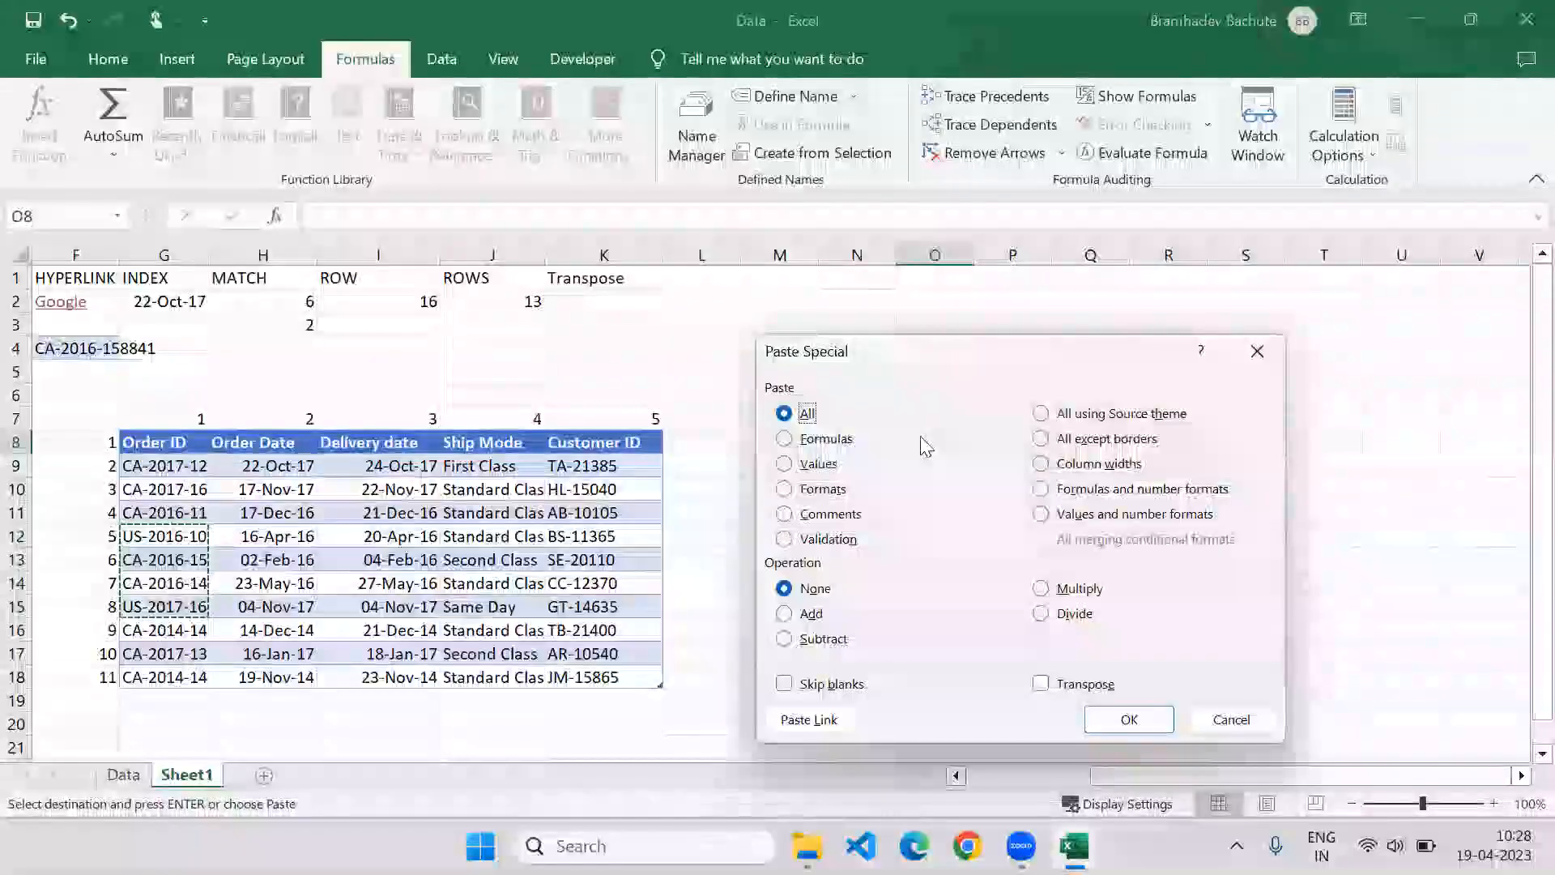
{"action": "key", "text": "v"}
{"action": "key", "text": "Return"}
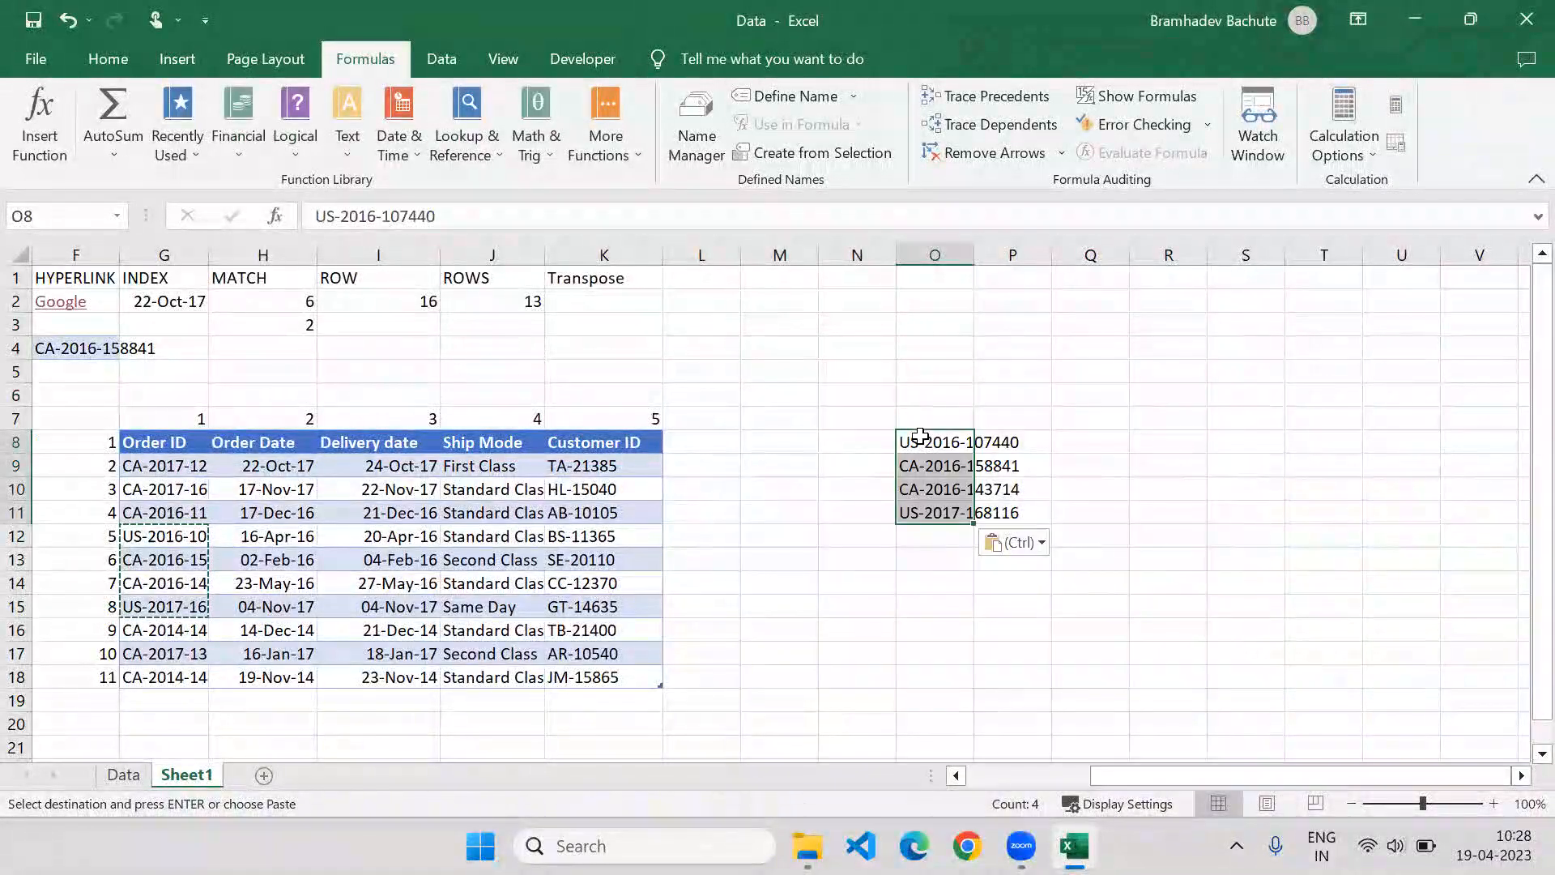
{"action": "double_click", "coordinate": [974, 255]}
Enter =VLOOKUP(O8,Table1[#All],5,0) in P8 to look up the customer ID for the first order ID
{"action": "left_click", "coordinate": [1073, 448]}
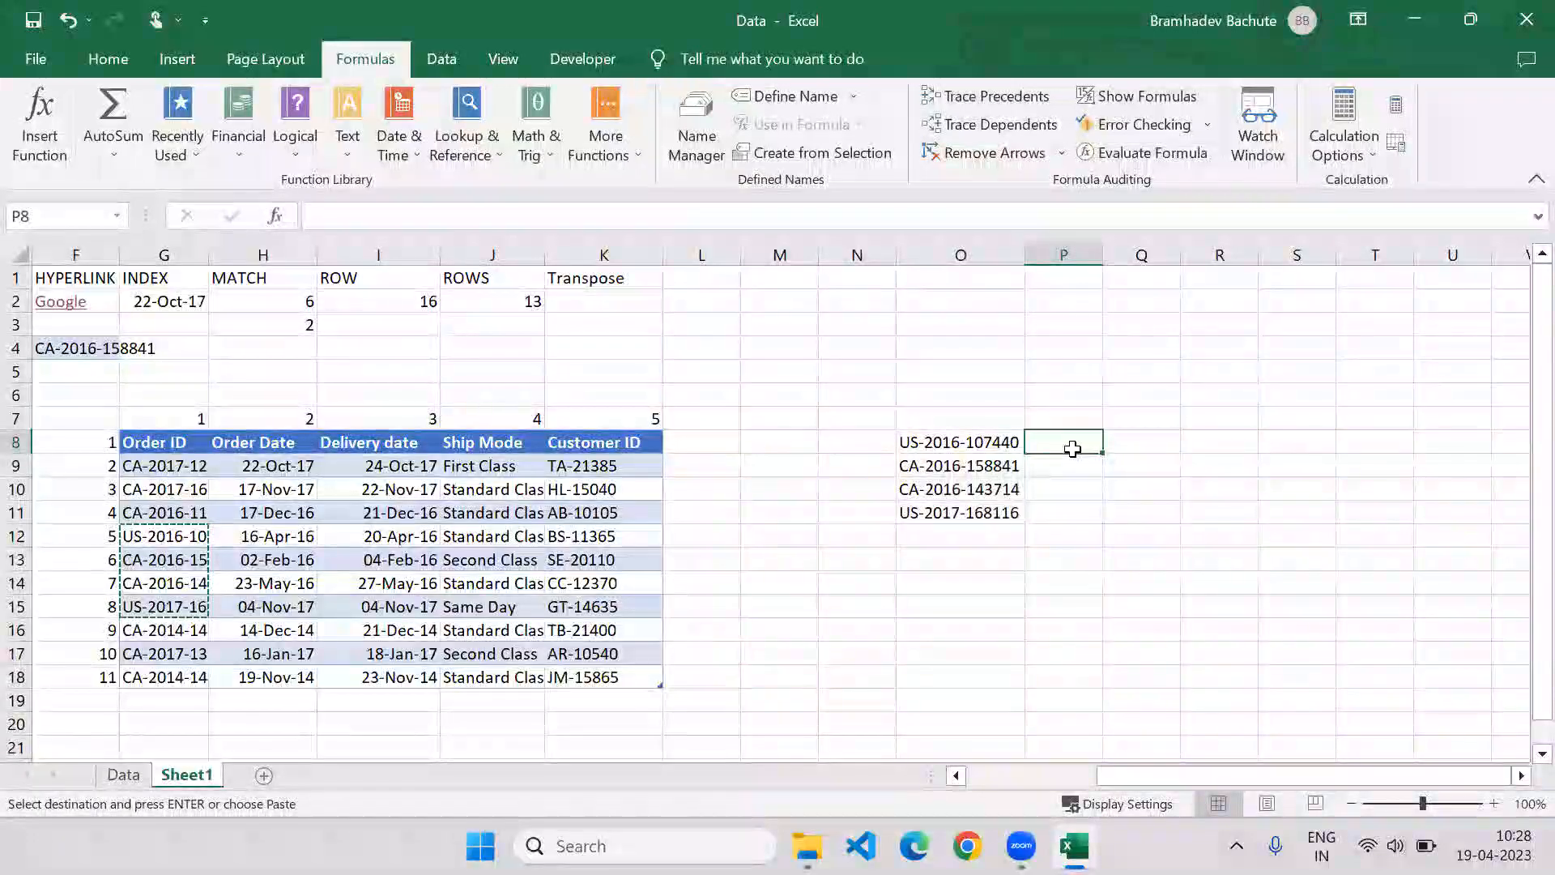
{"action": "left_click_drag", "start_coordinate": [960, 443], "coordinate": [965, 506]}
{"action": "left_click", "coordinate": [1079, 441]}
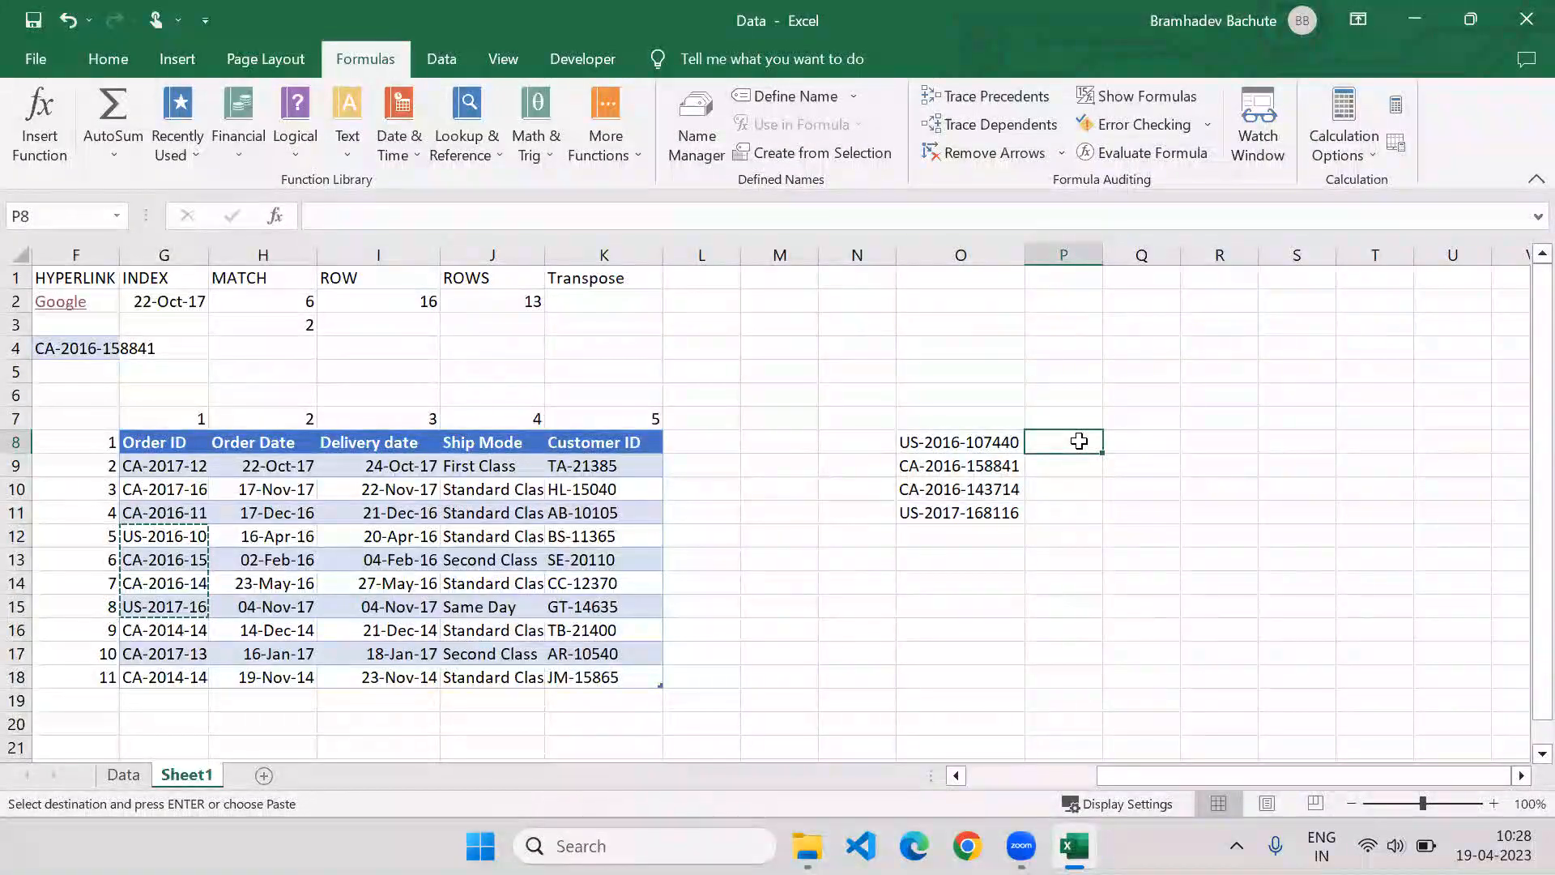
{"action": "key", "text": "Escape"}
{"action": "type", "text": "=vl"}
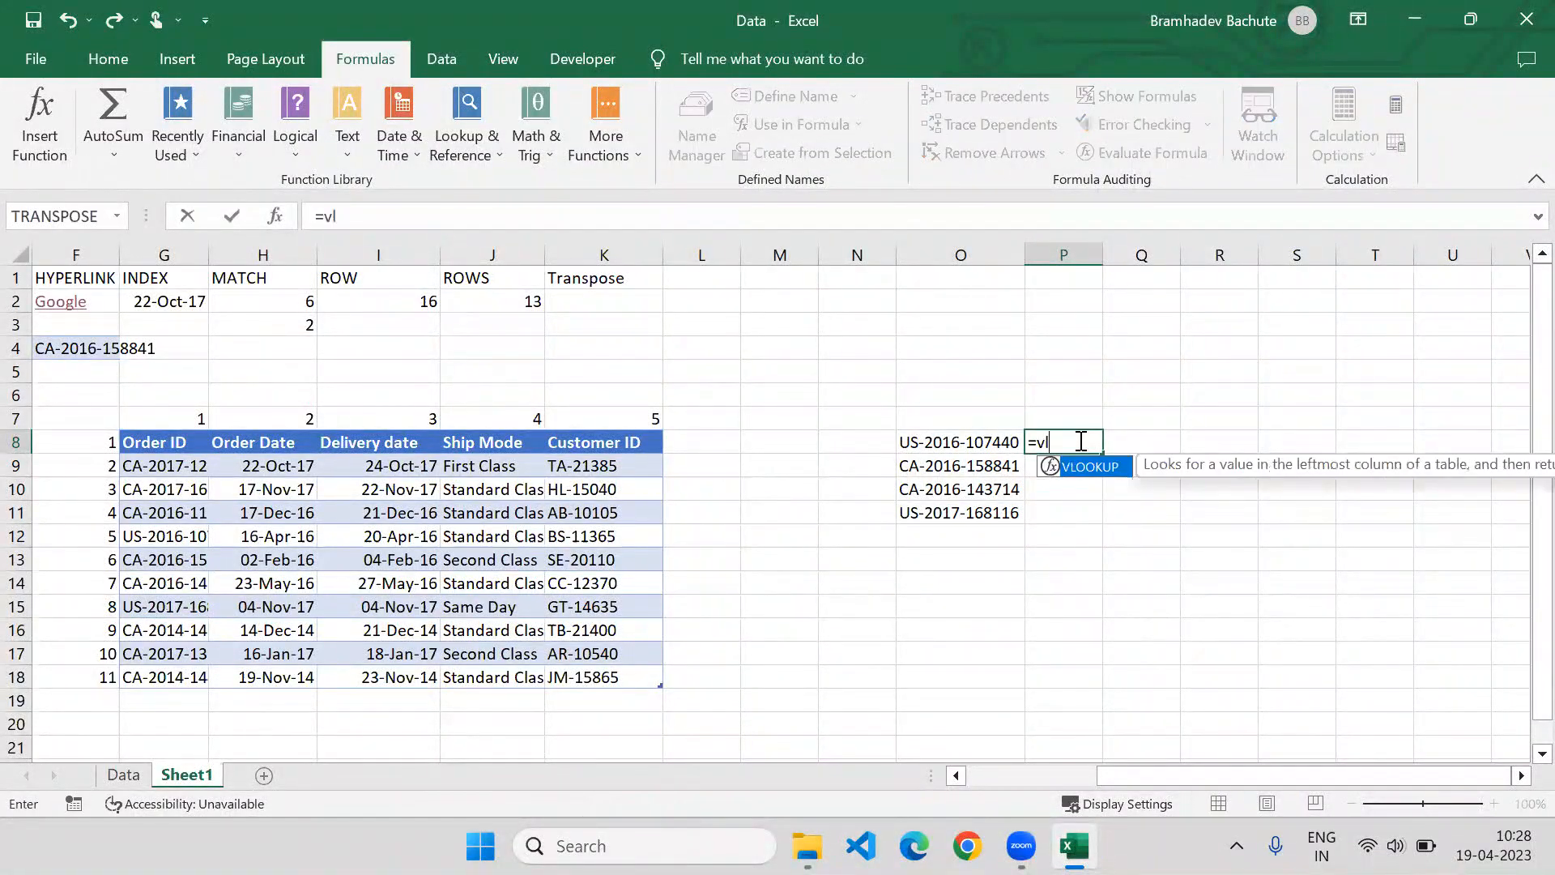
{"action": "key", "text": "Tab"}
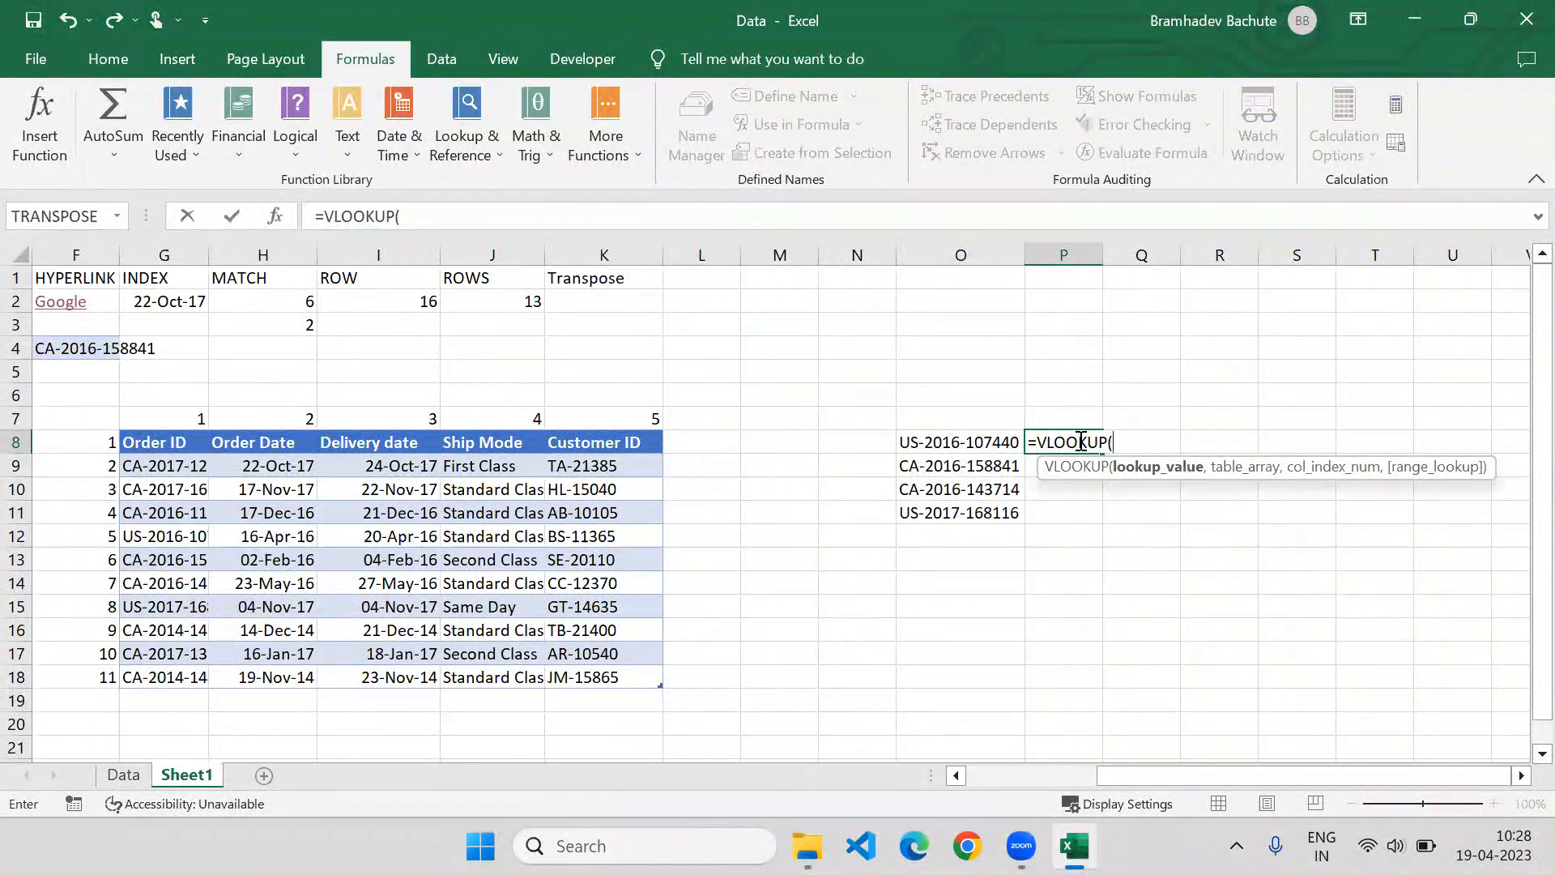
{"action": "left_click", "coordinate": [983, 444]}
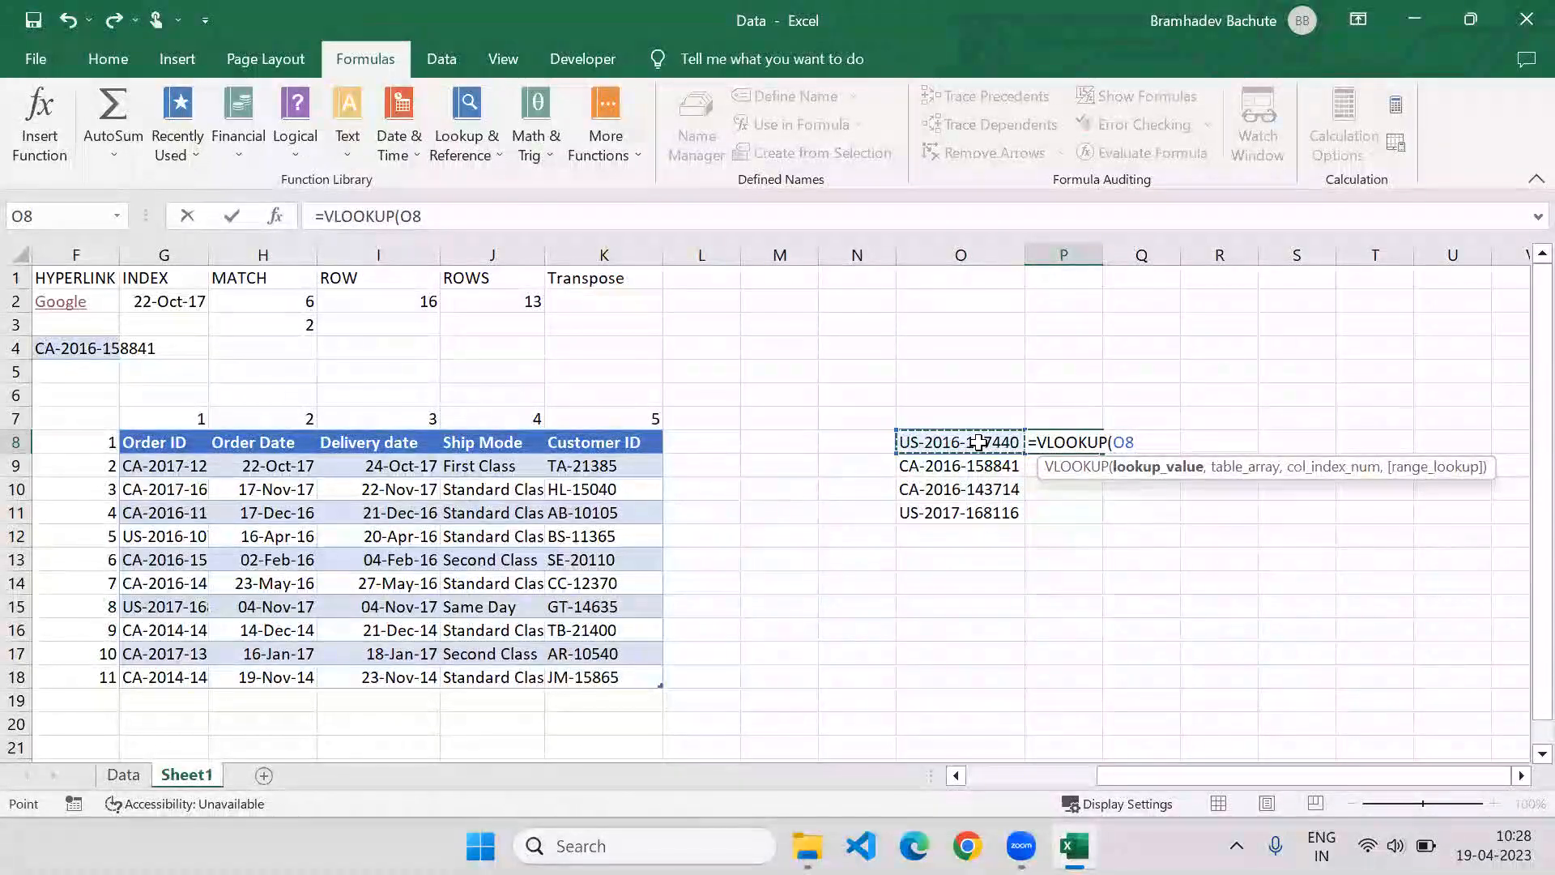
{"action": "type", "text": ","}
{"action": "left_click_drag", "start_coordinate": [167, 444], "coordinate": [596, 682]}
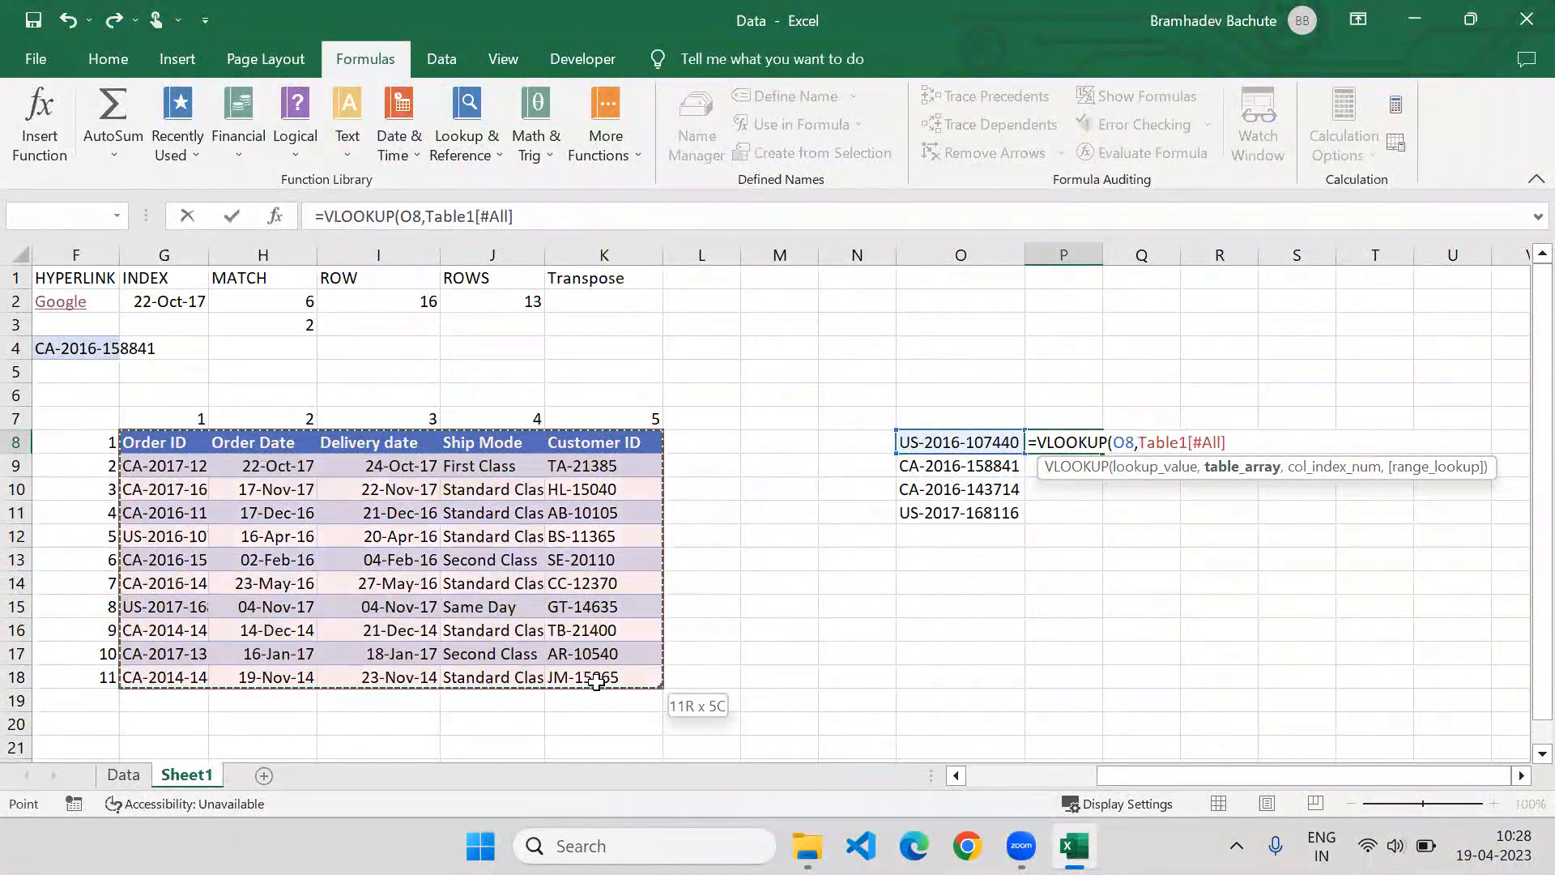
{"action": "type", "text": ",5,0"}
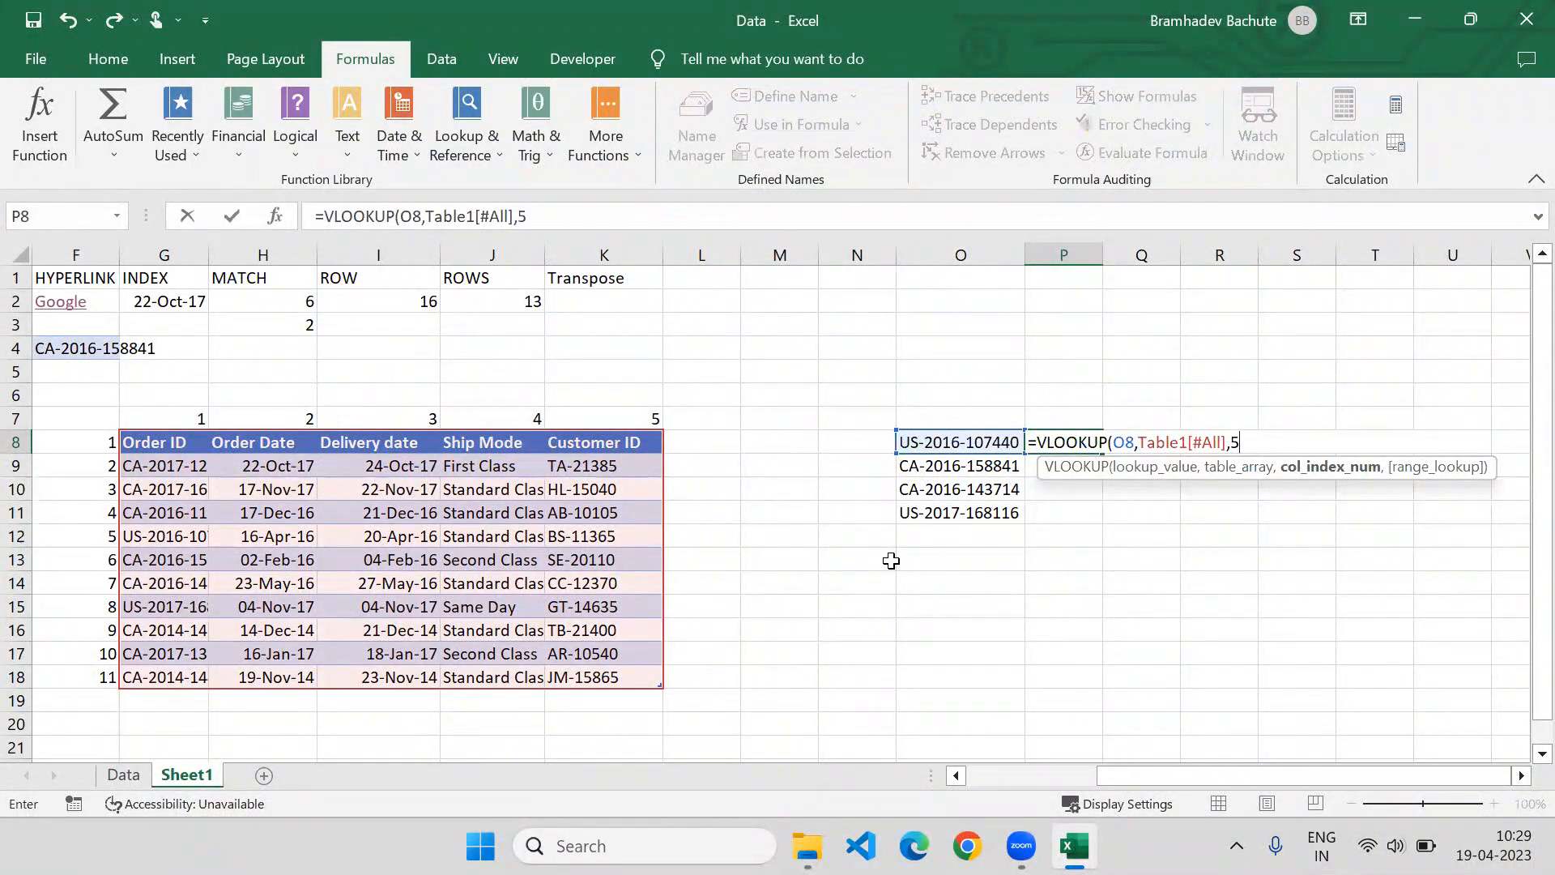
{"action": "type", "text": ",0)"}
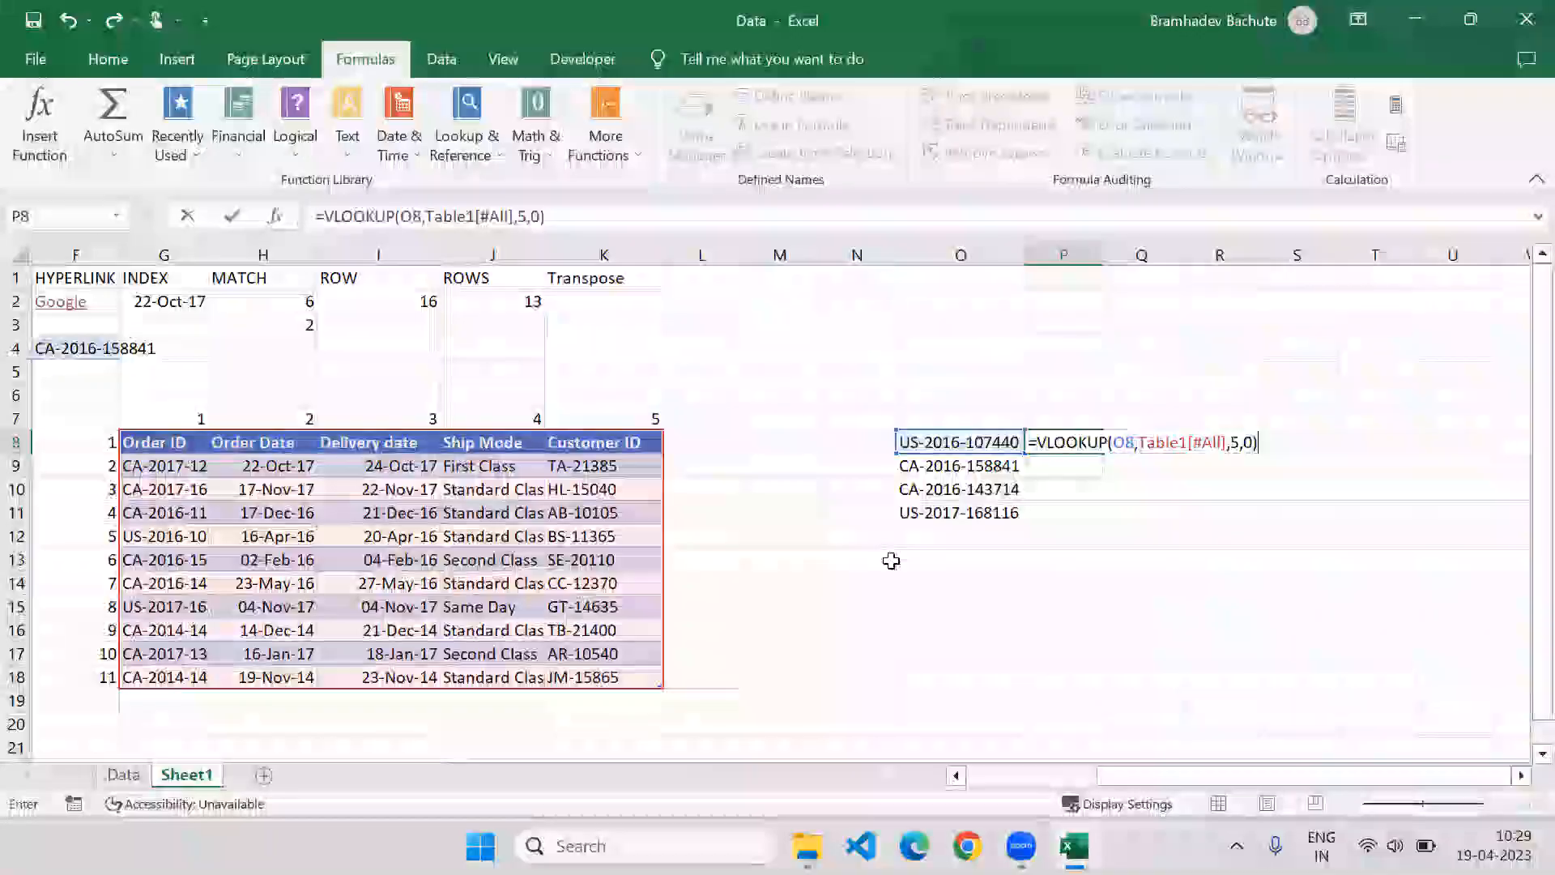
{"action": "key", "text": "Return"}
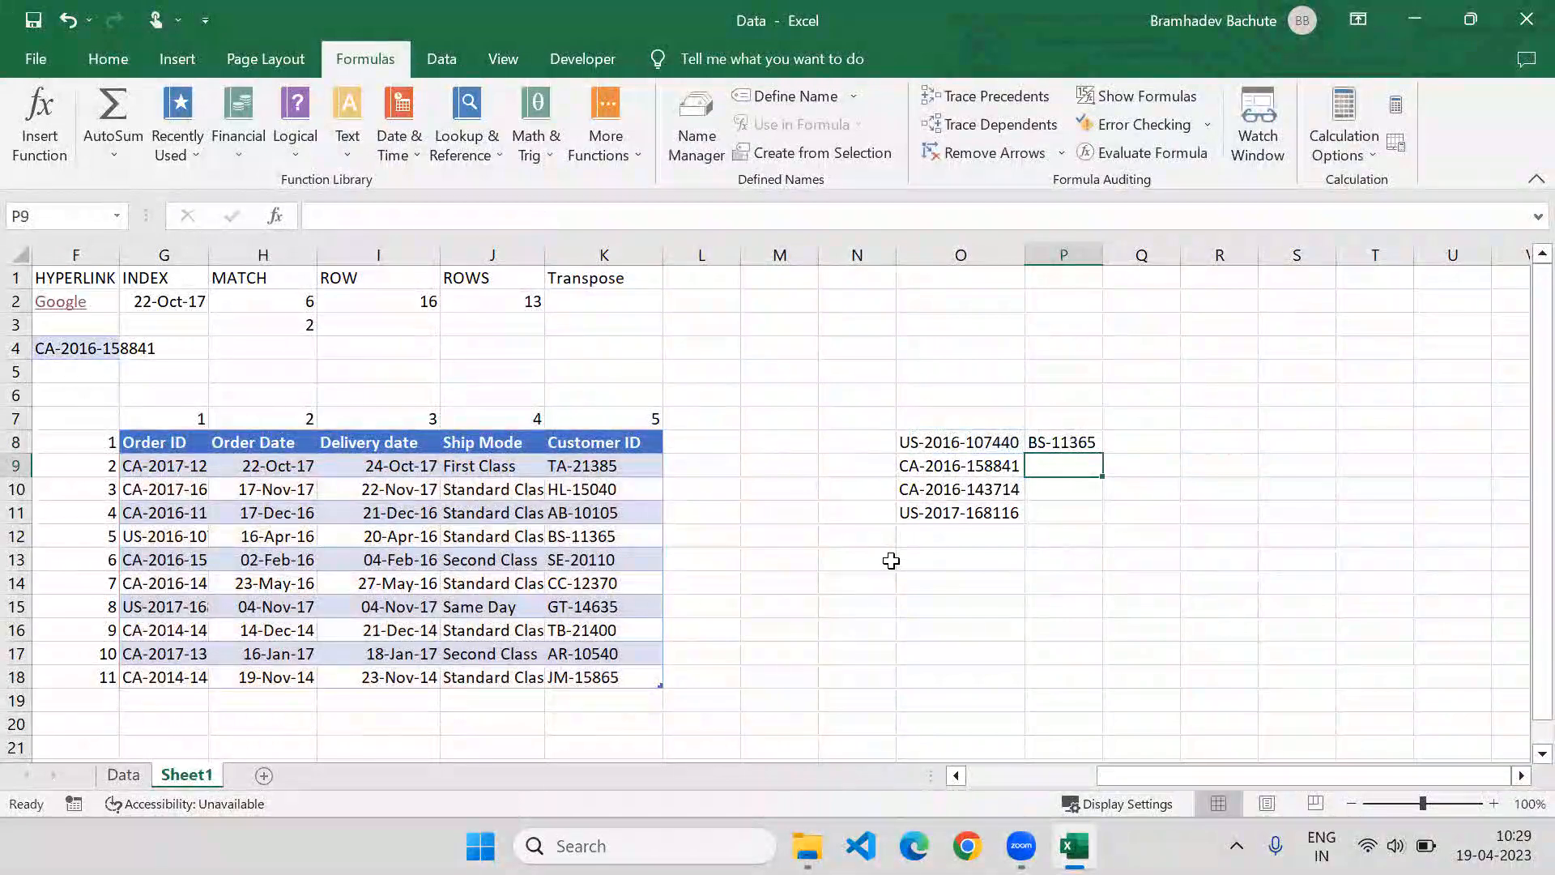
Fill the VLOOKUP formula down from P8 to P11 for the remaining order IDs
{"action": "key", "text": "Up"}
{"action": "key", "text": "shift+Down"}
{"action": "key", "text": "shift+Down"}
{"action": "key", "text": "shift+Down"}
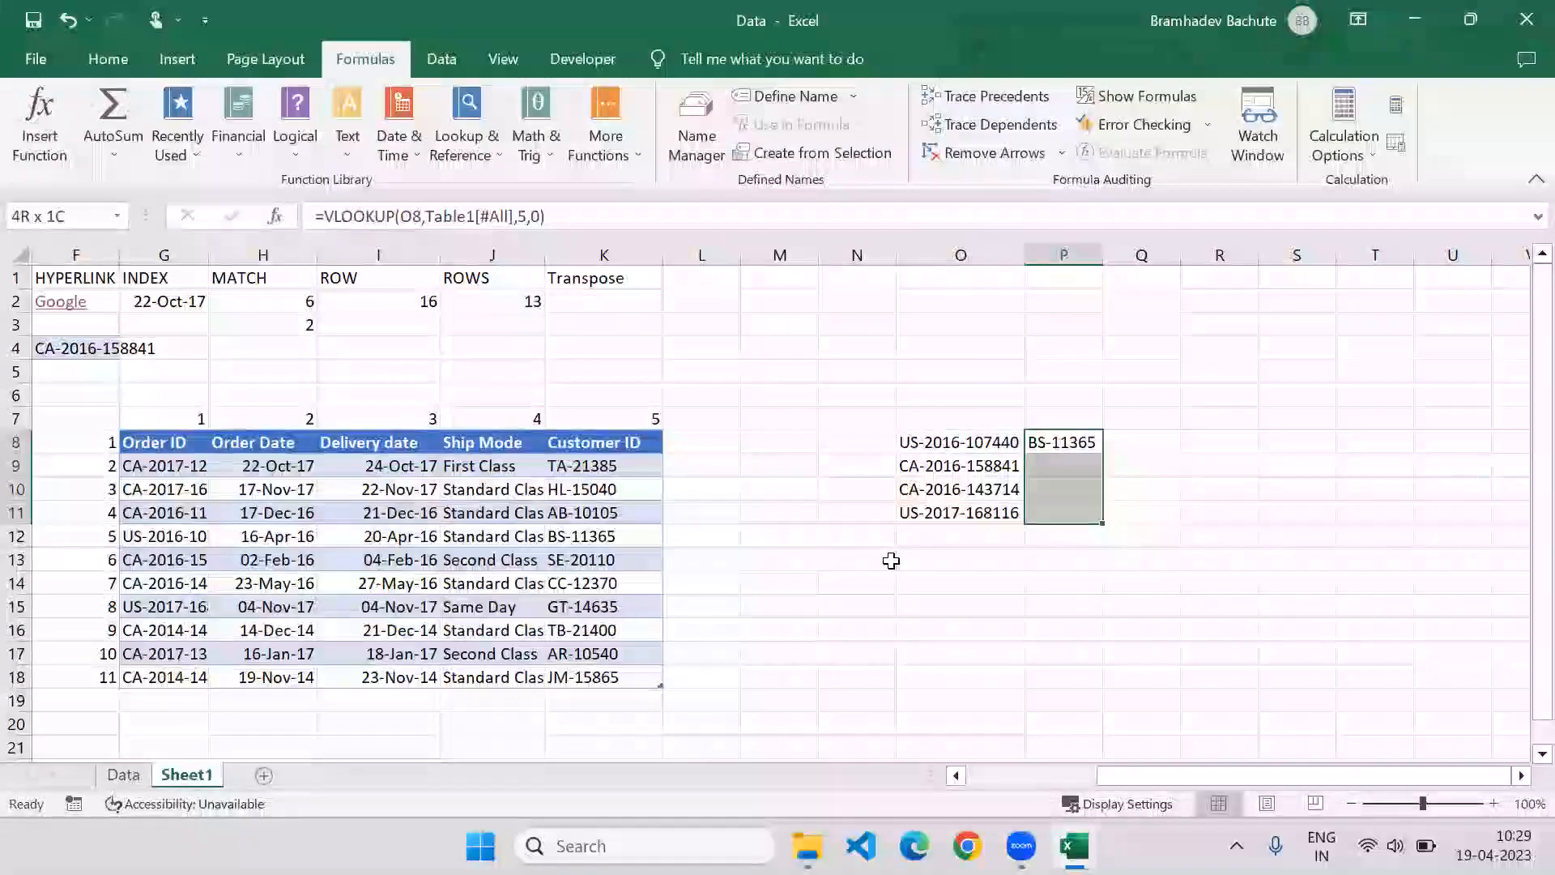
{"action": "key", "text": "ctrl+d"}
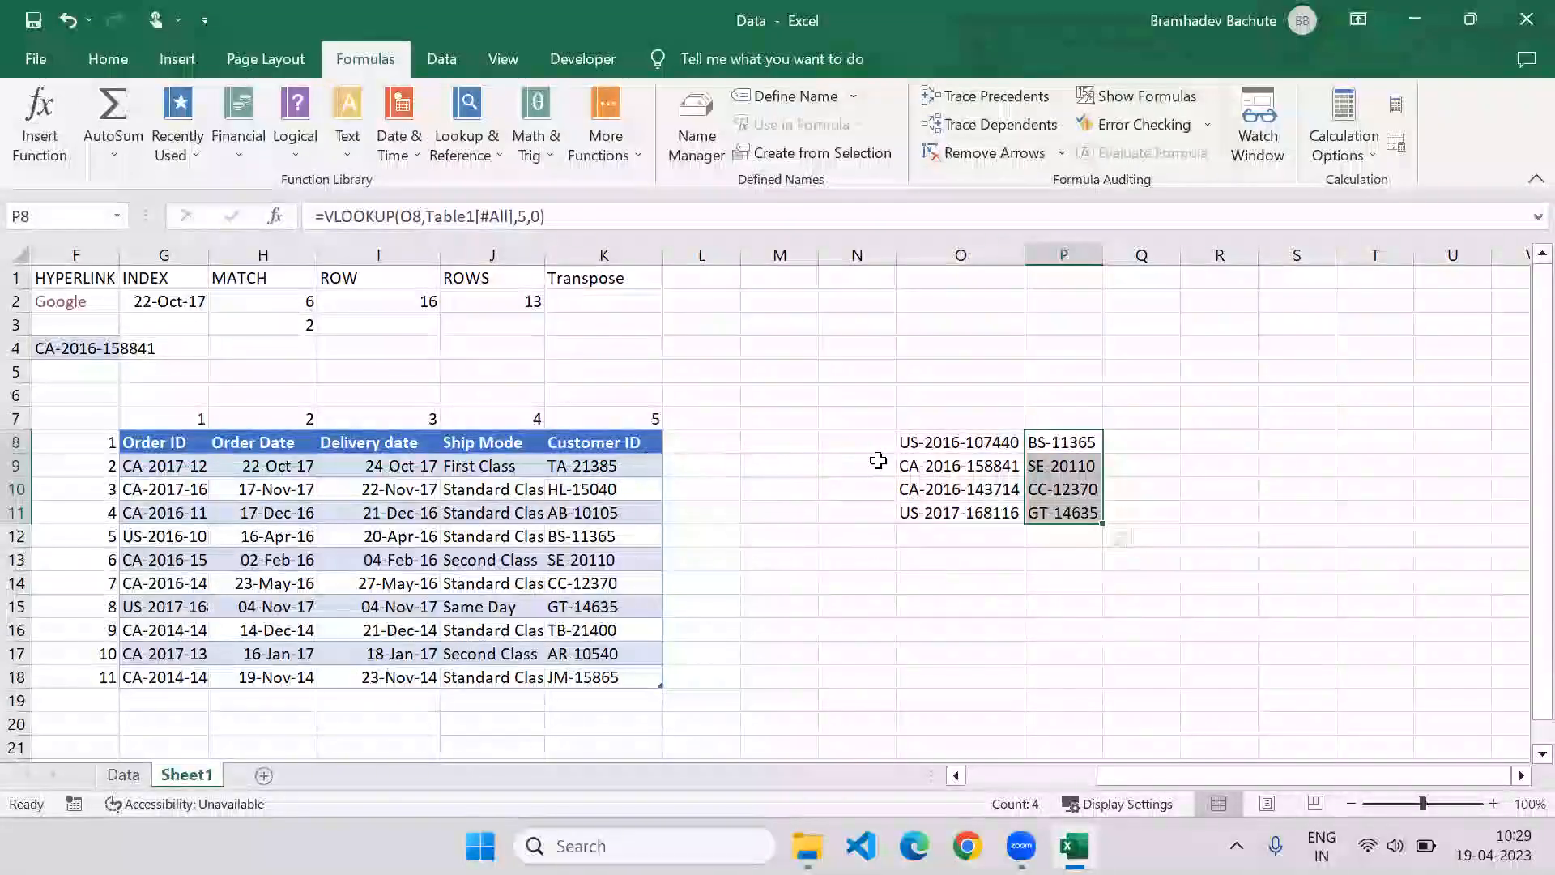
{"action": "left_click", "coordinate": [1017, 450]}
{"action": "left_click_drag", "start_coordinate": [1019, 448], "coordinate": [1061, 510]}
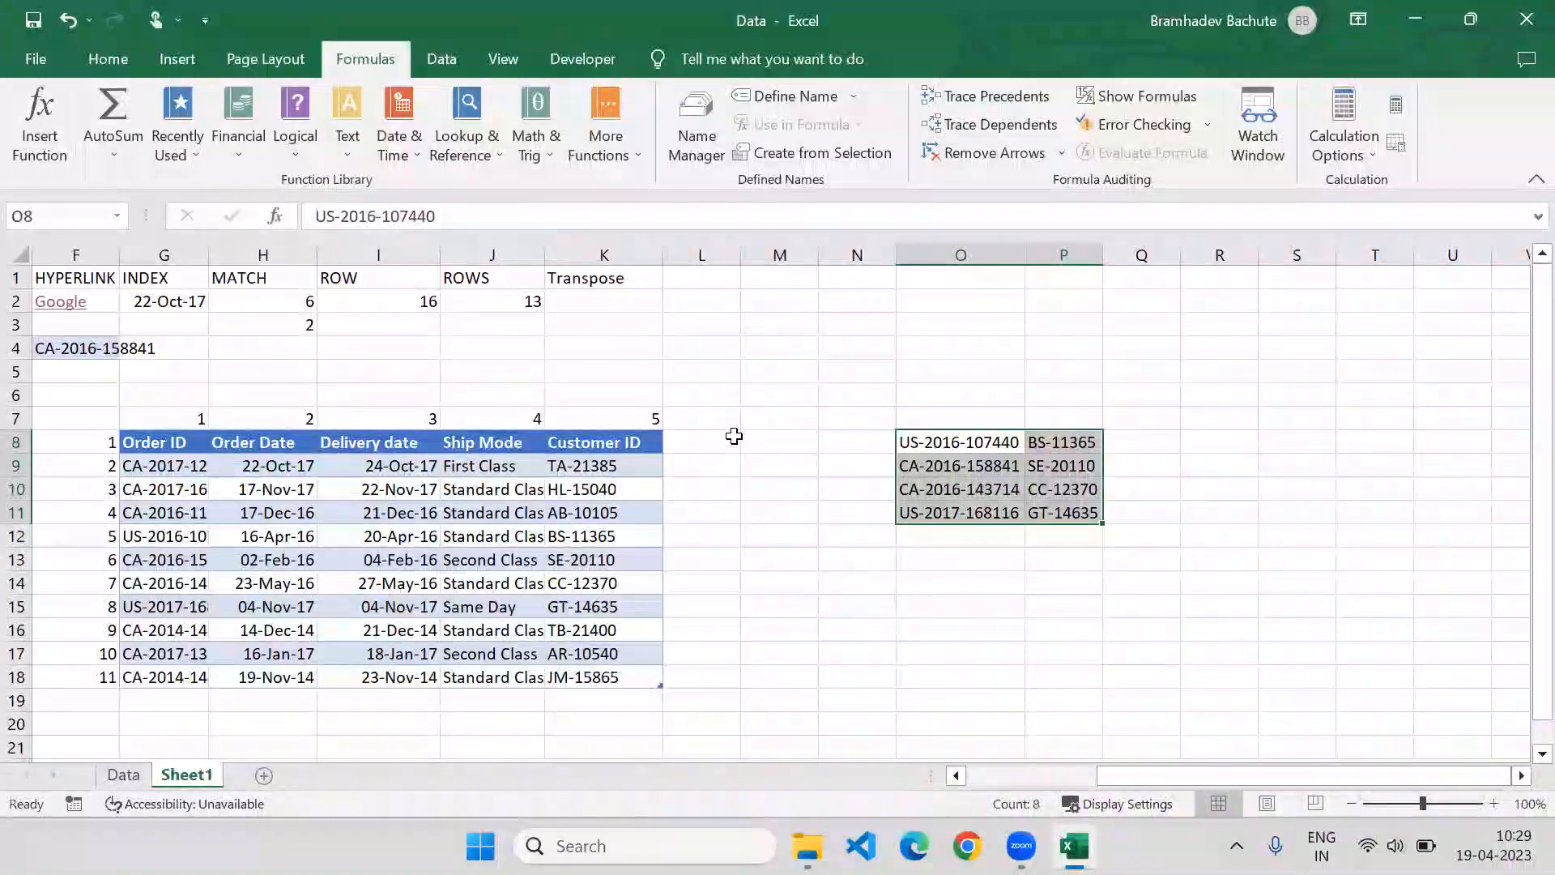
Add the headers VLOOKUP in O6 and HLOOKUP in Q6
{"action": "left_click", "coordinate": [949, 400]}
{"action": "type", "text": "VLOOKUP"}
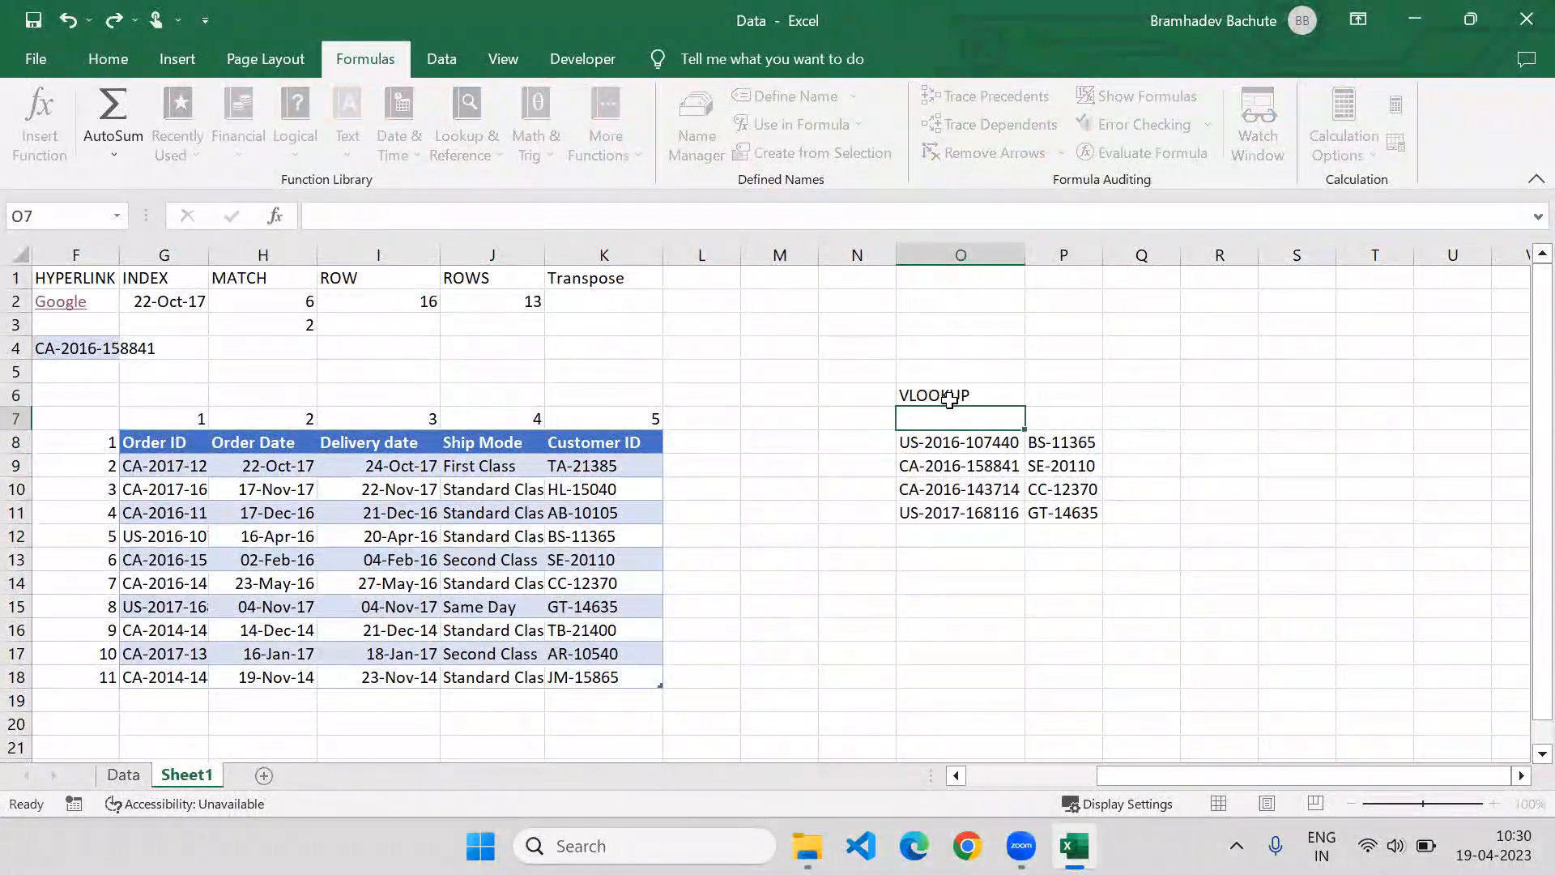
{"action": "key", "text": "Return"}
{"action": "left_click", "coordinate": [1144, 399]}
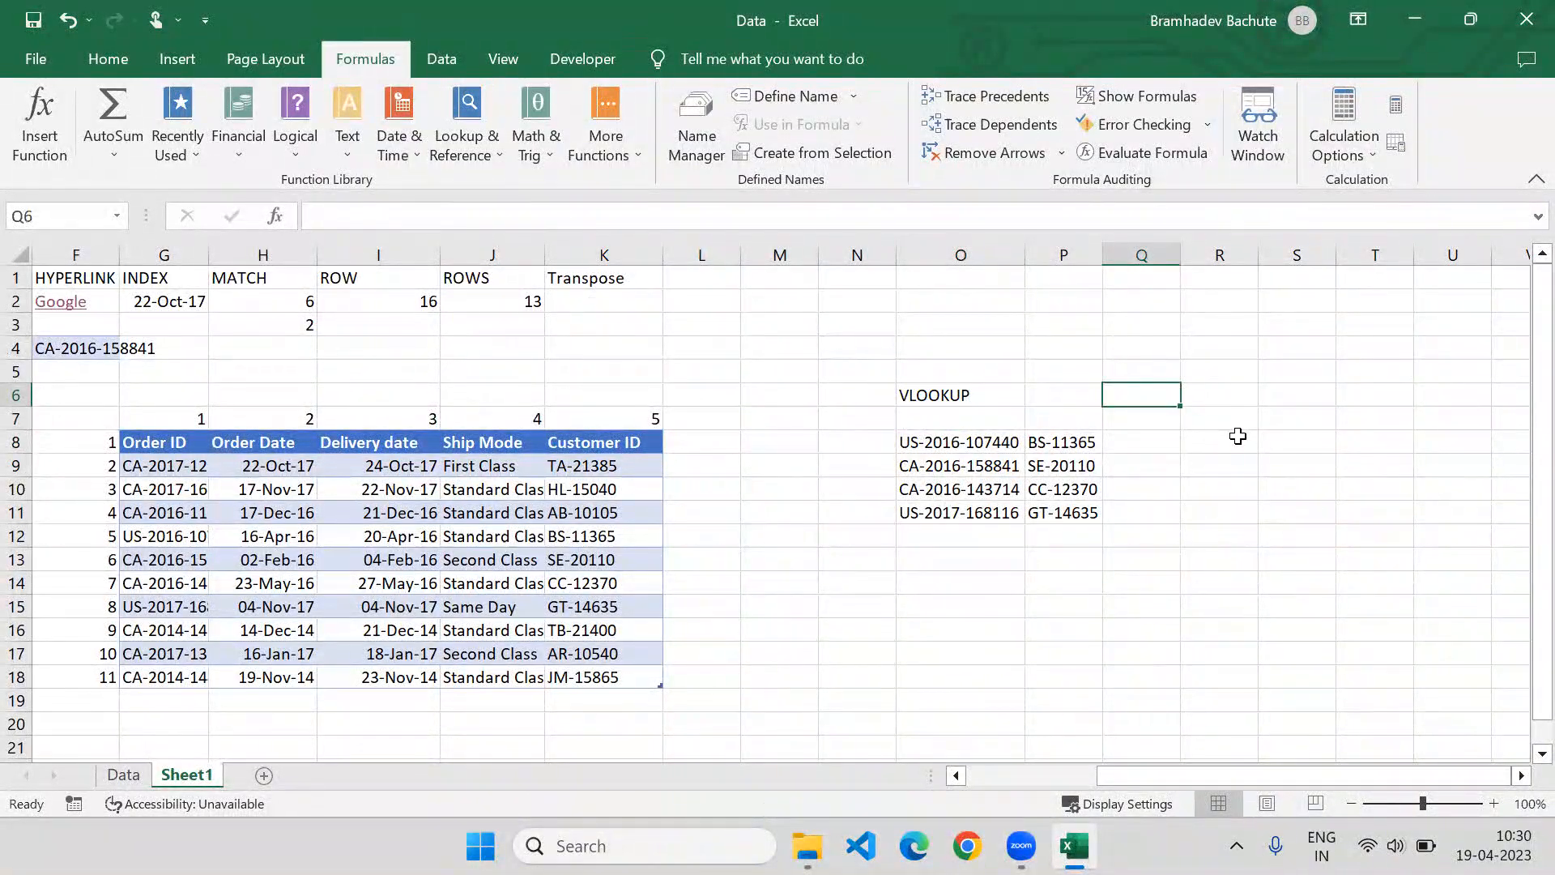
{"action": "type", "text": "HLOOKUP"}
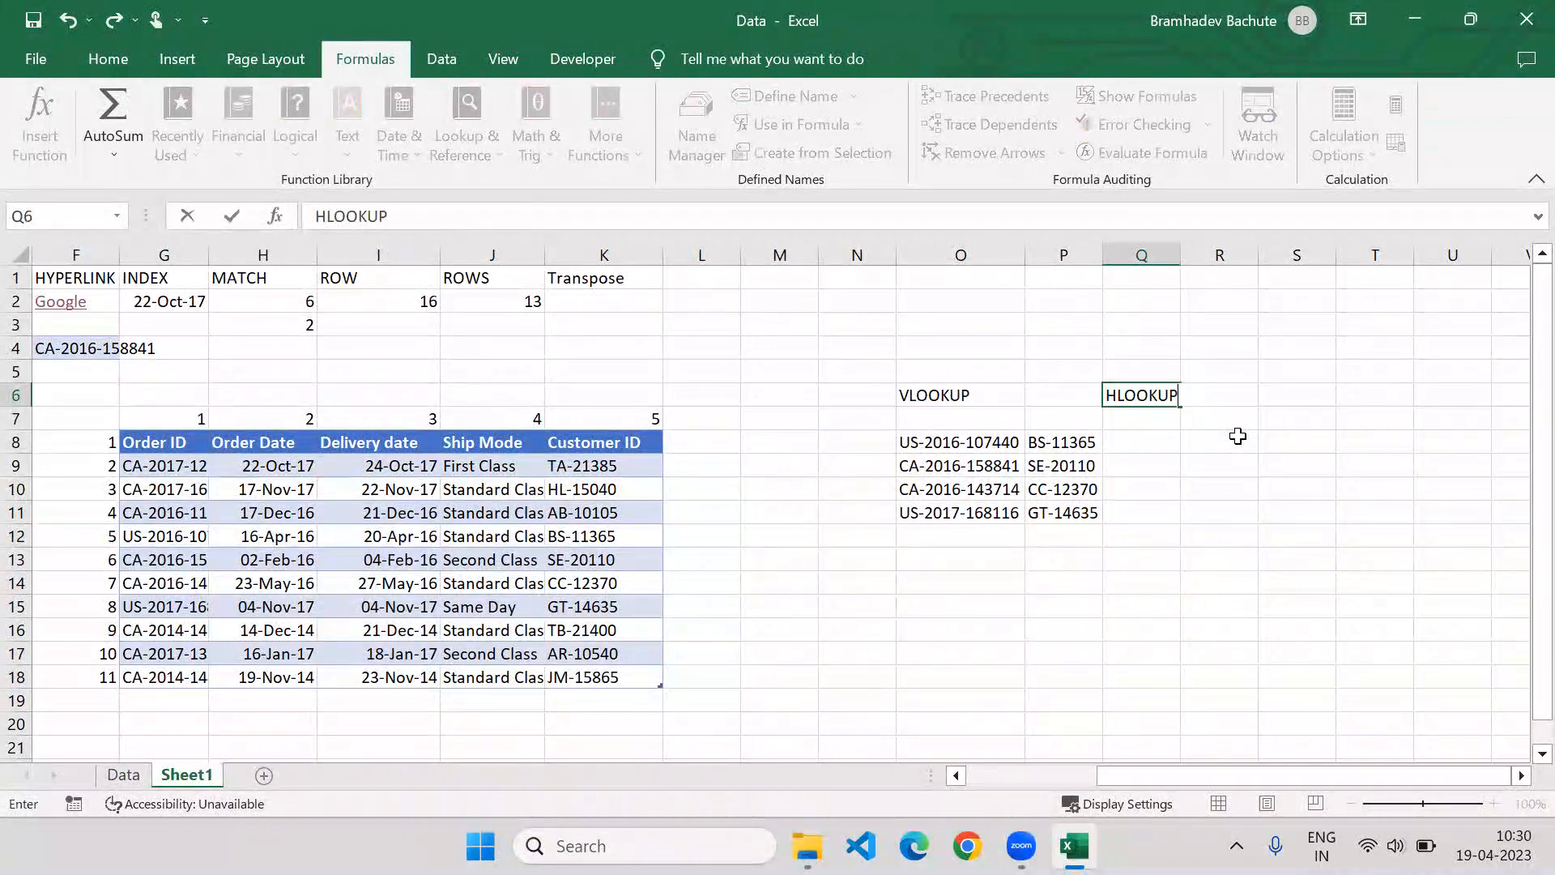
{"action": "key", "text": "Return"}
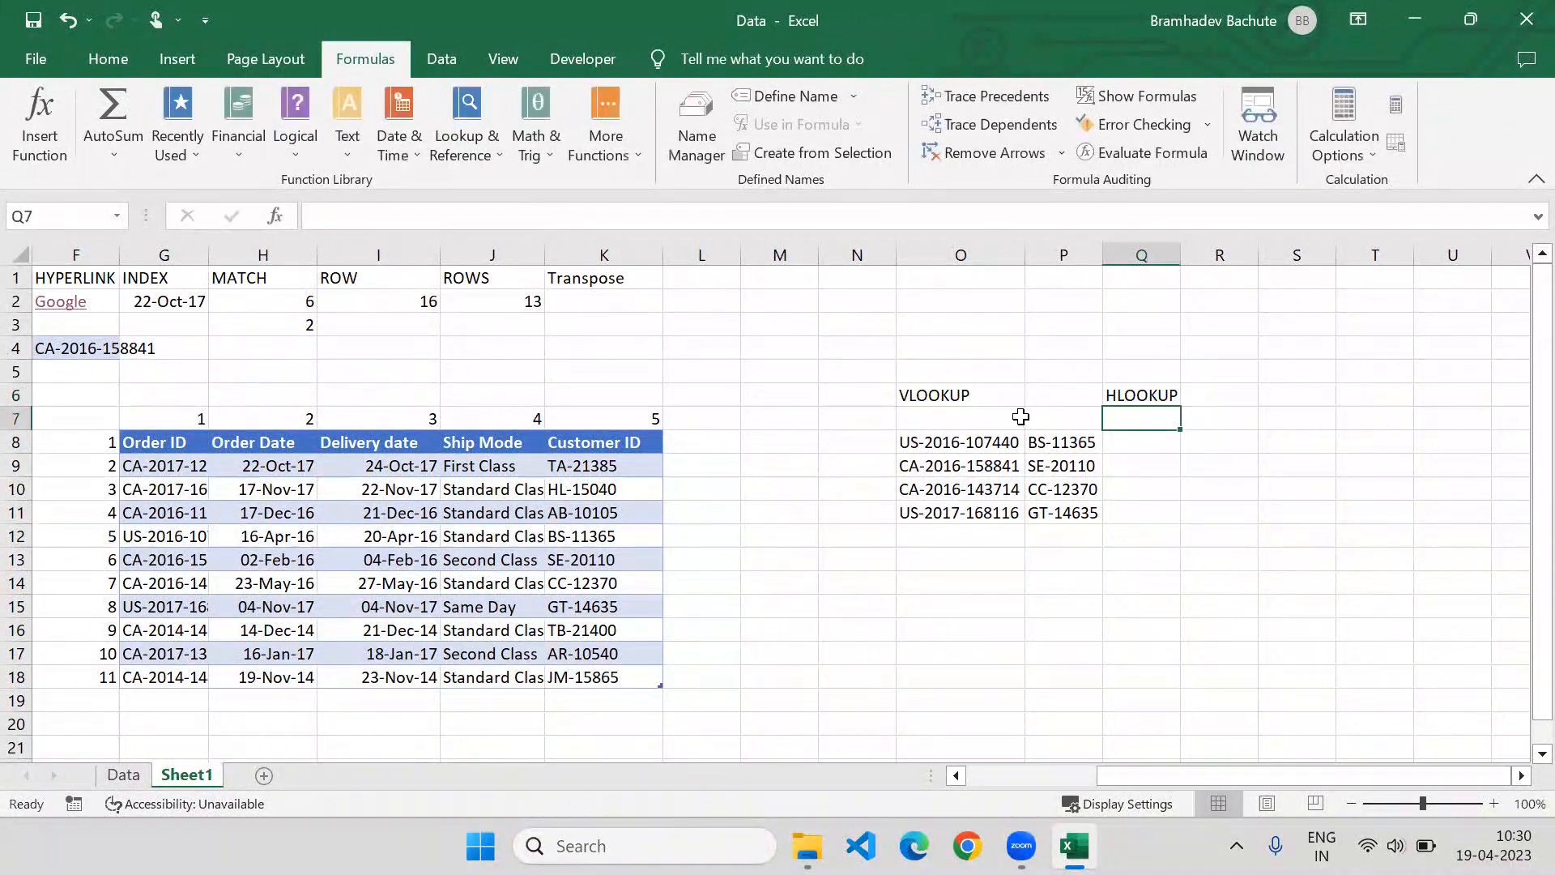
Copy the orders table G8:K18 and paste it as transposed values at N1
{"action": "left_click_drag", "start_coordinate": [157, 441], "coordinate": [597, 677]}
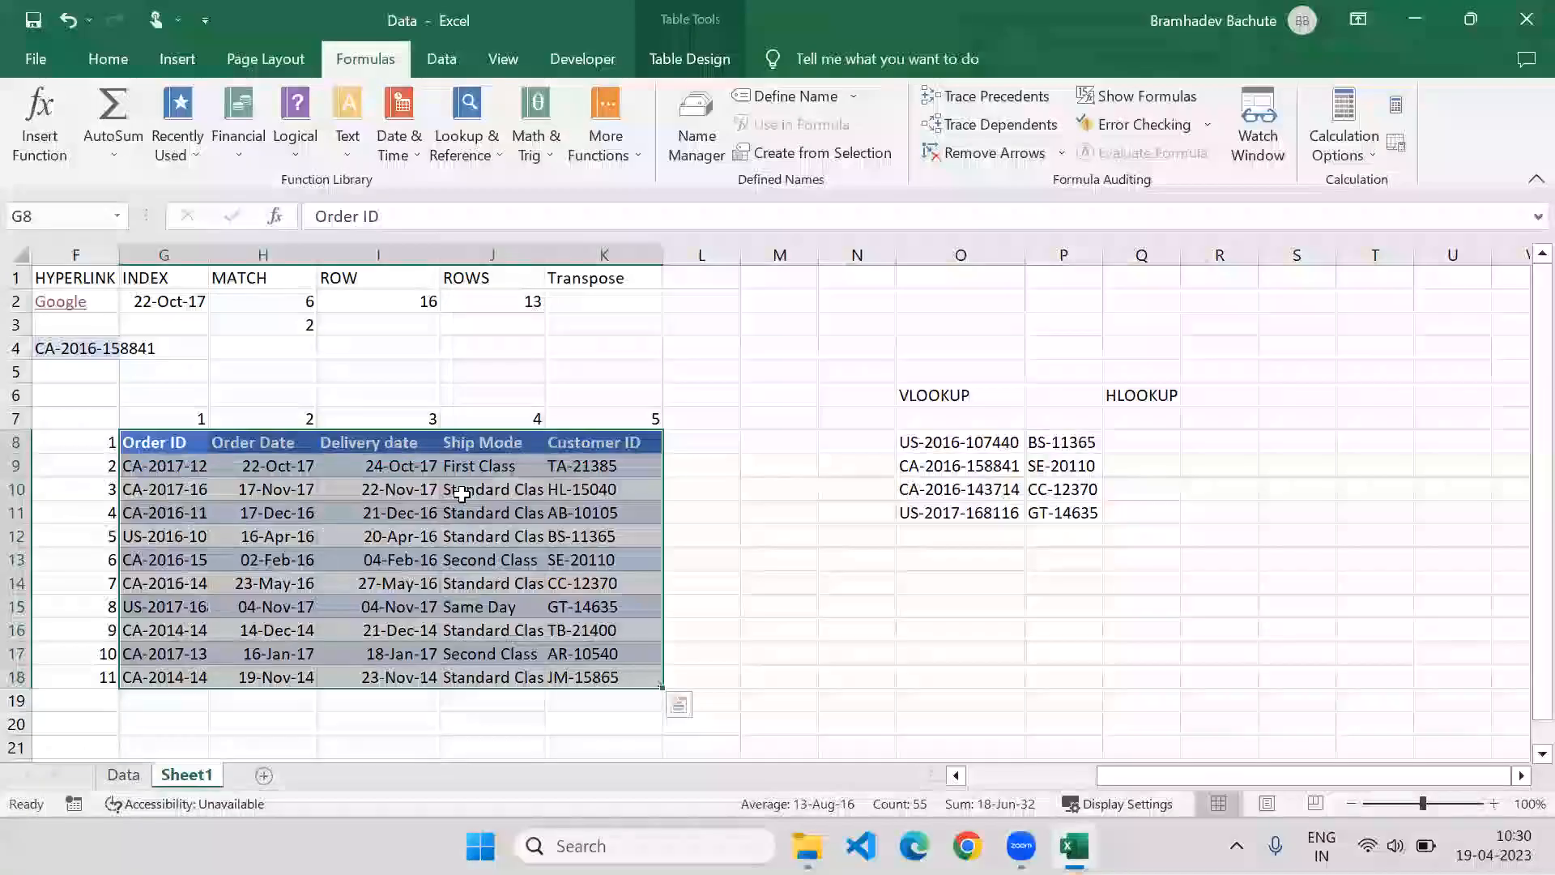
{"action": "key", "text": "ctrl+q"}
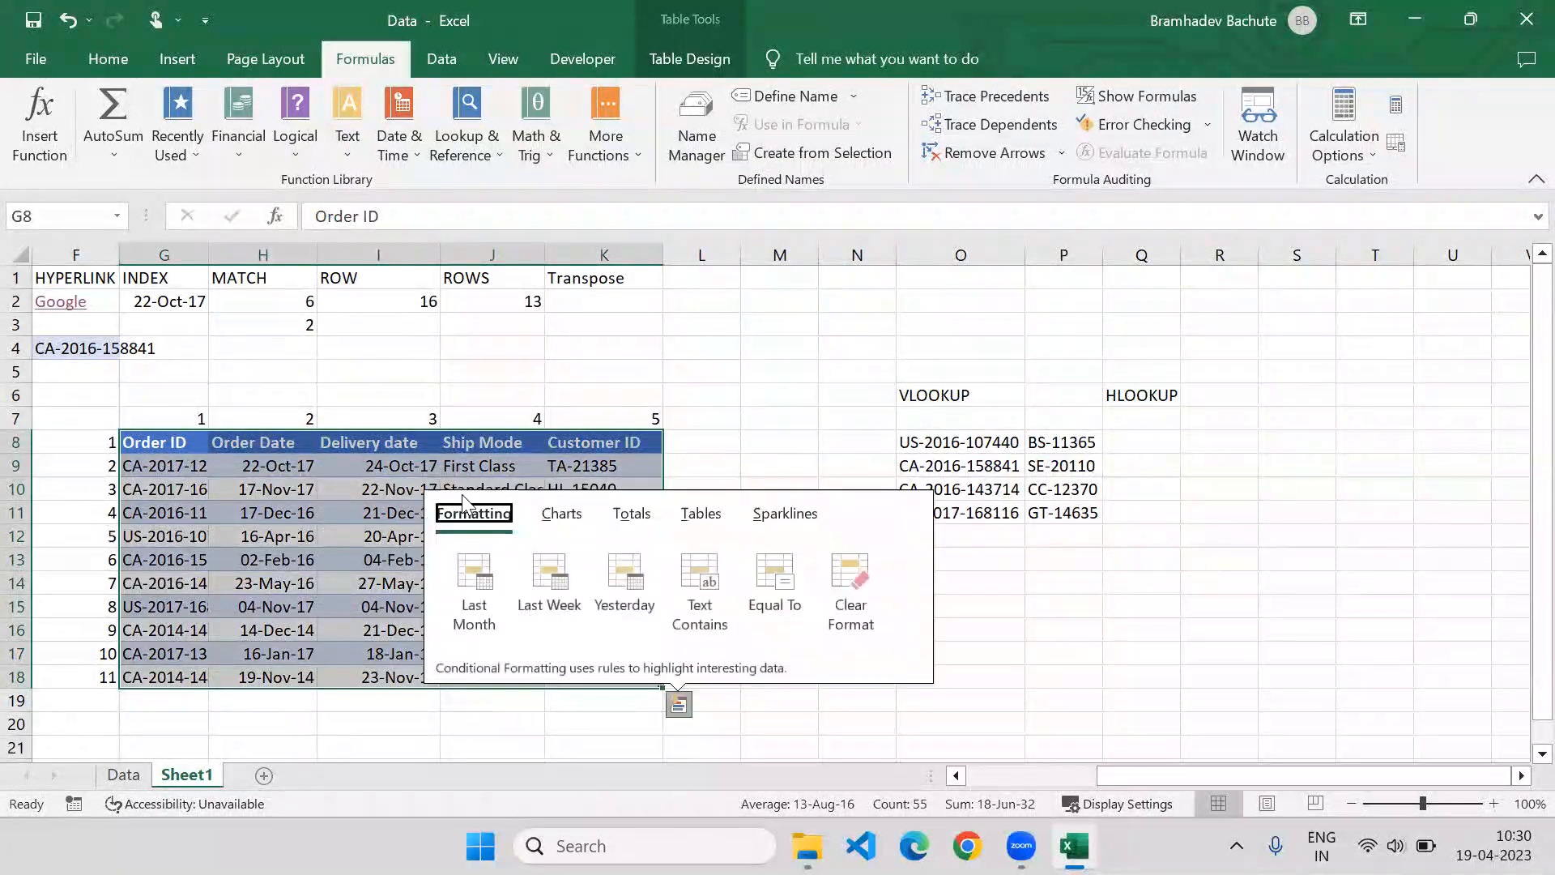
{"action": "key", "text": "Escape"}
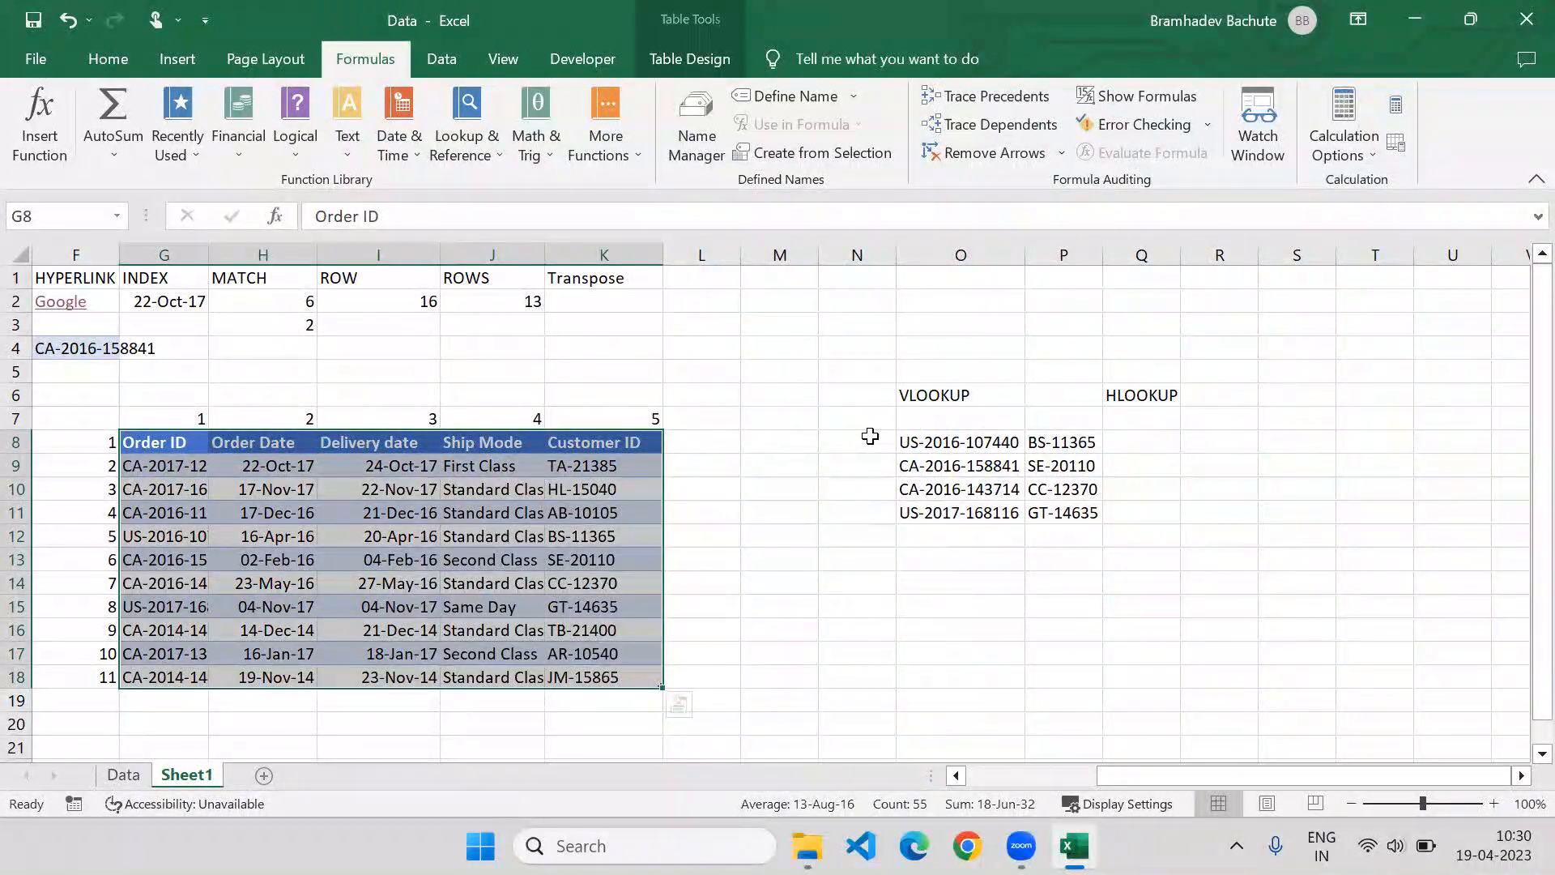
{"action": "key", "text": "ctrl+c"}
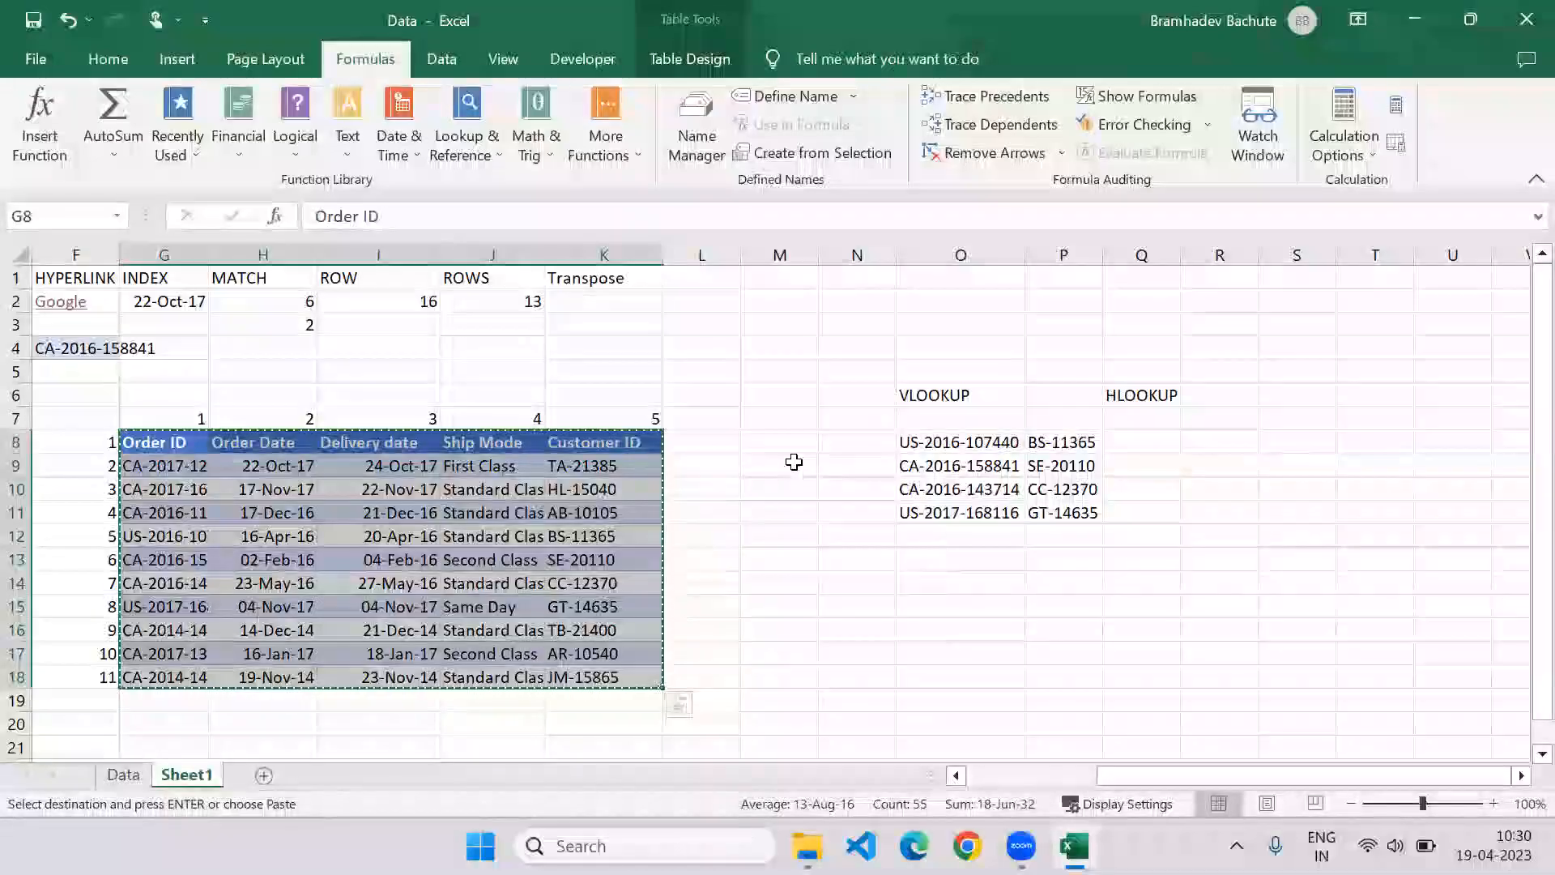
{"action": "left_click", "coordinate": [883, 276]}
{"action": "key", "text": "ctrl+alt+v"}
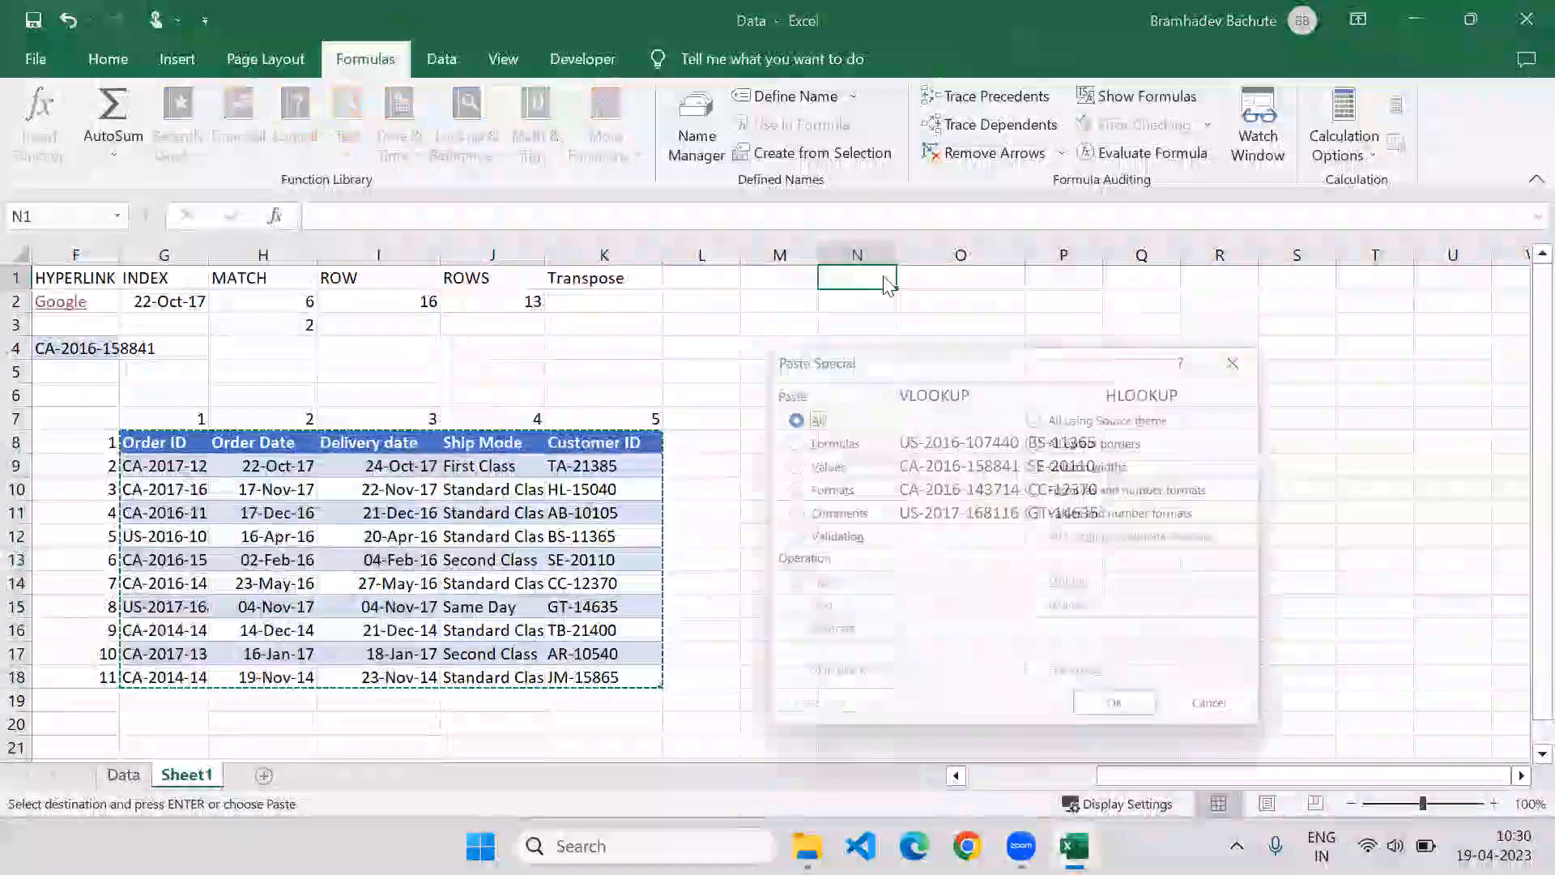
{"action": "left_click", "coordinate": [816, 464]}
{"action": "left_click", "coordinate": [1053, 684]}
{"action": "left_click", "coordinate": [1128, 719]}
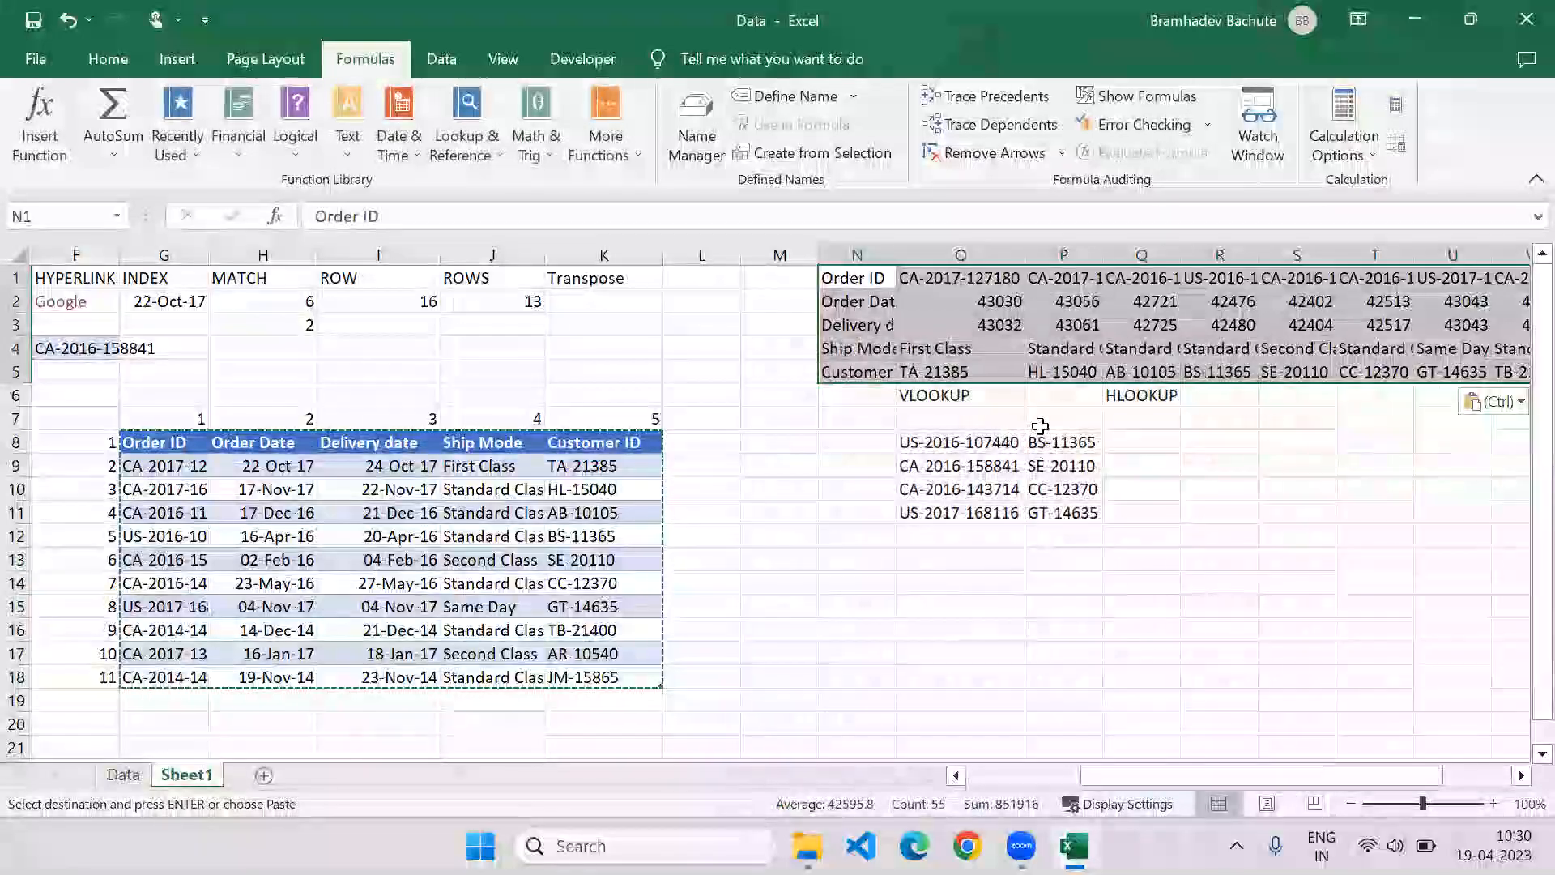
Copy the transposed Order ID row N1:X1 and paste it at Q7 under the HLOOKUP header
{"action": "left_click_drag", "start_coordinate": [1173, 775], "coordinate": [1296, 774]}
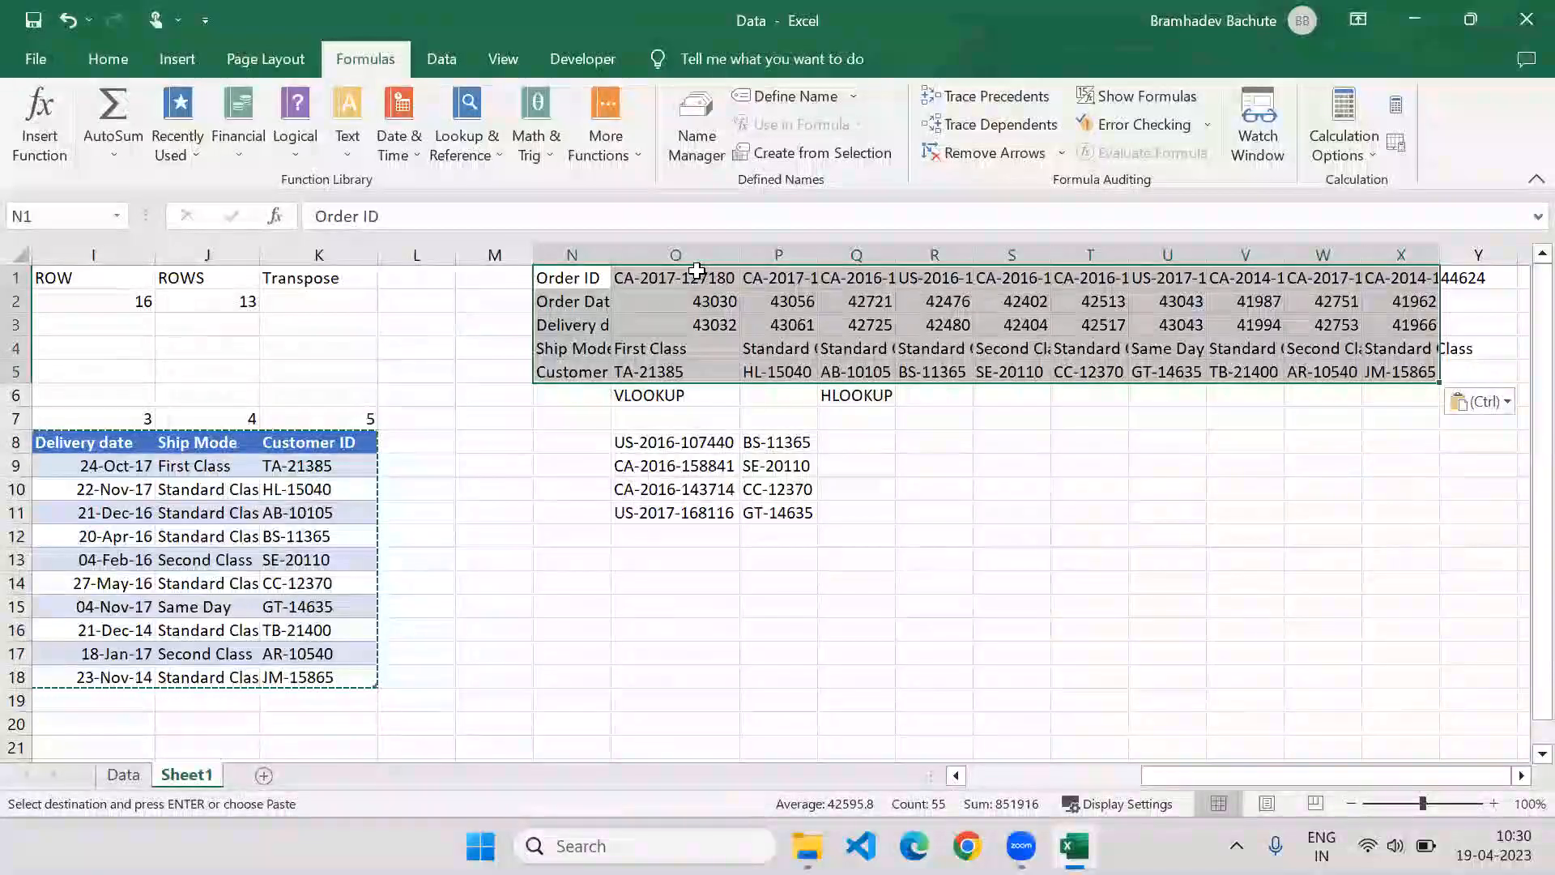
{"action": "left_click_drag", "start_coordinate": [697, 277], "coordinate": [1179, 276]}
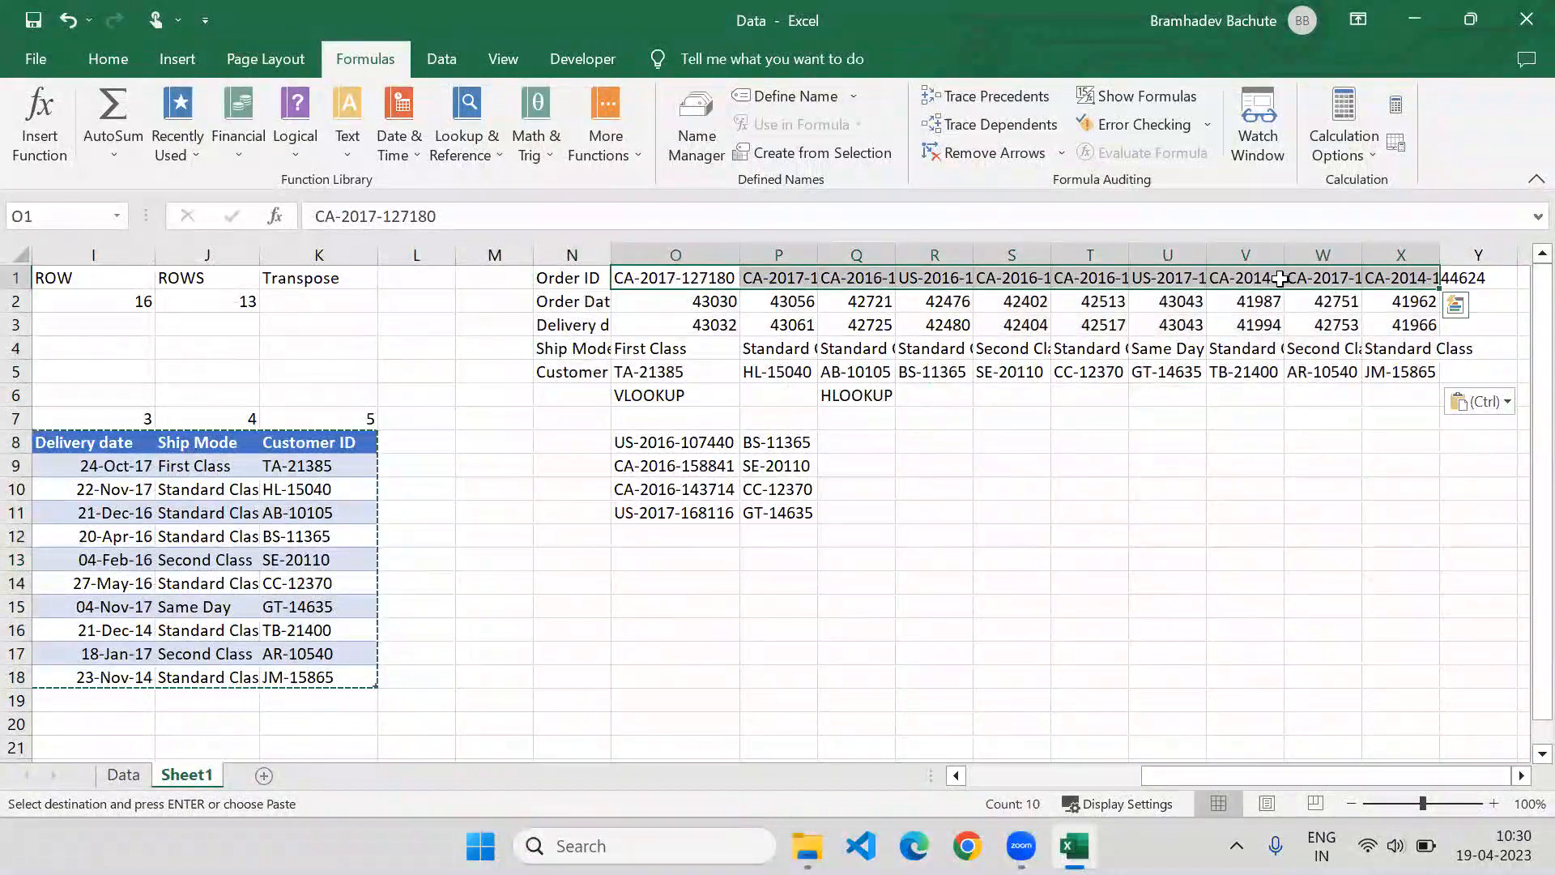
{"action": "key", "text": "ctrl+q"}
{"action": "key", "text": "Escape"}
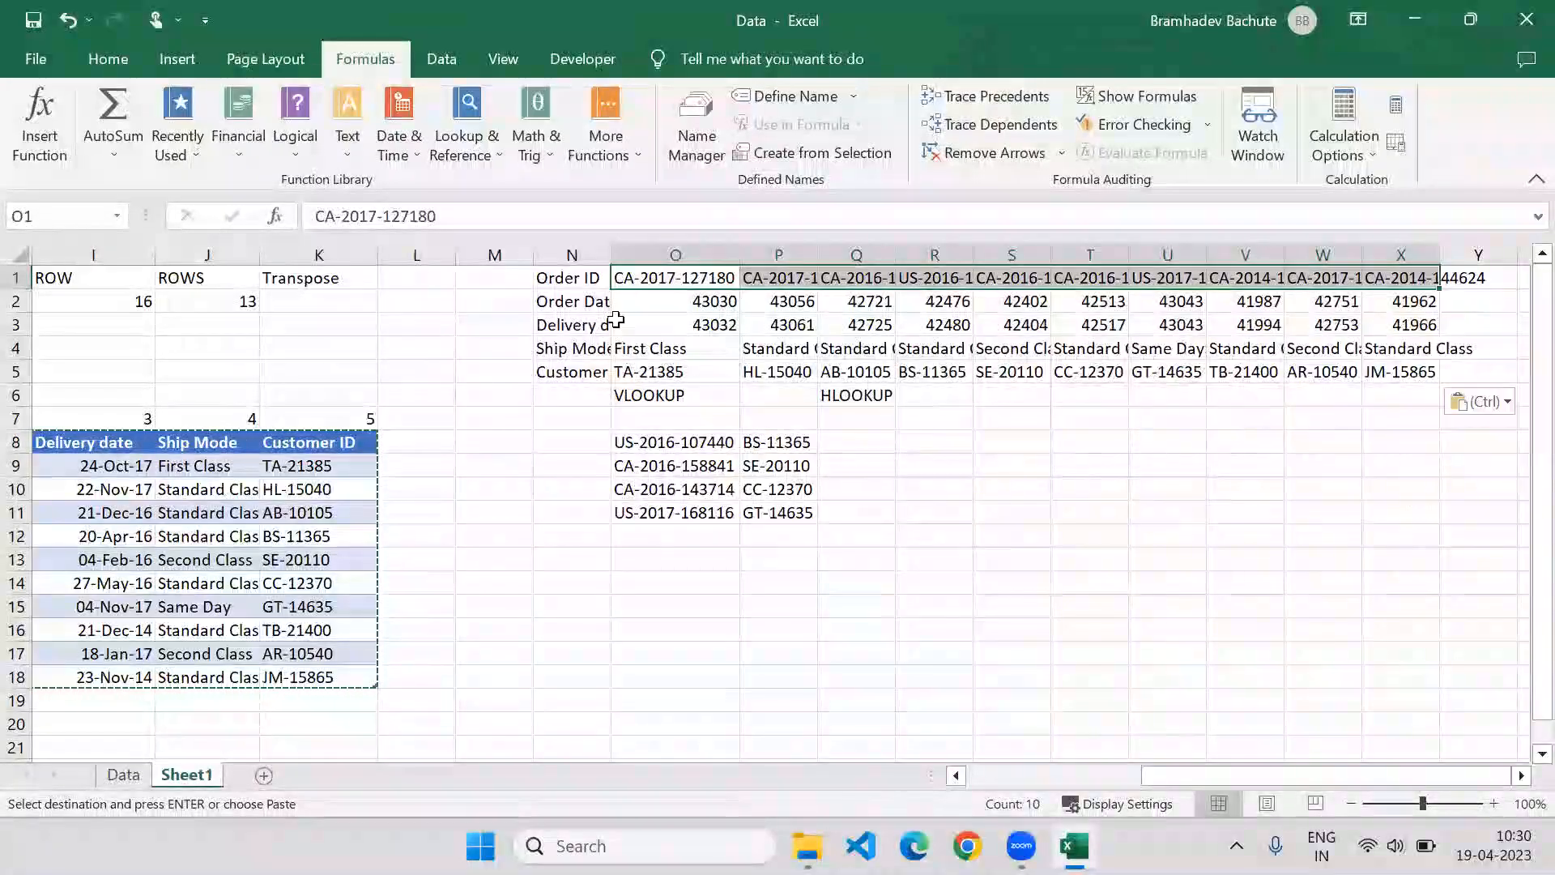
{"action": "left_click_drag", "start_coordinate": [582, 277], "coordinate": [1413, 273]}
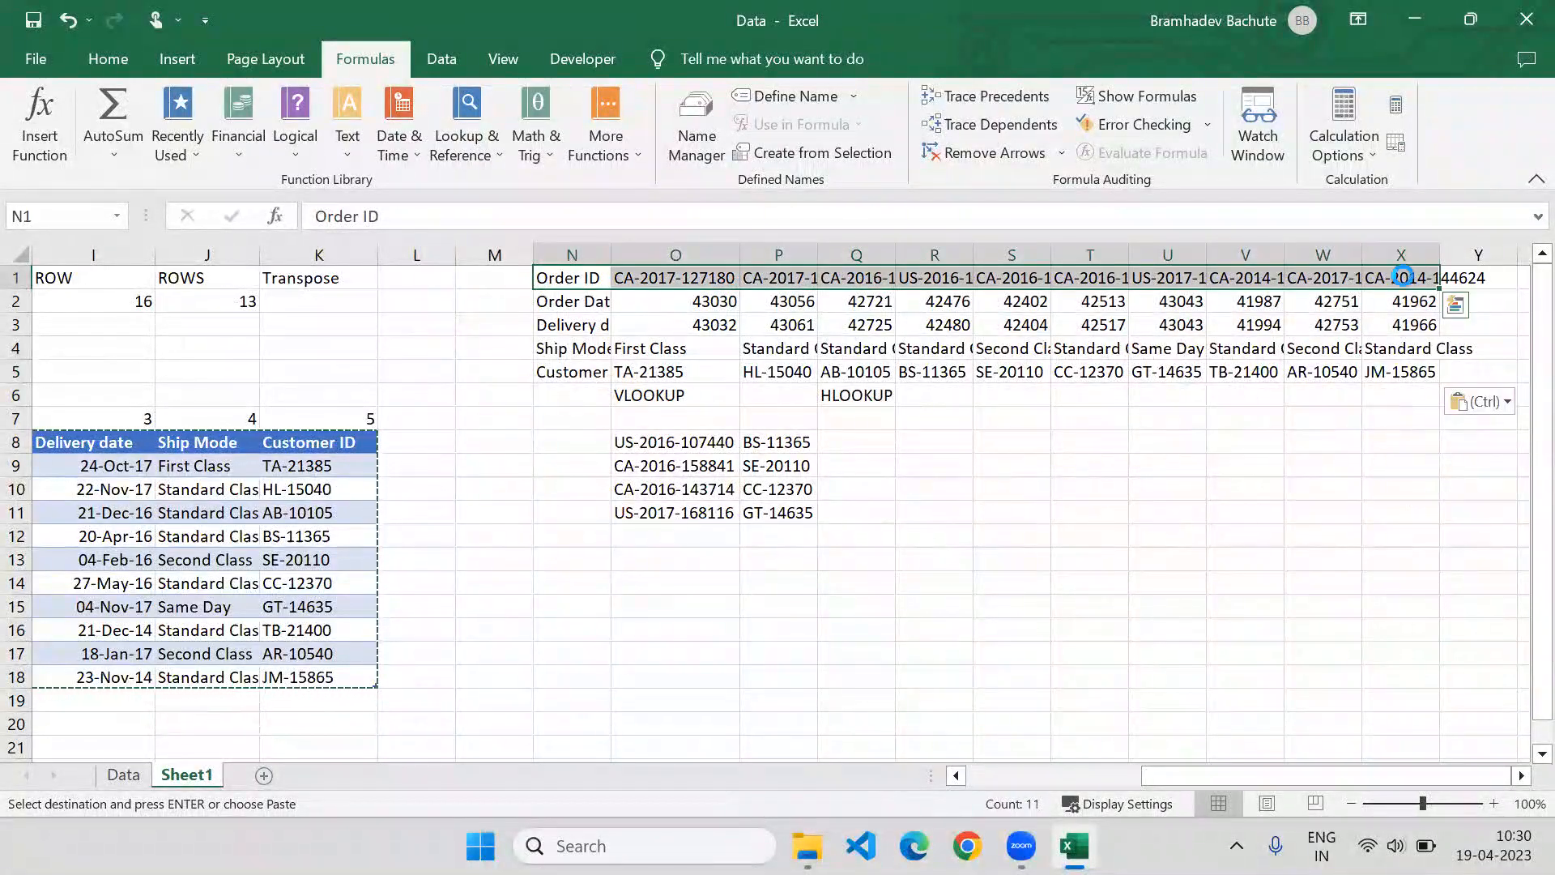
{"action": "key", "text": "ctrl+c"}
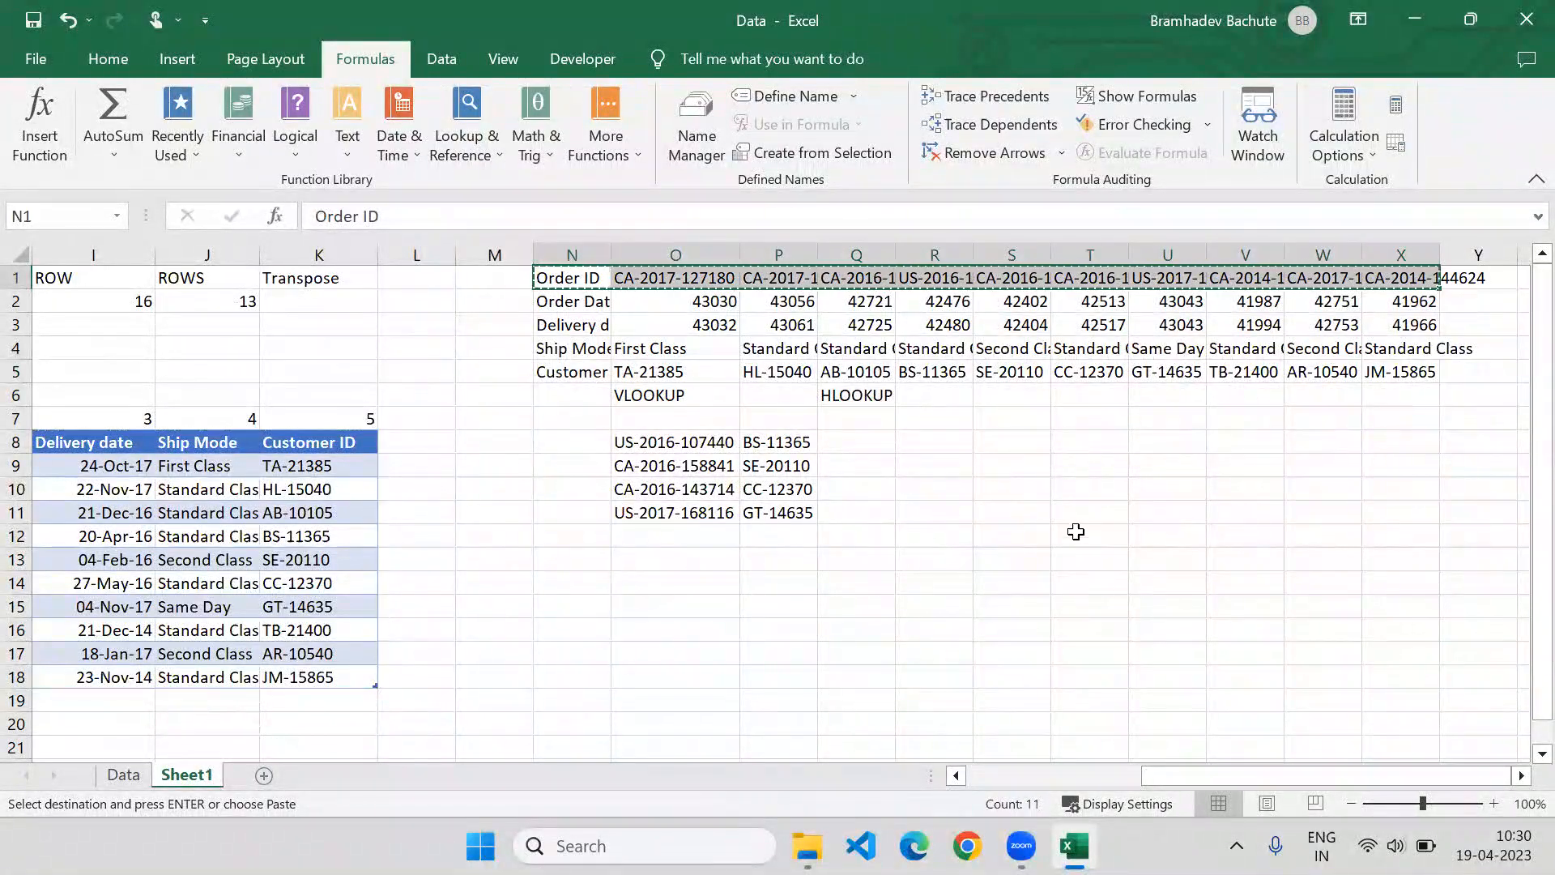
{"action": "left_click", "coordinate": [911, 416]}
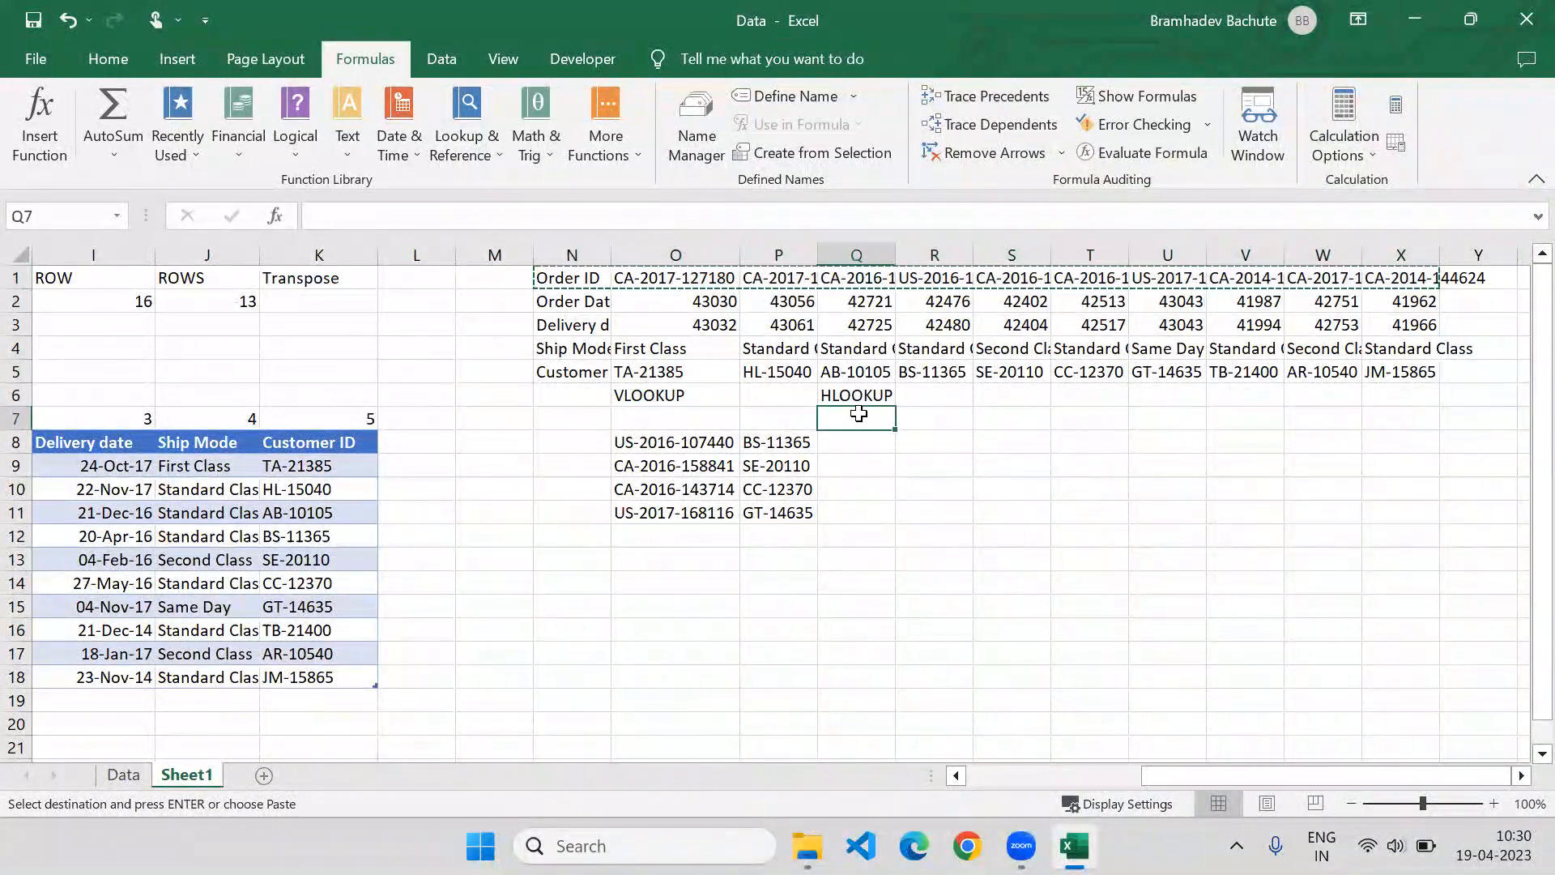
{"action": "key", "text": "Left"}
{"action": "key", "text": "ctrl+v"}
Copy the row labels Order Date through Customer ID in N2:N5 and paste them at Q8
{"action": "left_click_drag", "start_coordinate": [572, 302], "coordinate": [571, 371]}
{"action": "key", "text": "ctrl+c"}
{"action": "left_click", "coordinate": [885, 442]}
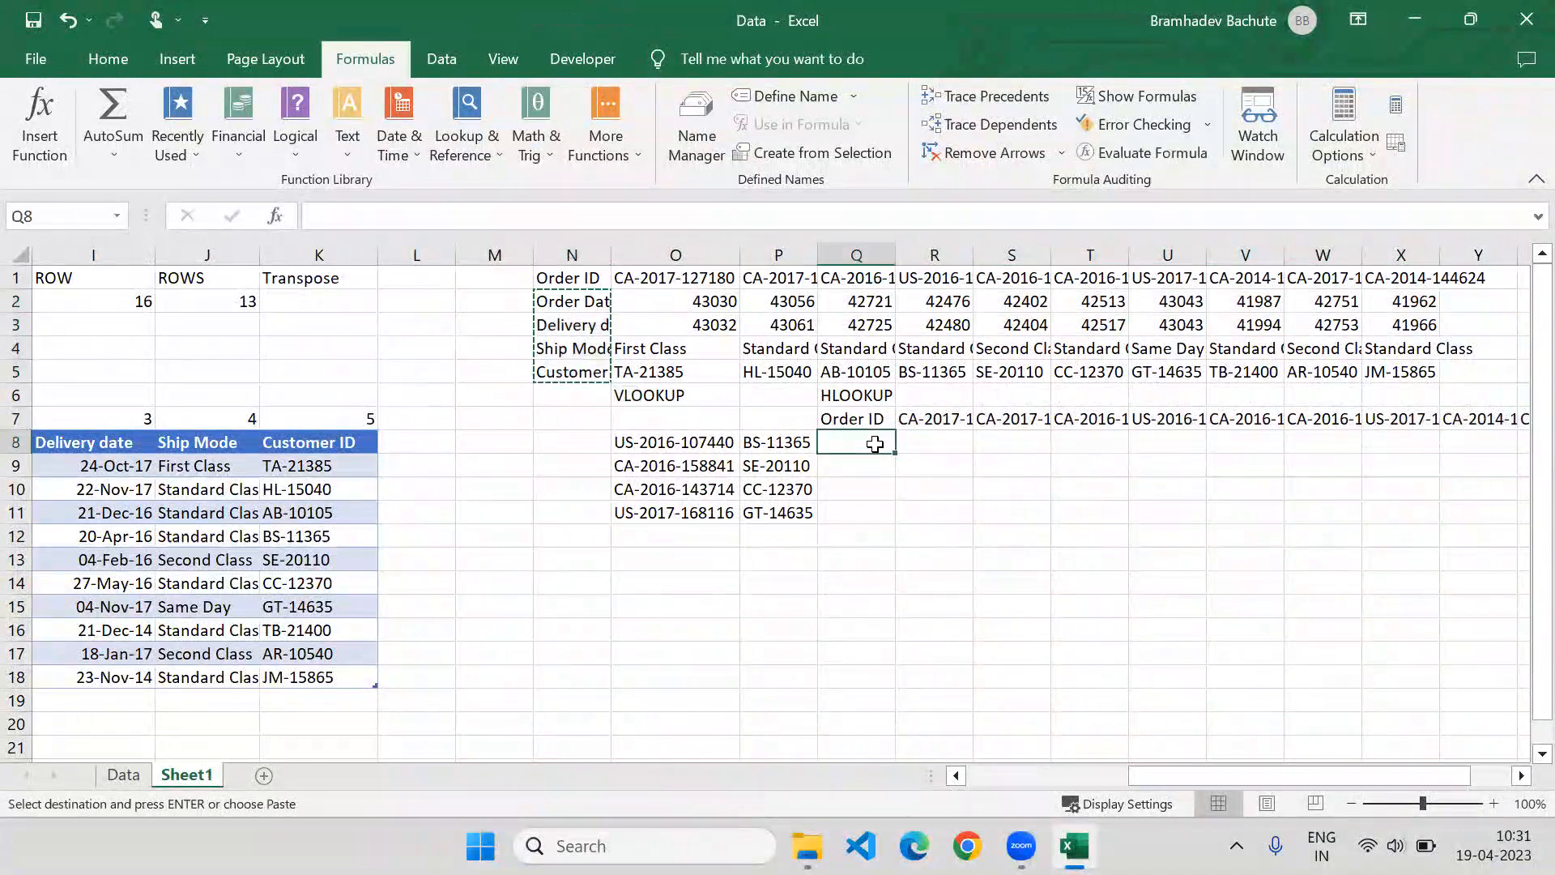
{"action": "key", "text": "ctrl+v"}
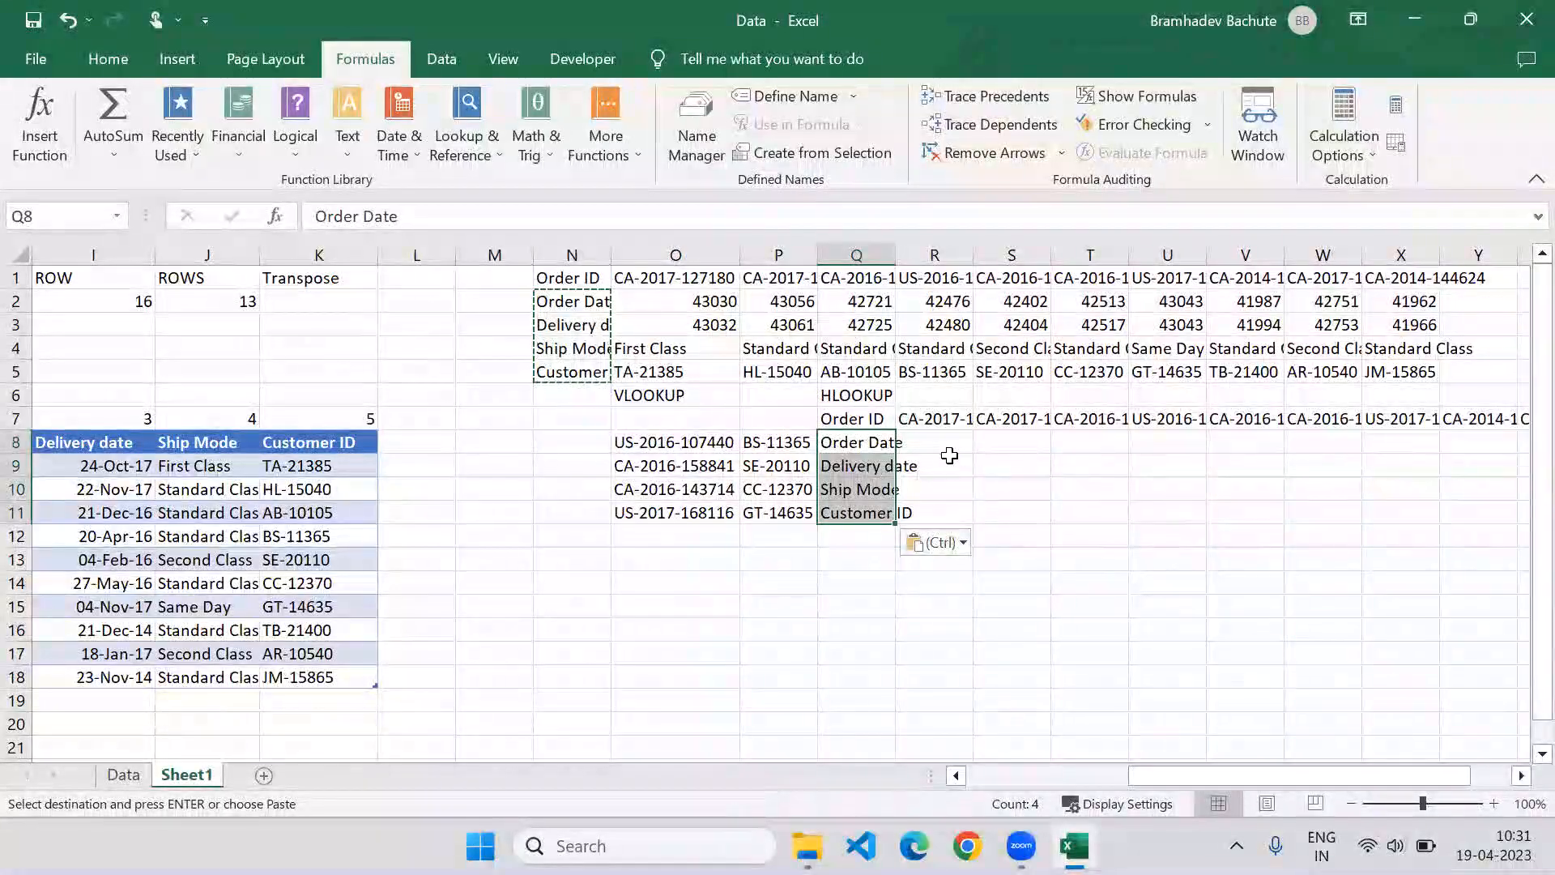
Enter =HLOOKUP(R7,O1:X5,5,0) in R8 to look up the customer ID for the first order ID
{"action": "key", "text": "Right"}
{"action": "type", "text": "=hl"}
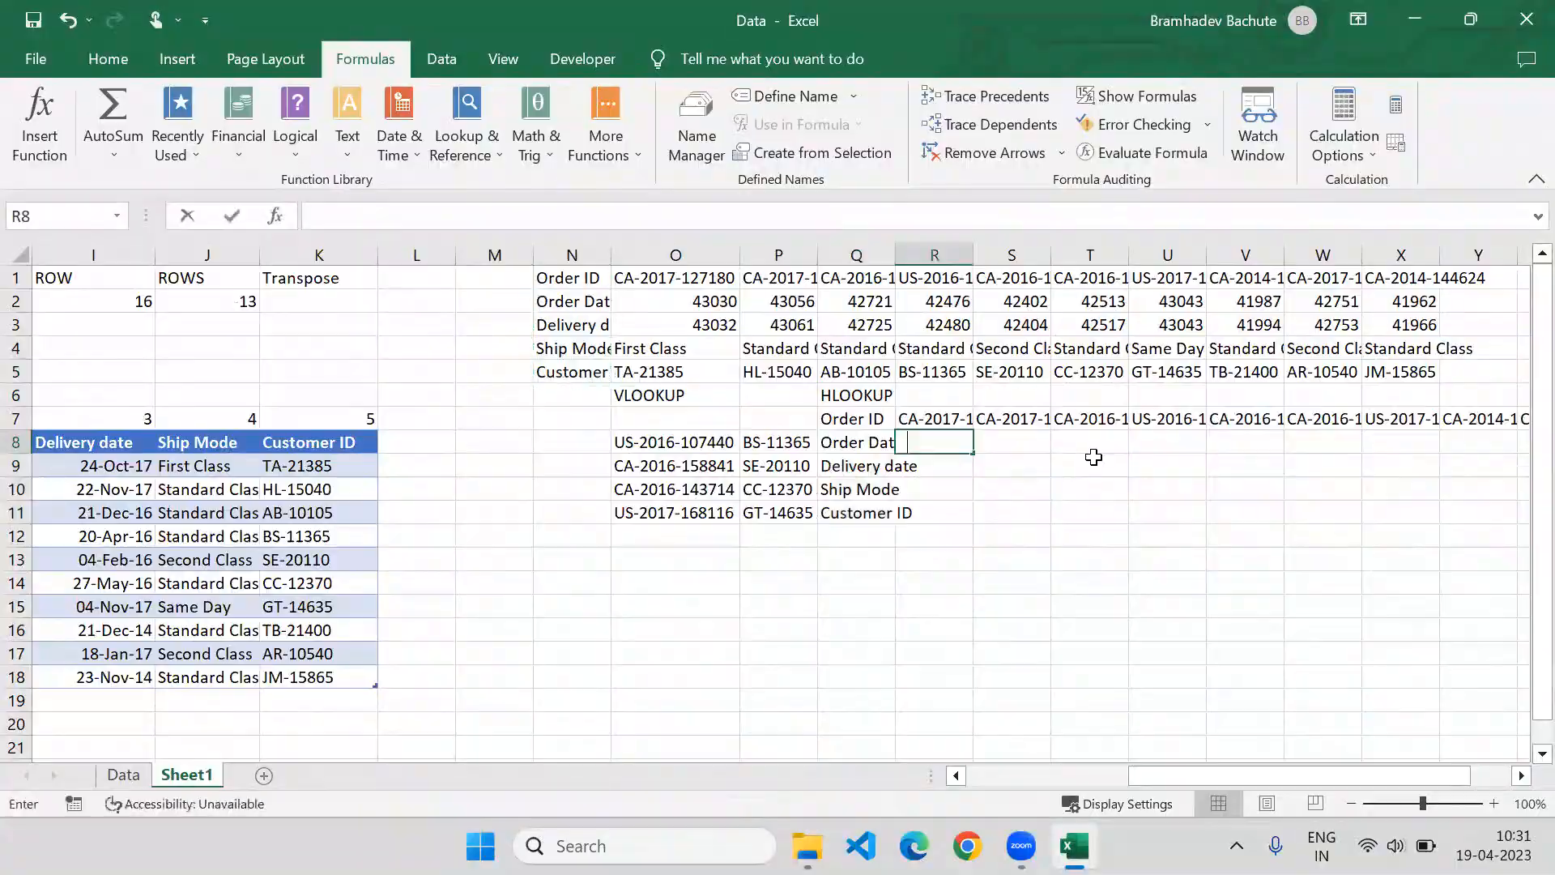
{"action": "key", "text": "Tab"}
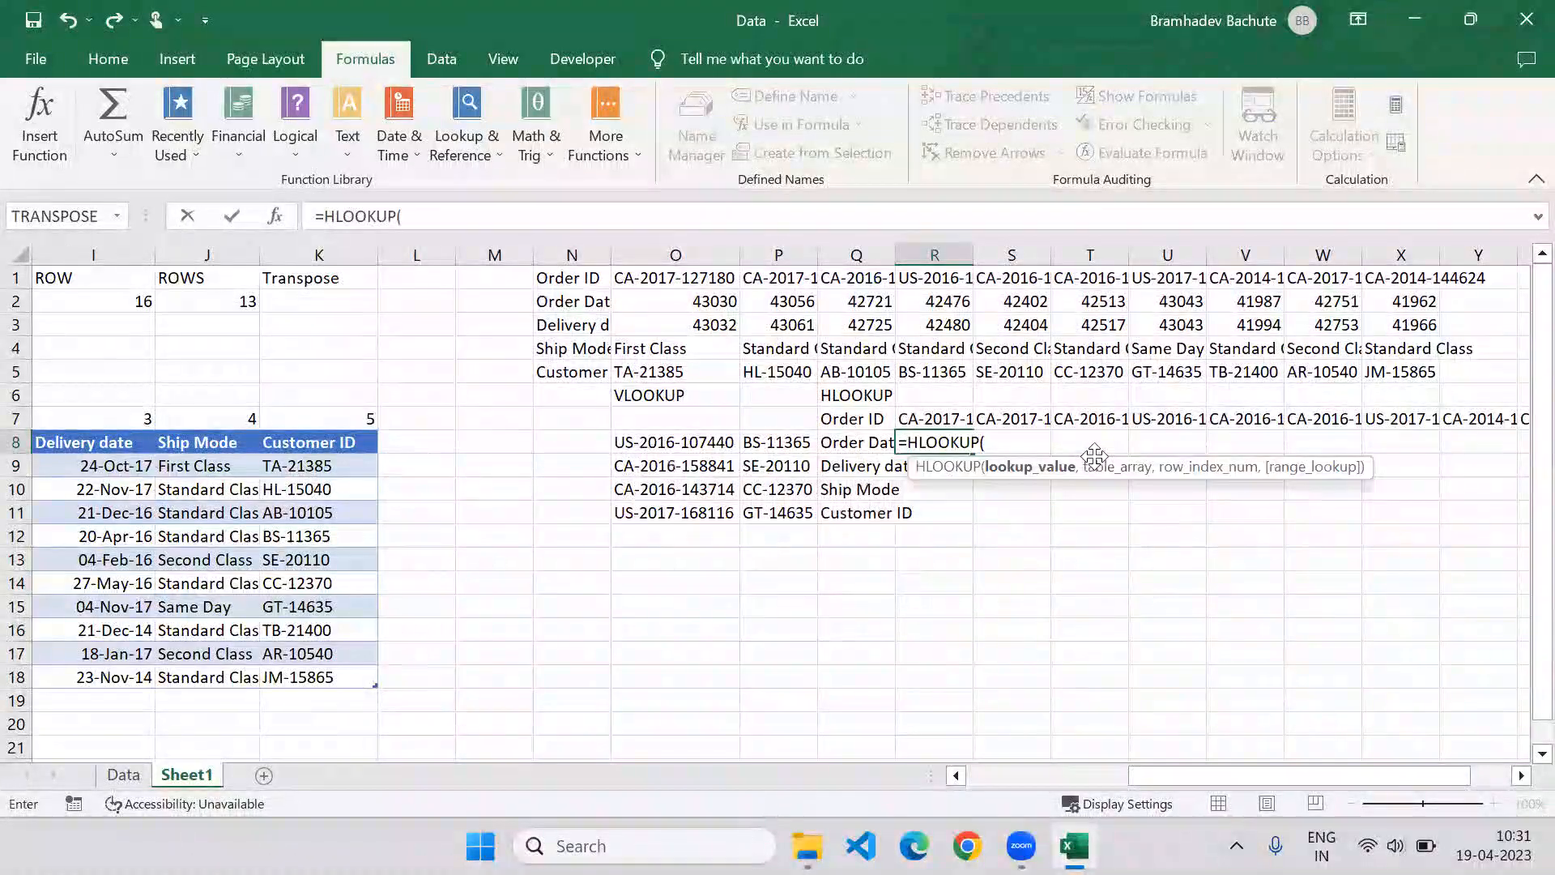
{"action": "key", "text": "Return"}
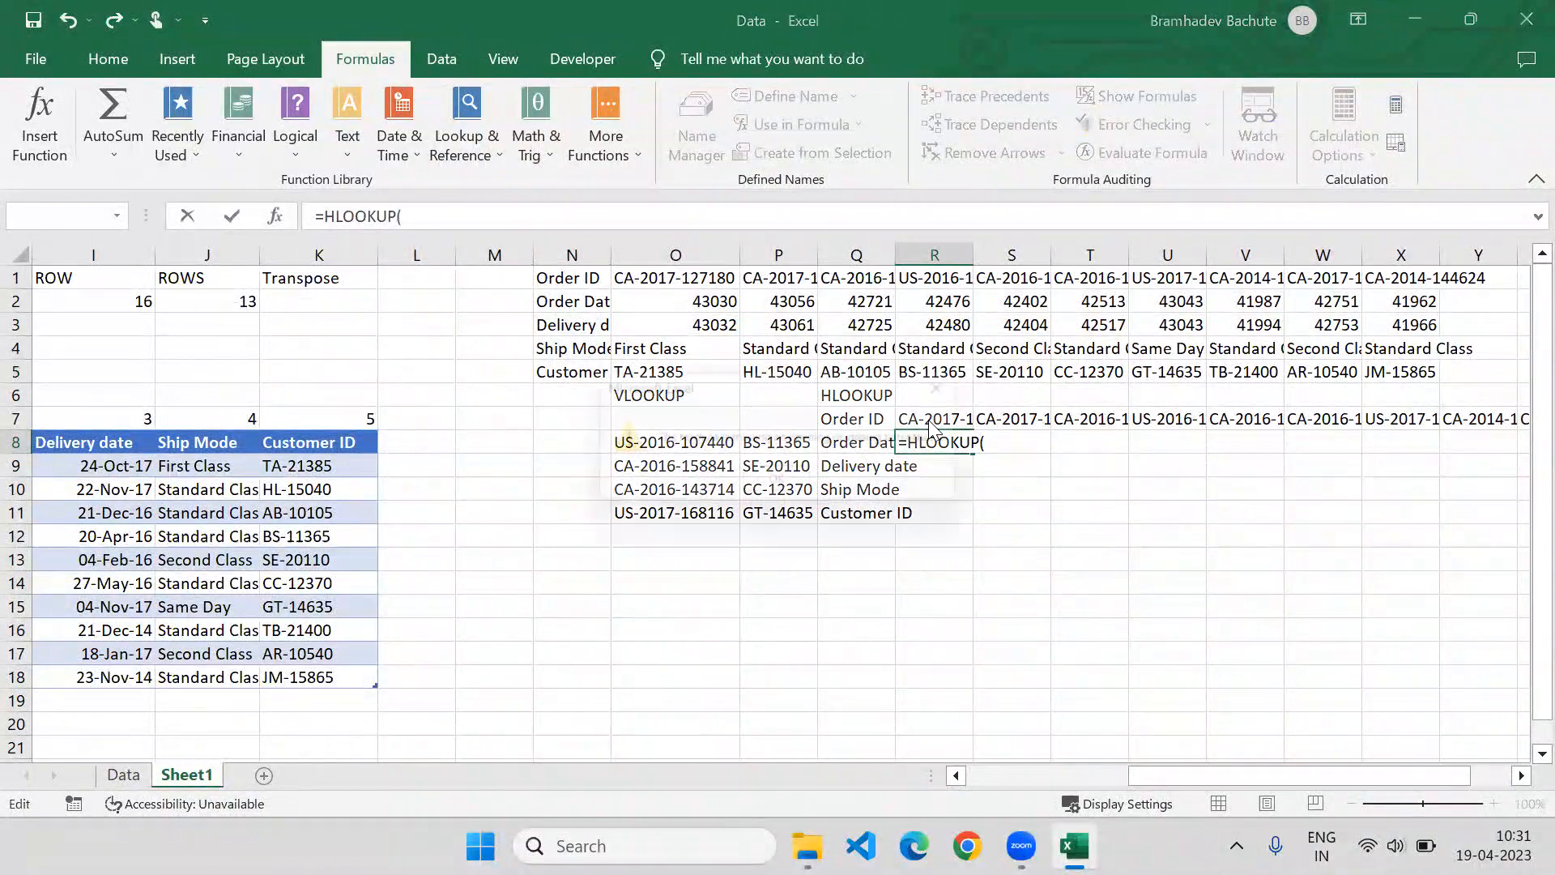
{"action": "key", "text": "Return"}
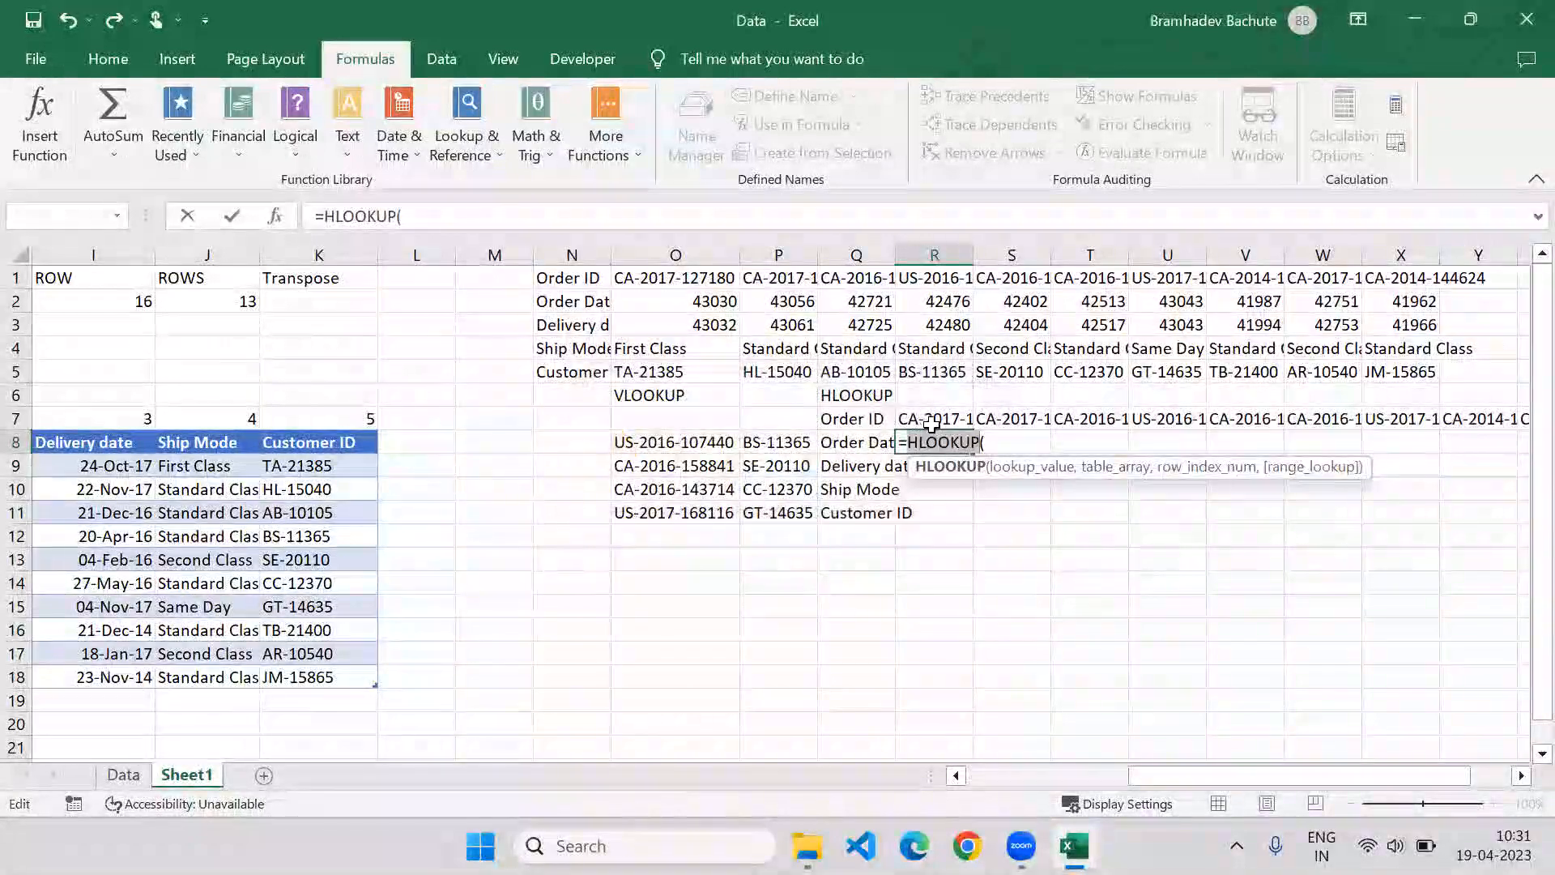
{"action": "left_click", "coordinate": [926, 421]}
{"action": "type", "text": ","}
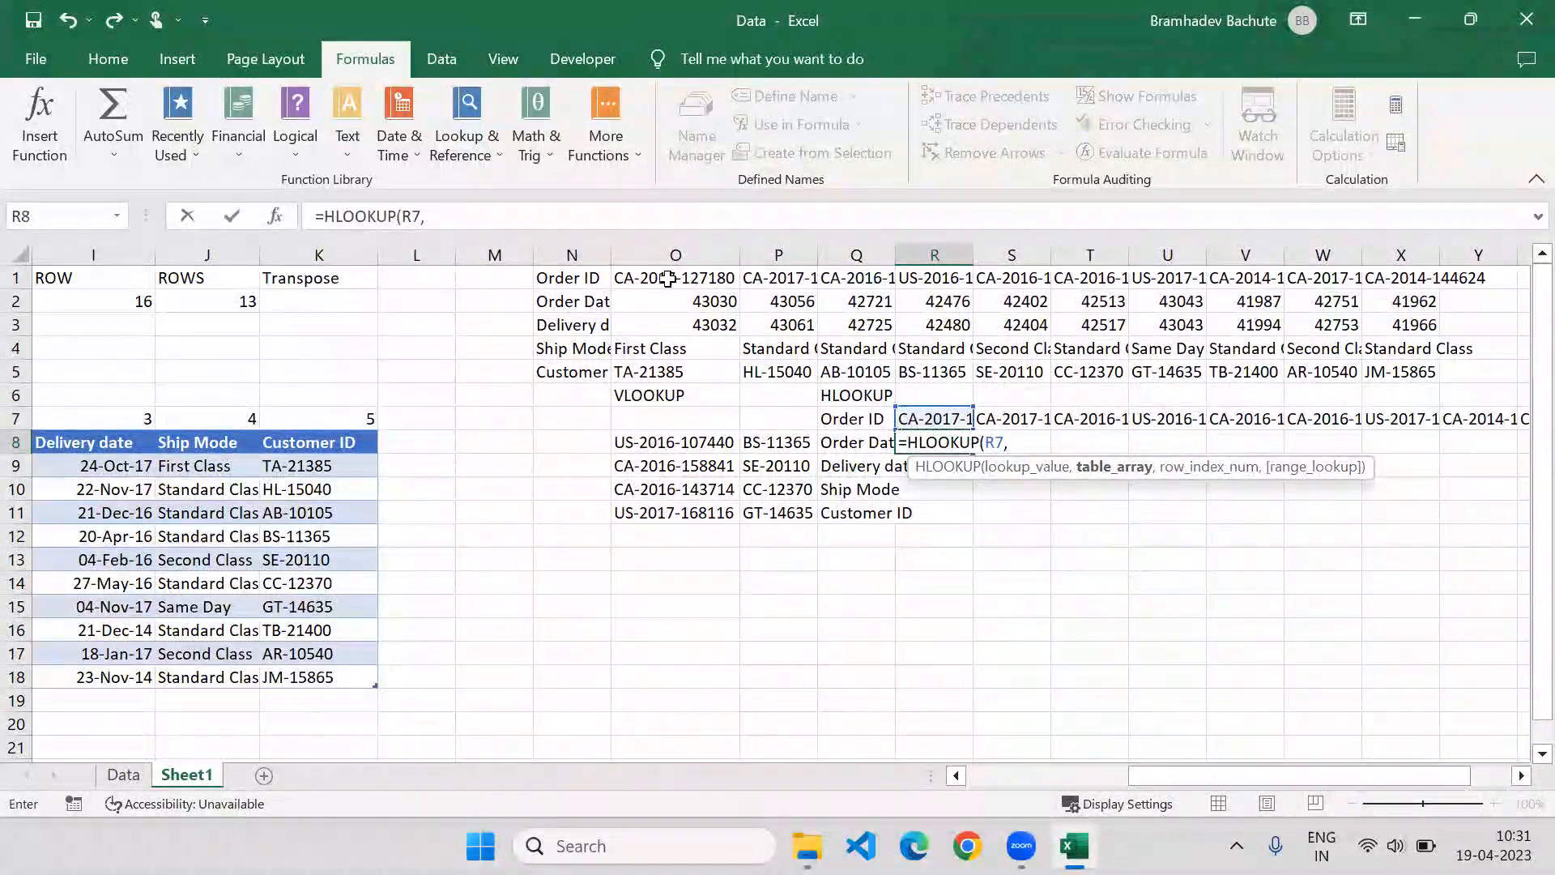
{"action": "left_click_drag", "start_coordinate": [646, 277], "coordinate": [1413, 368]}
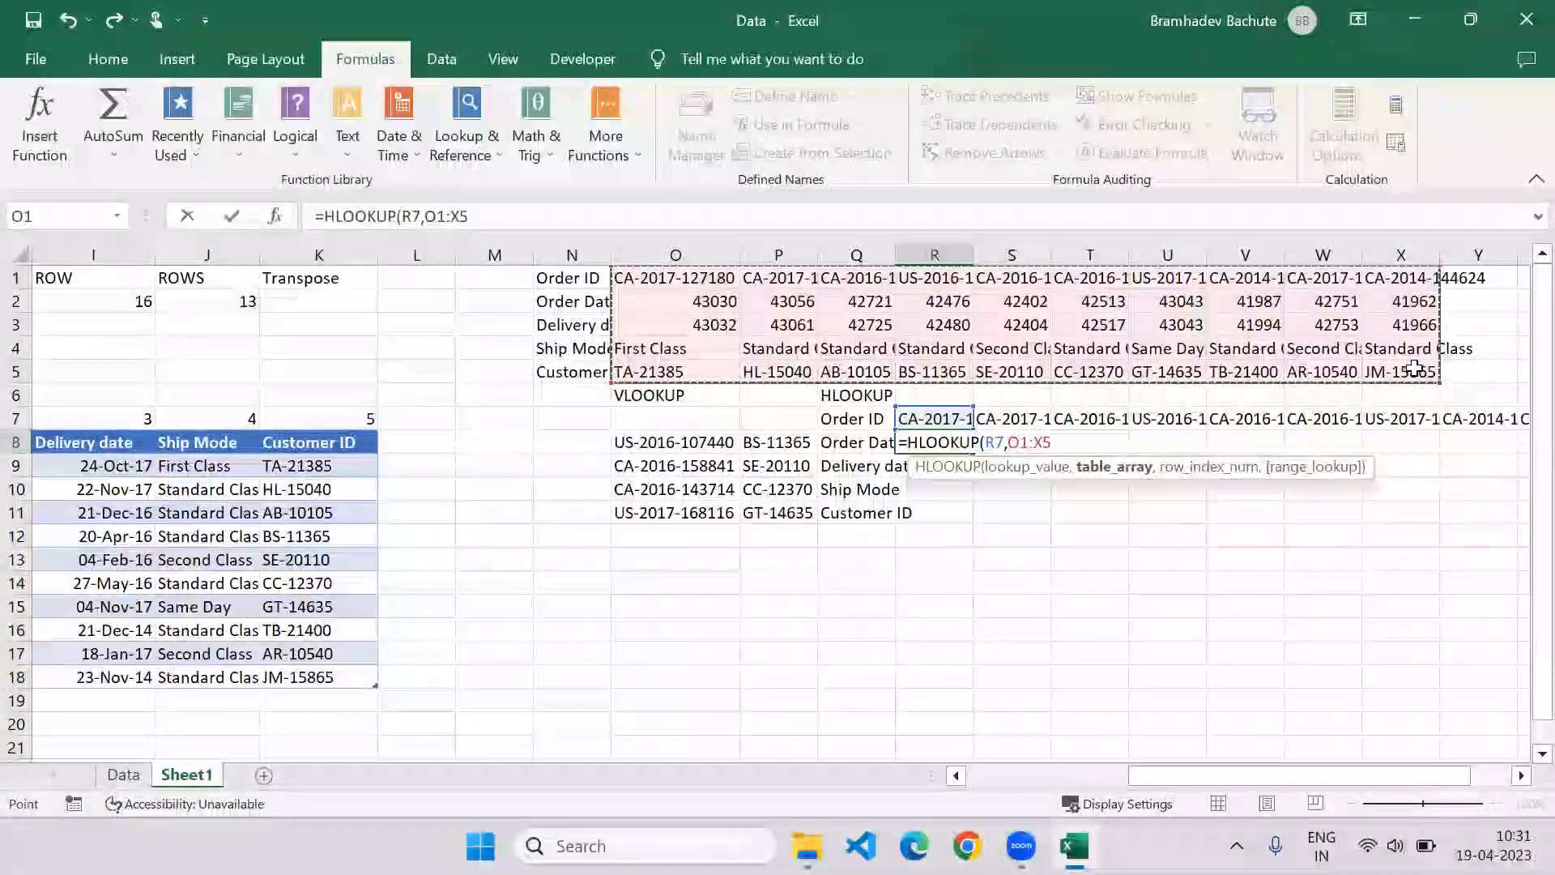
{"action": "type", "text": ","}
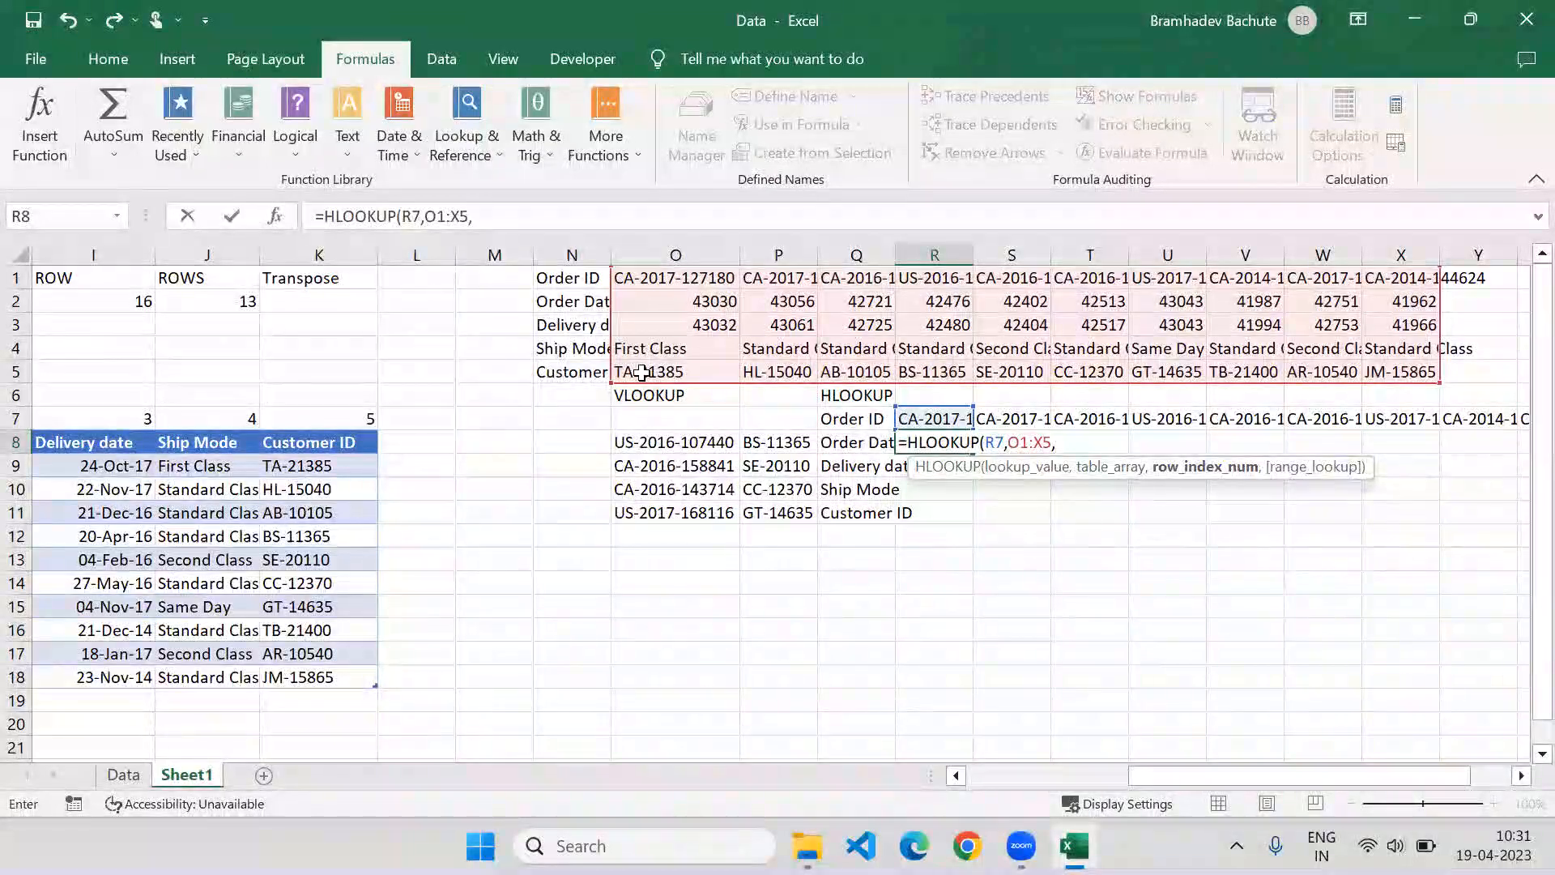
{"action": "type", "text": "5,"}
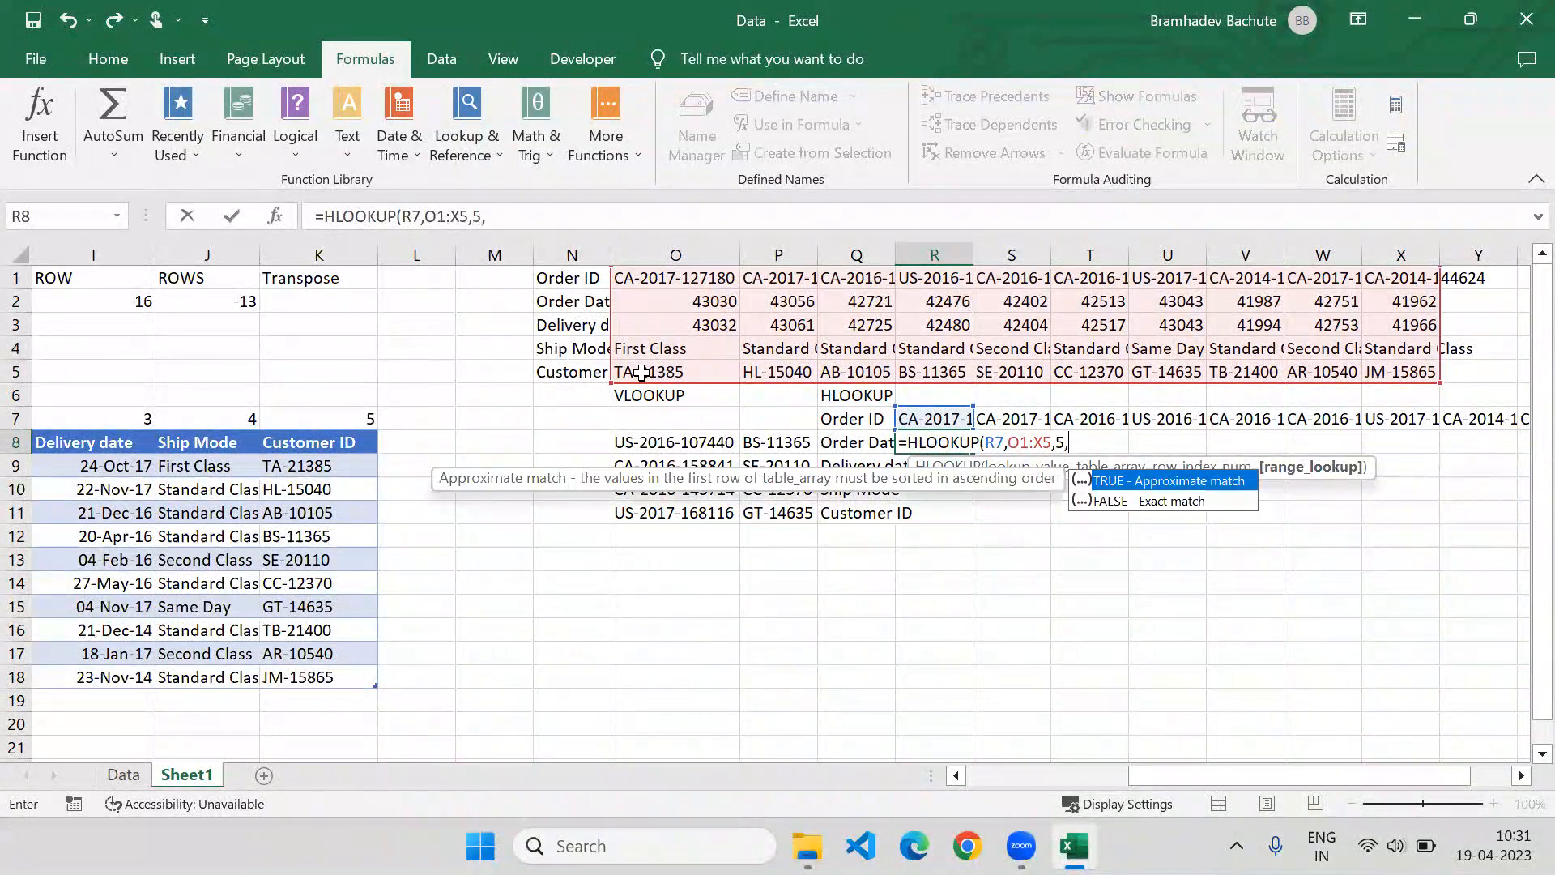
{"action": "type", "text": "0)"}
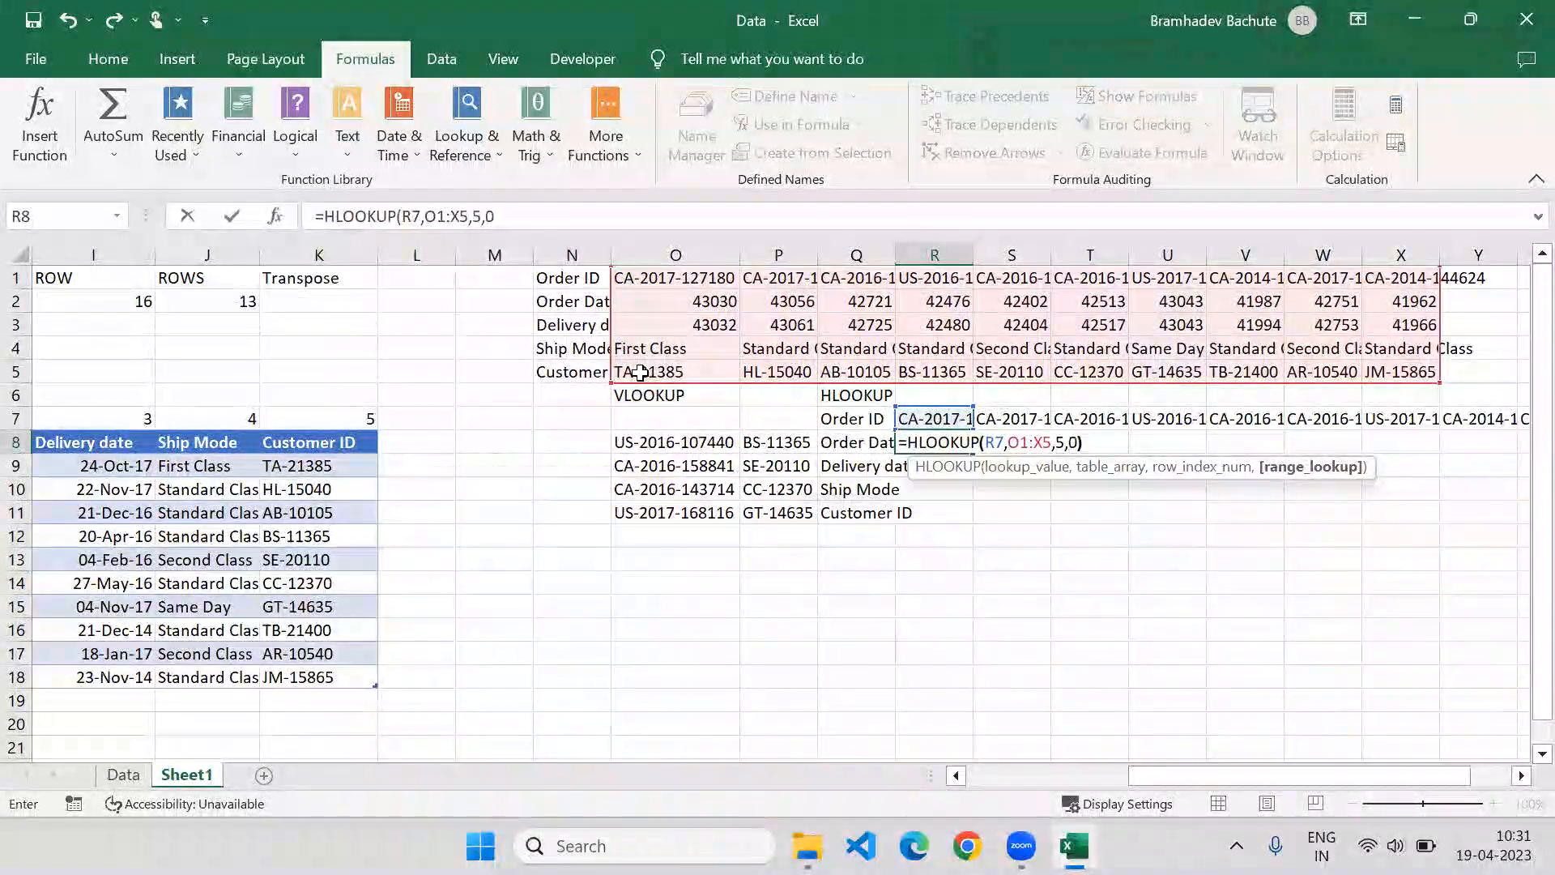
{"action": "key", "text": "Return"}
Fill the HLOOKUP formula right from R8 to AA8 for the remaining order IDs
{"action": "key", "text": "Up"}
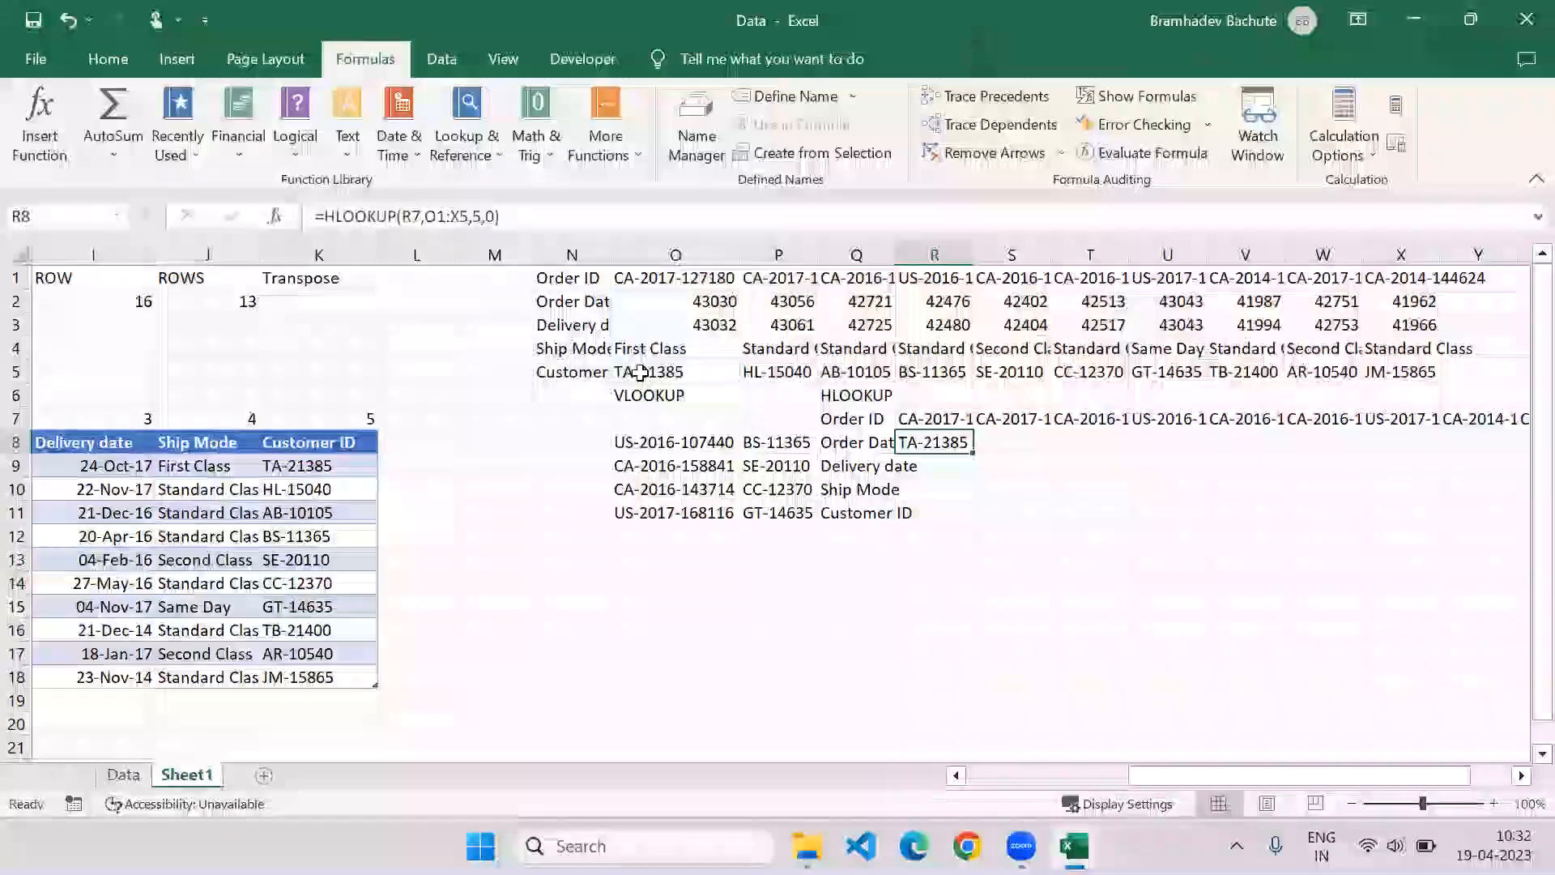
{"action": "key", "text": "shift+Right"}
{"action": "key", "text": "shift+Right"}
{"action": "key", "text": "shift+Right"}
{"action": "key", "text": "shift+Right"}
{"action": "key", "text": "shift+Right"}
{"action": "key", "text": "shift+Right"}
{"action": "key", "text": "shift+Right"}
{"action": "key", "text": "shift+Right"}
{"action": "key", "text": "shift+Right"}
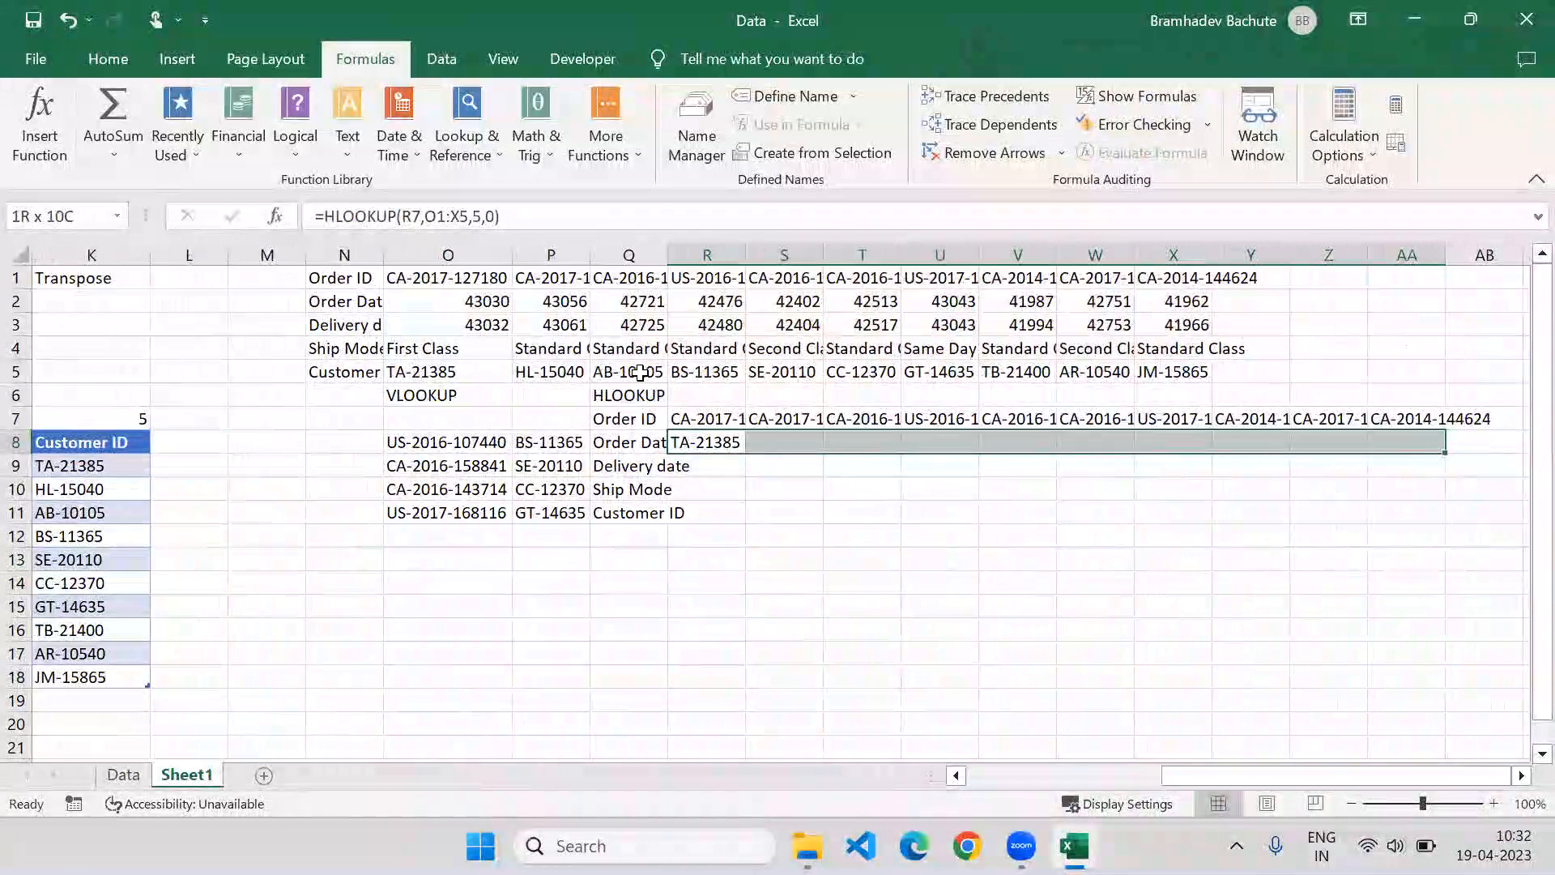
{"action": "key", "text": "ctrl+r"}
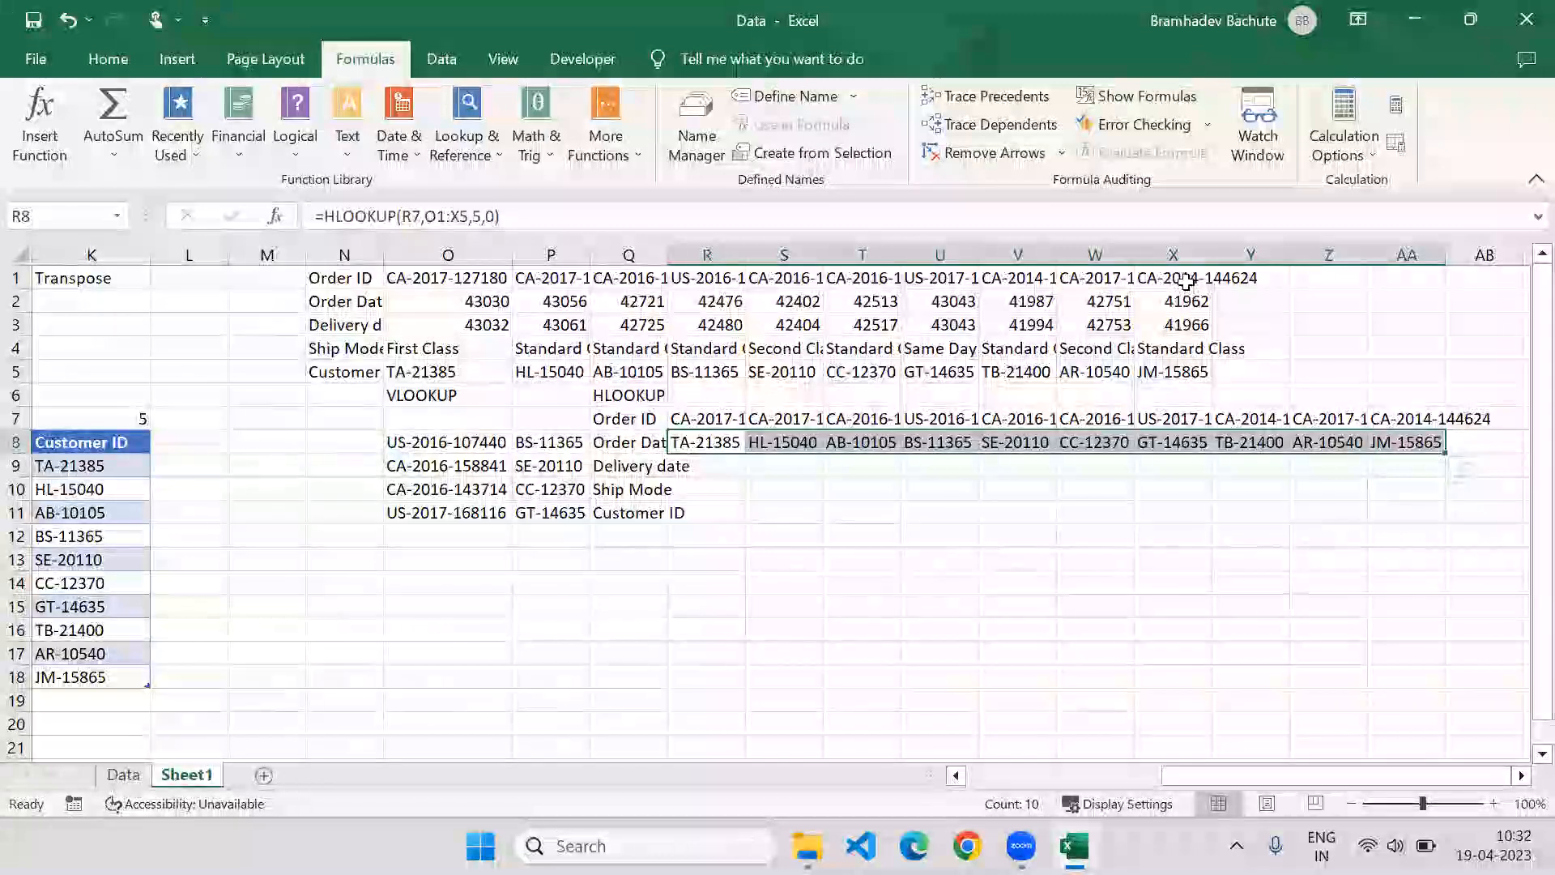
Check the Lookup & Reference functions for INDIRECT and enter =INDIRECT("") in AB1
{"action": "left_click", "coordinate": [468, 154]}
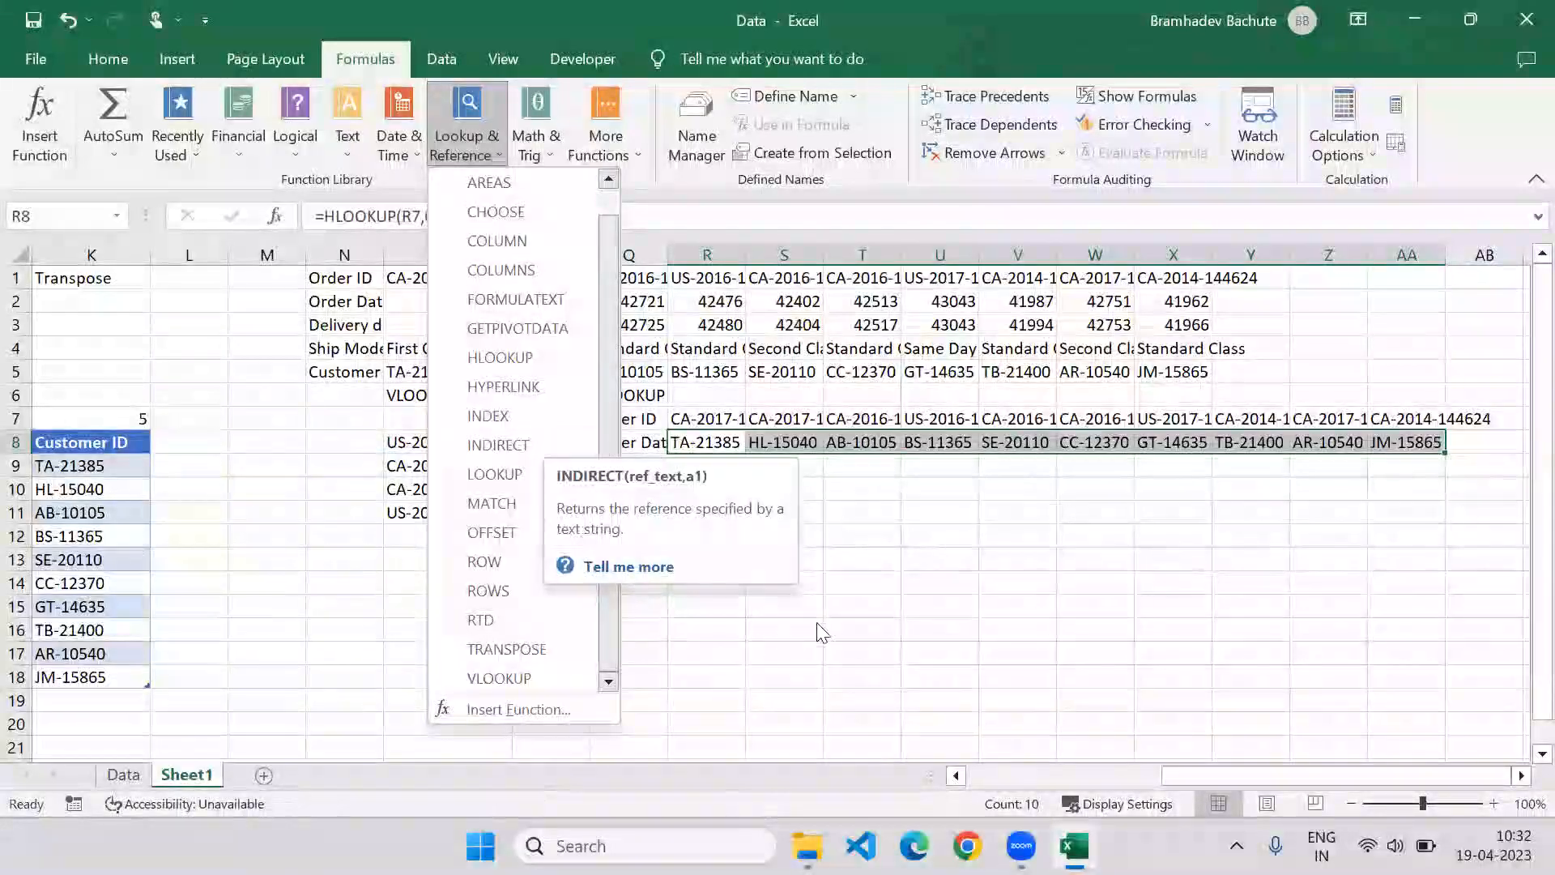
{"action": "left_click", "coordinate": [1005, 594]}
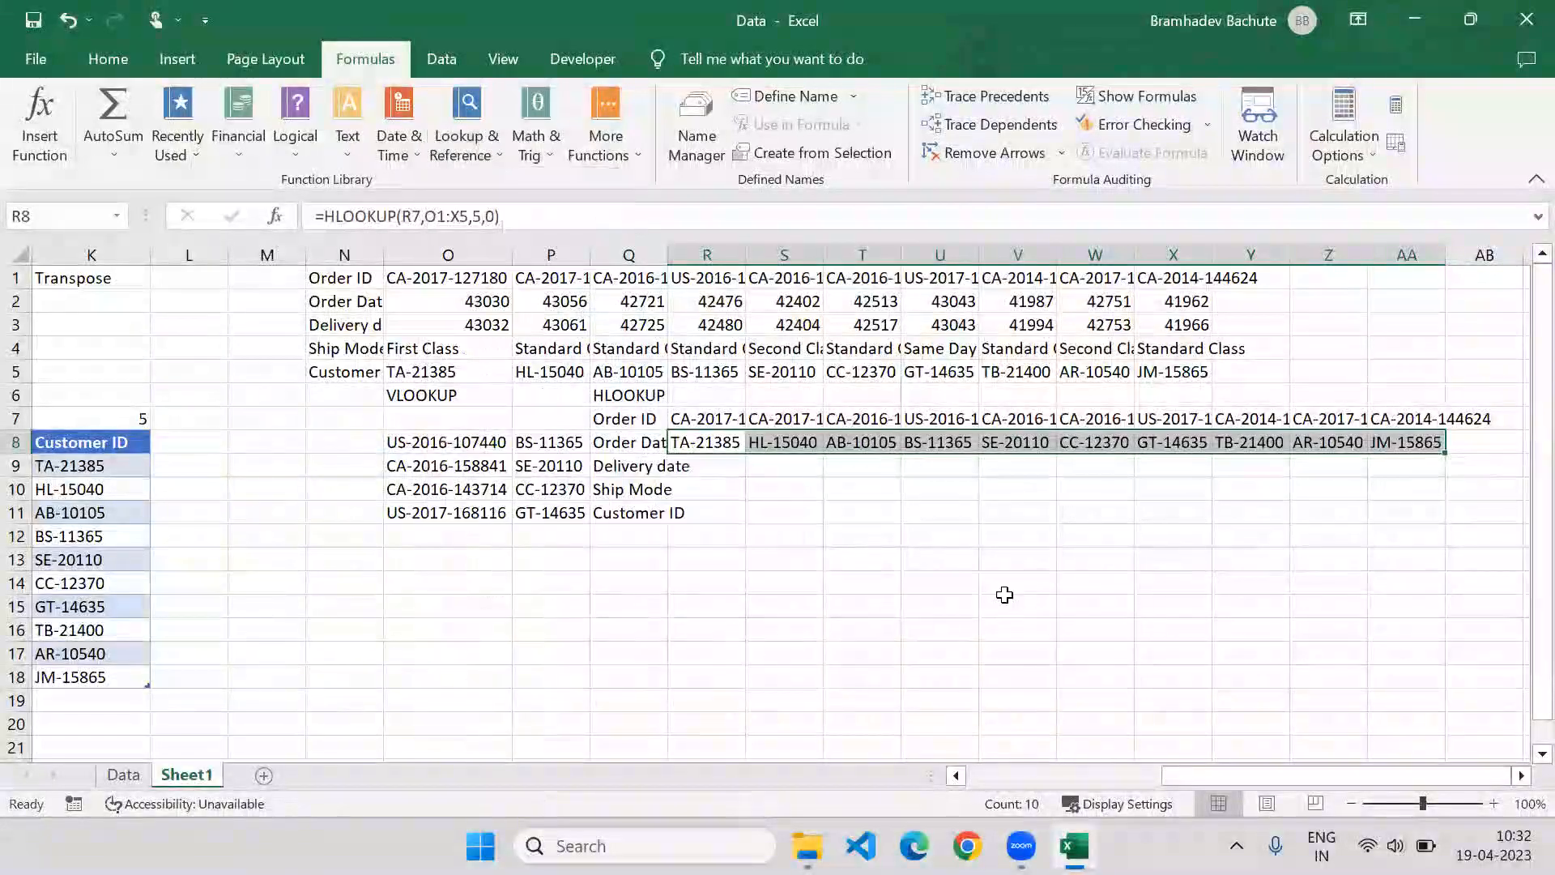
{"action": "left_click", "coordinate": [1521, 776]}
{"action": "left_click", "coordinate": [1522, 776]}
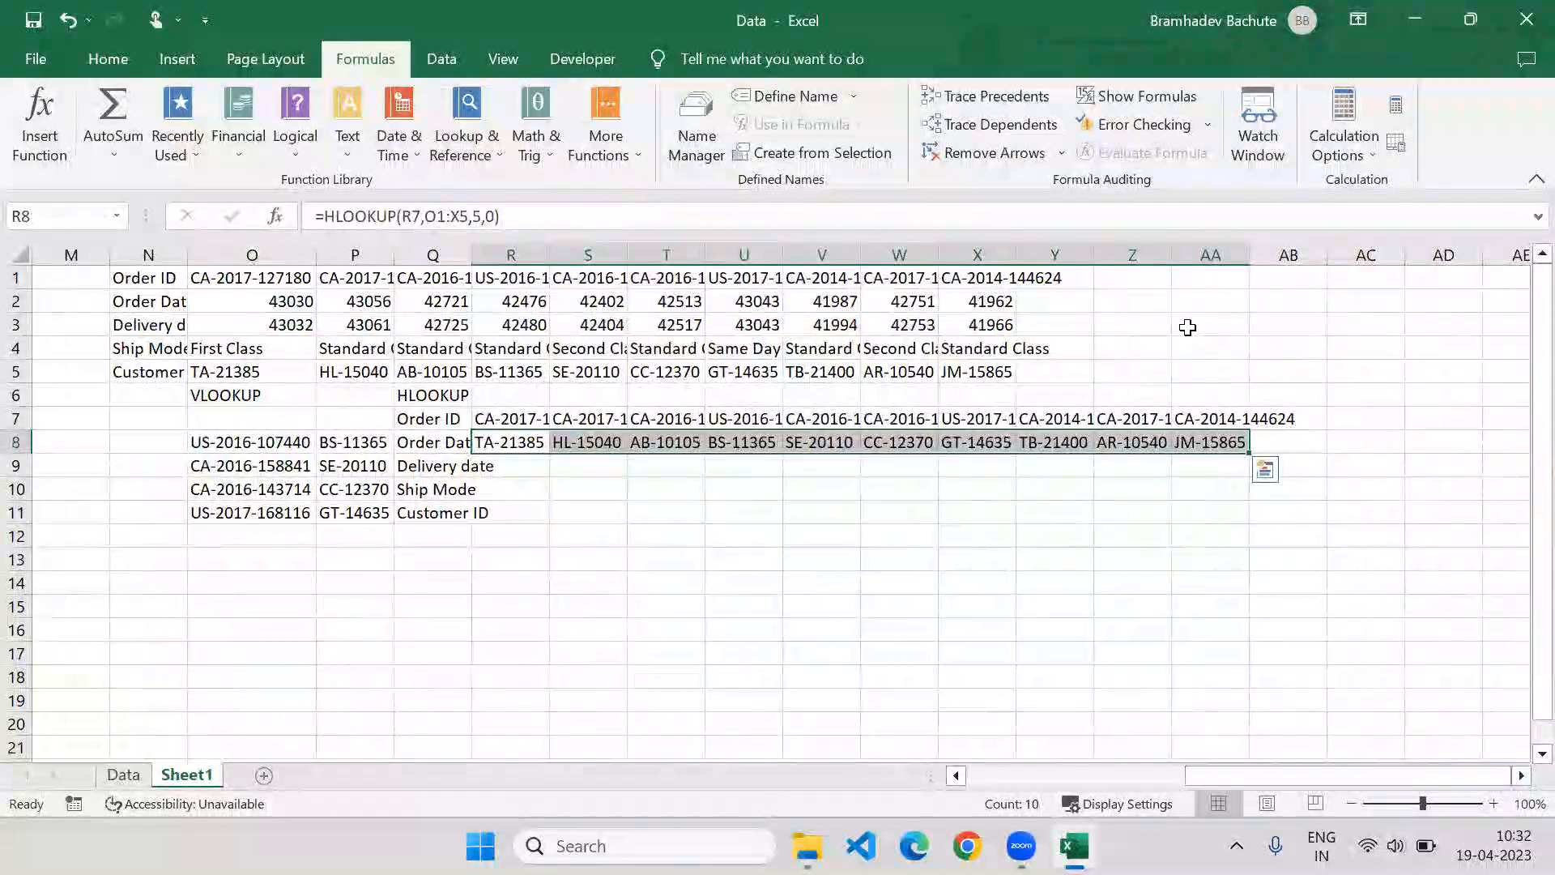
{"action": "left_click", "coordinate": [1258, 277]}
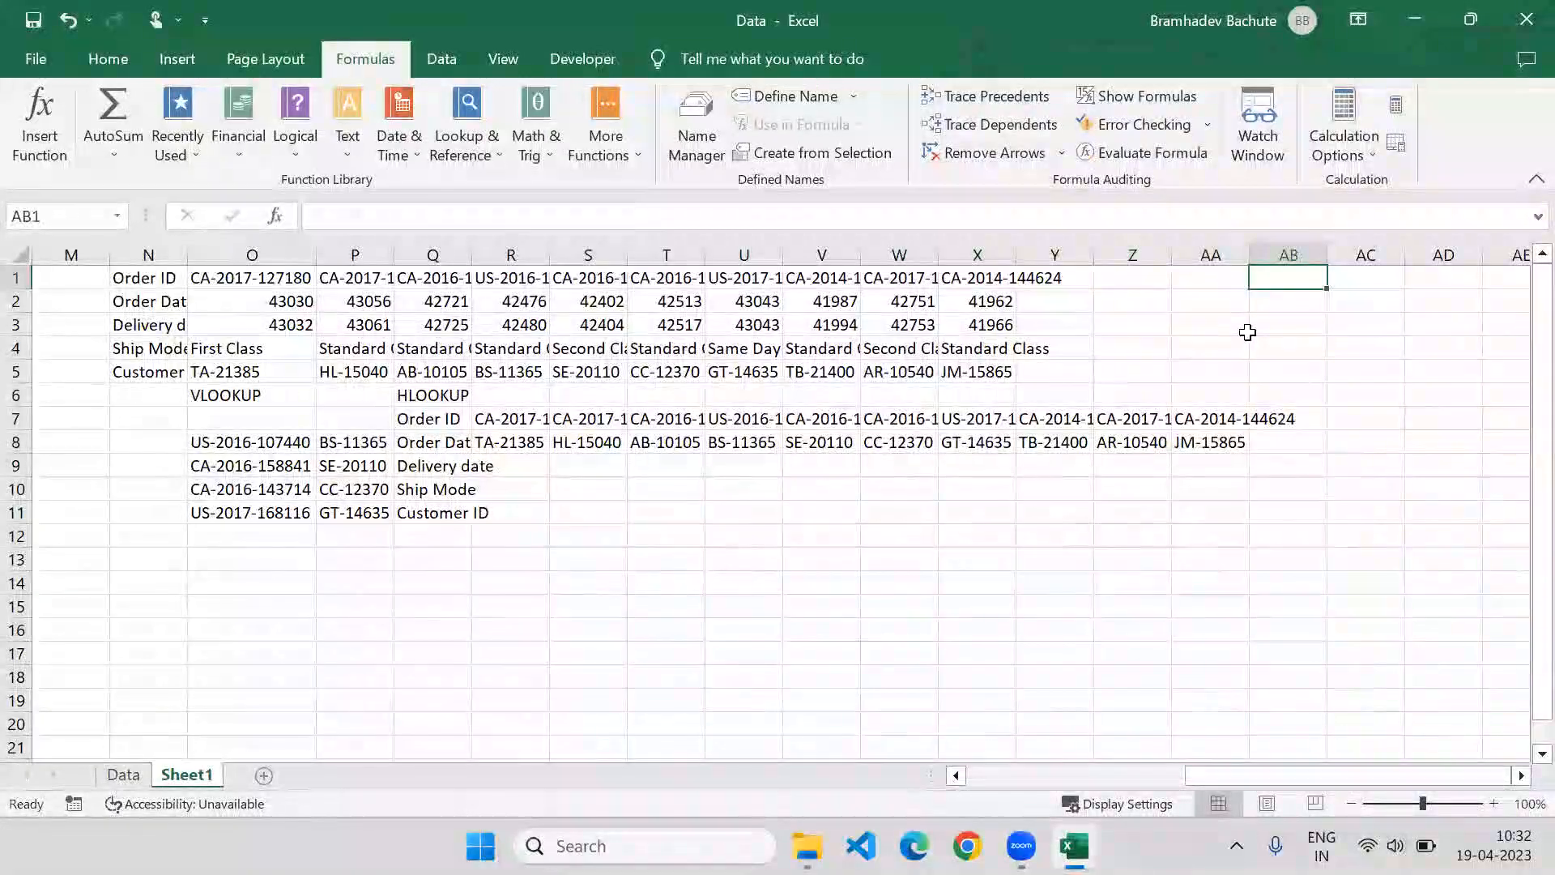
{"action": "type", "text": "=INd"}
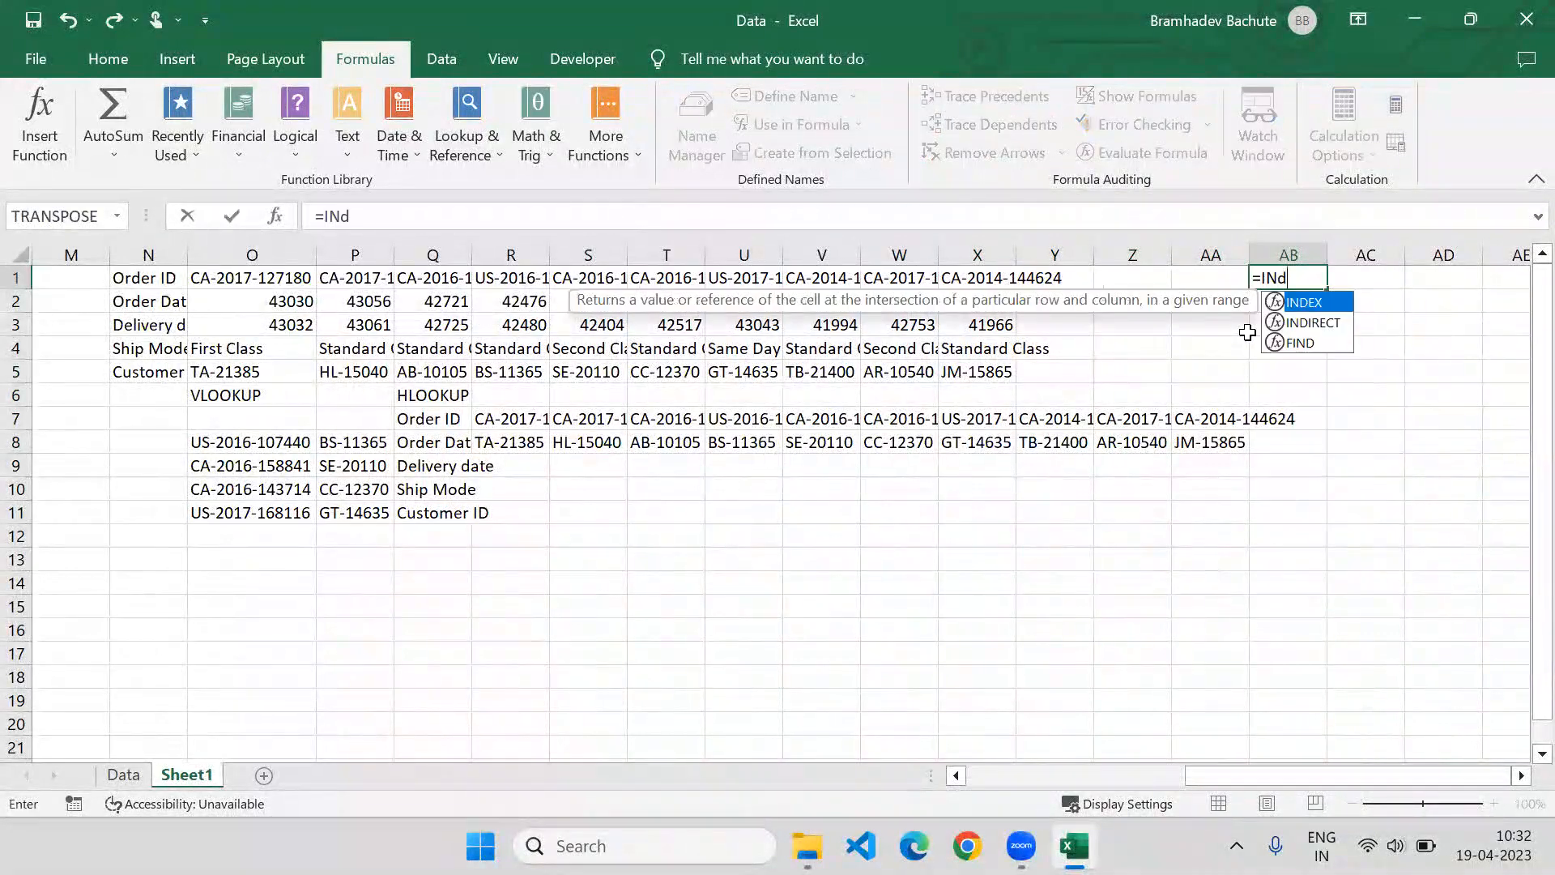
{"action": "key", "text": "Down"}
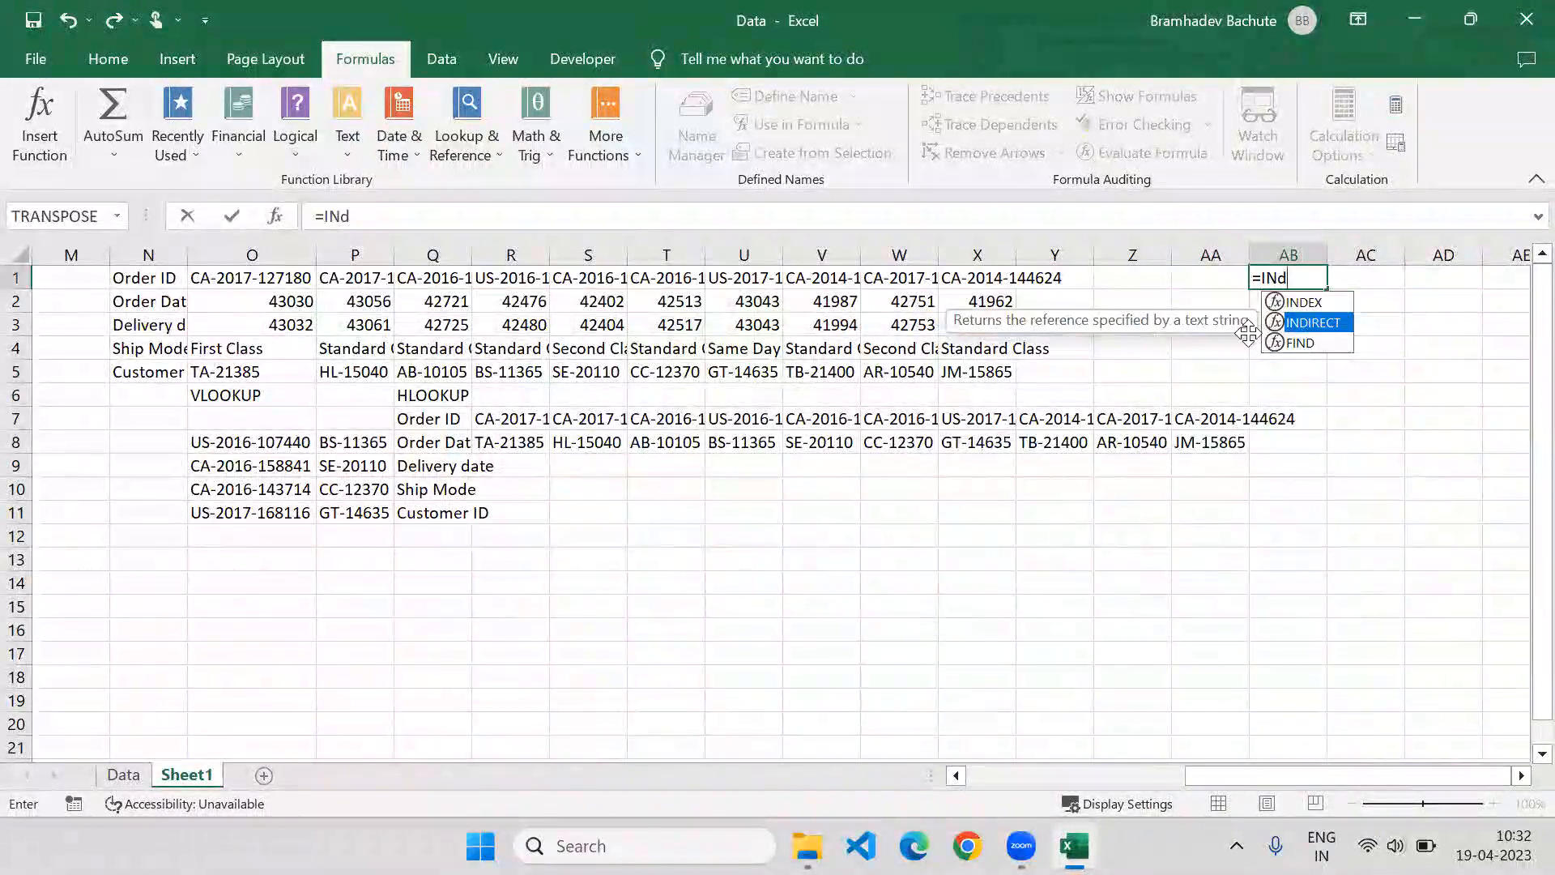
{"action": "key", "text": "Tab"}
{"action": "type", "text": "\"\""}
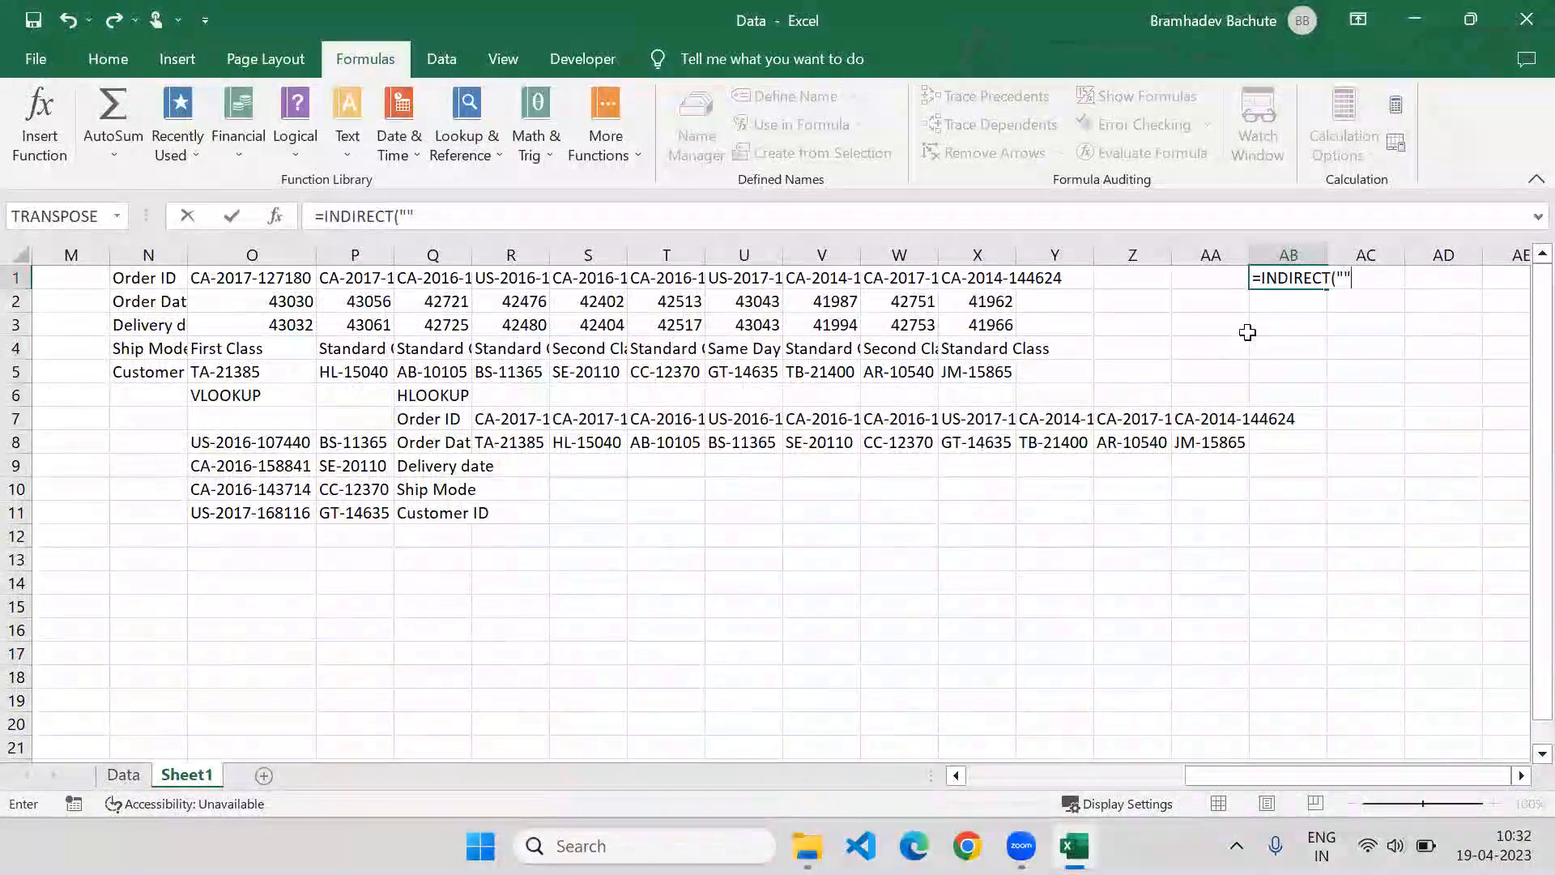
{"action": "key", "text": "Return"}
Complete the formula in AB1 as =INDIRECT("A1",TRUE()) and compare its result with cell A1
{"action": "key", "text": "Up"}
{"action": "key", "text": "F2"}
{"action": "left_click", "coordinate": [1346, 279]}
{"action": "type", "text": "A1"}
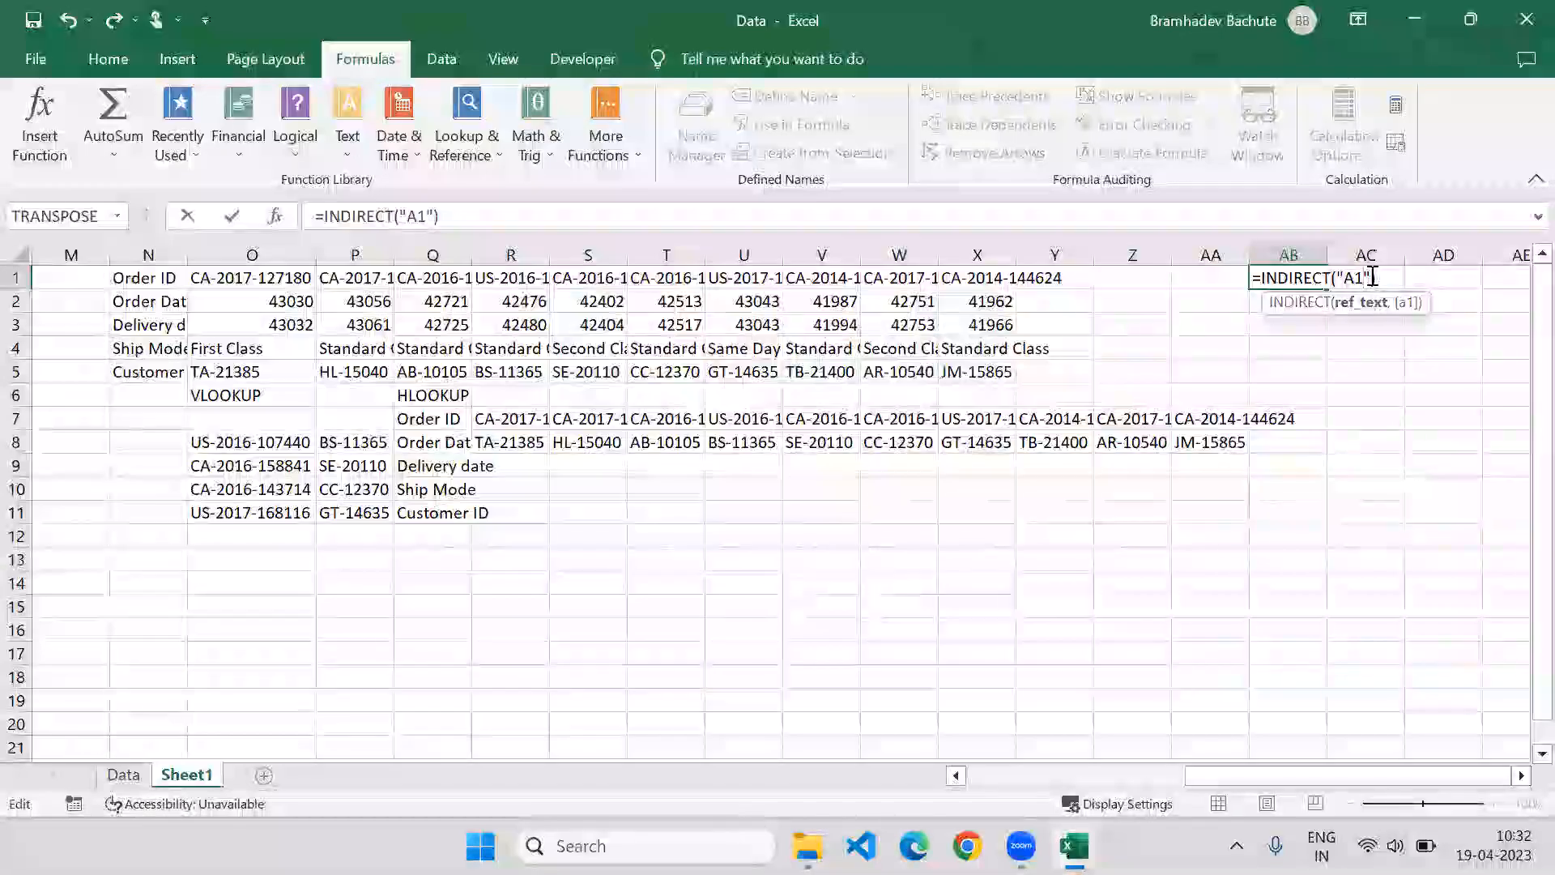
{"action": "type", "text": ","}
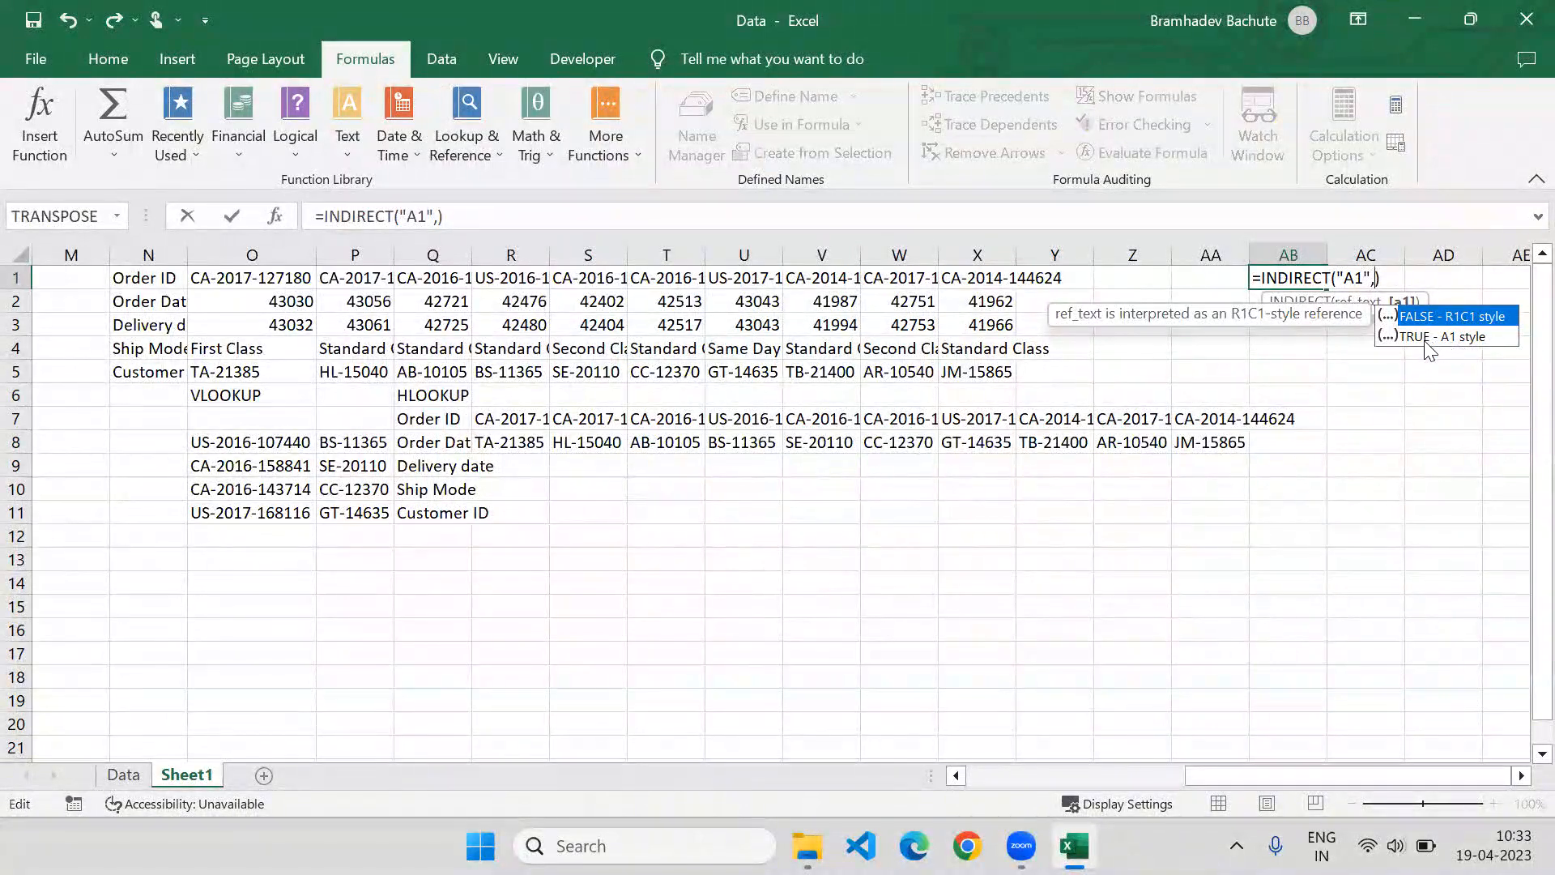
{"action": "type", "text": "TR"}
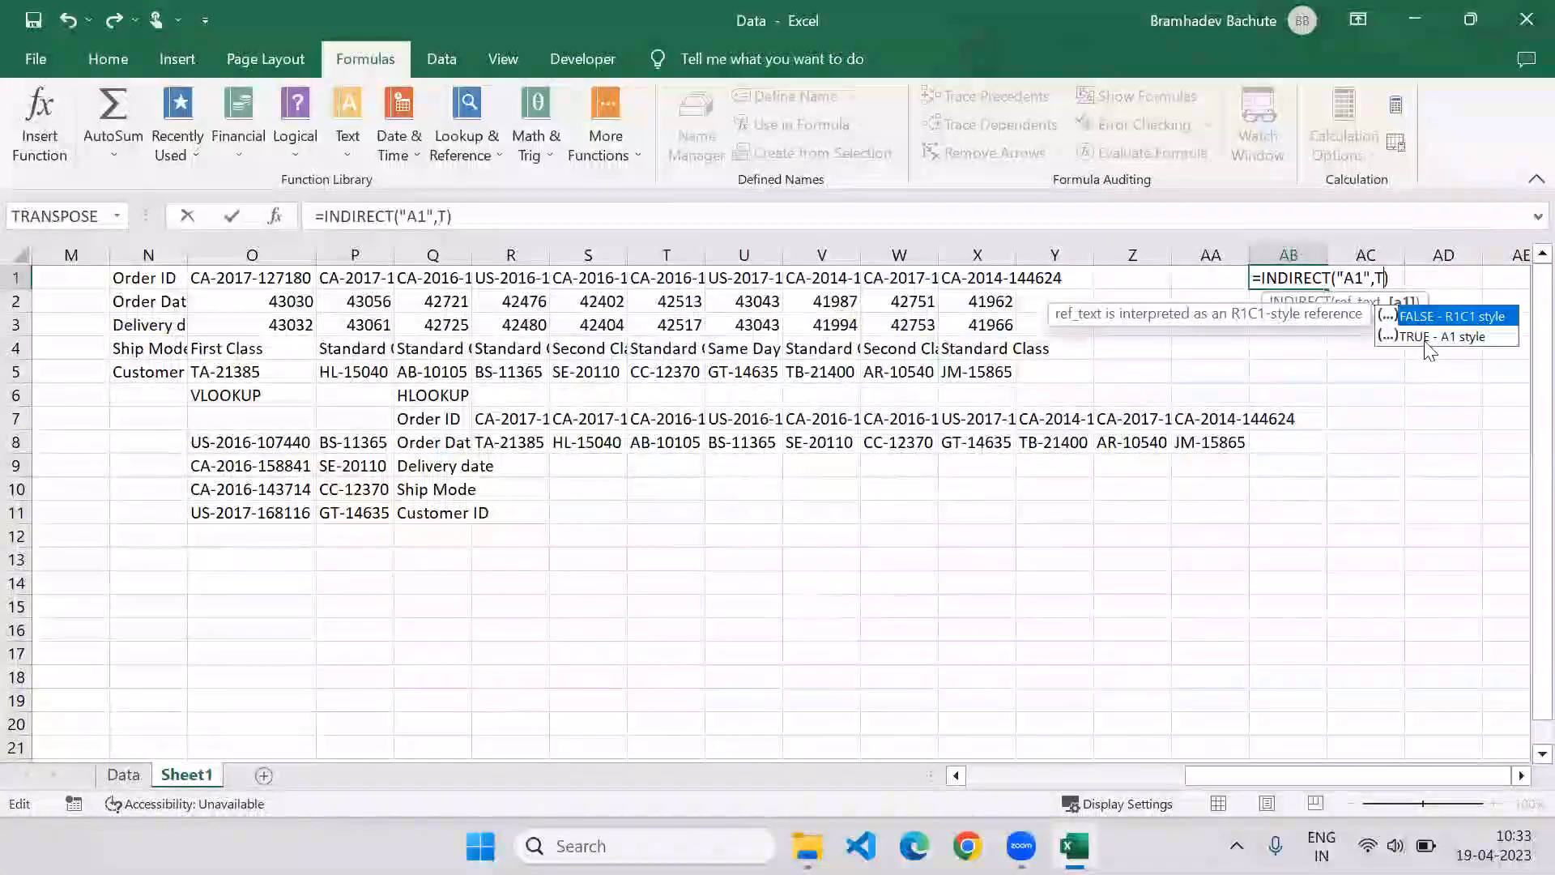
{"action": "type", "text": "UE"}
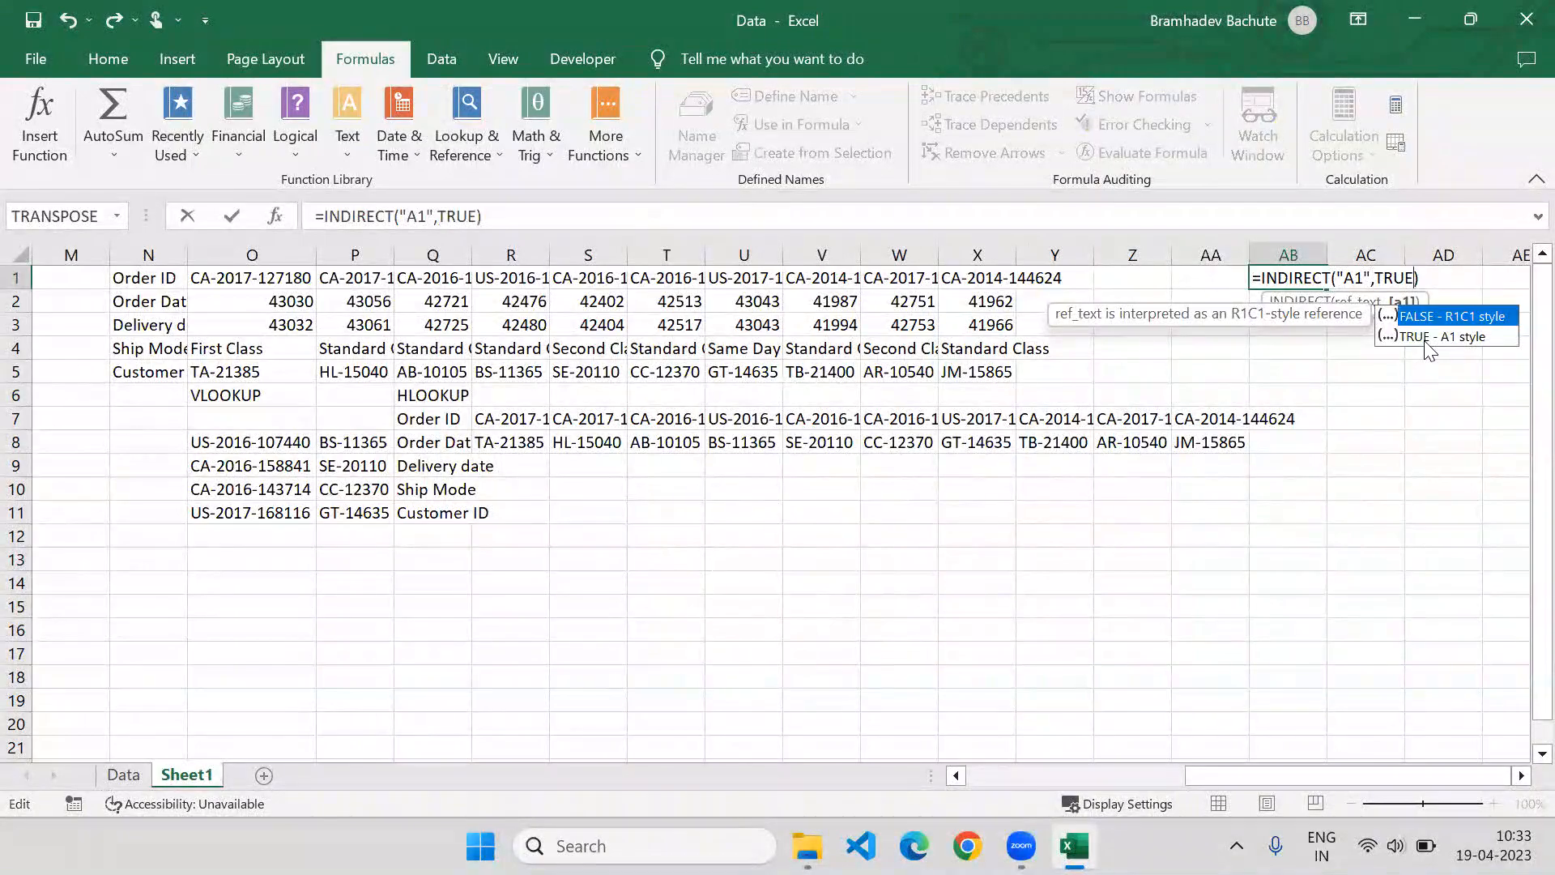
{"action": "type", "text": "()"}
{"action": "key", "text": "ctrl+Return"}
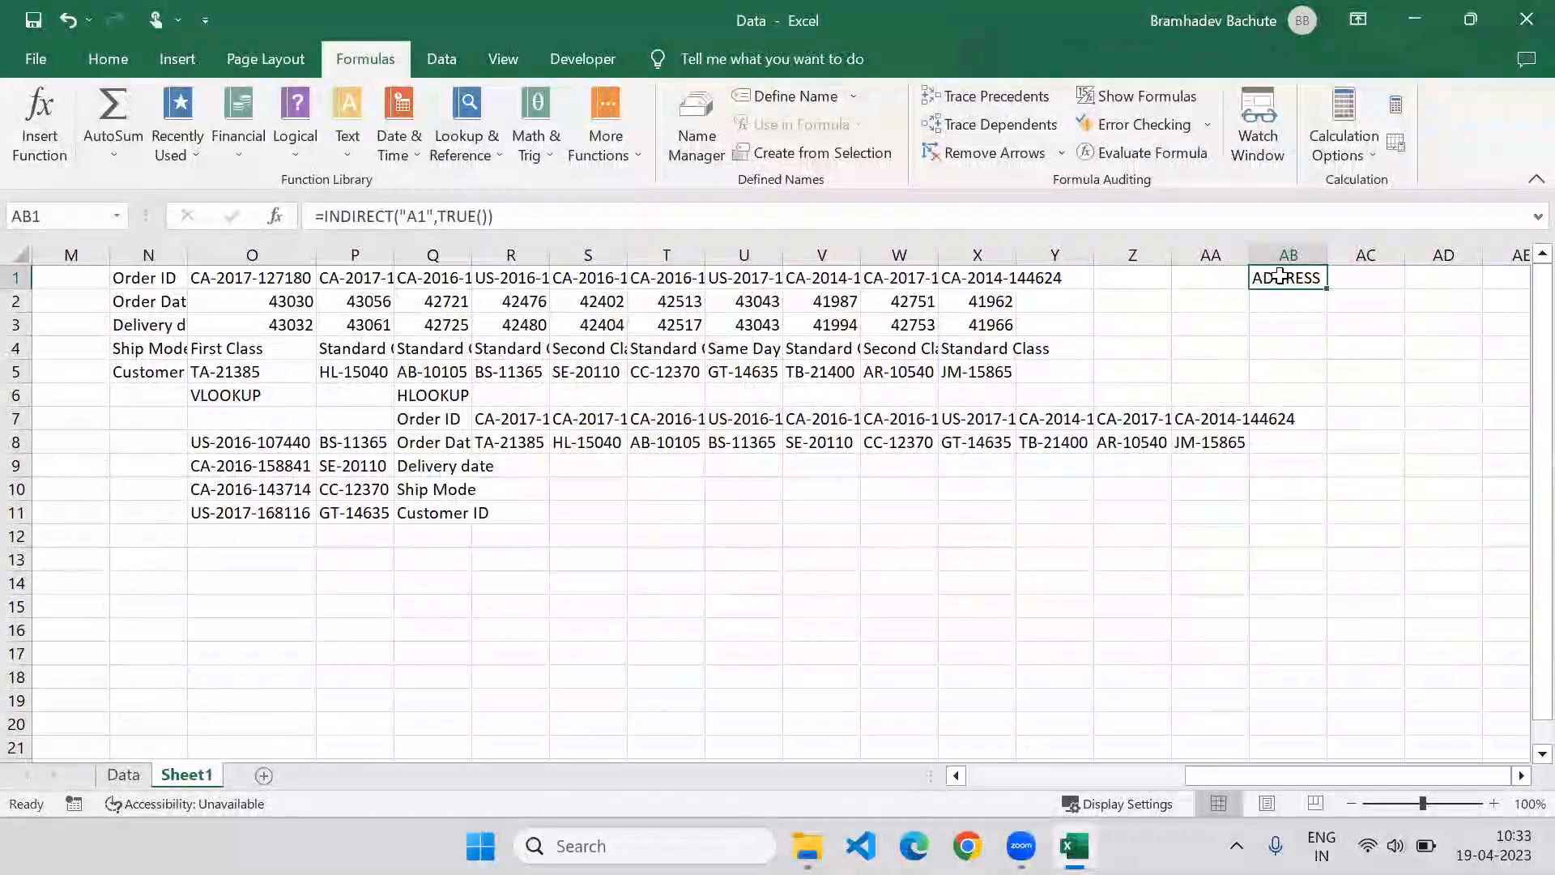
{"action": "left_click_drag", "start_coordinate": [1201, 769], "coordinate": [340, 632]}
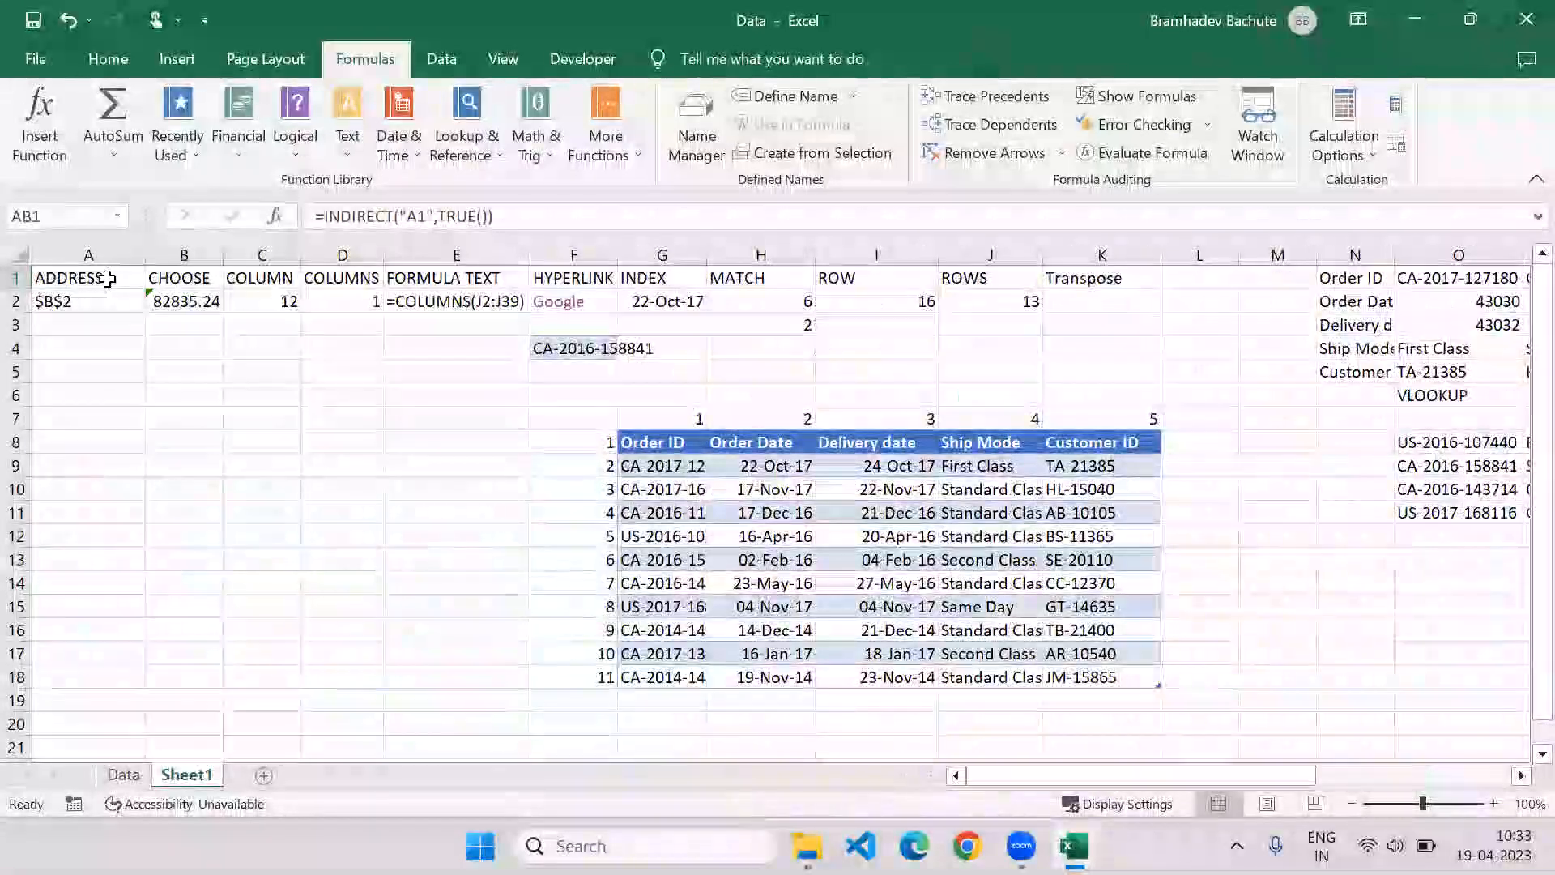
{"action": "left_click_drag", "start_coordinate": [1210, 770], "coordinate": [1408, 765]}
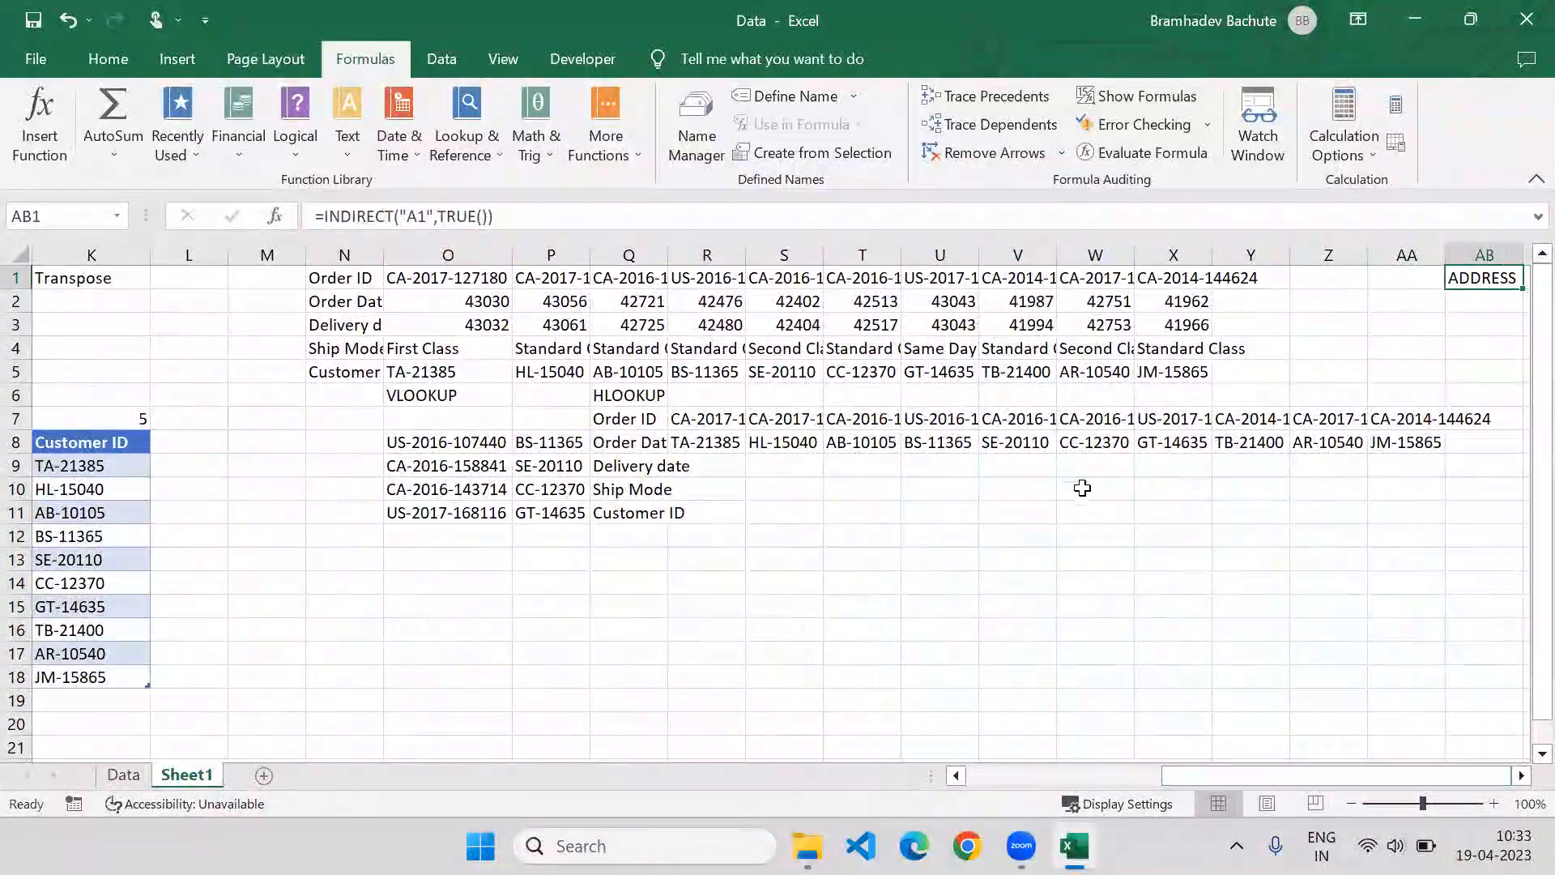
{"action": "left_click", "coordinate": [1521, 775]}
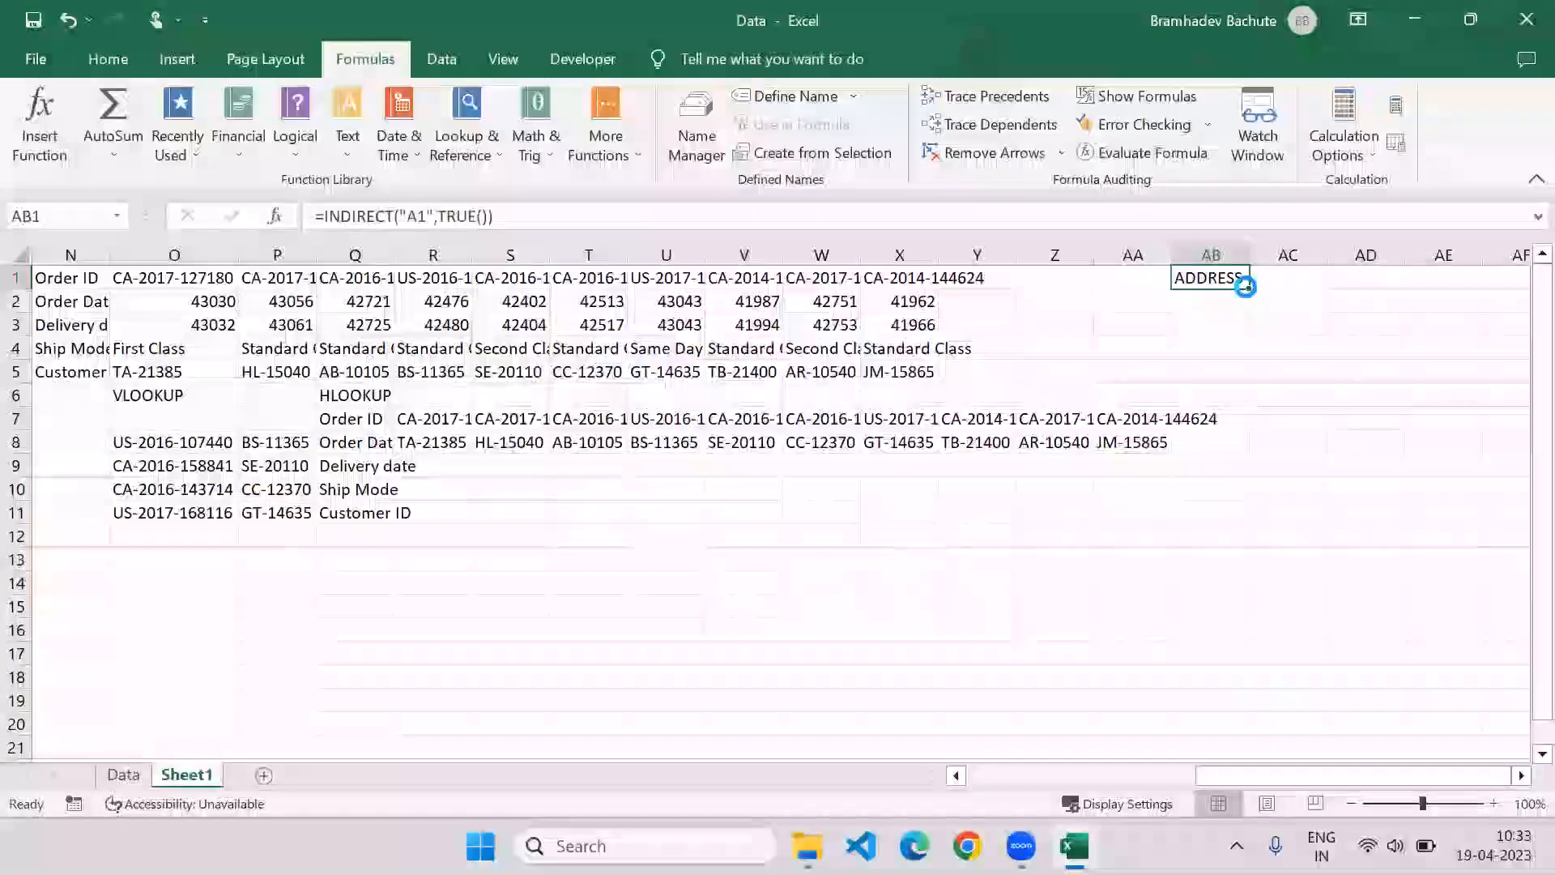
Copy the INDIRECT formula from AB1 to AC3:AC6 and examine the "A1" reference in AC3
{"action": "key", "text": "ctrl+c"}
{"action": "left_click_drag", "start_coordinate": [1283, 325], "coordinate": [1291, 387]}
{"action": "key", "text": "ctrl+v"}
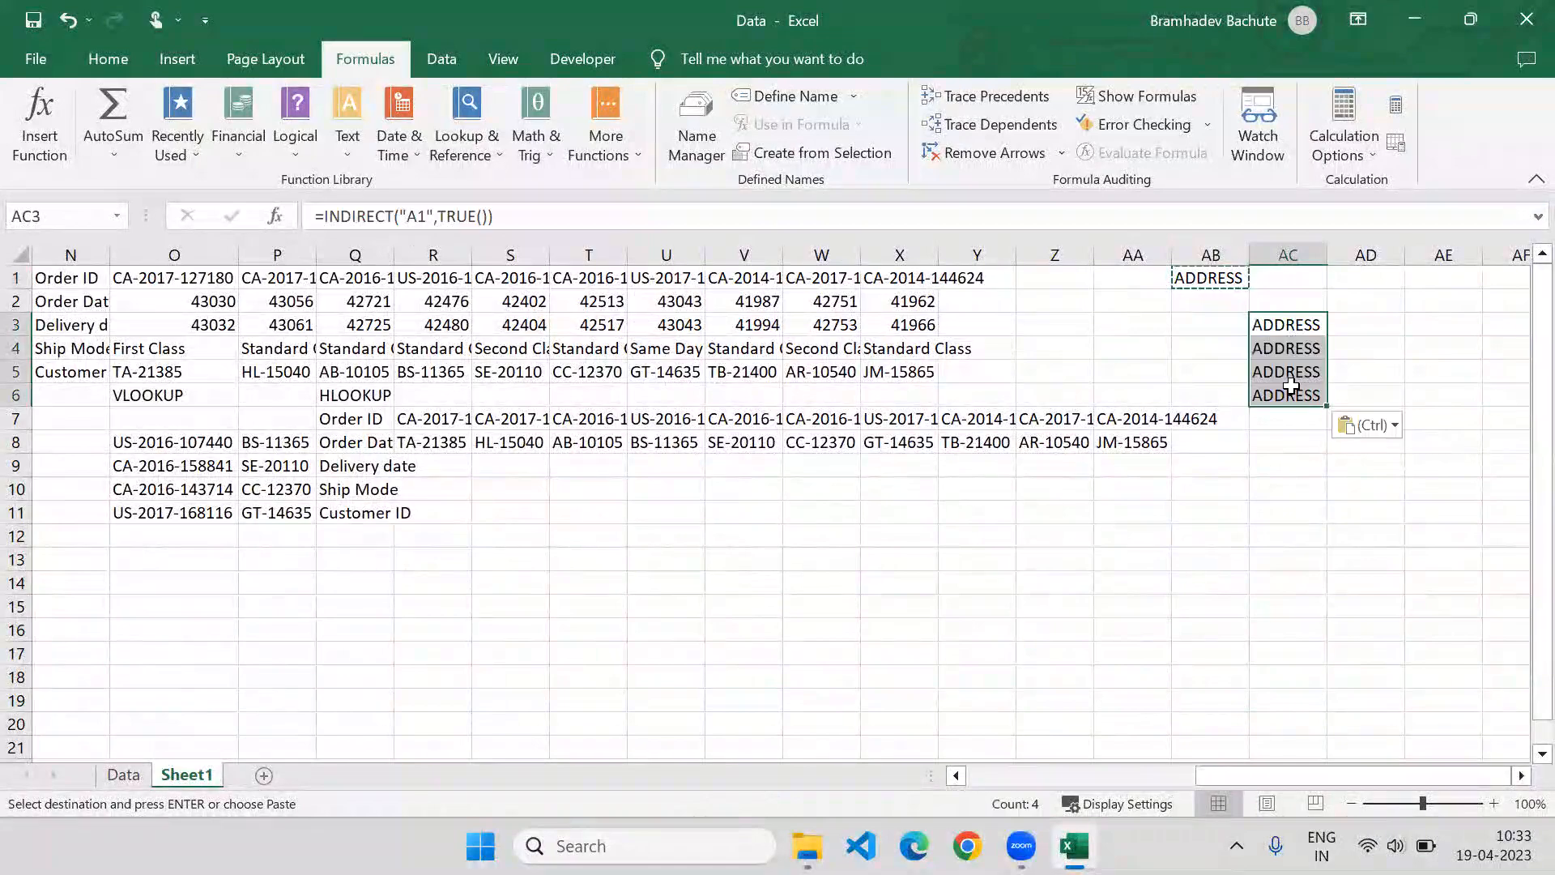
{"action": "key", "text": "Escape"}
{"action": "left_click", "coordinate": [1288, 323]}
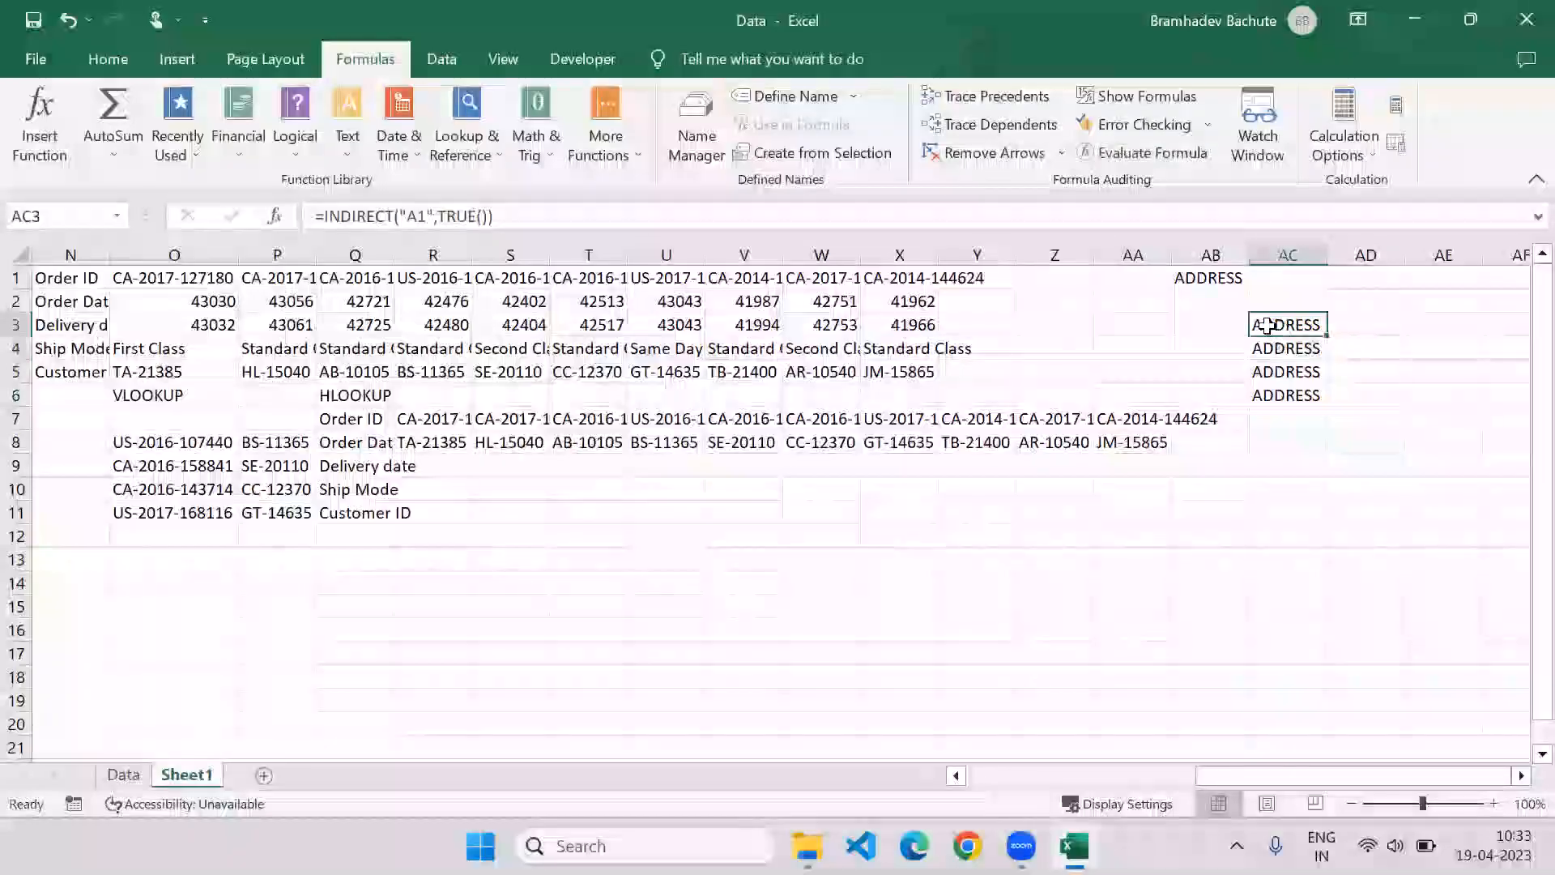
{"action": "left_click_drag", "start_coordinate": [435, 214], "coordinate": [401, 213]}
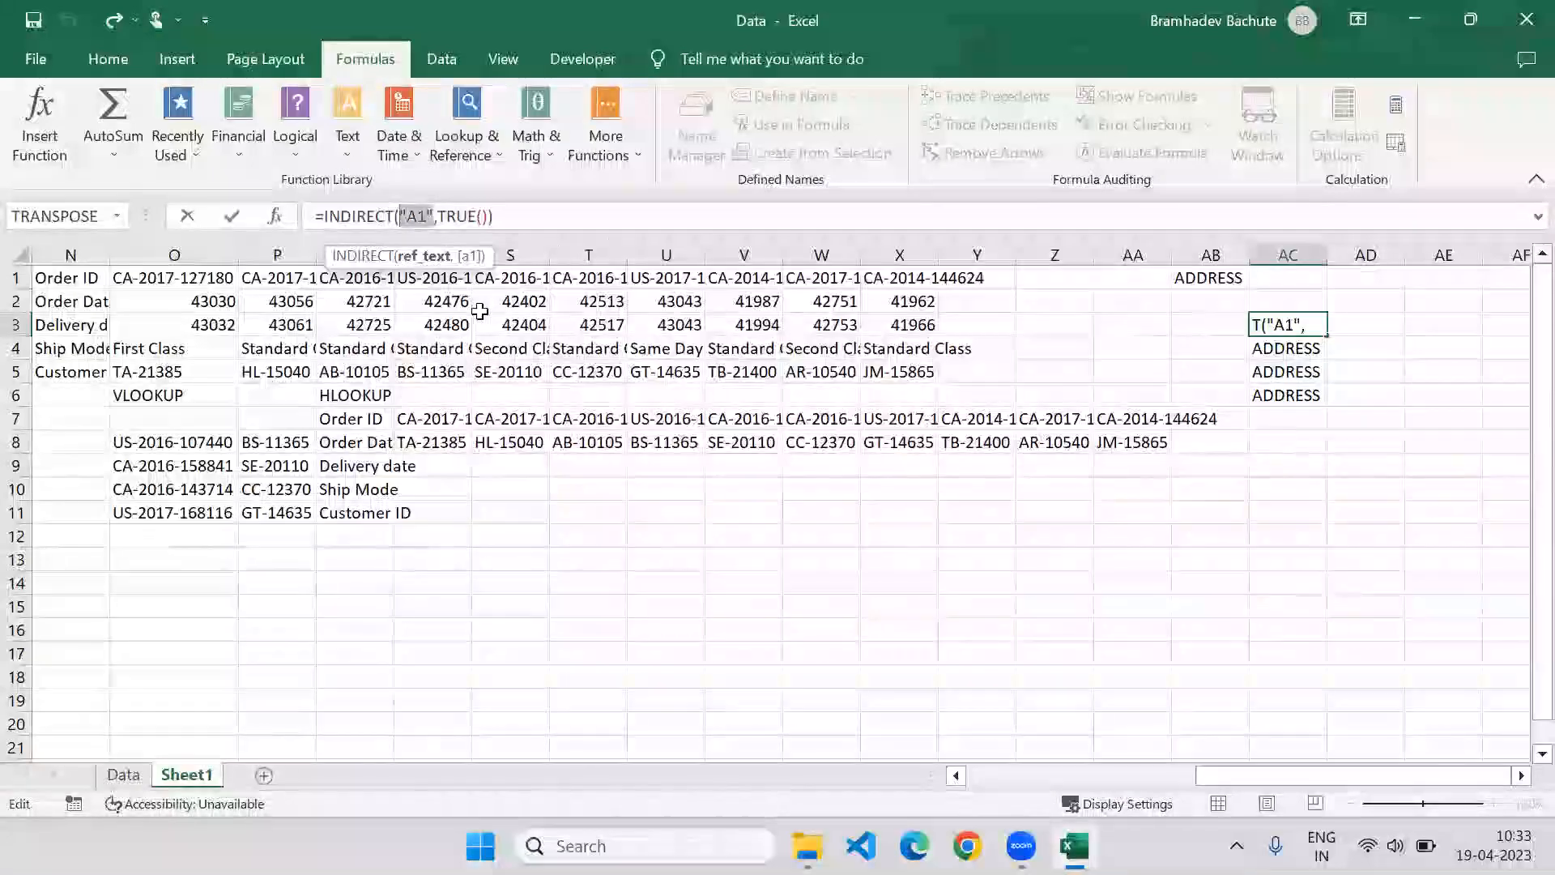
{"action": "key", "text": "Escape"}
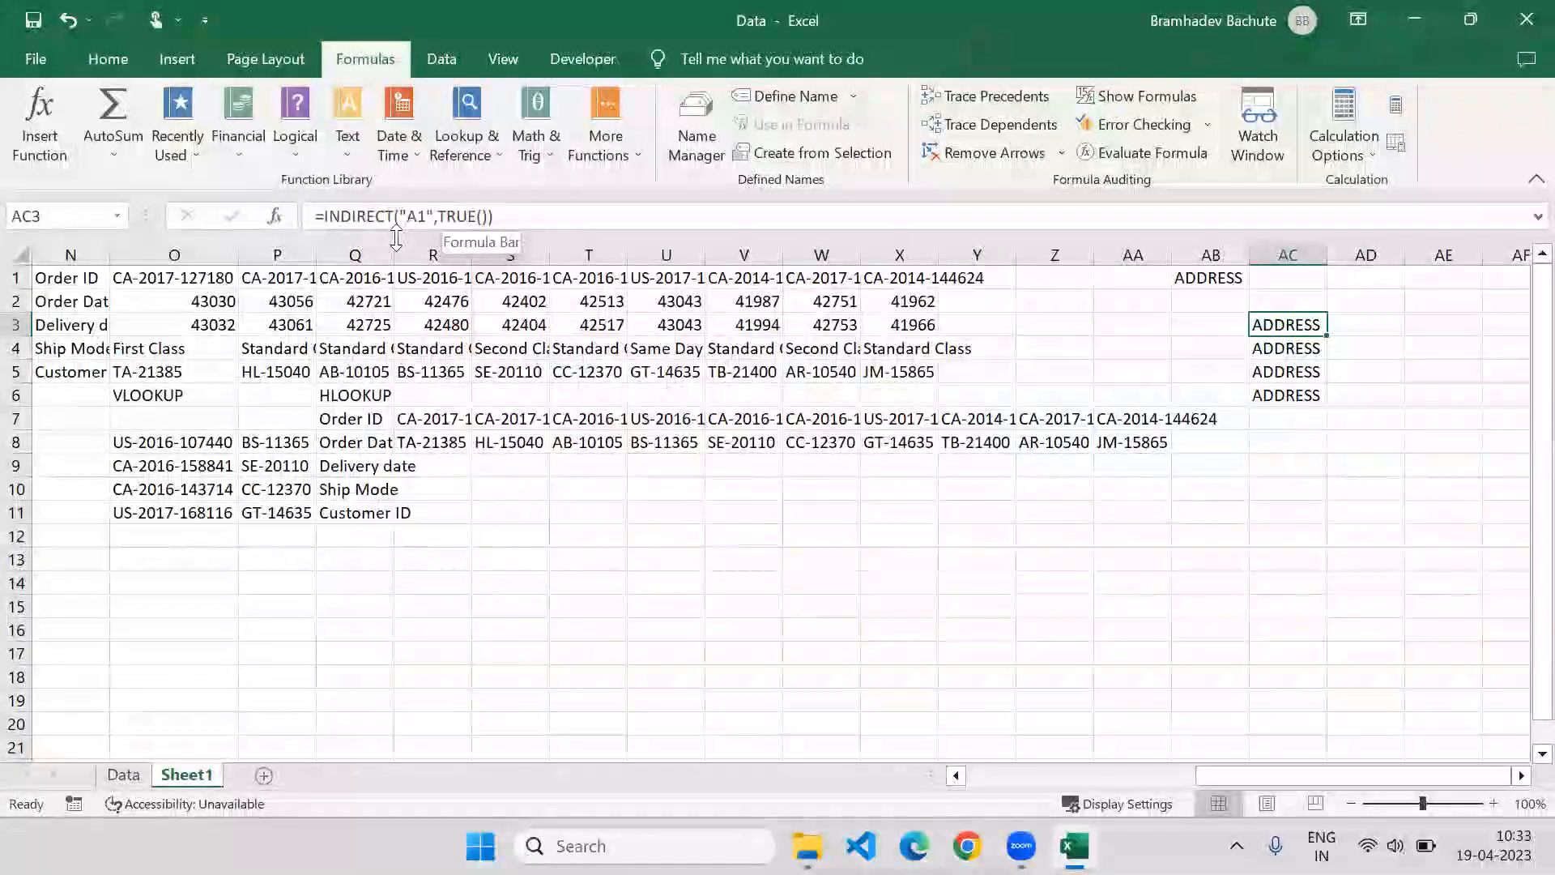
Clear the copied formulas from AC3:AC6 and label cell AC1 INDIRECT
{"action": "left_click_drag", "start_coordinate": [1286, 325], "coordinate": [1292, 386]}
{"action": "key", "text": "Delete"}
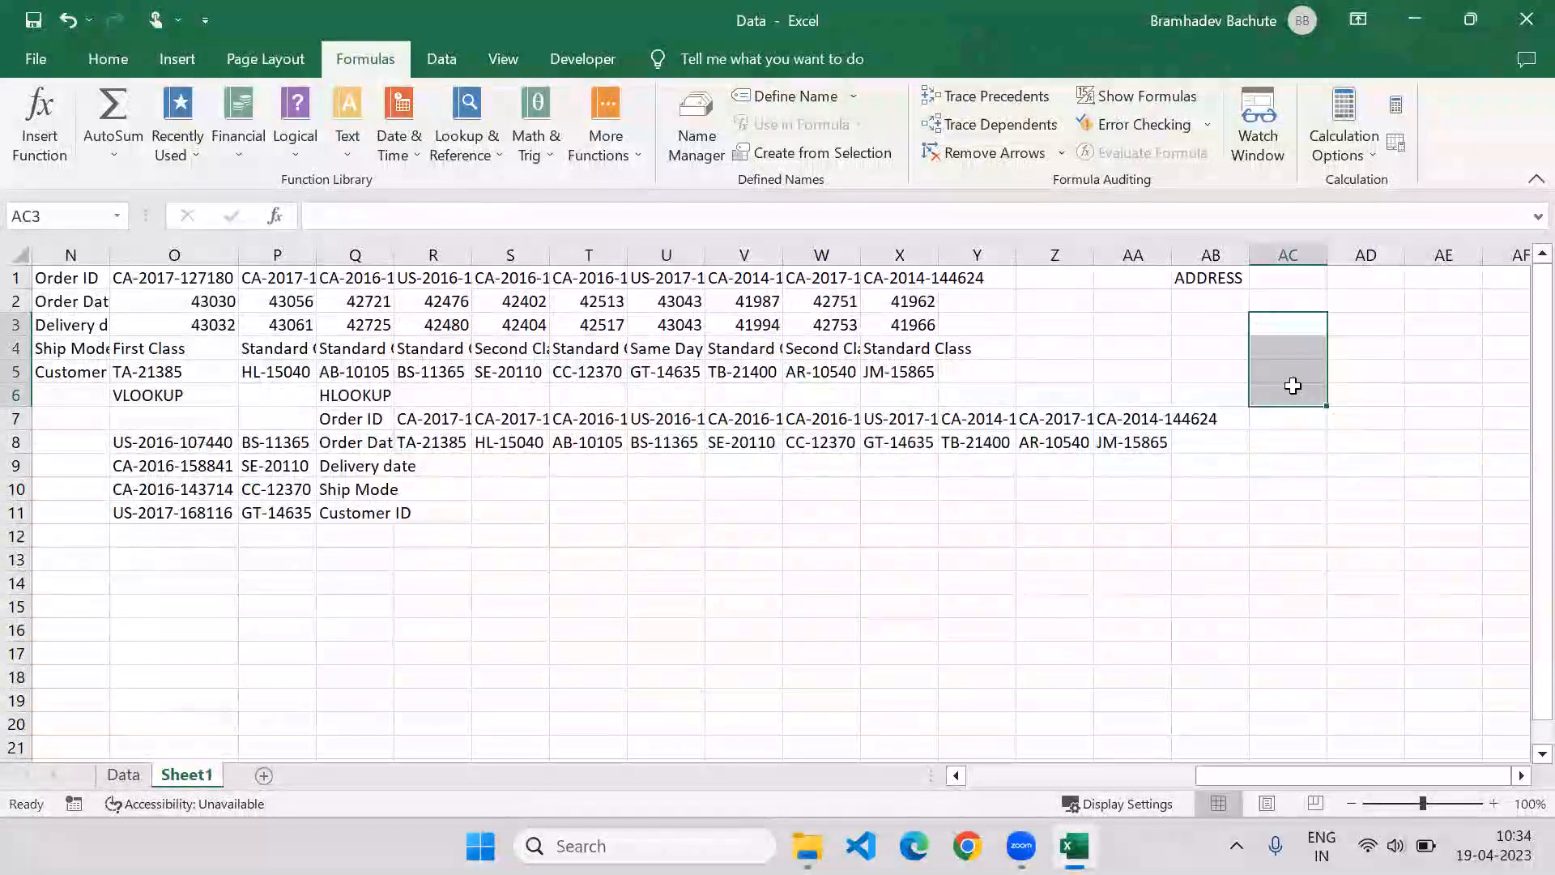
{"action": "left_click", "coordinate": [1298, 274]}
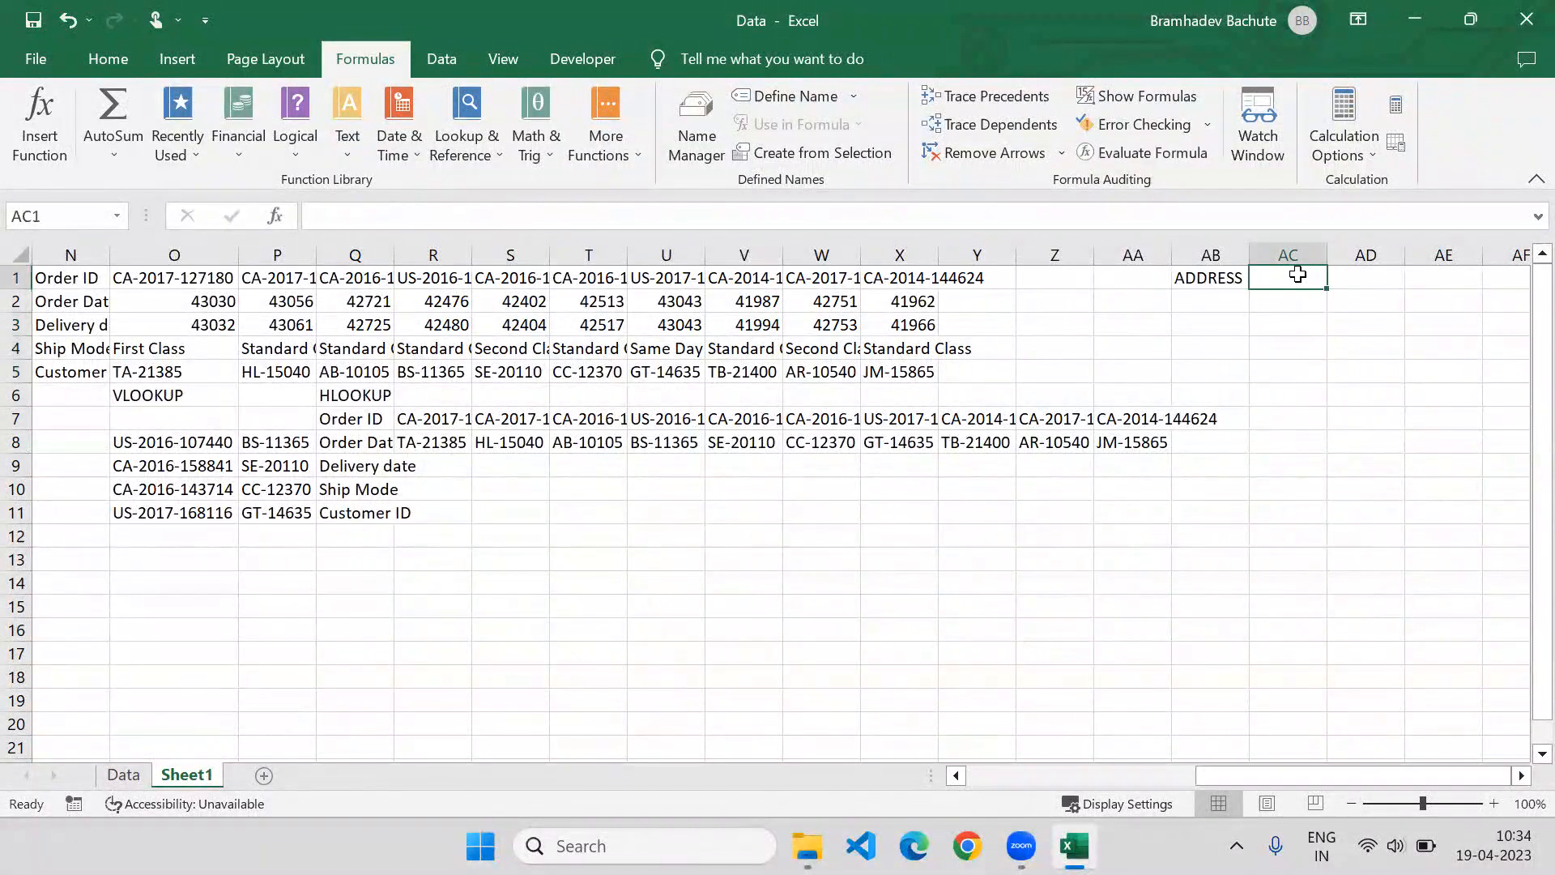
{"action": "type", "text": "INDIRE"}
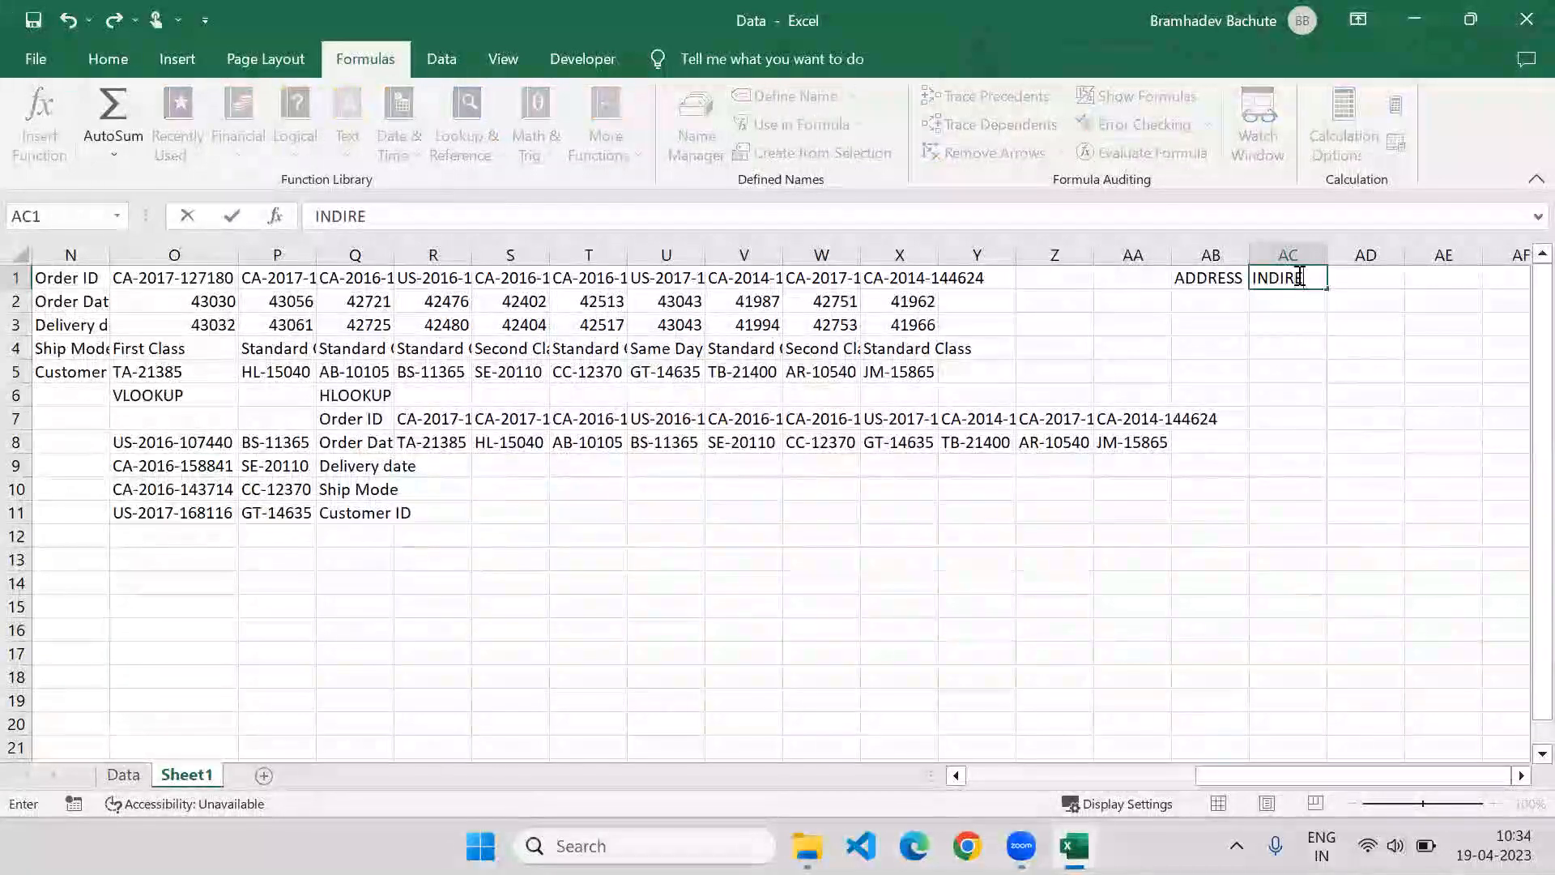
{"action": "key", "text": "Return"}
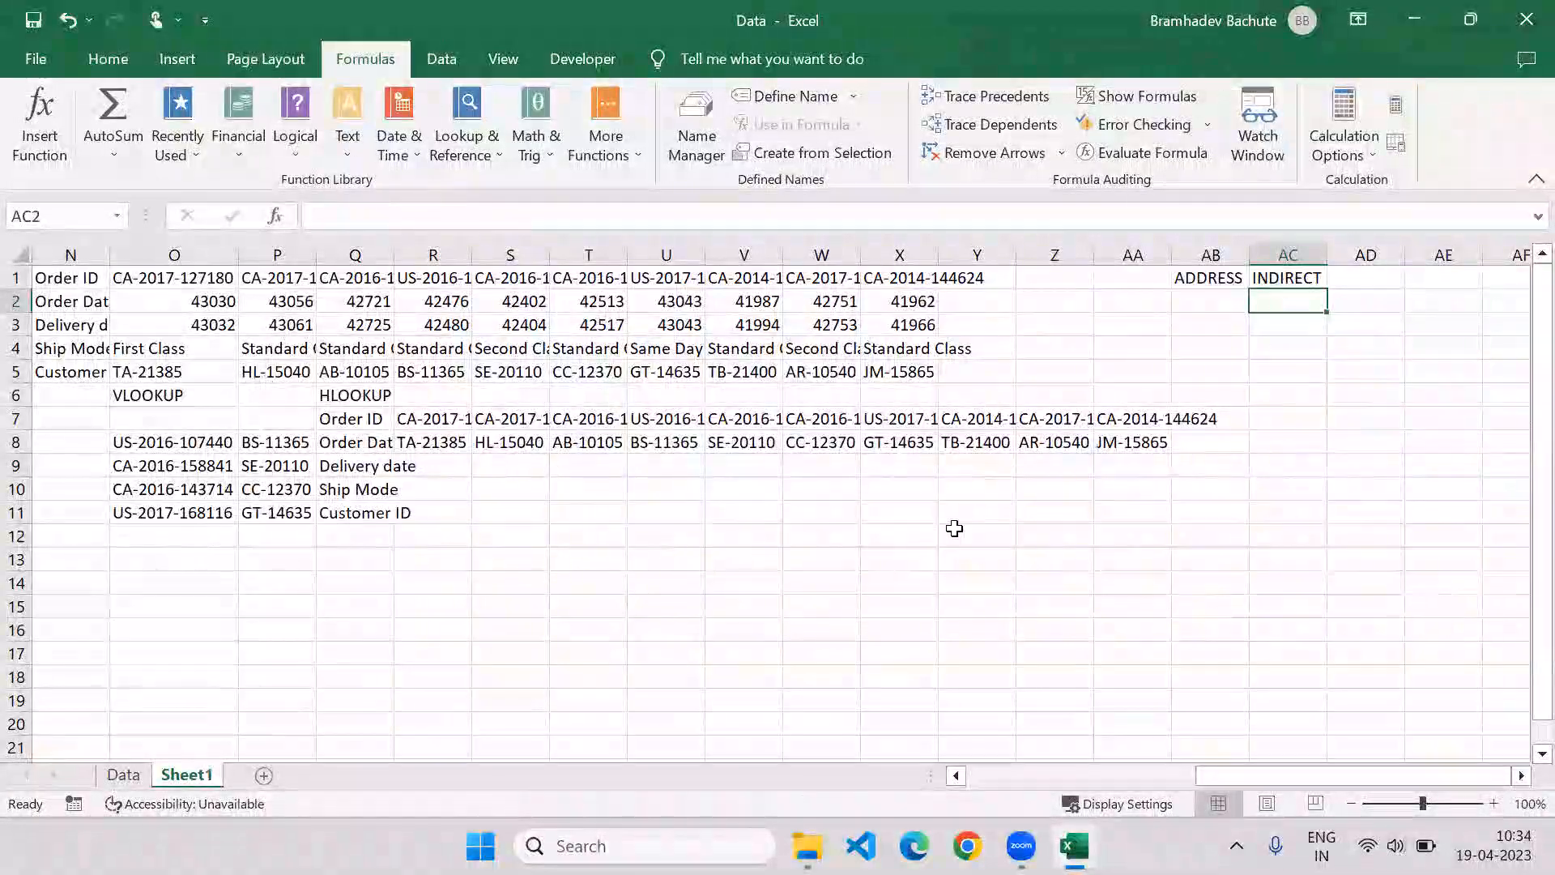
Review the demonstrated functions against the Lookup & Reference function list and close the Data workbook
{"action": "left_click", "coordinate": [454, 546]}
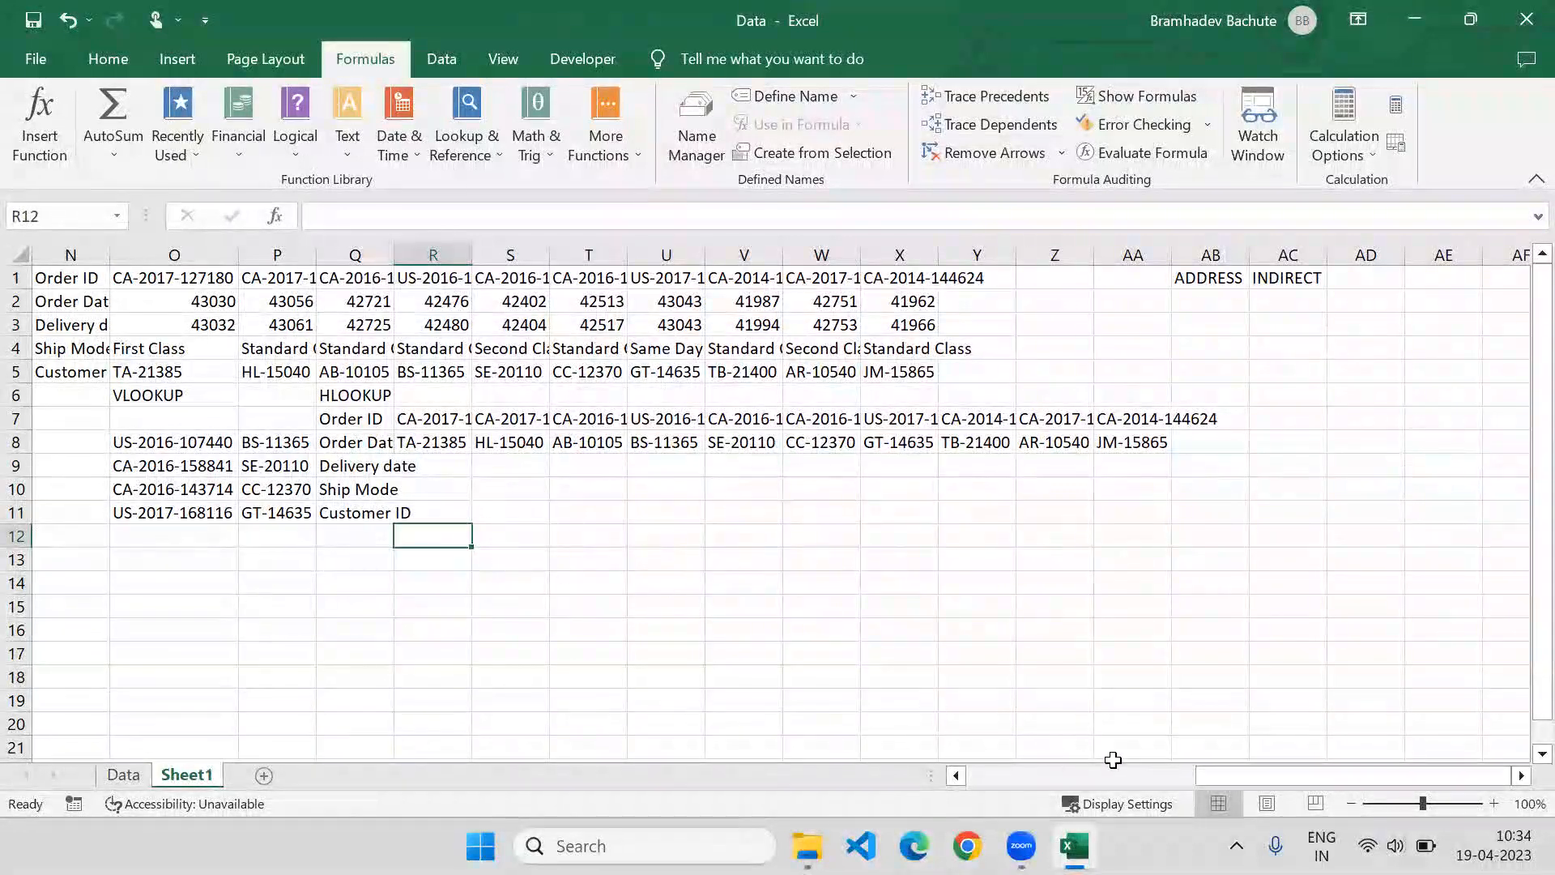
{"action": "left_click_drag", "start_coordinate": [1233, 776], "coordinate": [976, 781]}
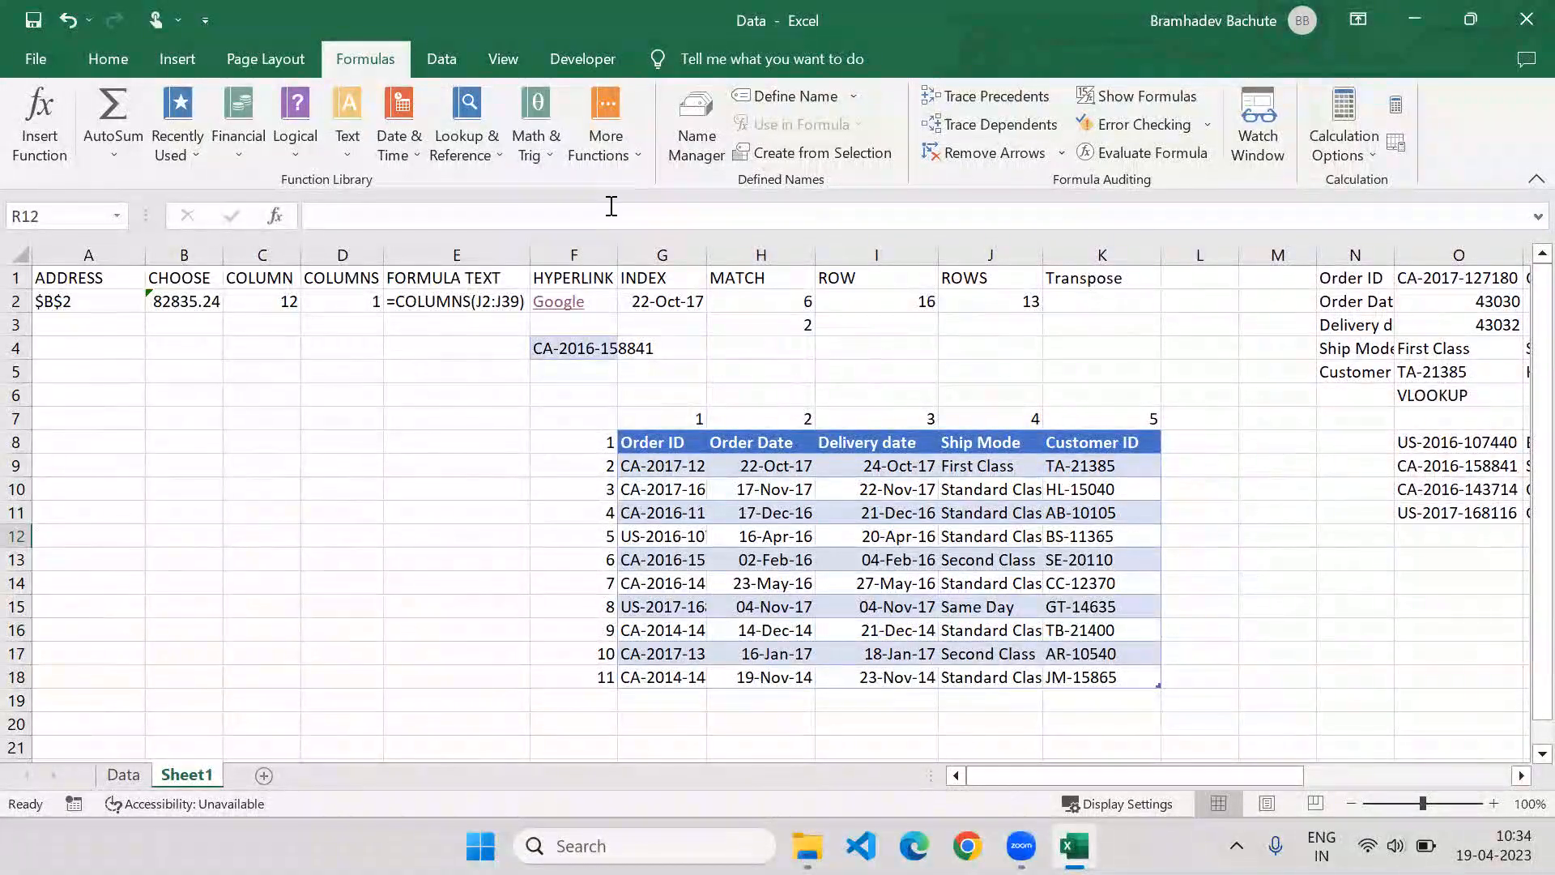
{"action": "left_click", "coordinate": [447, 151]}
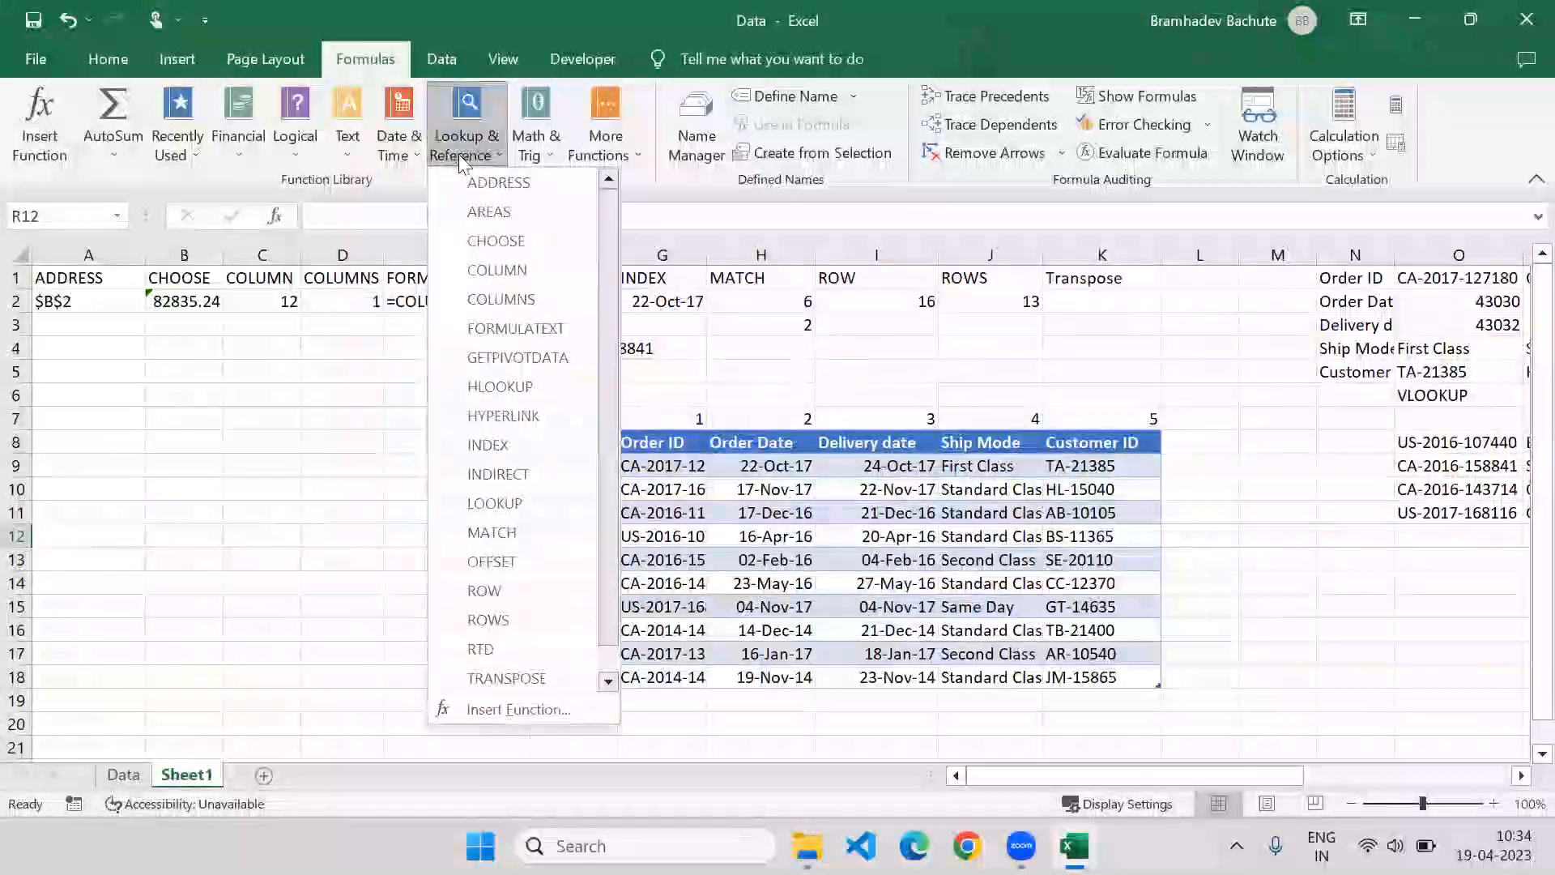
{"action": "left_click_drag", "start_coordinate": [604, 225], "coordinate": [606, 264]}
{"action": "left_click", "coordinate": [330, 406]}
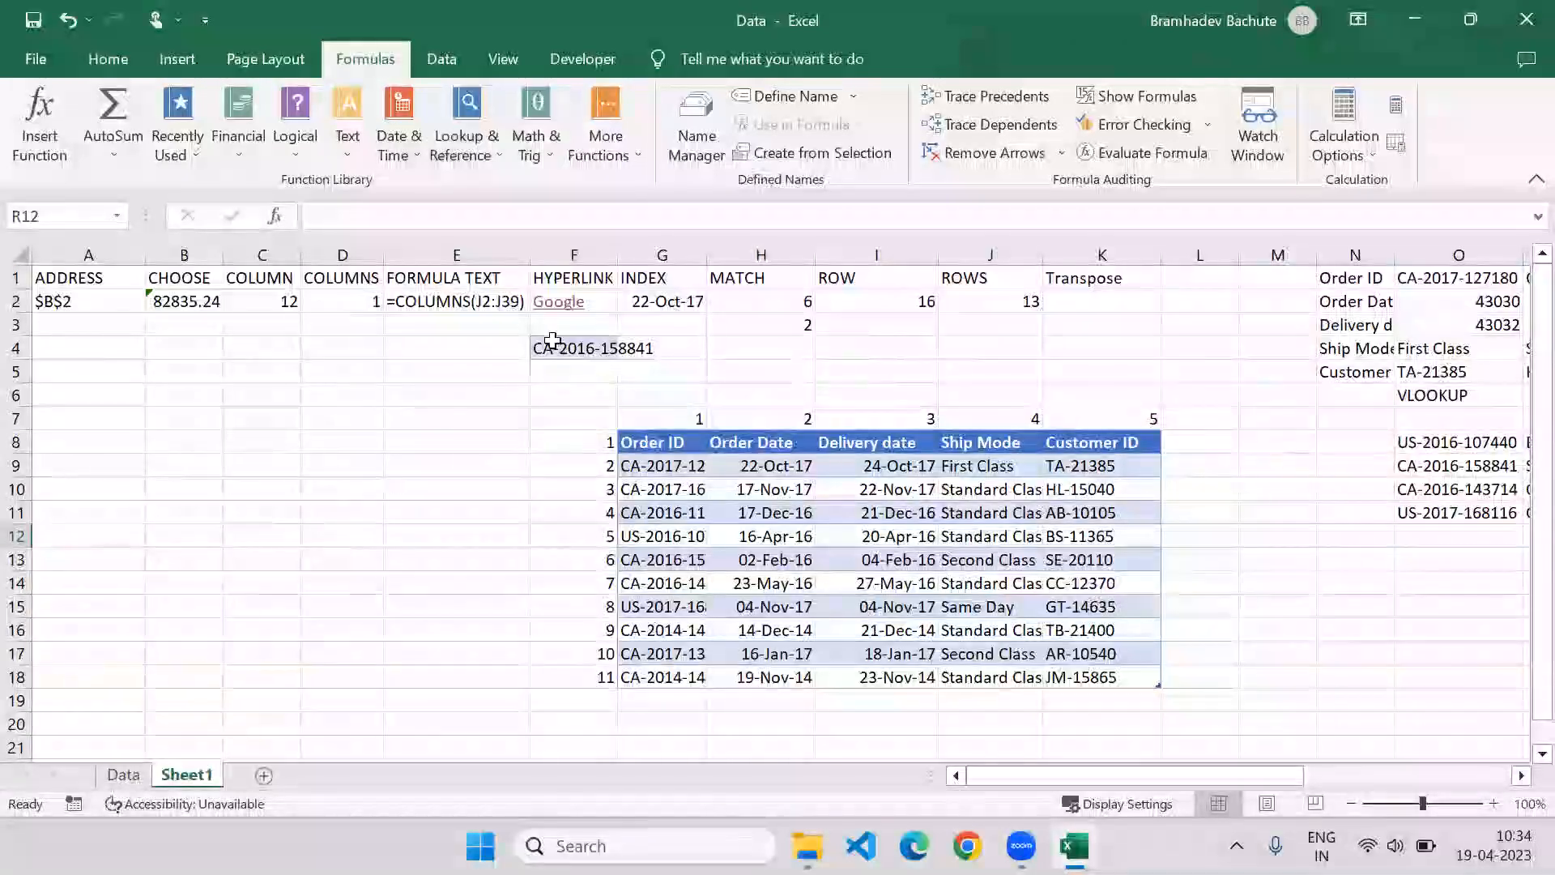
{"action": "left_click", "coordinate": [1523, 18]}
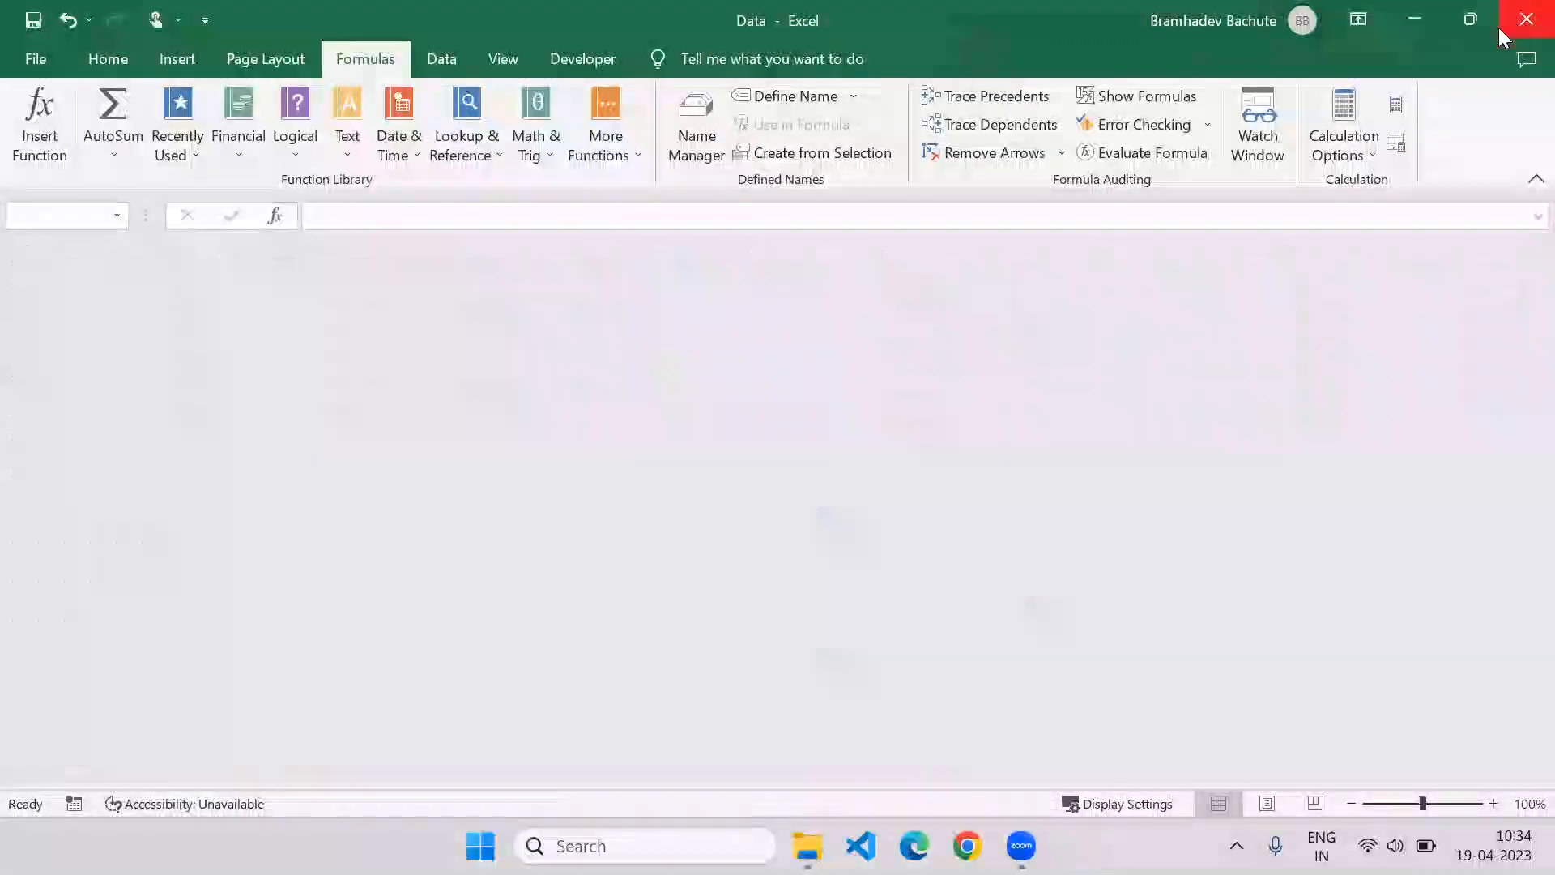